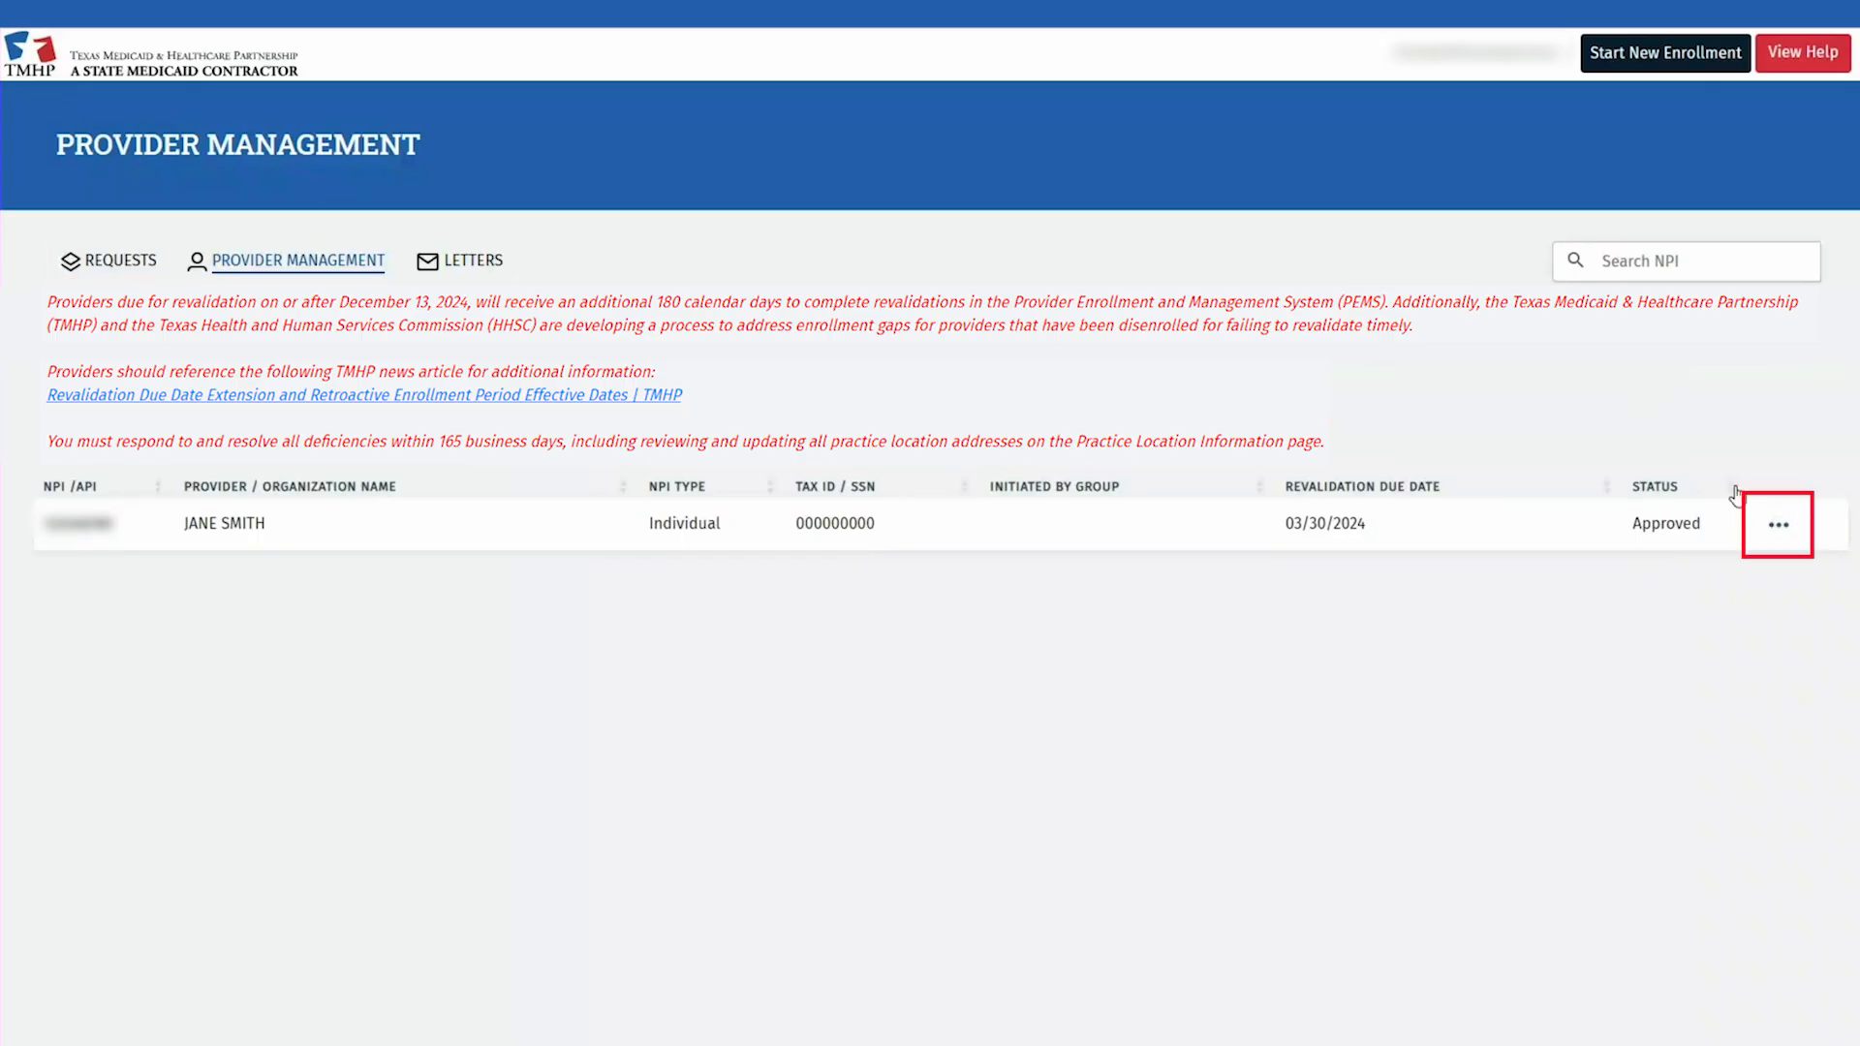
Step: View the provider's enrollment record and list its edit request types, including Revalidation
{"action": "left_click", "coordinate": [1779, 524]}
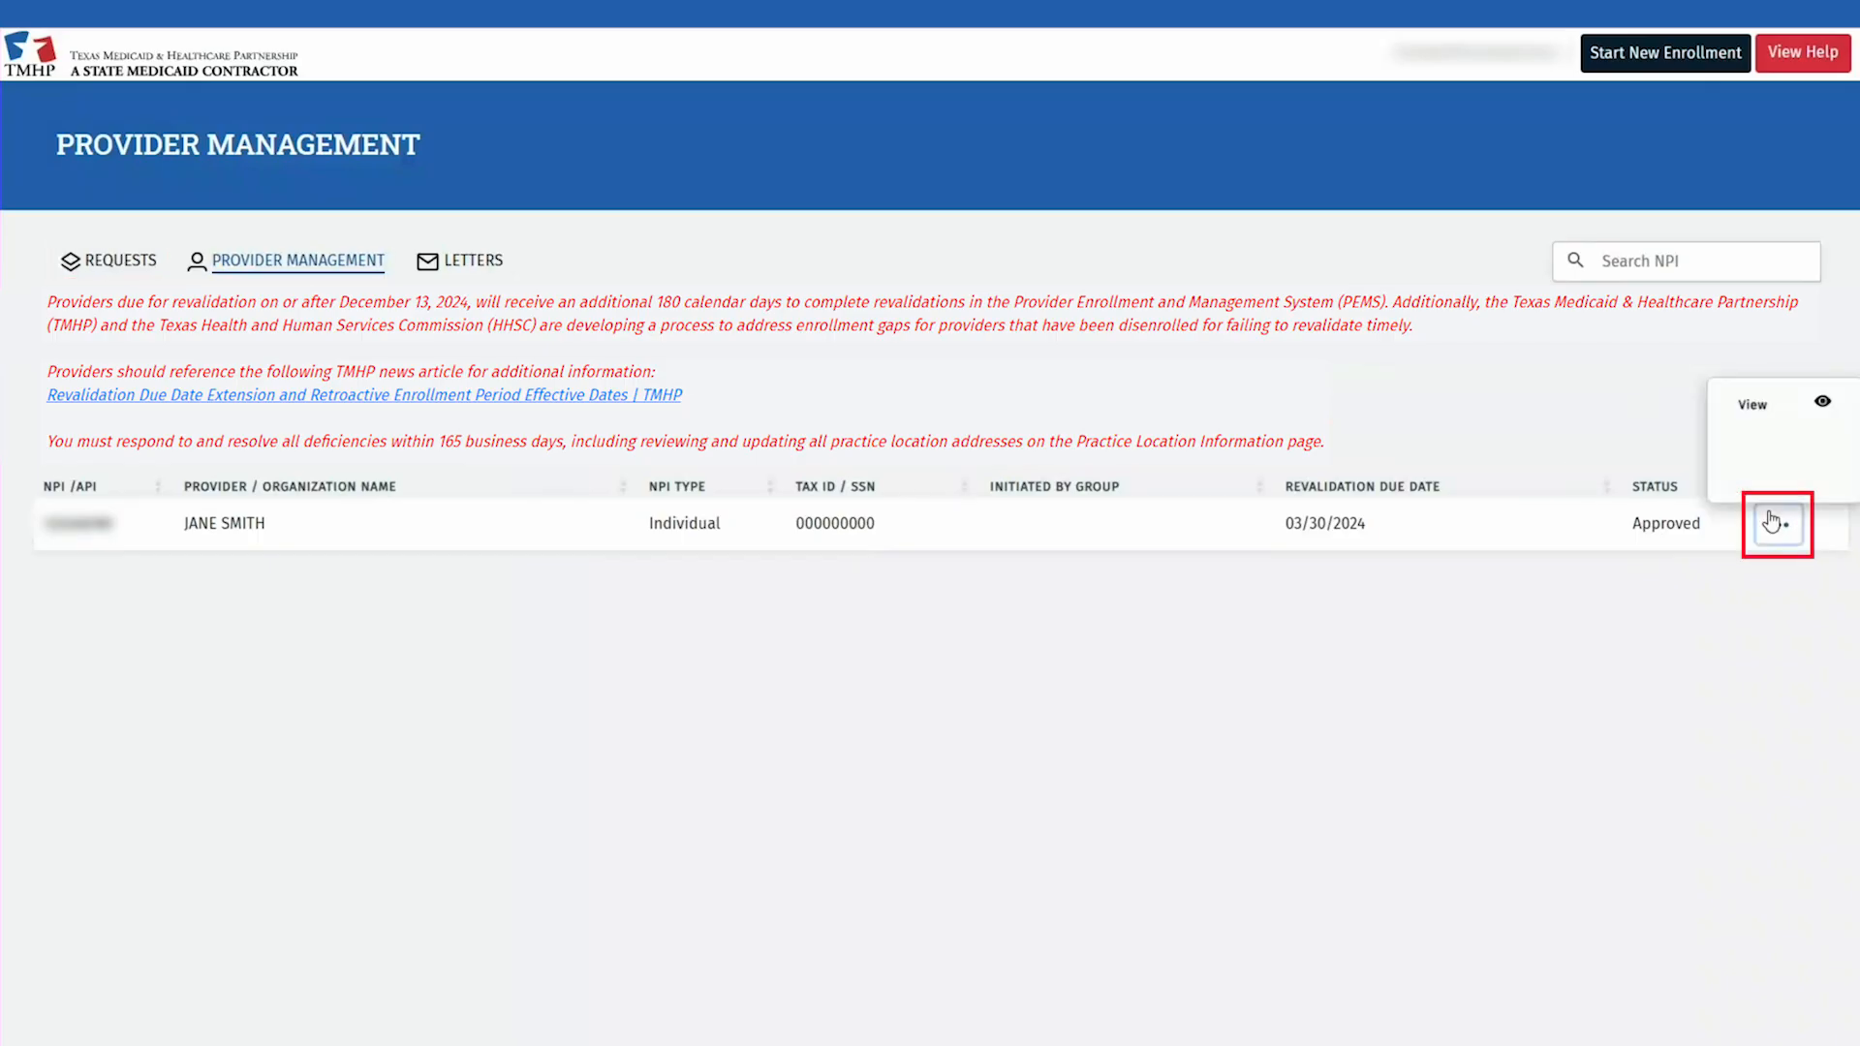
{"action": "left_click", "coordinate": [1755, 407]}
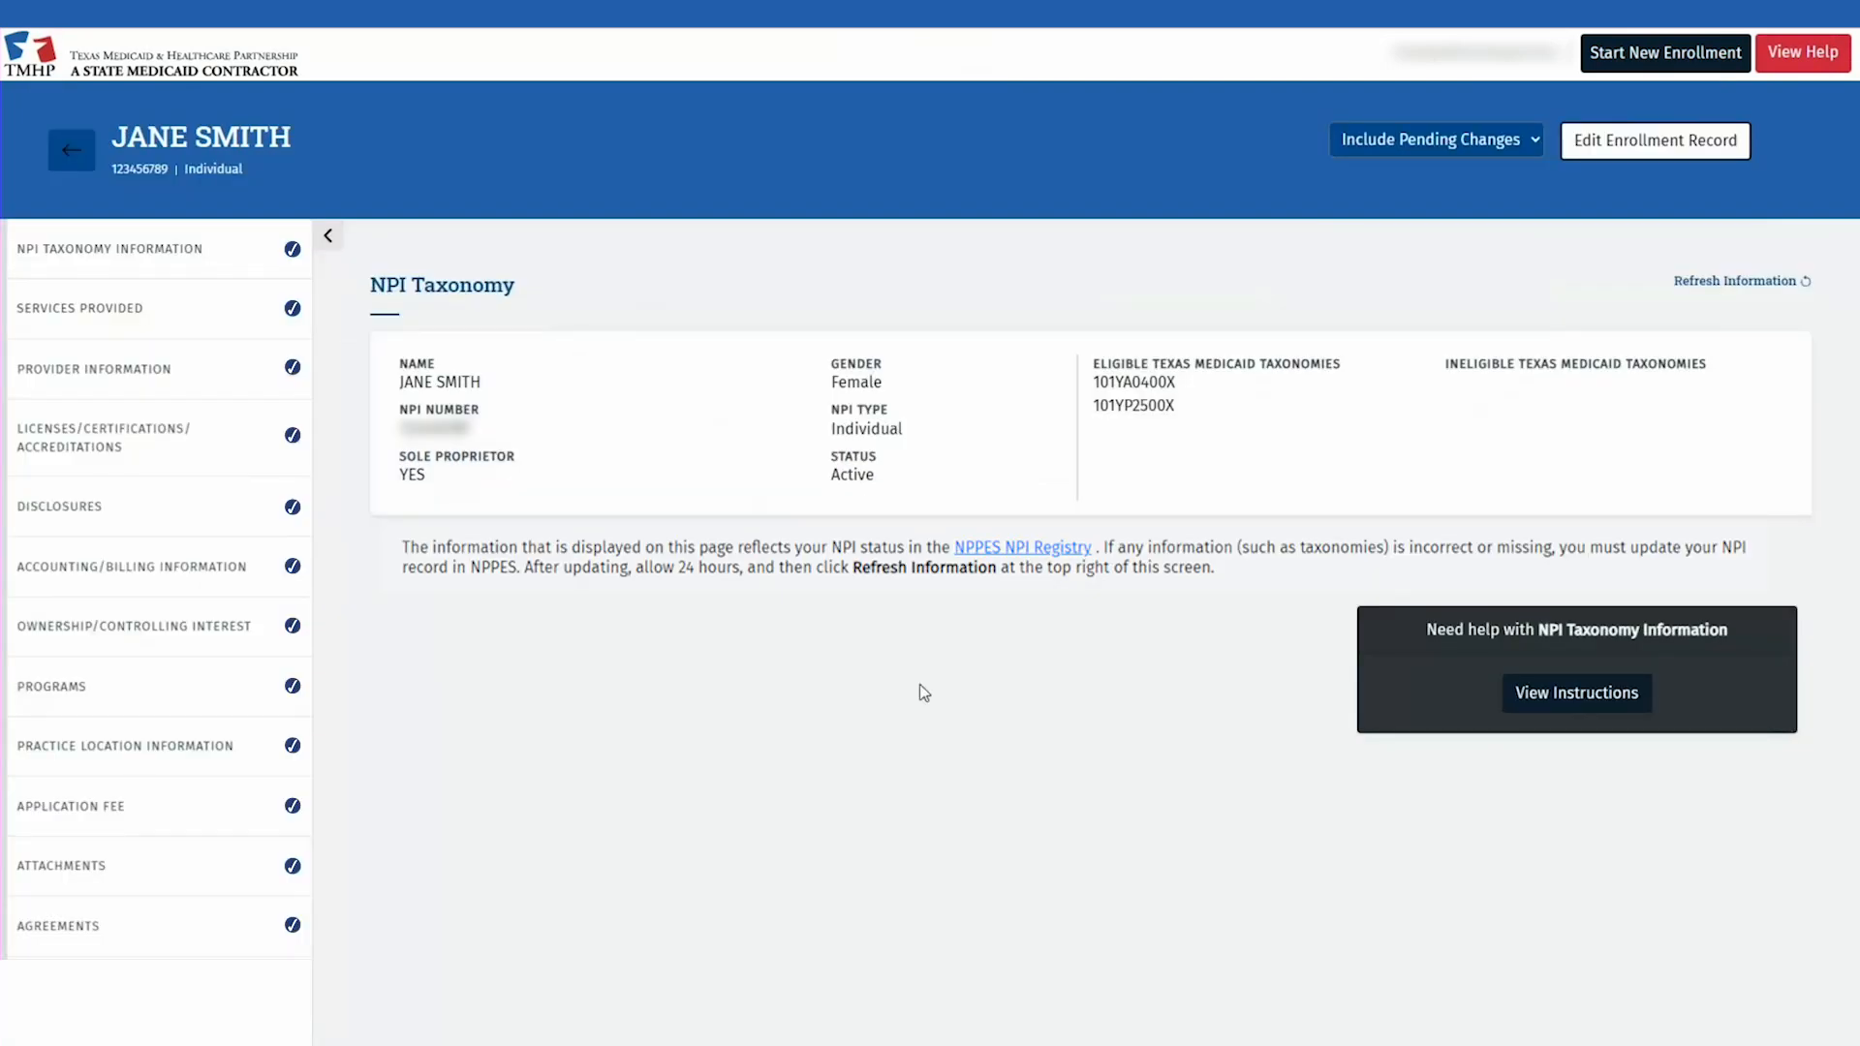
{"action": "left_click", "coordinate": [1615, 146]}
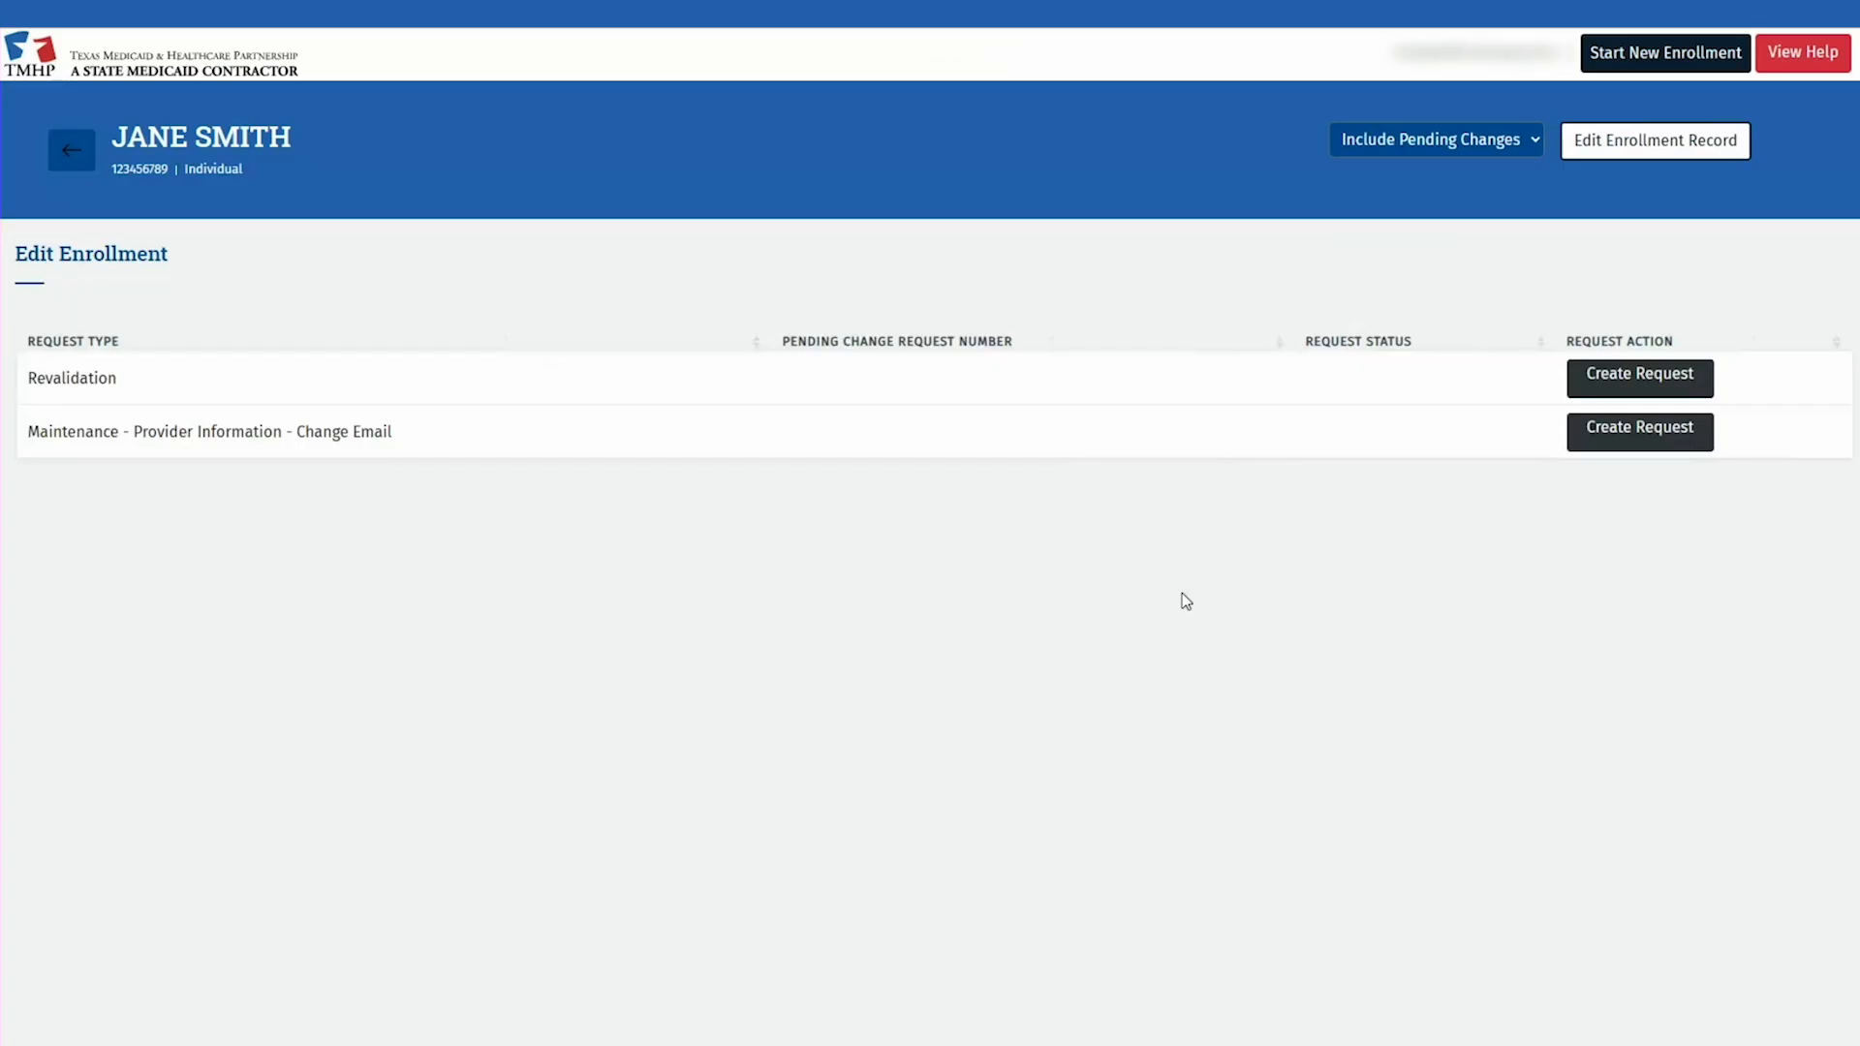
Step: Create a Revalidation request for the provider
{"action": "left_click", "coordinate": [1585, 388]}
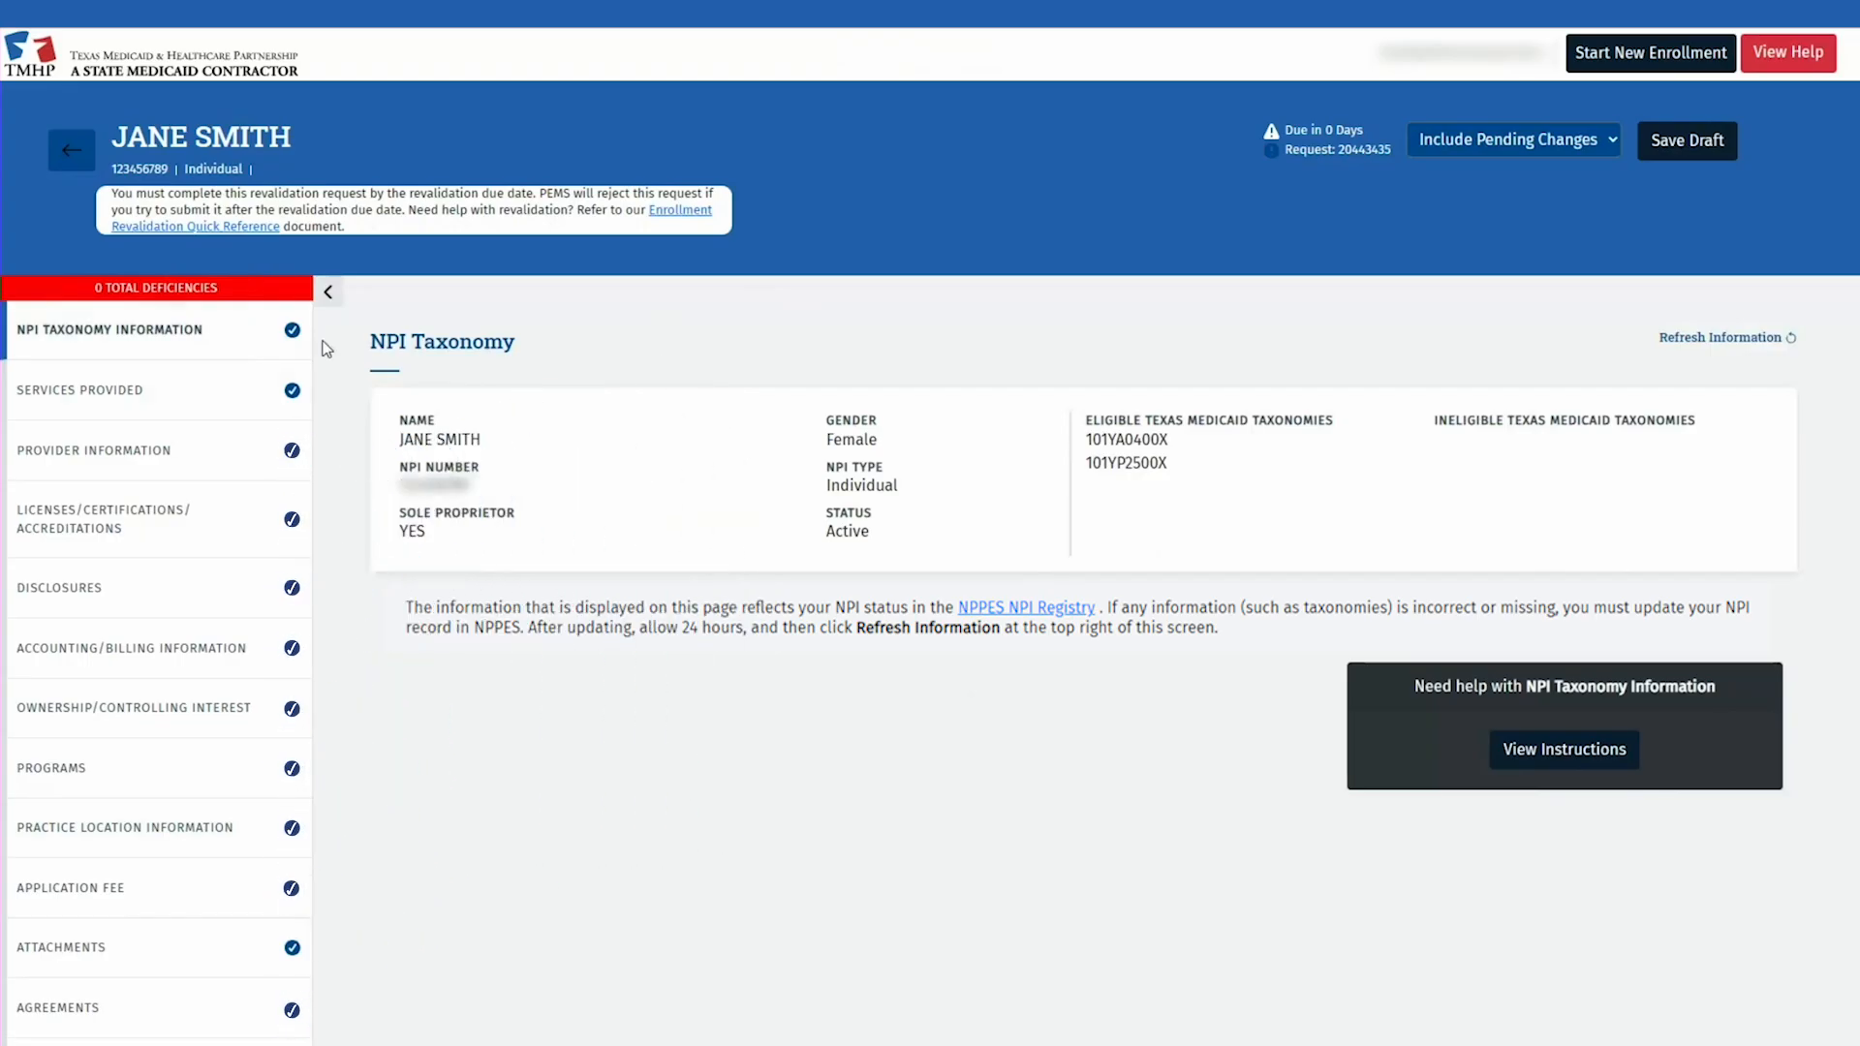
Step: In Provider Information, enter ID issue date 01/01/2020 and expiration 01/01/2028, then save
{"action": "left_click", "coordinate": [250, 446]}
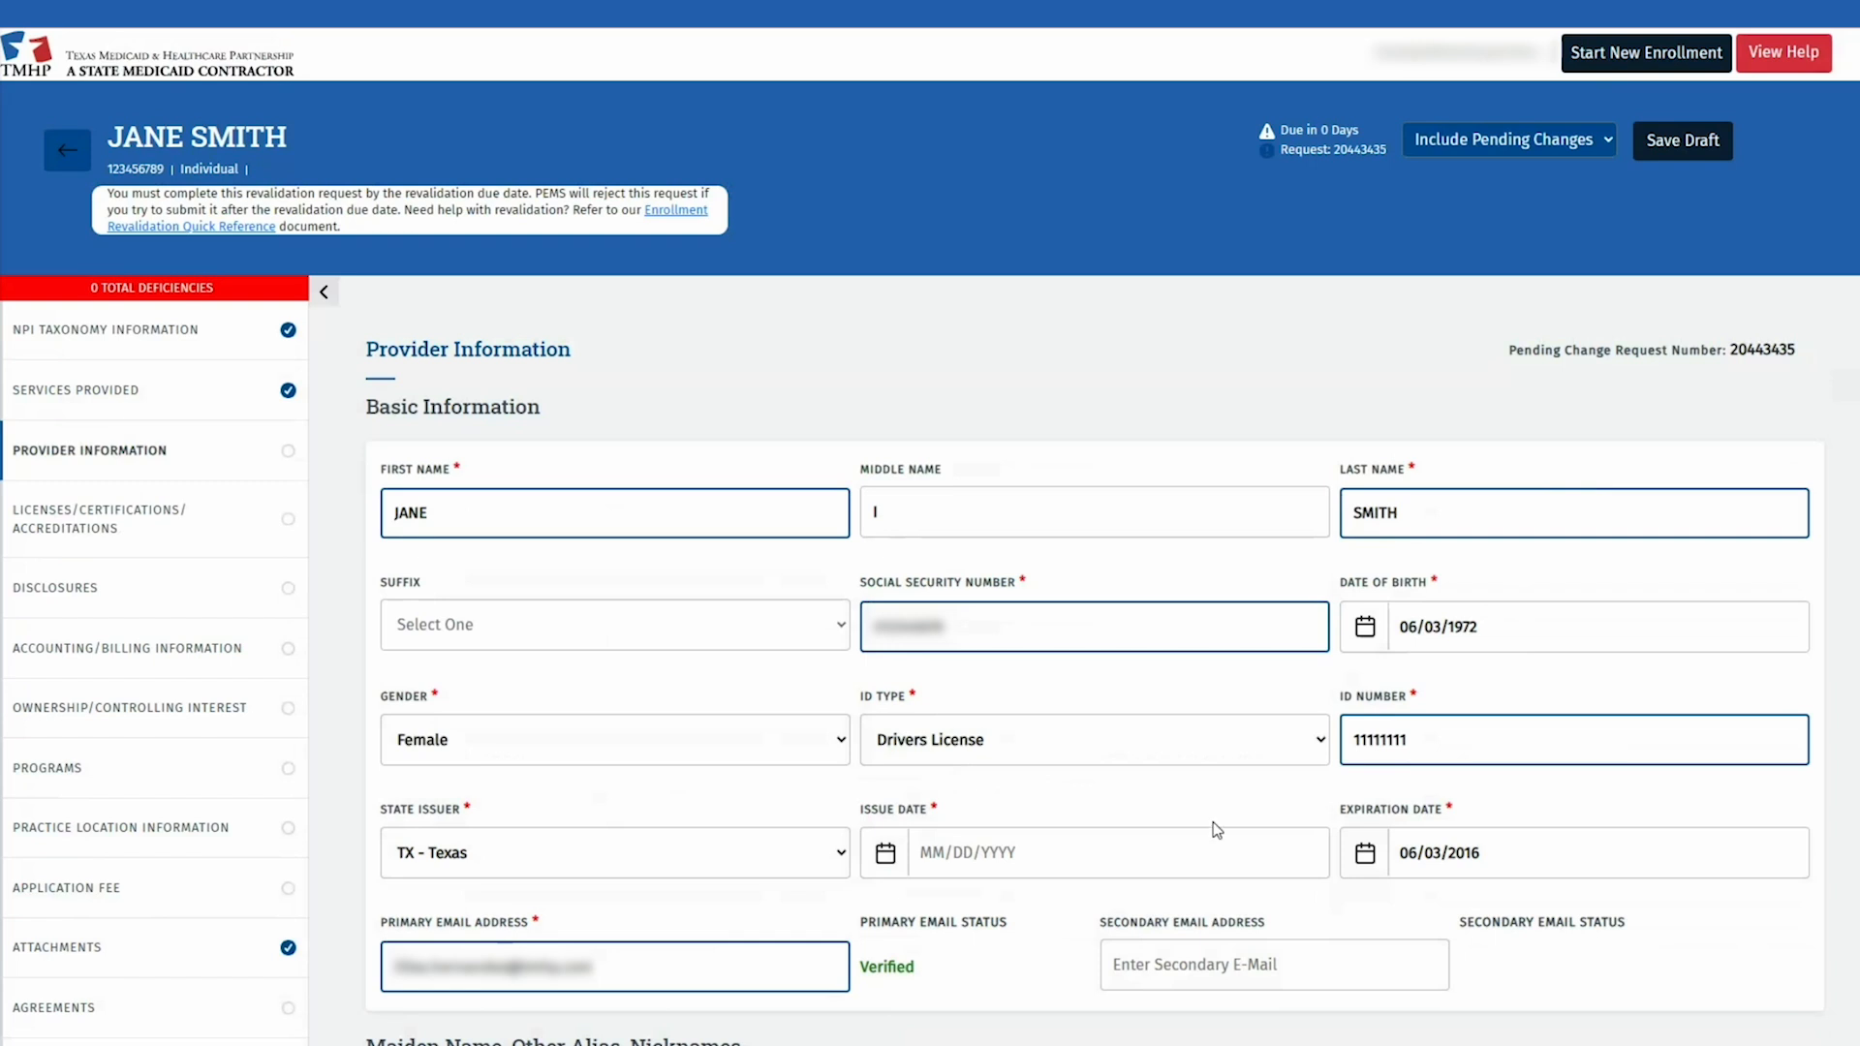
{"action": "left_click", "coordinate": [1103, 872]}
{"action": "type", "text": "01/01/2020"}
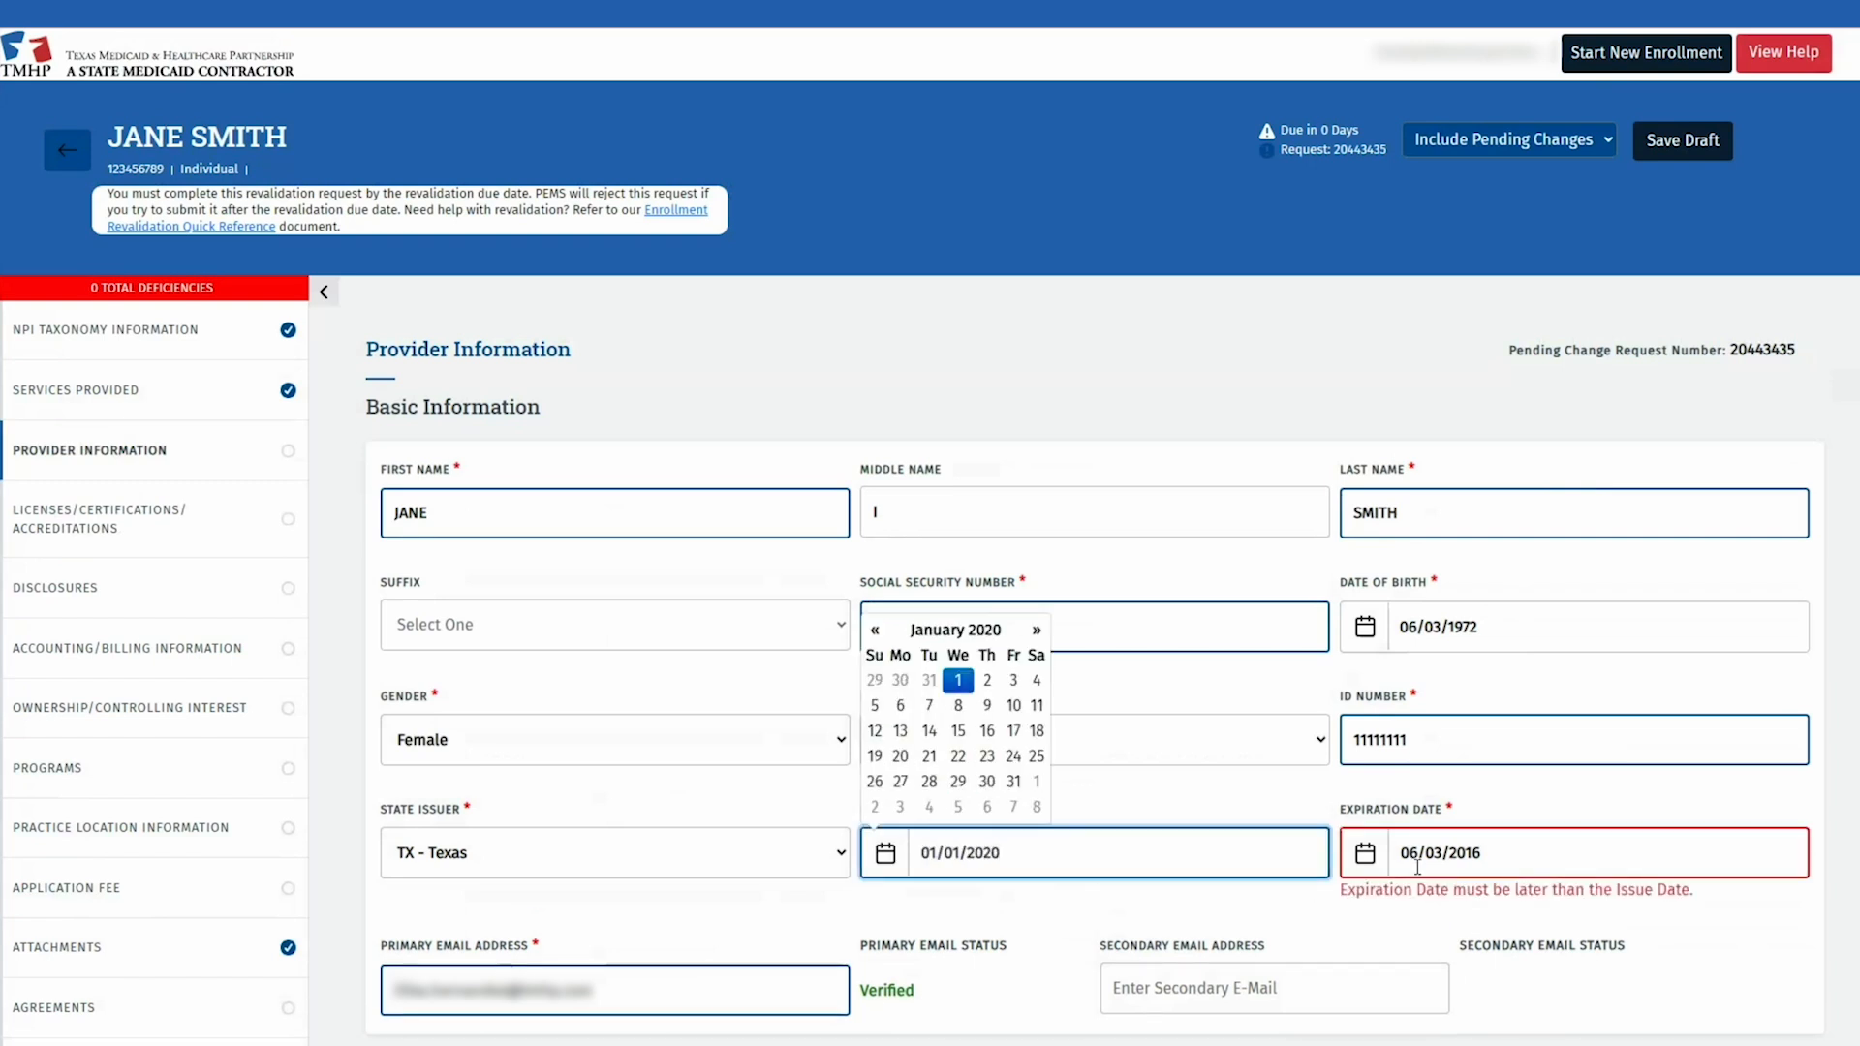
{"action": "double_click", "coordinate": [1410, 856]}
{"action": "type", "text": "01/01"}
{"action": "key", "text": "Delete"}
{"action": "key", "text": "Delete"}
{"action": "key", "text": "Delete"}
{"action": "key", "text": "Delete"}
{"action": "key", "text": "Delete"}
{"action": "key", "text": "Delete"}
{"action": "key", "text": "Delete"}
{"action": "key", "text": "Delete"}
{"action": "type", "text": "/2028"}
{"action": "left_click", "coordinate": [1681, 925]}
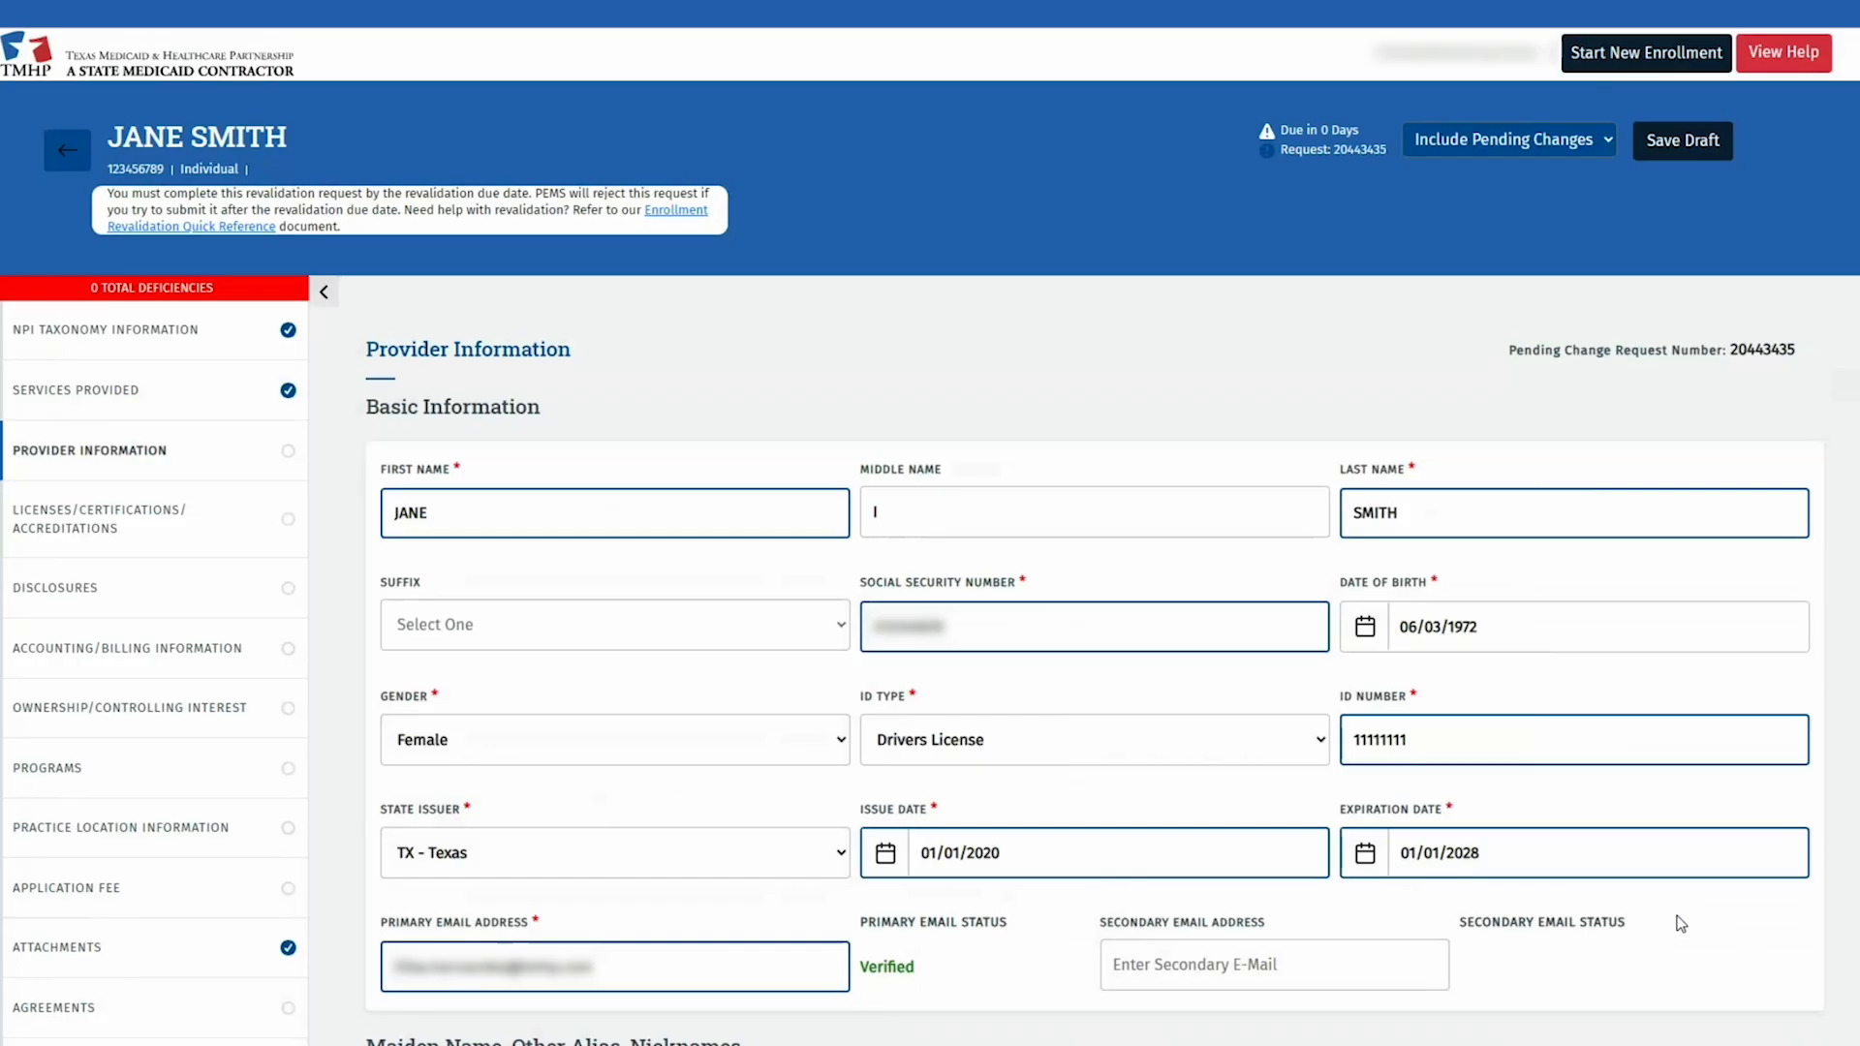
{"action": "scroll", "coordinate": [1681, 926], "scroll_direction": "down", "scroll_amount": 3}
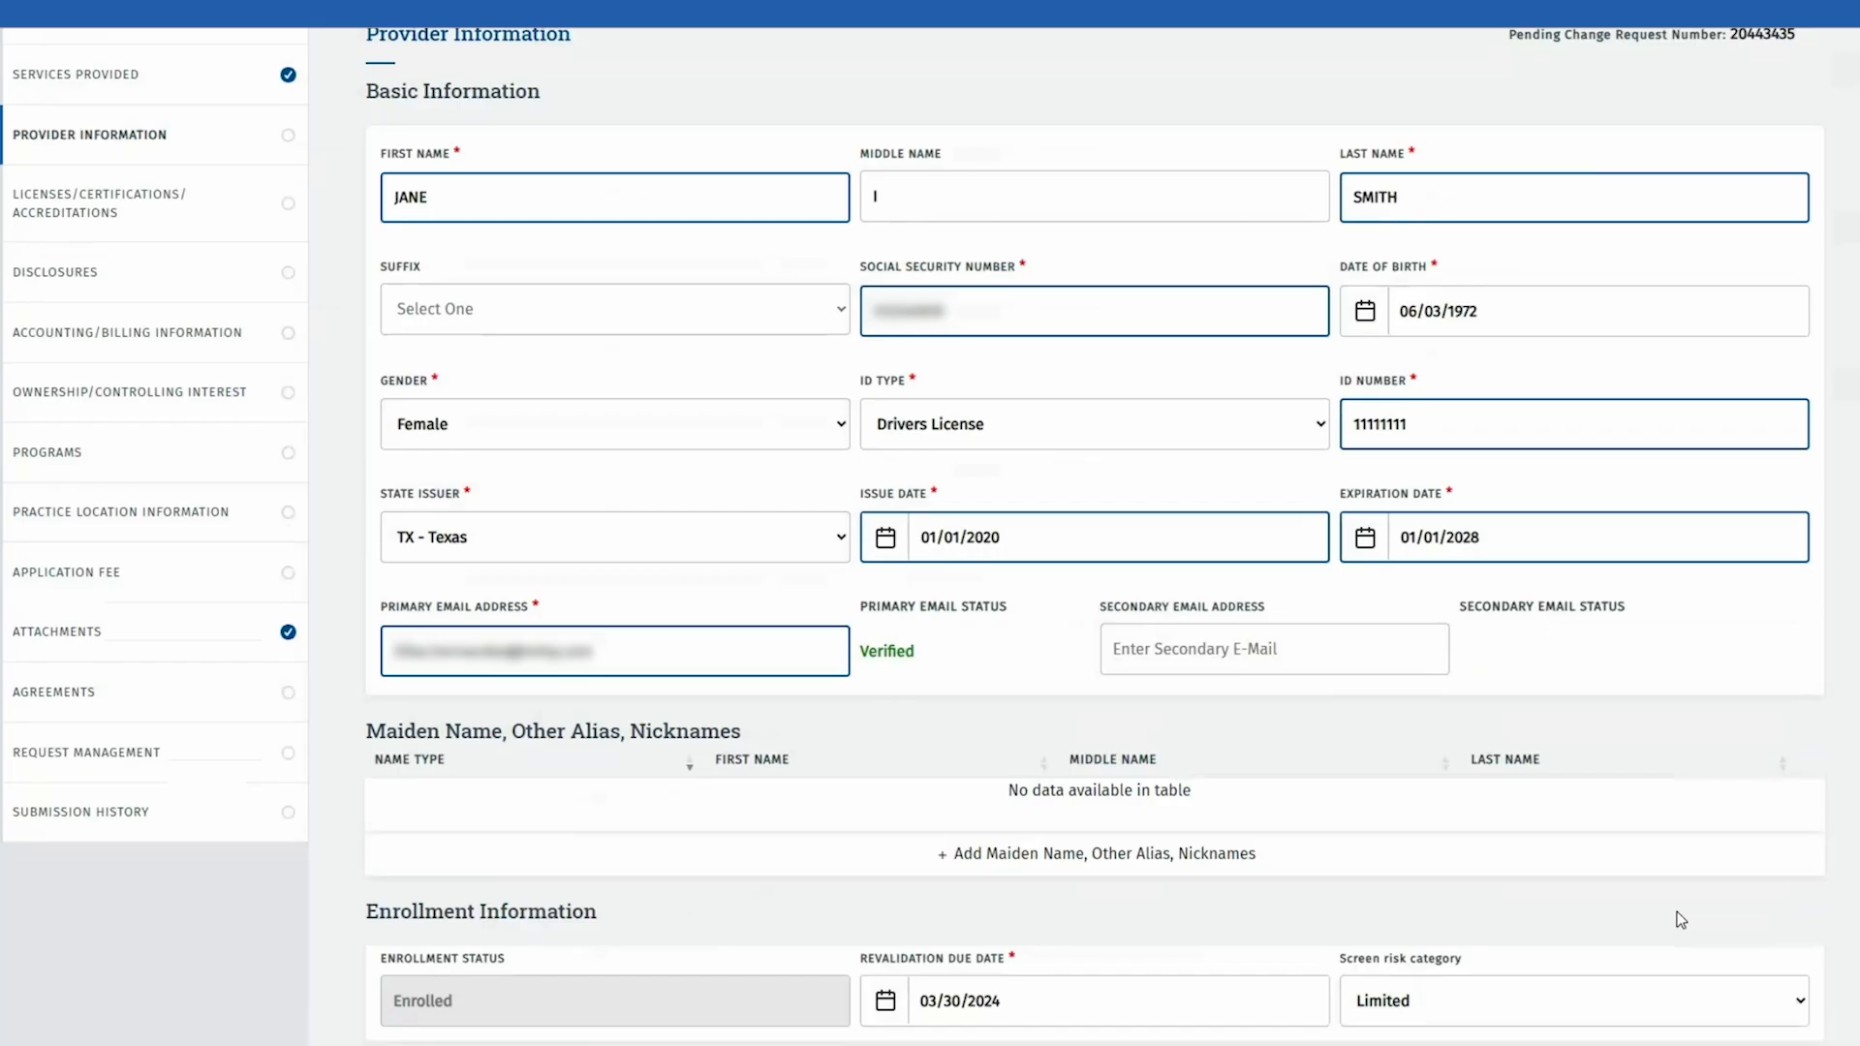
{"action": "scroll", "coordinate": [1681, 920], "scroll_direction": "down", "scroll_amount": 6}
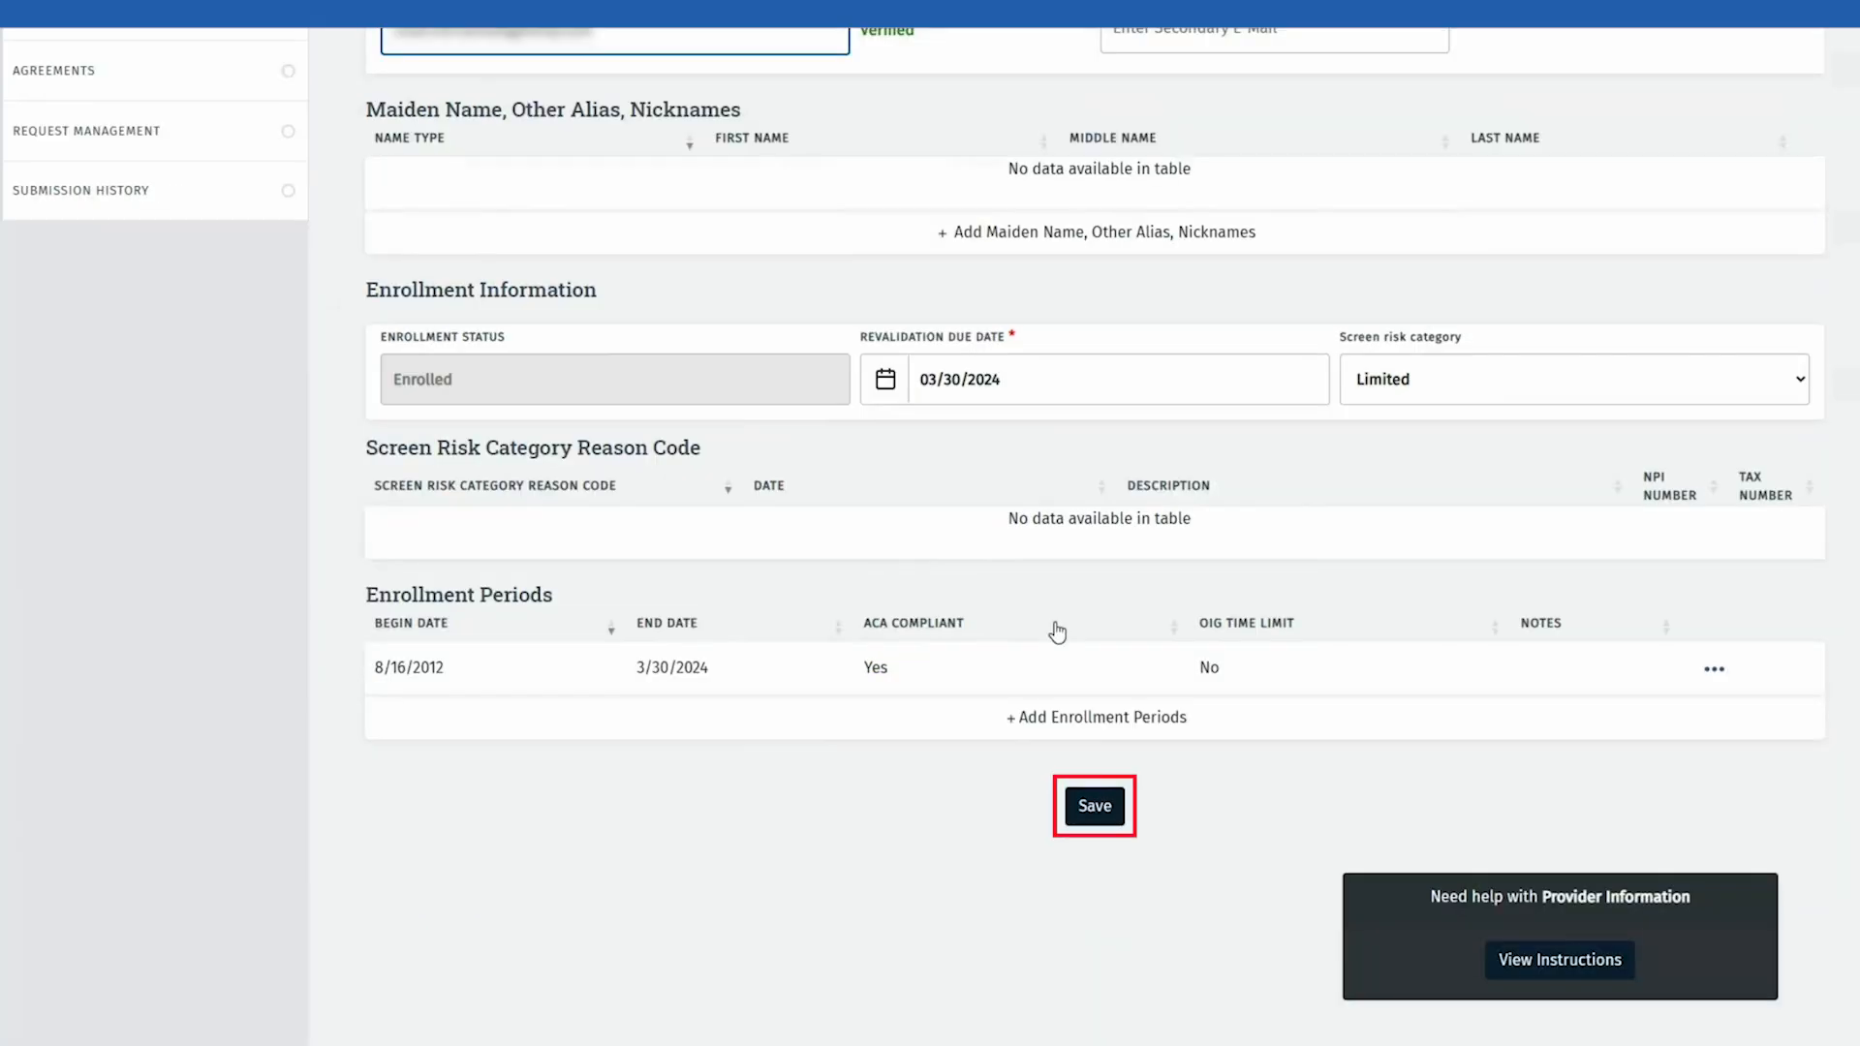
{"action": "left_click", "coordinate": [1092, 794]}
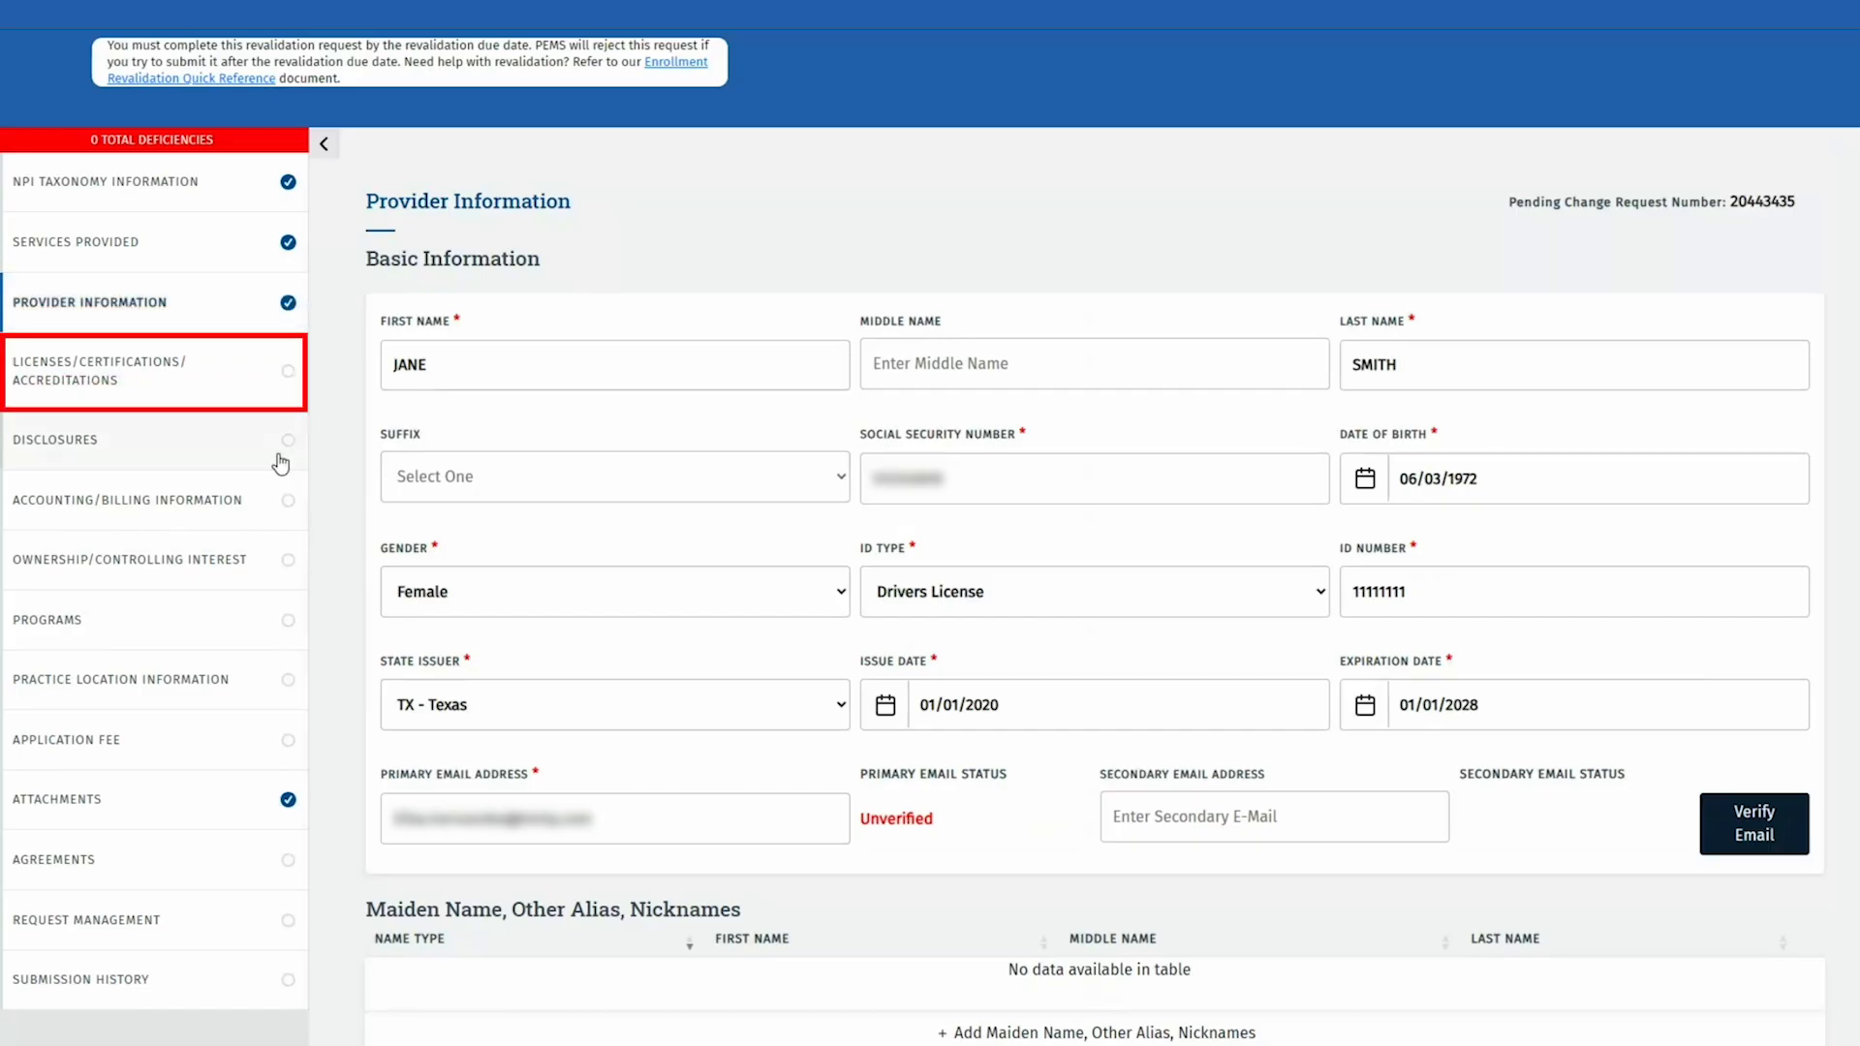
Step: Edit the counselor license's expiration date to 06/30/2025 and save it
{"action": "left_click", "coordinate": [220, 392]}
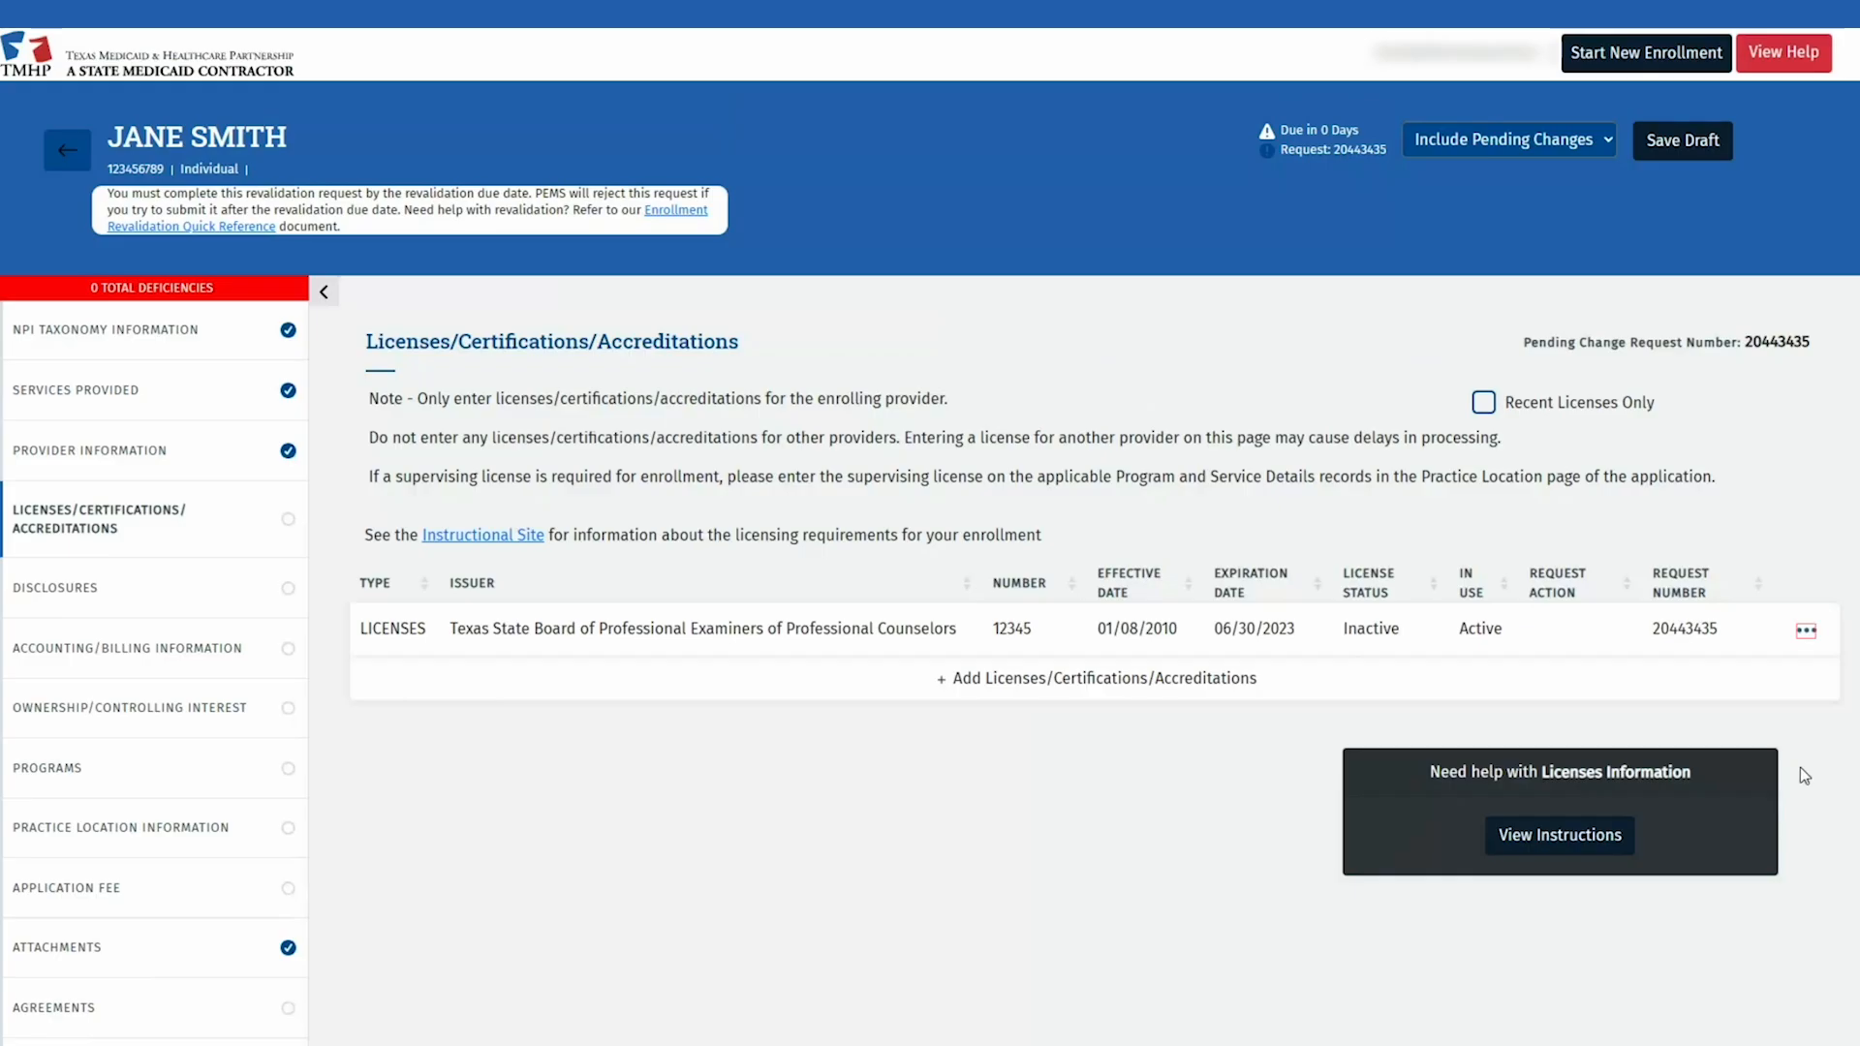
{"action": "left_click", "coordinate": [1807, 632]}
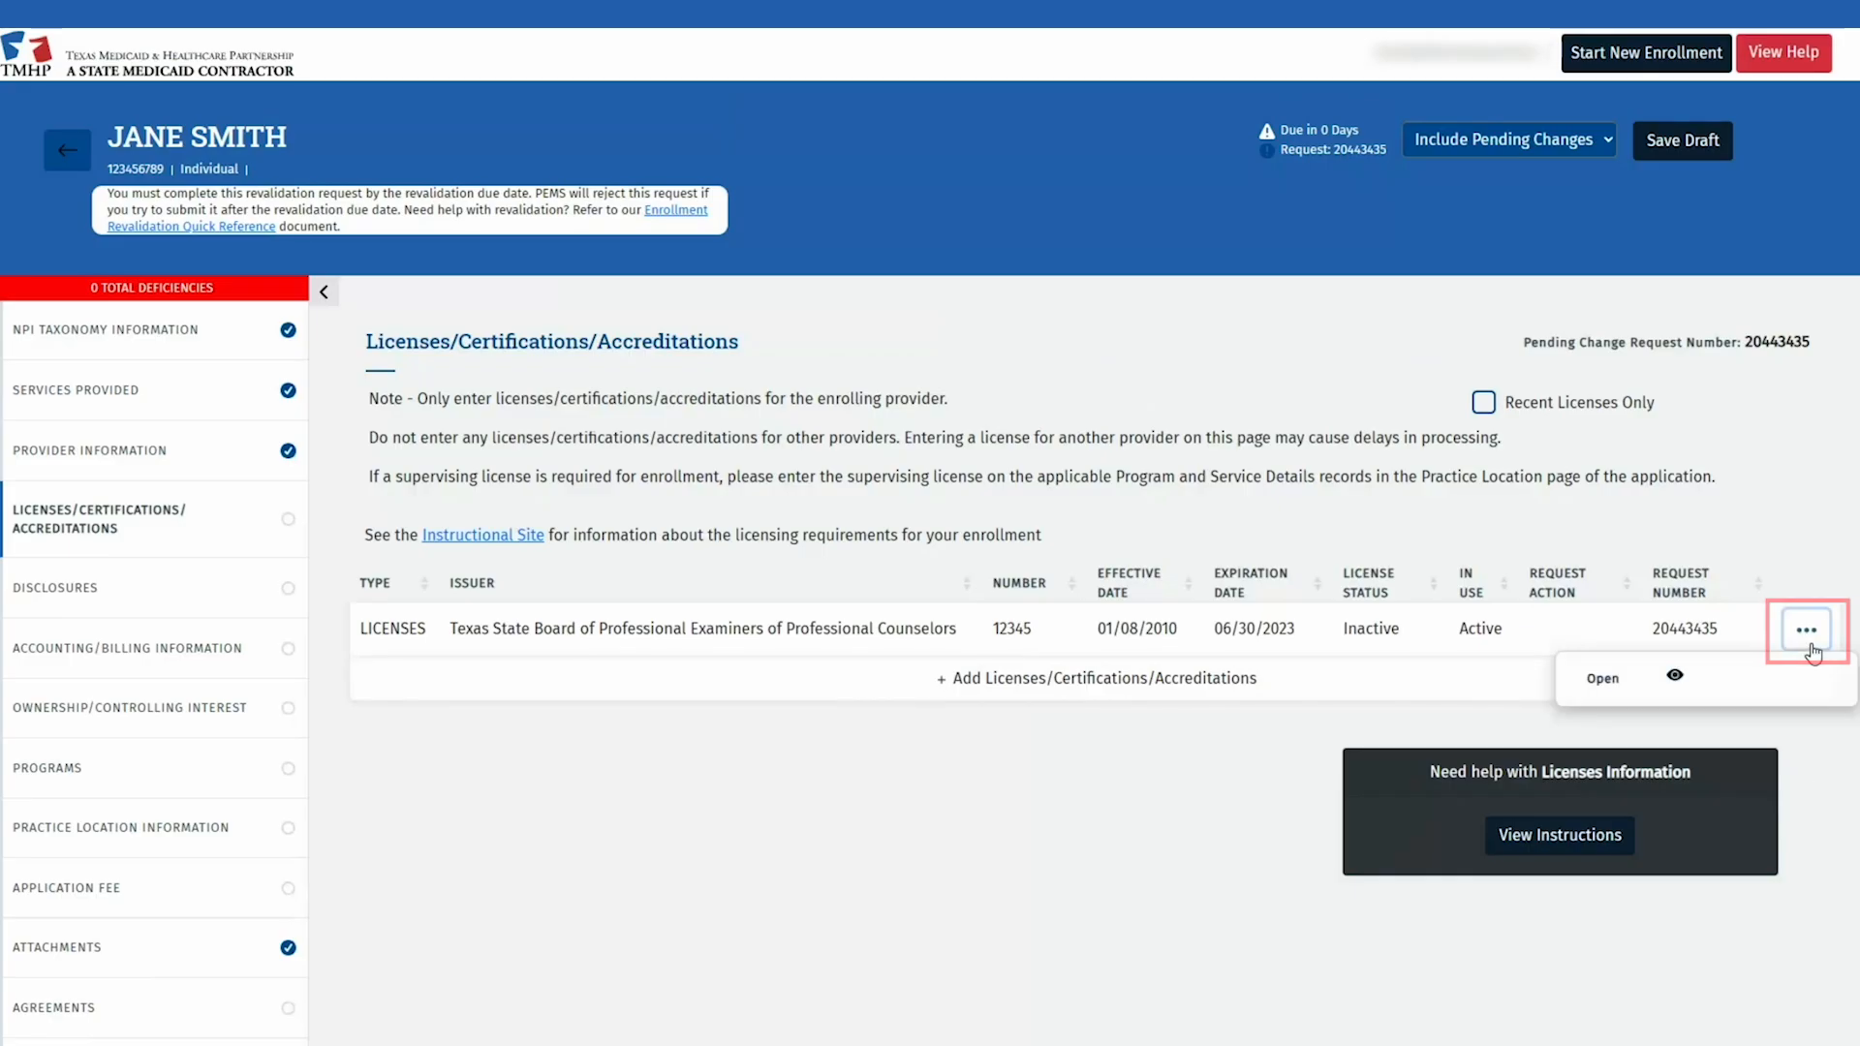
{"action": "left_click", "coordinate": [1652, 678]}
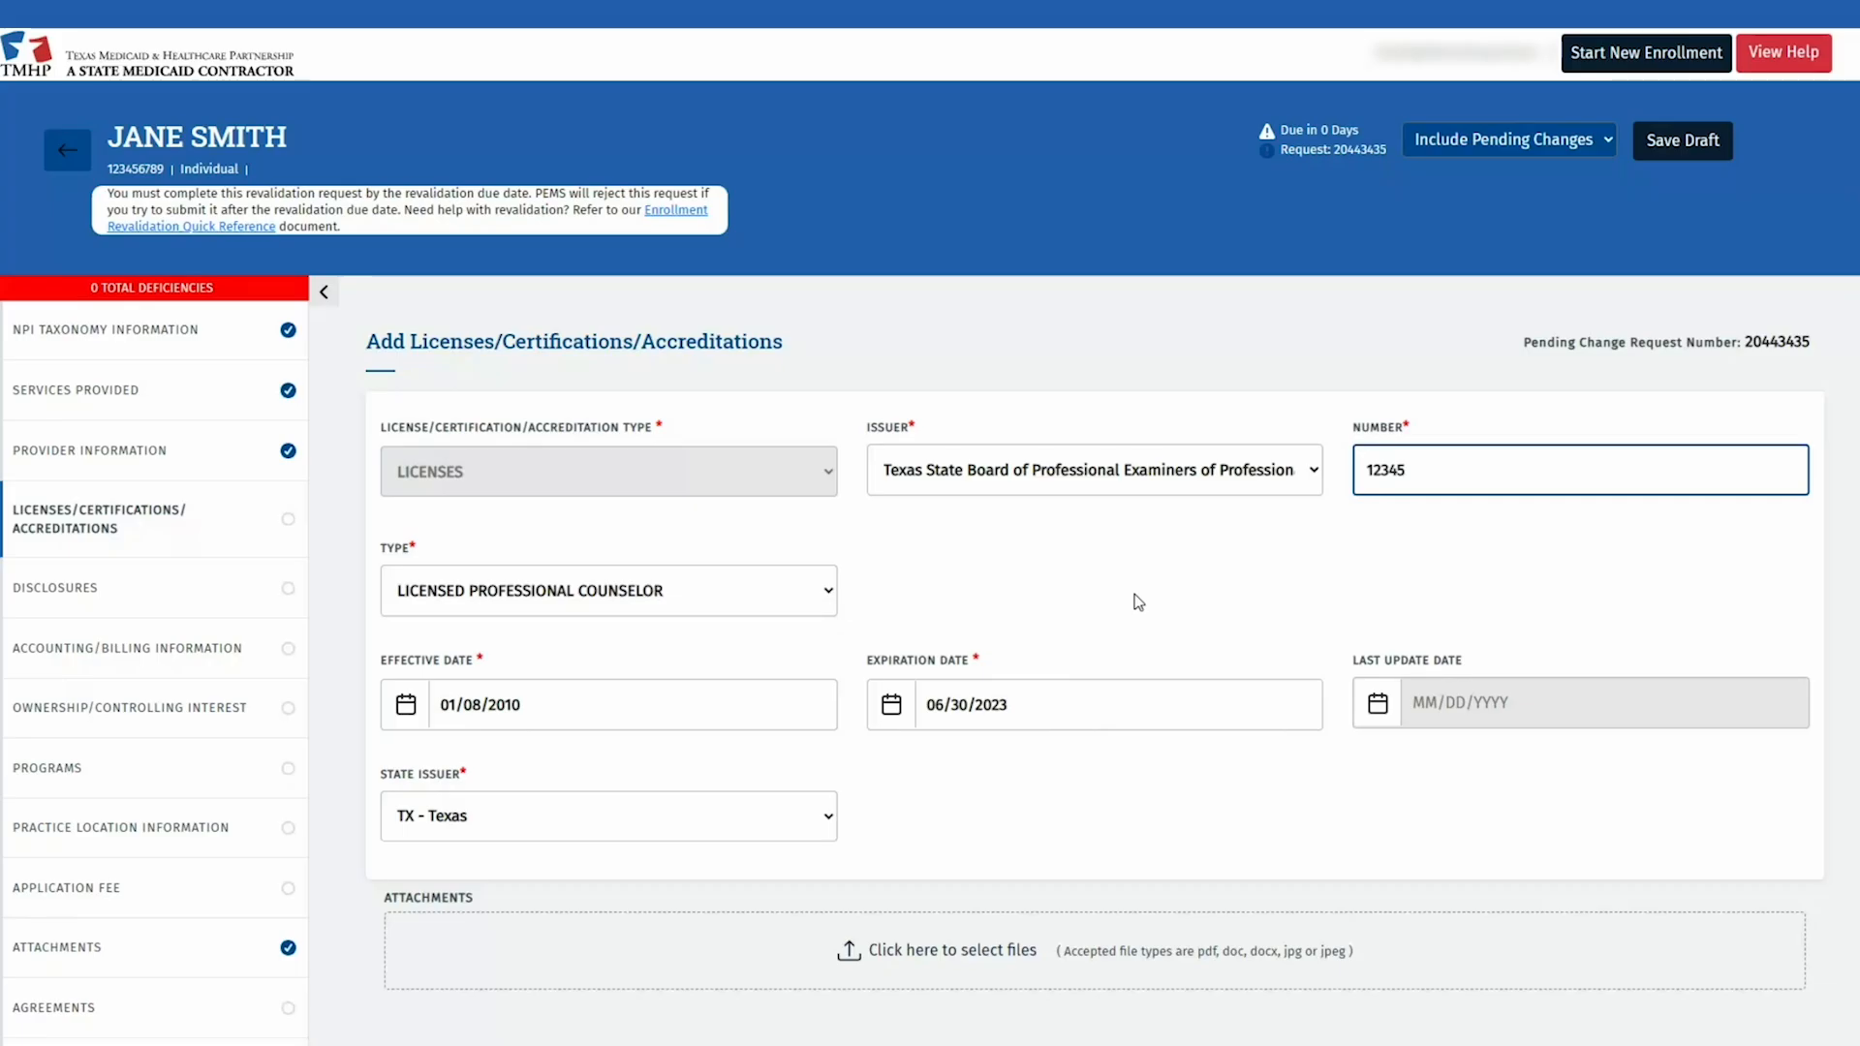
{"action": "scroll", "coordinate": [1138, 603], "scroll_direction": "down", "scroll_amount": 2}
{"action": "left_click", "coordinate": [1041, 537]}
{"action": "key", "text": "BackSpace"}
{"action": "type", "text": "5"}
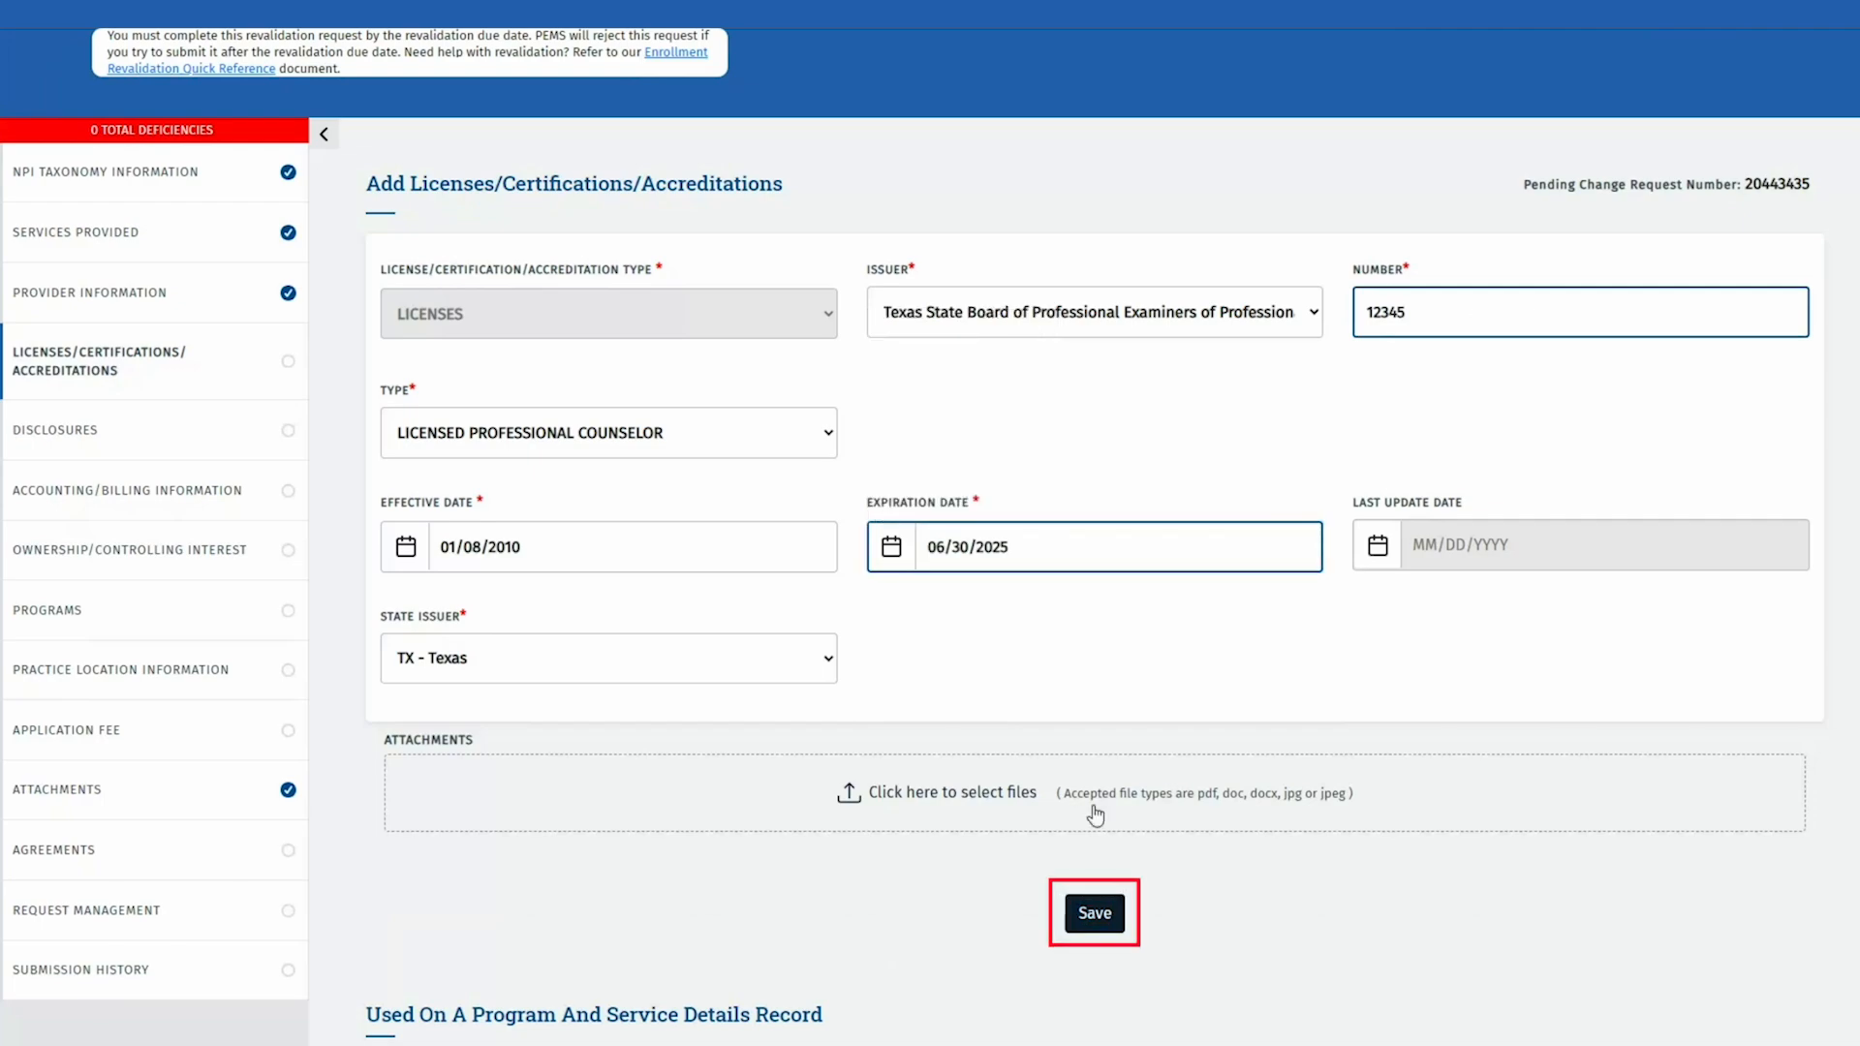
{"action": "left_click", "coordinate": [1092, 913]}
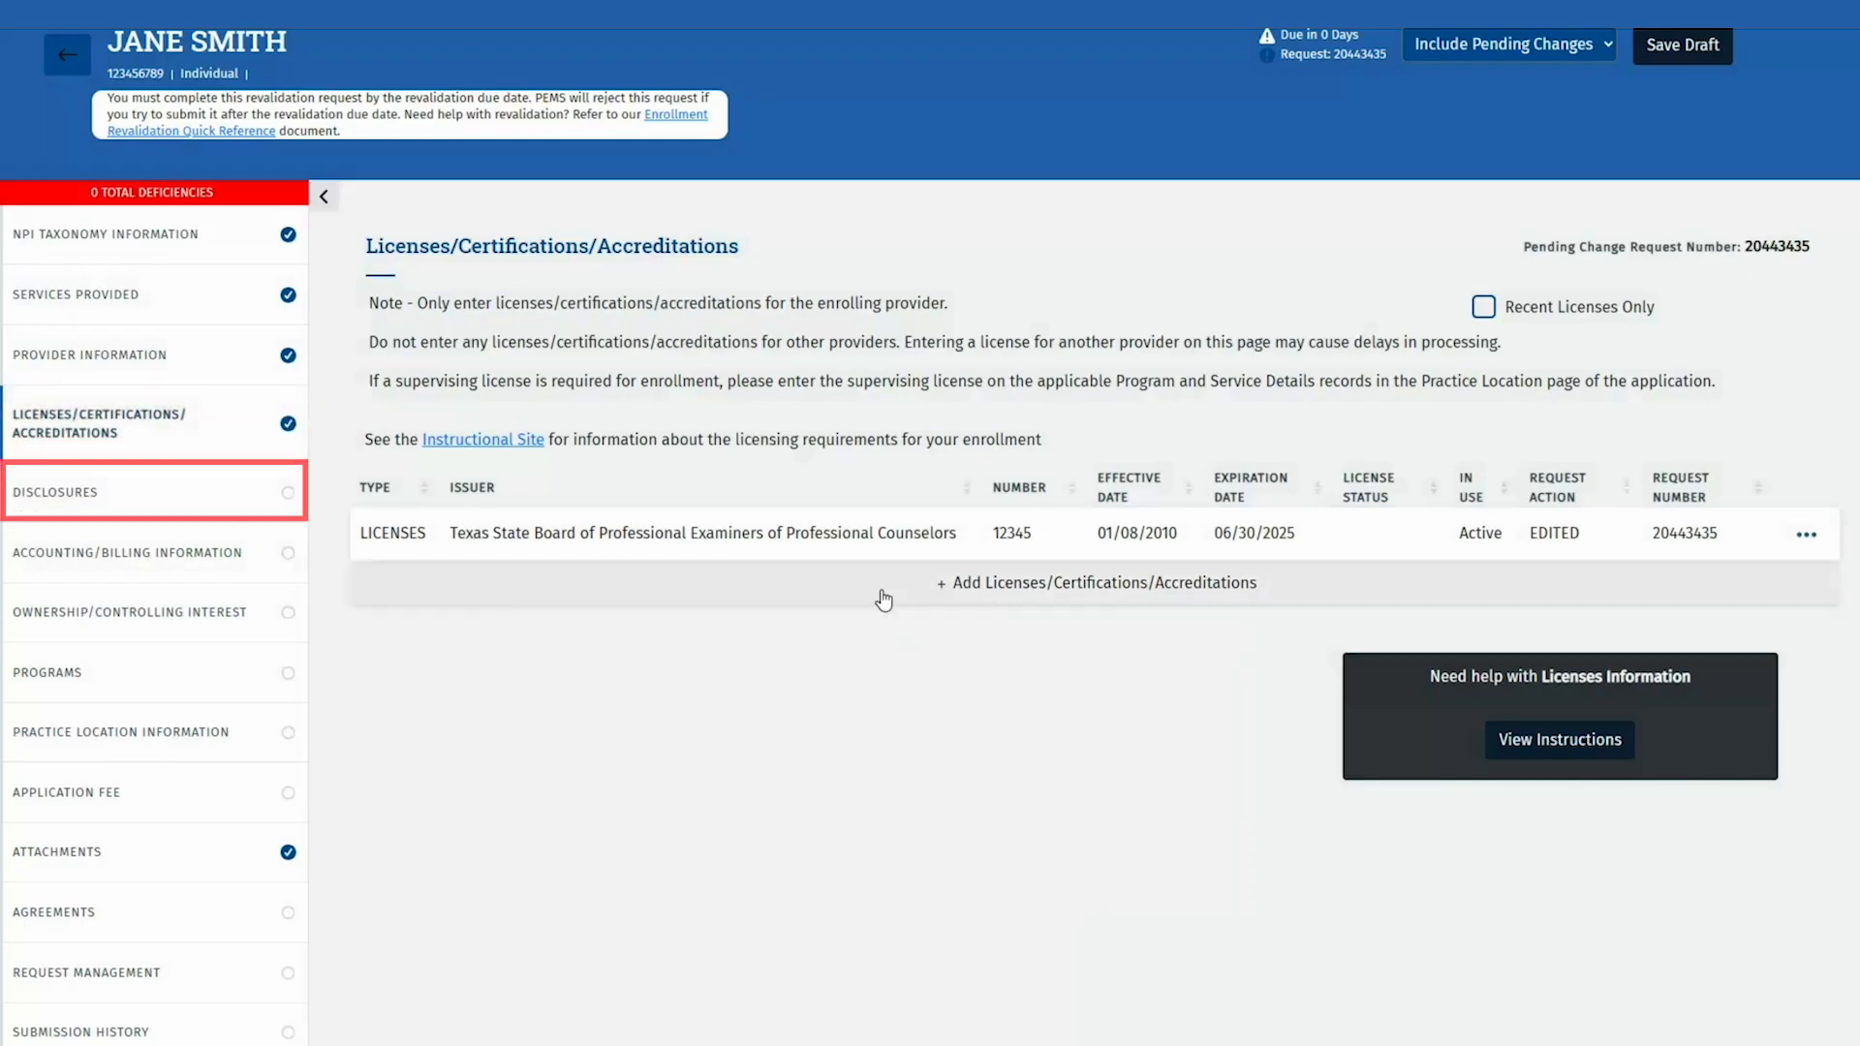
Step: In Disclosures, answer No to the sanctions, license, Medicaid, settlement, debt and arrest questions
{"action": "left_click", "coordinate": [213, 490]}
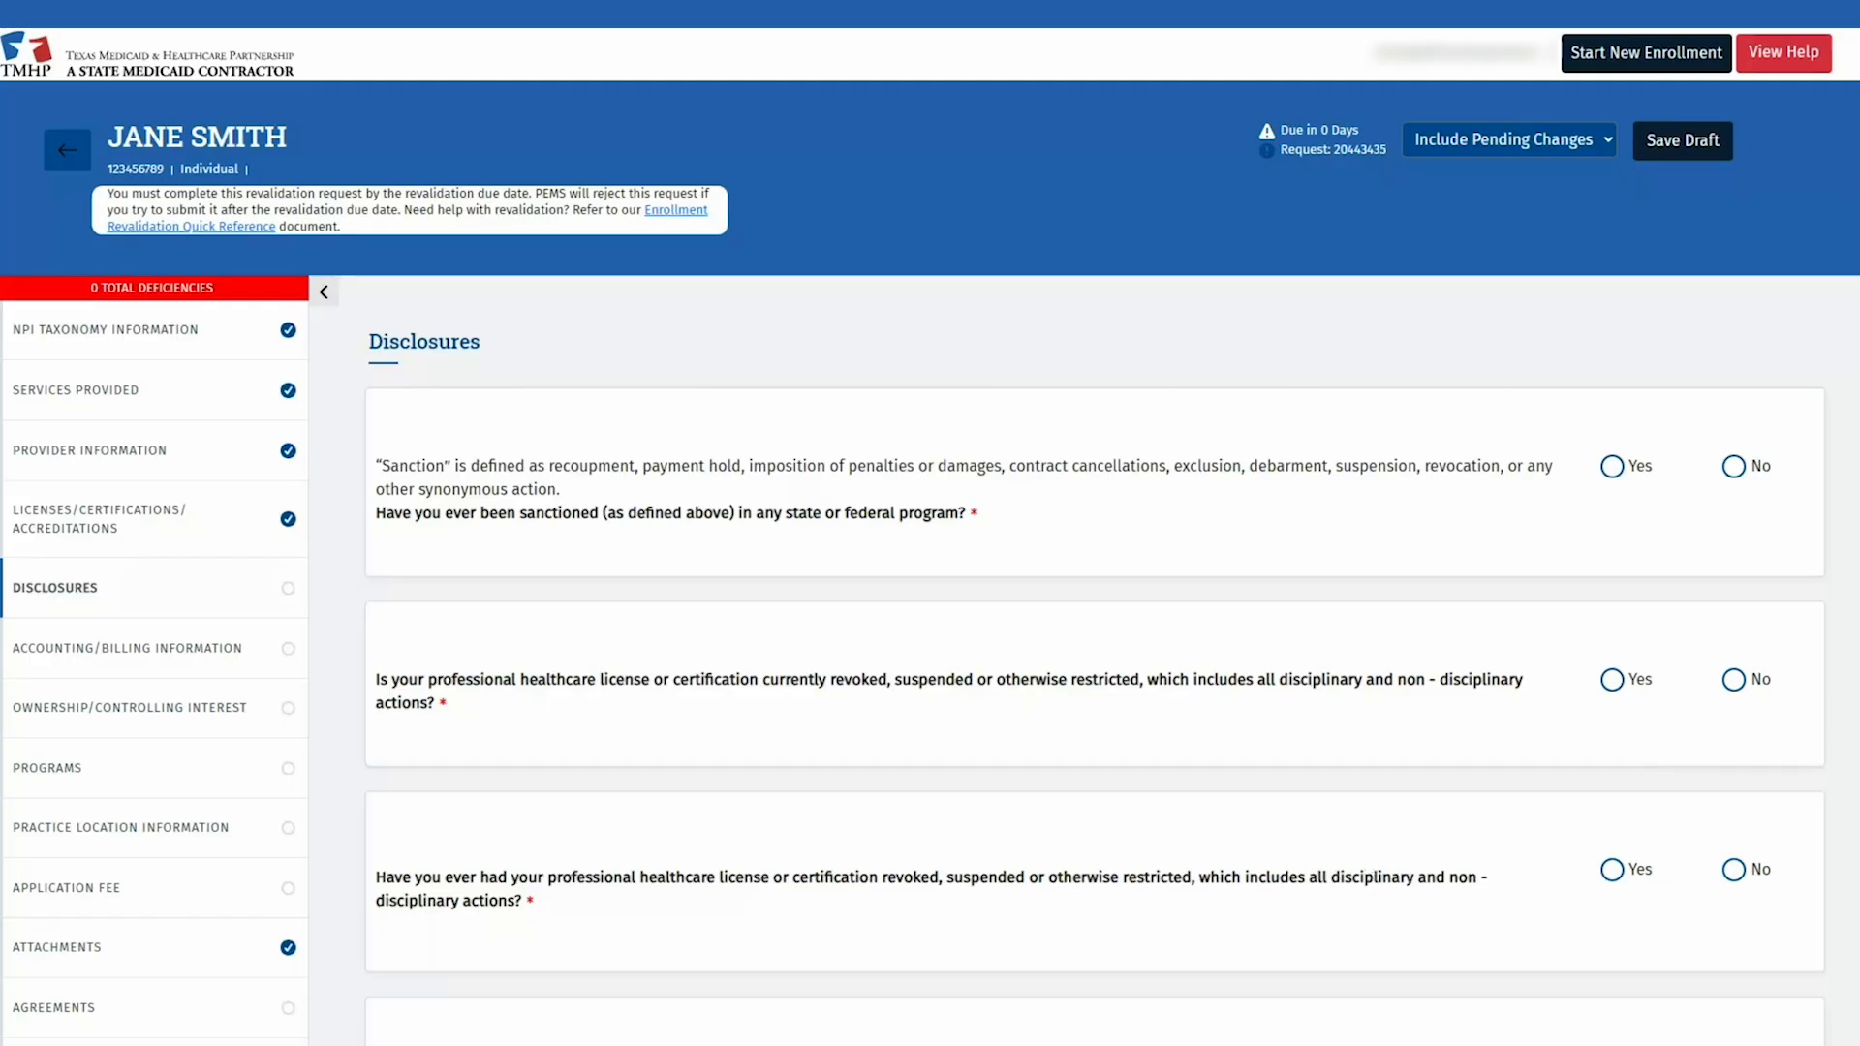
{"action": "left_click", "coordinate": [1736, 467]}
{"action": "left_click", "coordinate": [1736, 678]}
{"action": "left_click", "coordinate": [1734, 869]}
{"action": "scroll", "coordinate": [1736, 862], "scroll_direction": "down", "scroll_amount": 6}
{"action": "scroll", "coordinate": [1739, 839], "scroll_direction": "down", "scroll_amount": 2}
{"action": "left_click", "coordinate": [1734, 286]}
{"action": "left_click", "coordinate": [1734, 468]}
{"action": "left_click", "coordinate": [1735, 654]}
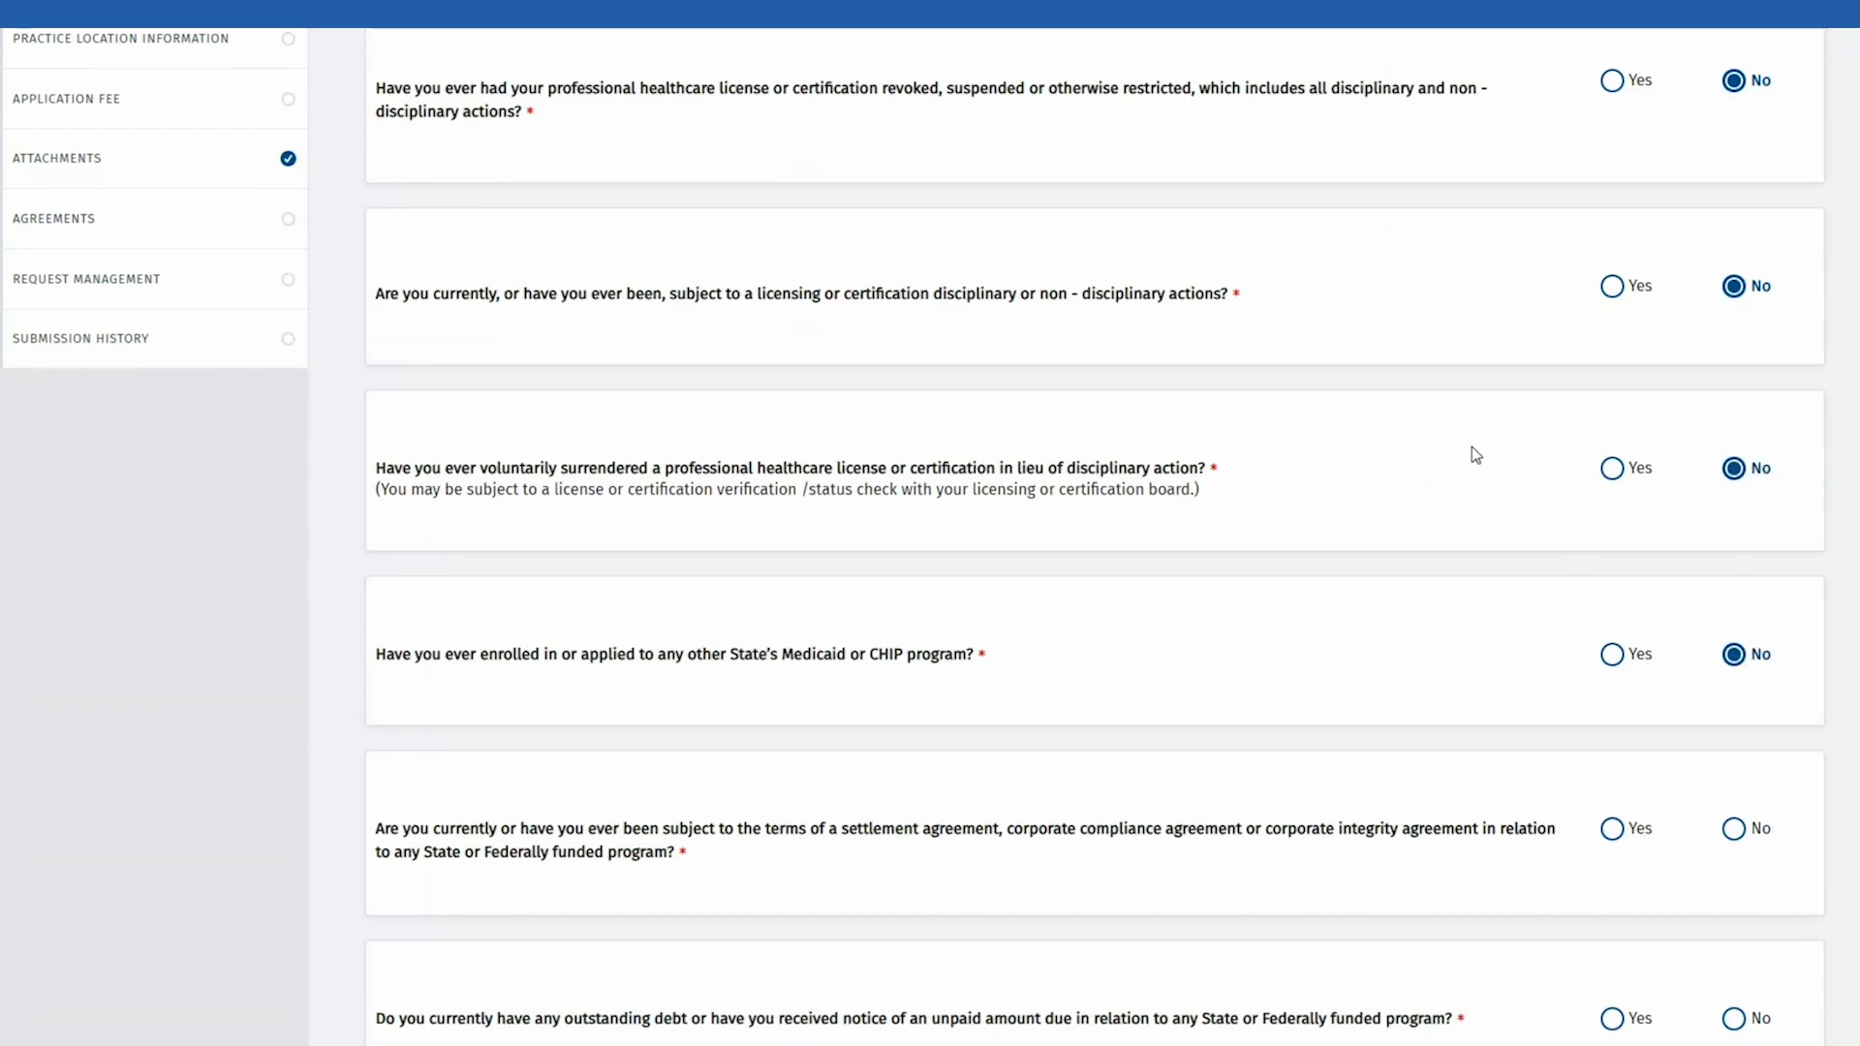
{"action": "scroll", "coordinate": [1473, 445], "scroll_direction": "down", "scroll_amount": 5}
{"action": "left_click", "coordinate": [1736, 356]}
{"action": "left_click", "coordinate": [1734, 546]}
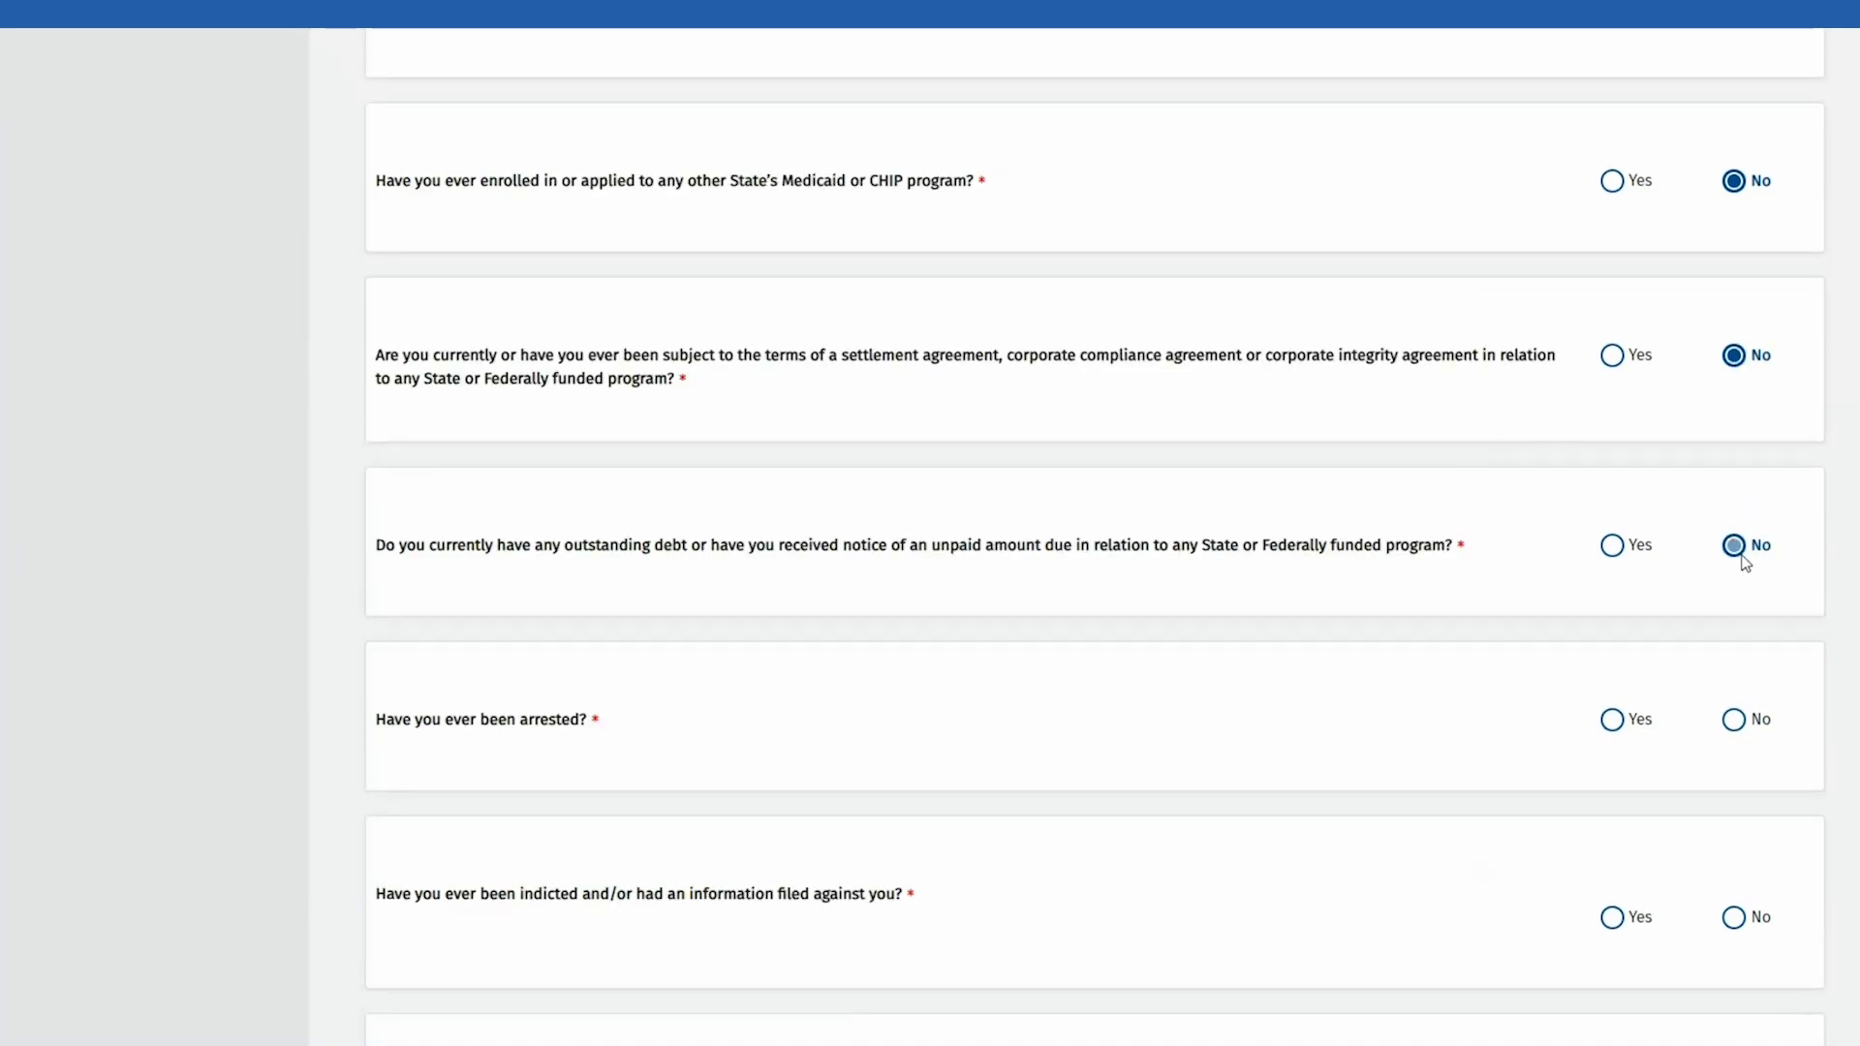
{"action": "left_click", "coordinate": [1734, 720]}
Step: Answer No to the criminal and child-support questions, Yes to U.S. citizenship, and save
{"action": "scroll", "coordinate": [1737, 729], "scroll_direction": "down", "scroll_amount": 7}
{"action": "left_click", "coordinate": [1734, 285]}
{"action": "left_click", "coordinate": [1734, 483]}
{"action": "left_click", "coordinate": [1734, 681]}
{"action": "scroll", "coordinate": [1744, 681], "scroll_direction": "down", "scroll_amount": 5}
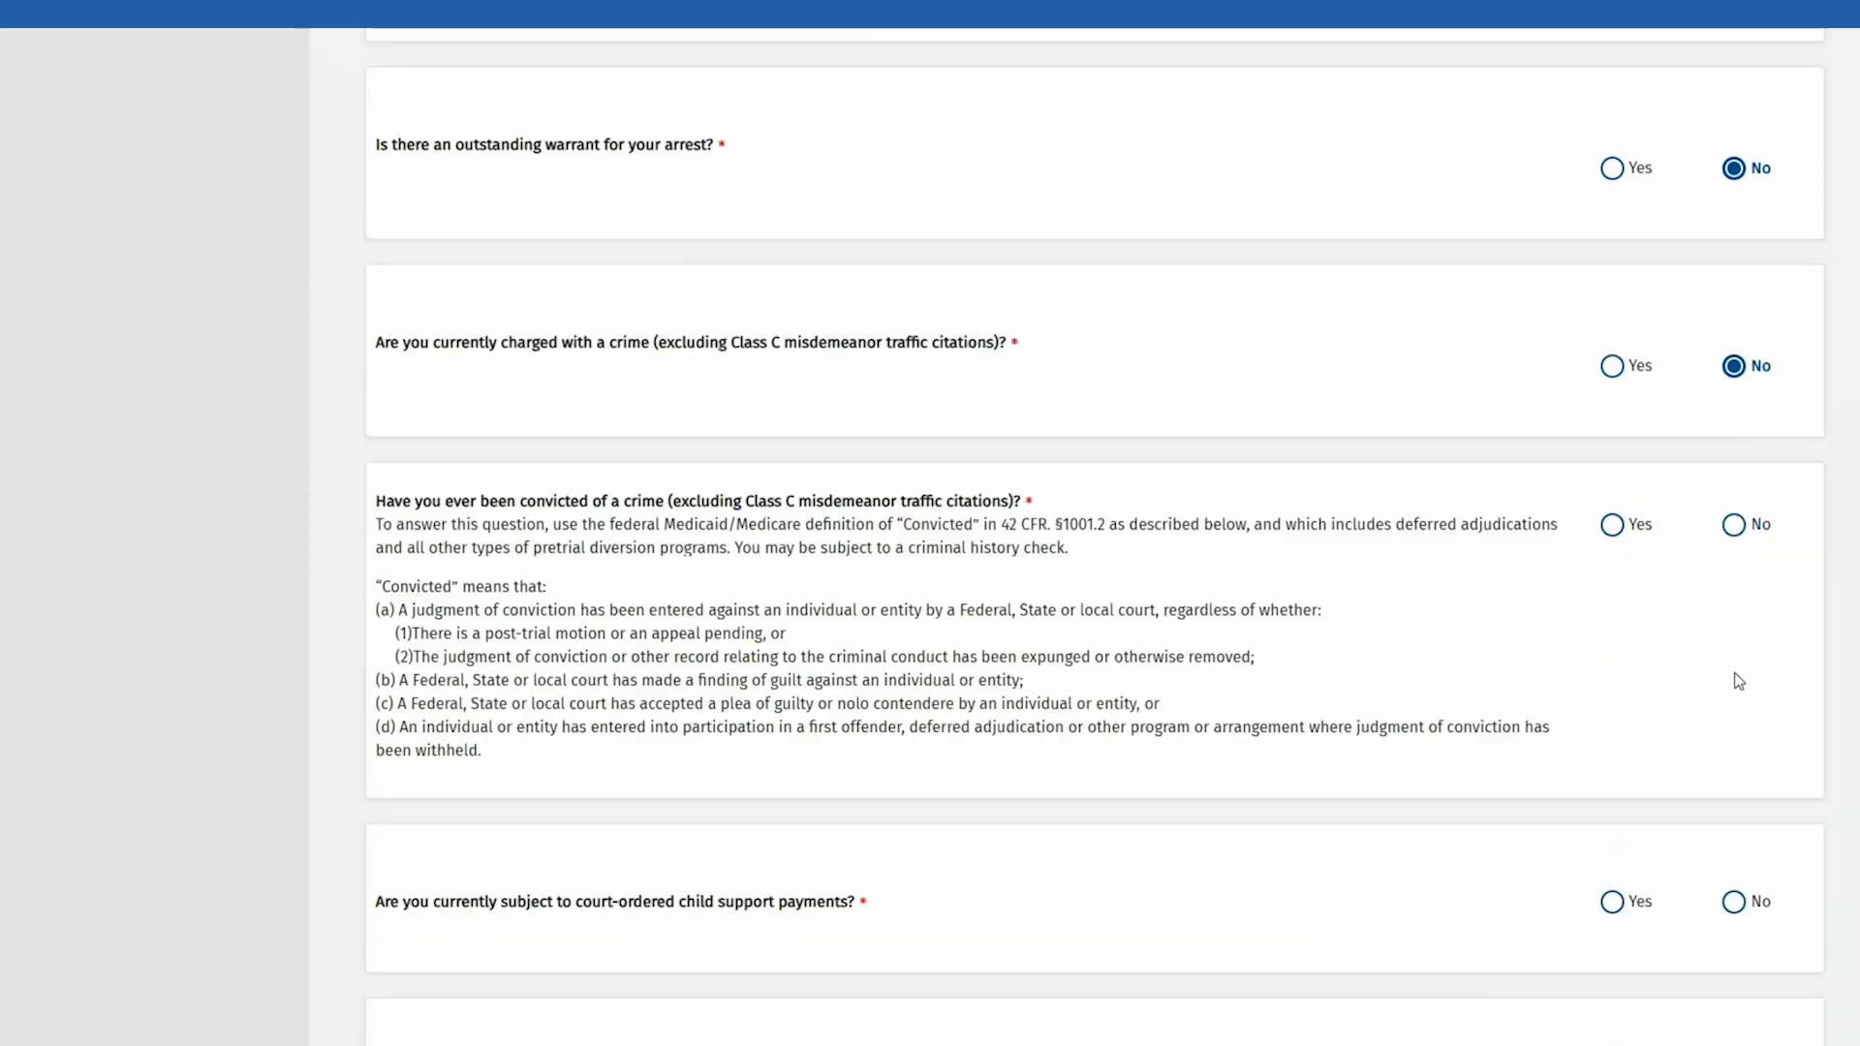
{"action": "left_click", "coordinate": [1735, 369]}
{"action": "left_click", "coordinate": [1734, 744]}
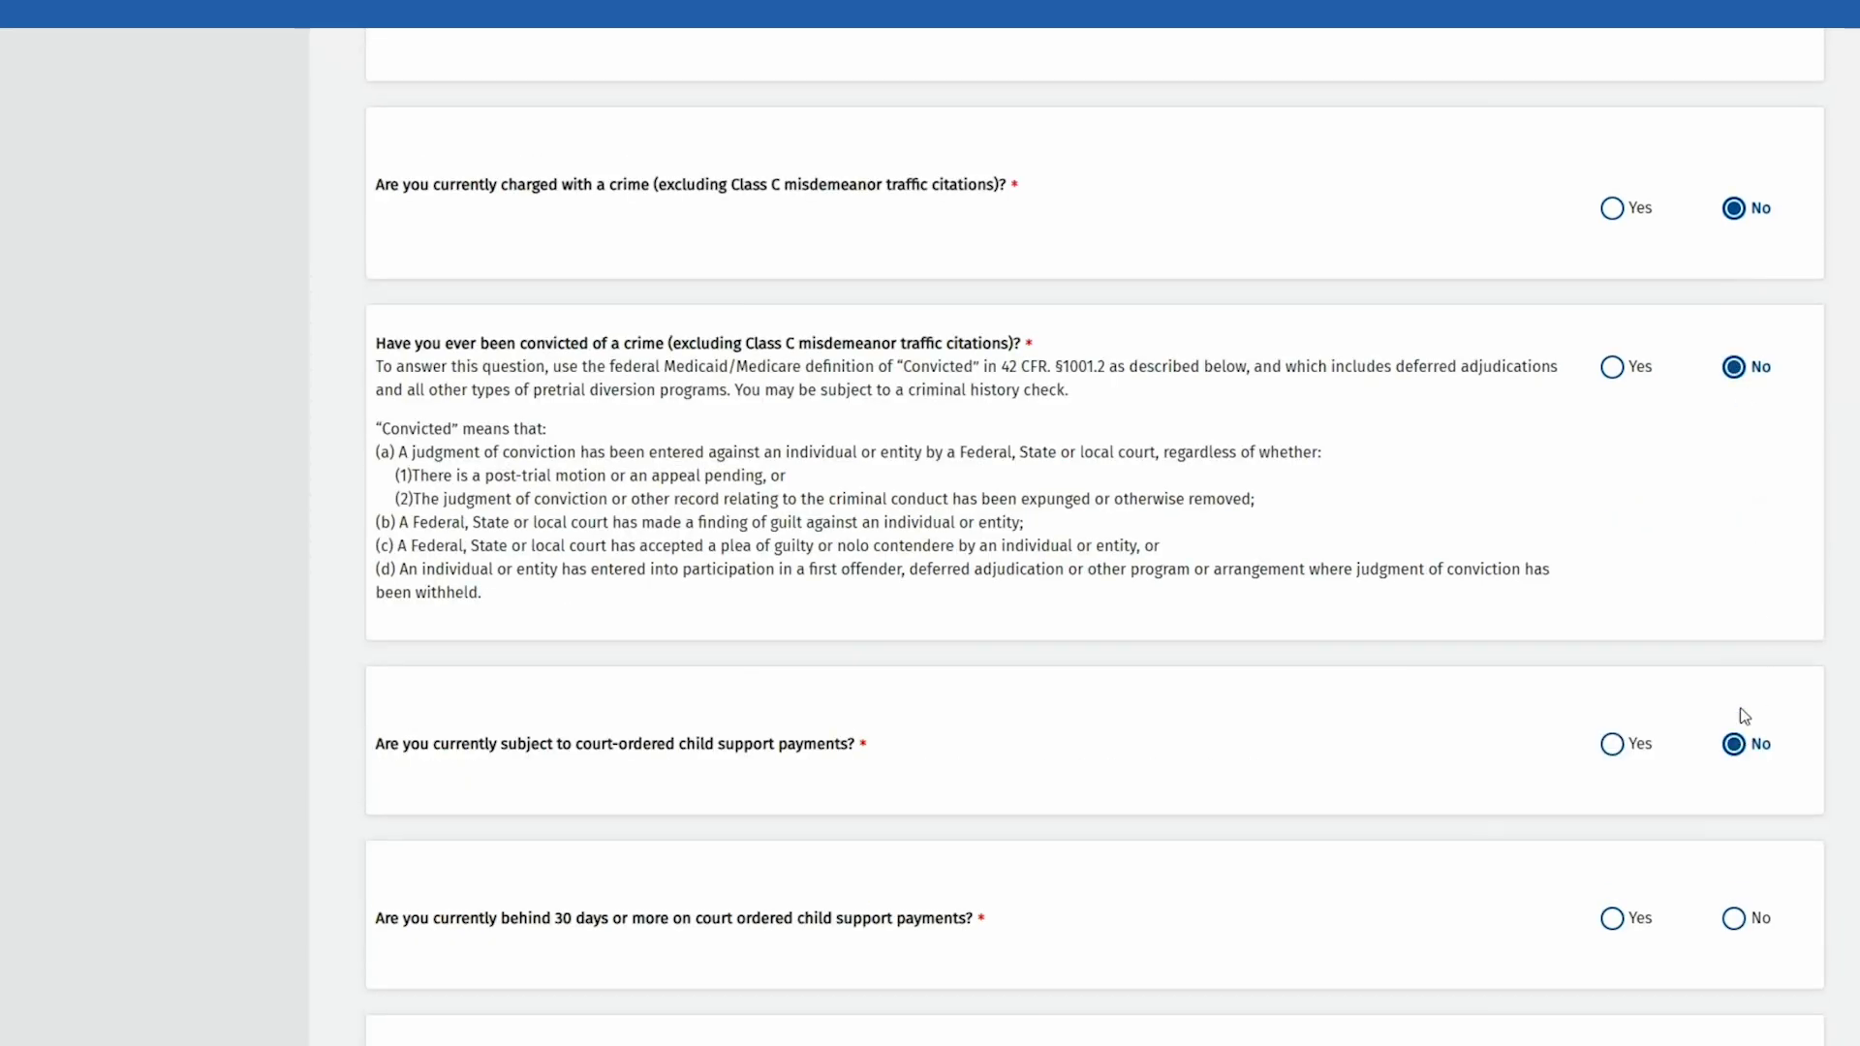
{"action": "scroll", "coordinate": [1739, 744], "scroll_direction": "down", "scroll_amount": 7}
{"action": "left_click", "coordinate": [1732, 291]}
{"action": "left_click", "coordinate": [1612, 461]}
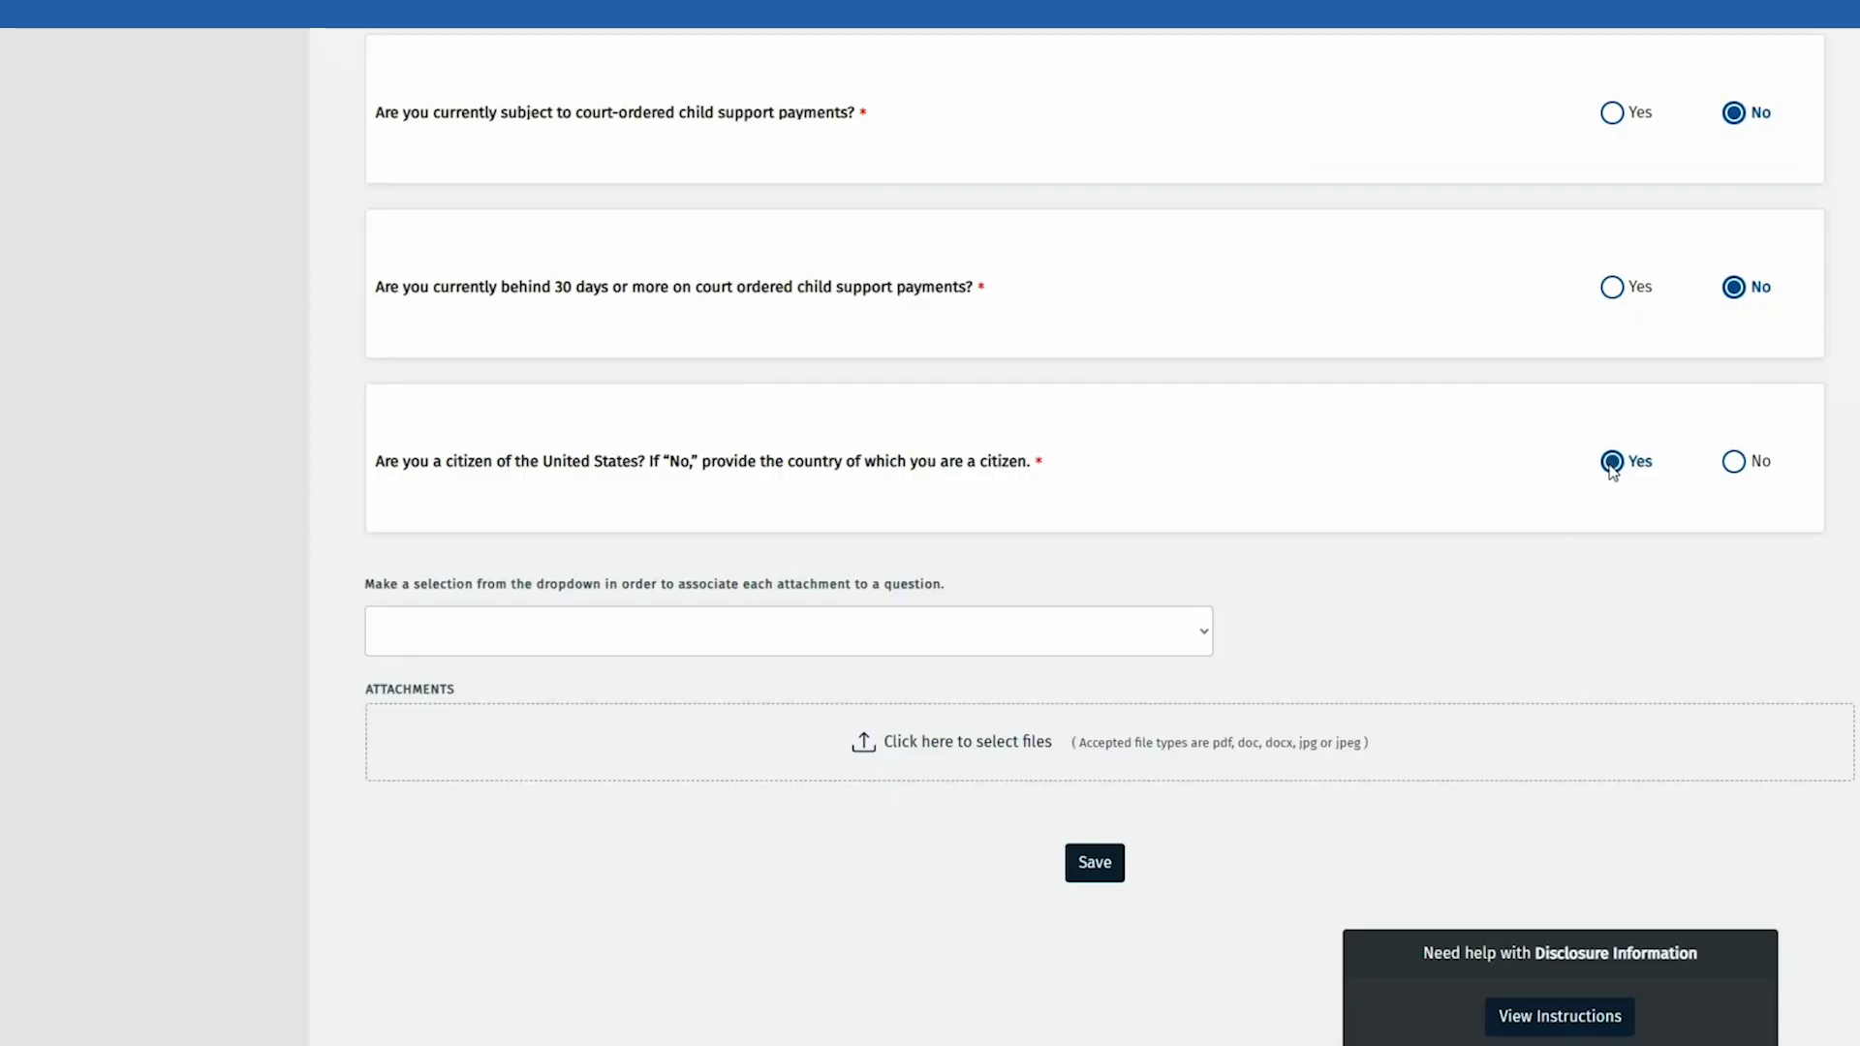
{"action": "left_click", "coordinate": [1104, 867]}
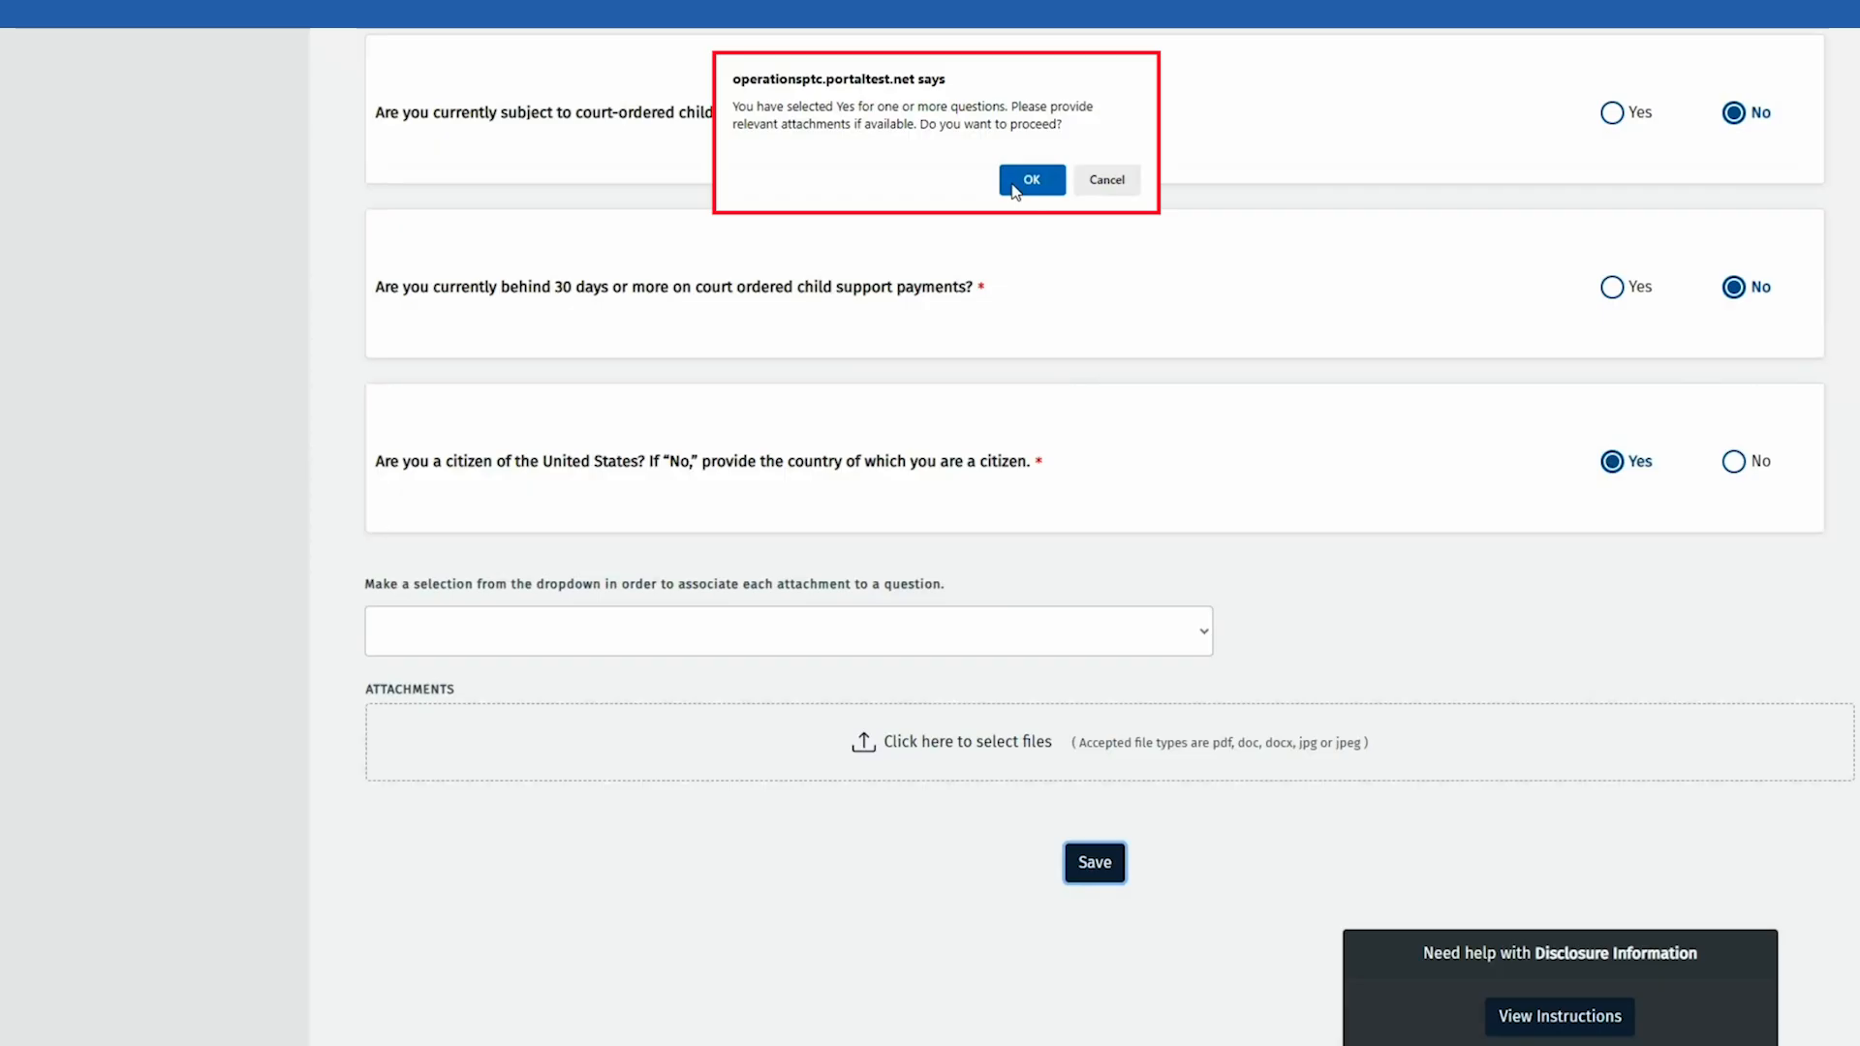
Step: Change citizenship to No with Argentina as the country, and save the disclosures
{"action": "left_click", "coordinate": [1104, 182]}
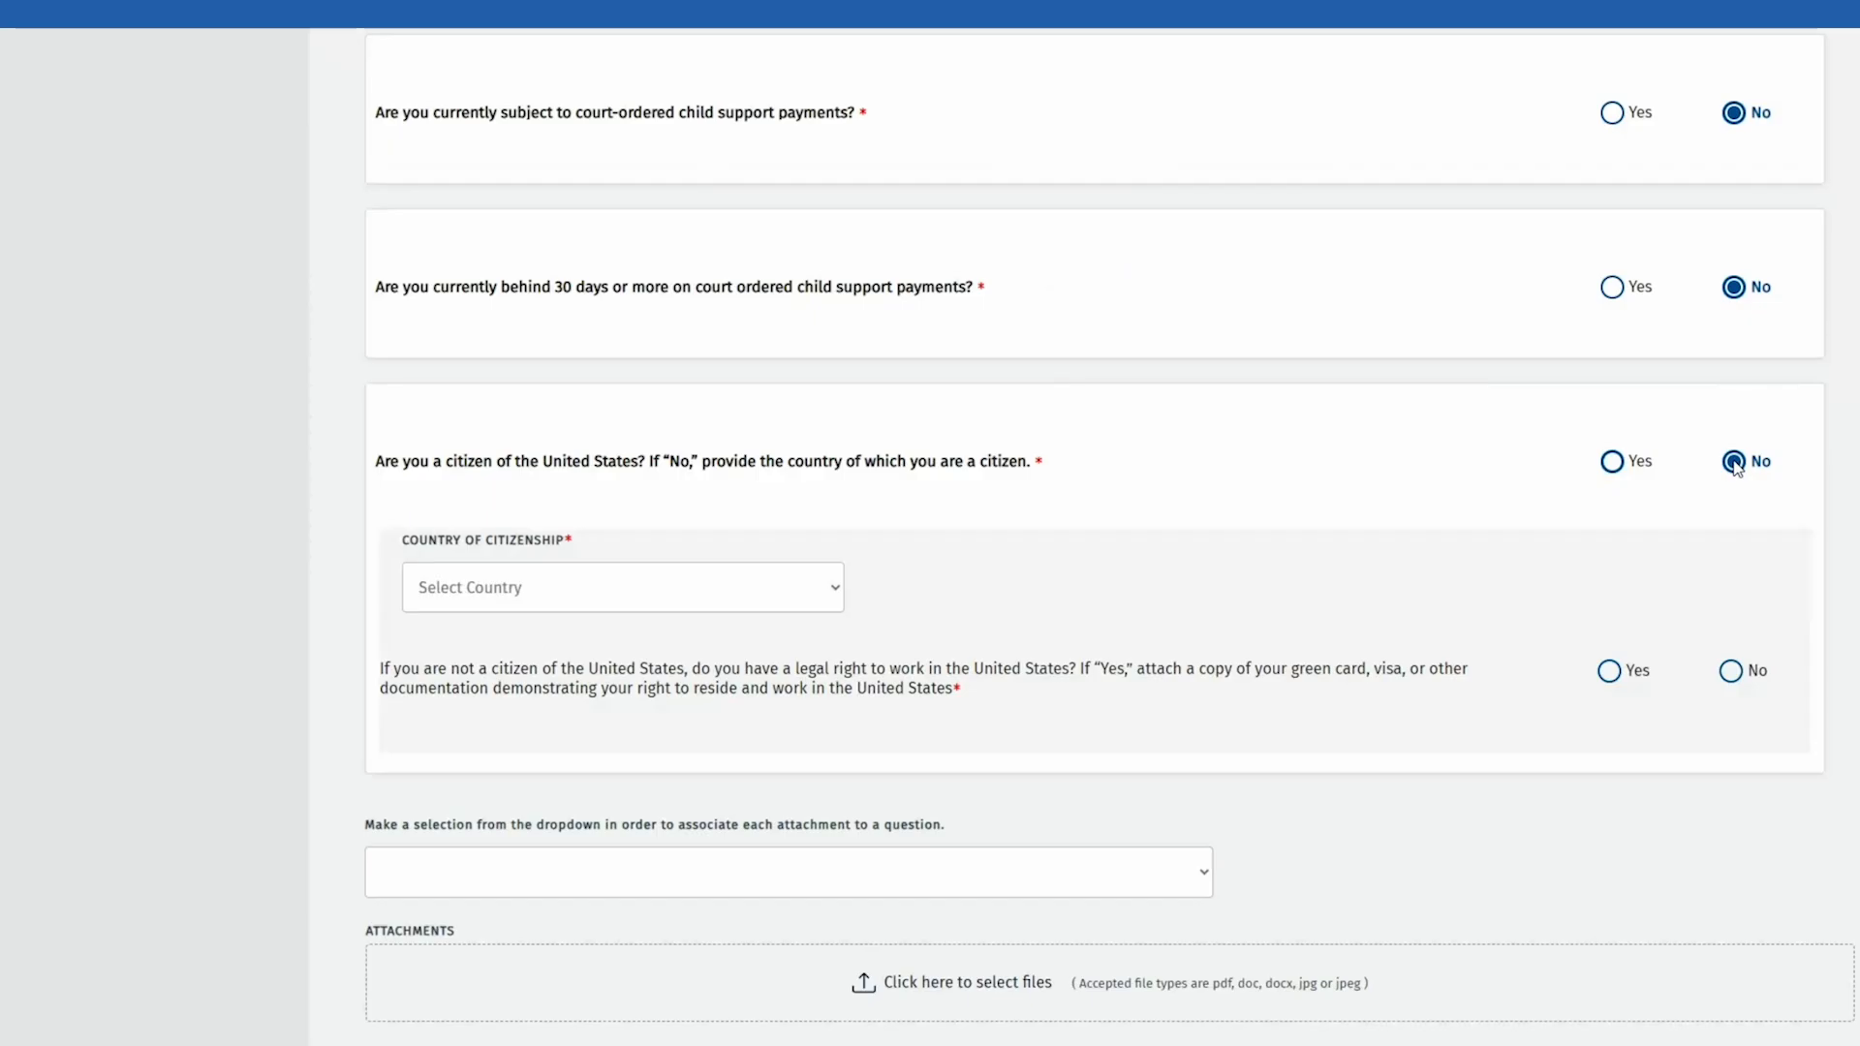
{"action": "left_click", "coordinate": [719, 588]}
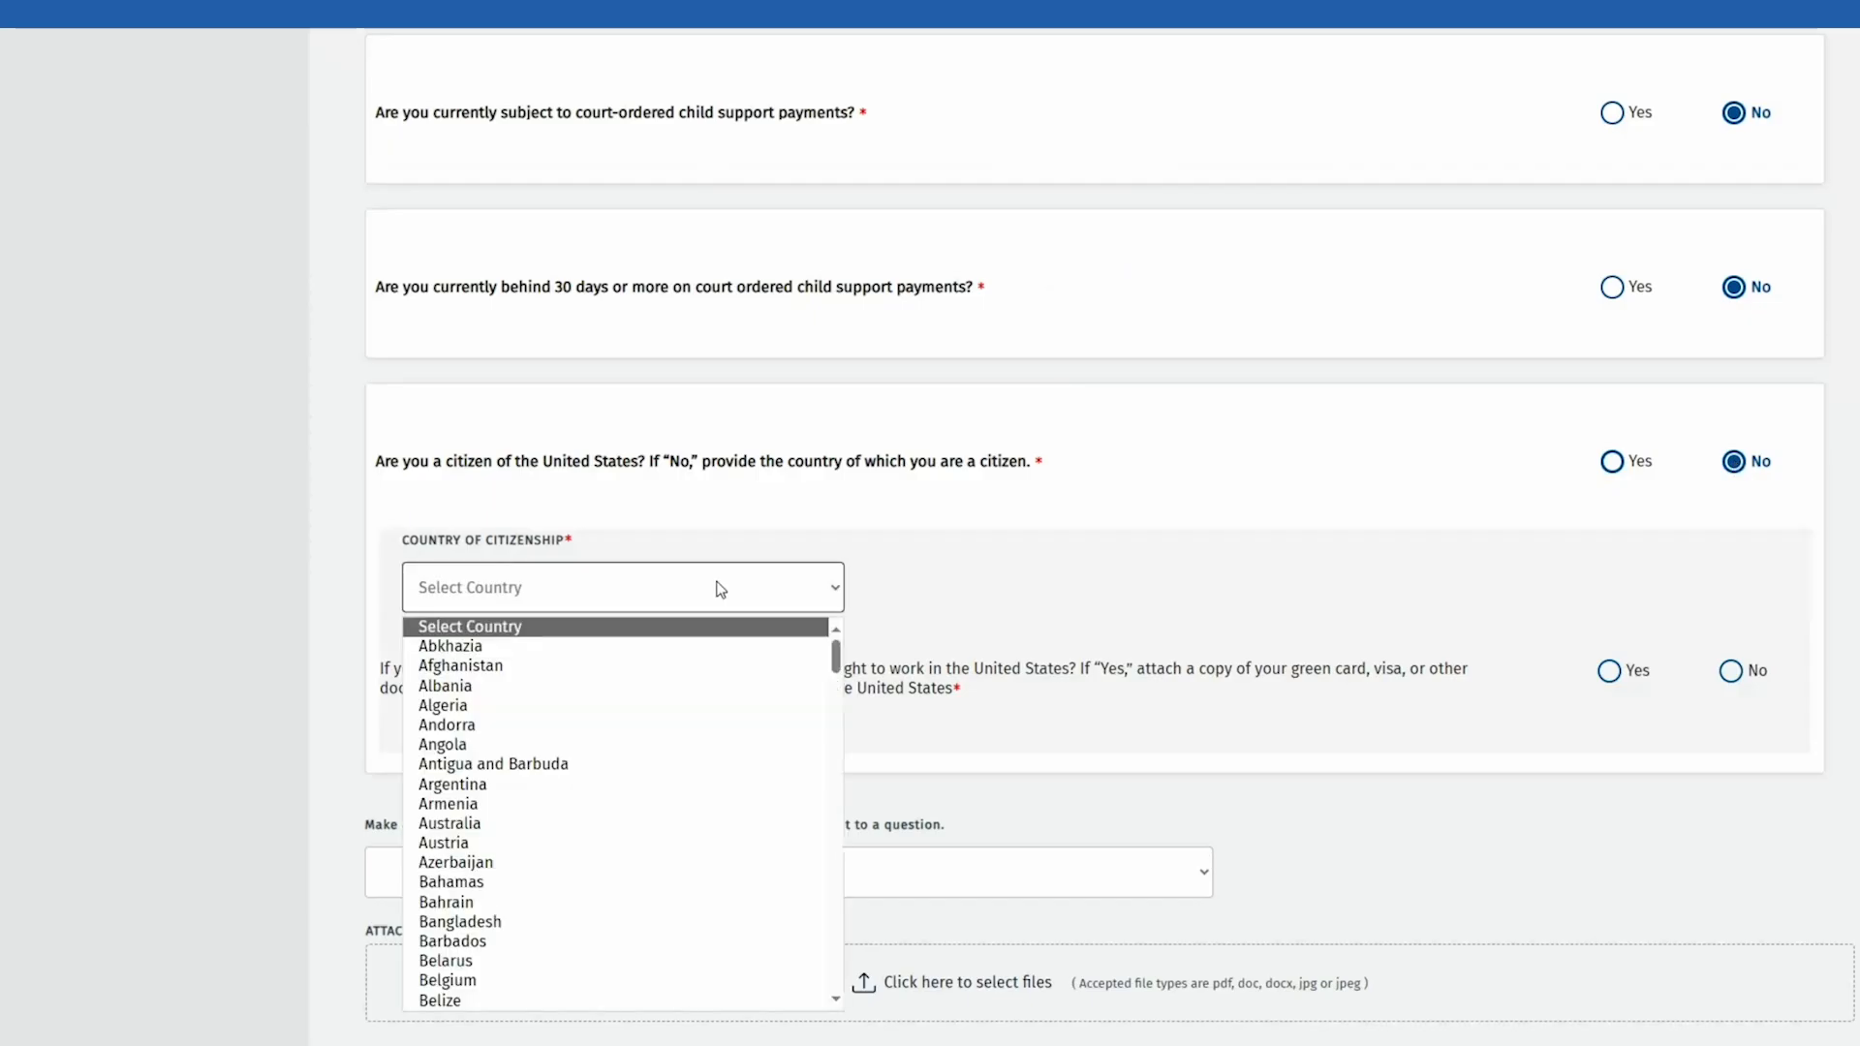
{"action": "left_click", "coordinate": [536, 784]}
{"action": "scroll", "coordinate": [862, 841], "scroll_direction": "down", "scroll_amount": 2}
{"action": "left_click", "coordinate": [1095, 945]}
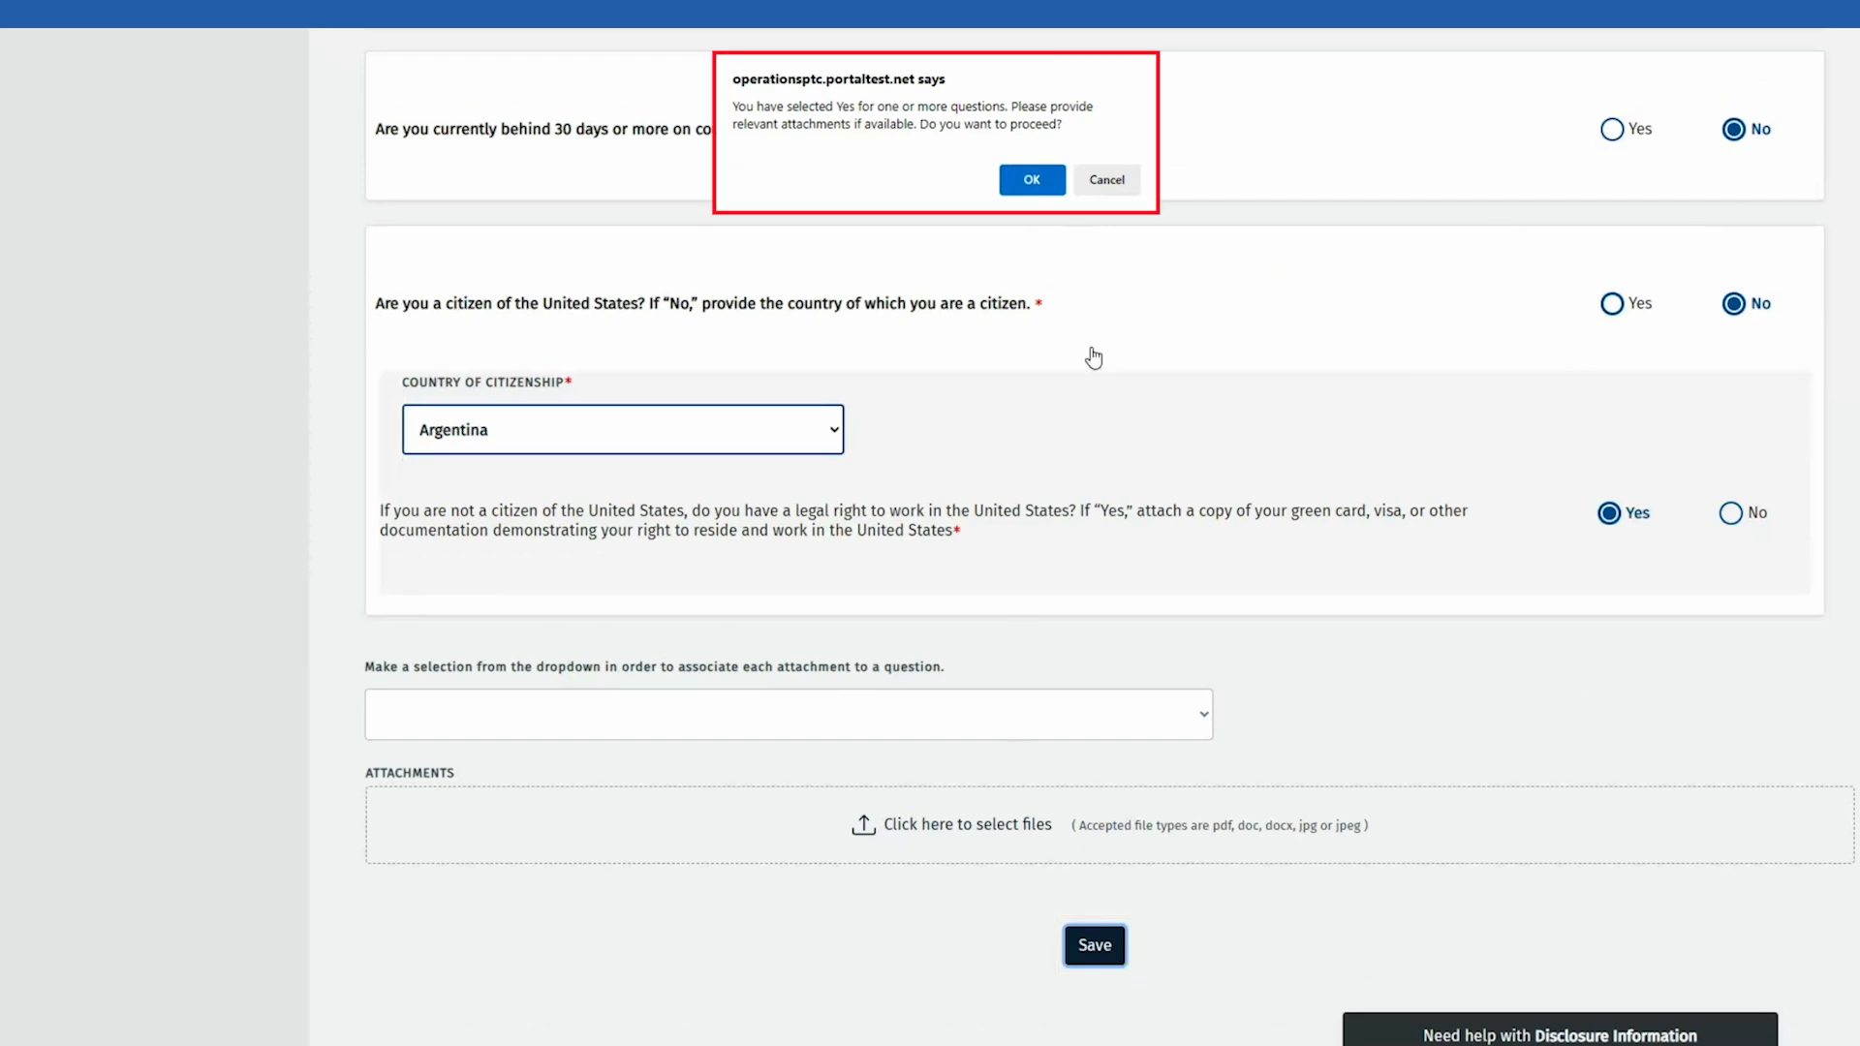
Step: Link the disclosure attachments to the 'Non-US citizen?' question
{"action": "left_click", "coordinate": [1107, 180]}
{"action": "left_click", "coordinate": [798, 721]}
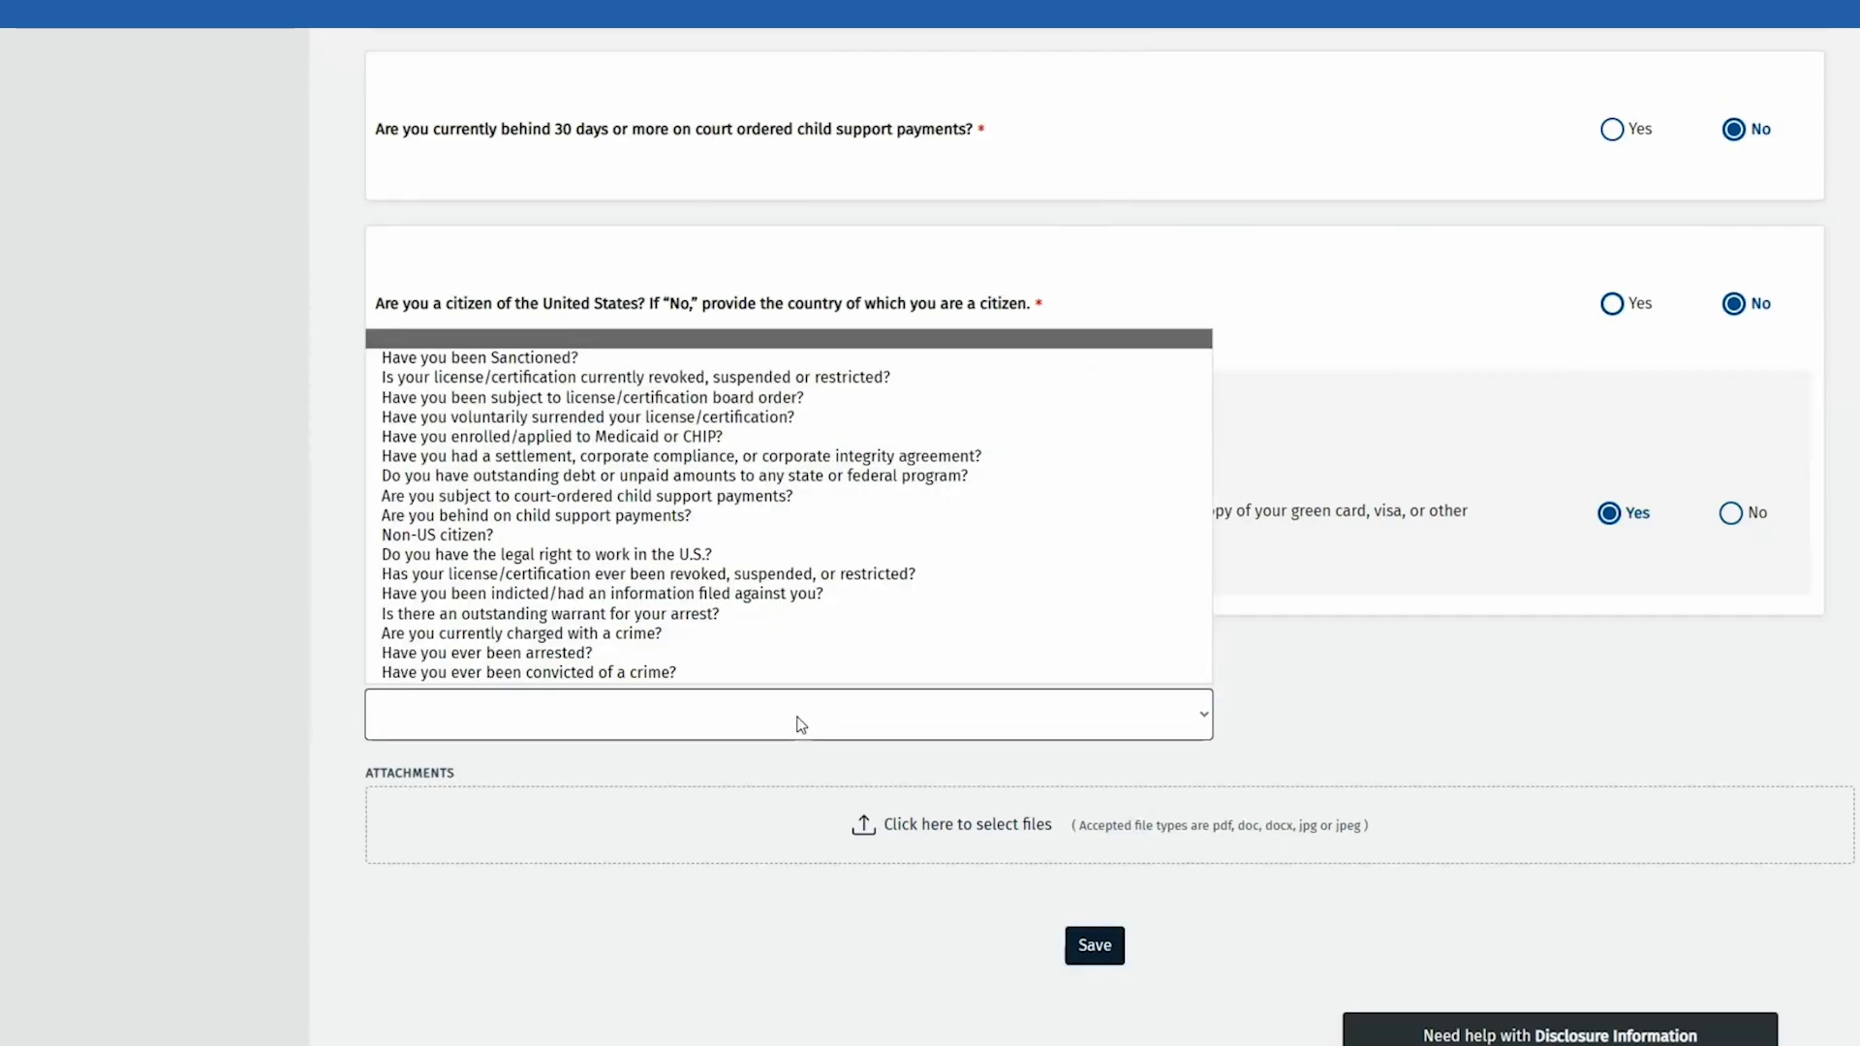
{"action": "left_click", "coordinate": [567, 536]}
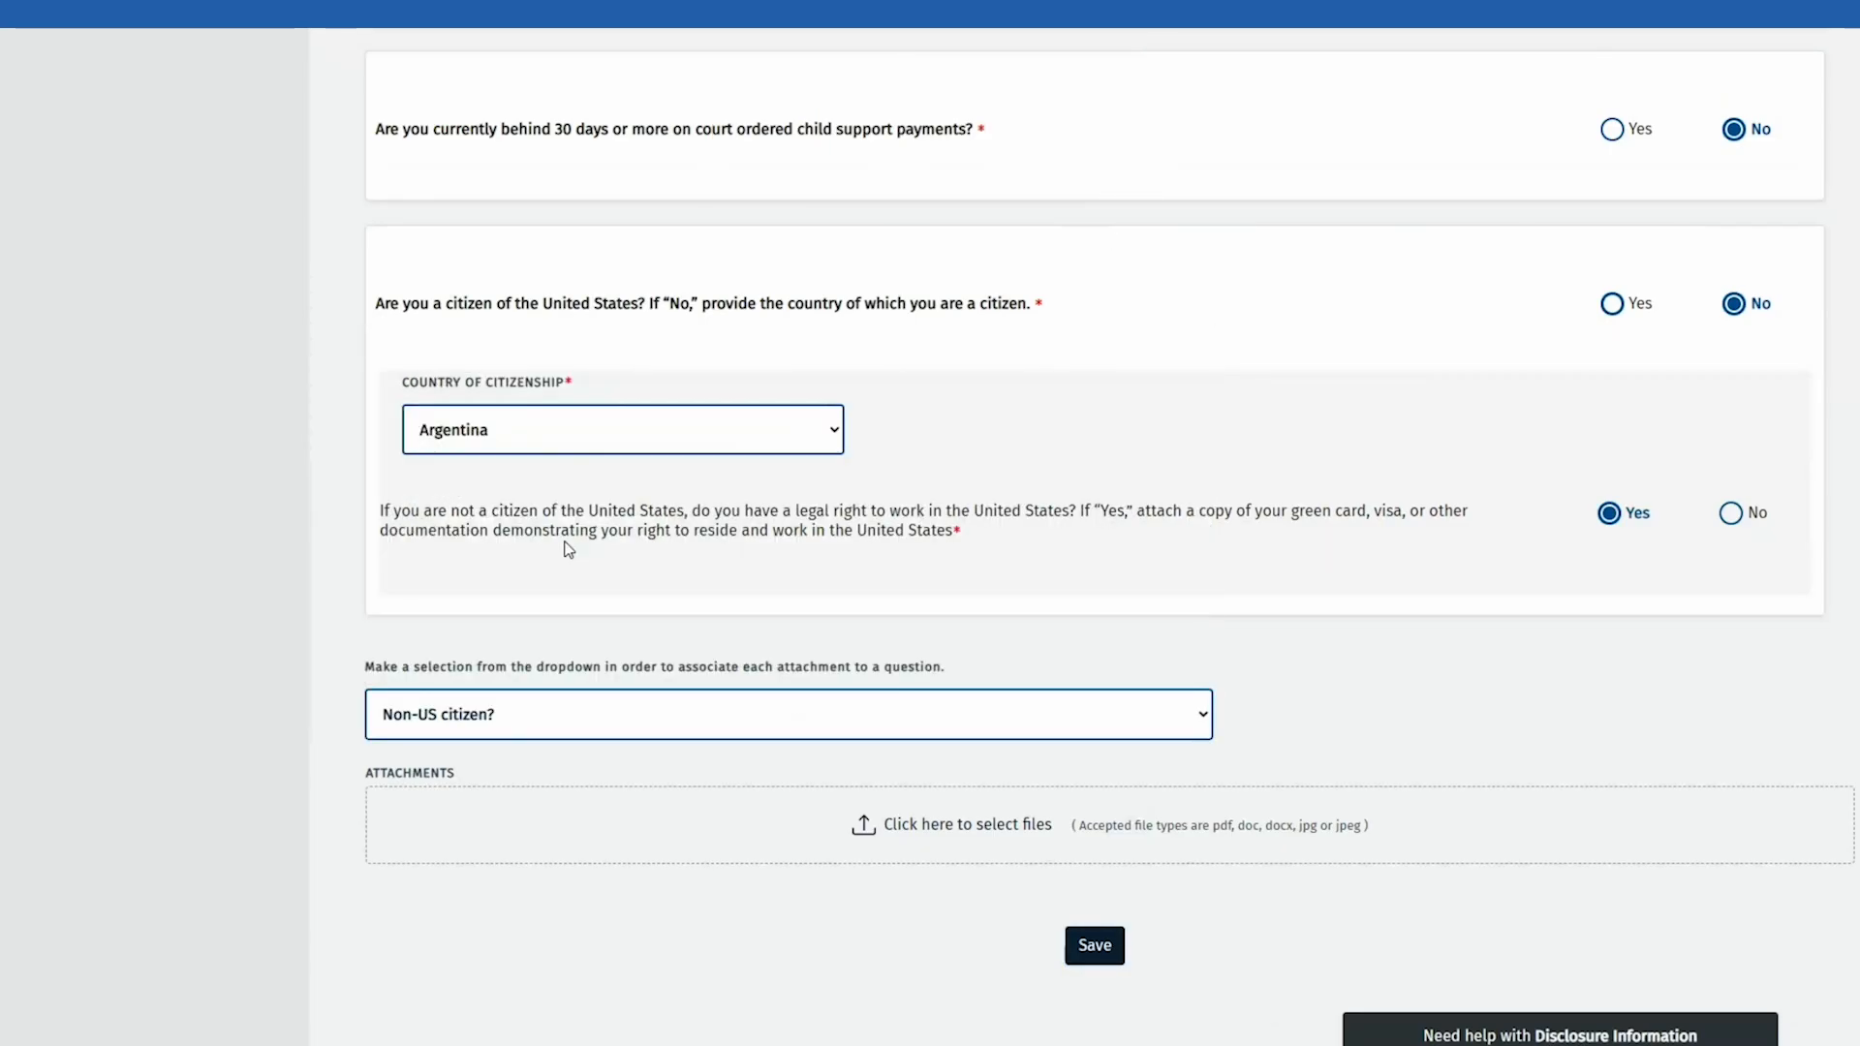
Step: Upload Green-Card-Example.jpg as a Disclosure Explanation attachment
{"action": "left_click", "coordinate": [948, 839]}
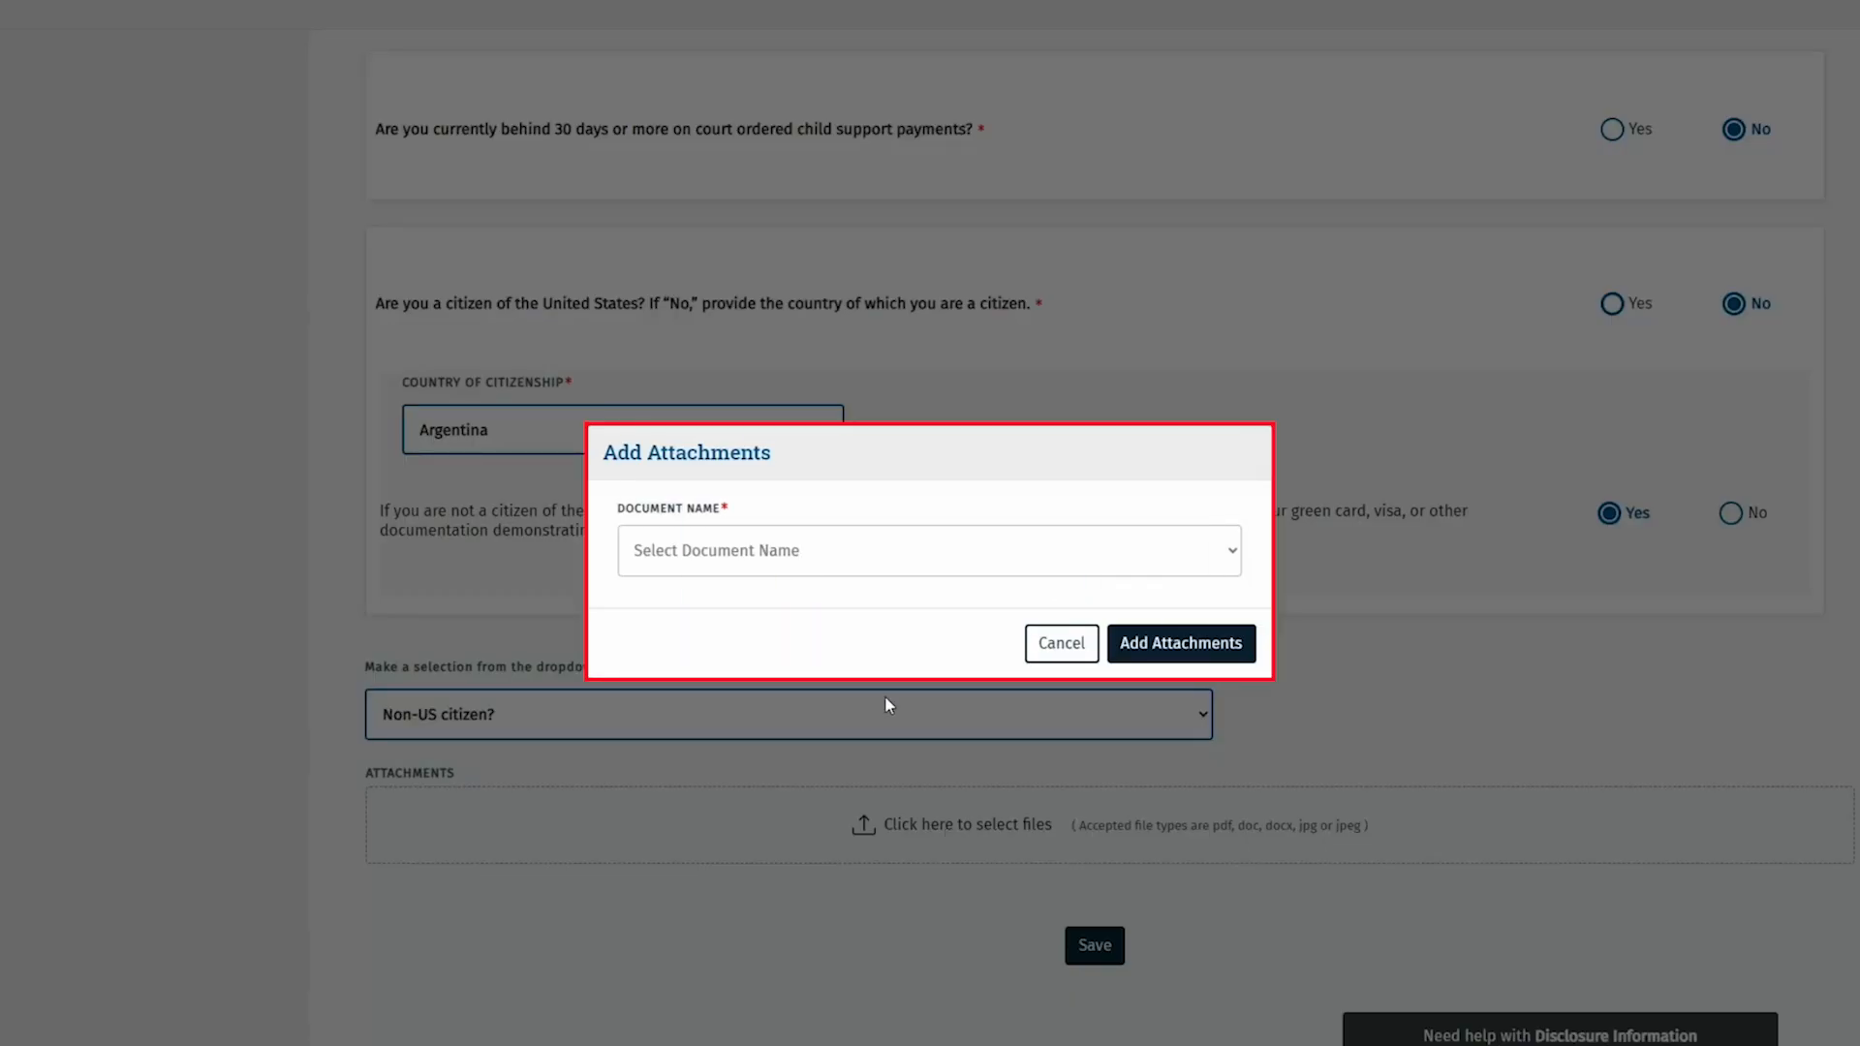
{"action": "left_click", "coordinate": [897, 568]}
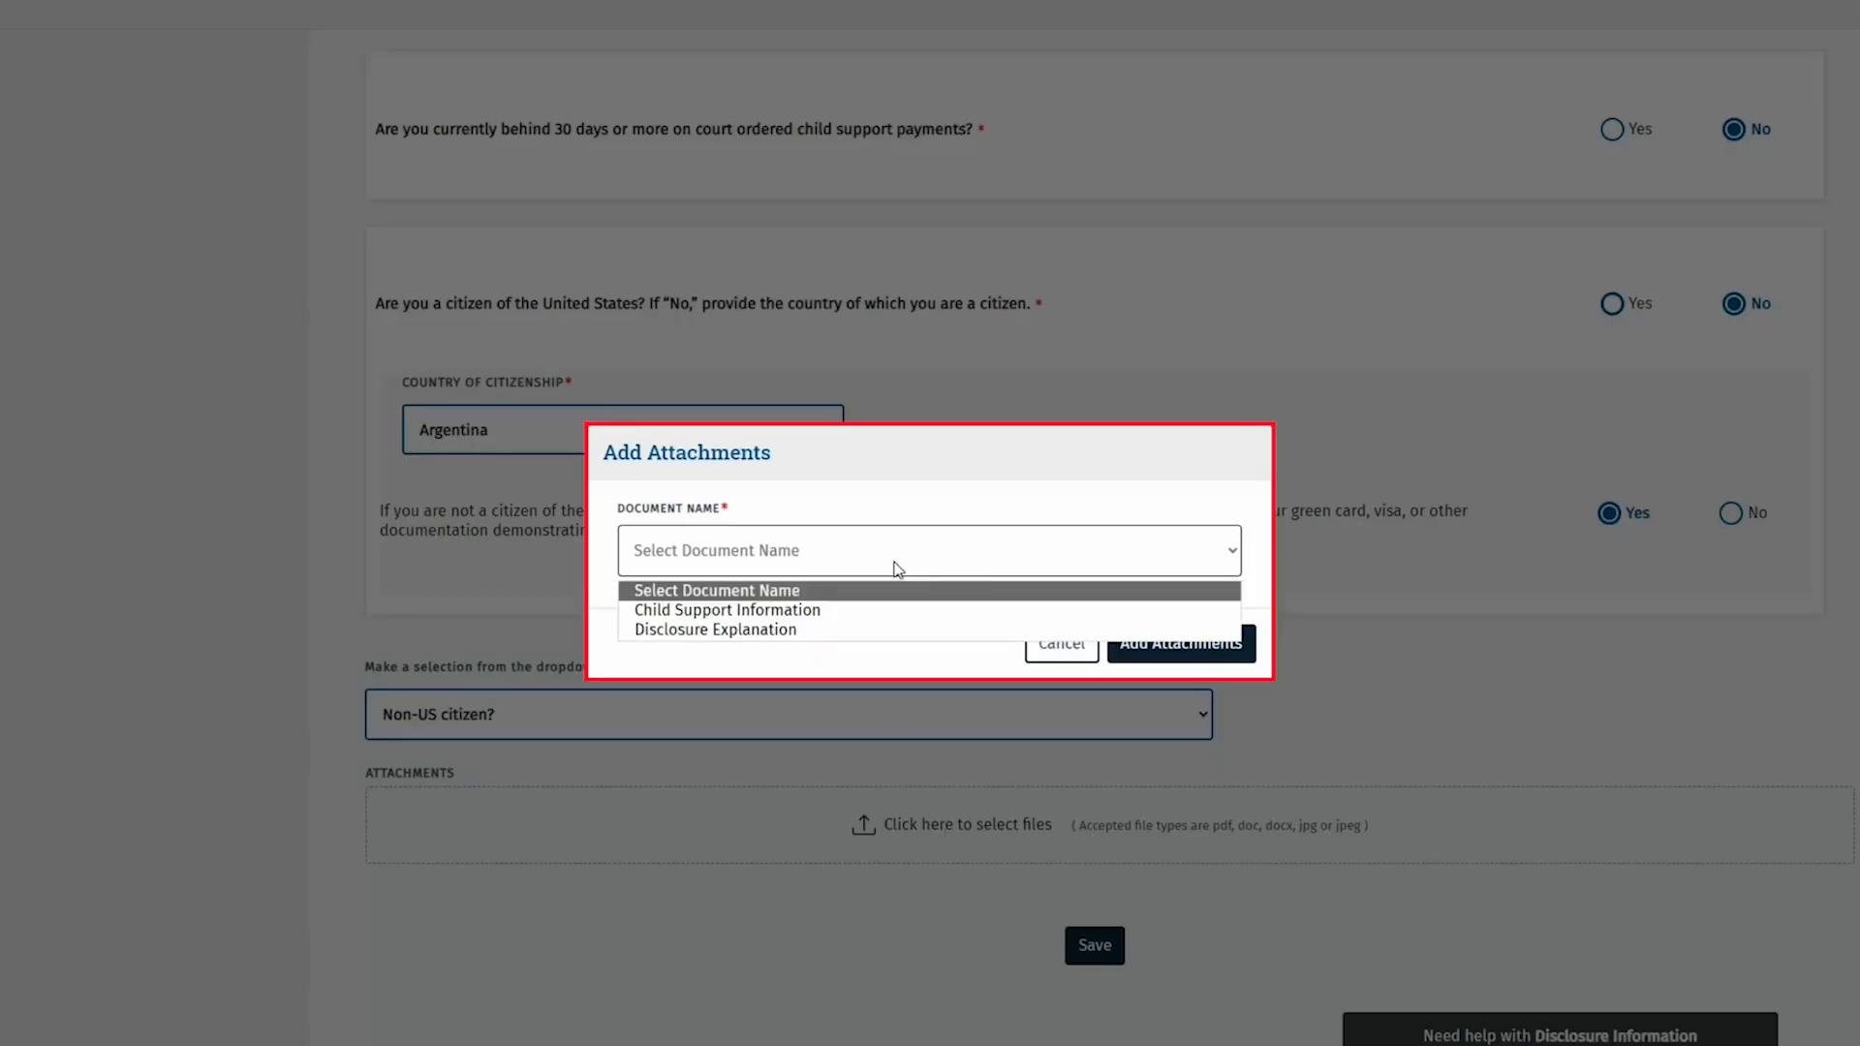
{"action": "left_click", "coordinate": [835, 630]}
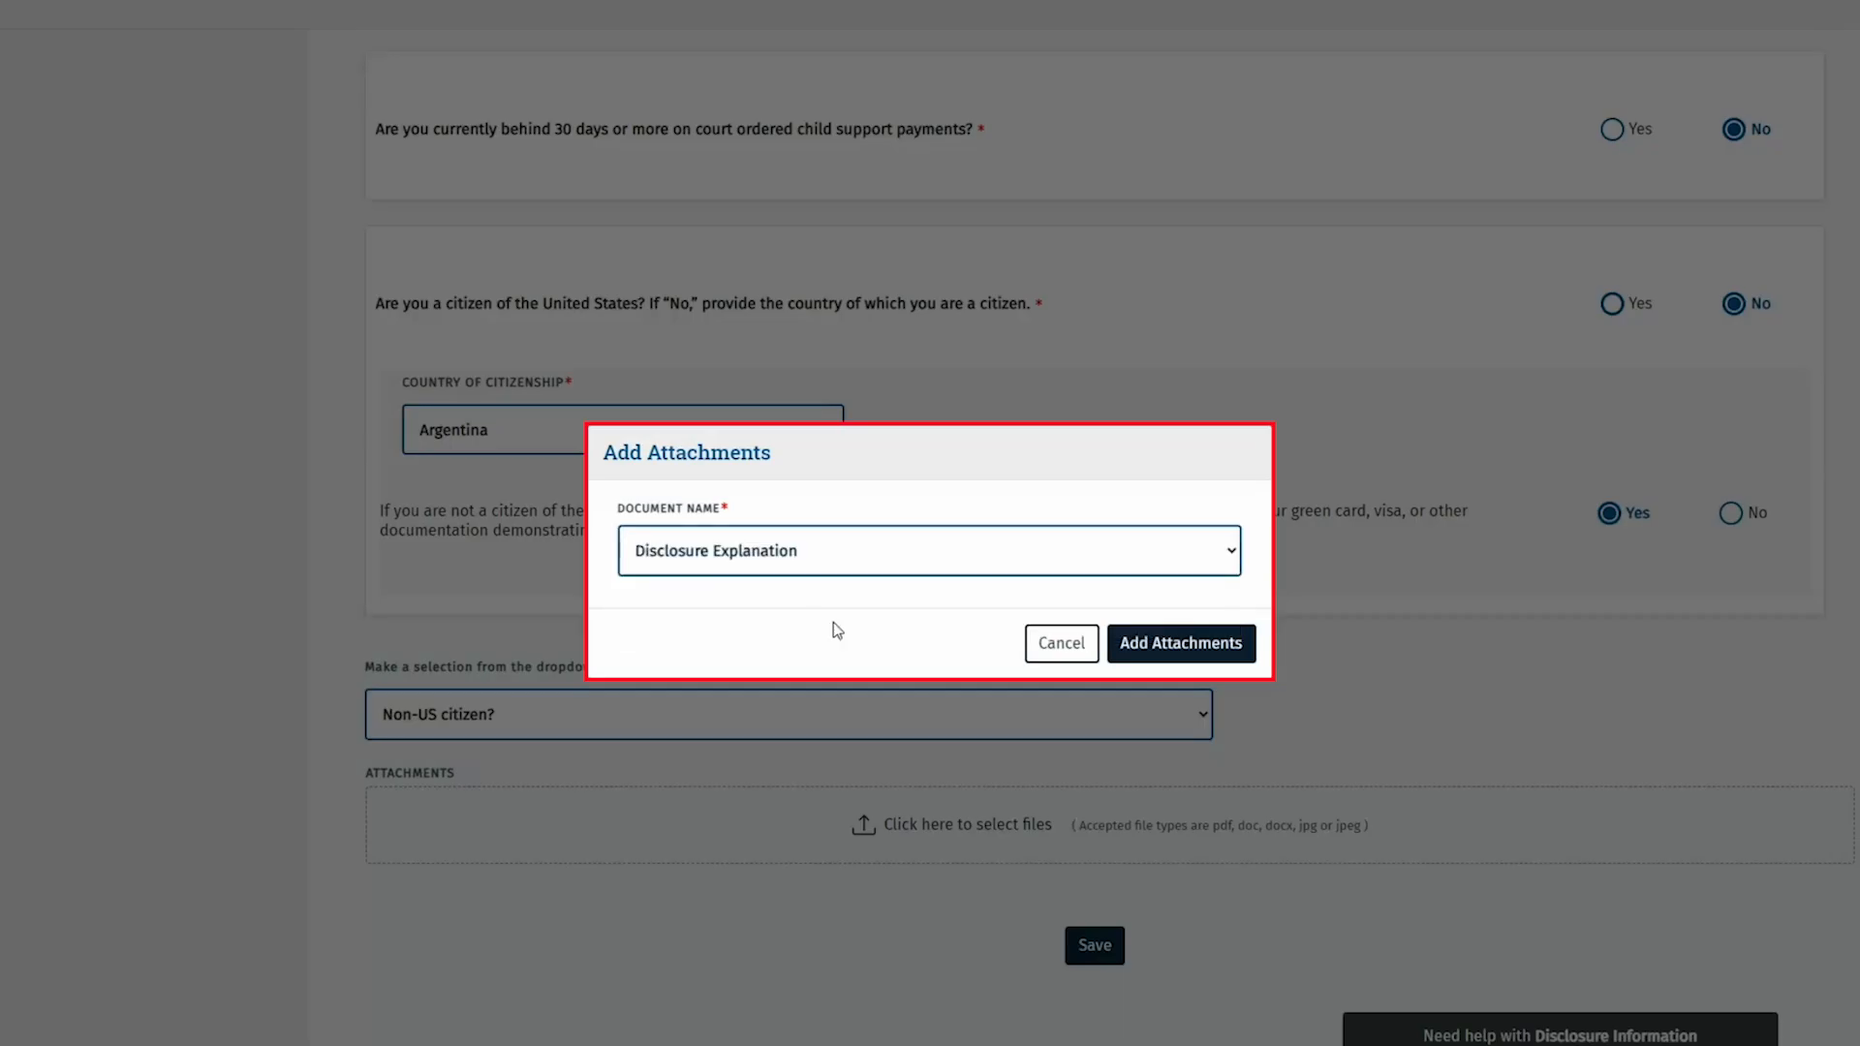
{"action": "left_click", "coordinate": [1130, 669]}
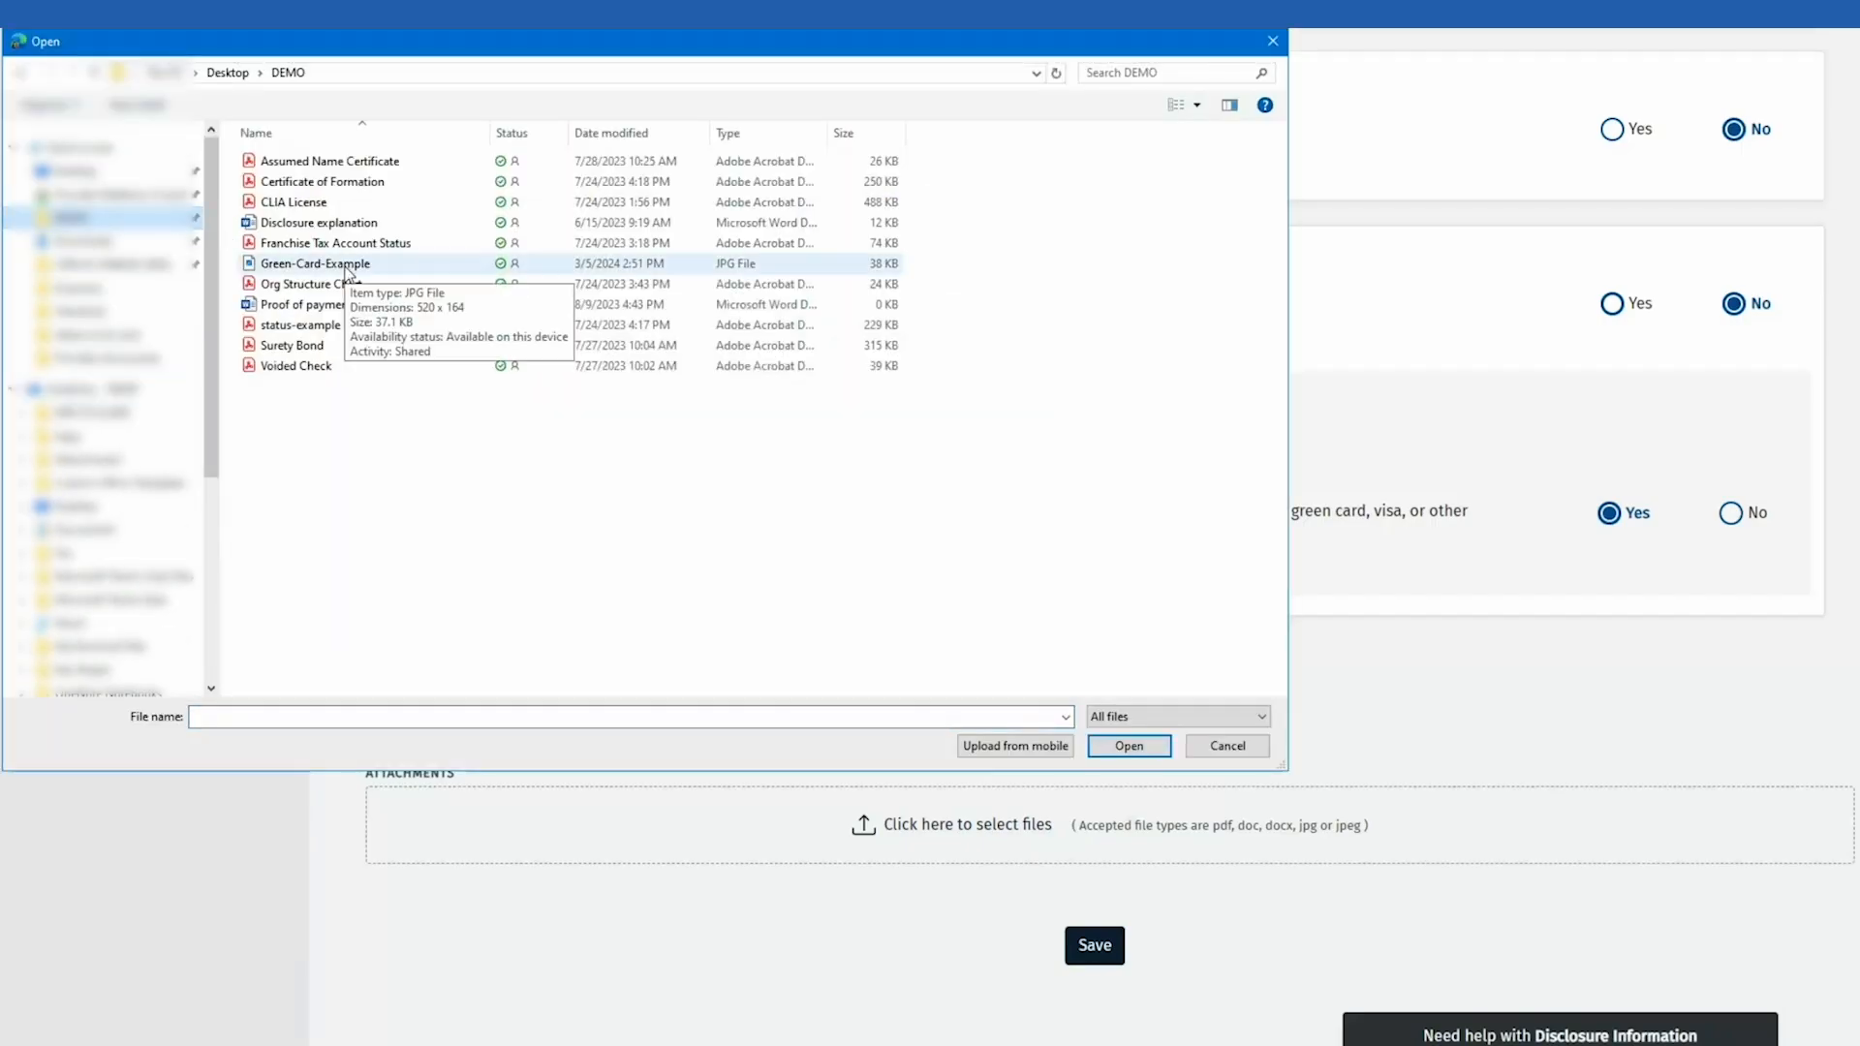
{"action": "left_click", "coordinate": [322, 265]}
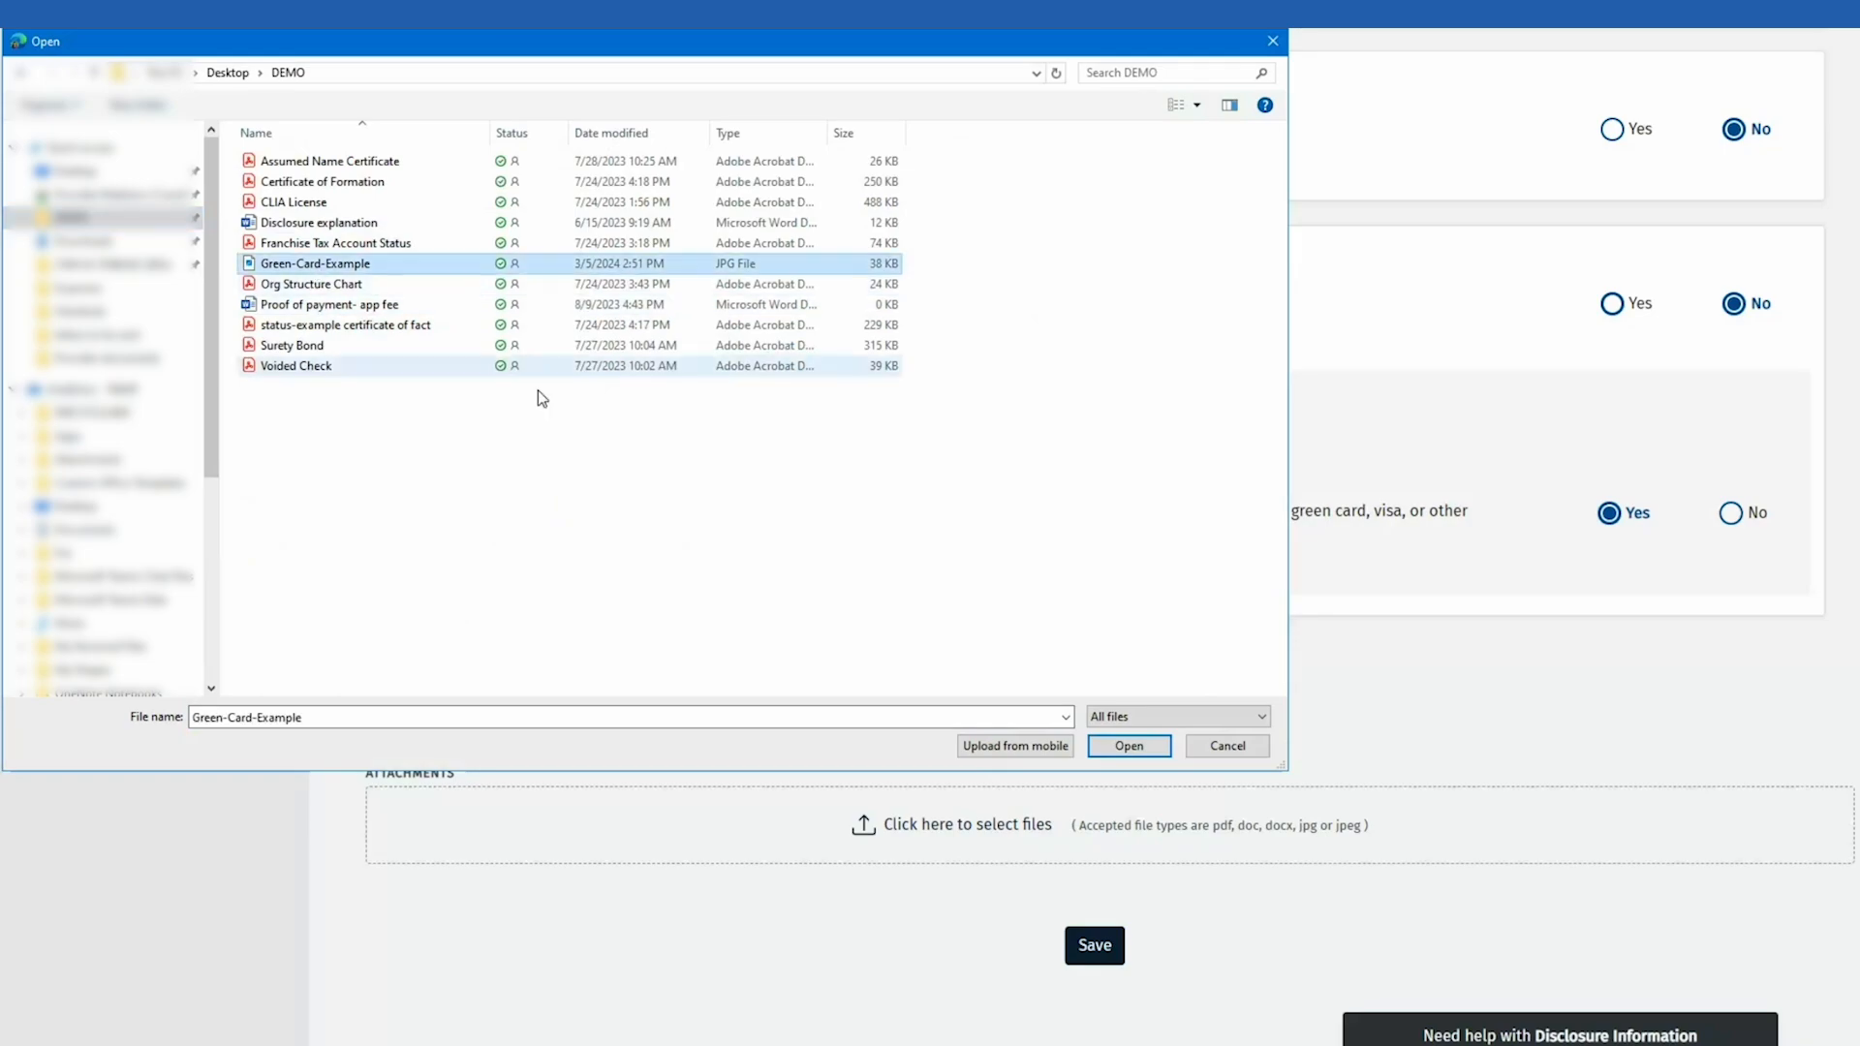
{"action": "left_click", "coordinate": [1120, 752]}
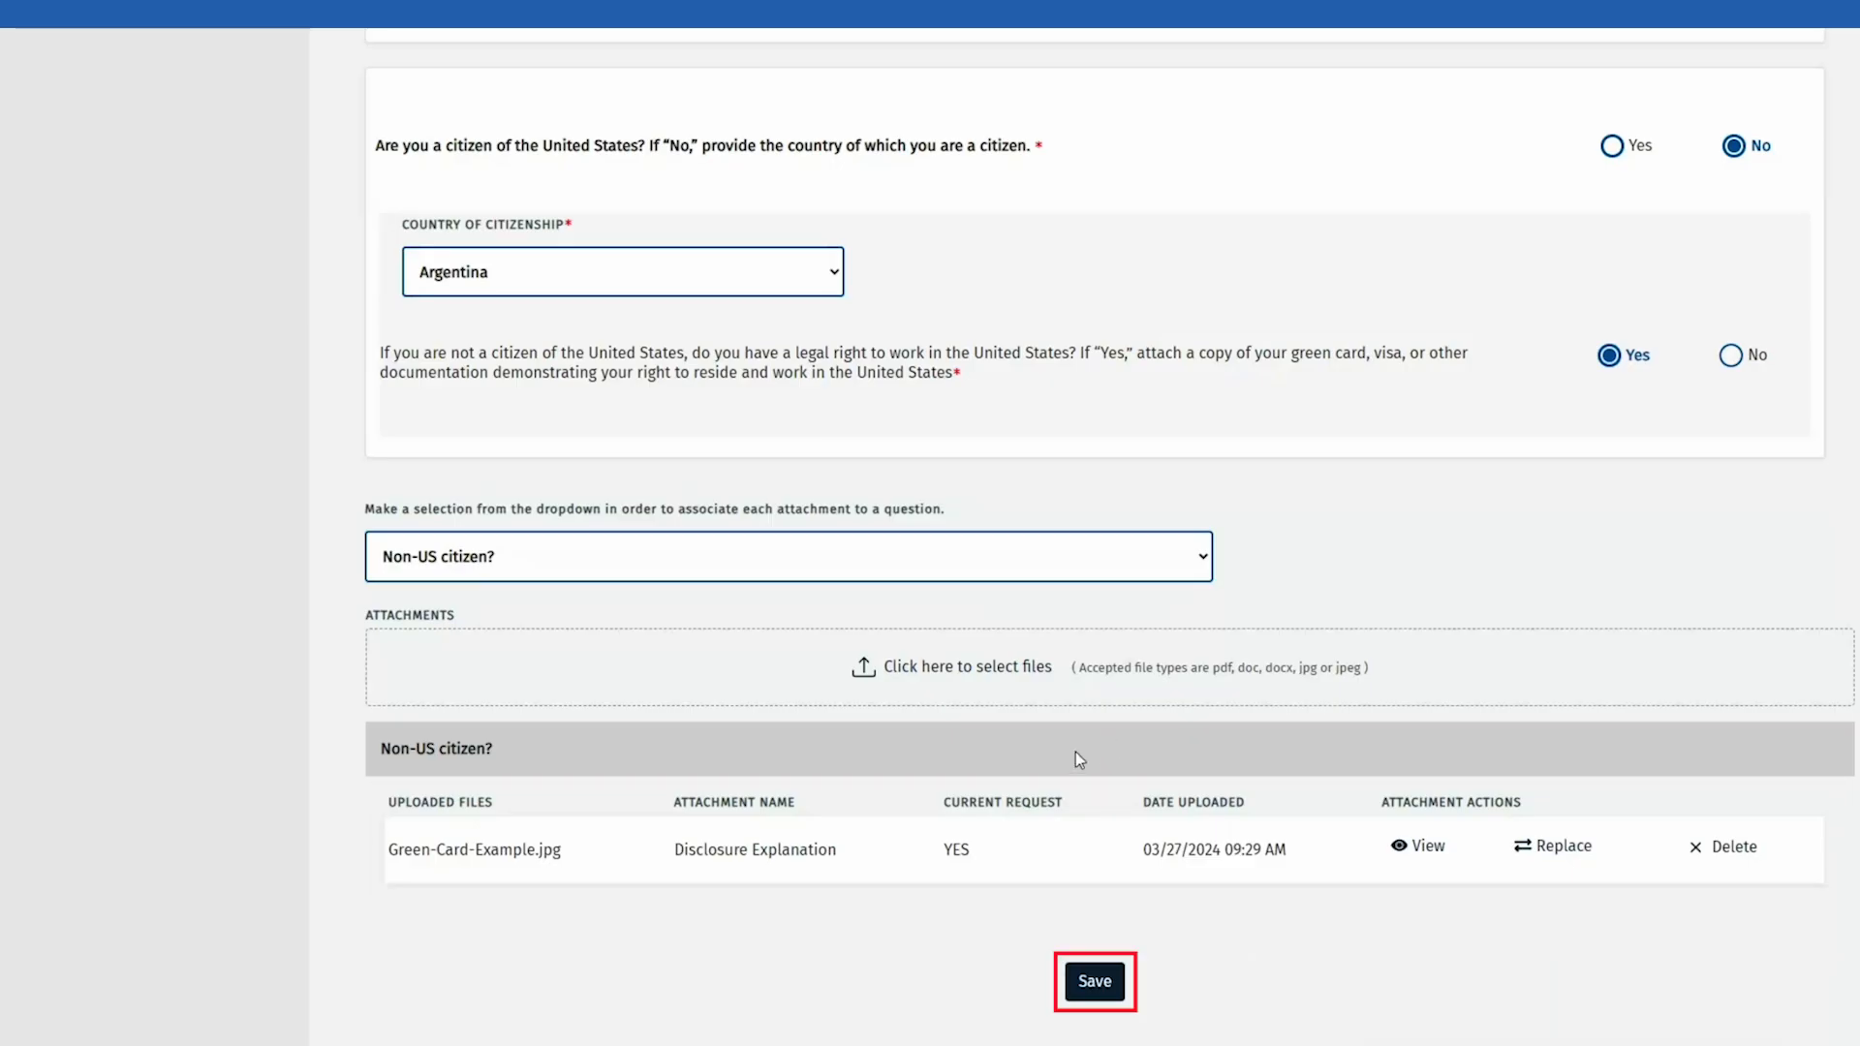
Step: Save the disclosures with the attachment, confirming the save, and return to the page top
{"action": "left_click", "coordinate": [1081, 994]}
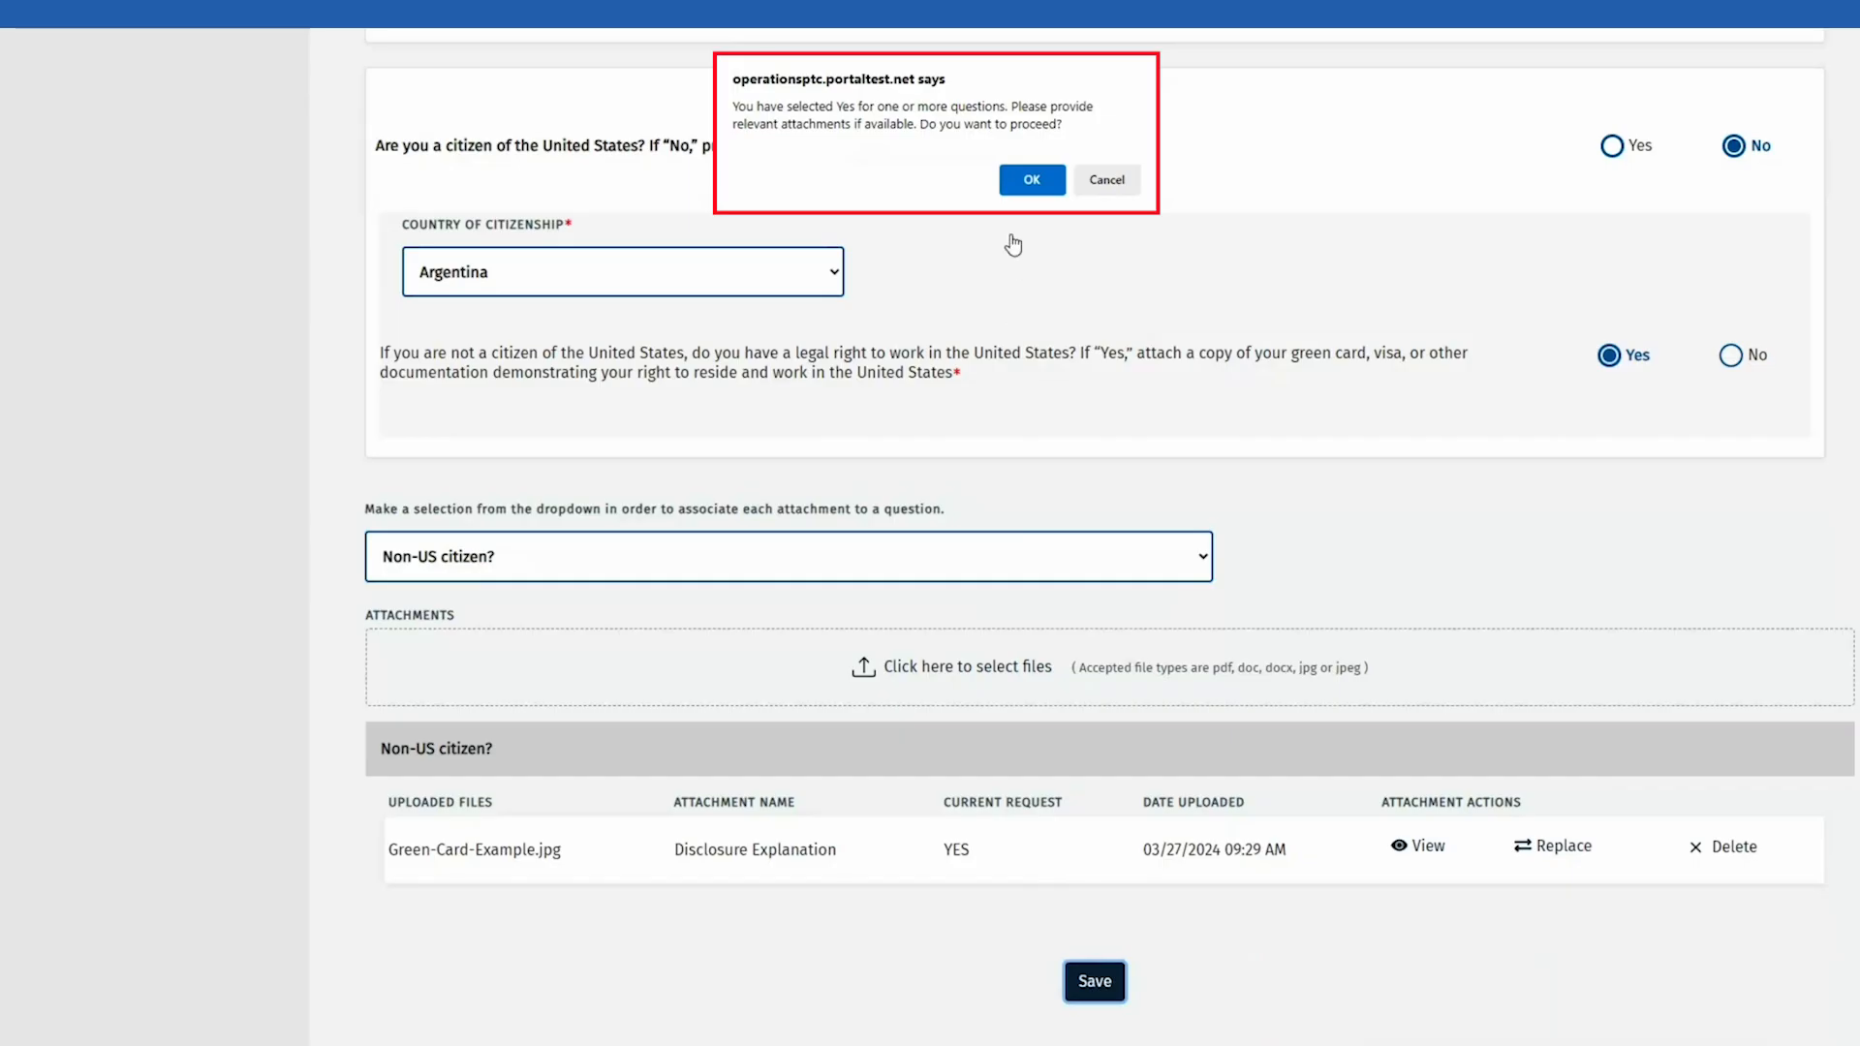
{"action": "left_click", "coordinate": [1017, 184]}
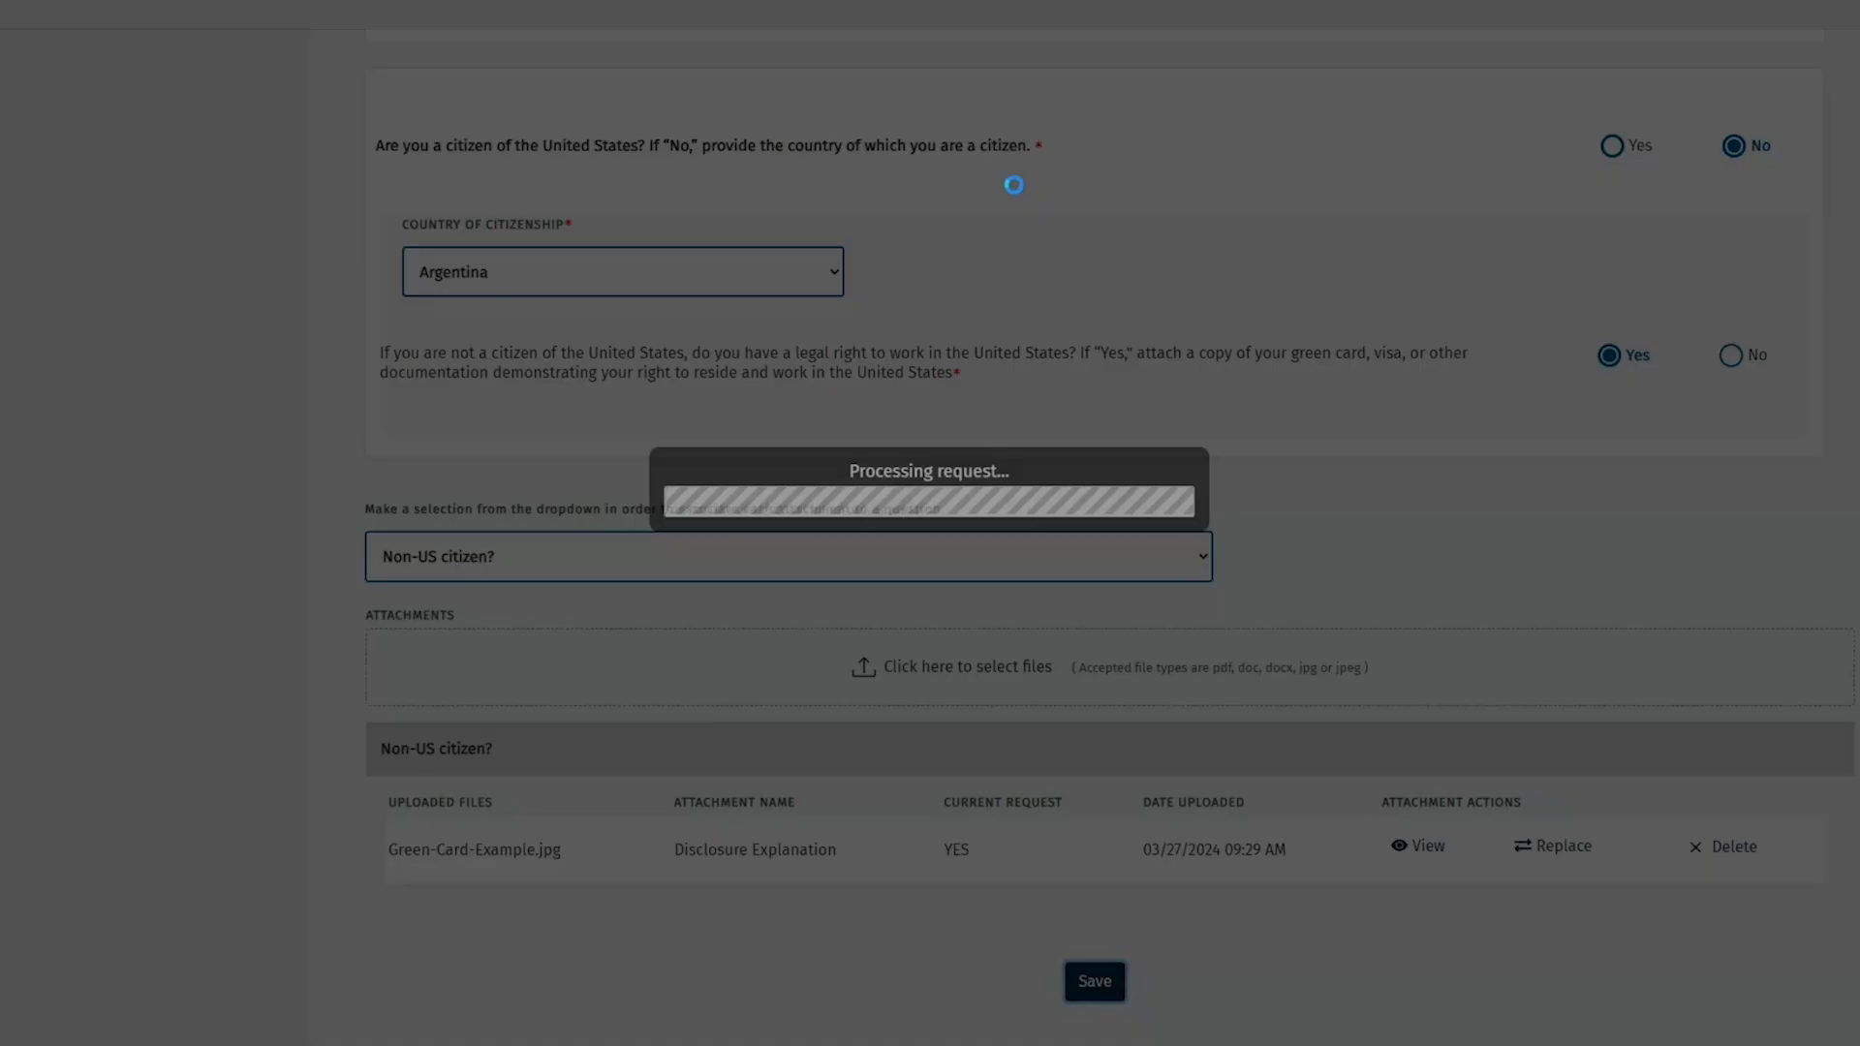
{"action": "scroll", "coordinate": [347, 470], "scroll_direction": "up", "scroll_amount": 20}
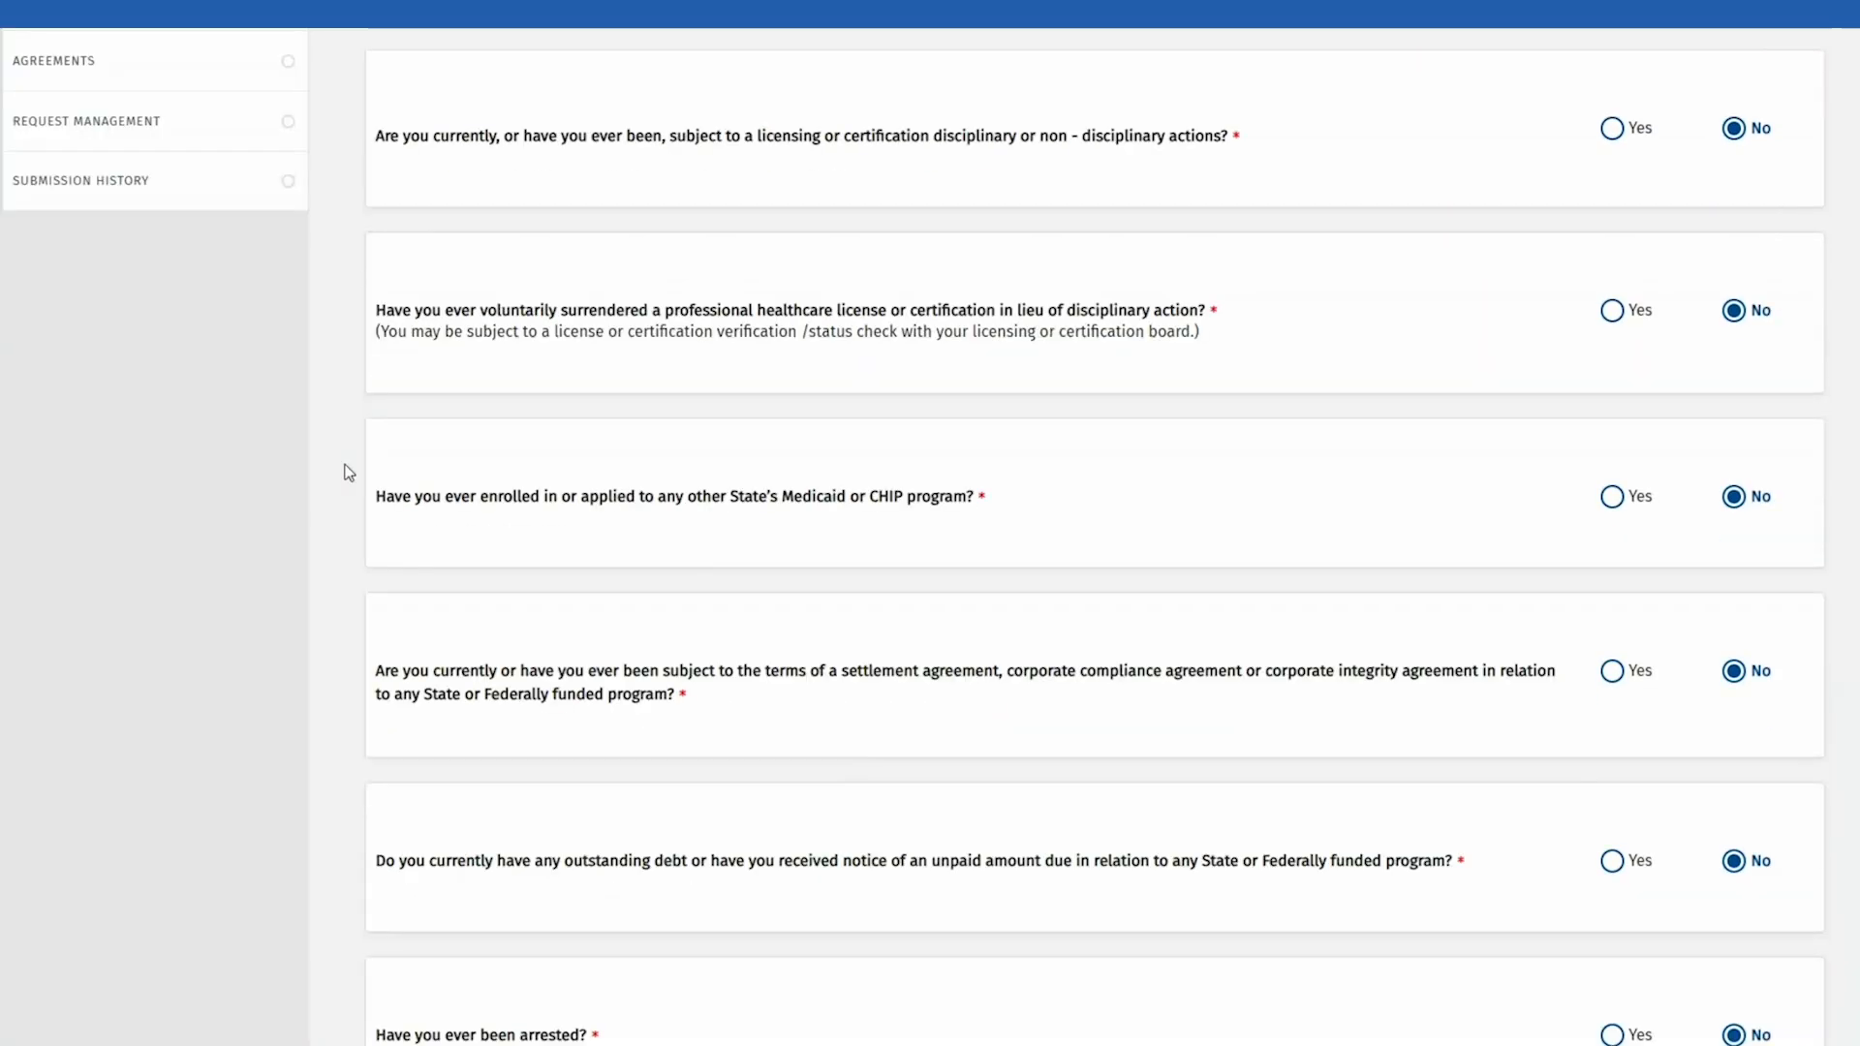
{"action": "scroll", "coordinate": [349, 471], "scroll_direction": "up", "scroll_amount": 3}
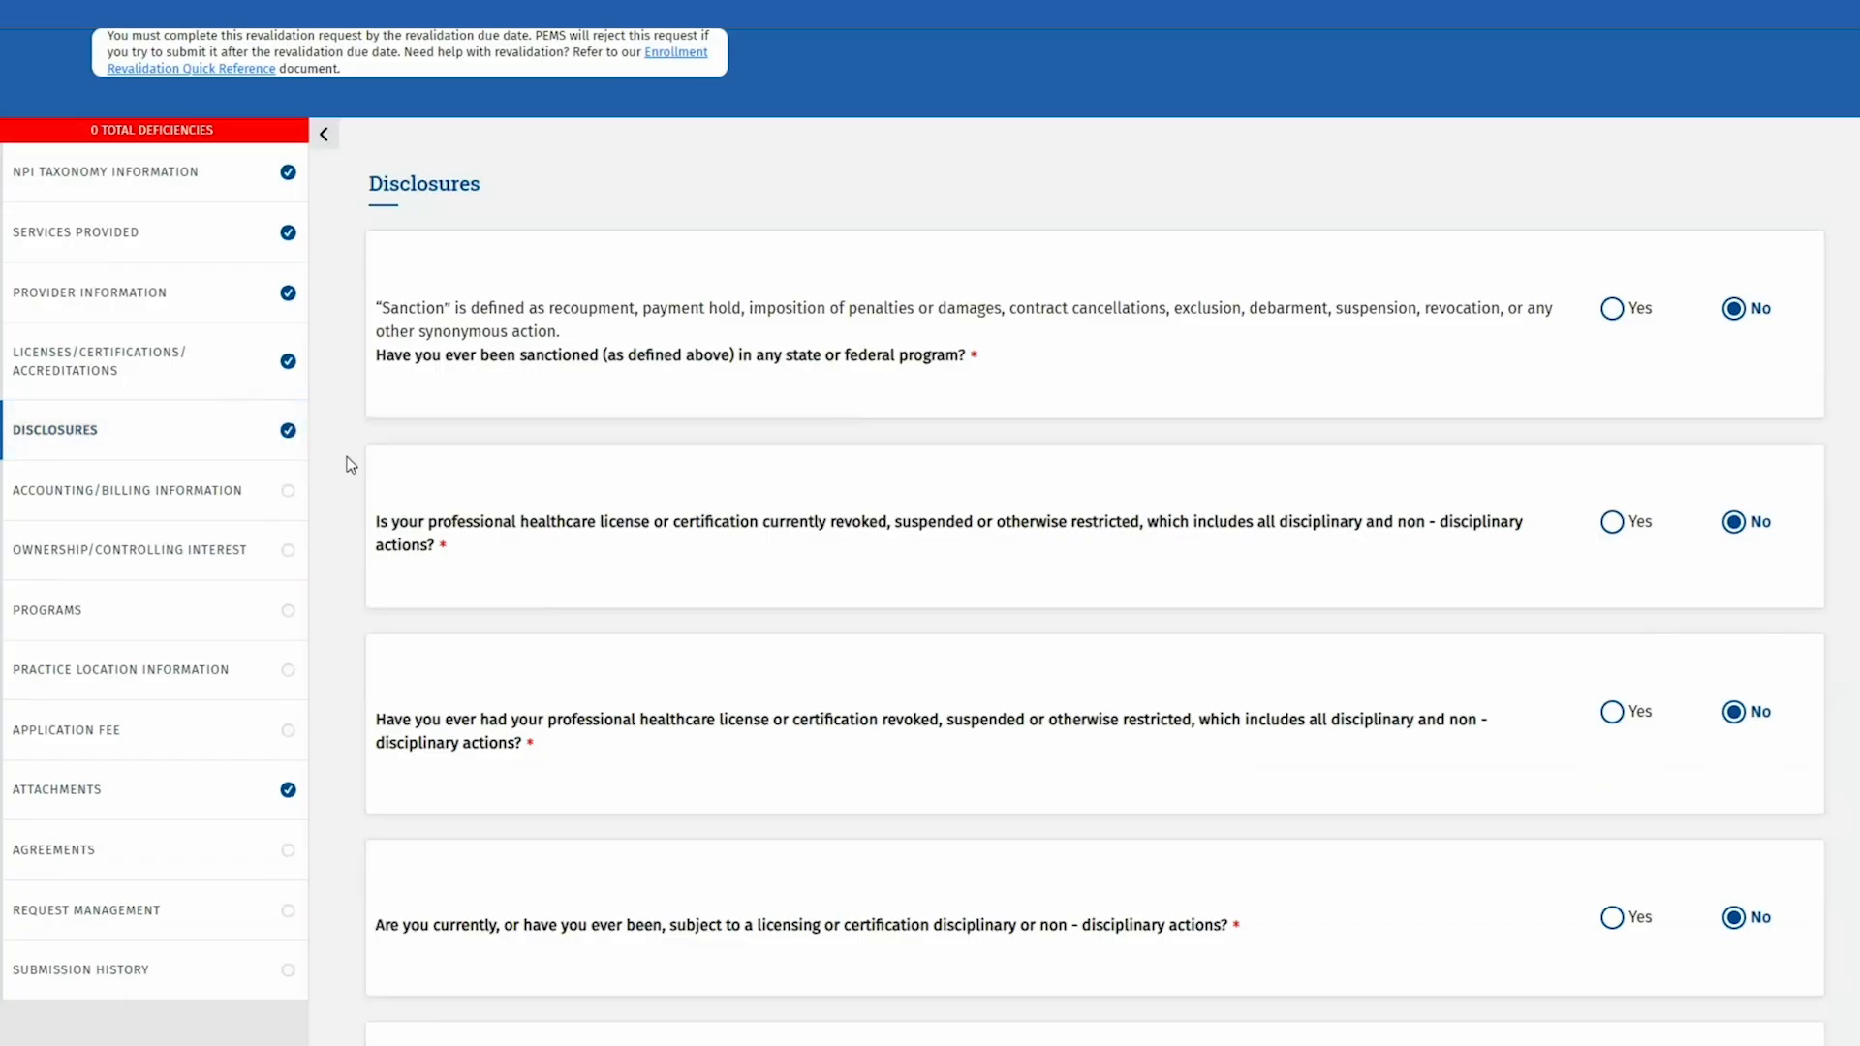
Step: Open the existing billing record from the Accounting/Billing Information section
{"action": "left_click", "coordinate": [250, 475]}
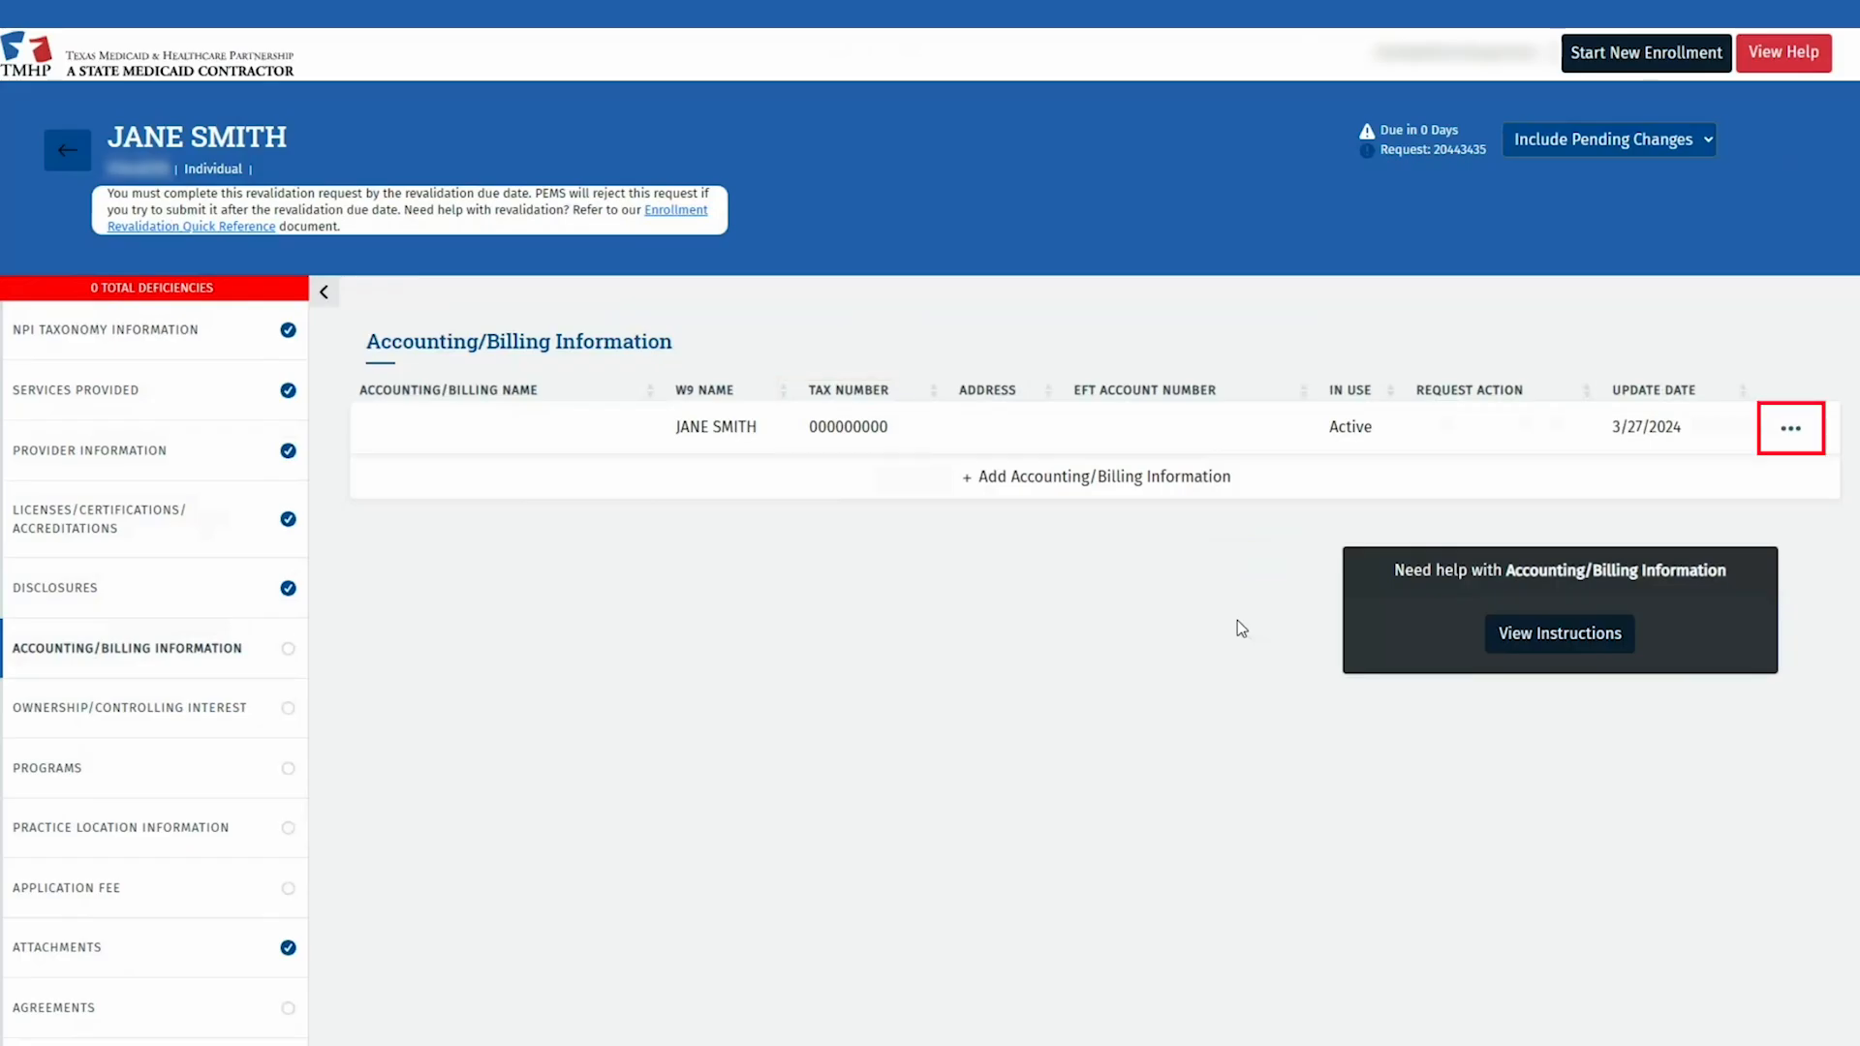
{"action": "left_click", "coordinate": [1791, 428]}
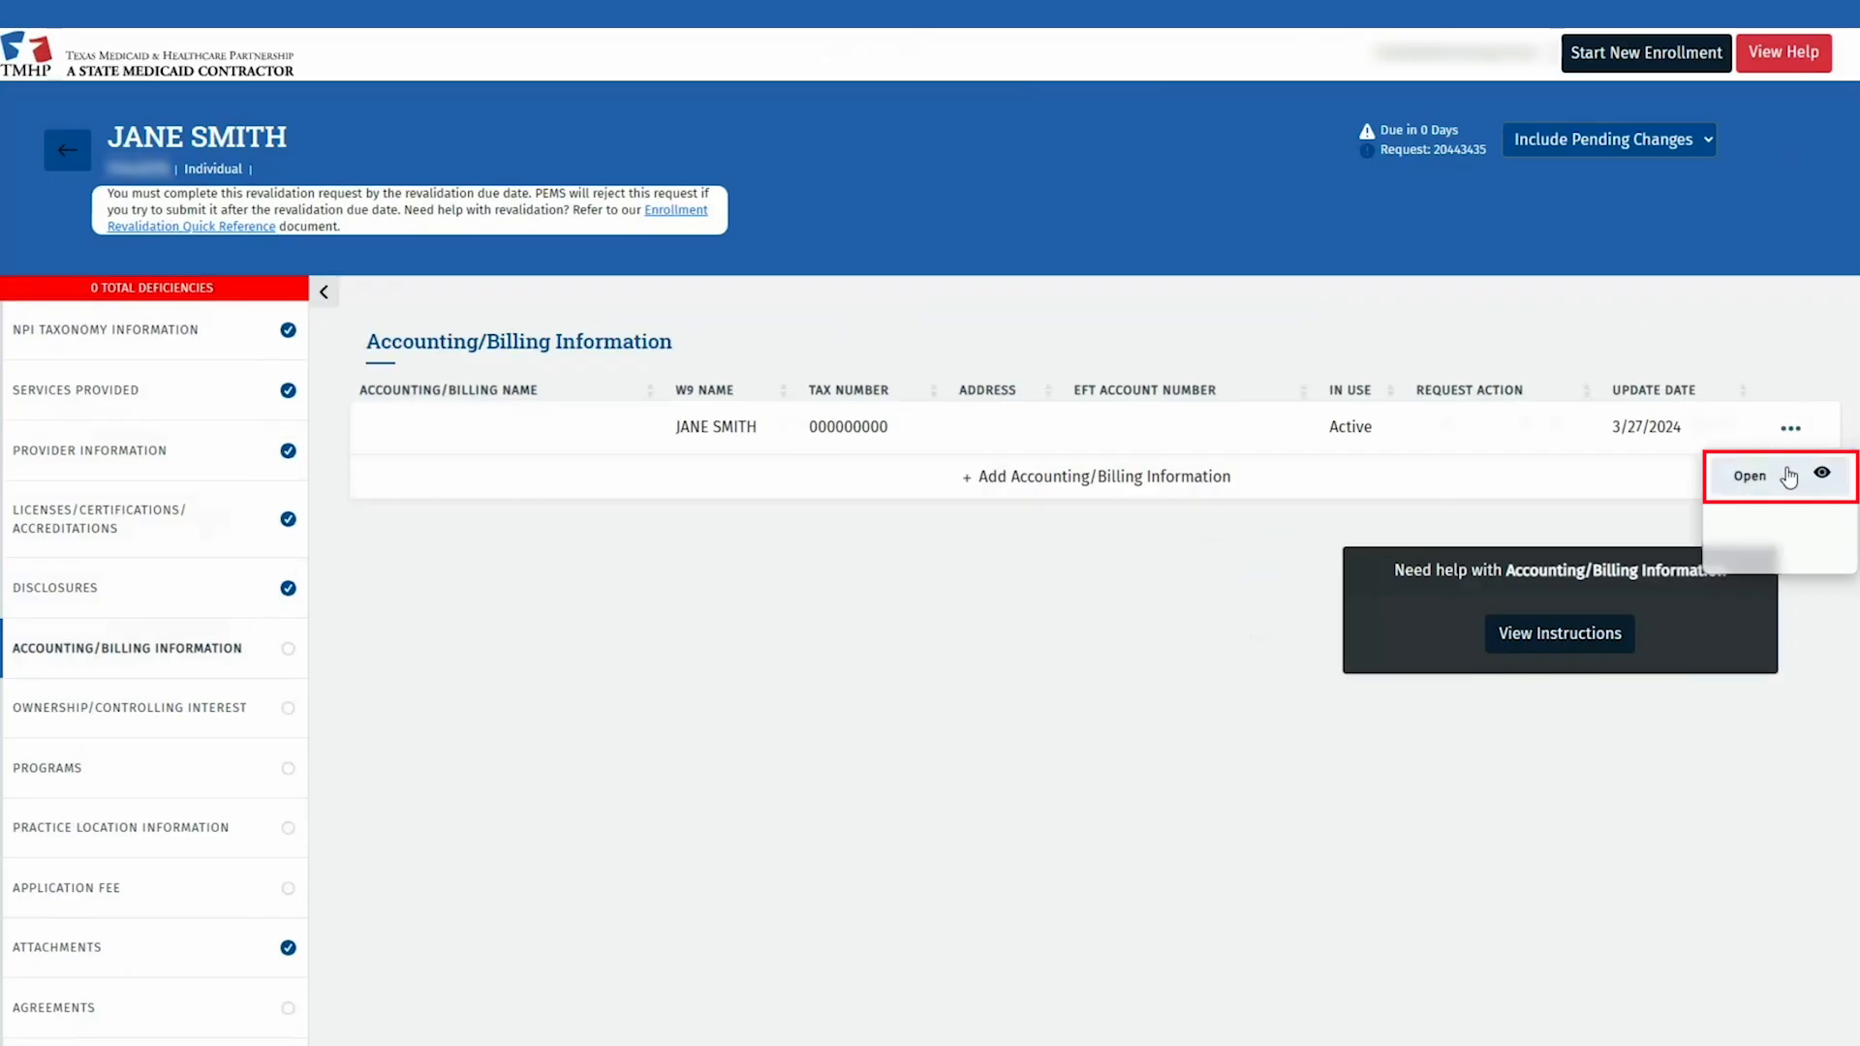
{"action": "left_click", "coordinate": [1785, 475]}
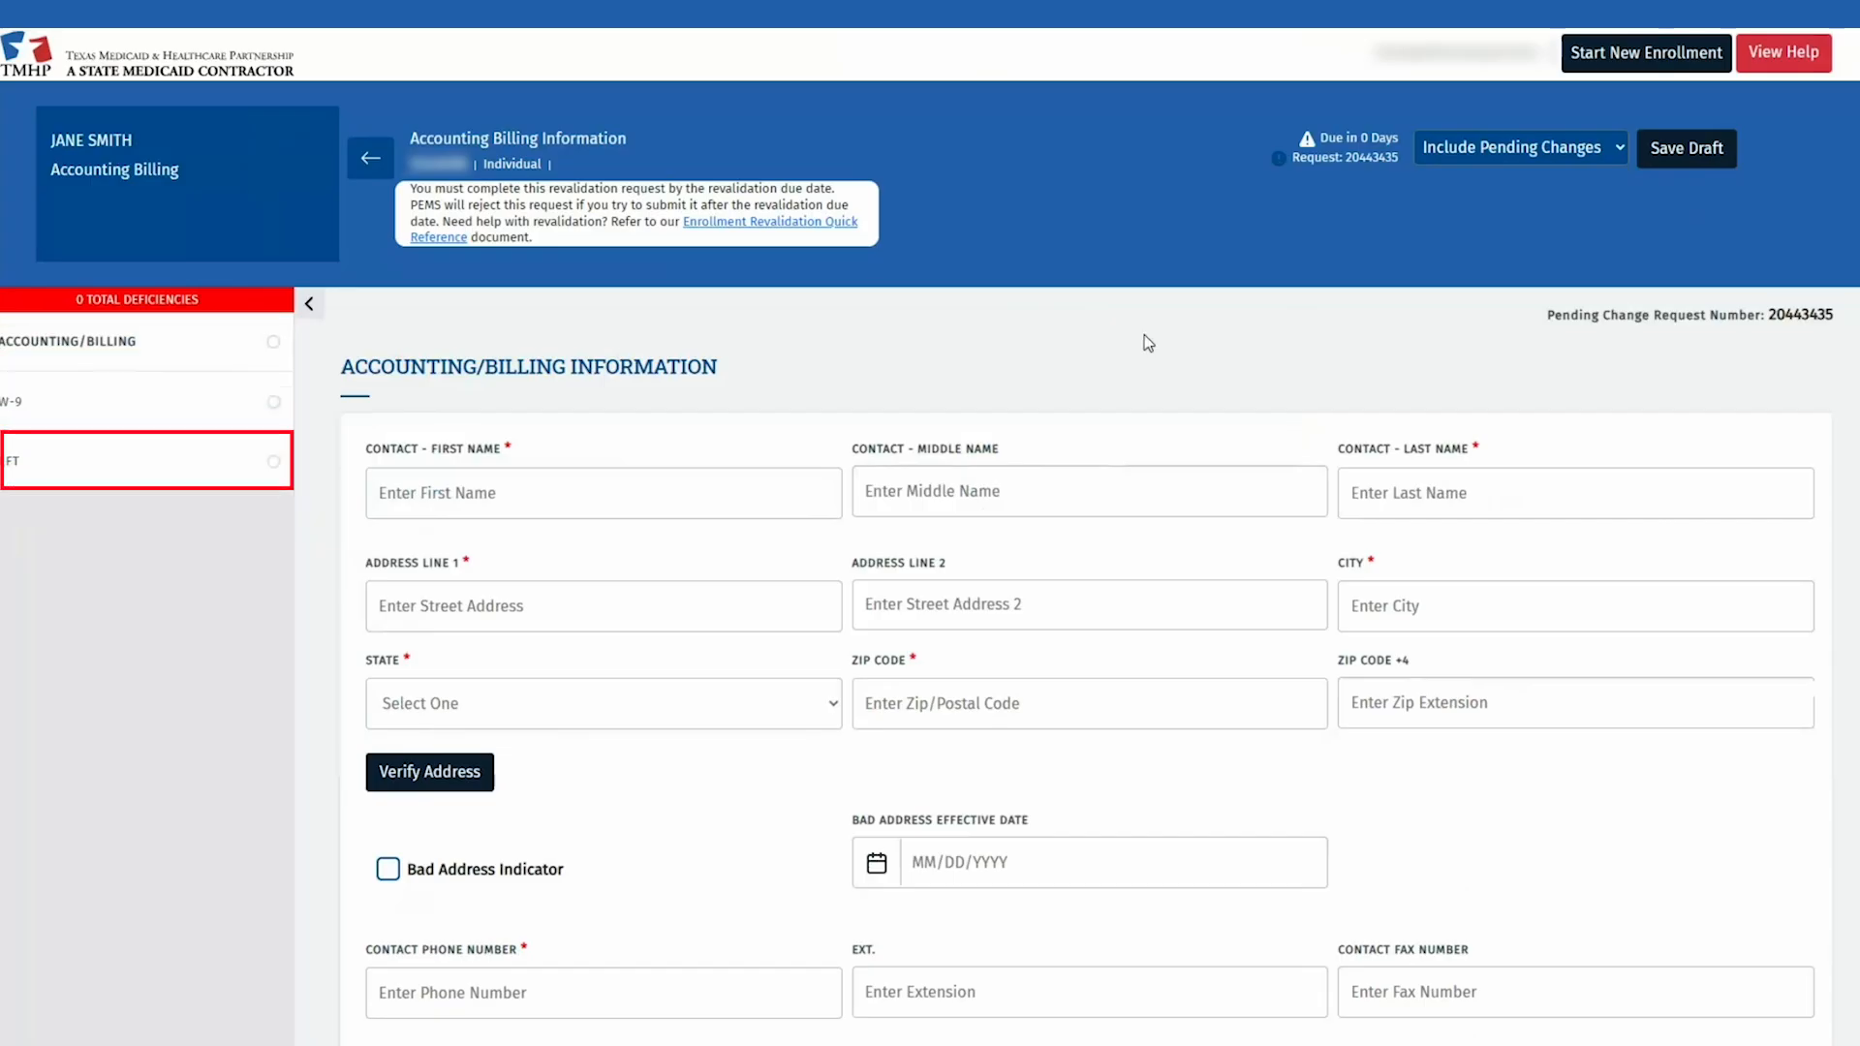
Step: Enter the billing contact's first and last name, street address, city, state and zip code
{"action": "left_click", "coordinate": [399, 497]}
{"action": "type", "text": "JANE"}
{"action": "key", "text": "Tab"}
{"action": "type", "text": "SMITH"}
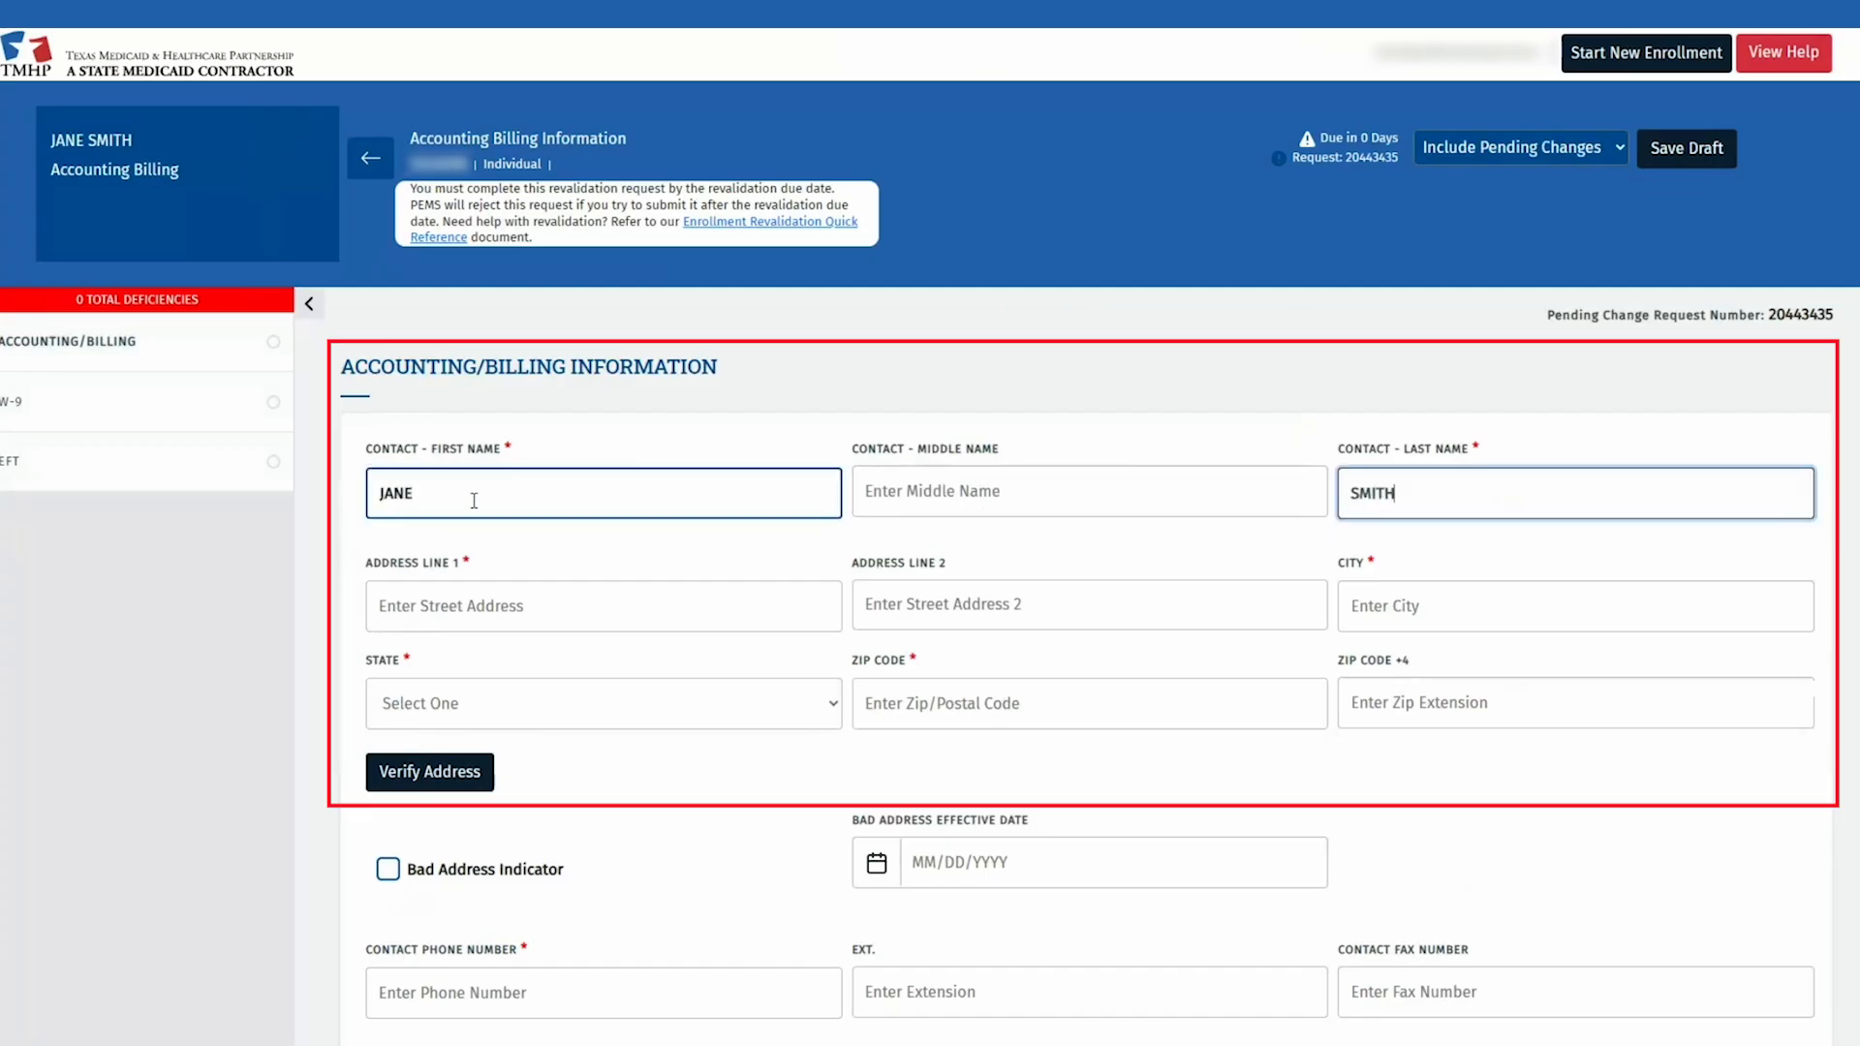
{"action": "key", "text": "Tab"}
{"action": "type", "text": "12357"}
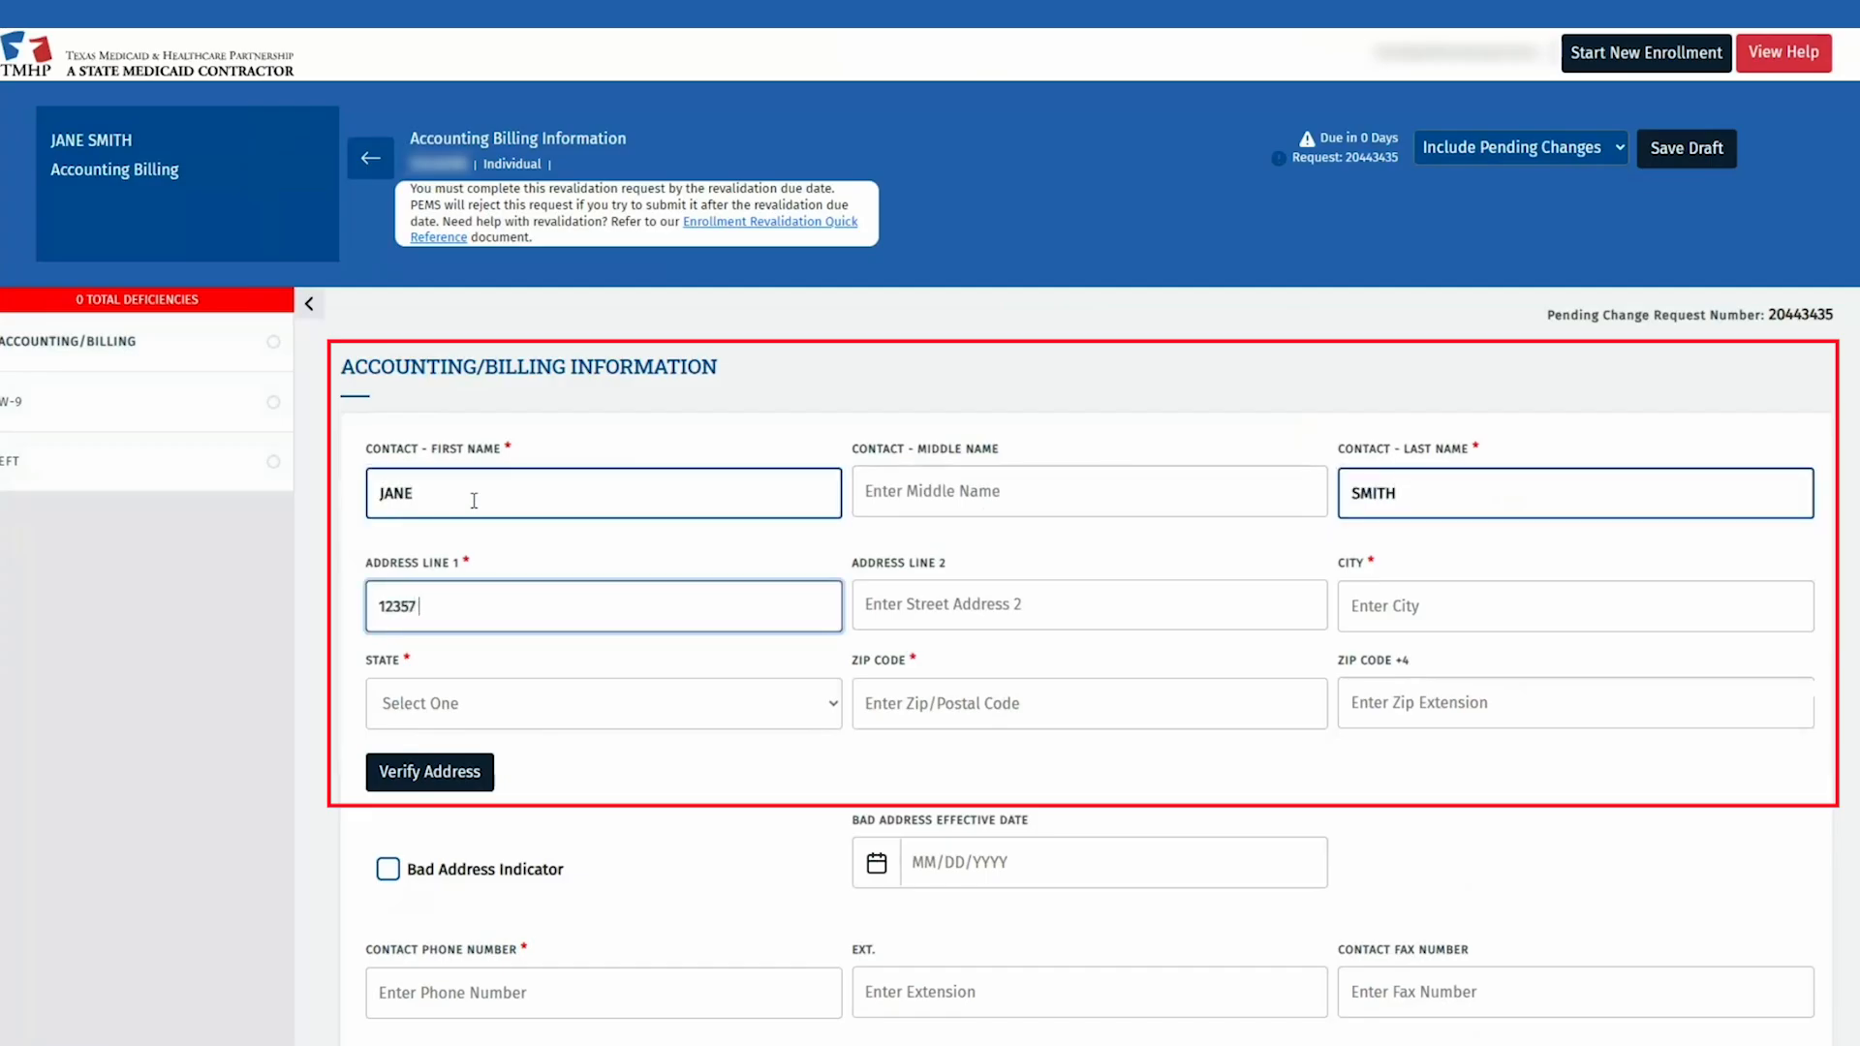
{"action": "type", "text": " RIATA TRACE PKEY"}
{"action": "key", "text": "BackSpace"}
{"action": "key", "text": "BackSpace"}
{"action": "type", "text": "WY"}
{"action": "key", "text": "Tab"}
{"action": "key", "text": "Tab"}
{"action": "type", "text": "AUSTIN"}
{"action": "key", "text": "Tab"}
{"action": "key", "text": "shift+Tab"}
{"action": "key", "text": "Tab"}
{"action": "type", "text": "TX"}
{"action": "key", "text": "Tab"}
{"action": "type", "text": "78727"}
Step: Enter the contact's phone number, answer No for Third Party Biller, and verify the address
{"action": "scroll", "coordinate": [572, 872], "scroll_direction": "down", "scroll_amount": 2}
{"action": "left_click", "coordinate": [578, 839]}
{"action": "type", "text": "5125555555"}
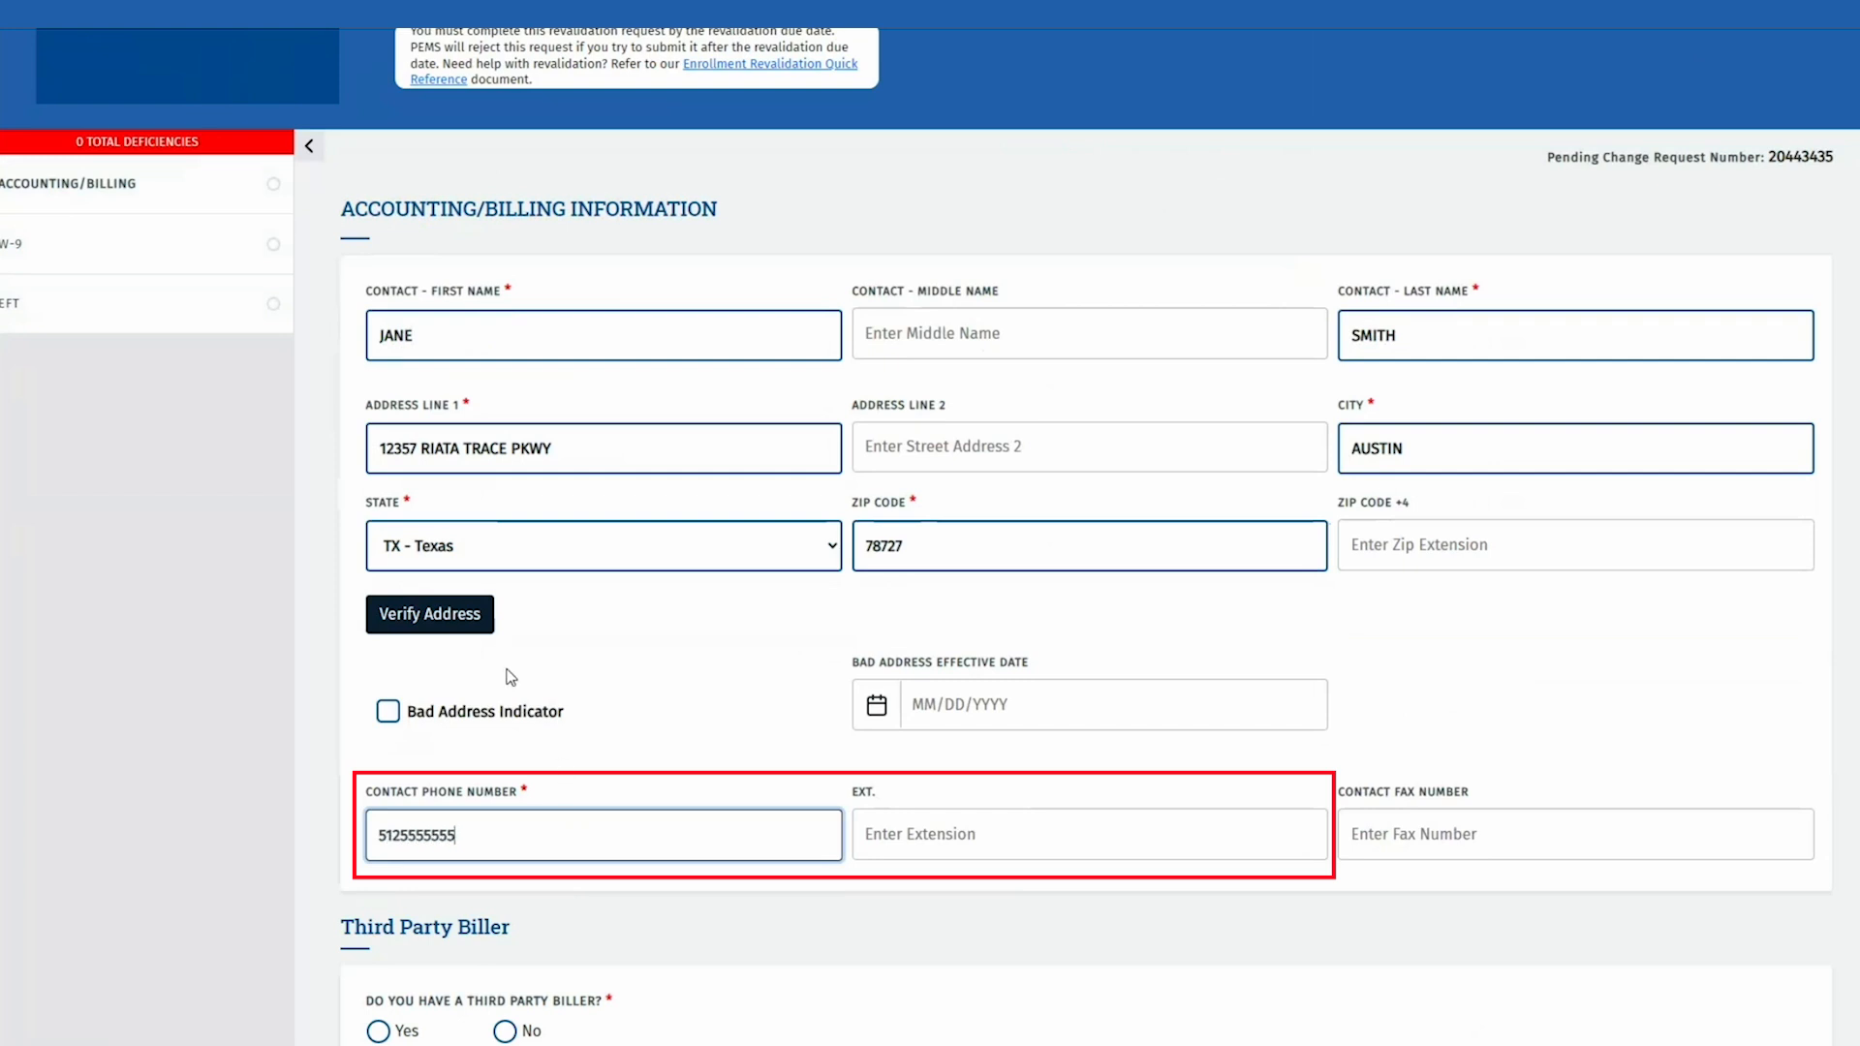
{"action": "scroll", "coordinate": [706, 752], "scroll_direction": "down", "scroll_amount": 2}
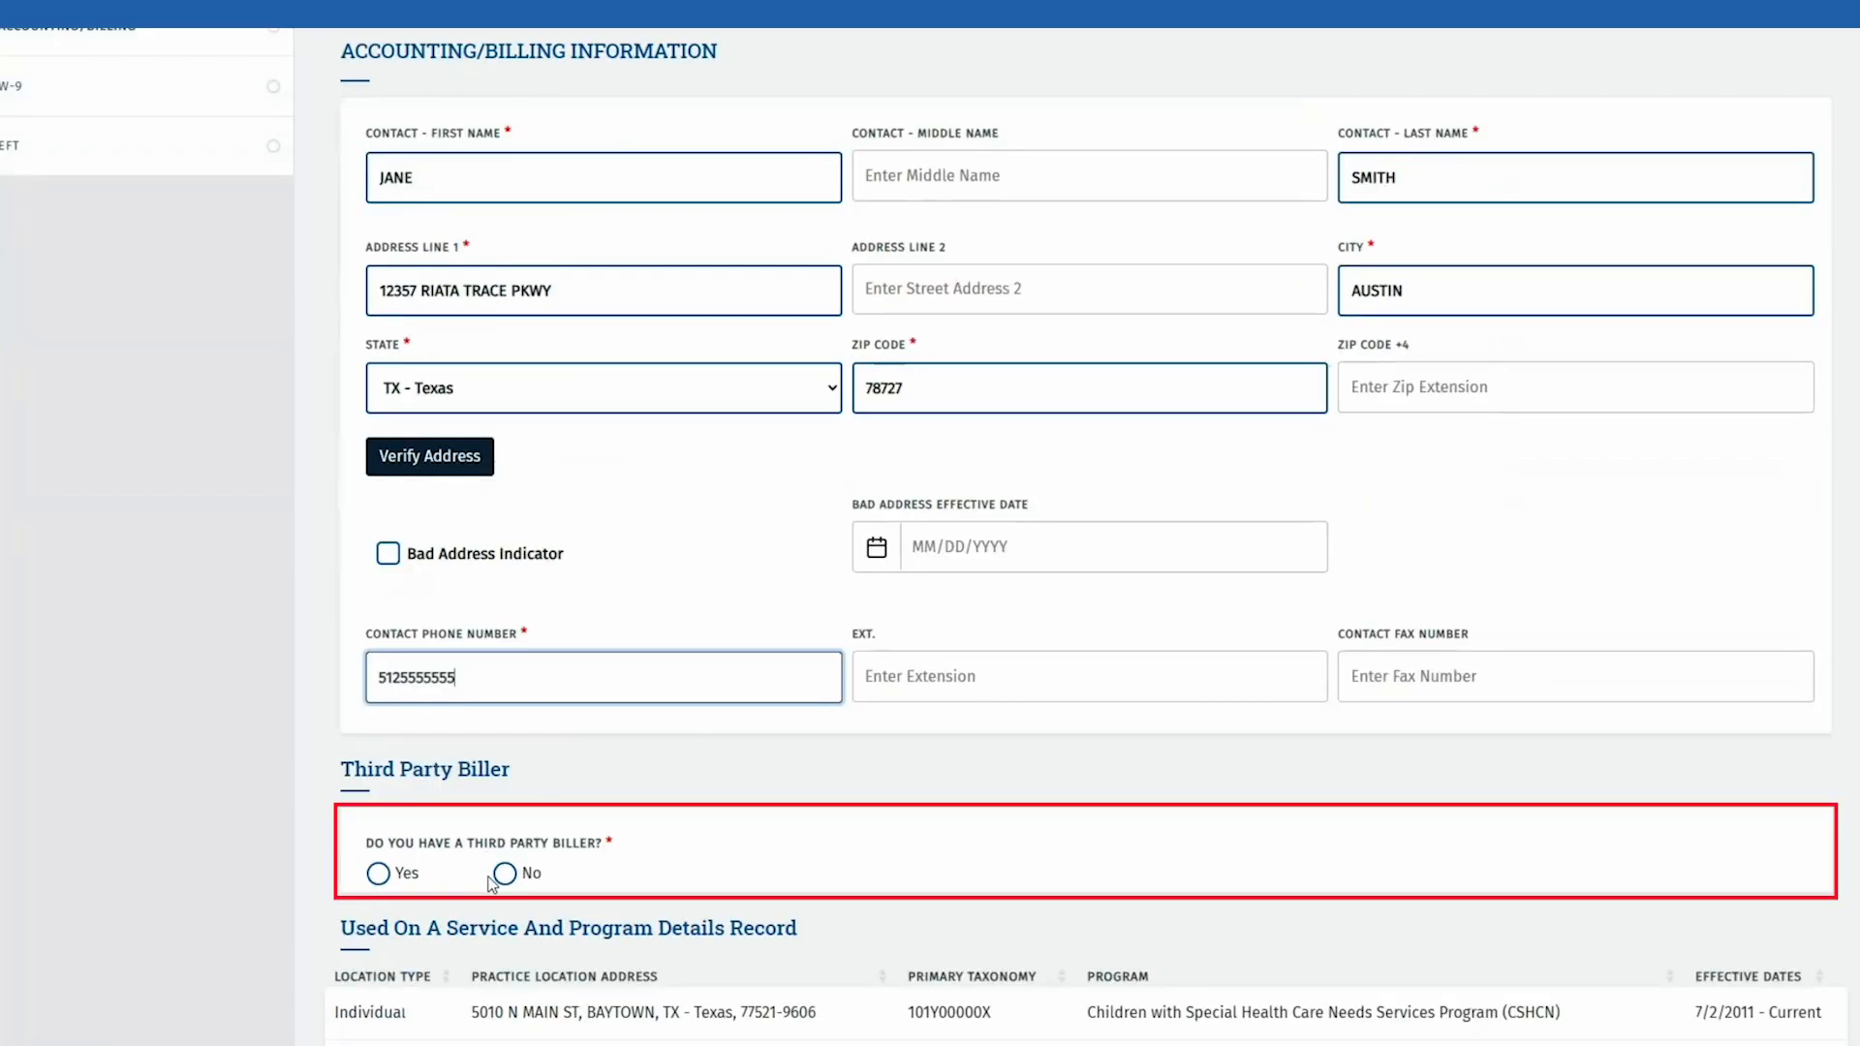
{"action": "left_click", "coordinate": [381, 875]}
{"action": "scroll", "coordinate": [1062, 780], "scroll_direction": "down", "scroll_amount": 4}
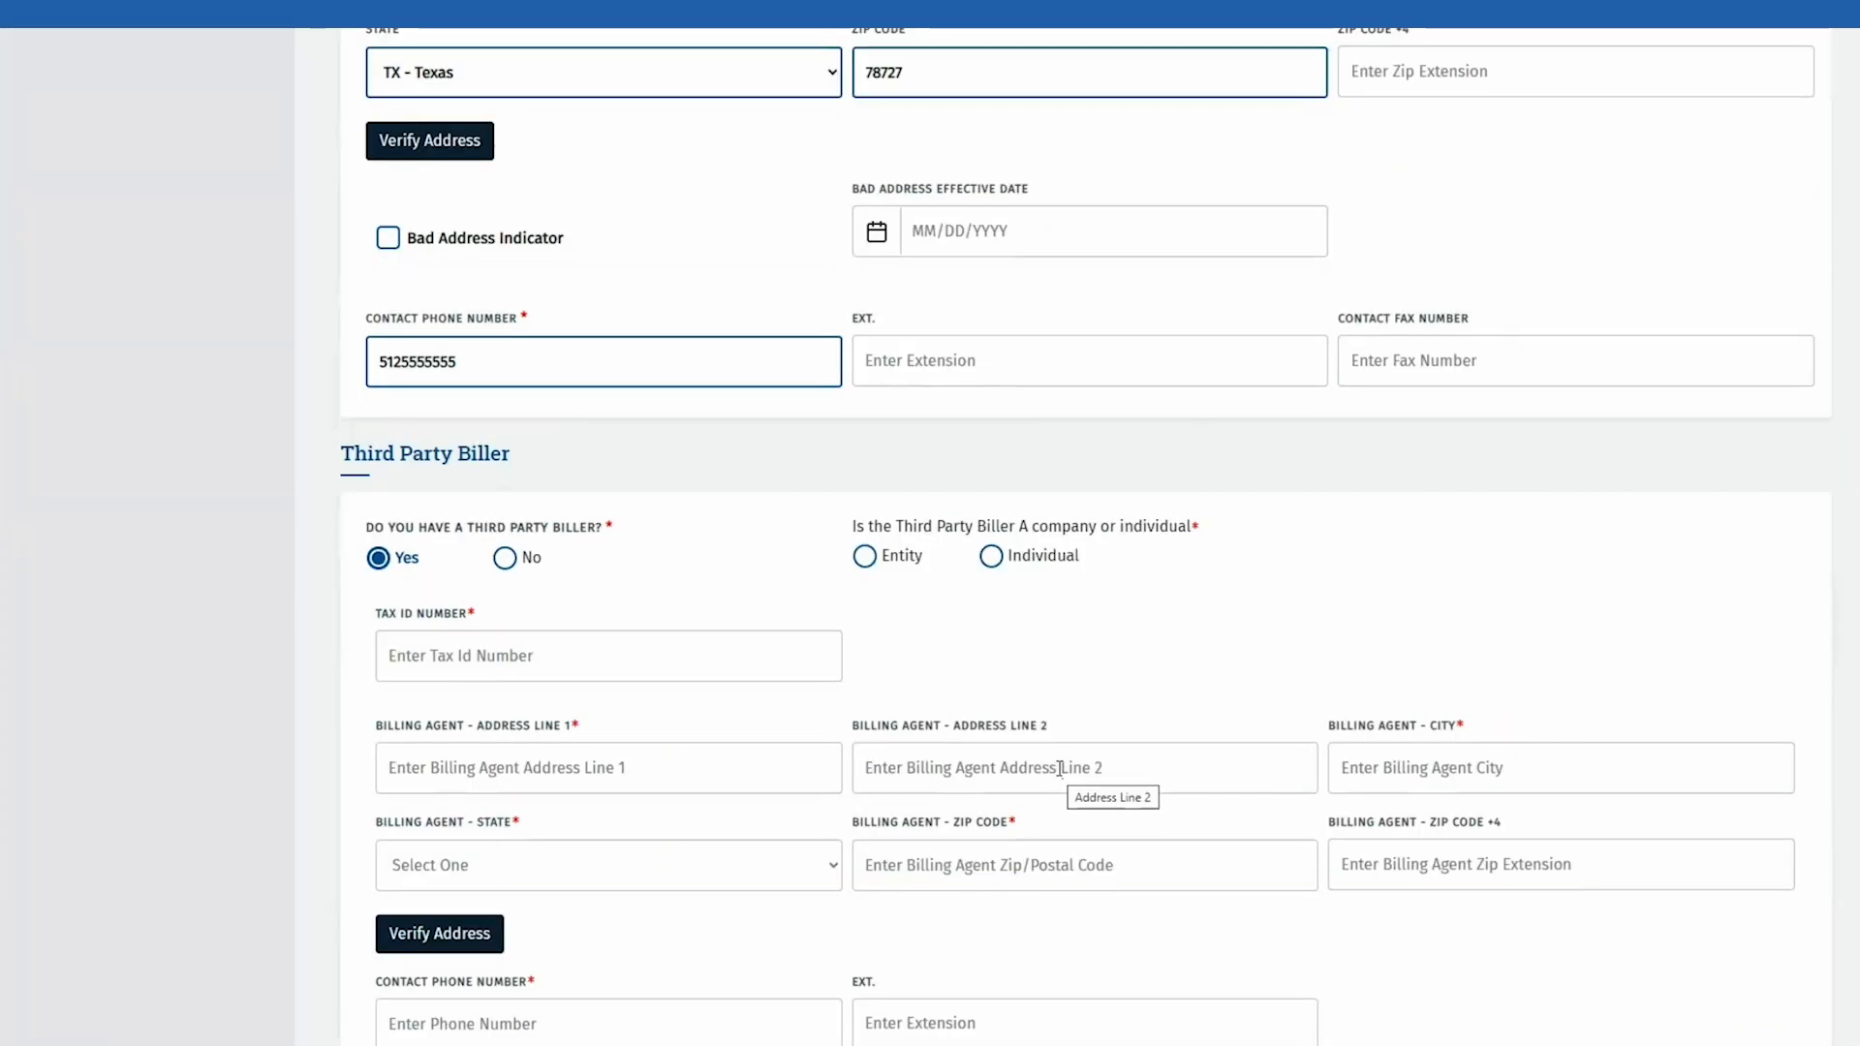
{"action": "left_click", "coordinate": [503, 560]}
{"action": "left_click", "coordinate": [428, 143]}
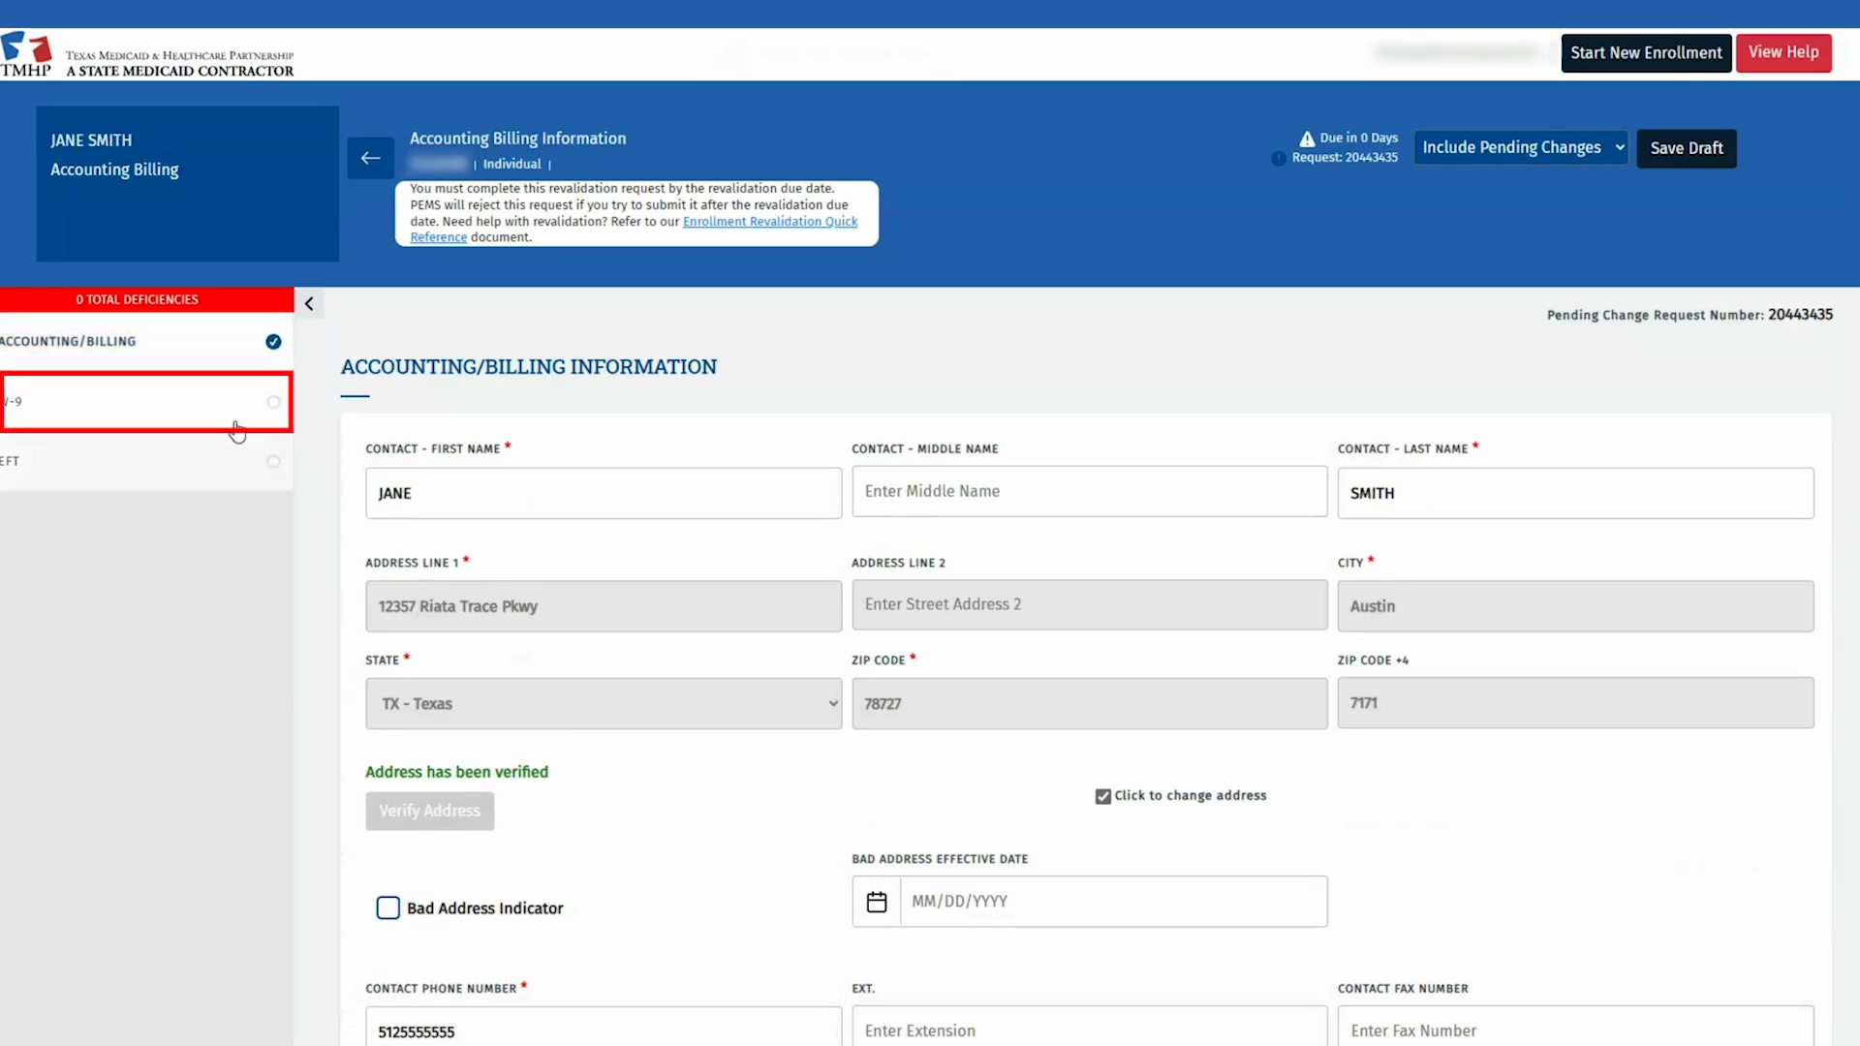
Step: On the W-9 form, classify the entity as a Limited Liability Company with tax classification S
{"action": "left_click", "coordinate": [207, 401]}
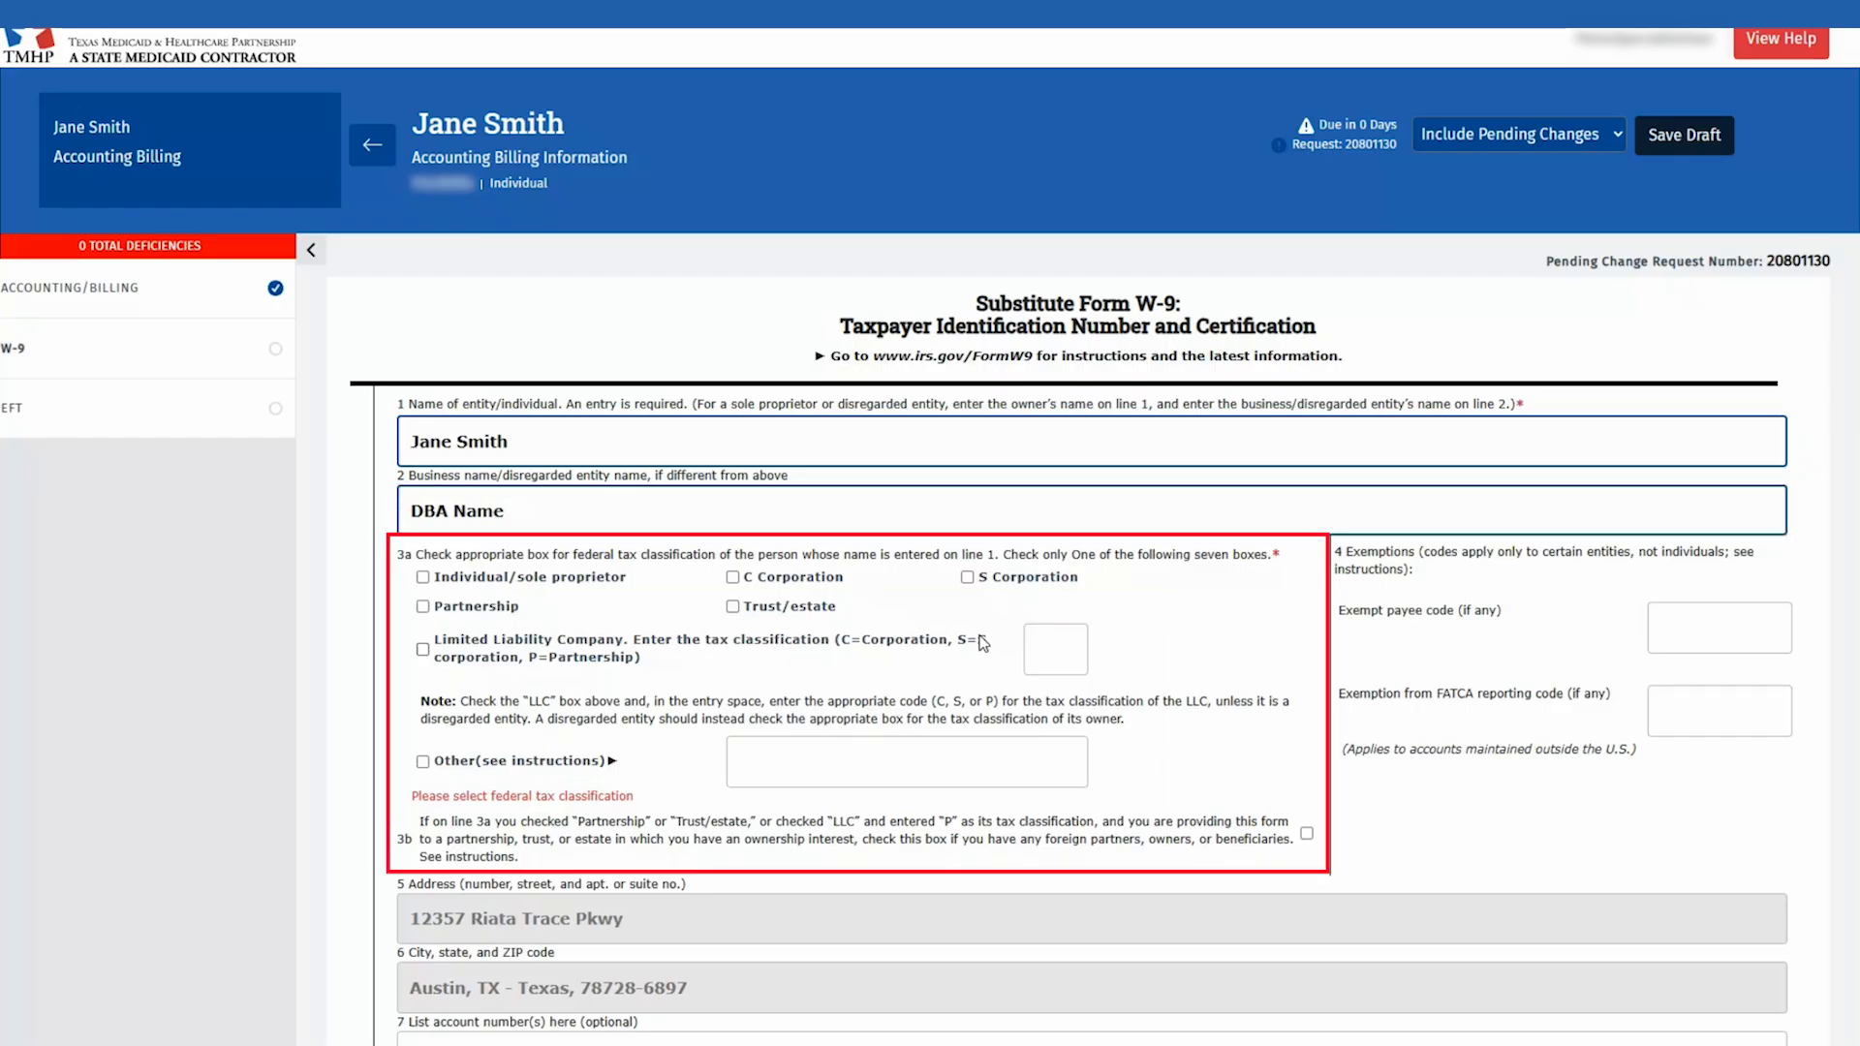
{"action": "left_click", "coordinate": [983, 643]}
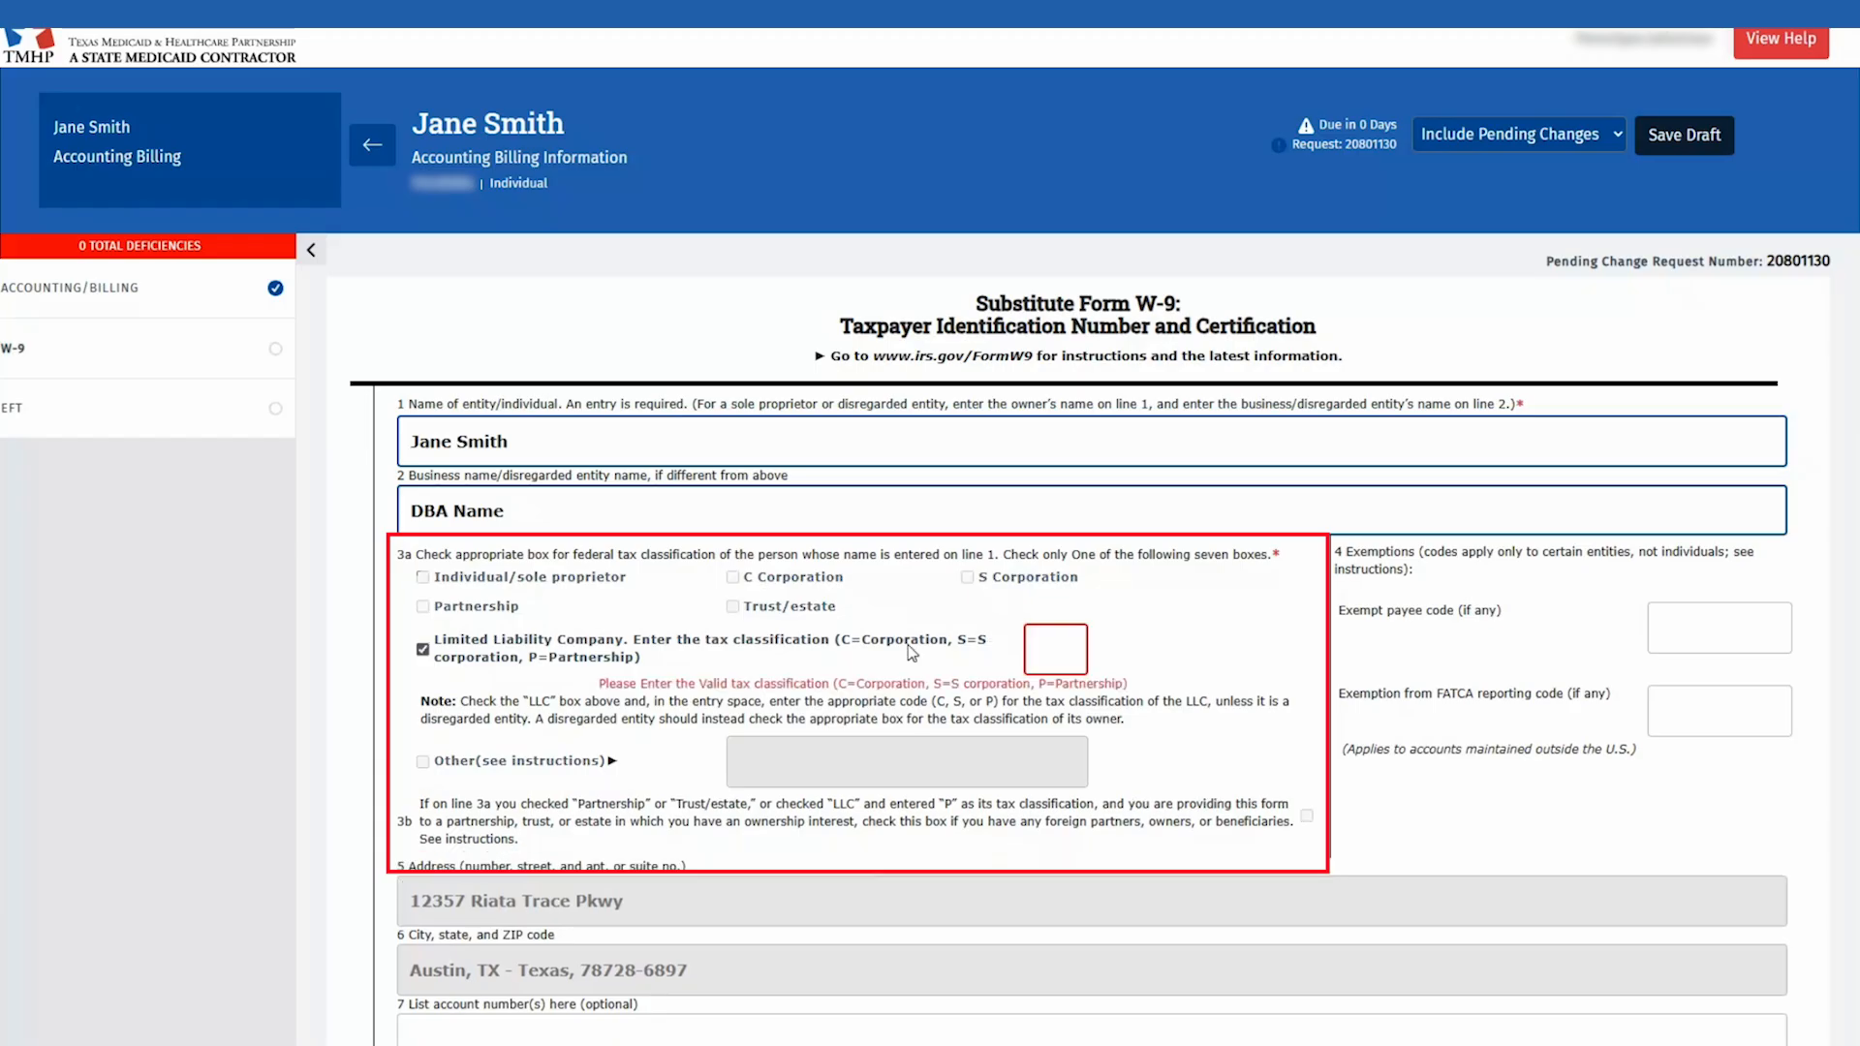
{"action": "left_click", "coordinate": [1043, 648]}
{"action": "type", "text": "S"}
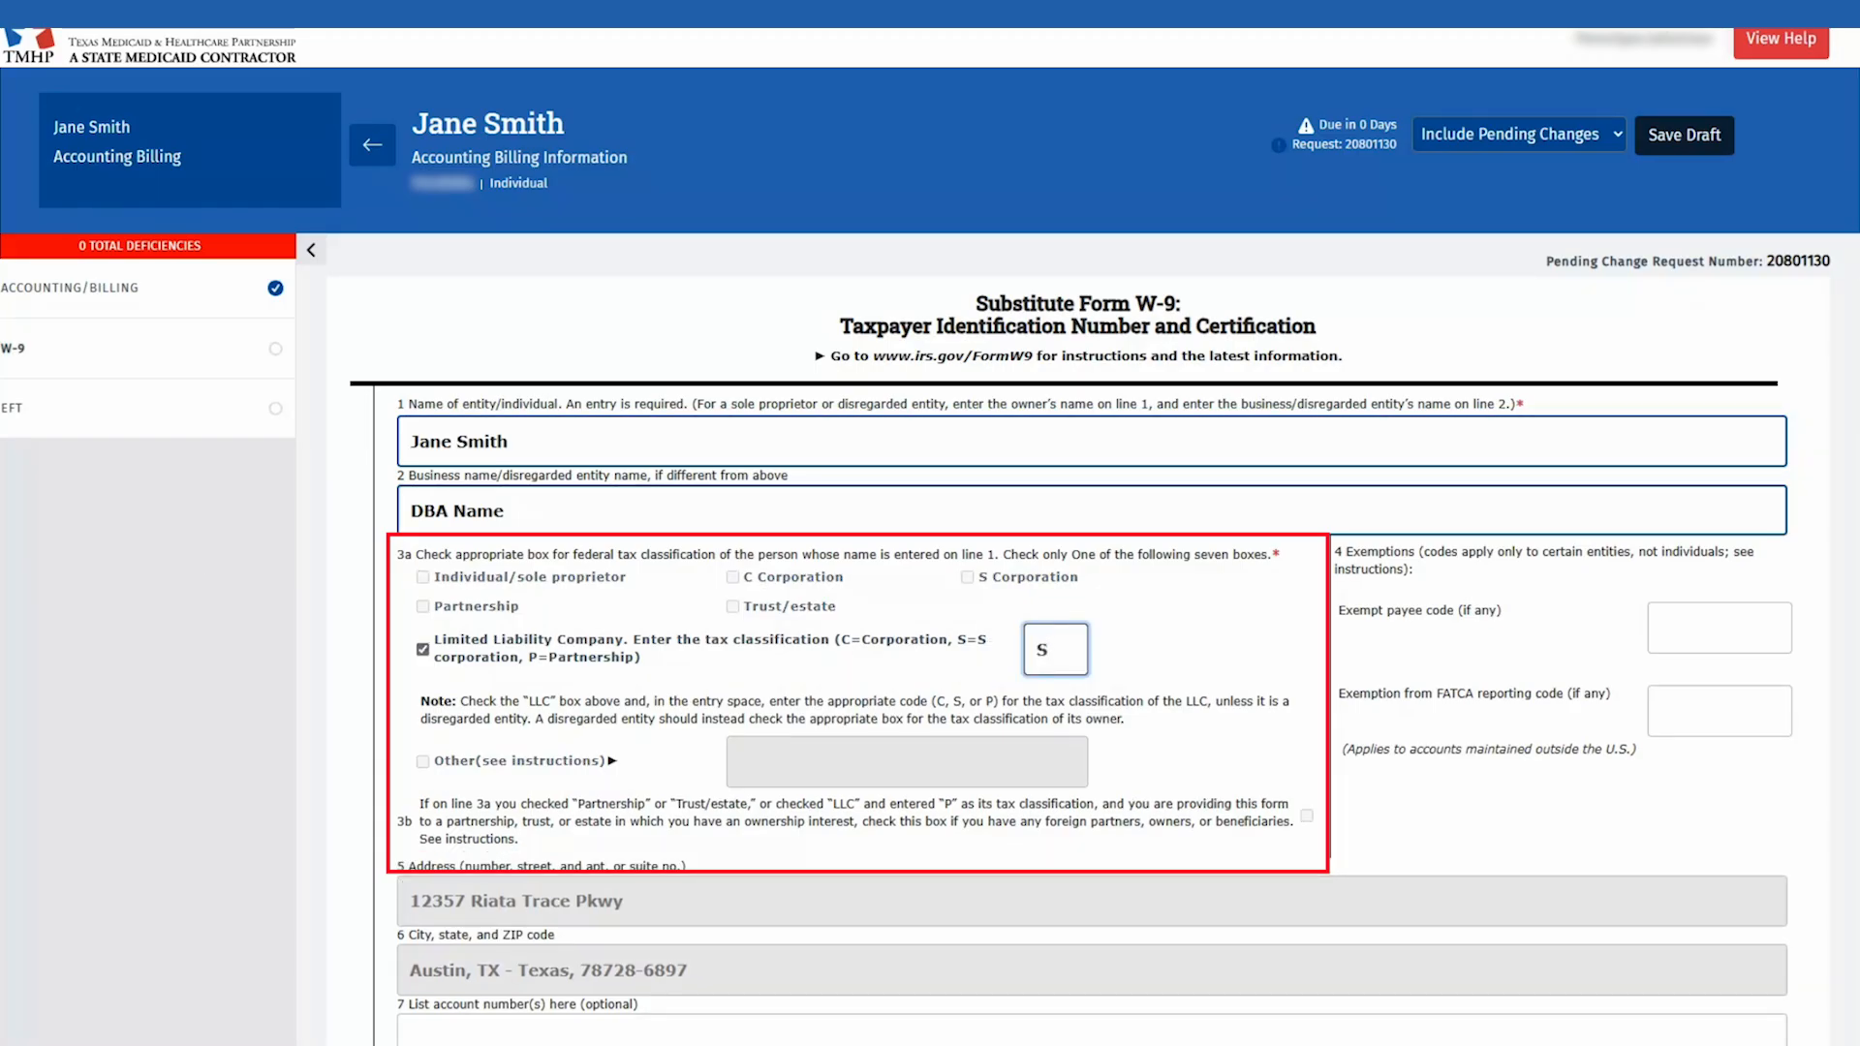
{"action": "key", "text": "Tab"}
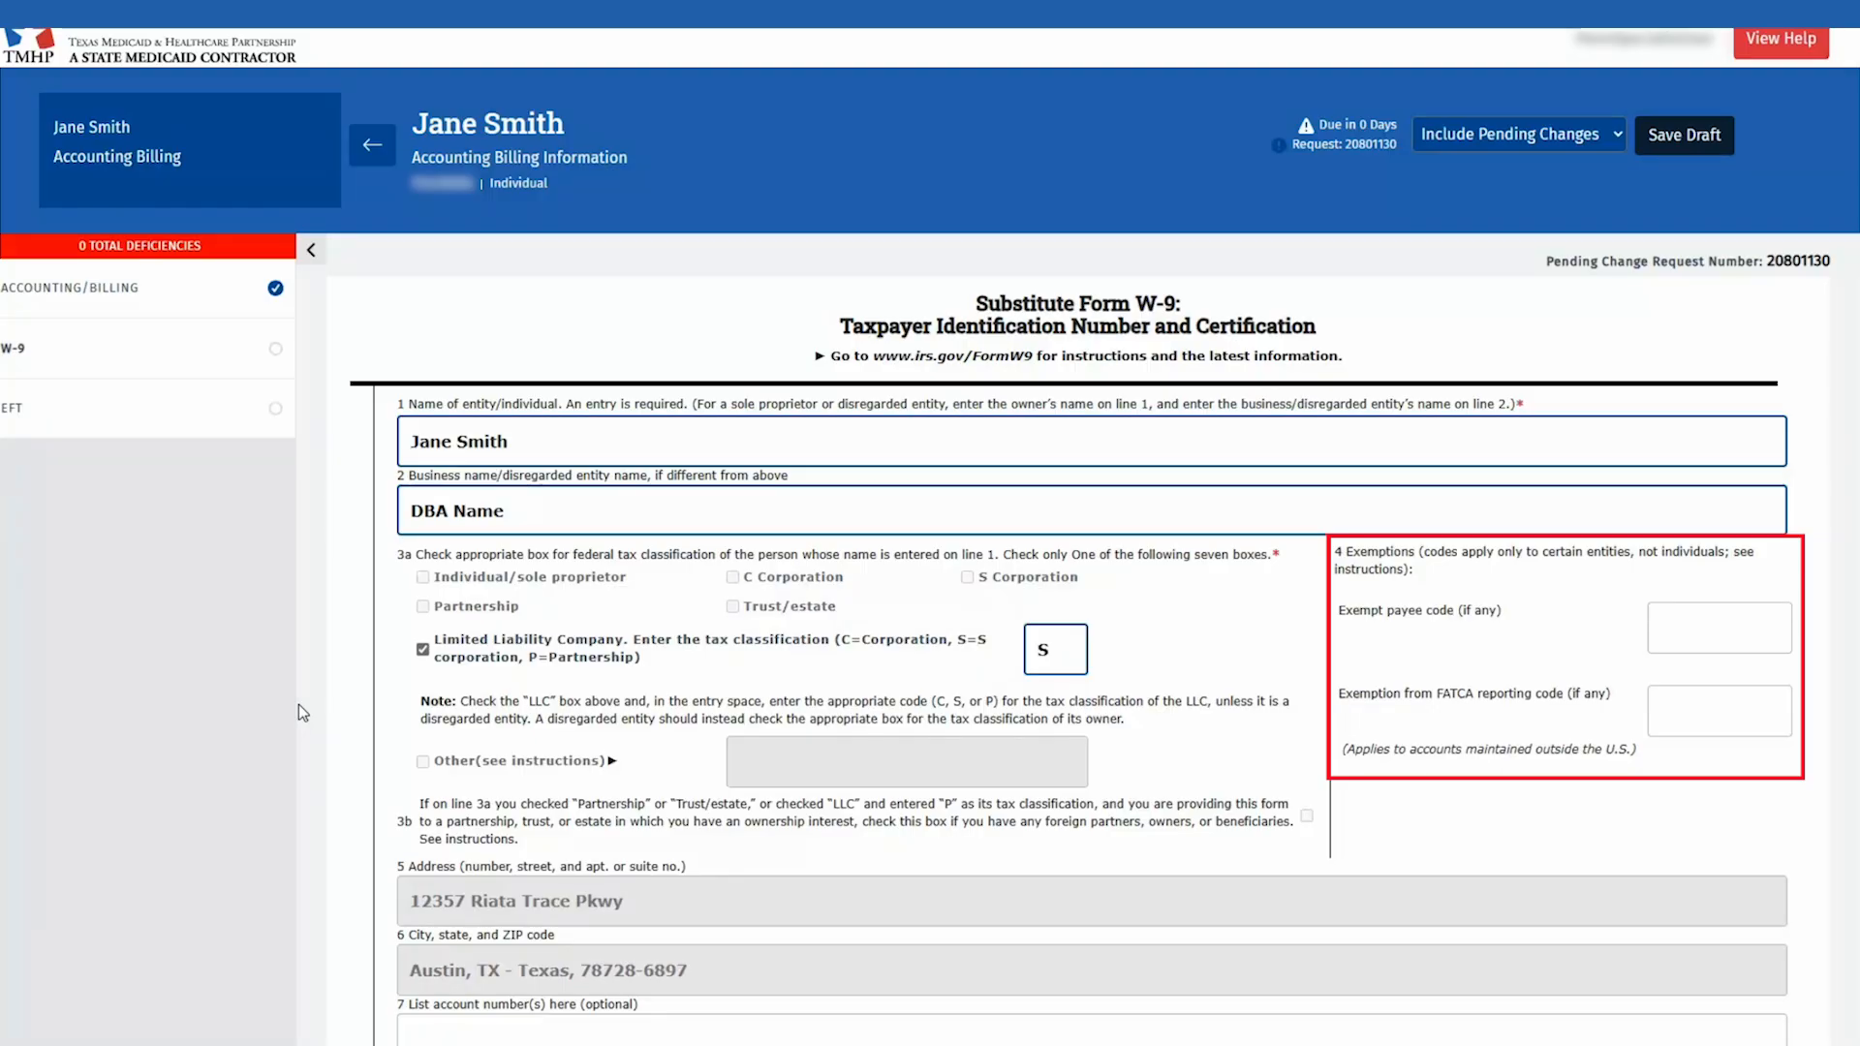
{"action": "scroll", "coordinate": [298, 701], "scroll_direction": "down", "scroll_amount": 3}
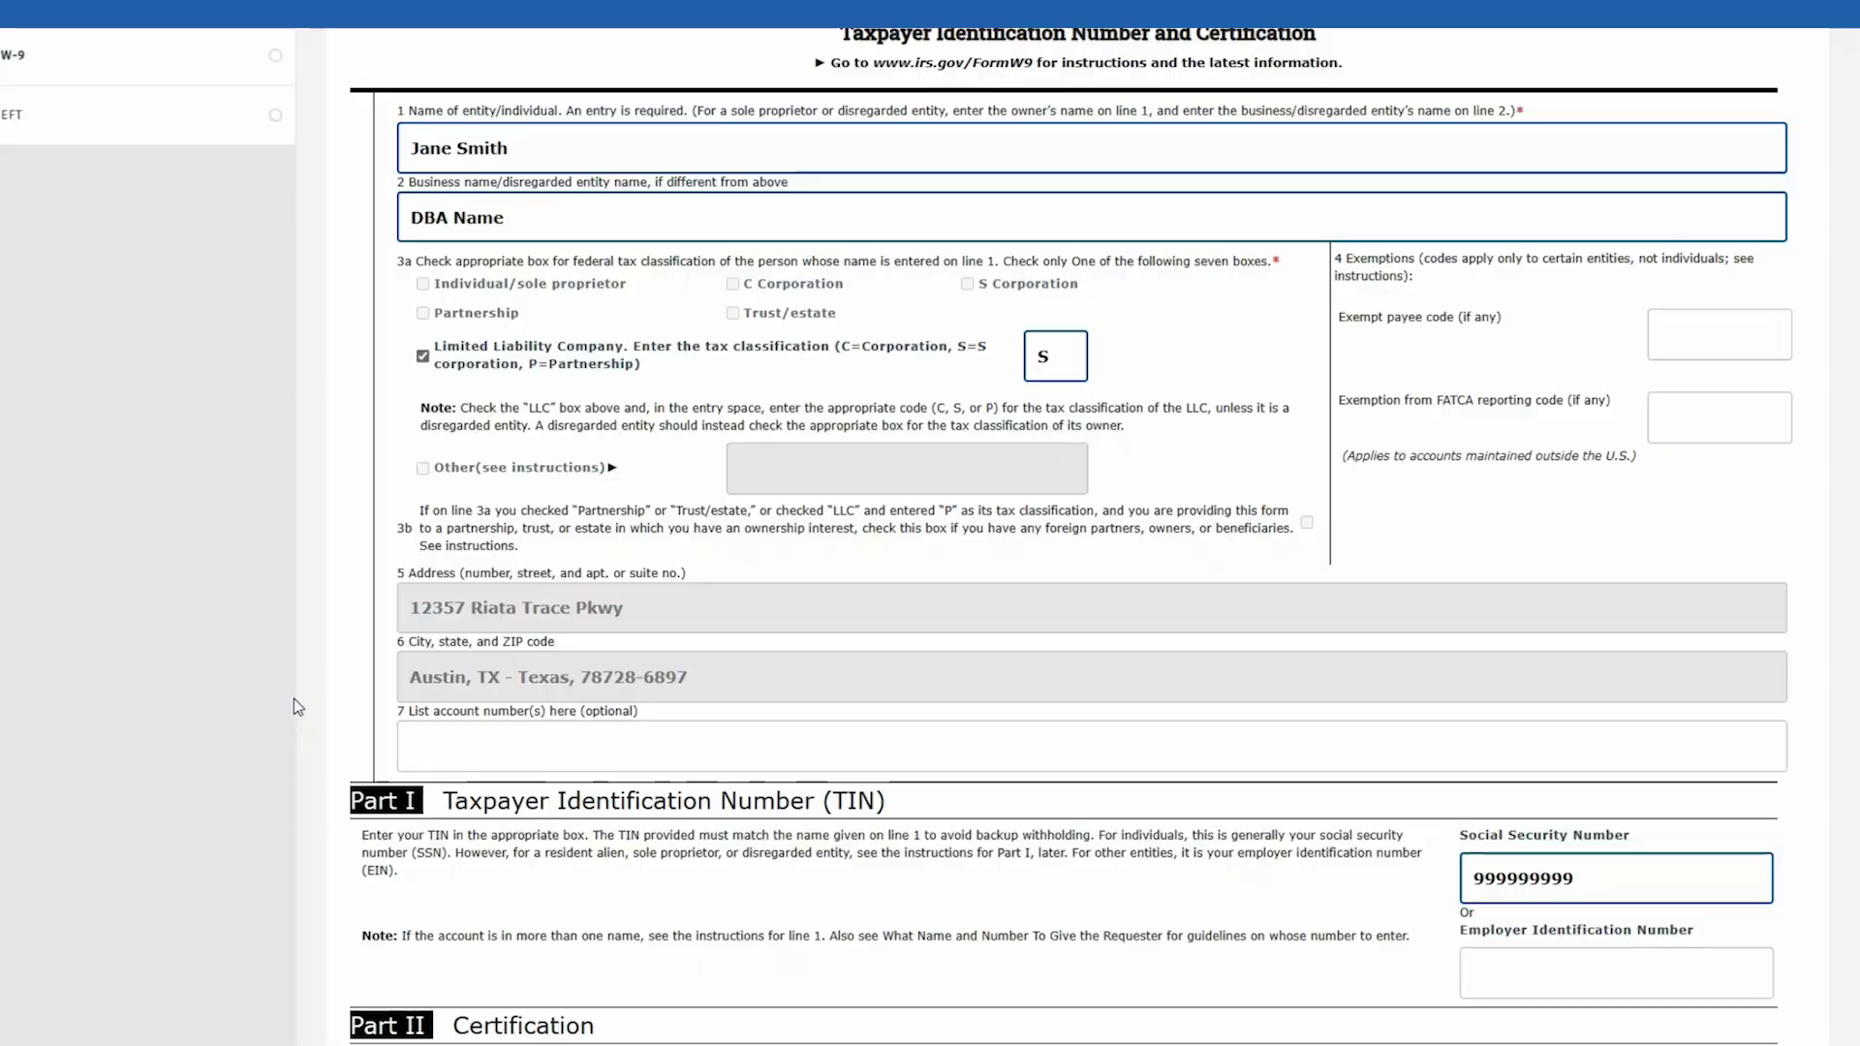
{"action": "scroll", "coordinate": [294, 700], "scroll_direction": "down", "scroll_amount": 5}
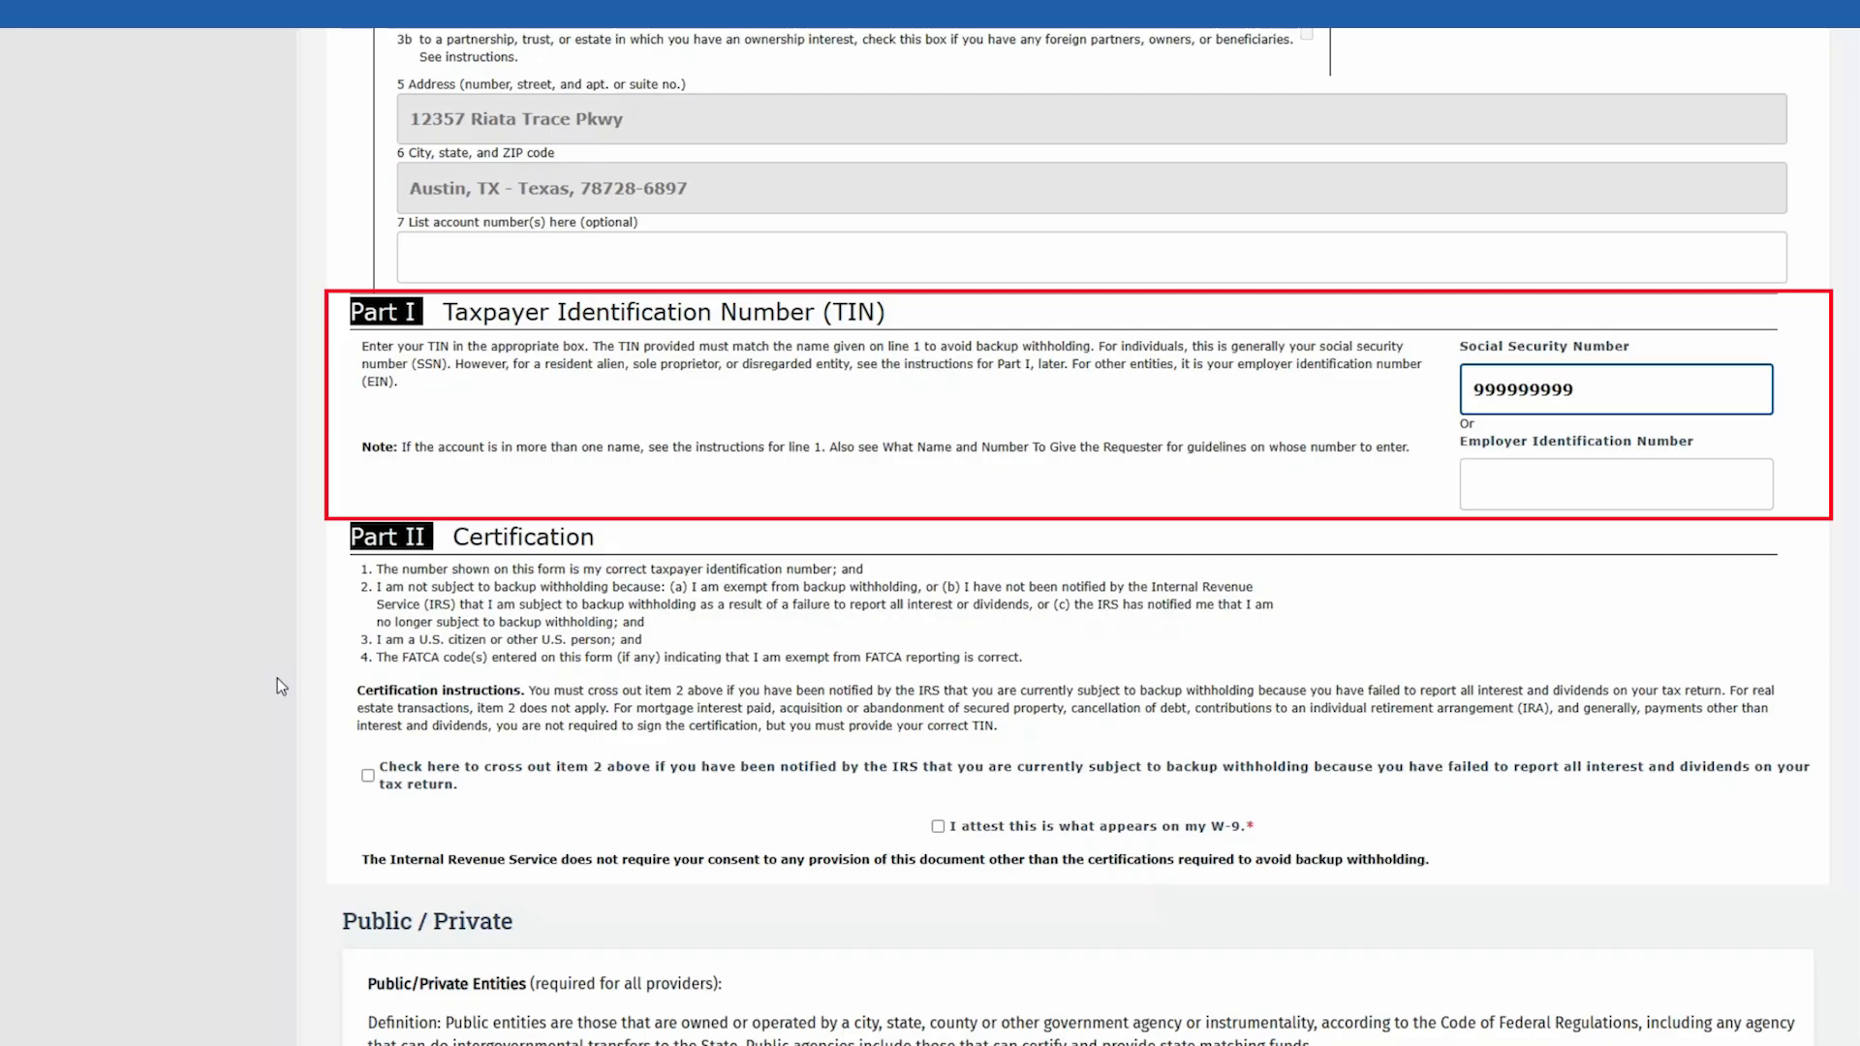
Step: Attest the W-9 information, answer No to disregarded entity, and enter charter number NA
{"action": "scroll", "coordinate": [275, 677], "scroll_direction": "down", "scroll_amount": 3}
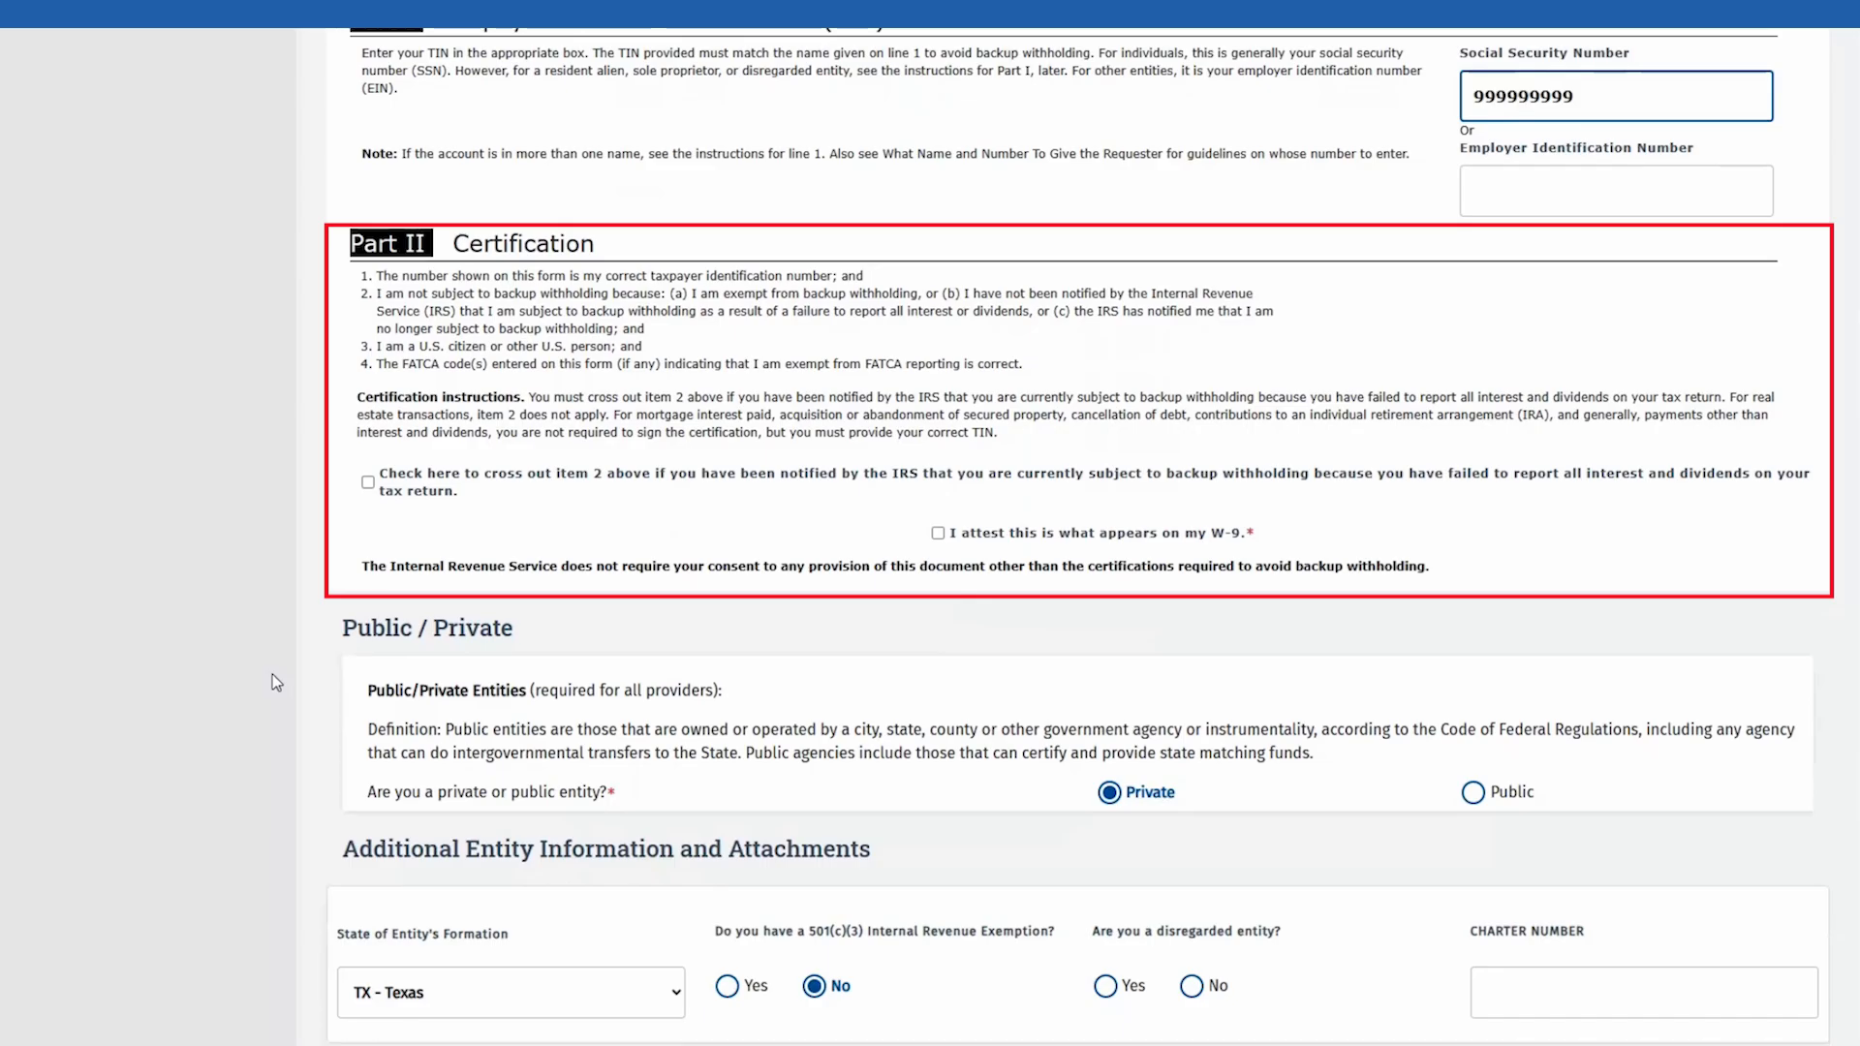
{"action": "left_click", "coordinate": [938, 533]}
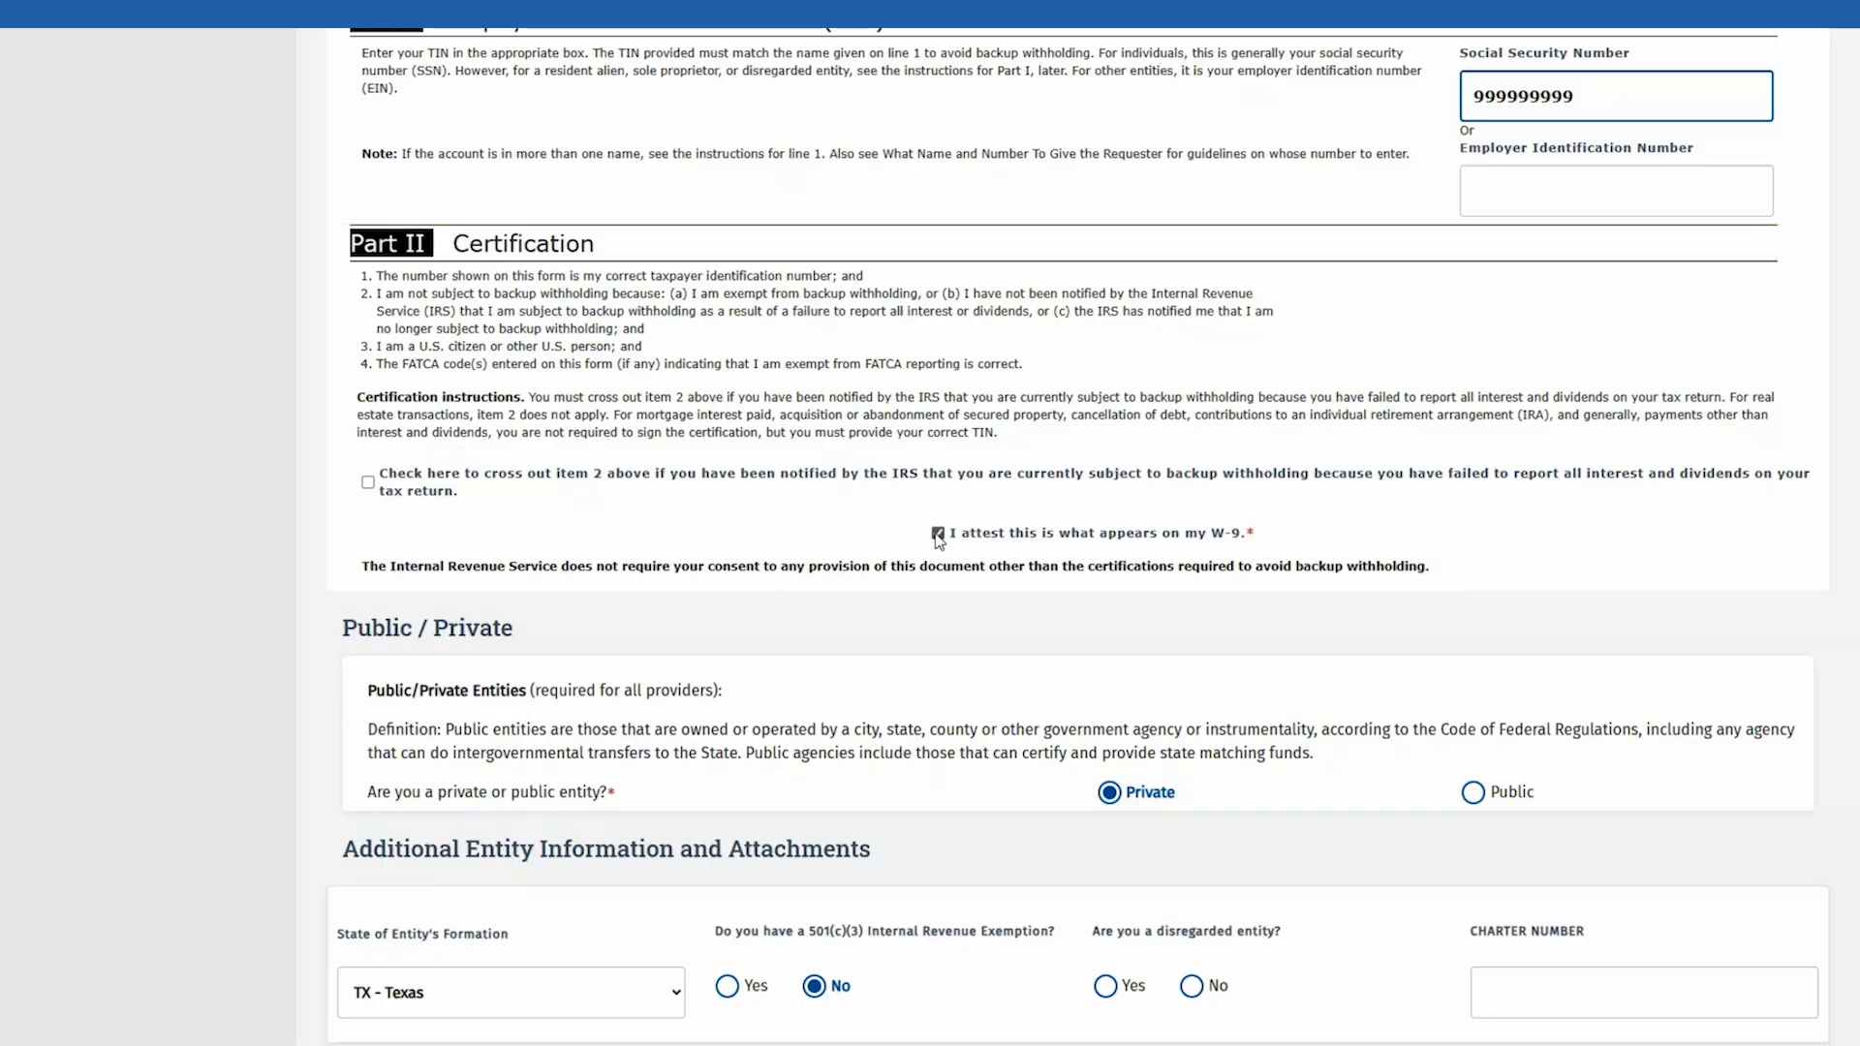
{"action": "scroll", "coordinate": [937, 539], "scroll_direction": "down", "scroll_amount": 4}
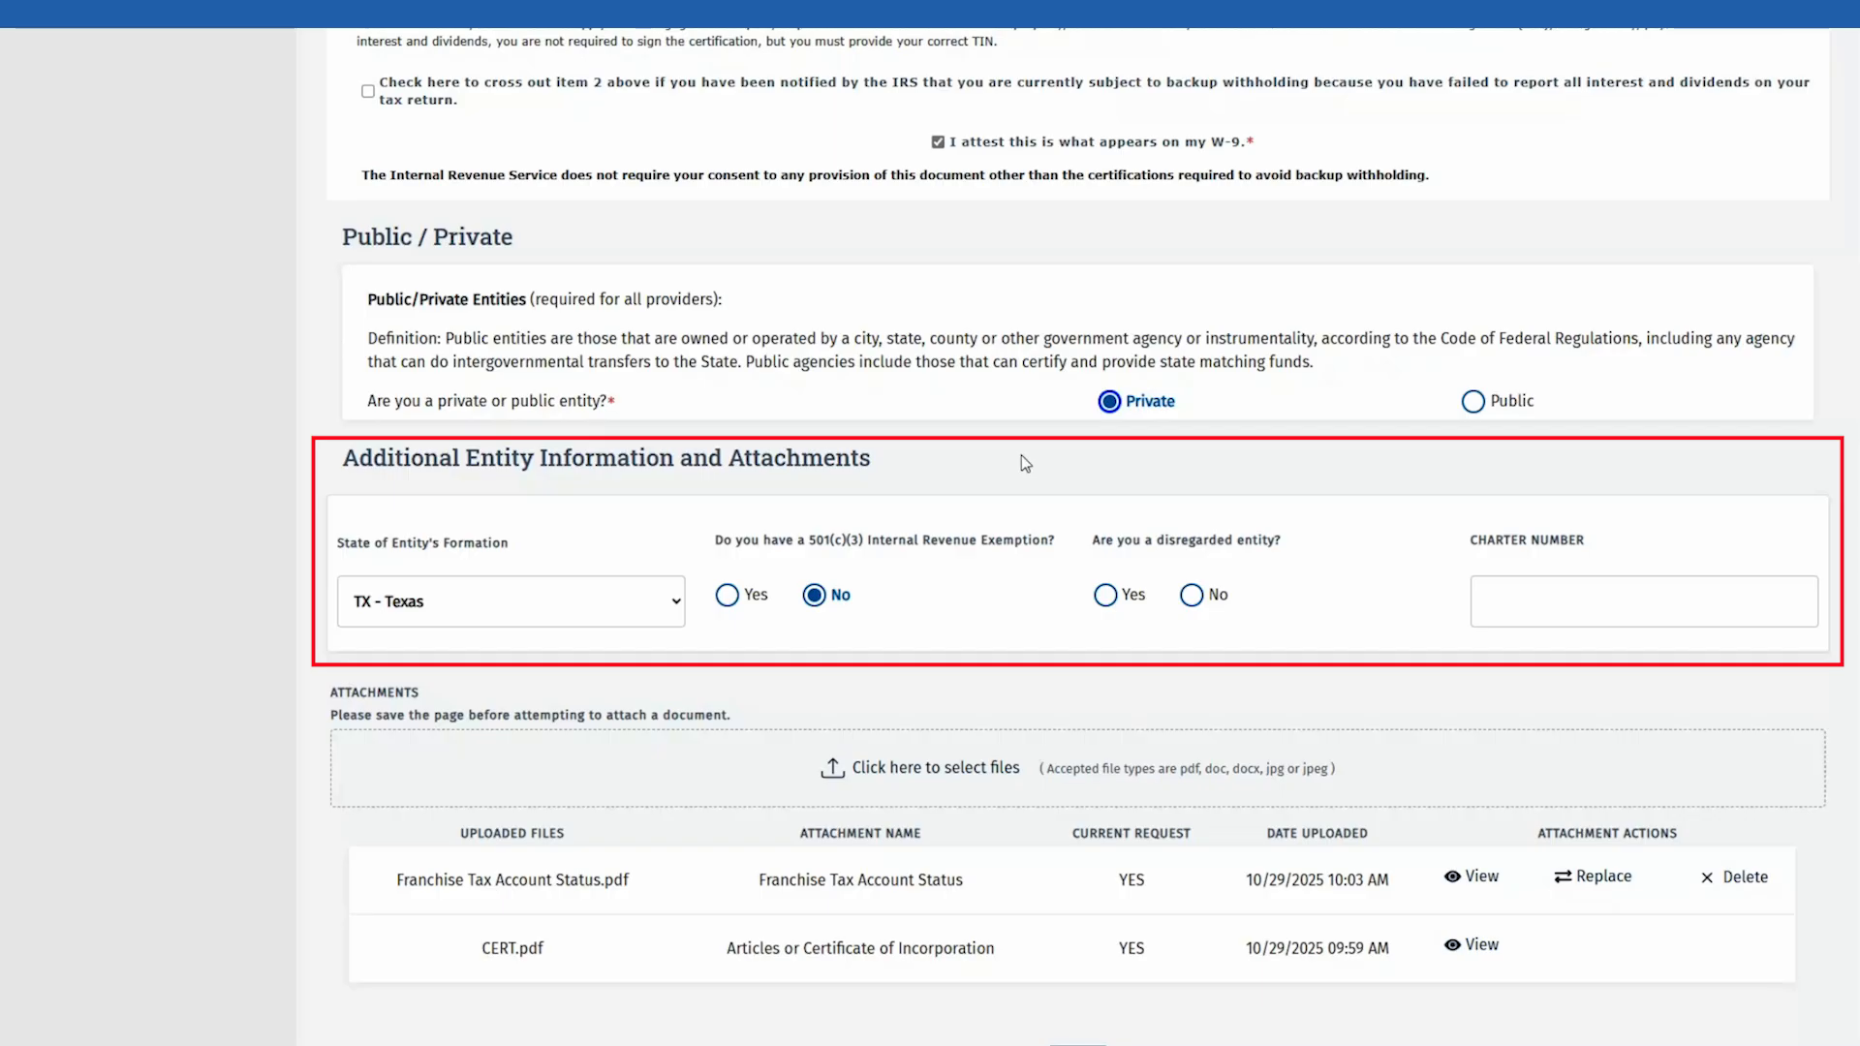
{"action": "left_click", "coordinate": [1193, 596]}
{"action": "left_click", "coordinate": [1495, 589]}
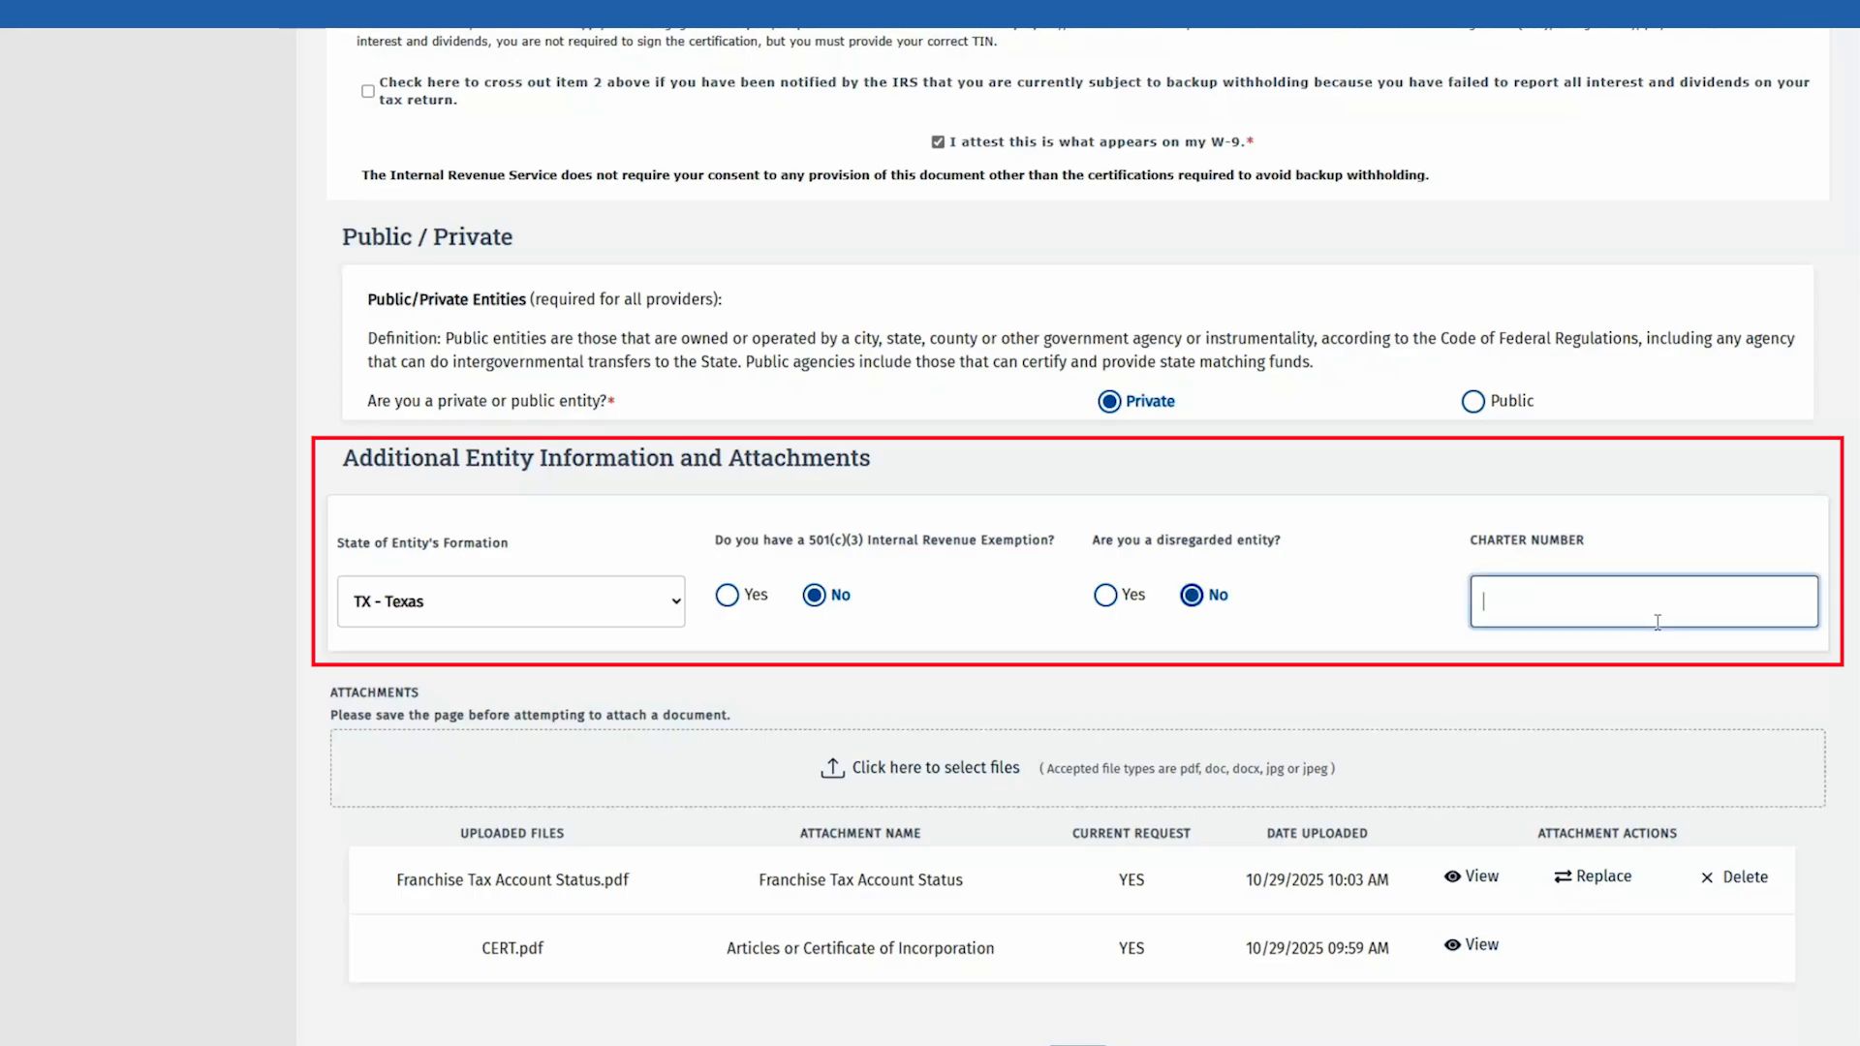
{"action": "type", "text": "NA"}
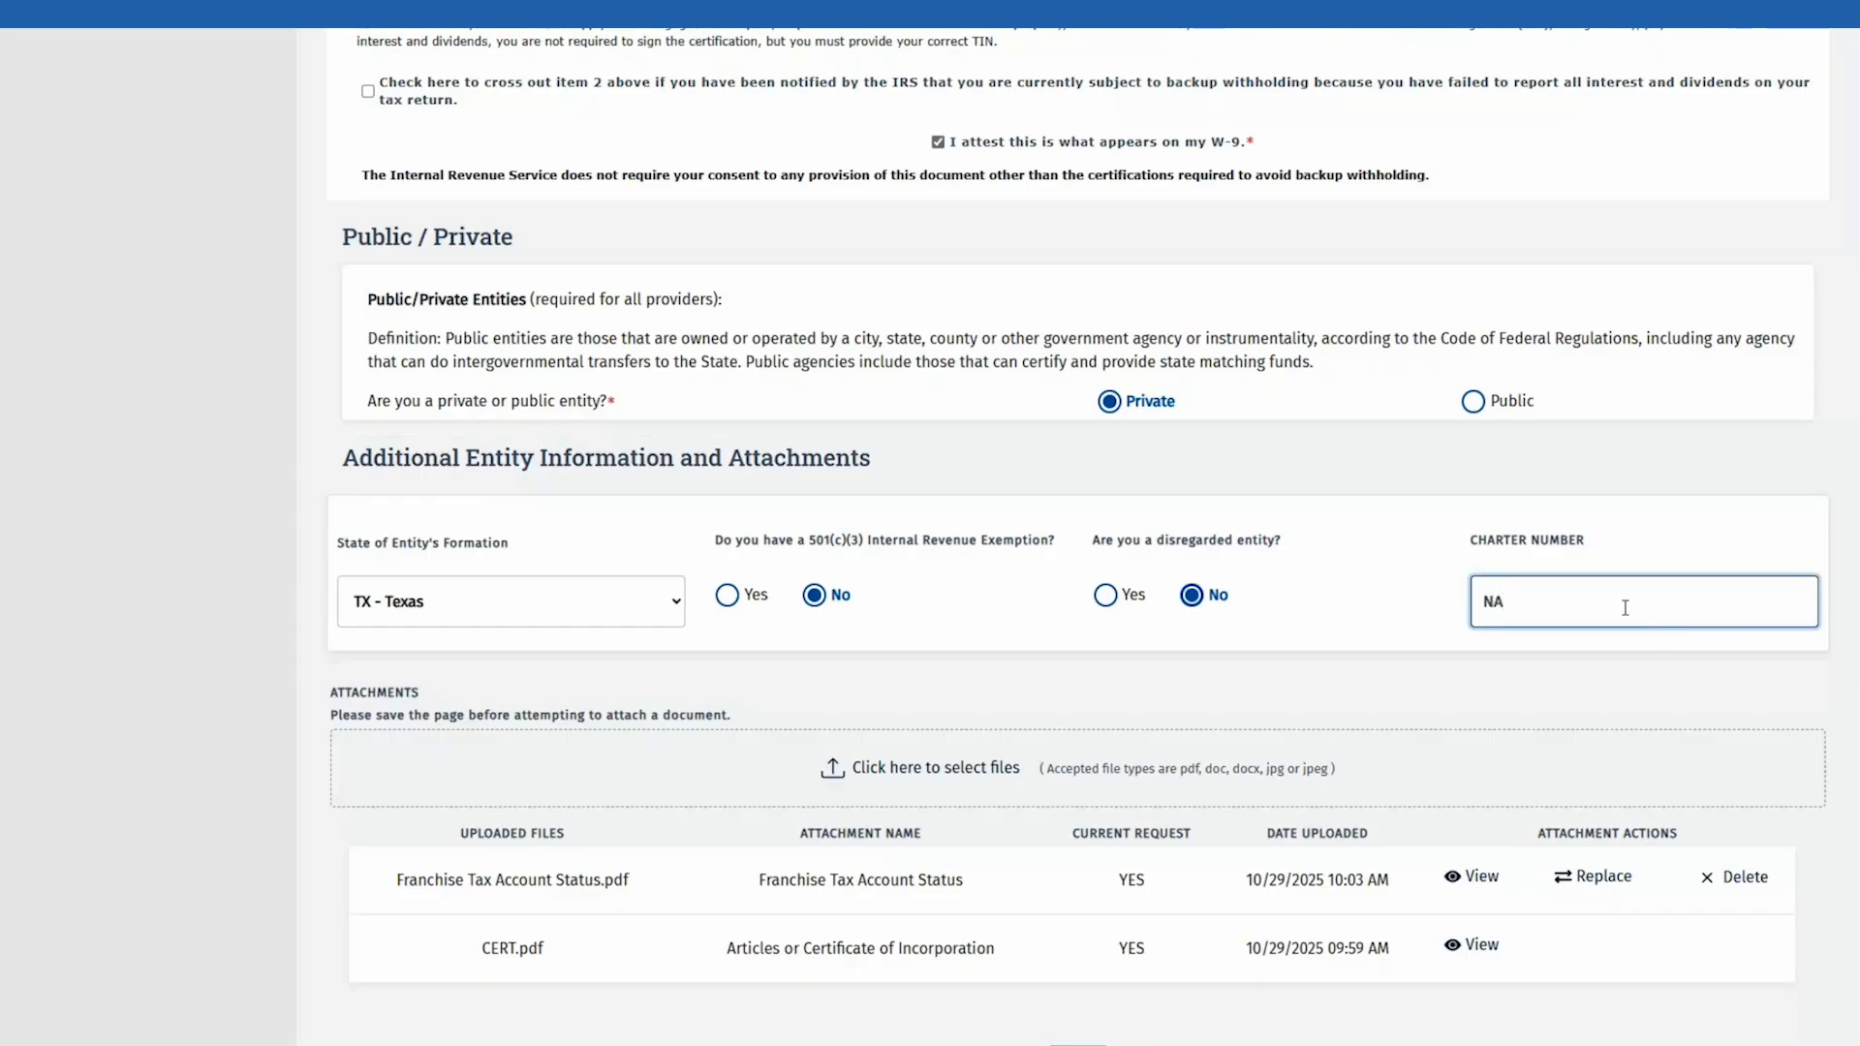
{"action": "scroll", "coordinate": [1008, 678], "scroll_direction": "down", "scroll_amount": 3}
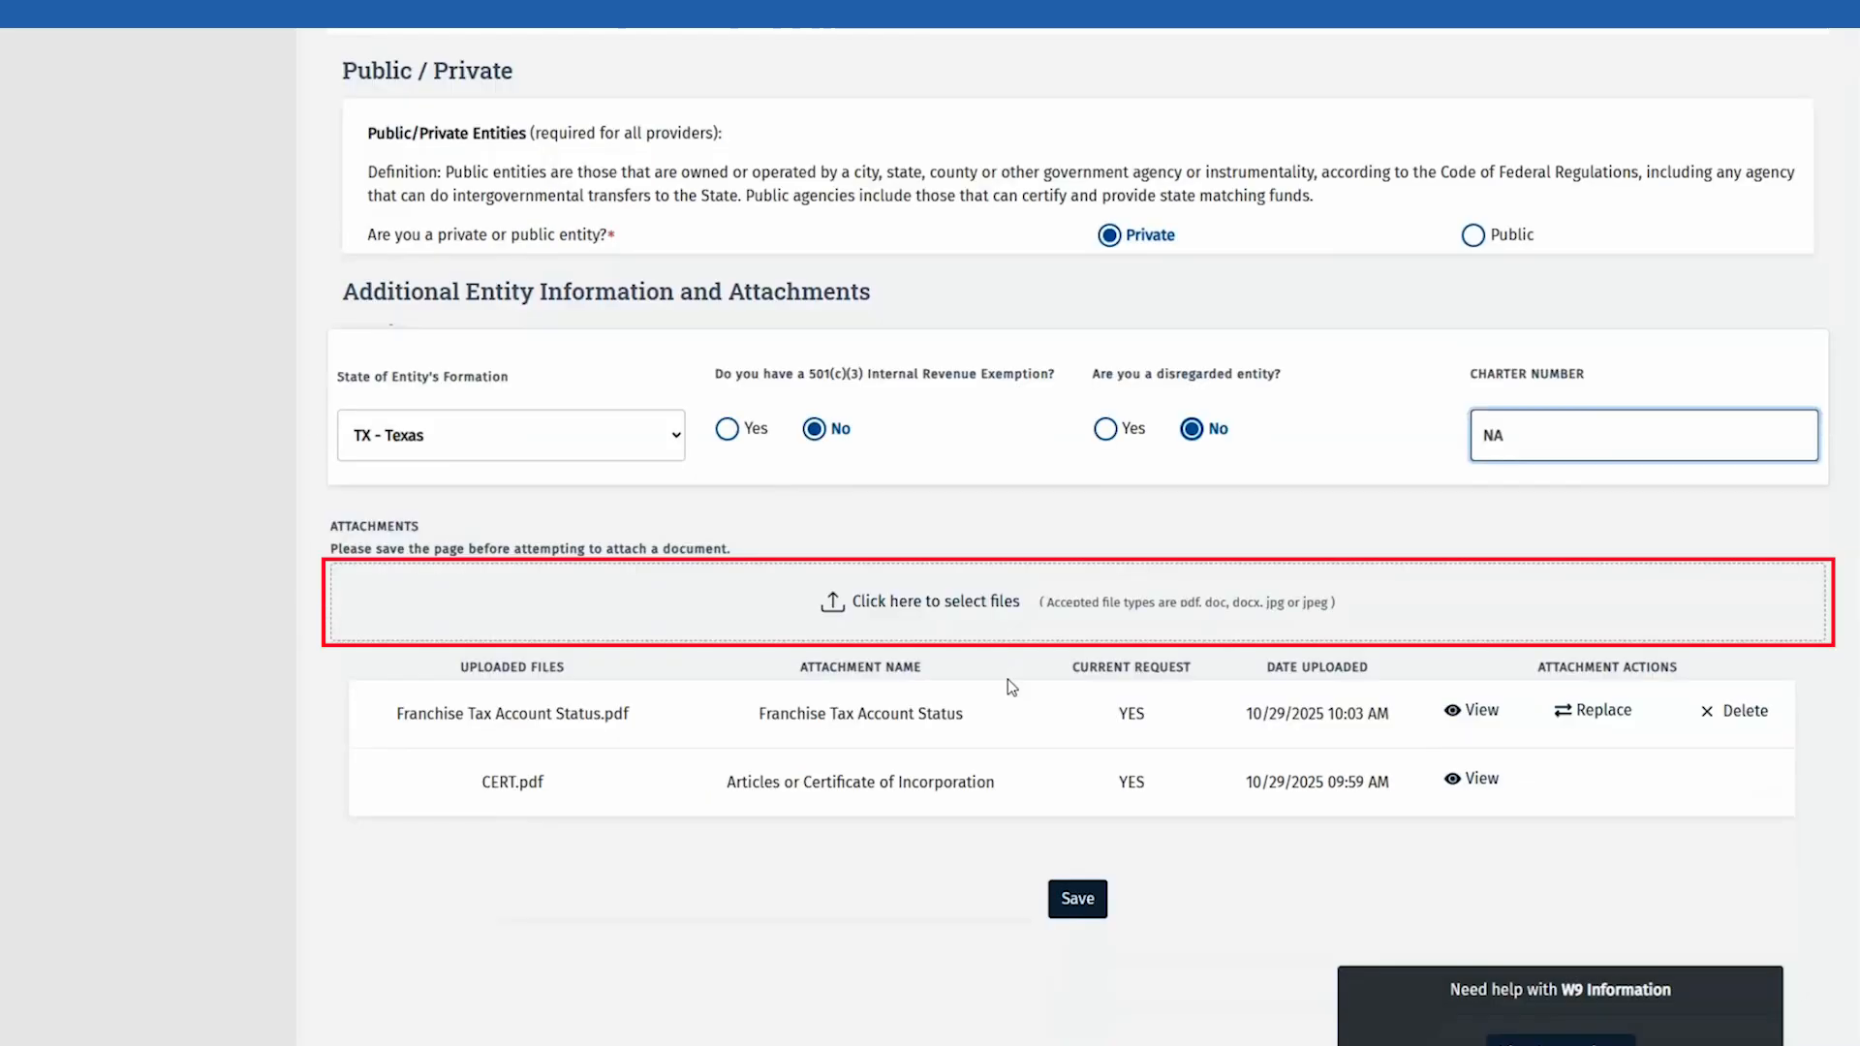
Step: Attach the Assumed Name Certificate file as an Assumed Name Certificate document
{"action": "left_click", "coordinate": [886, 544]}
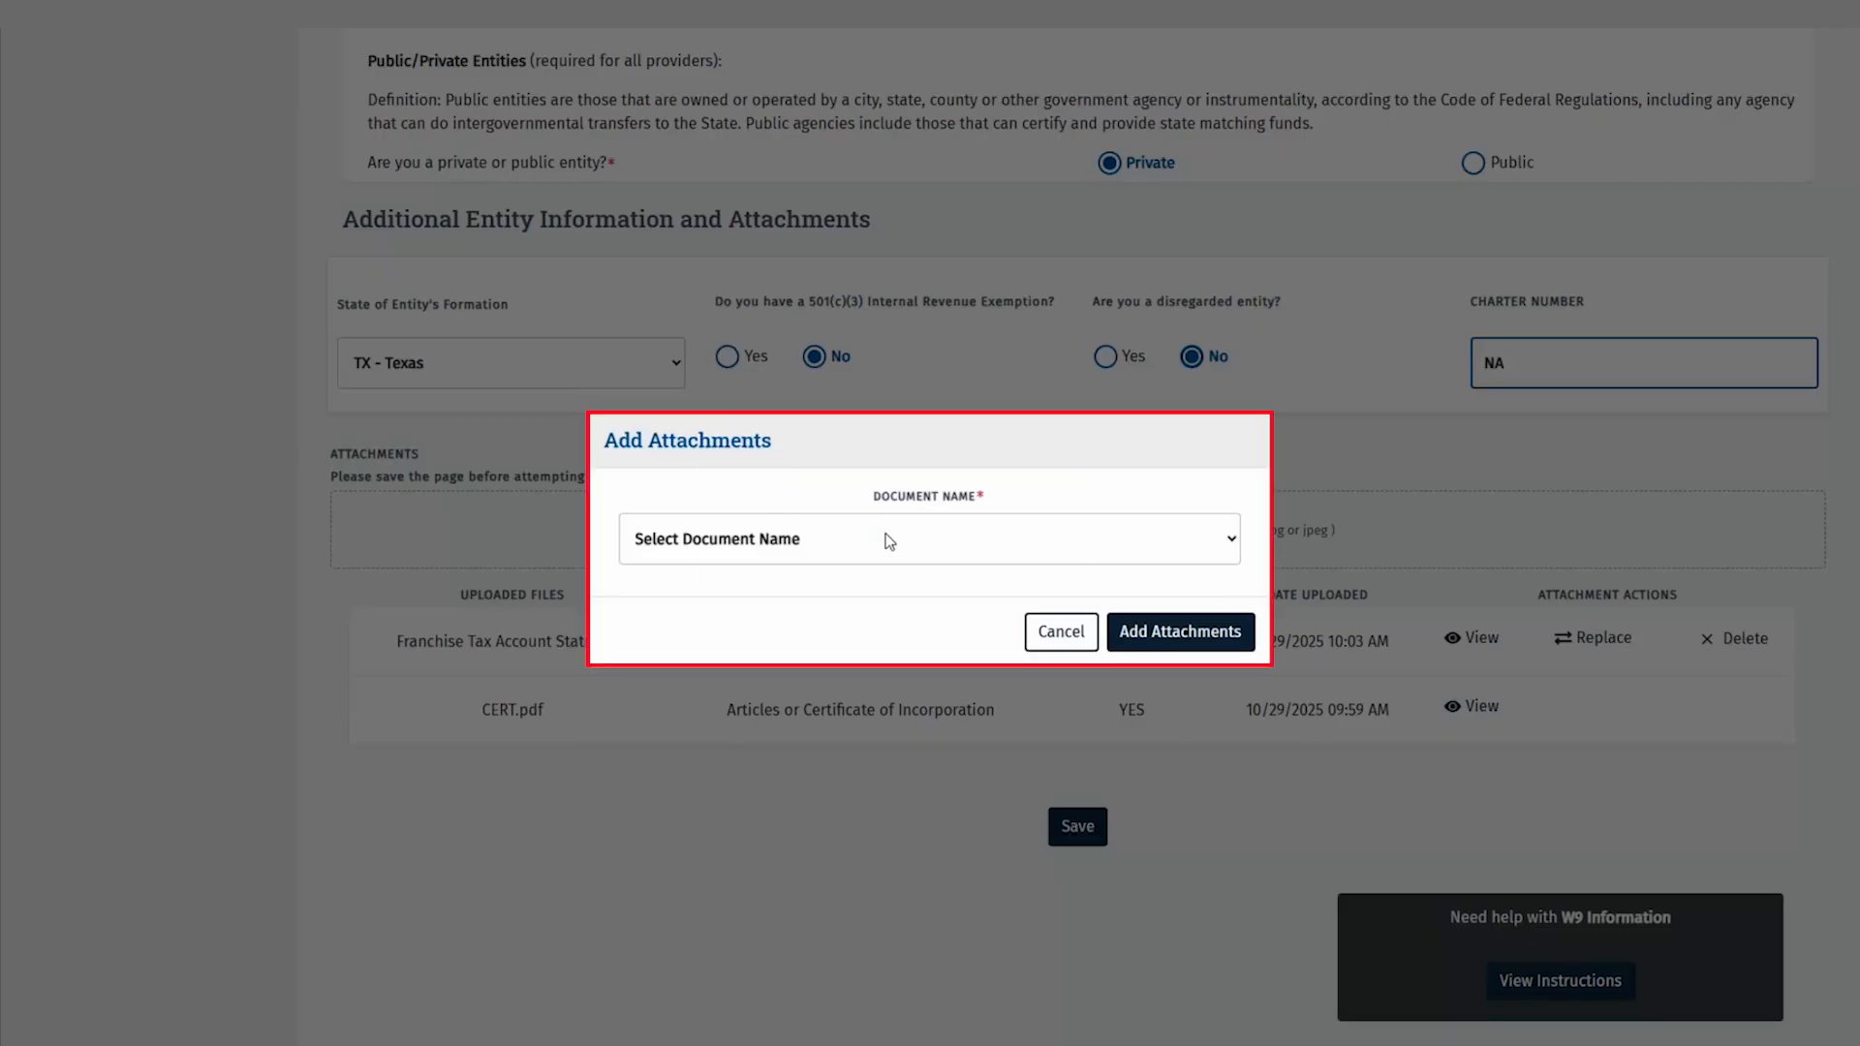
{"action": "left_click", "coordinate": [889, 541]}
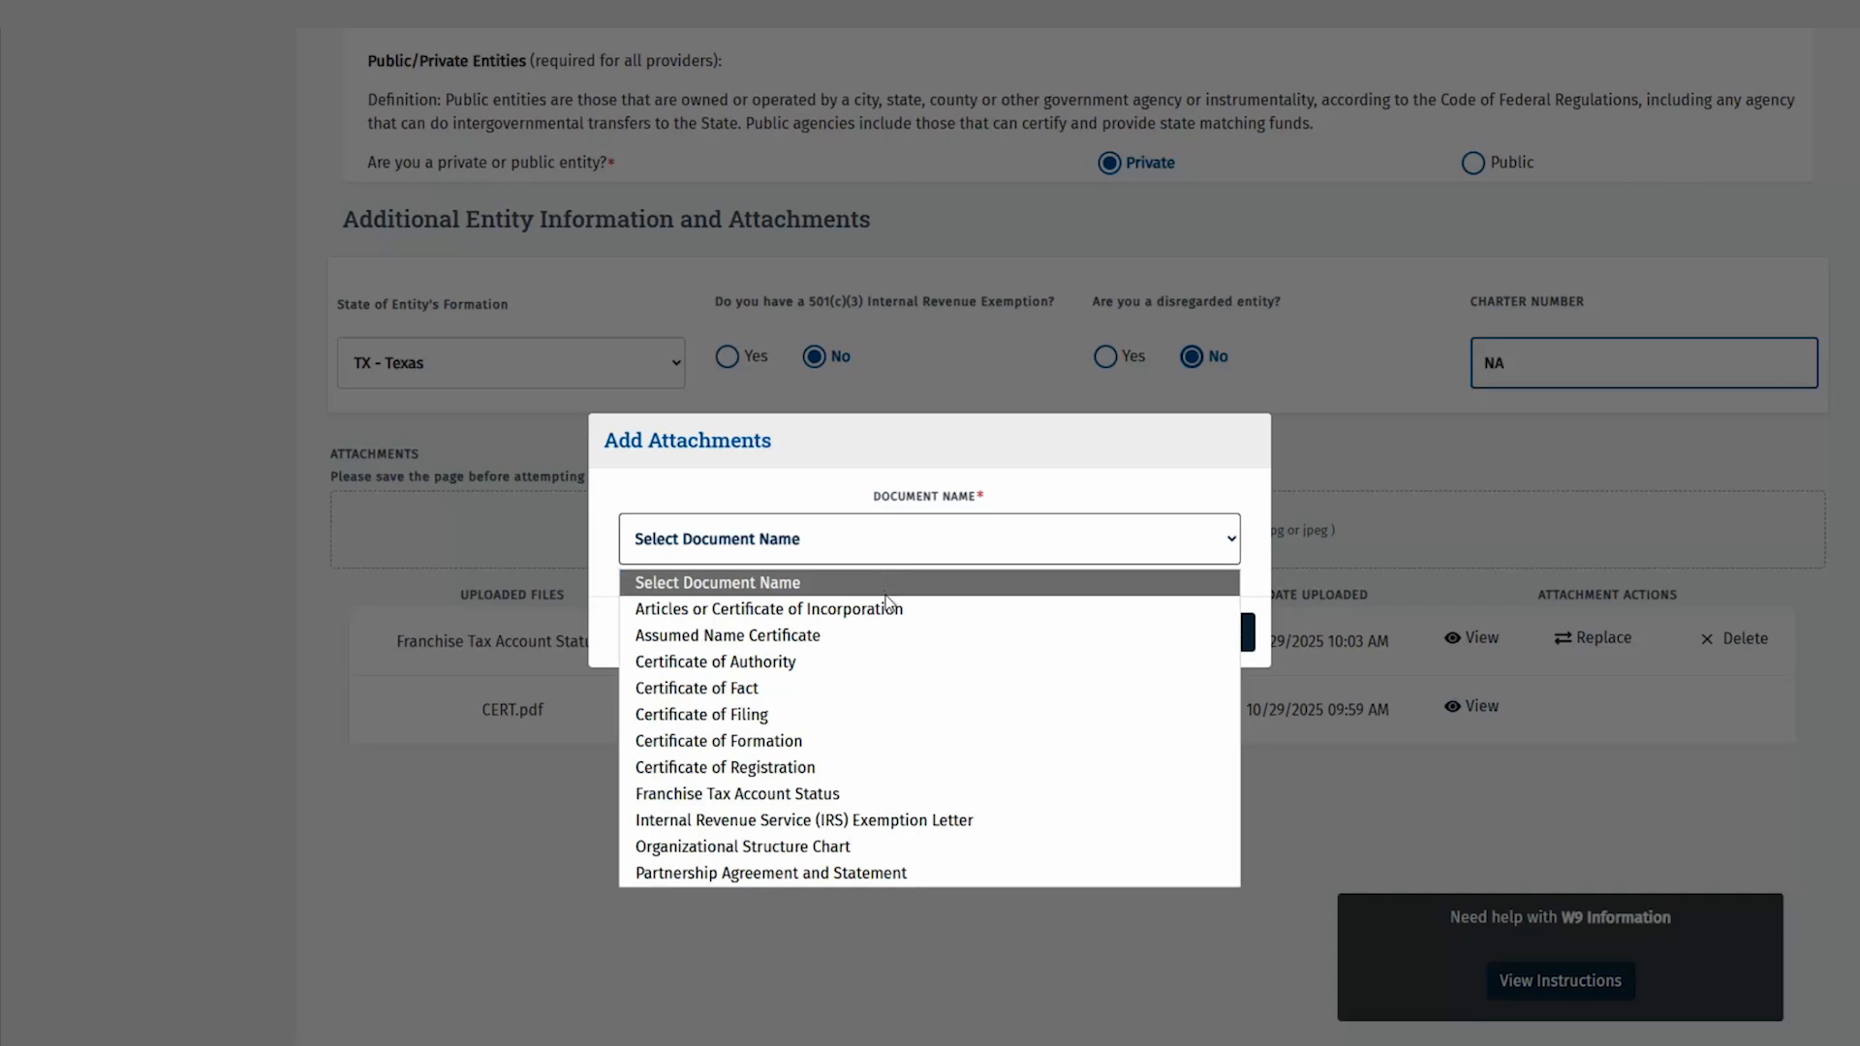
{"action": "left_click", "coordinate": [893, 637]}
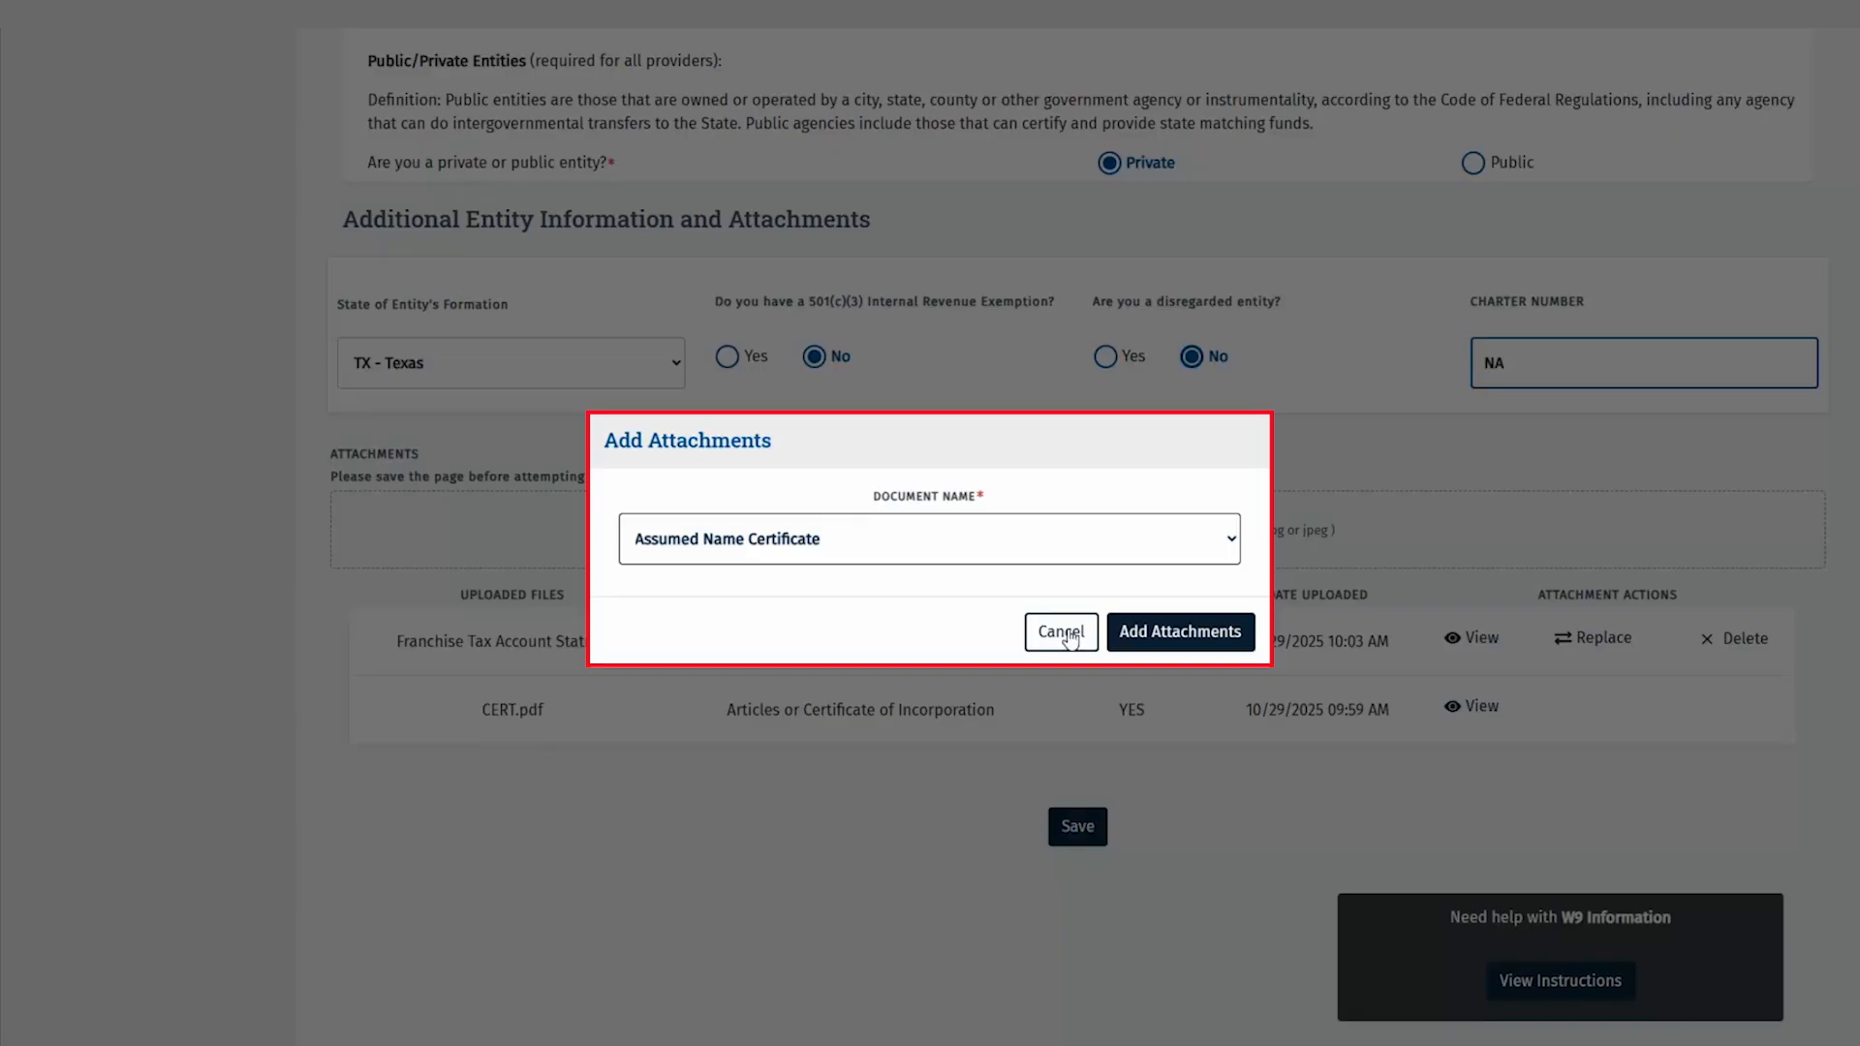
{"action": "left_click", "coordinate": [1155, 632]}
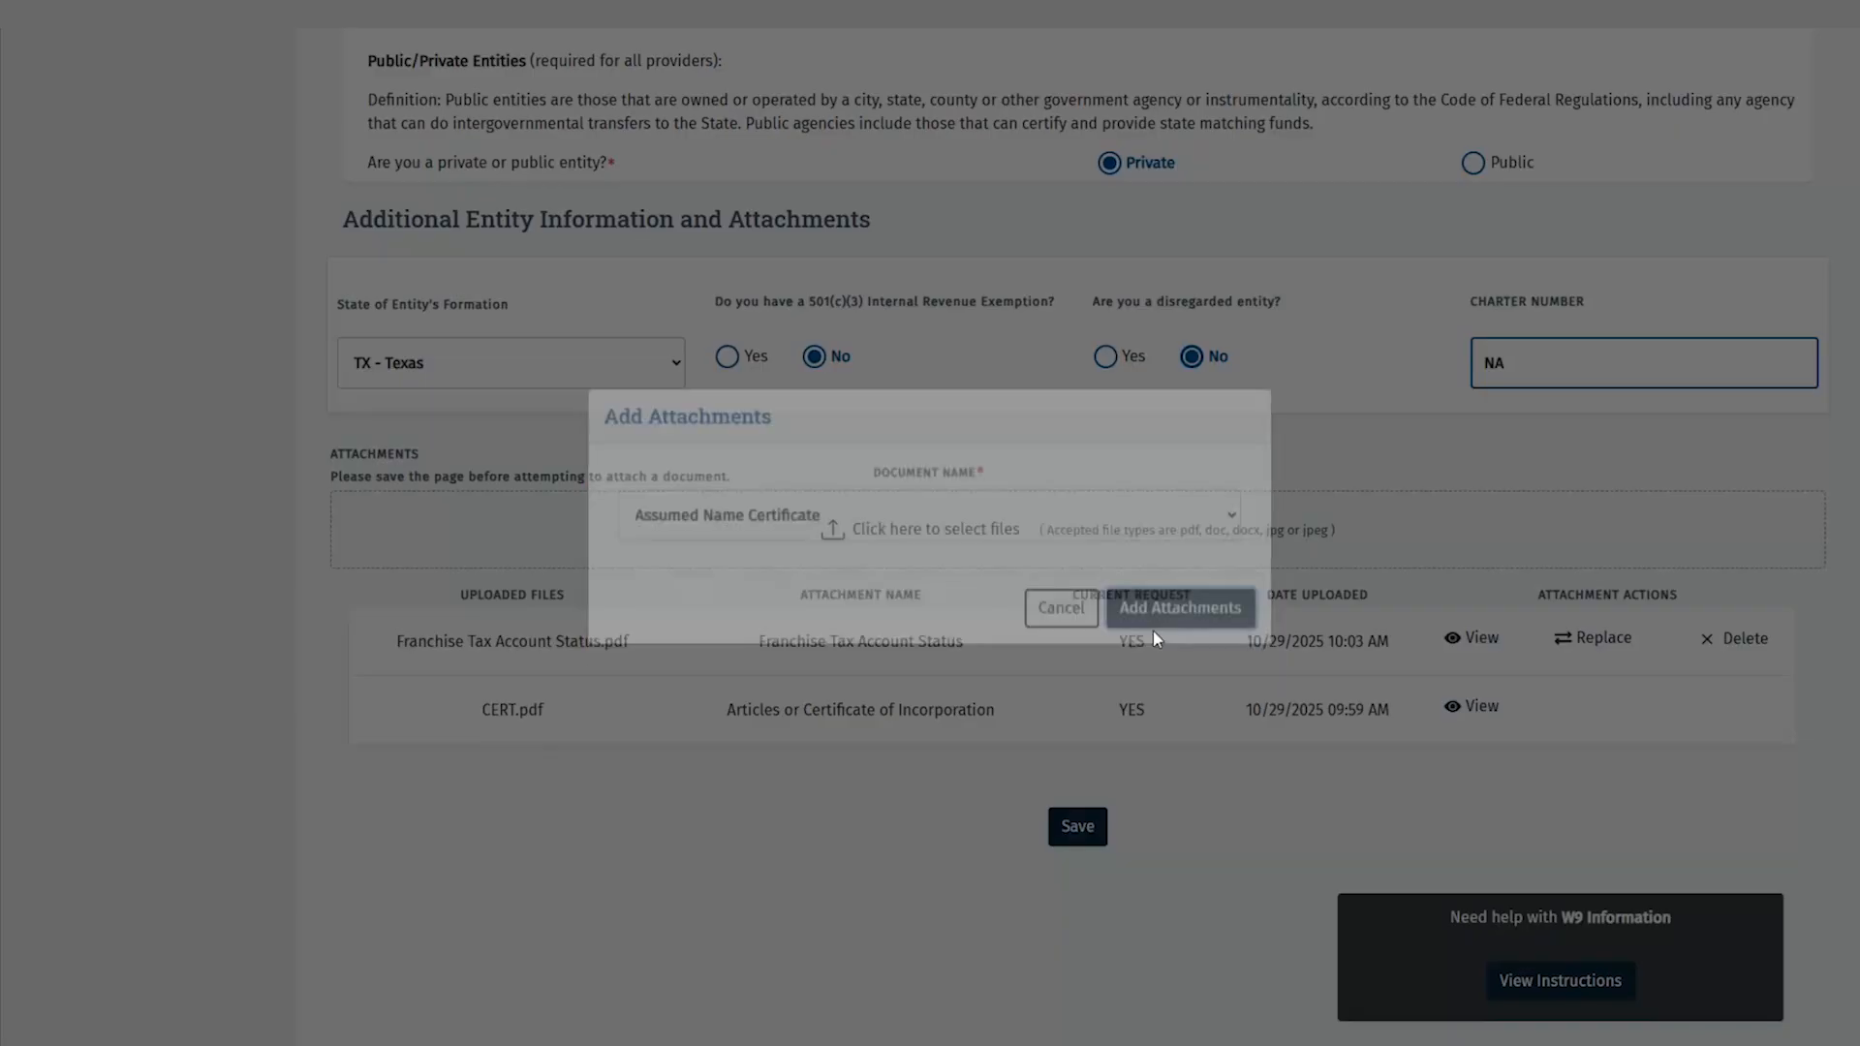
{"action": "left_click", "coordinate": [291, 170]}
{"action": "left_click", "coordinate": [771, 576]}
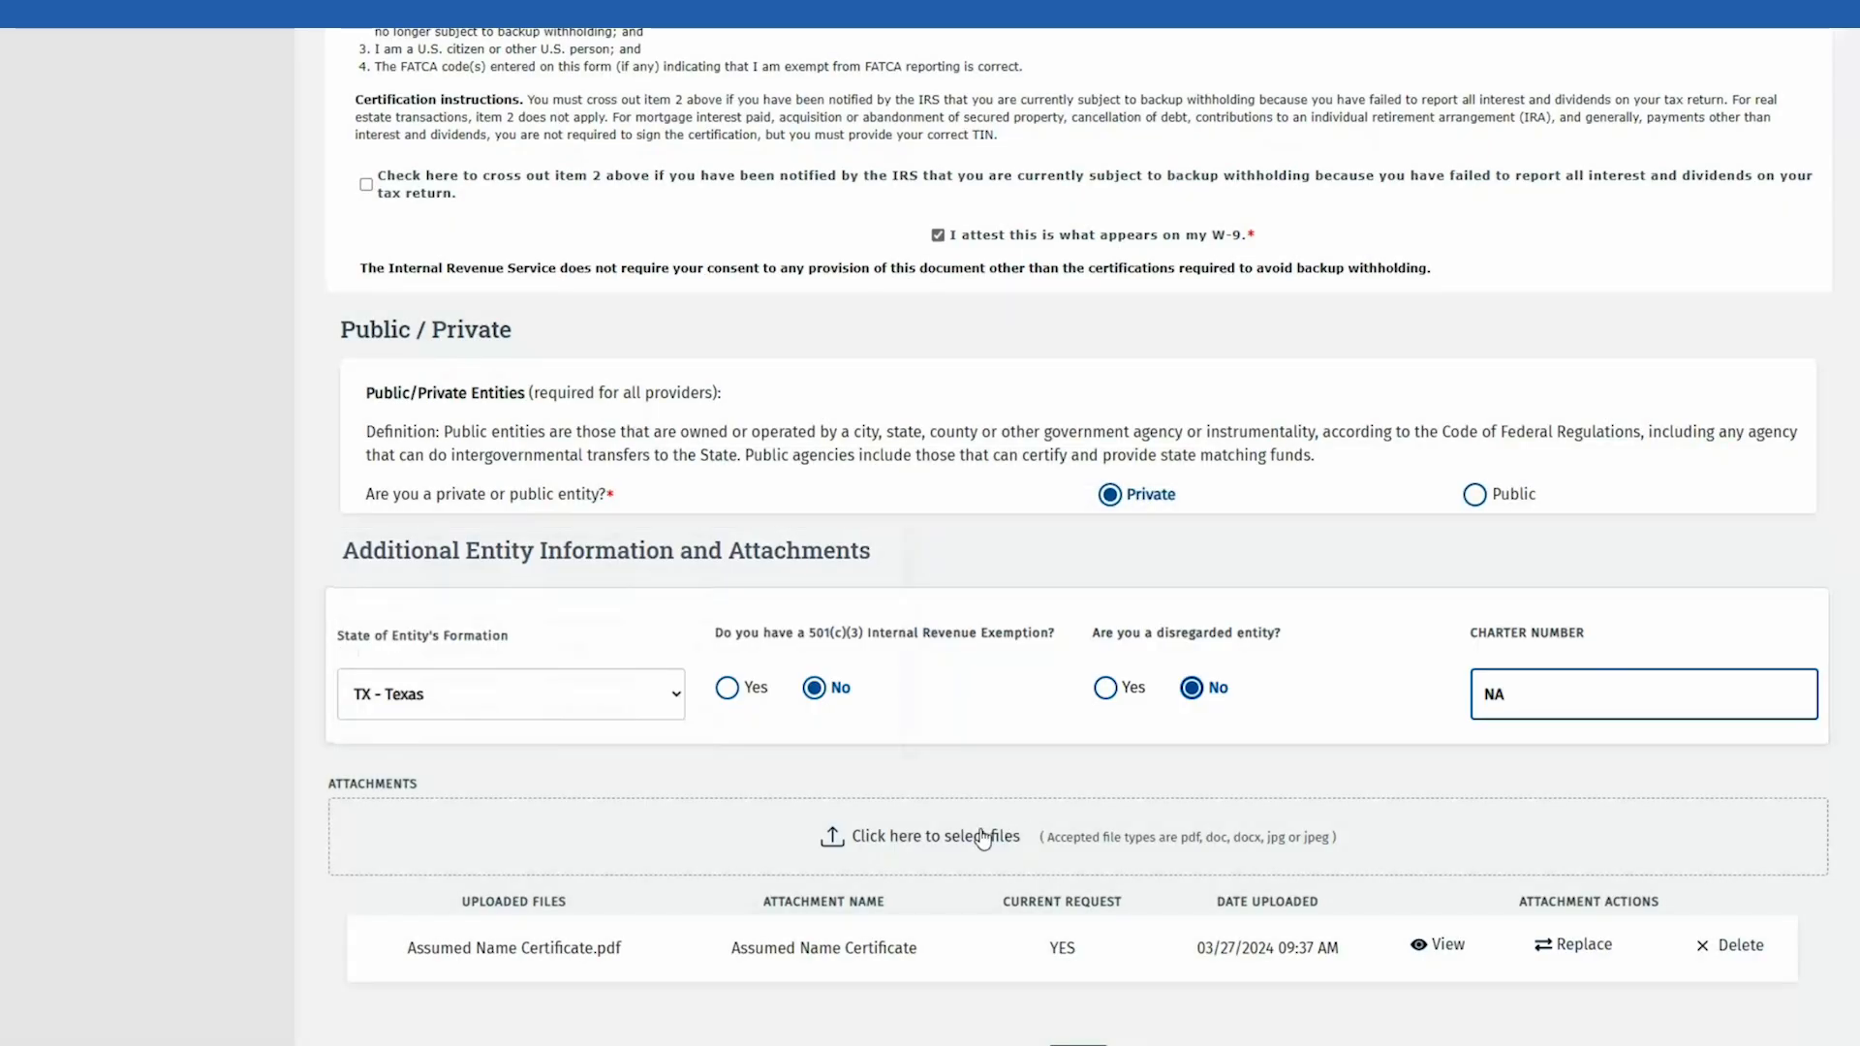
Step: Attach the certificate of fact file as the Certificate of Filing document
{"action": "left_click", "coordinate": [984, 839]}
{"action": "left_click", "coordinate": [828, 554]}
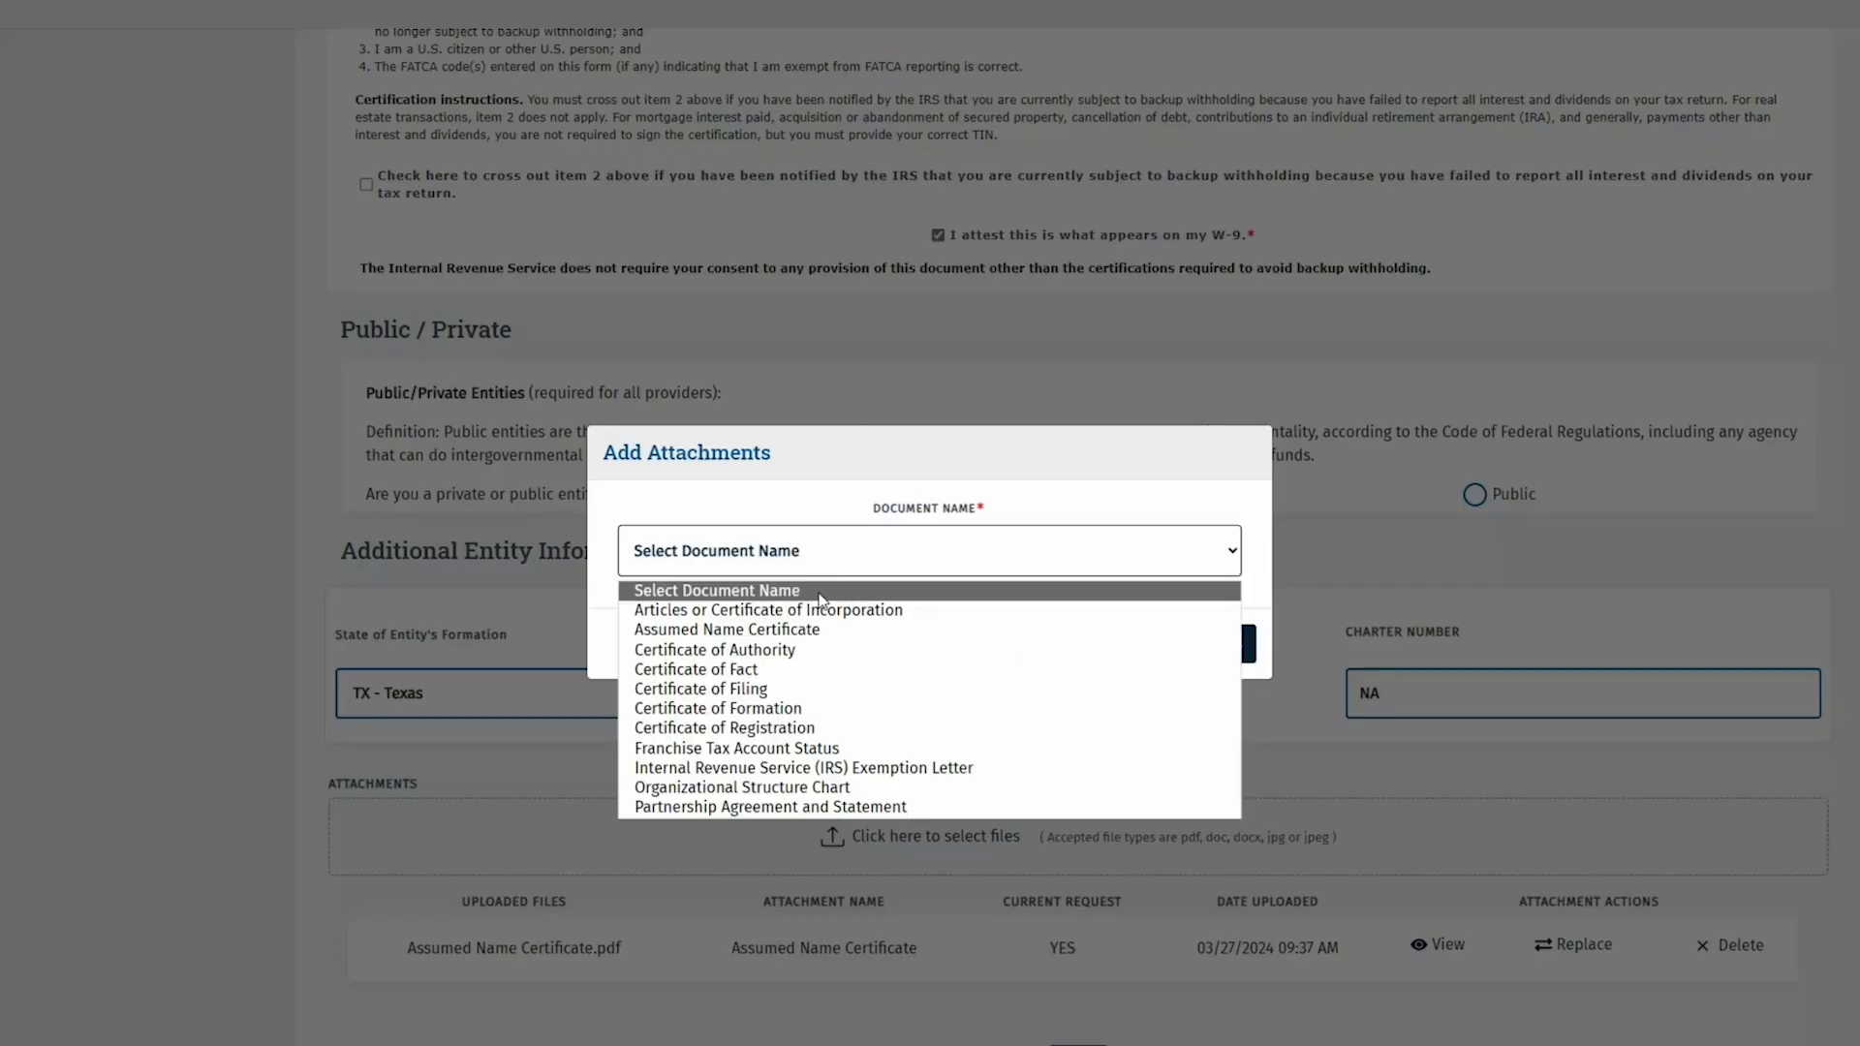
{"action": "left_click", "coordinate": [816, 689]}
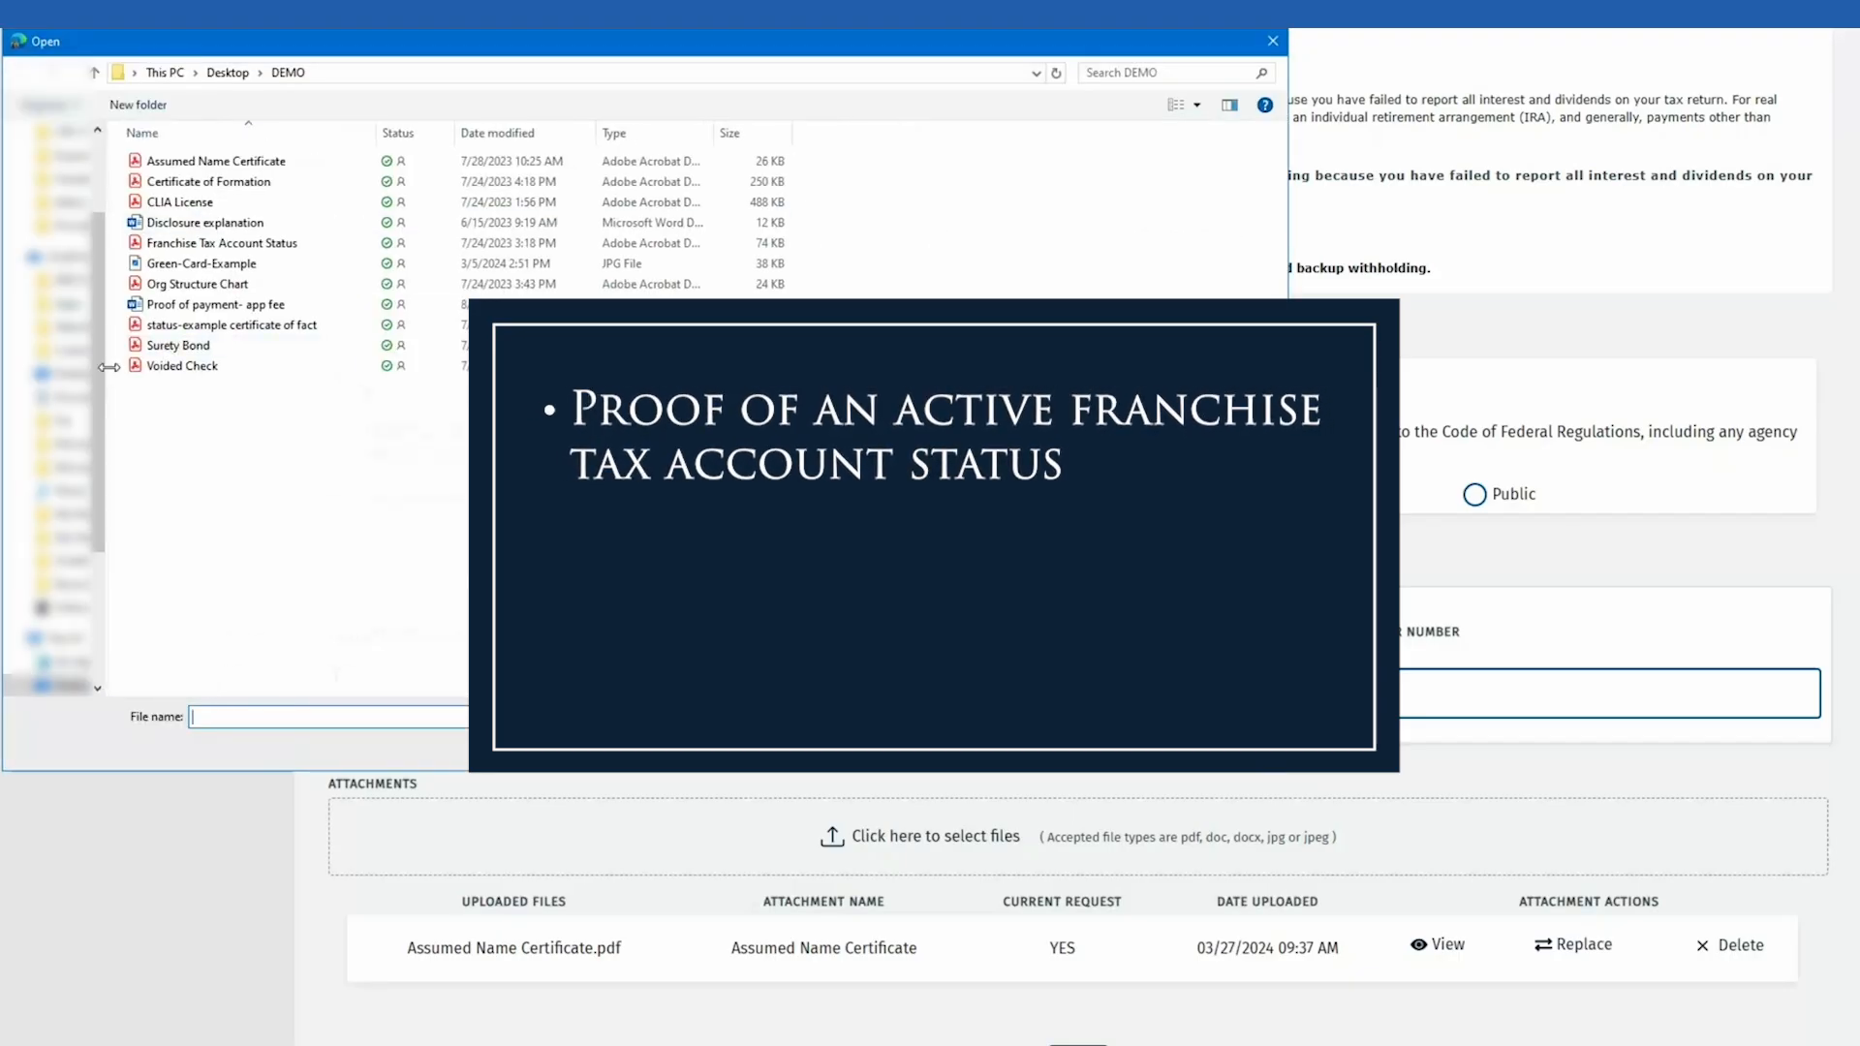
{"action": "left_click", "coordinate": [208, 181]}
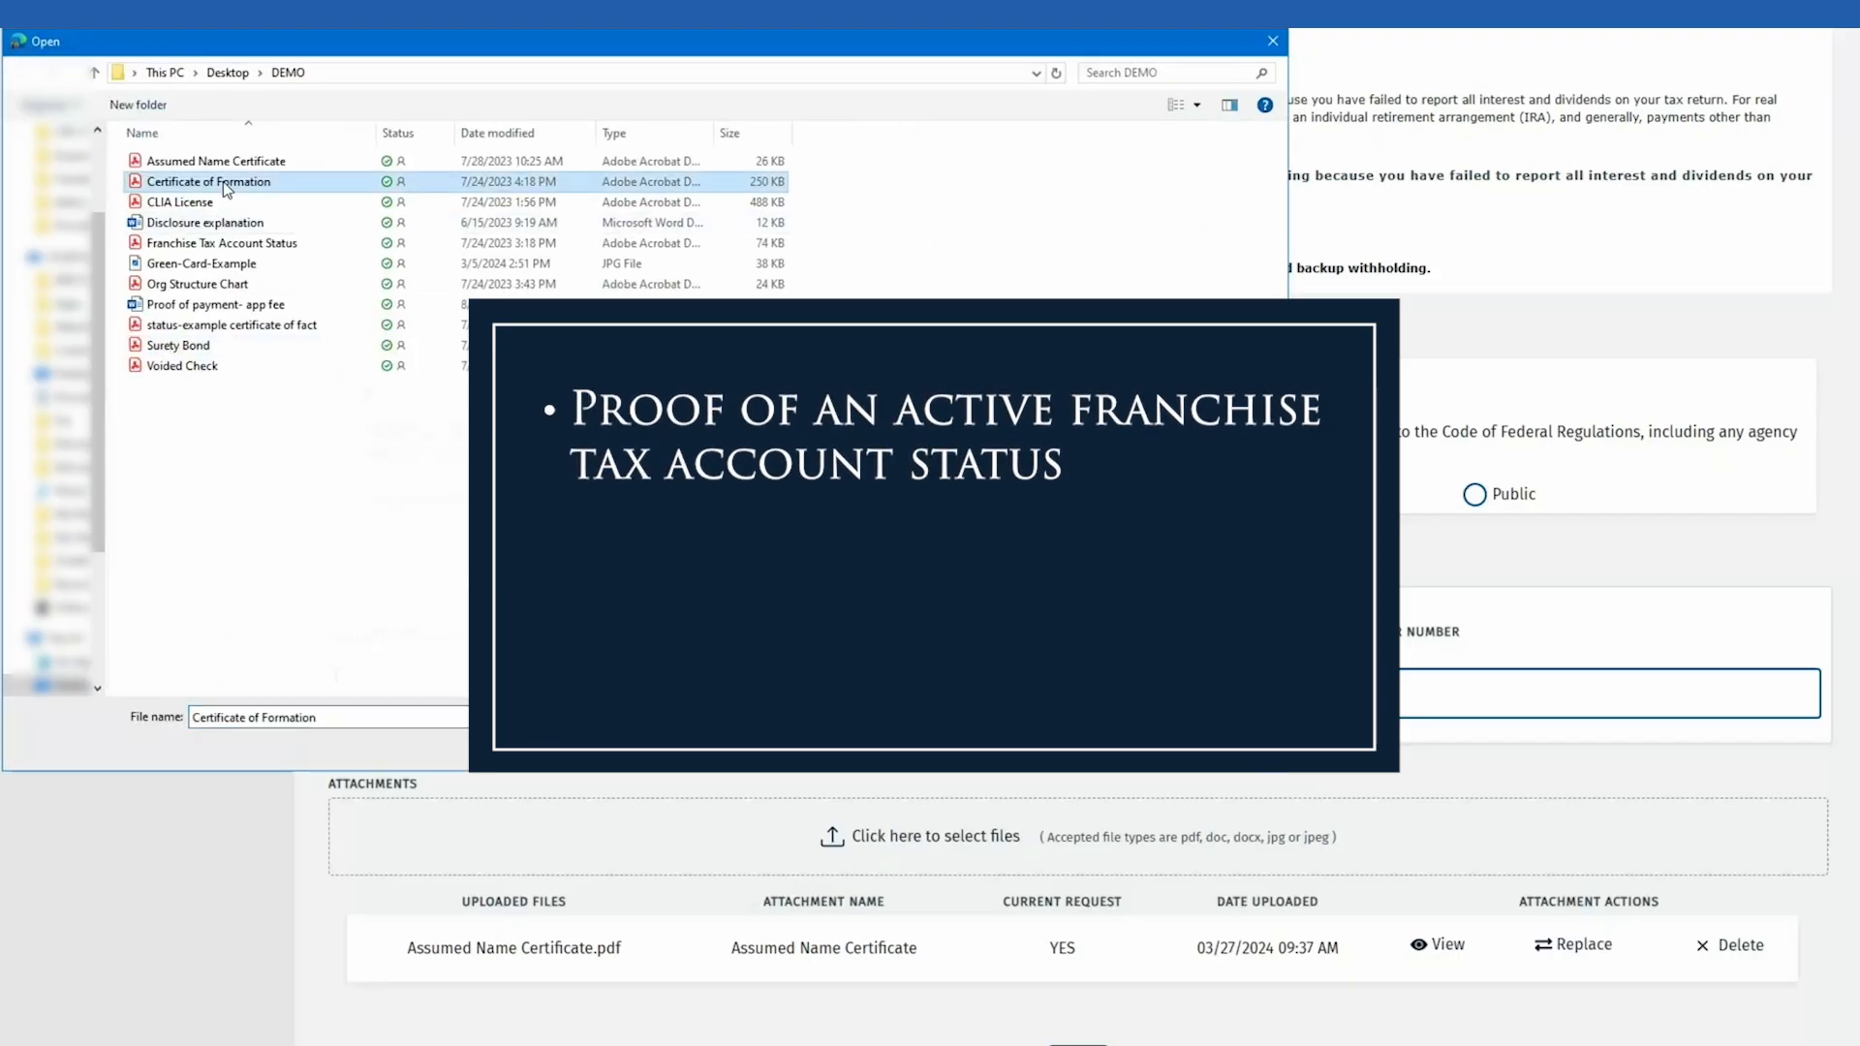
{"action": "left_click", "coordinate": [296, 309]}
{"action": "left_click", "coordinate": [296, 324]}
{"action": "left_click", "coordinate": [1107, 749]}
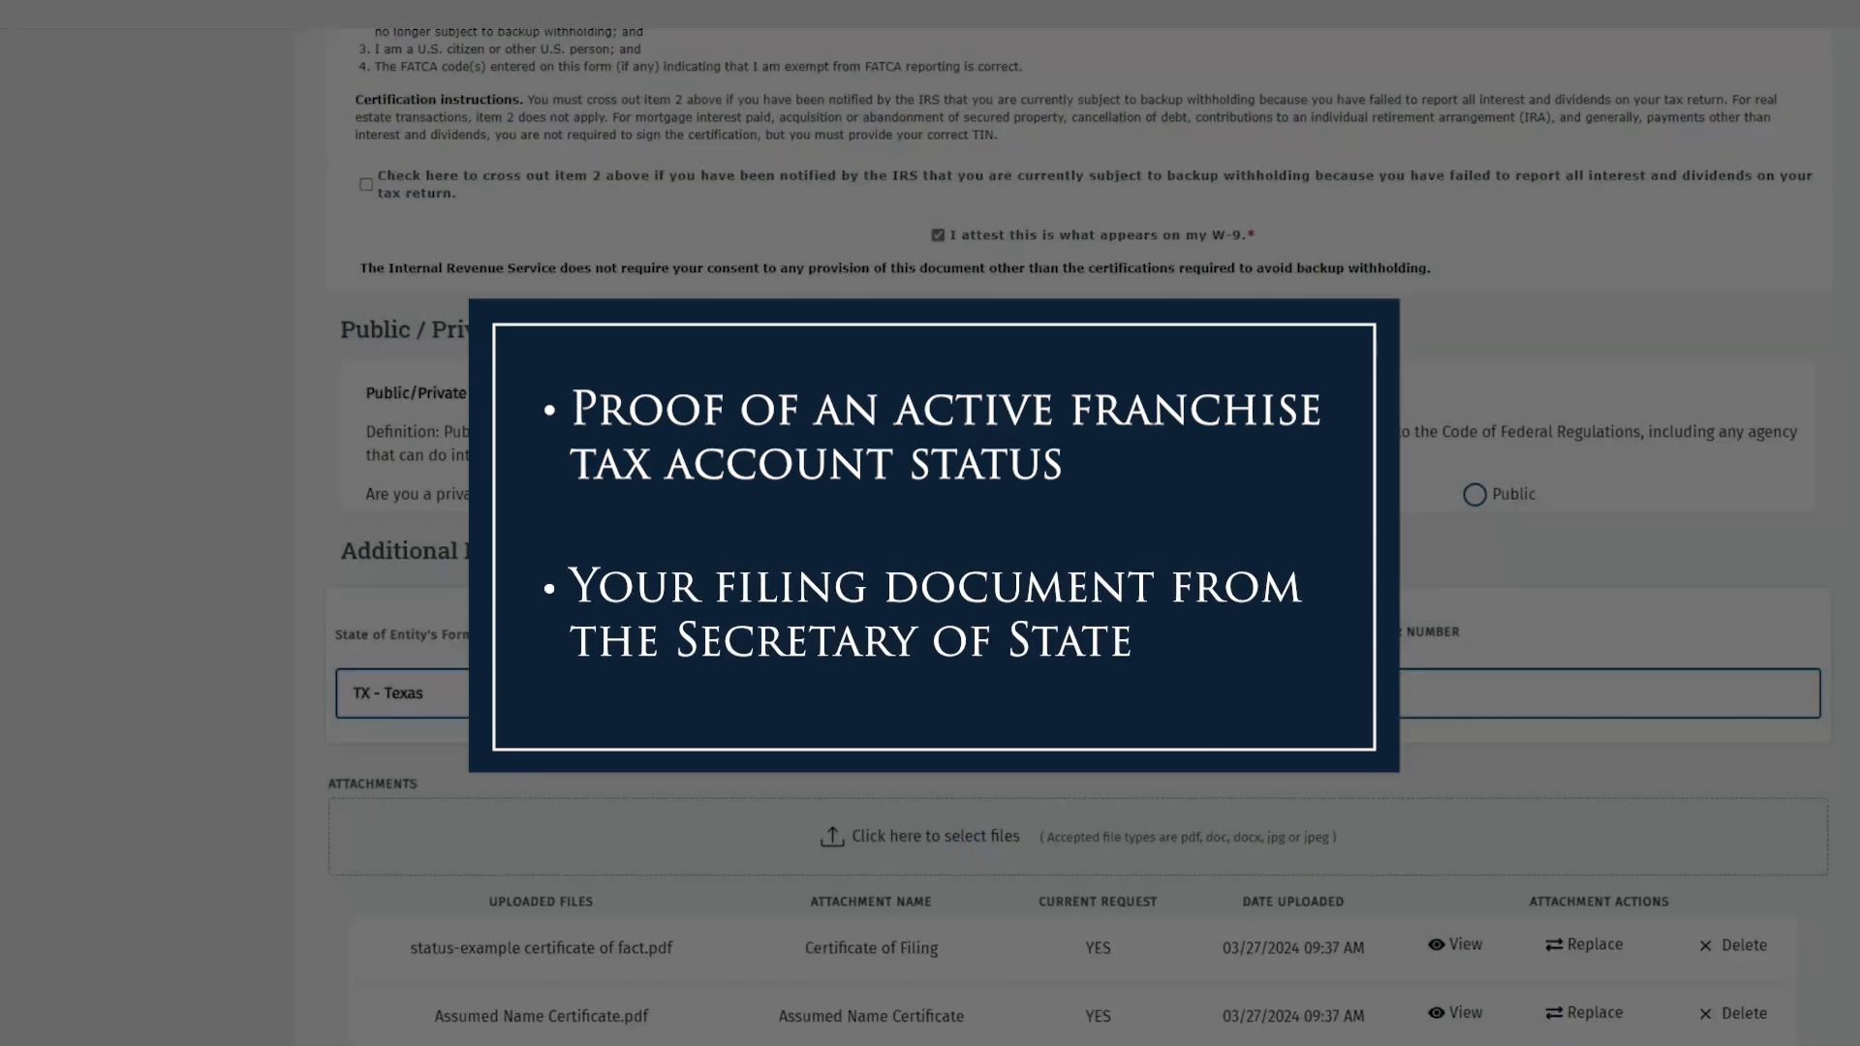
Step: Upload the franchise tax account status file and save the entity information
{"action": "left_click", "coordinate": [930, 836]}
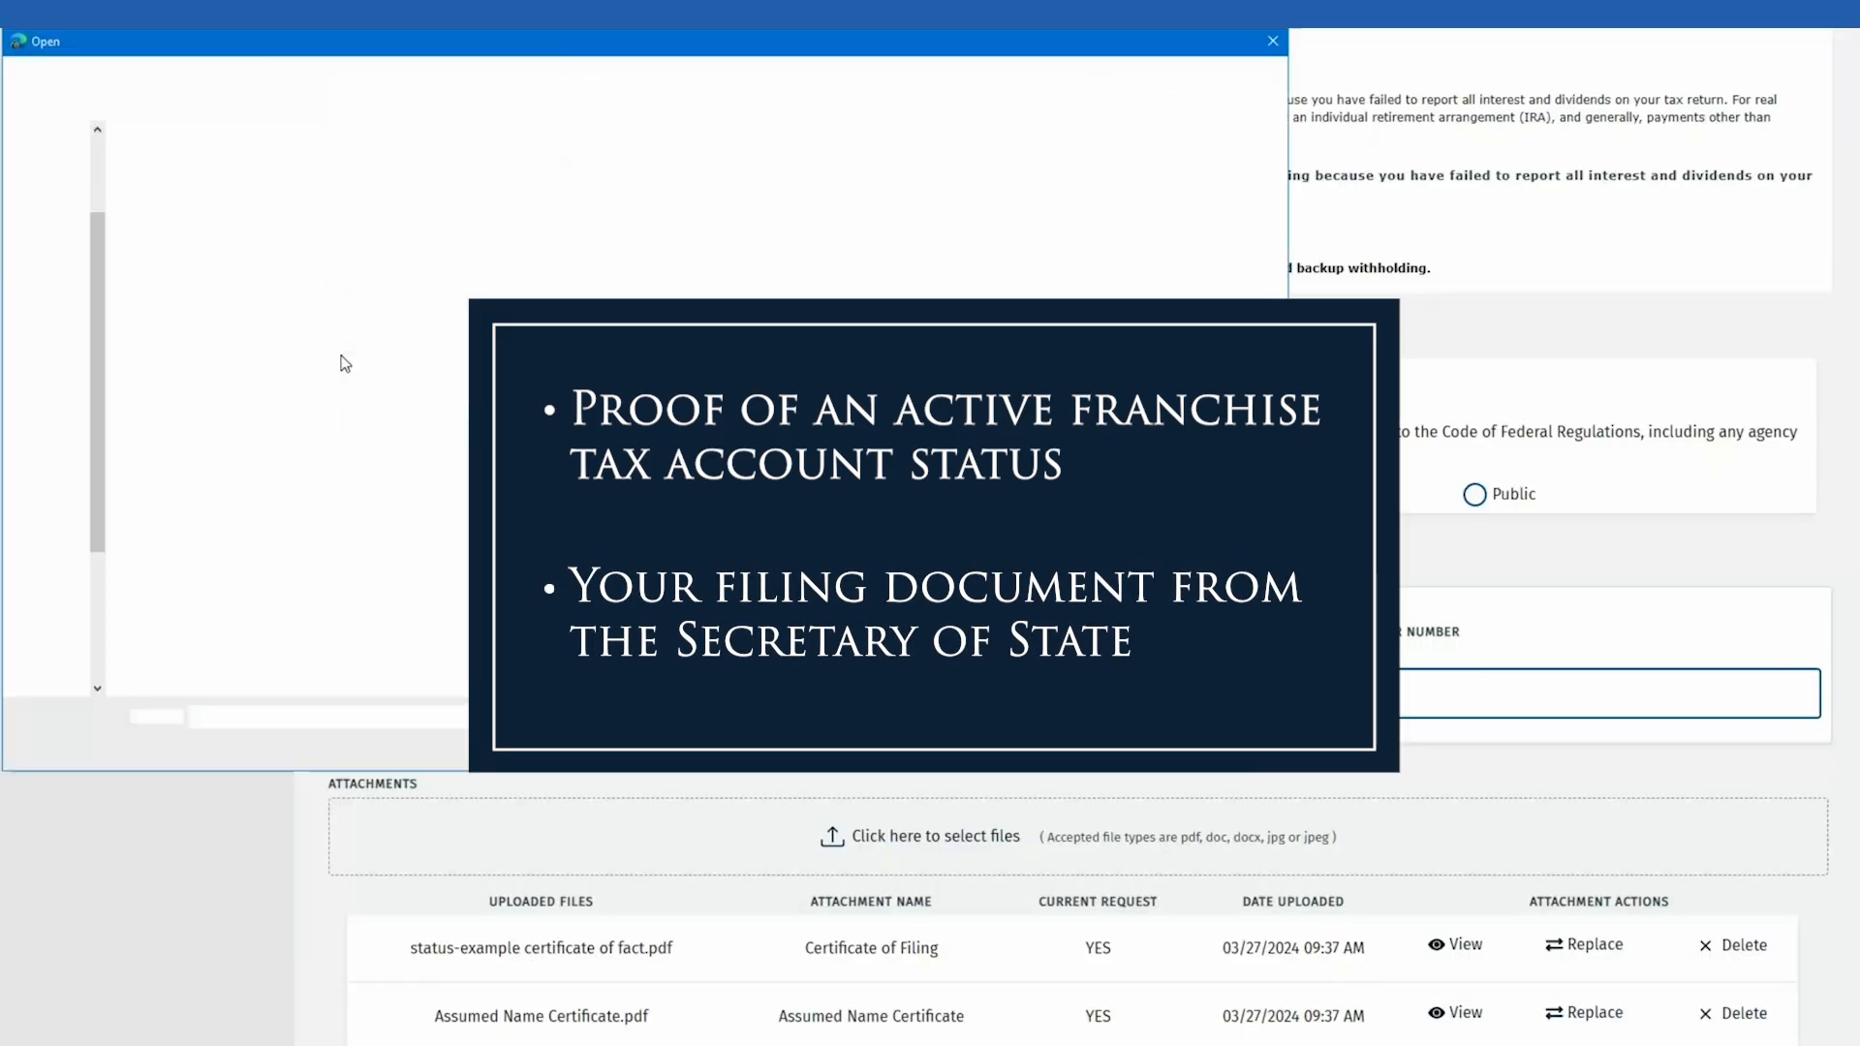
{"action": "left_click", "coordinate": [297, 288]}
{"action": "left_click", "coordinate": [1106, 748]}
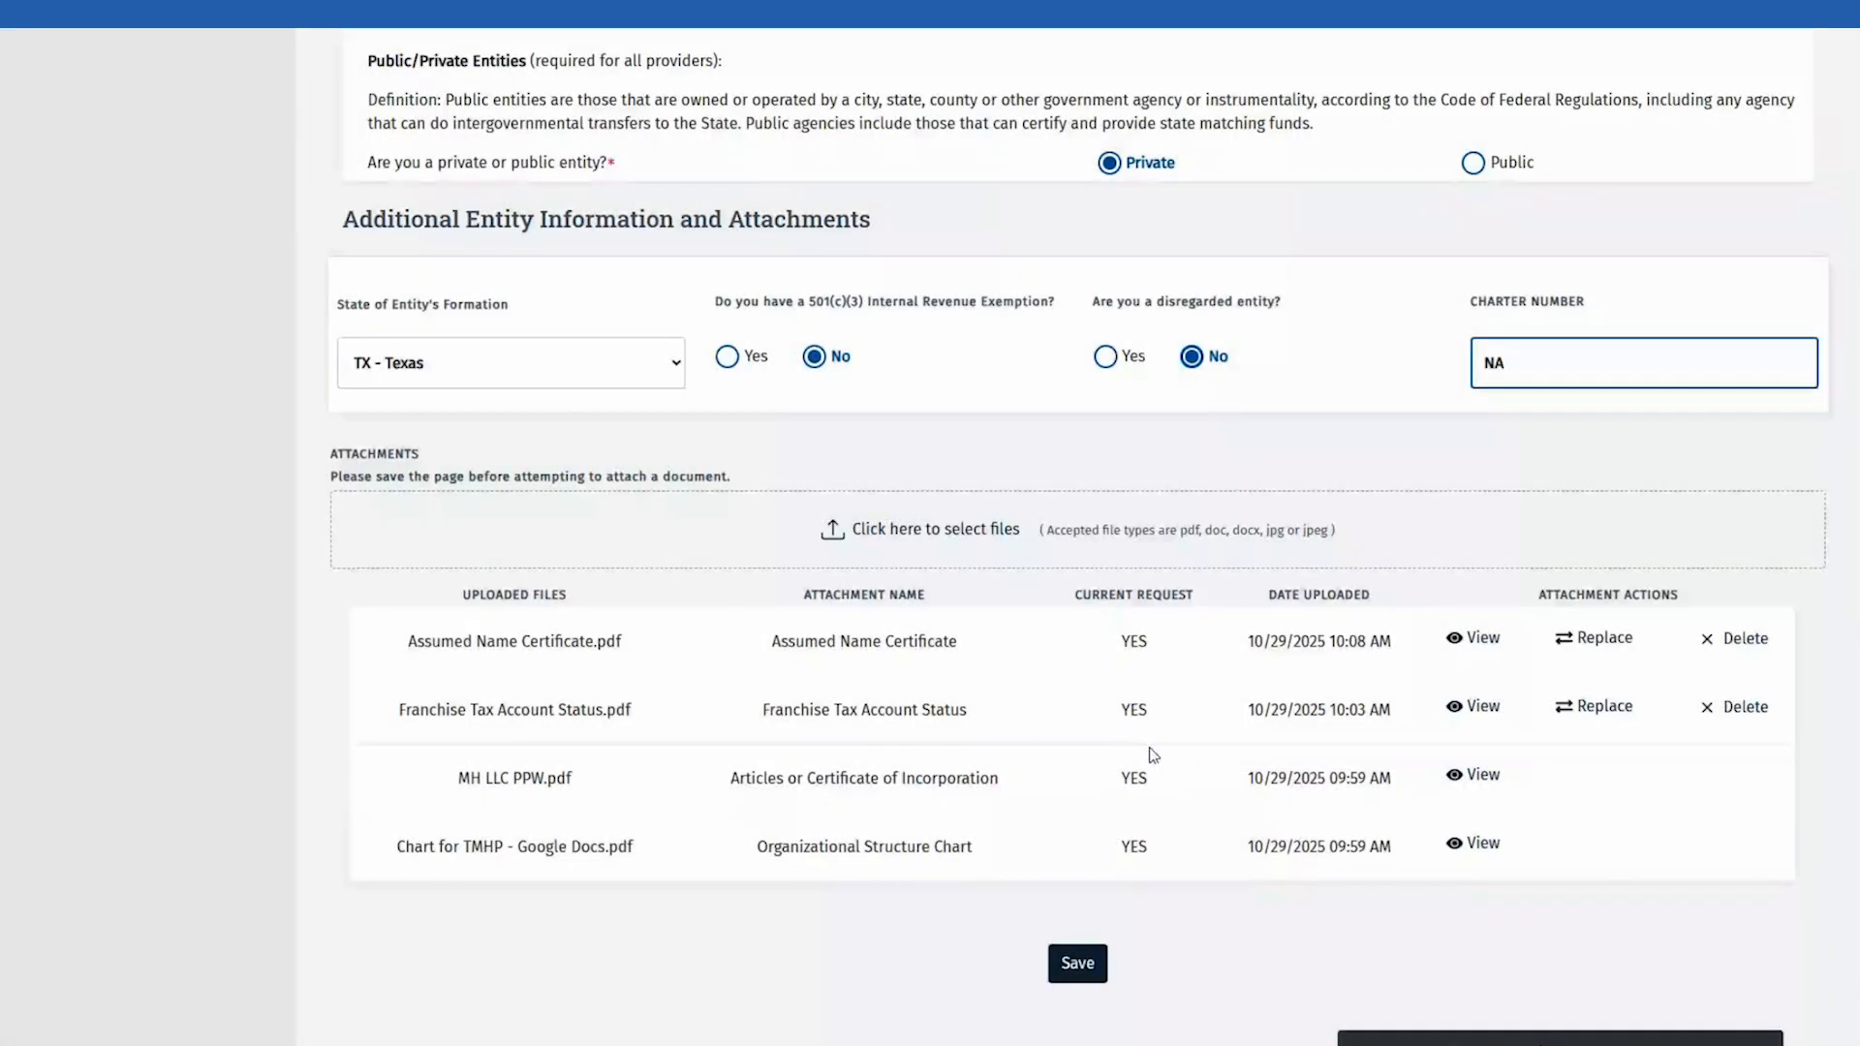
{"action": "left_click", "coordinate": [1077, 963]}
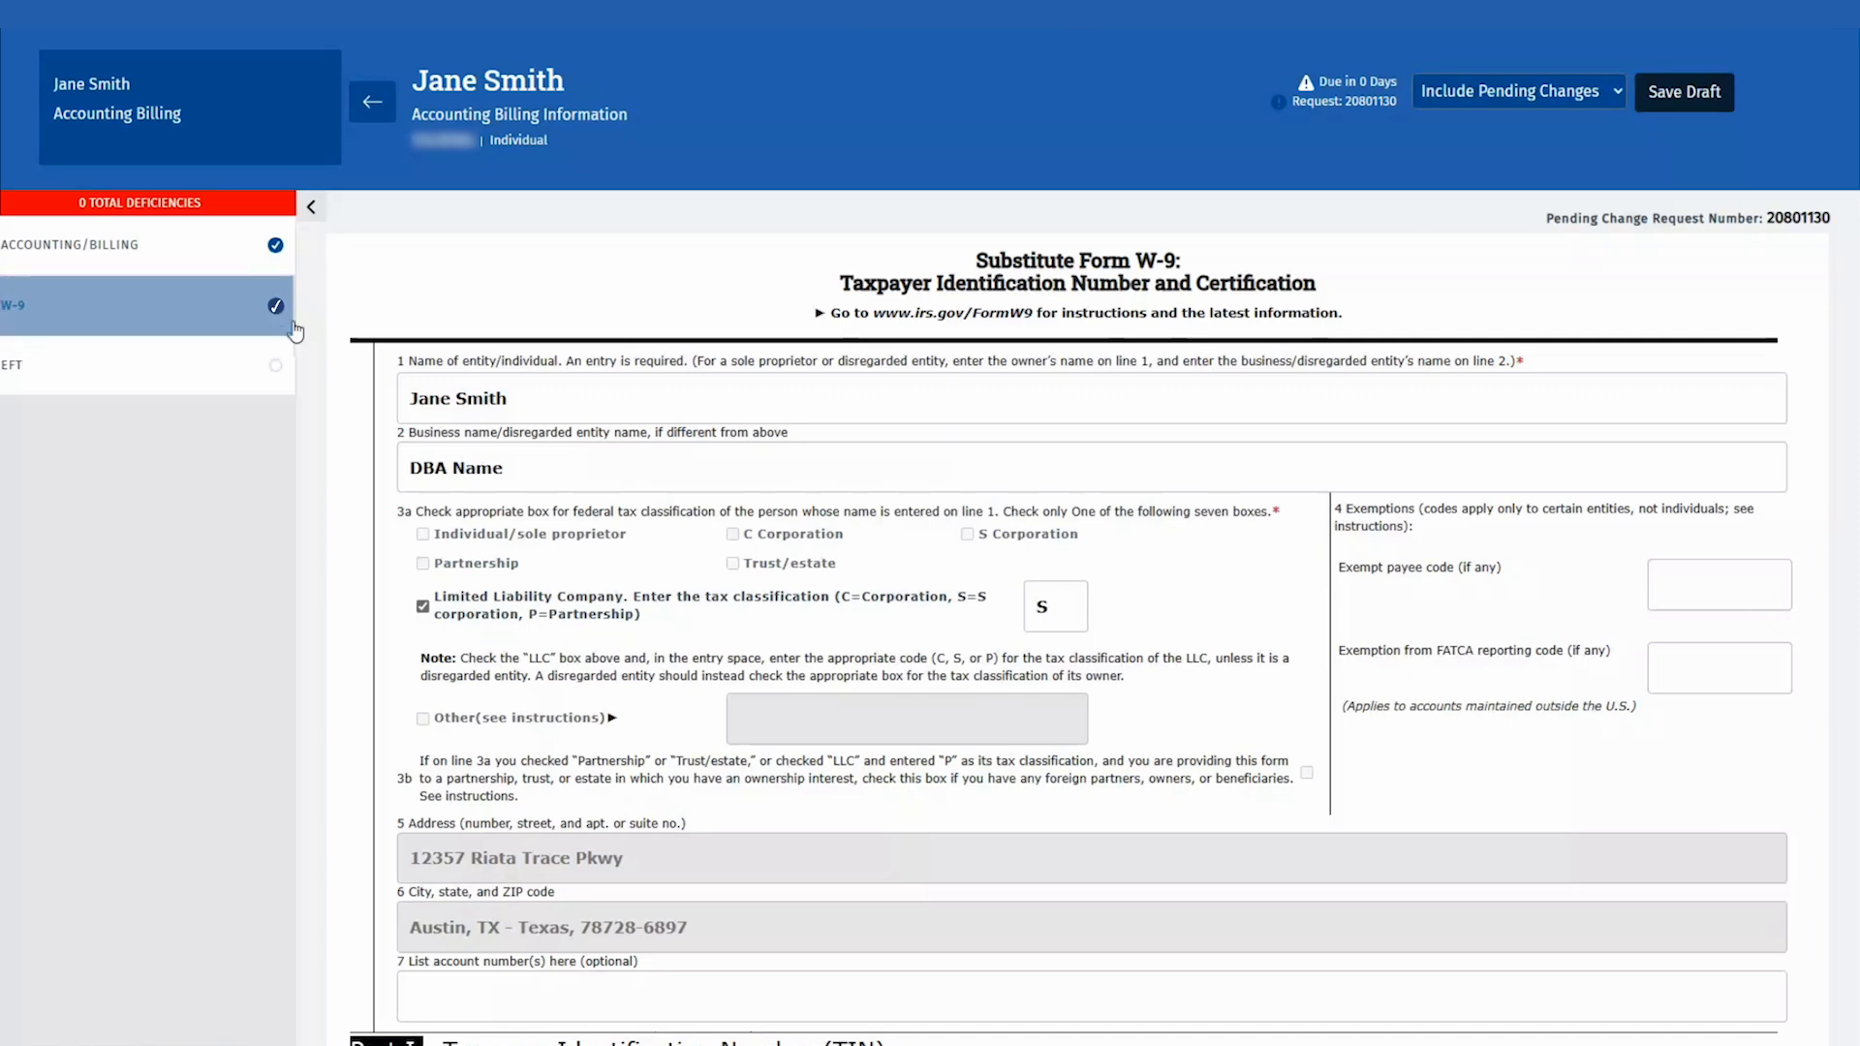
Step: Open the EFT section, ticking and then clearing the EFT program opt-out box
{"action": "left_click", "coordinate": [157, 355]}
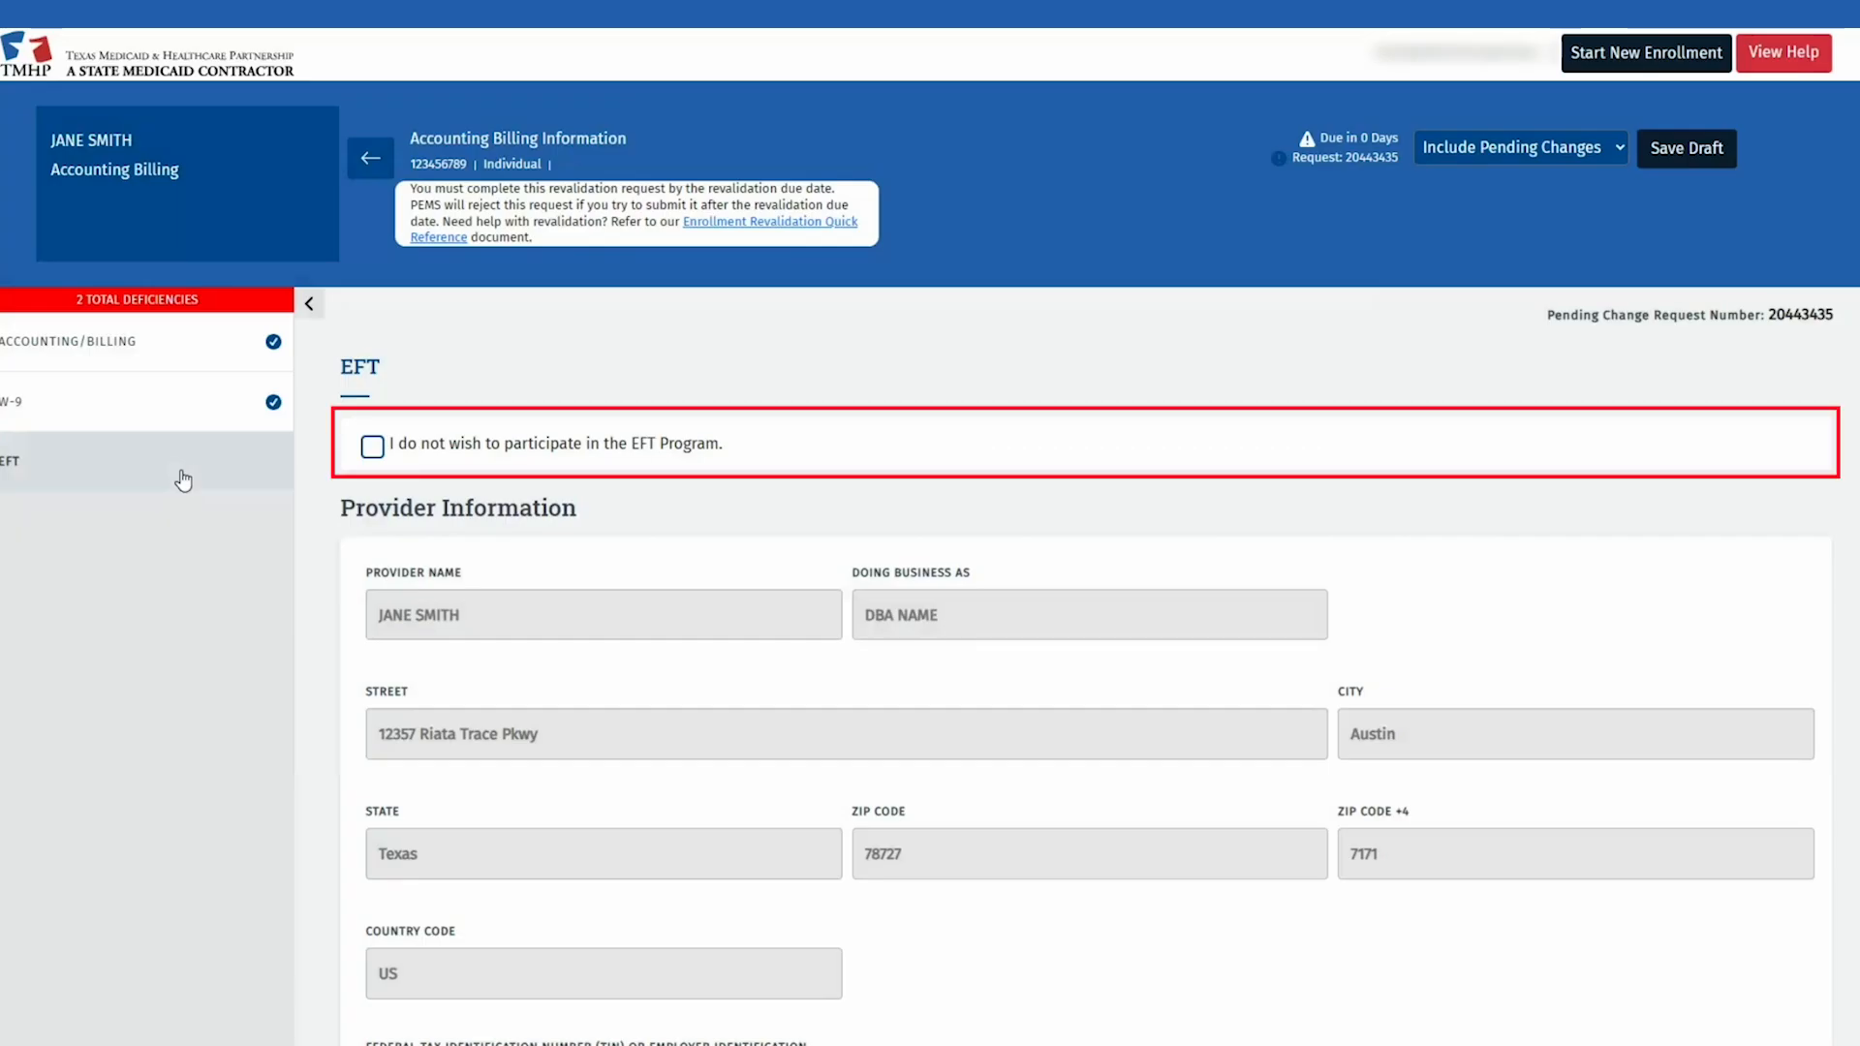
{"action": "left_click", "coordinate": [372, 447]}
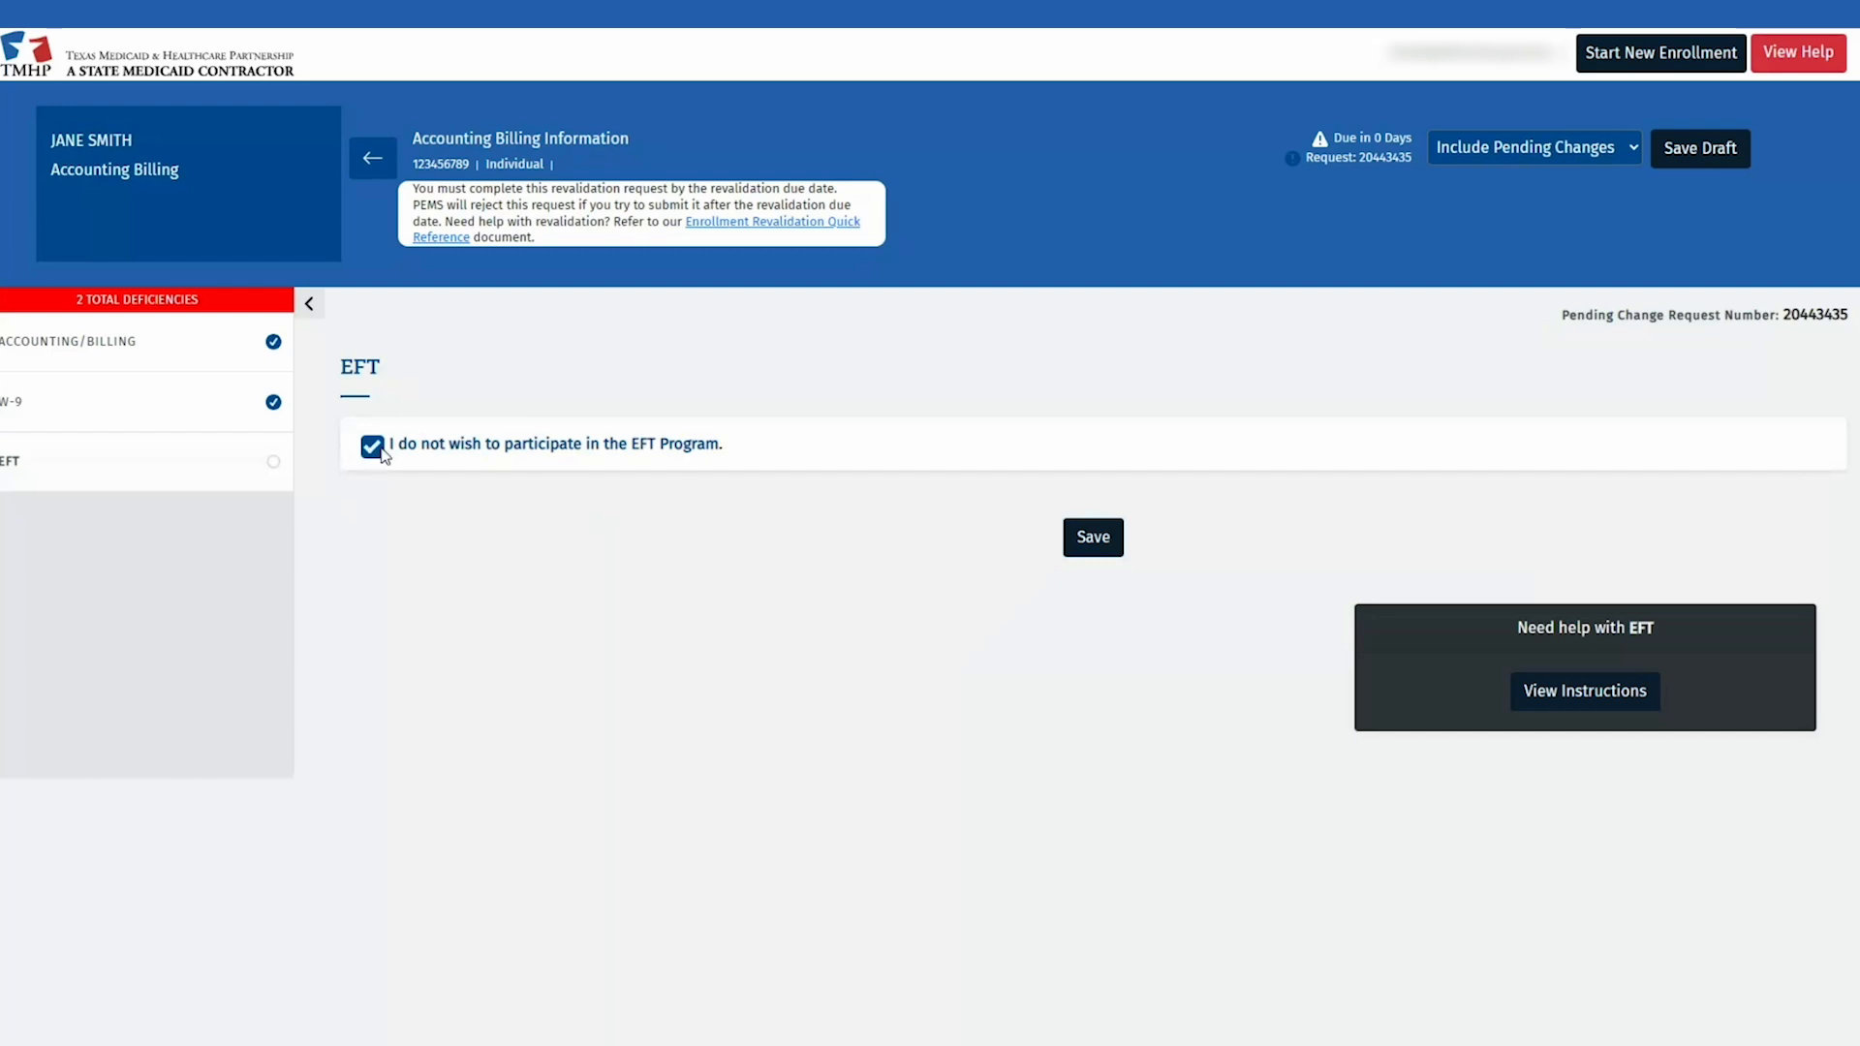
{"action": "left_click", "coordinate": [381, 452]}
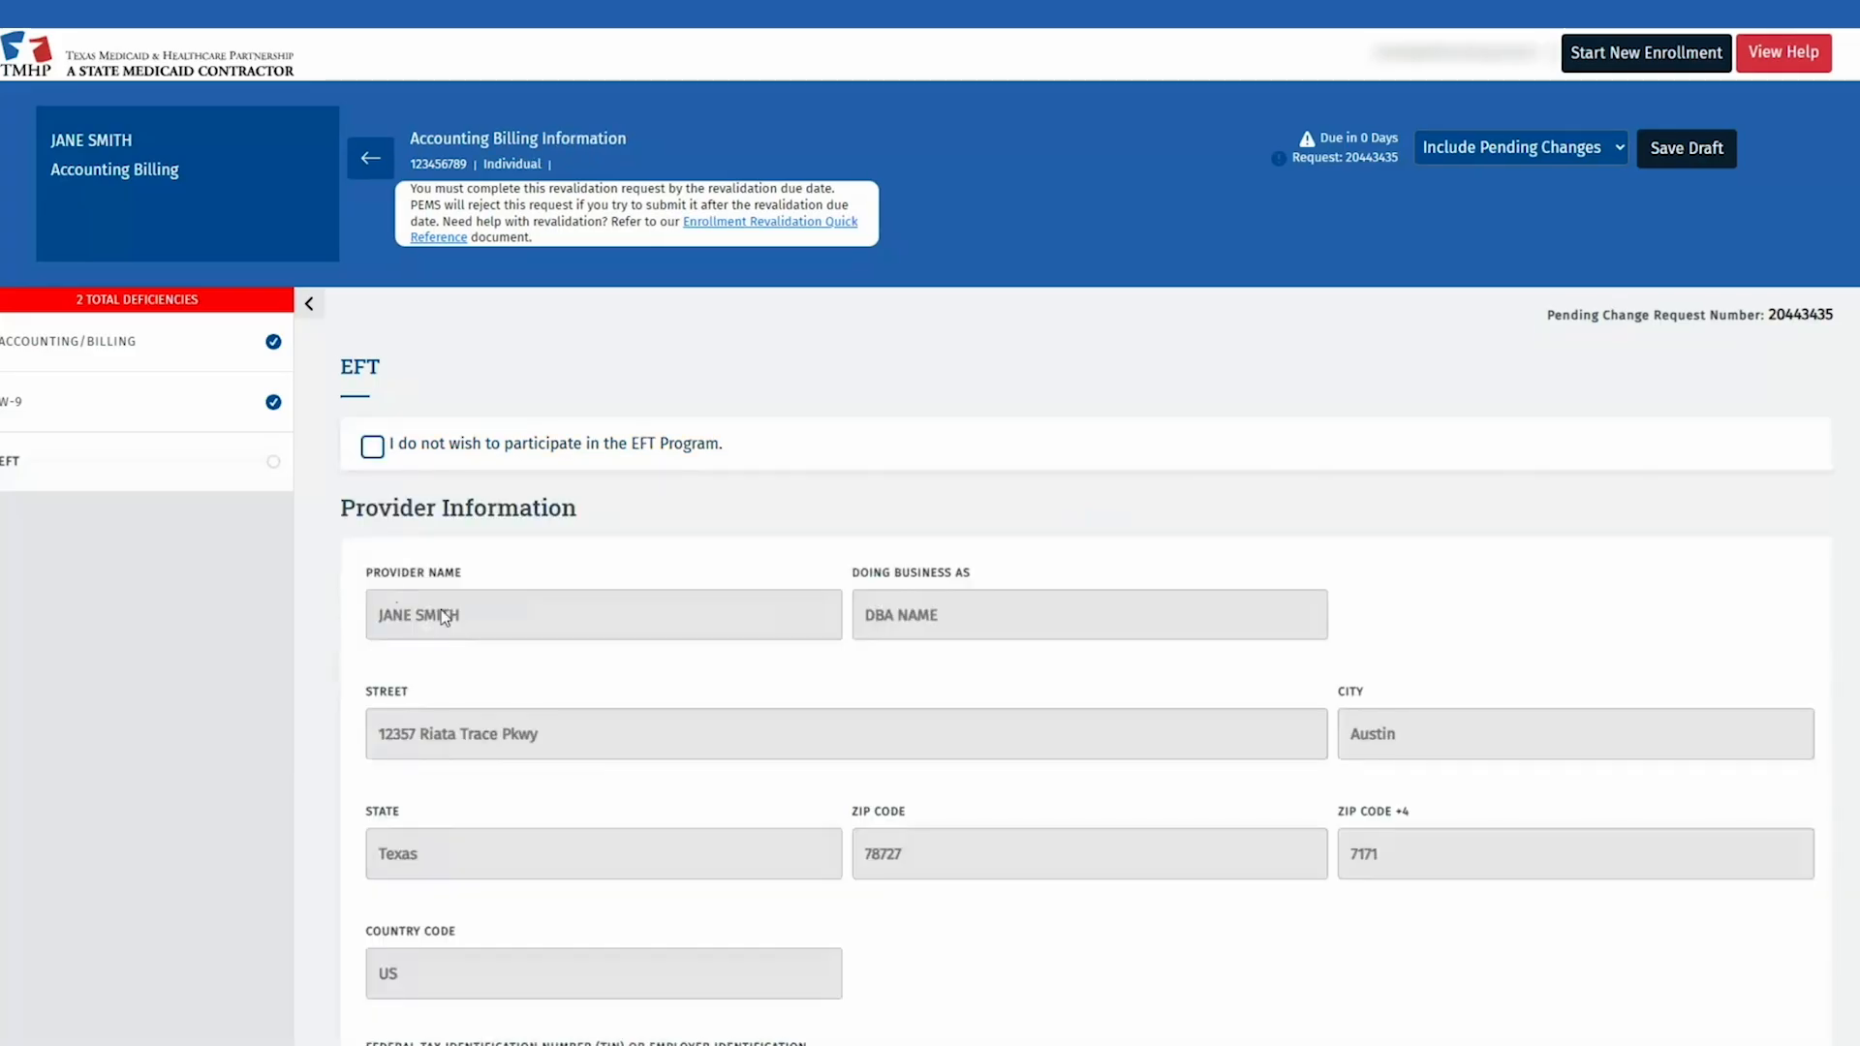
Step: Enter the provider contact's full name, e-mail address and phone number
{"action": "scroll", "coordinate": [881, 630], "scroll_direction": "down", "scroll_amount": 5}
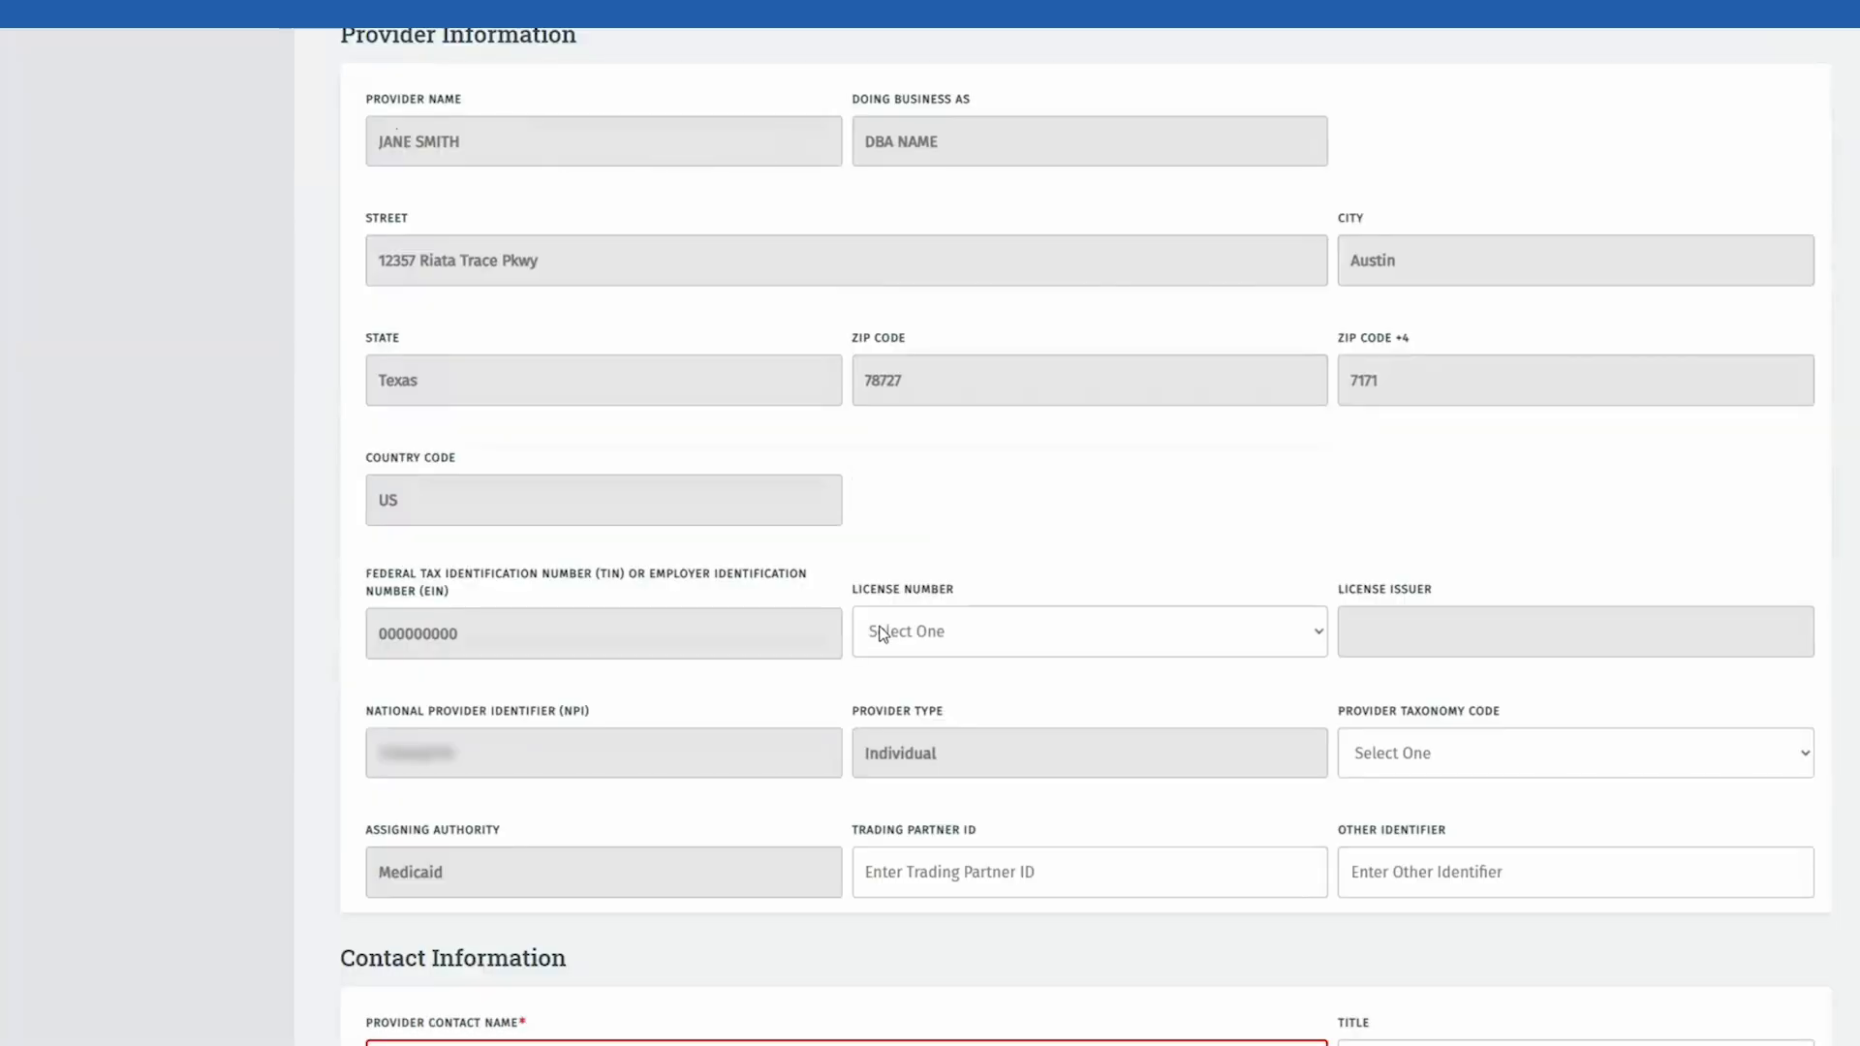
{"action": "scroll", "coordinate": [881, 632], "scroll_direction": "down", "scroll_amount": 5}
{"action": "left_click", "coordinate": [712, 600]}
{"action": "type", "text": "JANE SMITH"}
{"action": "key", "text": "Tab"}
{"action": "type", "text": "NAME@EMAIL.C"}
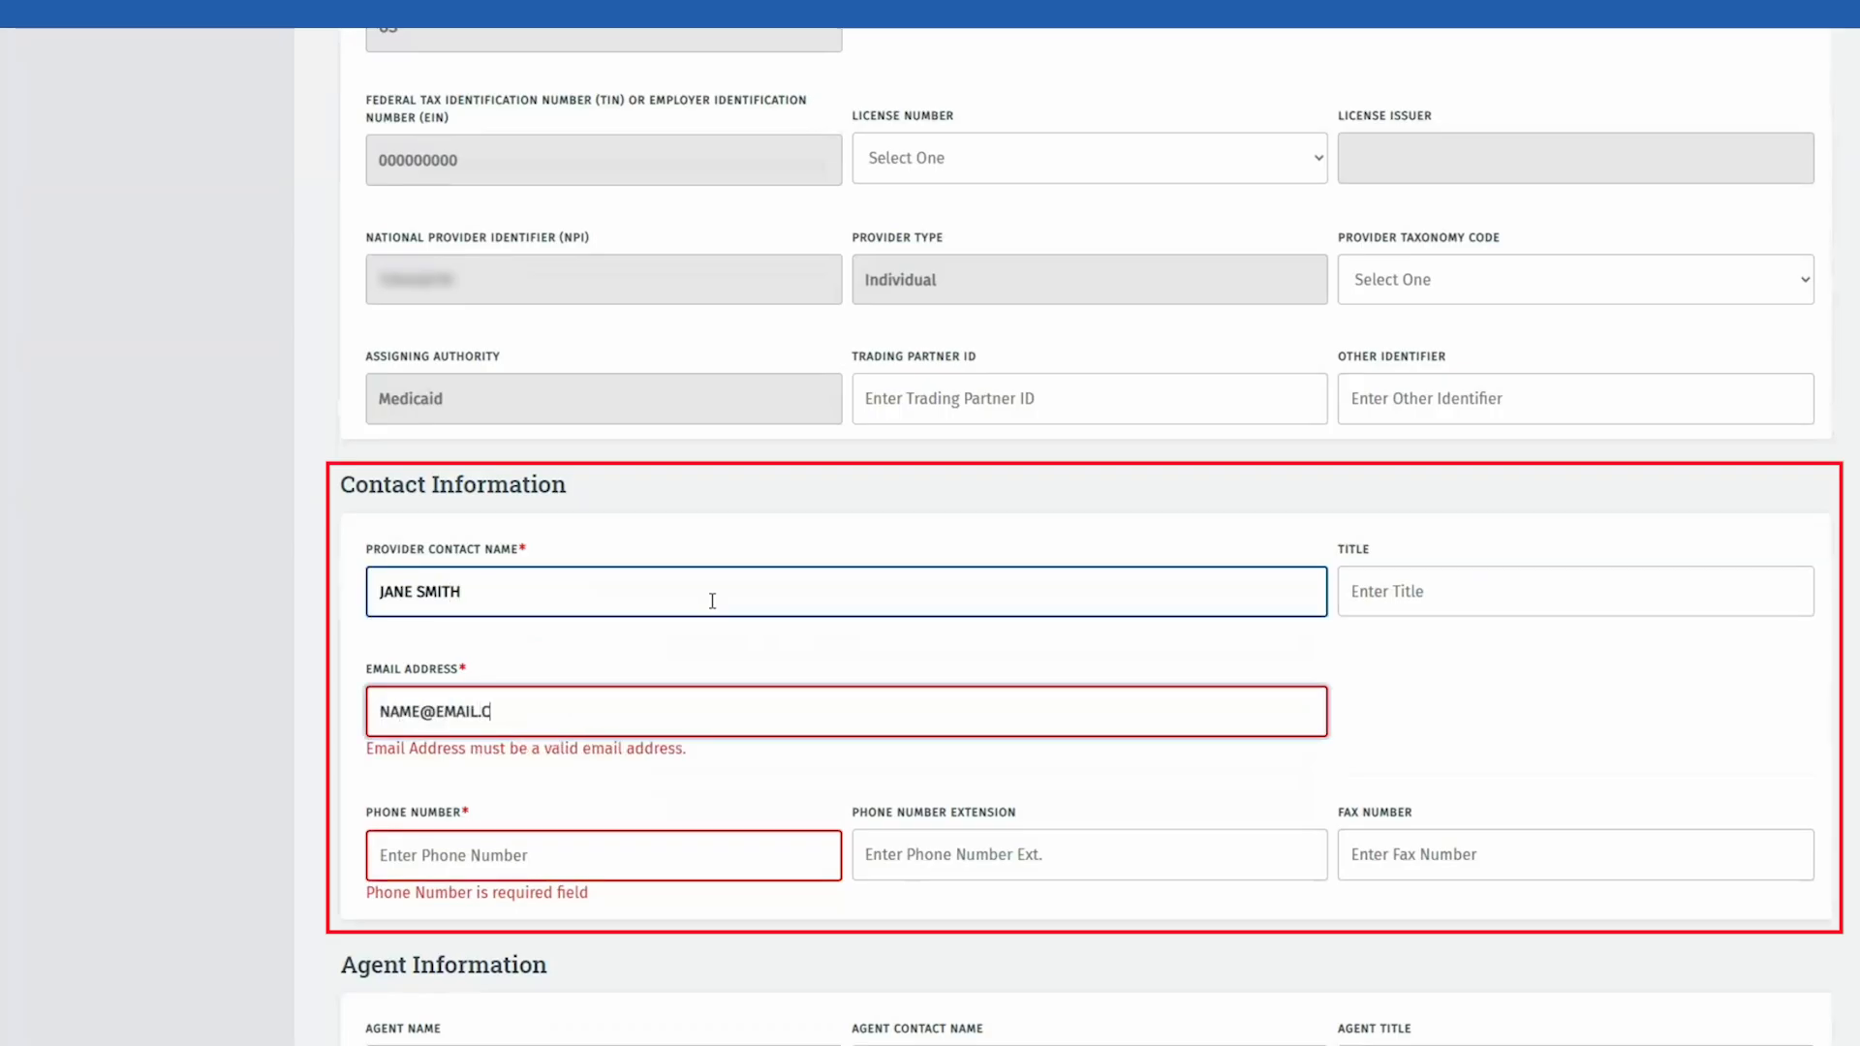
{"action": "type", "text": "OM"}
{"action": "key", "text": "Tab"}
{"action": "type", "text": "5125555555"}
{"action": "key", "text": "Tab"}
Step: Paste the e-mail into the agent e-mail field and set Pharmacy Name to NA
{"action": "scroll", "coordinate": [729, 610], "scroll_direction": "down", "scroll_amount": 5}
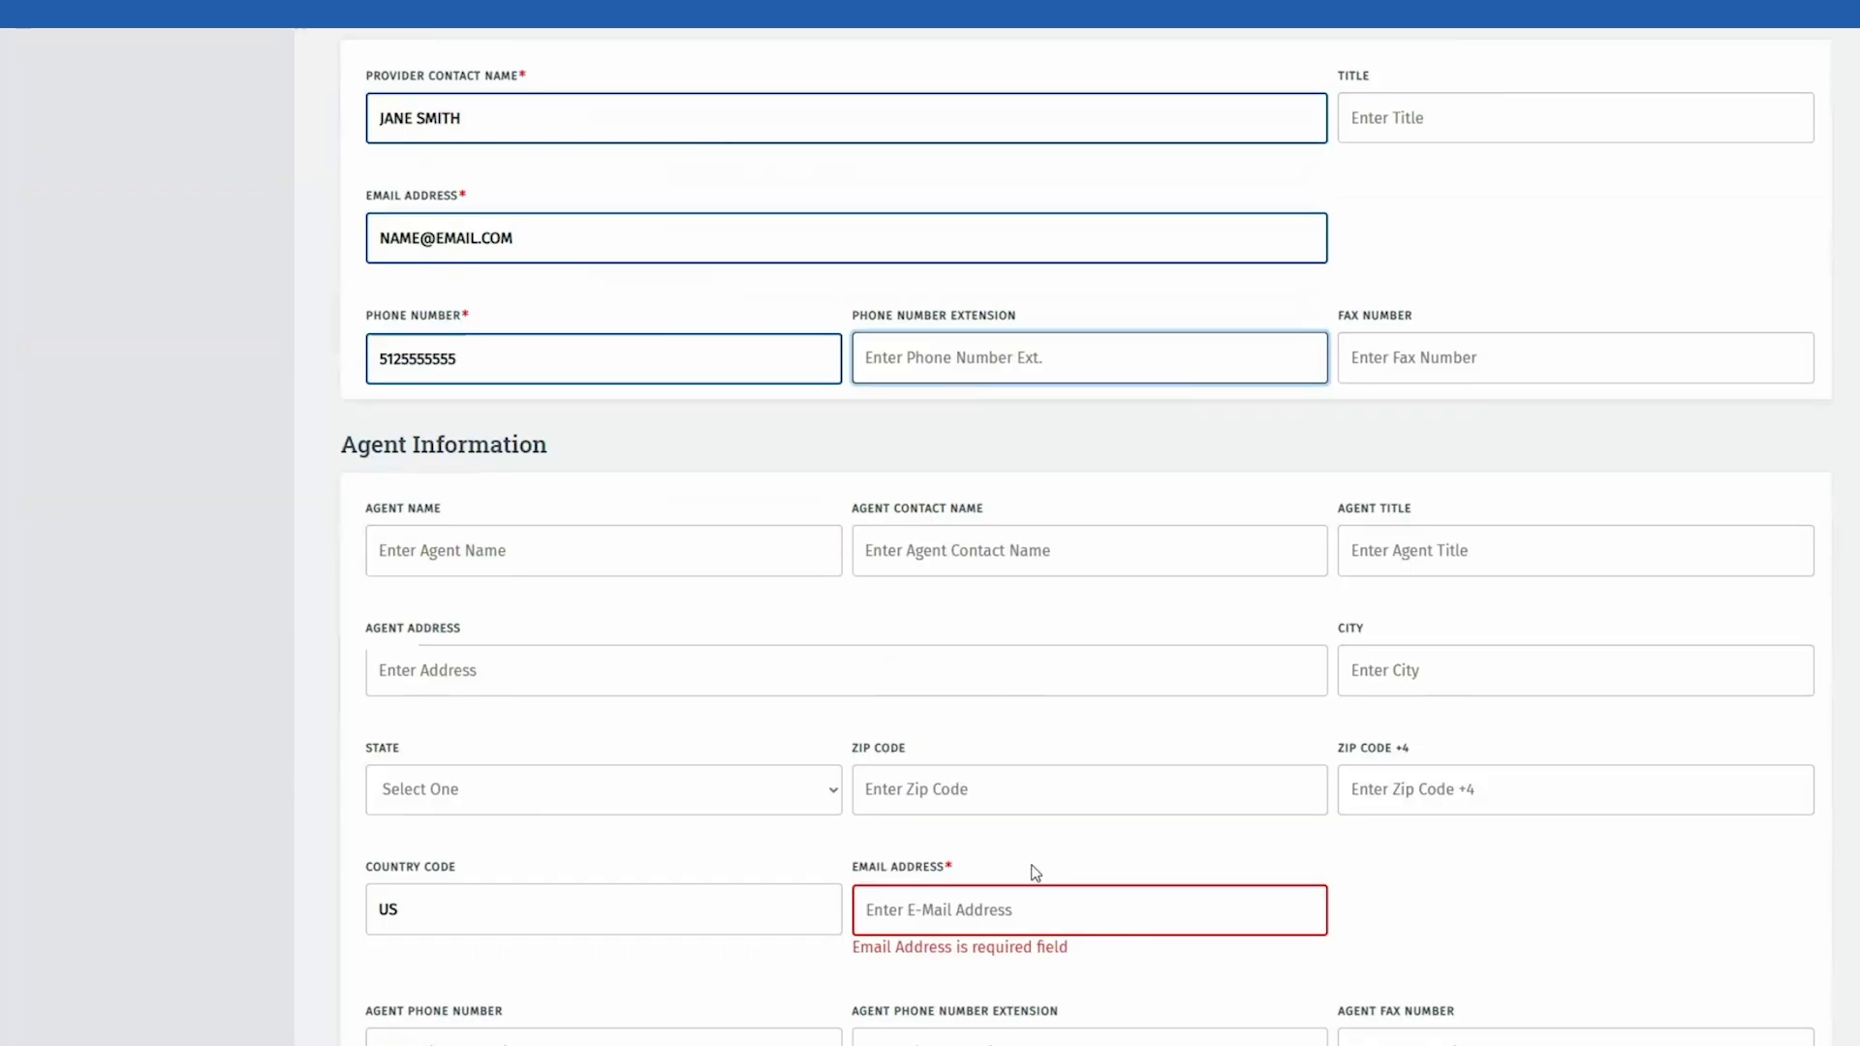
{"action": "left_click", "coordinate": [978, 901]}
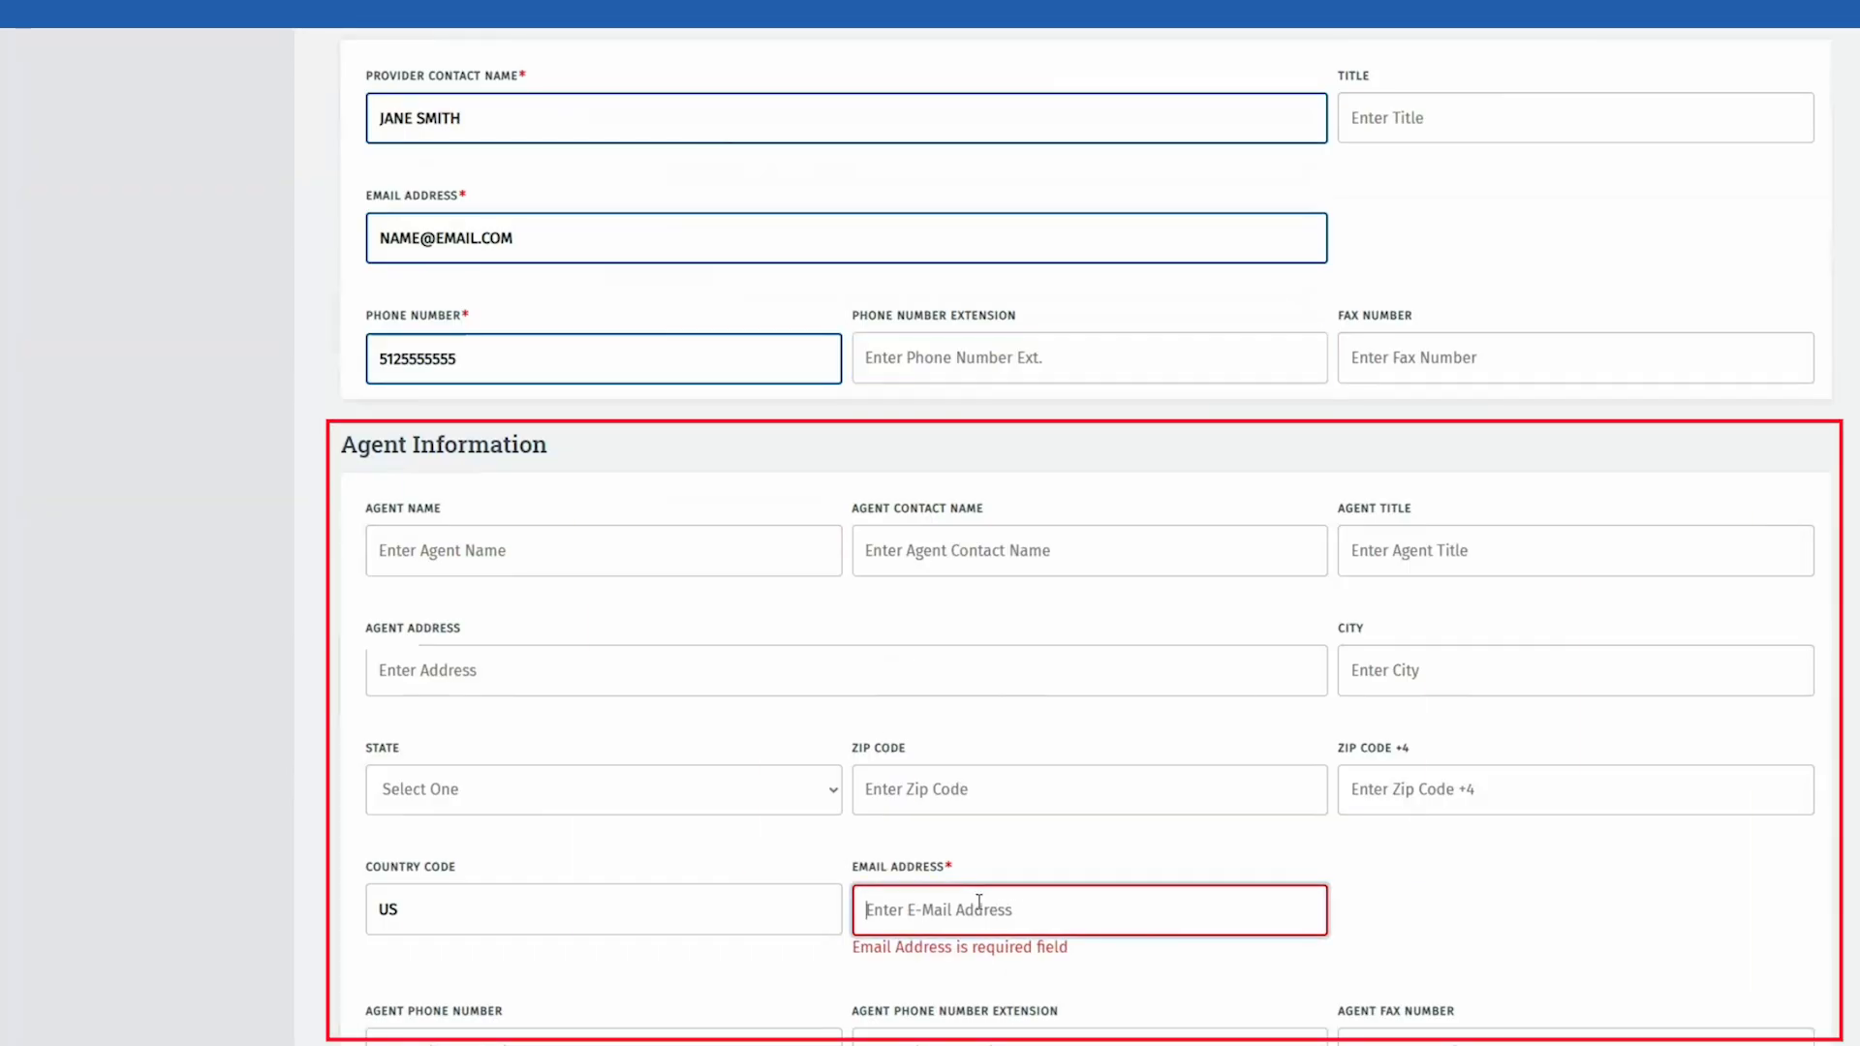
{"action": "key", "text": "ctrl+v"}
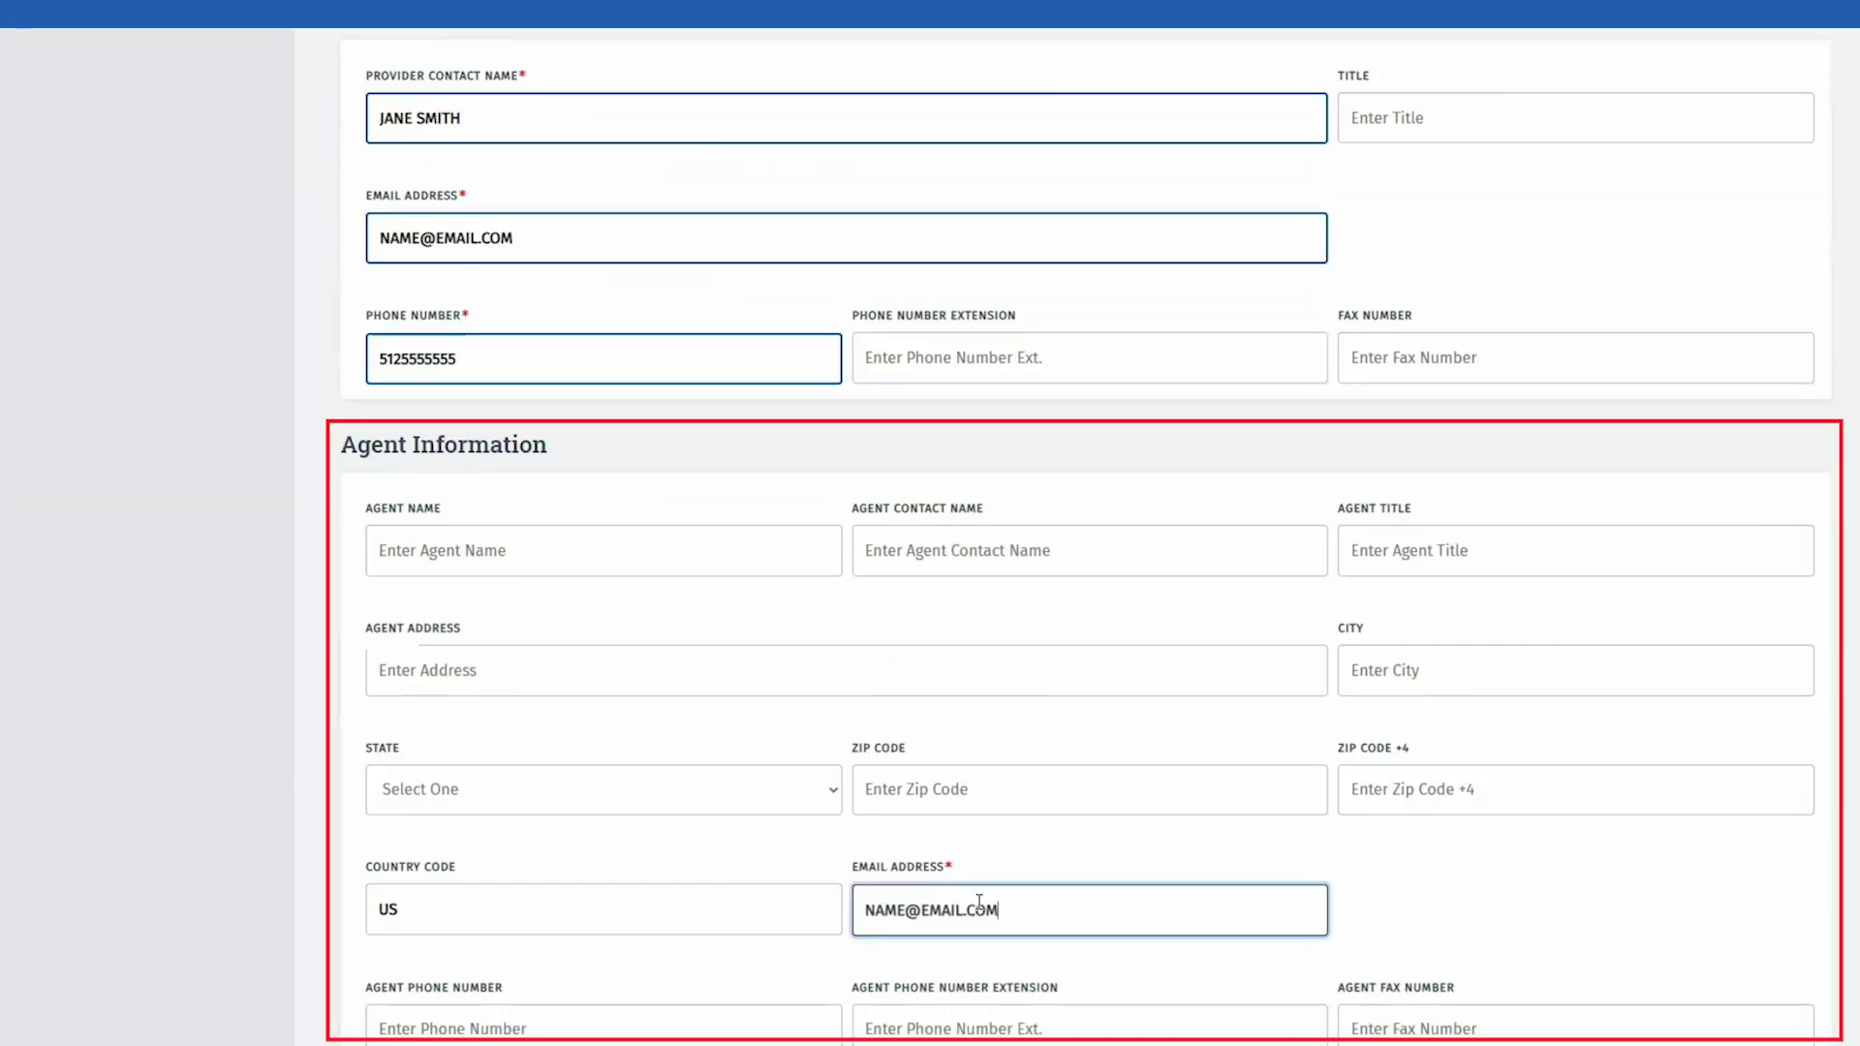
{"action": "scroll", "coordinate": [978, 901], "scroll_direction": "down", "scroll_amount": 3}
{"action": "scroll", "coordinate": [690, 911], "scroll_direction": "down", "scroll_amount": 3}
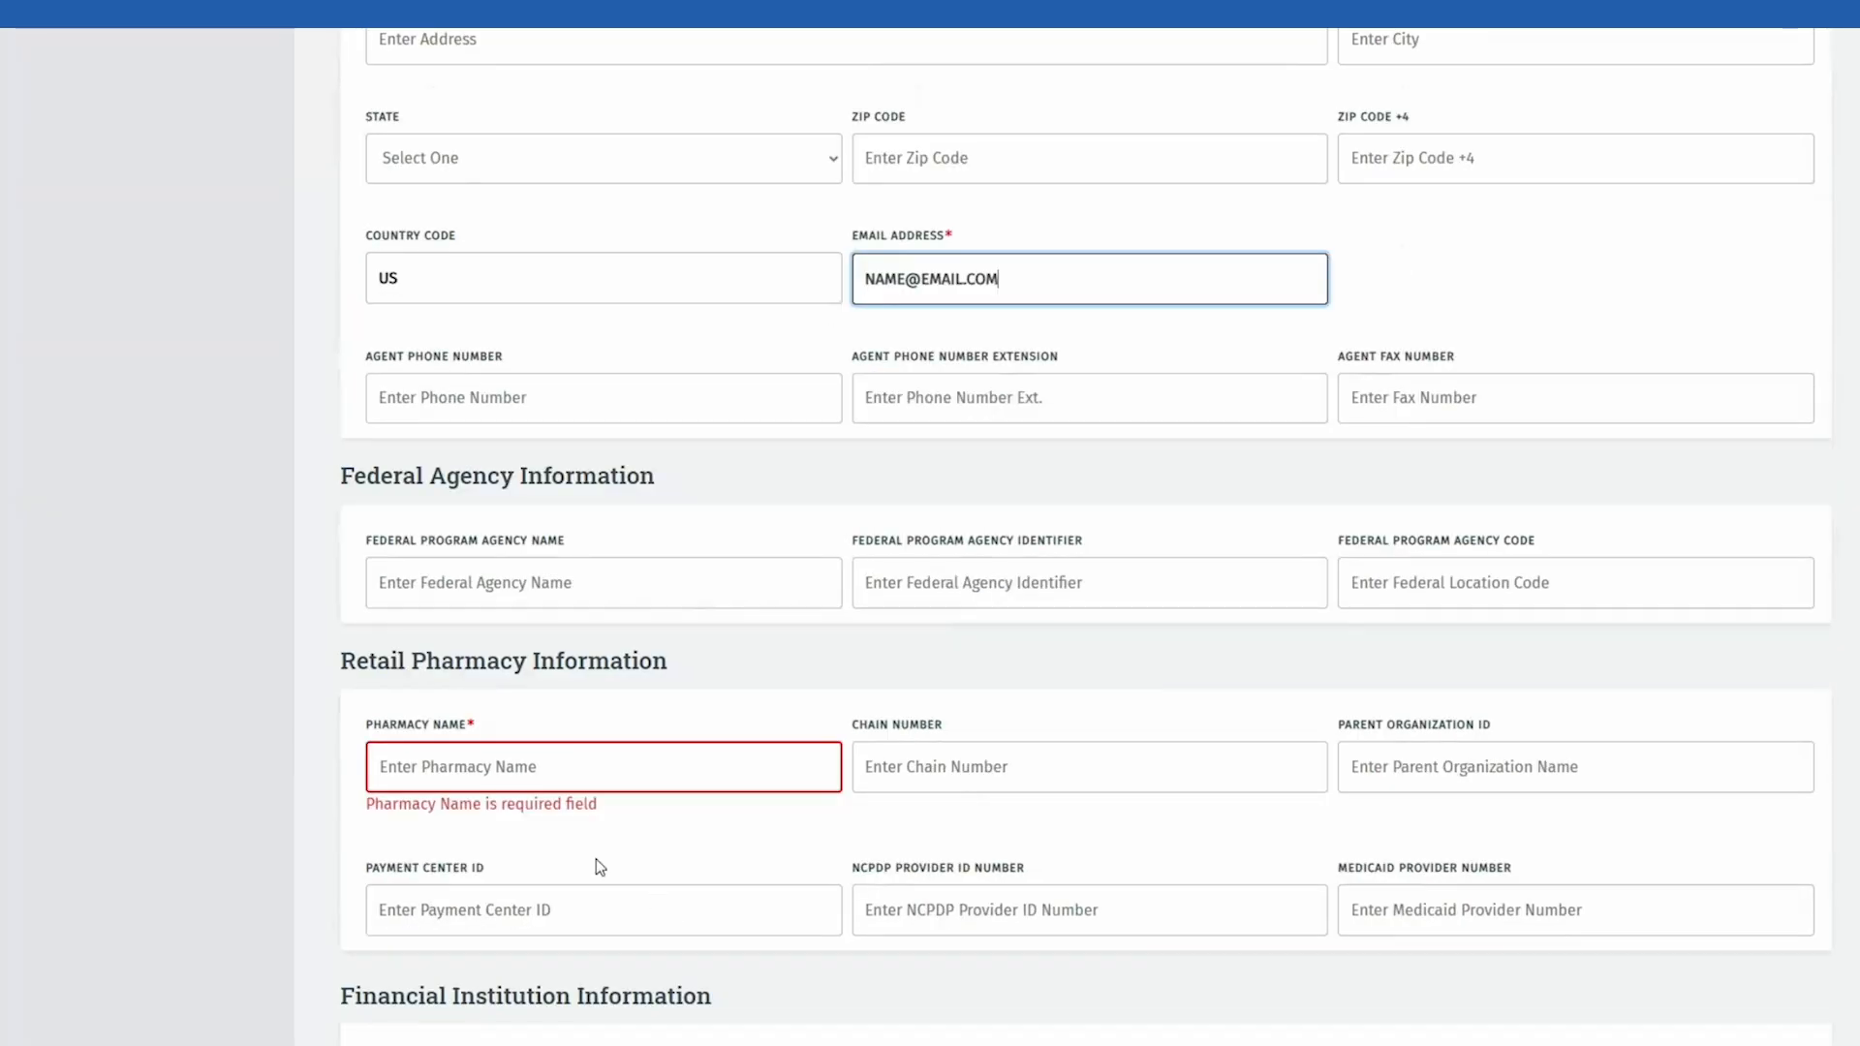
{"action": "left_click", "coordinate": [546, 760]}
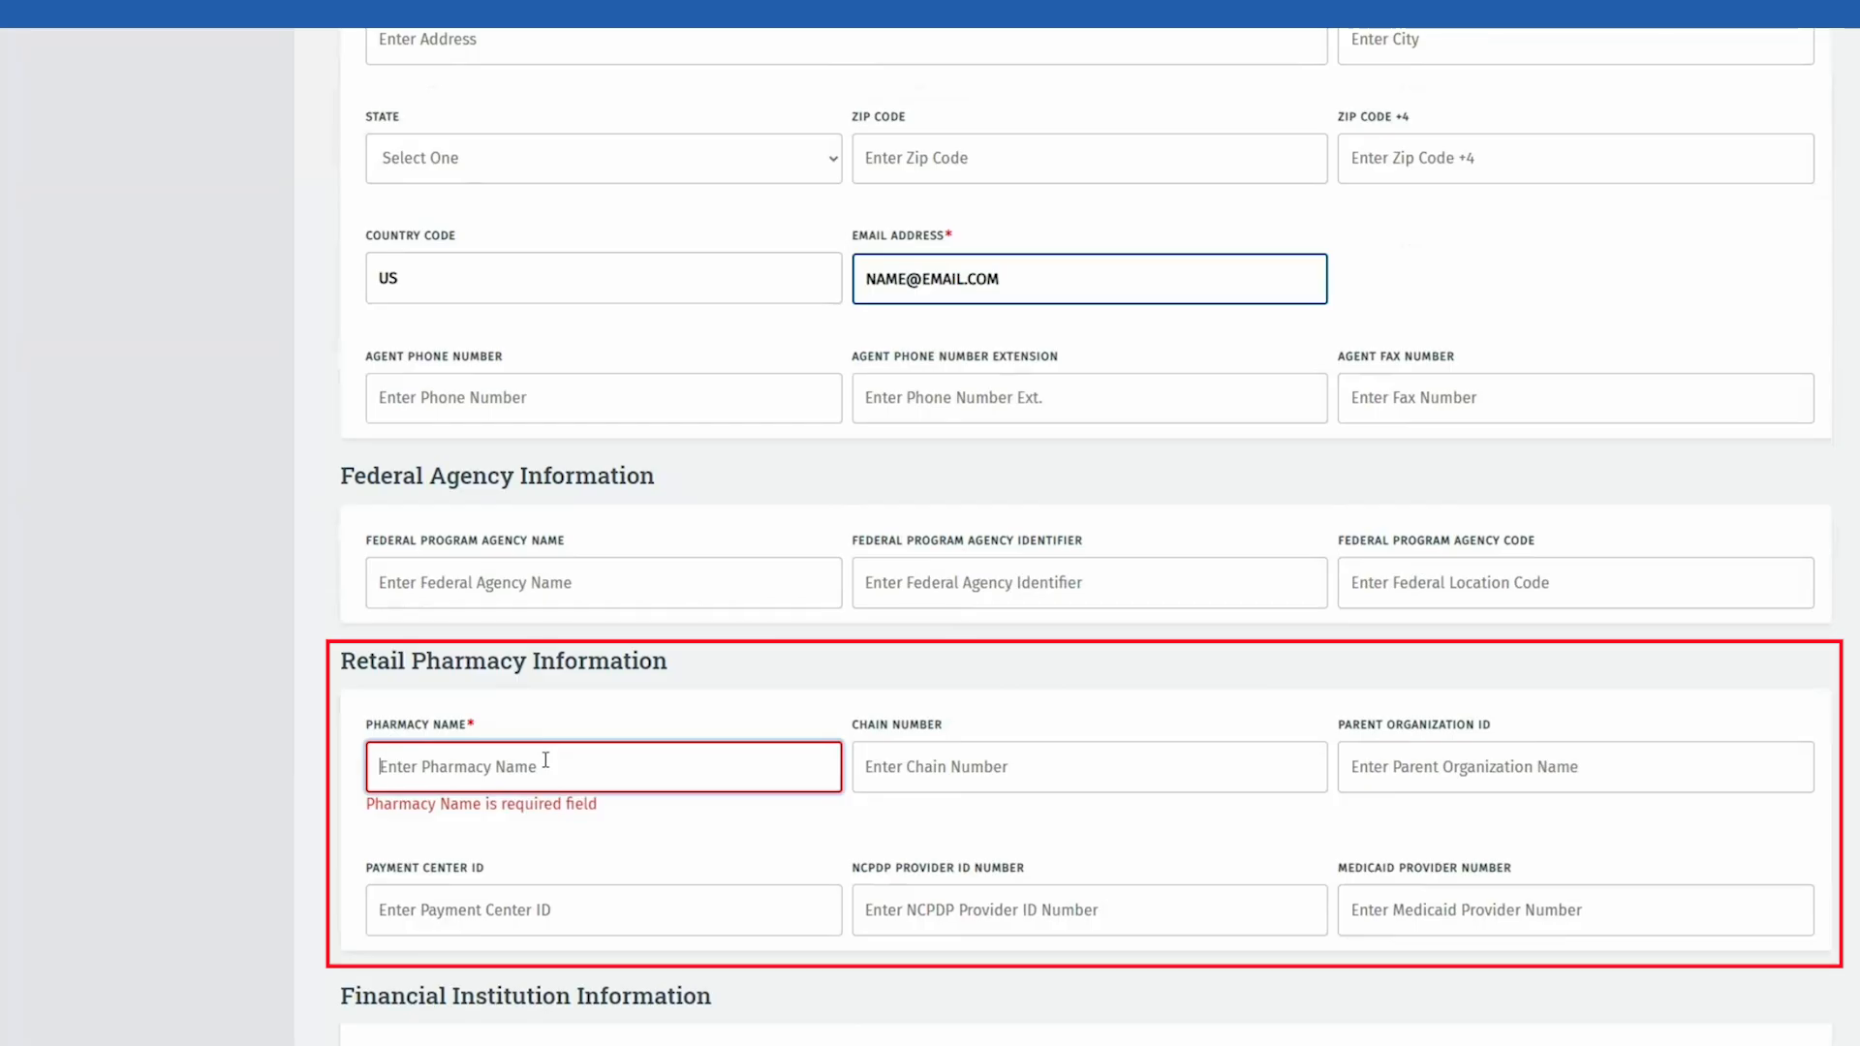
{"action": "type", "text": "NA"}
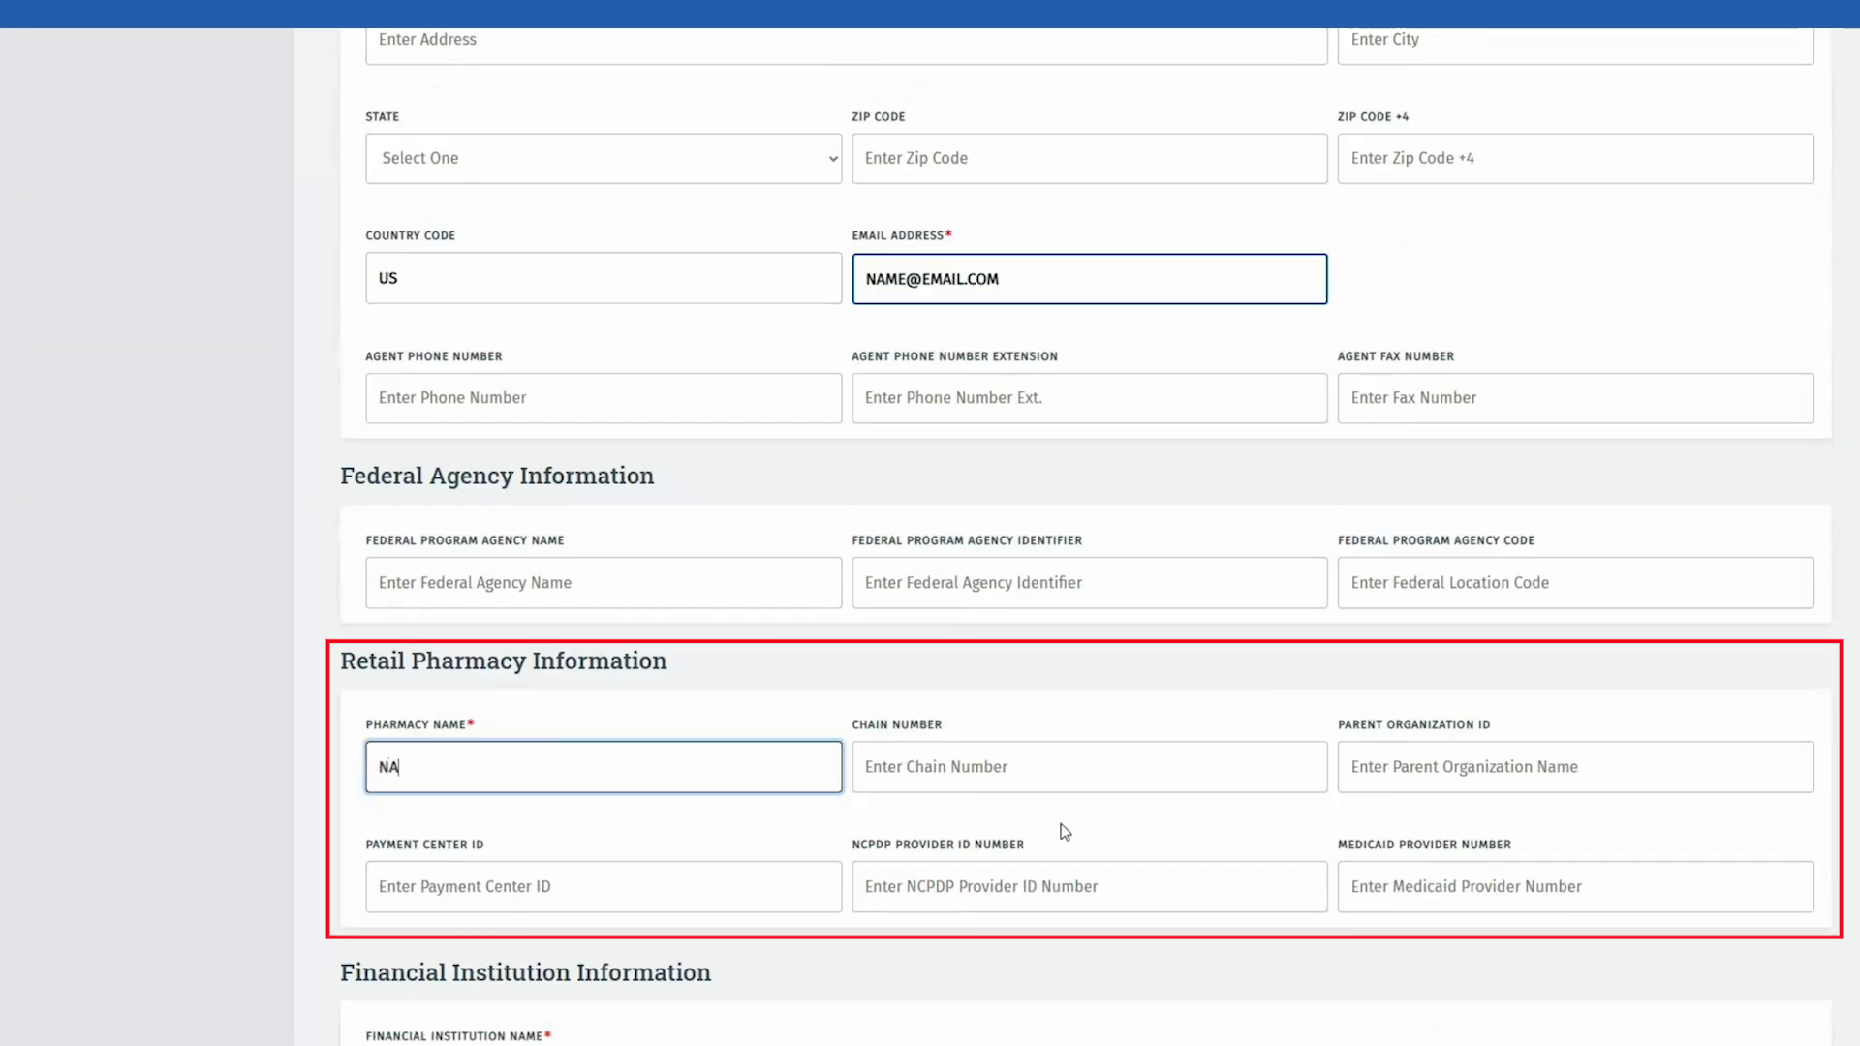
Step: Enter the bank name, account and routing numbers, choose Checking, and link to the TIN
{"action": "scroll", "coordinate": [1327, 942], "scroll_direction": "down", "scroll_amount": 3}
{"action": "scroll", "coordinate": [1327, 934], "scroll_direction": "down", "scroll_amount": 4}
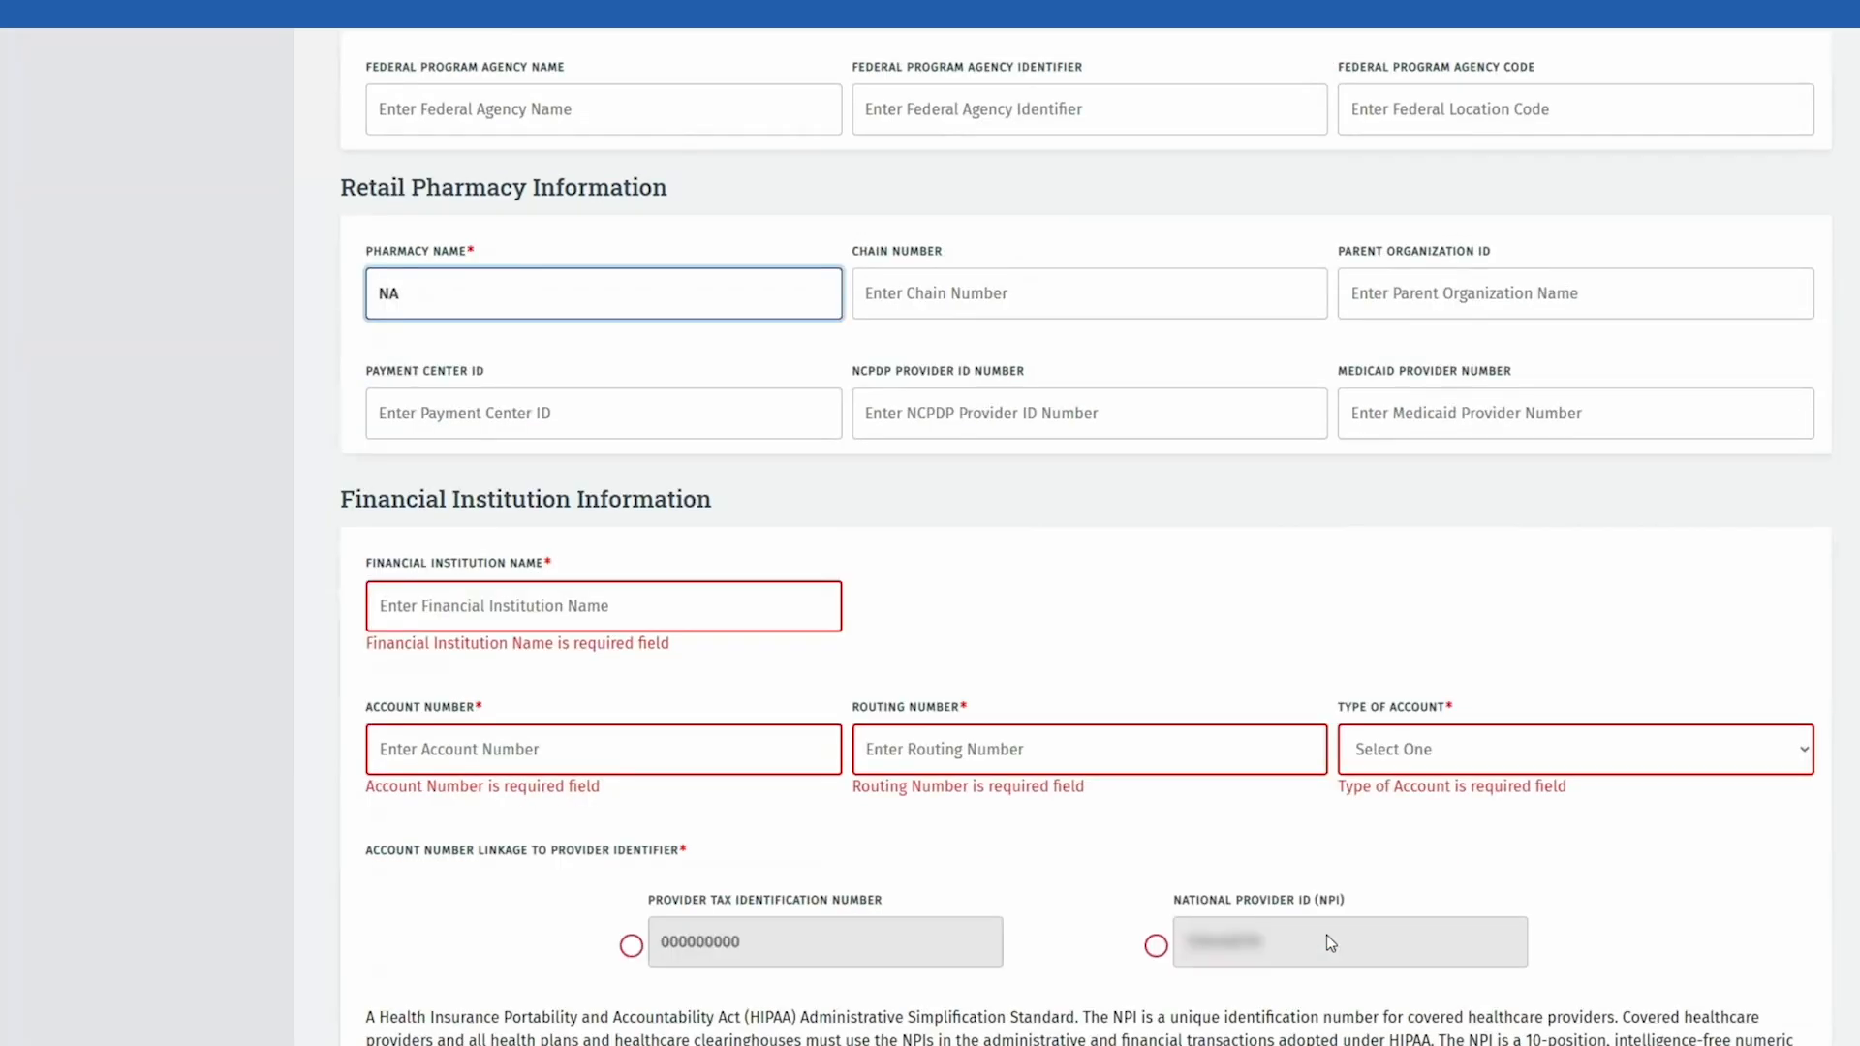
{"action": "left_click", "coordinate": [633, 295]}
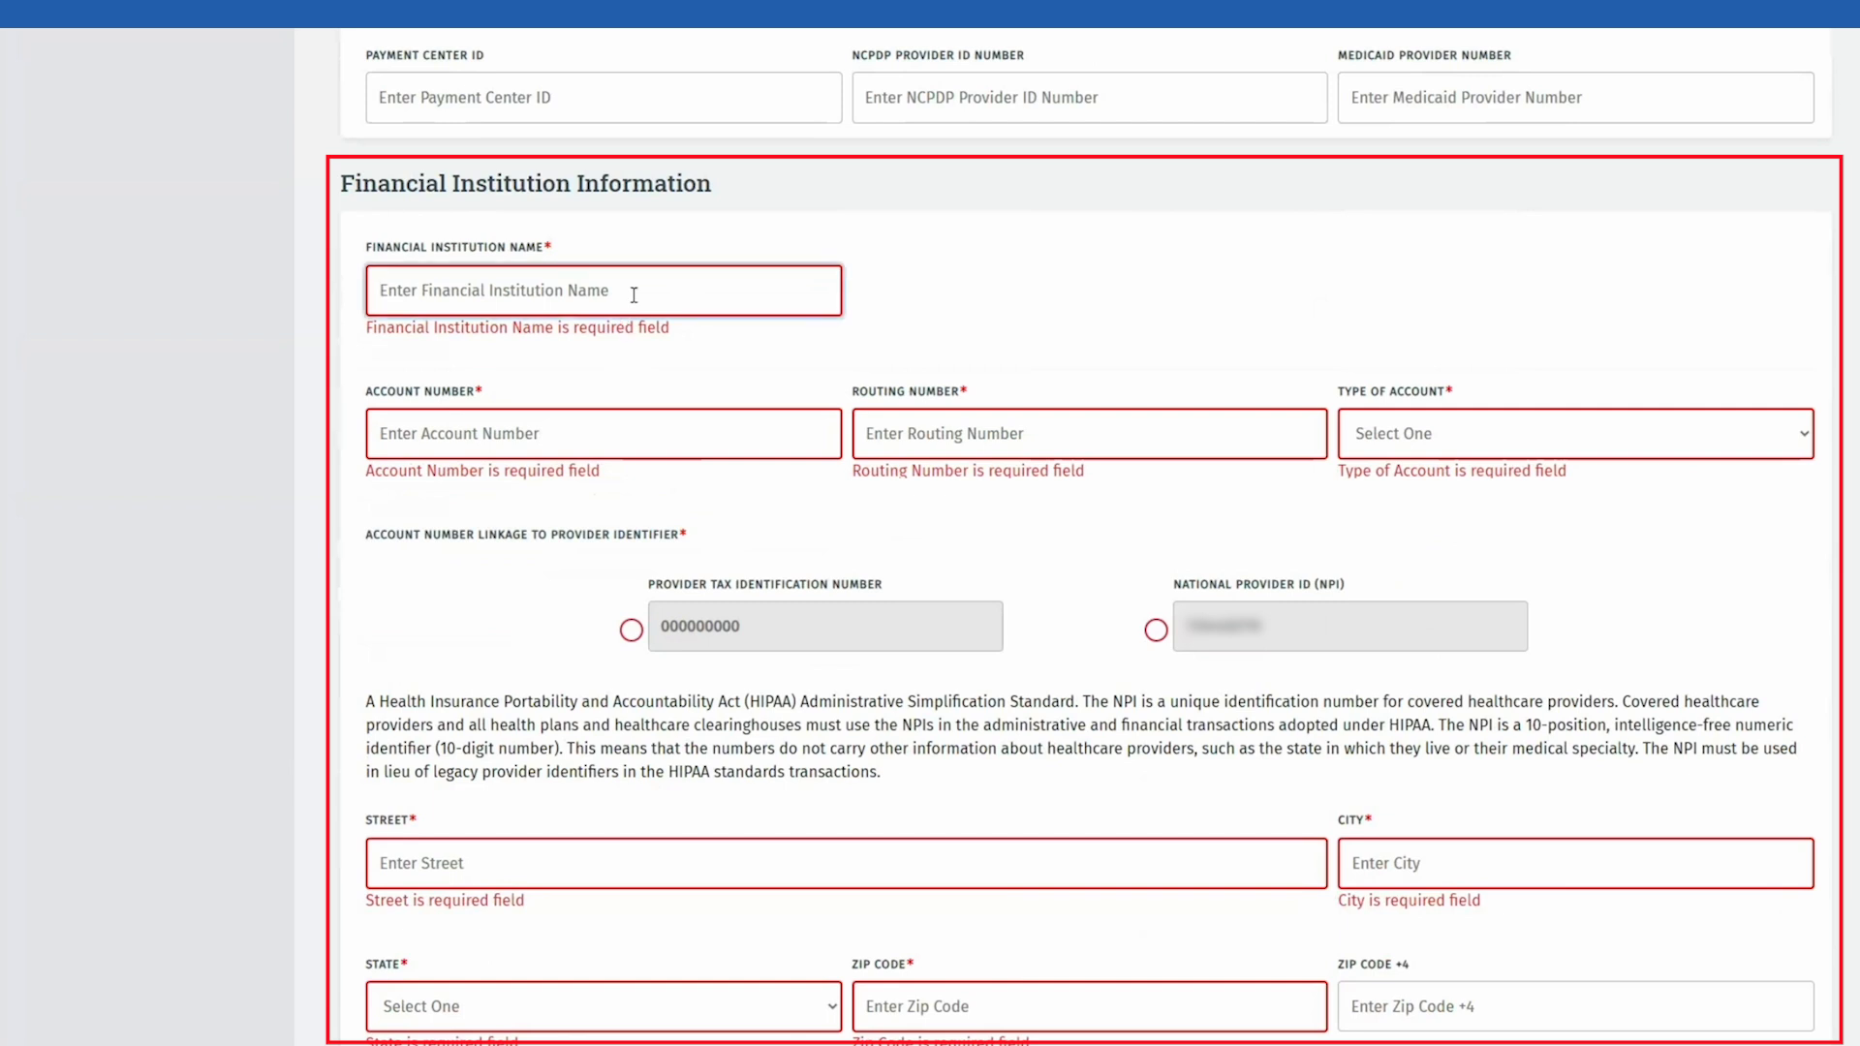
{"action": "type", "text": "BANK NAME"}
{"action": "key", "text": "Tab"}
{"action": "type", "text": "123456789"}
{"action": "key", "text": "Tab"}
{"action": "type", "text": "111999666"}
{"action": "key", "text": "Tab"}
{"action": "key", "text": "Down"}
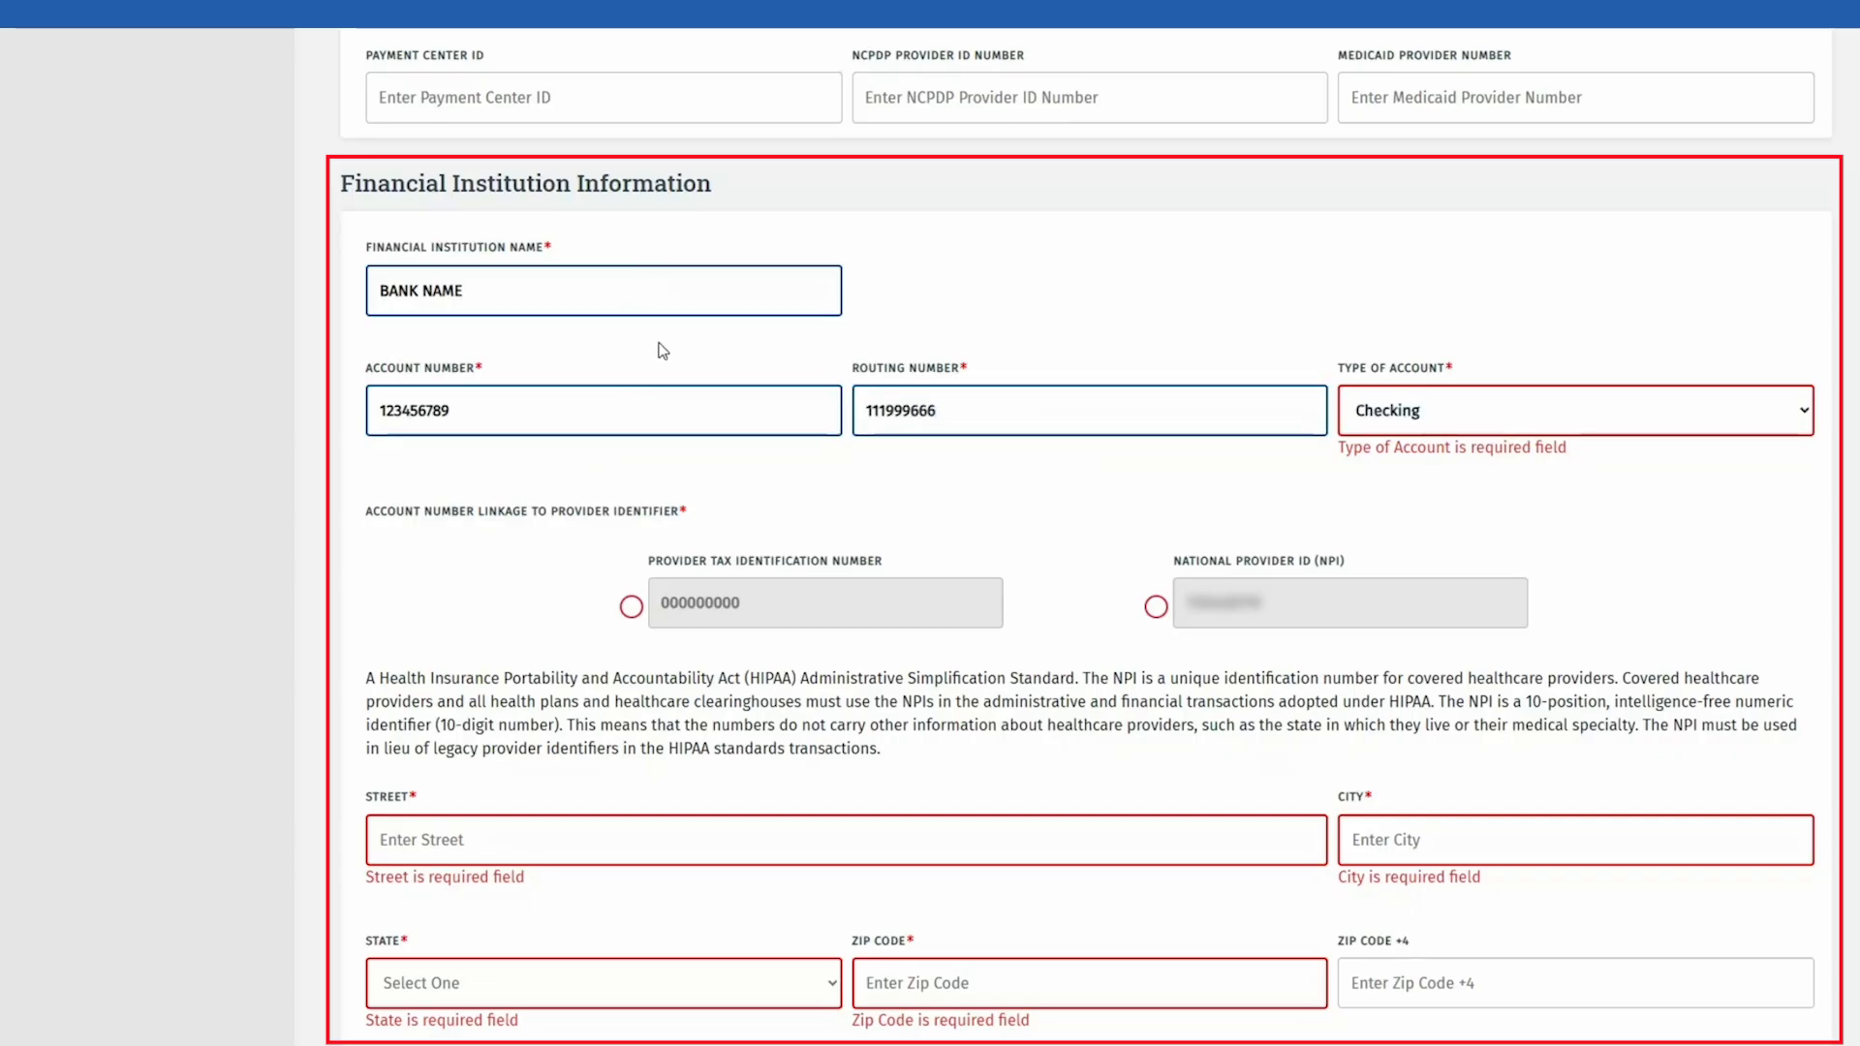
{"action": "left_click", "coordinate": [782, 528]}
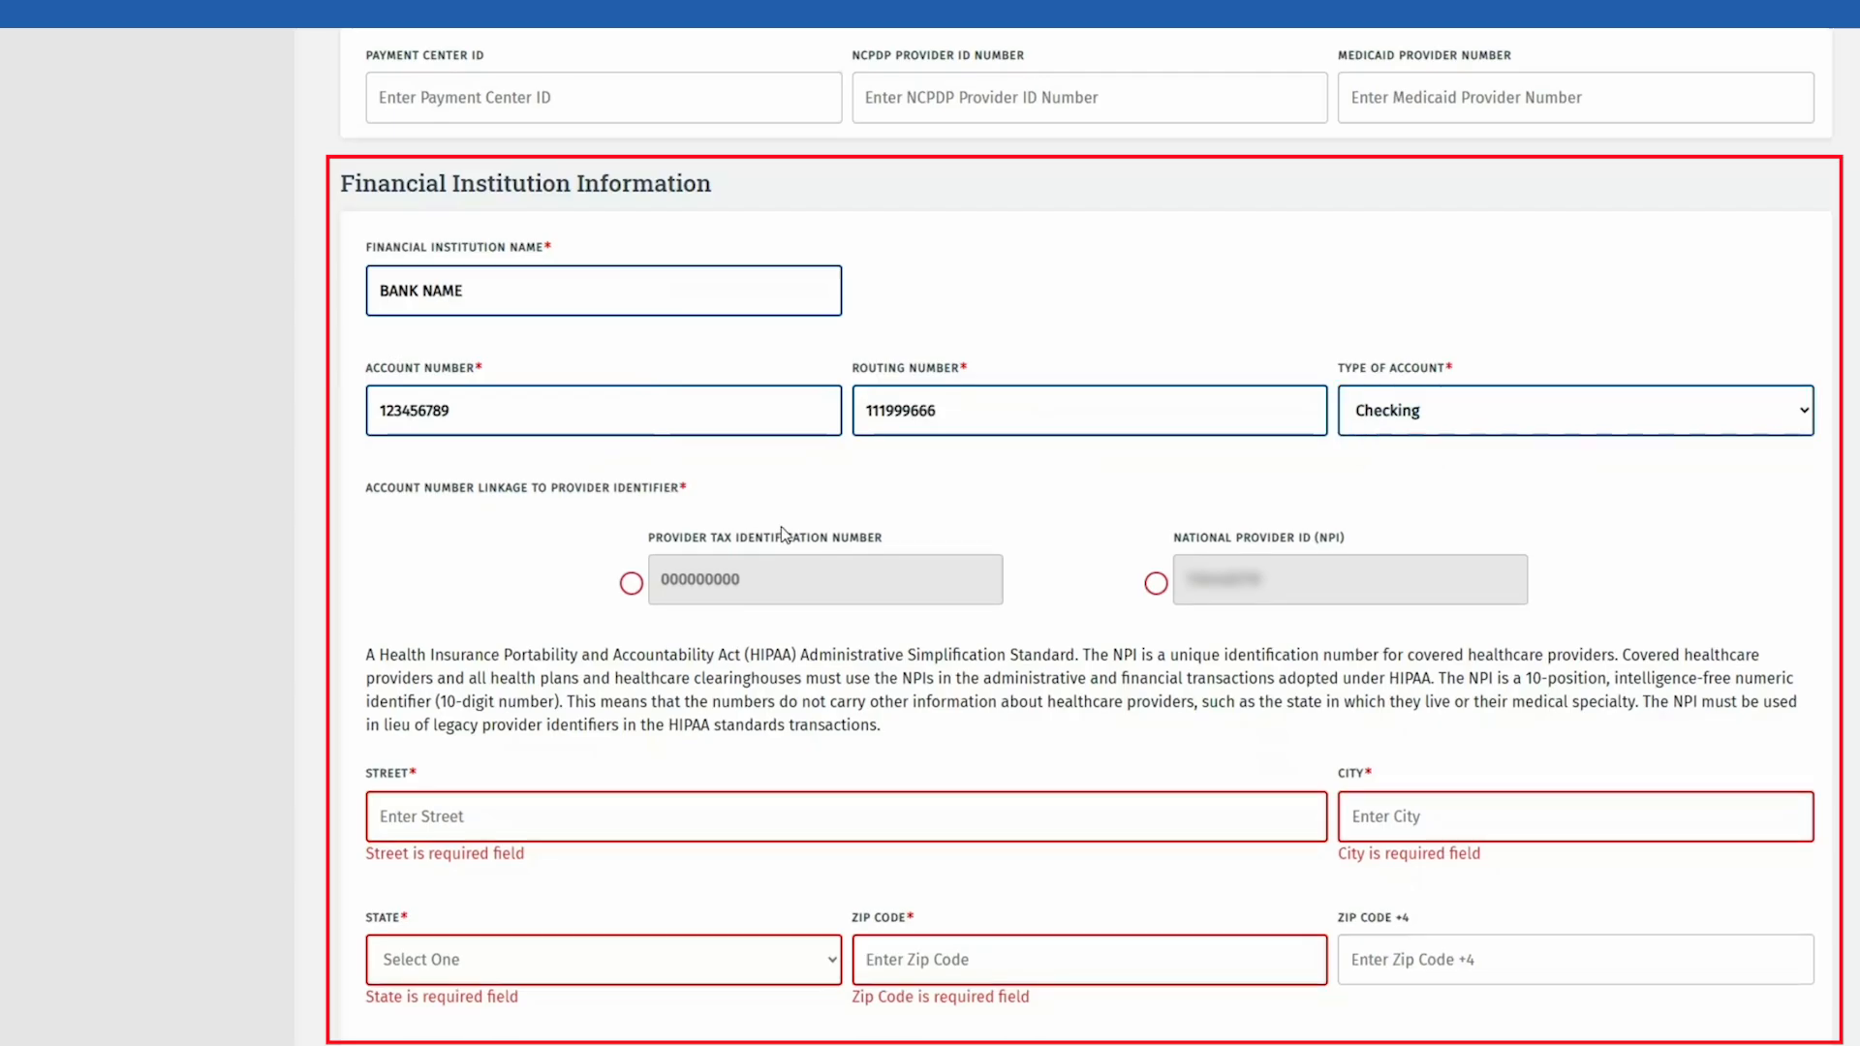
{"action": "left_click", "coordinate": [632, 584]}
Step: Enter the bank's street address, city, Texas state and zip, plus the contact phone number
{"action": "scroll", "coordinate": [455, 648], "scroll_direction": "down", "scroll_amount": 3}
{"action": "left_click", "coordinate": [495, 501]}
{"action": "type", "text": "BANK ADDRESS"}
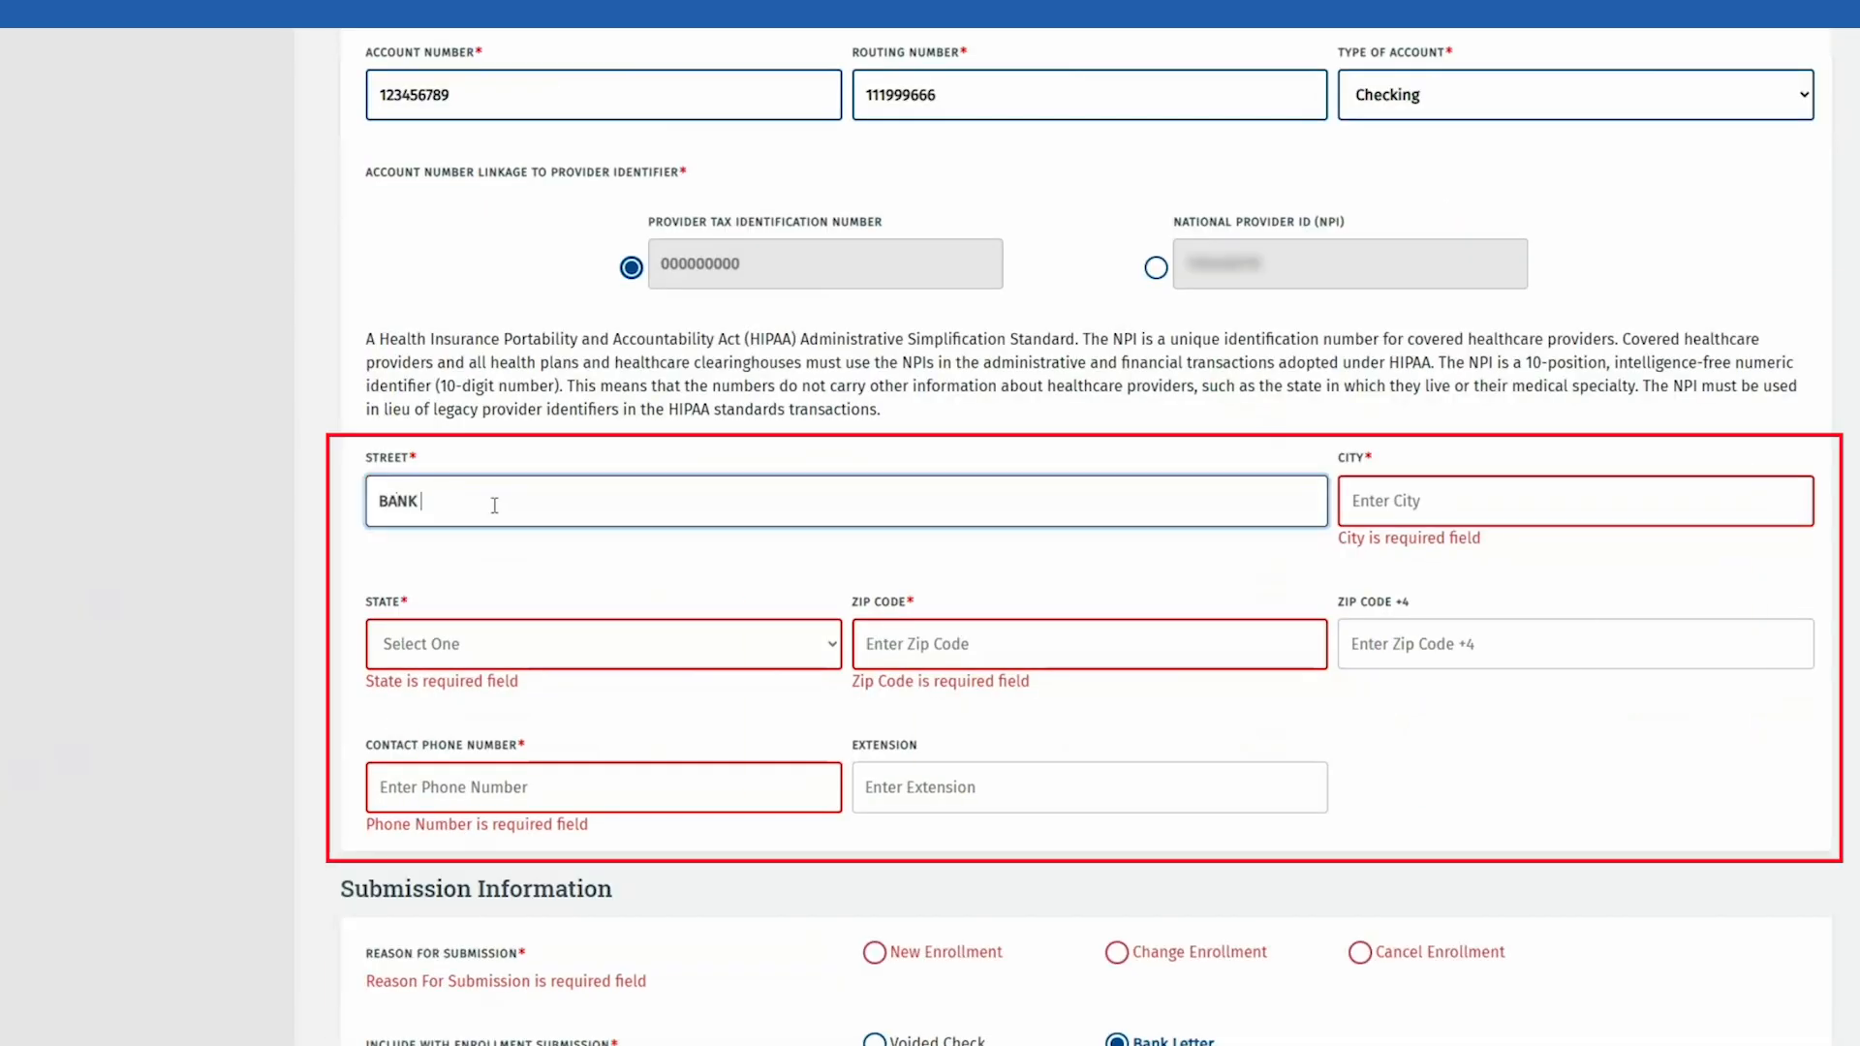
{"action": "key", "text": "Tab"}
{"action": "type", "text": "AUSTIN"}
{"action": "key", "text": "Tab"}
{"action": "type", "text": "tx"}
{"action": "key", "text": "Tab"}
{"action": "type", "text": "78729"}
{"action": "key", "text": "Tab"}
{"action": "key", "text": "Tab"}
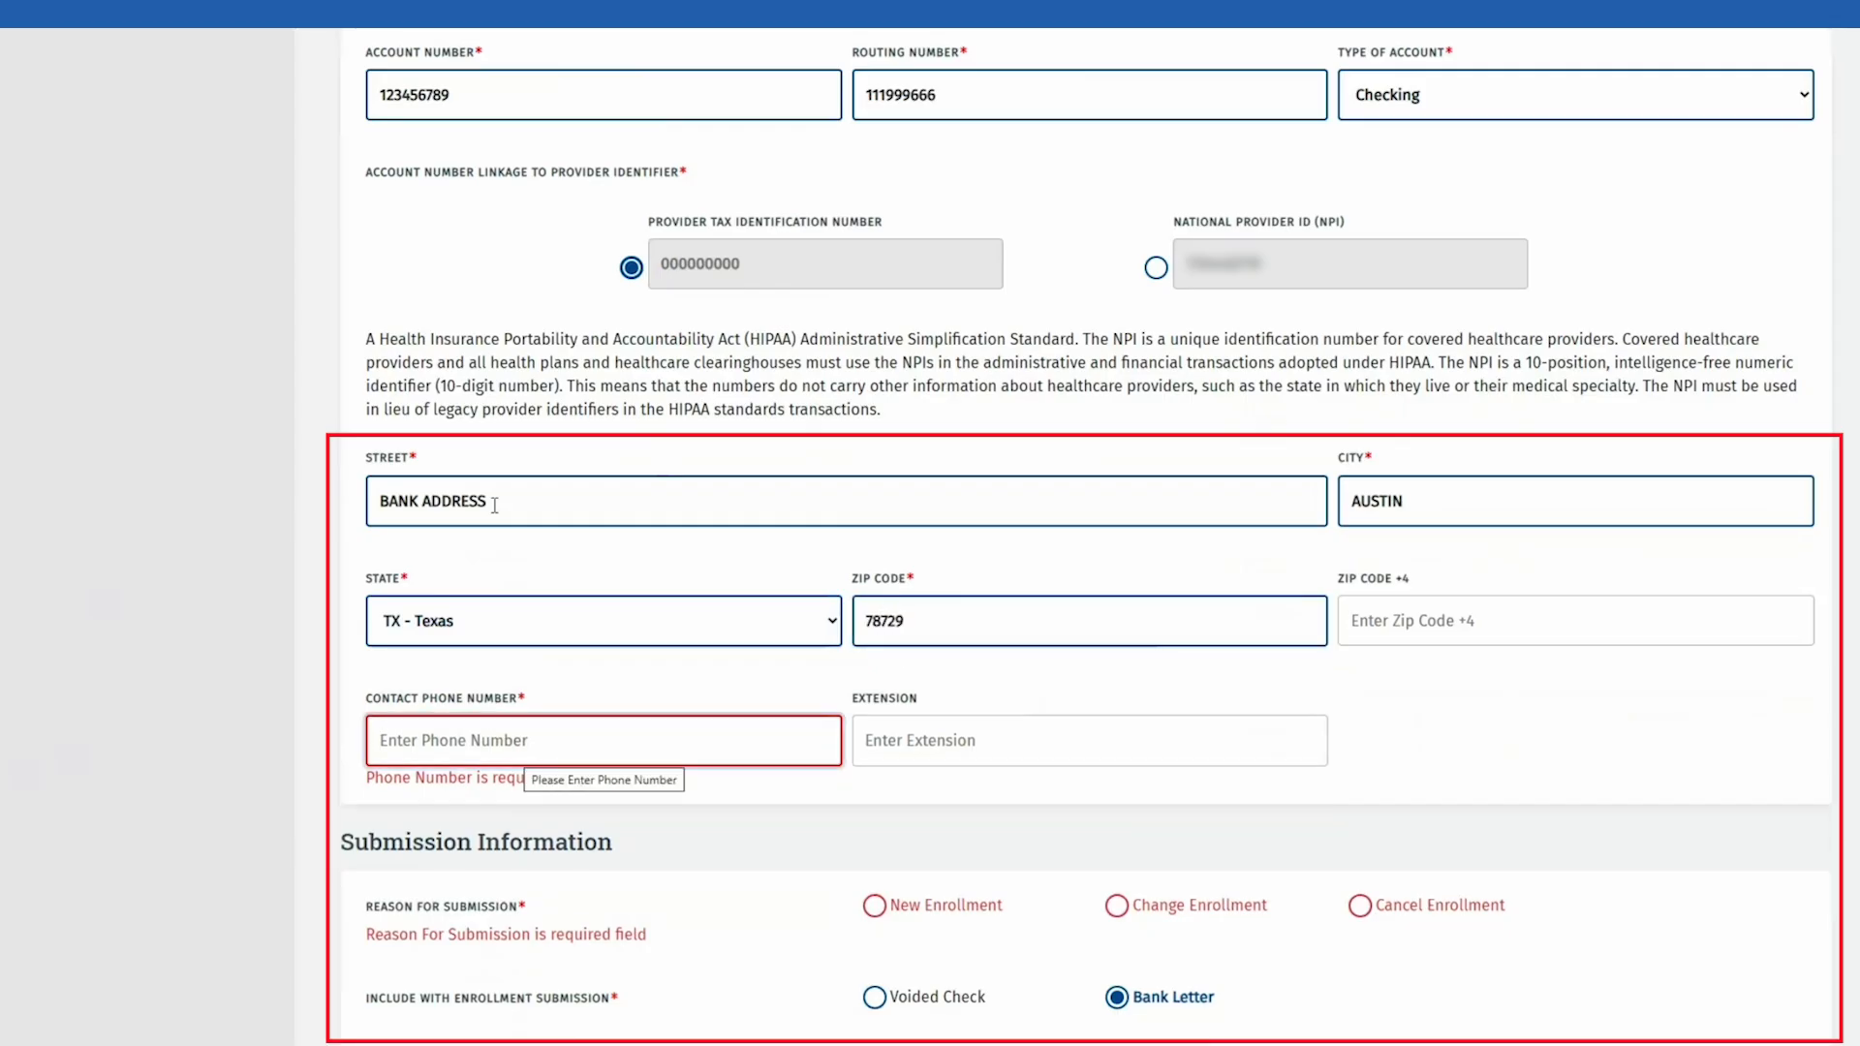
{"action": "type", "text": "5125555555"}
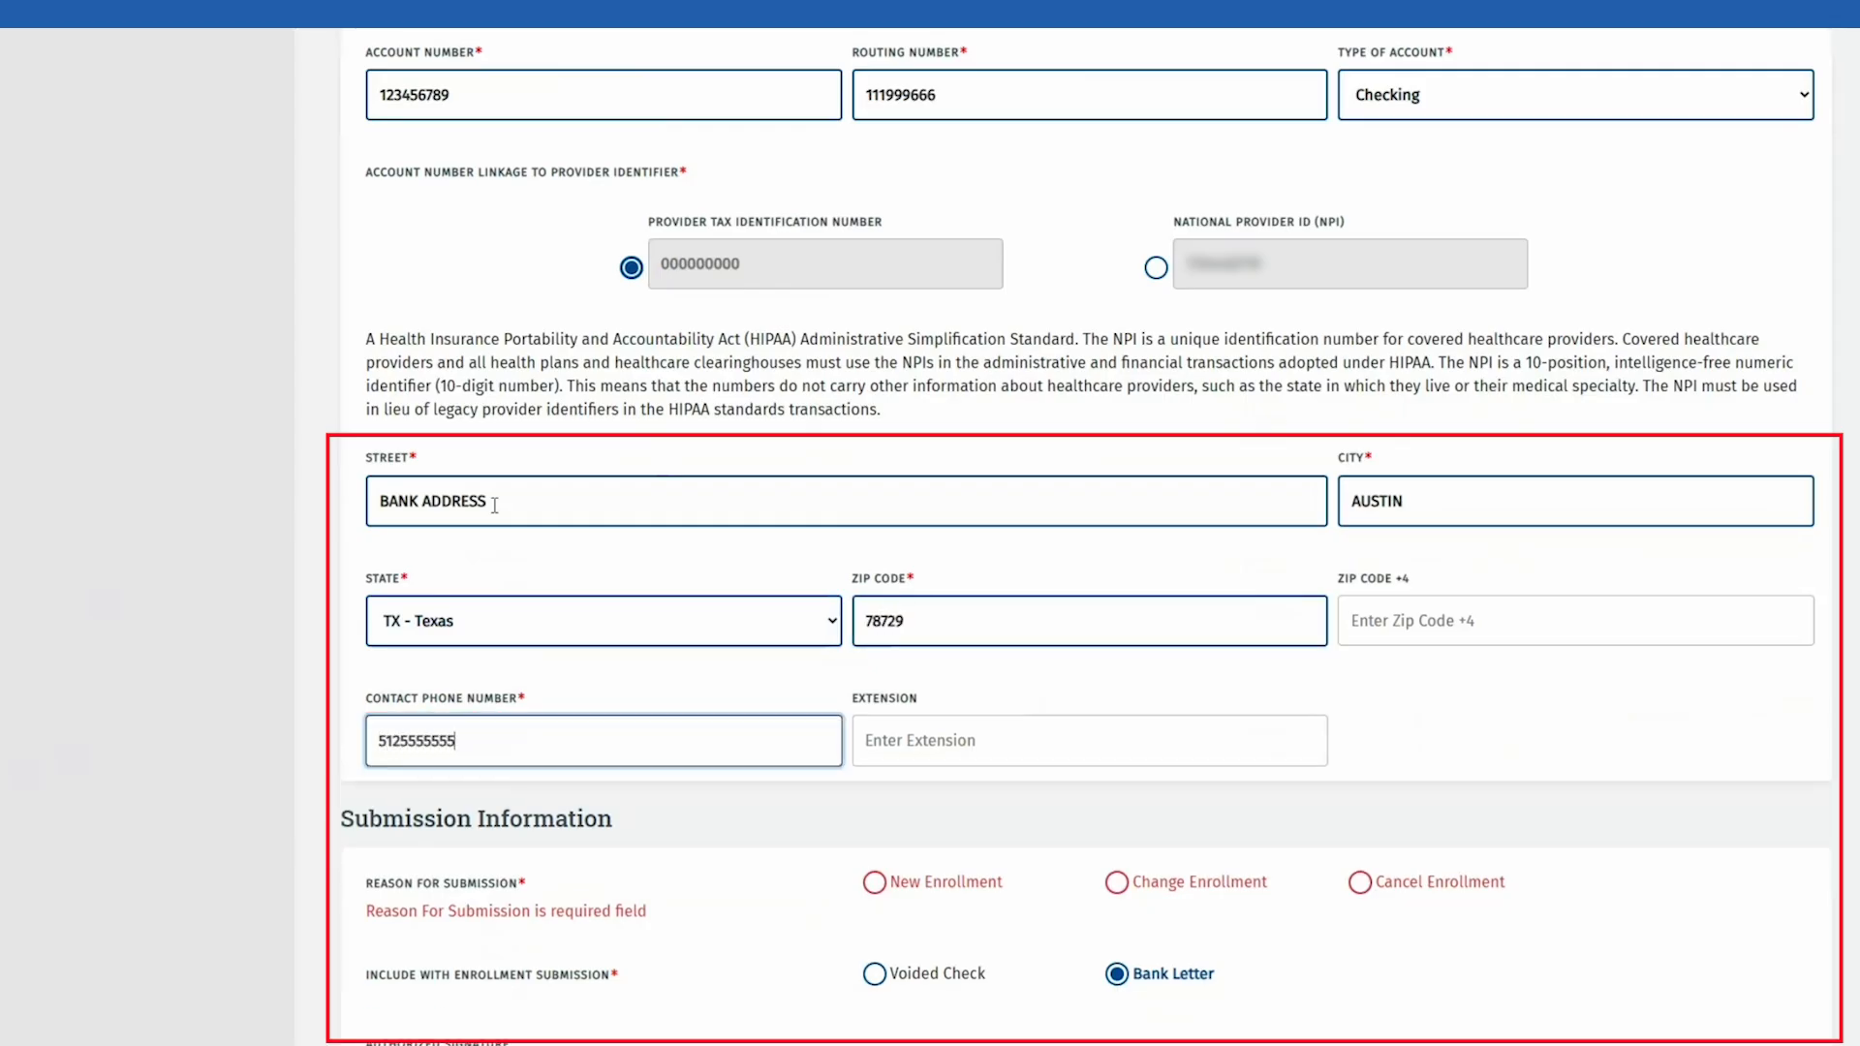
{"action": "scroll", "coordinate": [1122, 839], "scroll_direction": "down", "scroll_amount": 2}
{"action": "scroll", "coordinate": [1123, 839], "scroll_direction": "down", "scroll_amount": 2}
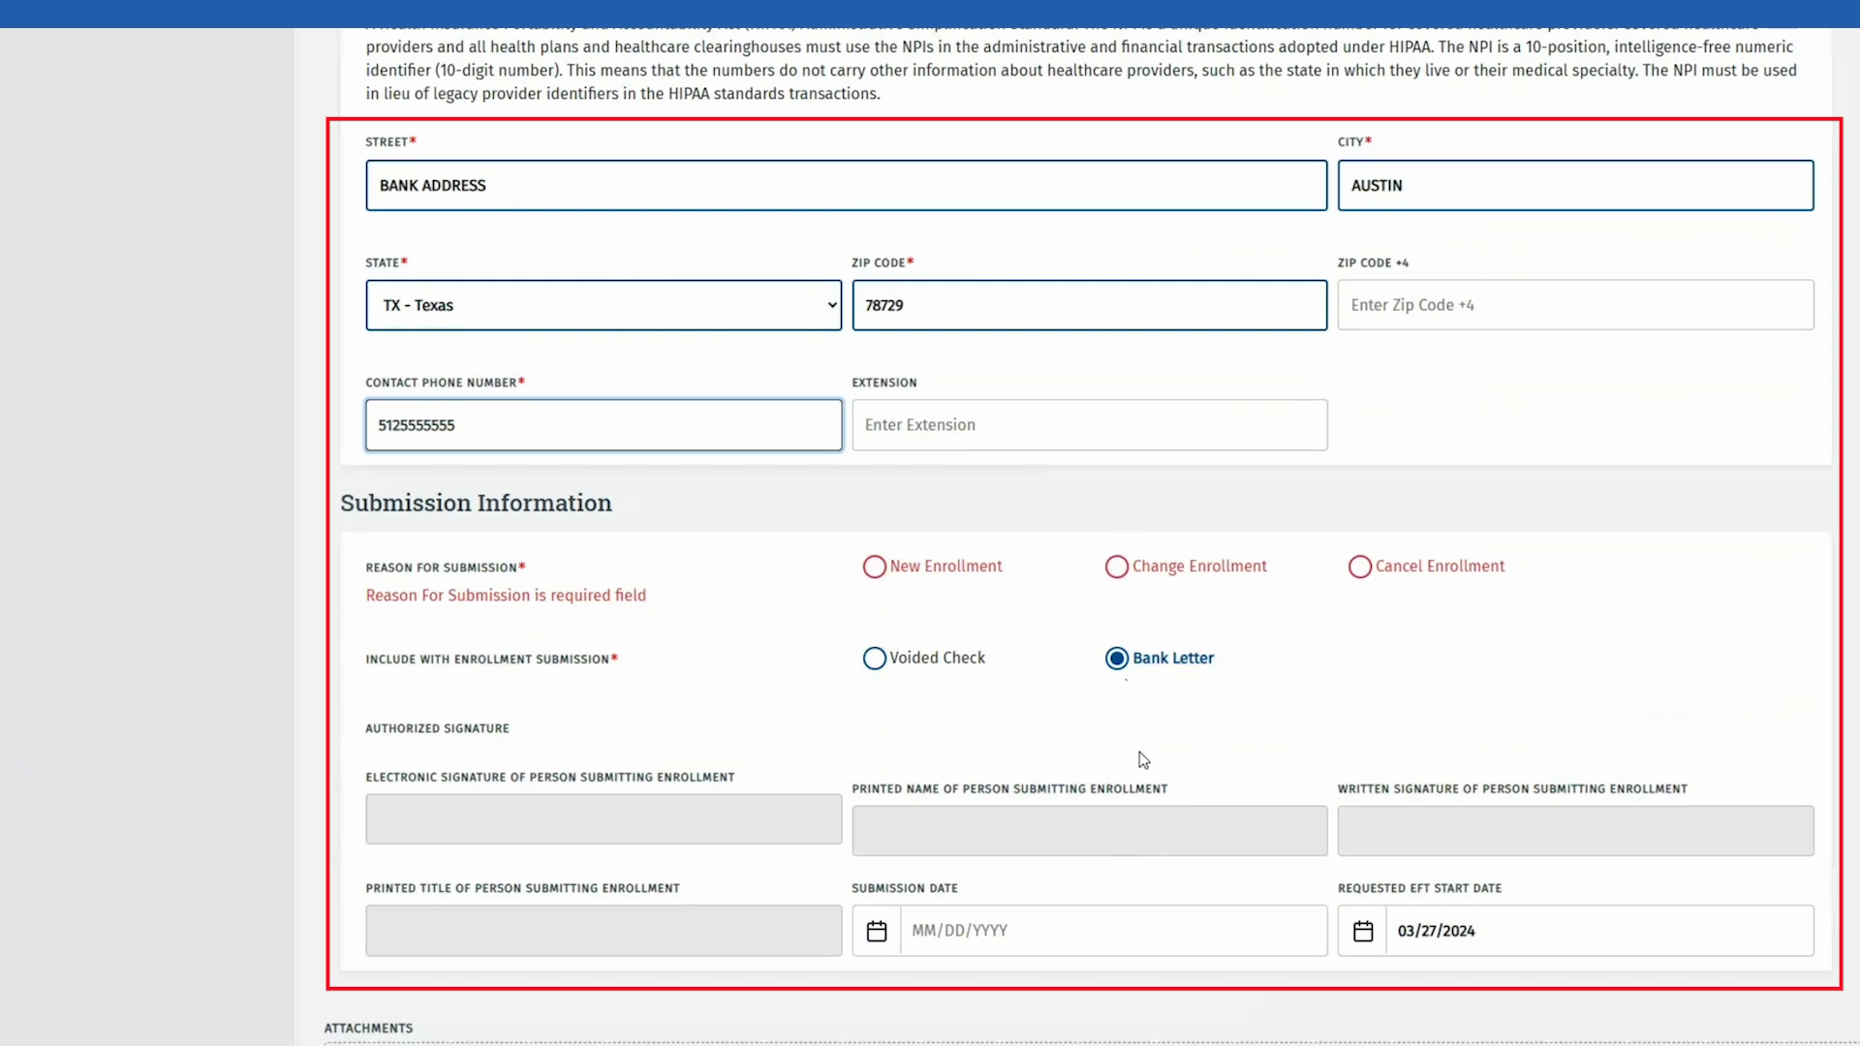
Step: Choose Change Enrollment as the submission reason and Voided Check as the enclosure
{"action": "left_click", "coordinate": [1121, 579]}
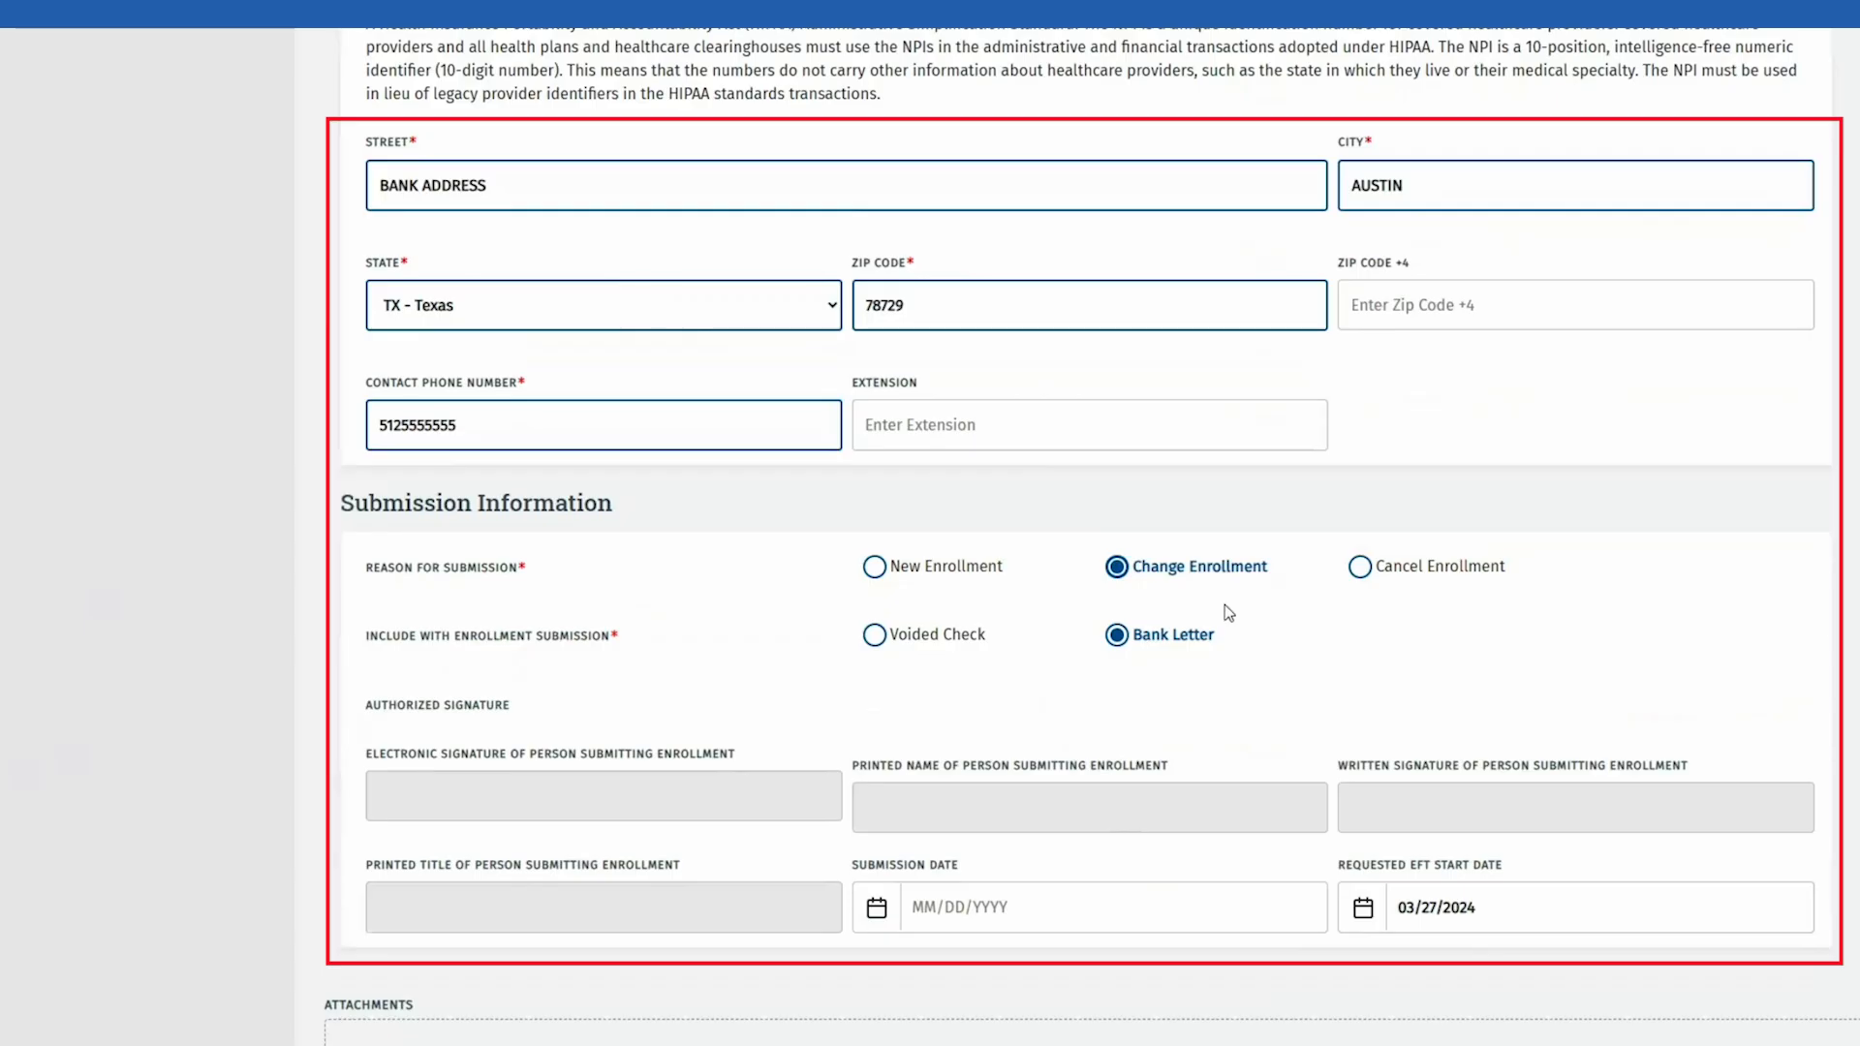
{"action": "left_click", "coordinate": [950, 643]}
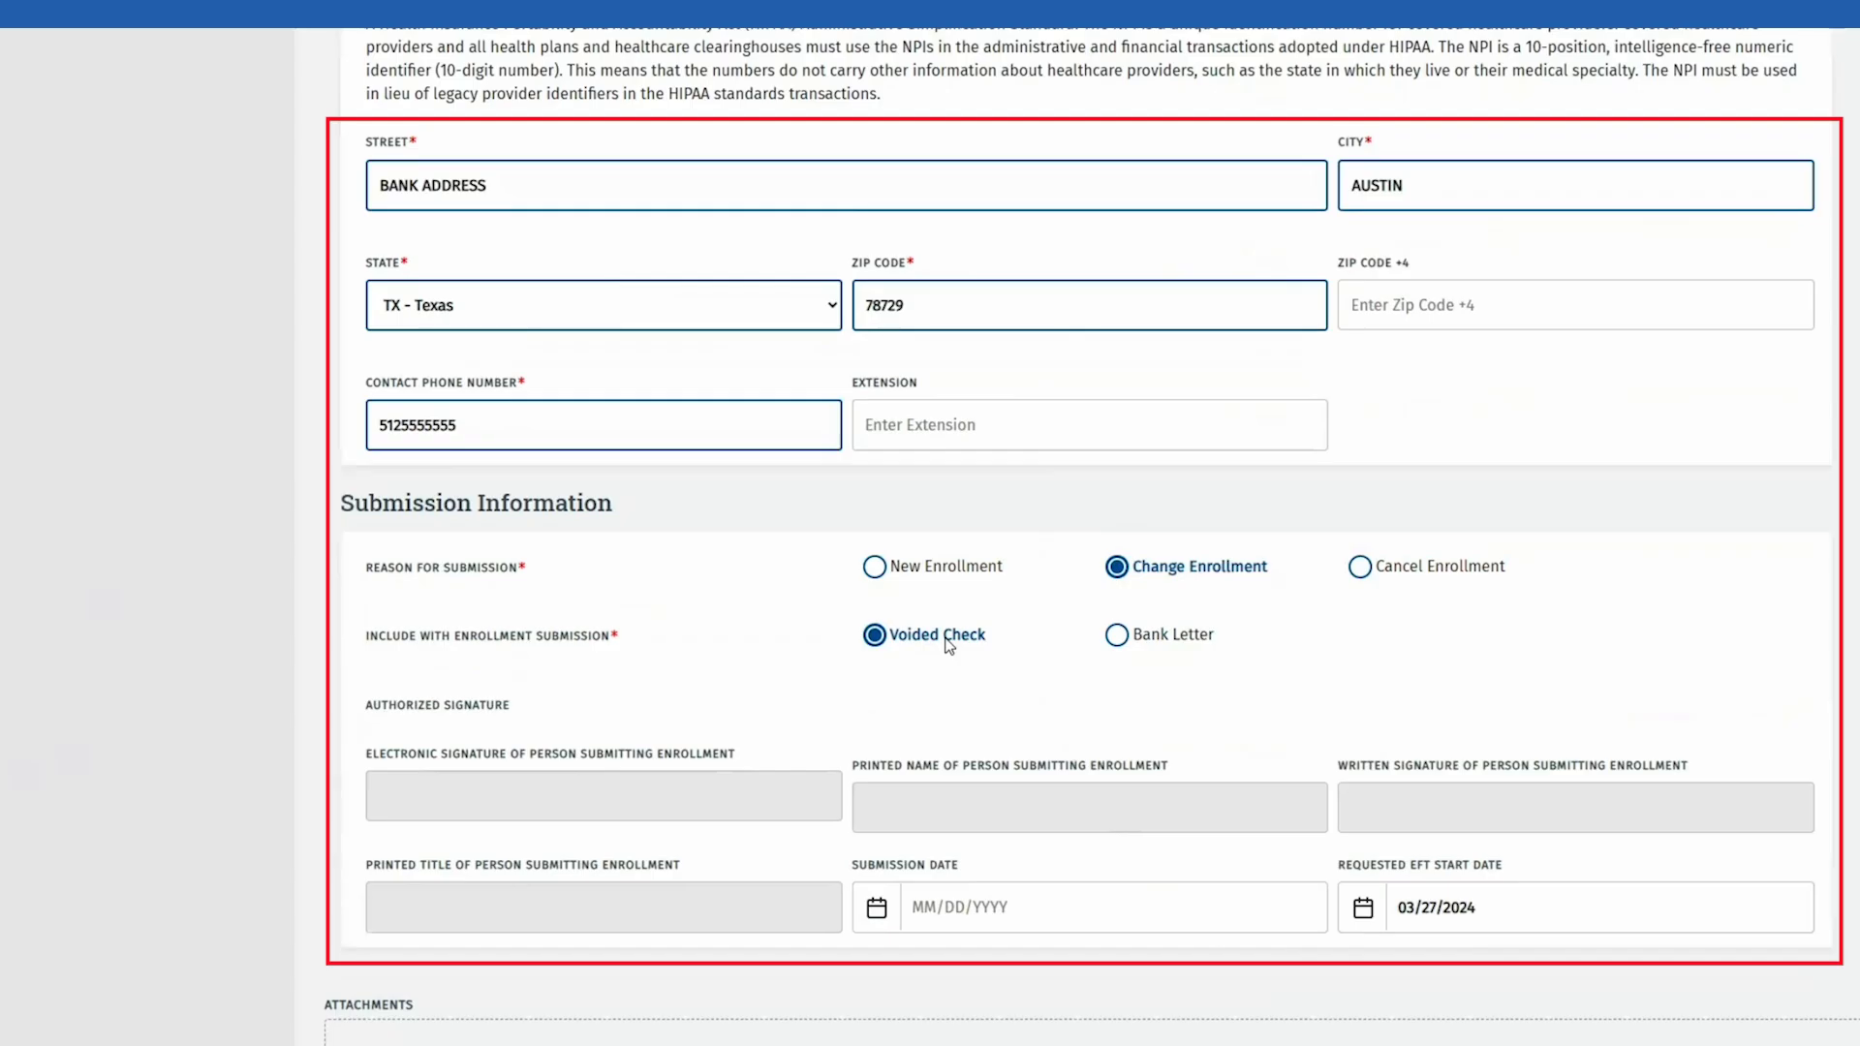
{"action": "scroll", "coordinate": [950, 645], "scroll_direction": "down", "scroll_amount": 2}
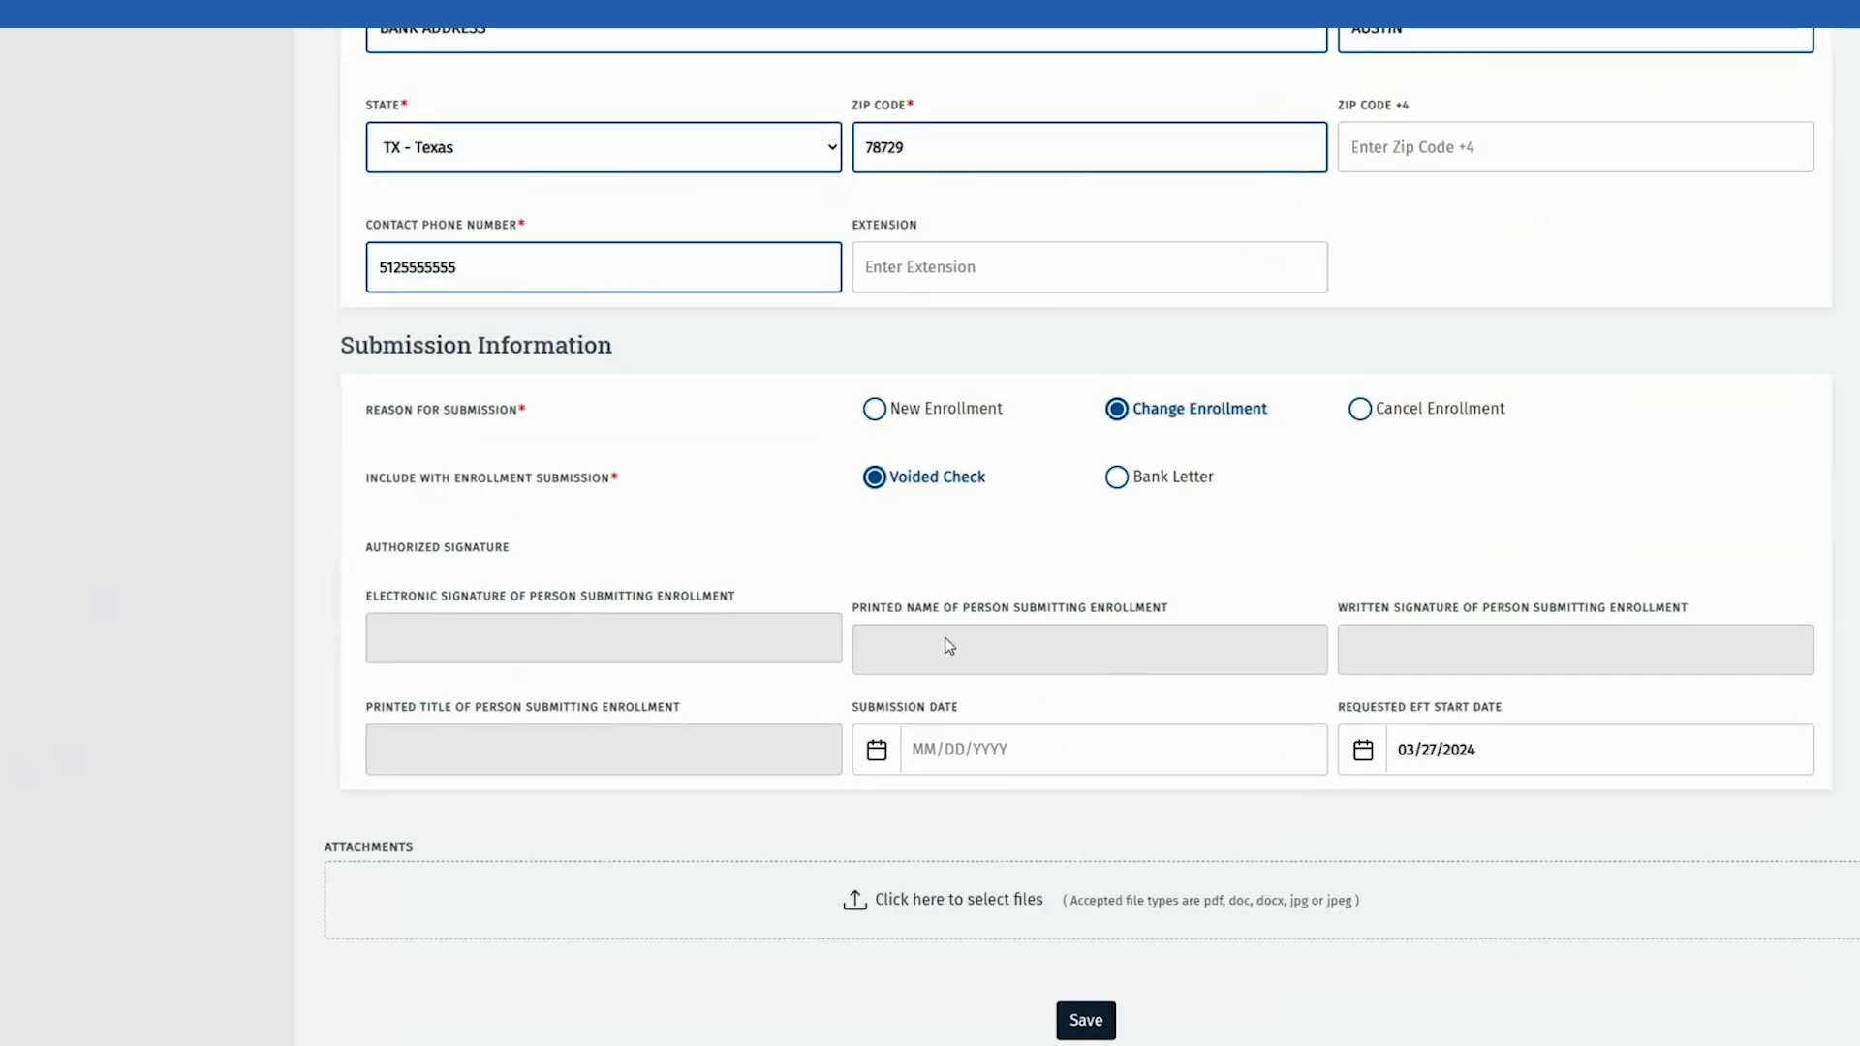
{"action": "scroll", "coordinate": [949, 647], "scroll_direction": "down", "scroll_amount": 2}
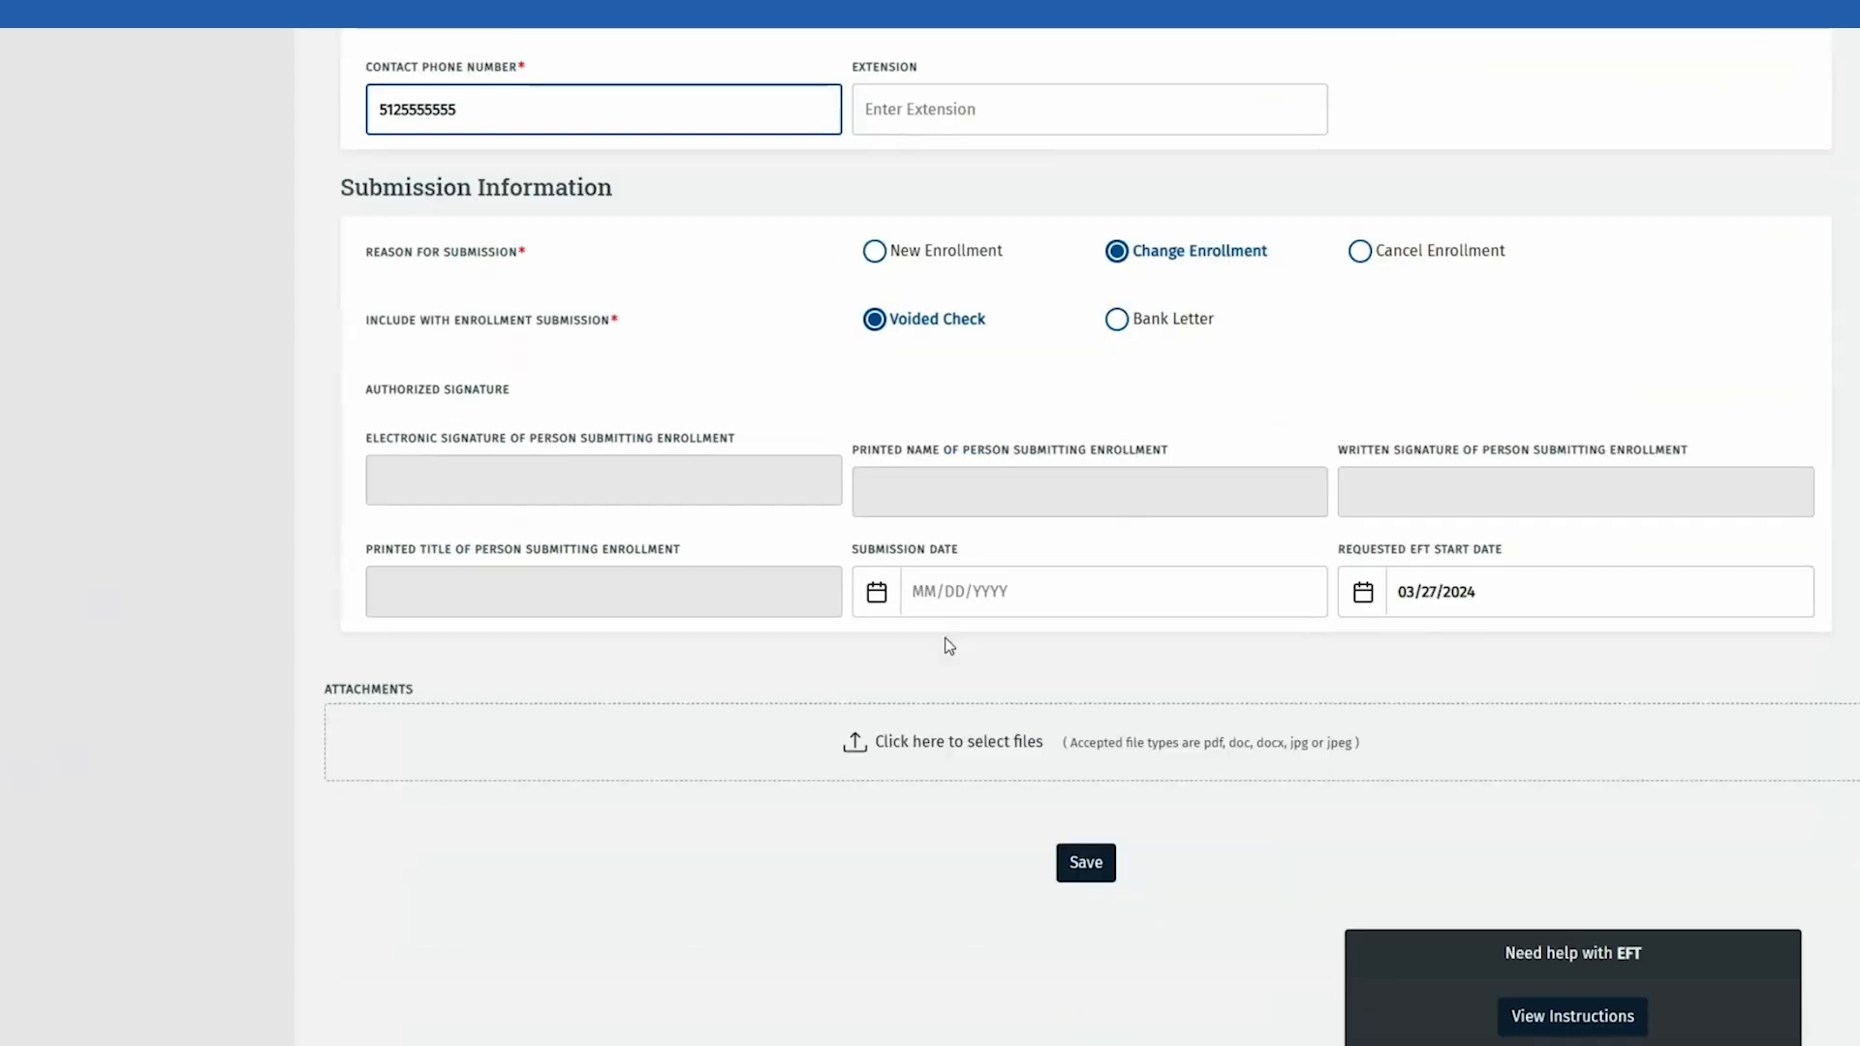
Step: Attach the Voided Check file as a Cancelled Check/Bank Letter document and save EFT
{"action": "left_click", "coordinate": [951, 743]}
{"action": "left_click", "coordinate": [762, 549]}
{"action": "left_click", "coordinate": [754, 612]}
{"action": "left_click", "coordinate": [1209, 643]}
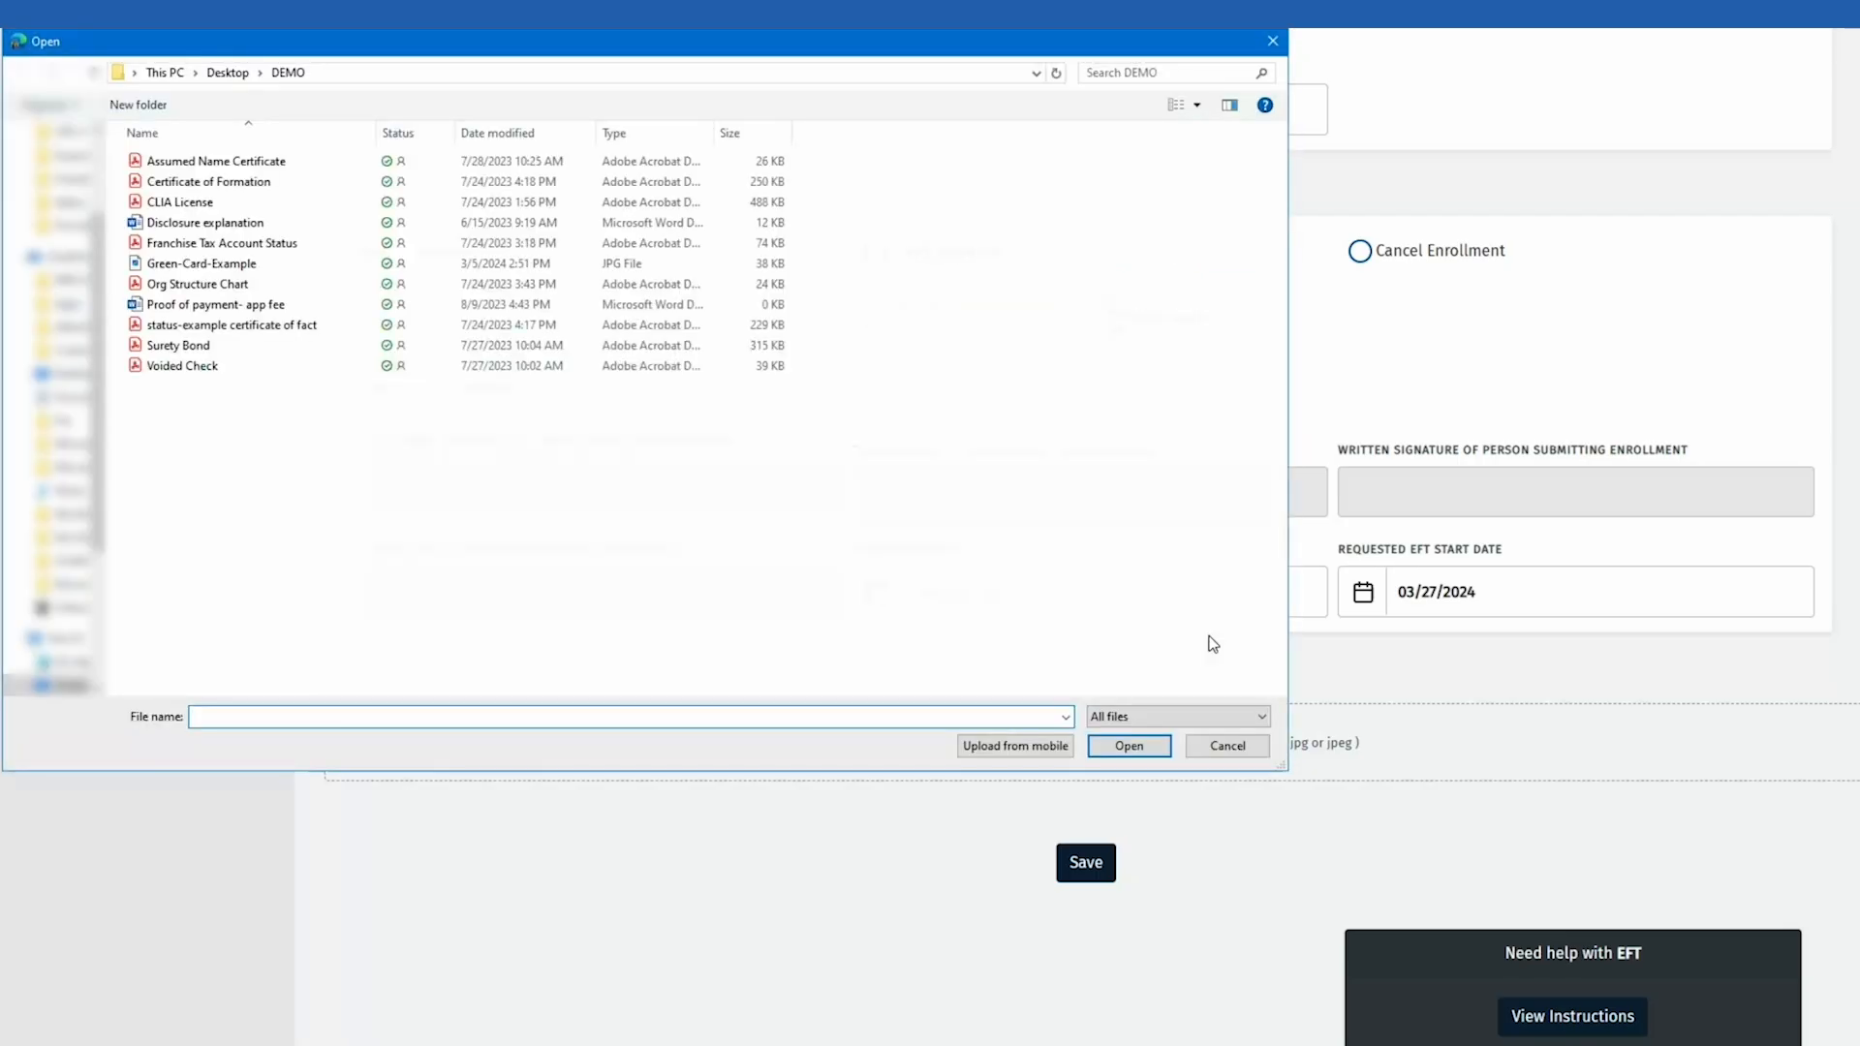
{"action": "left_click", "coordinate": [228, 372]}
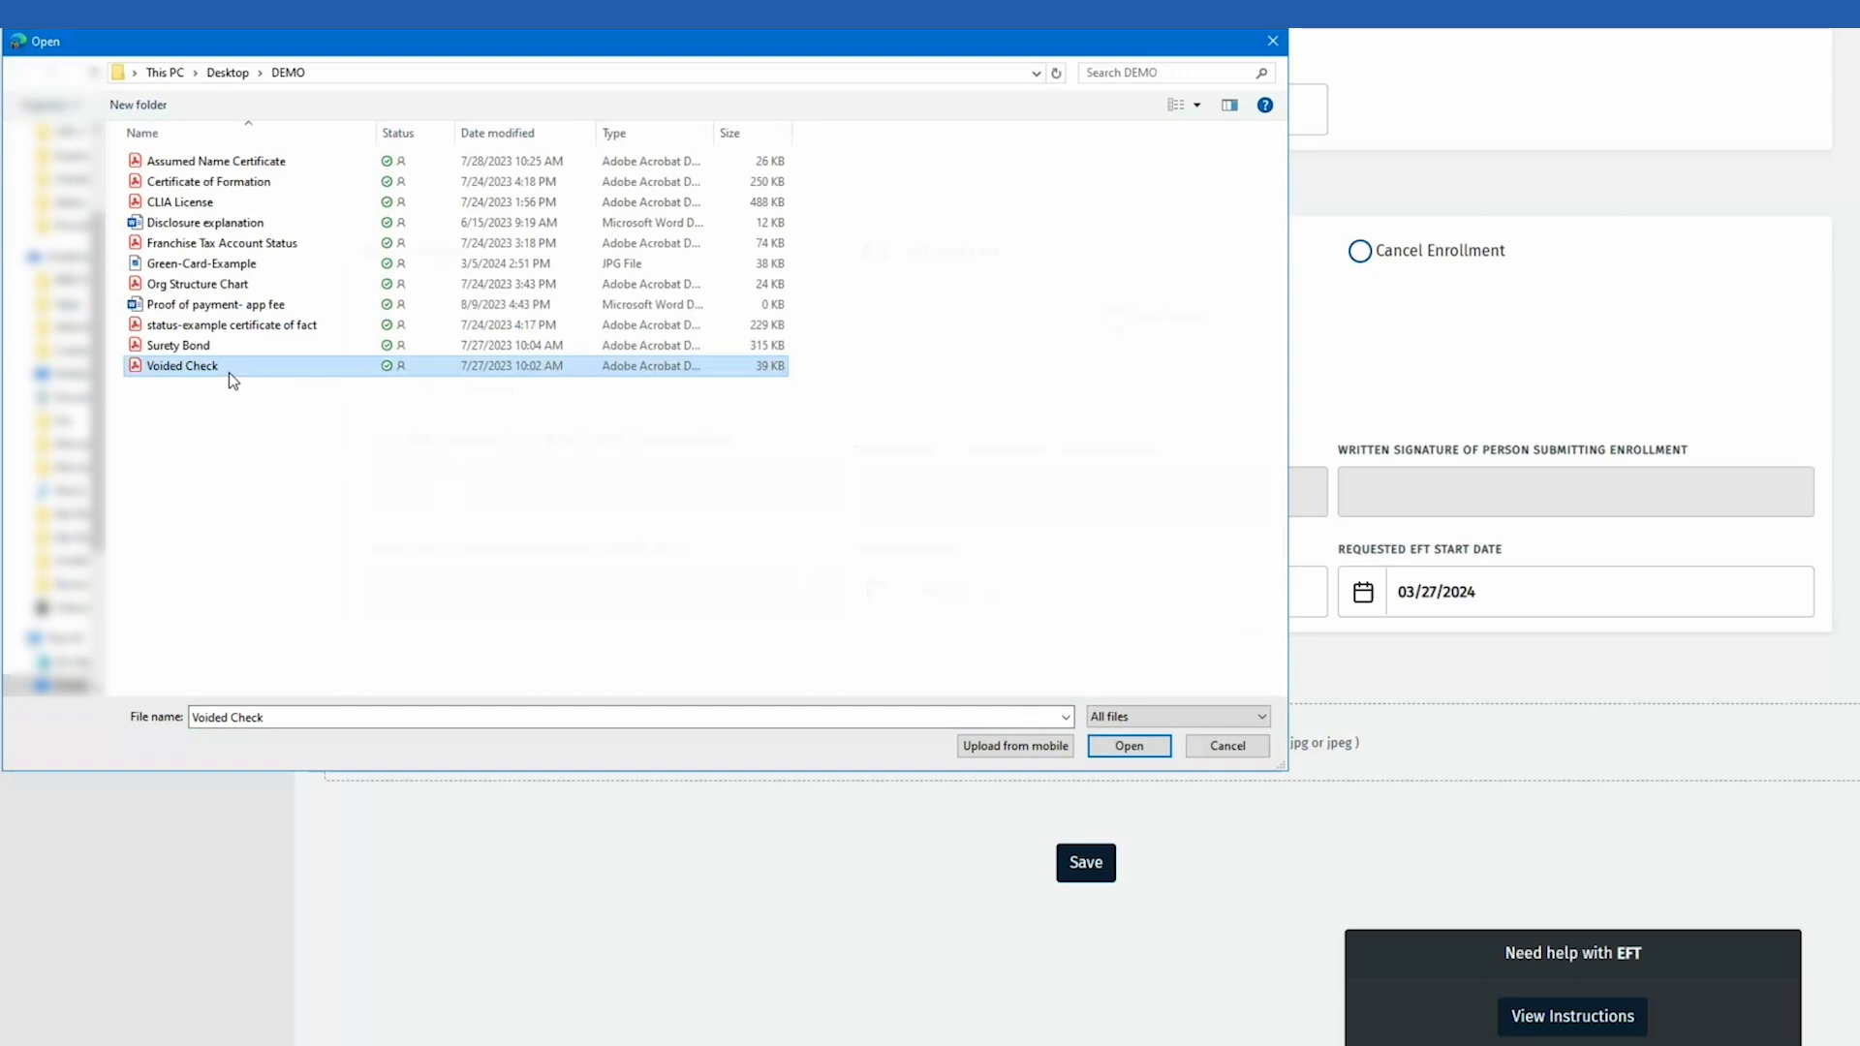
{"action": "left_click", "coordinate": [1128, 746]}
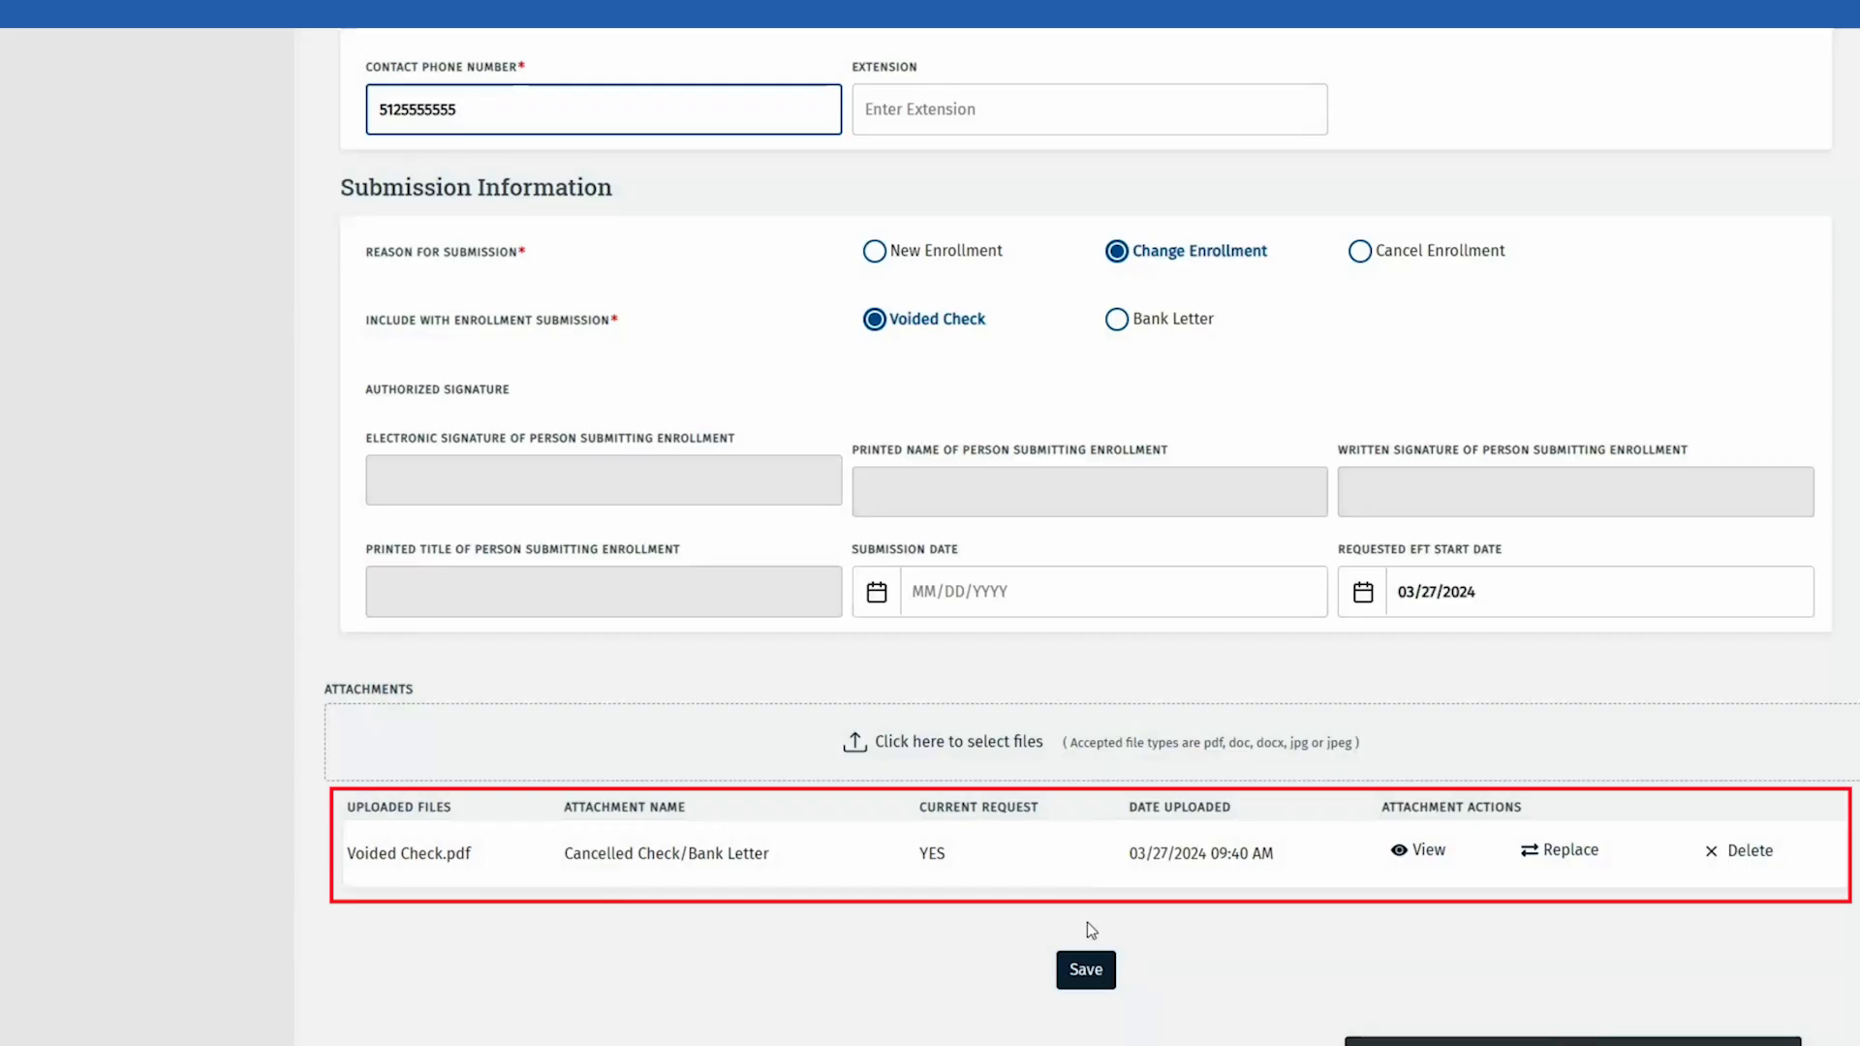
{"action": "left_click", "coordinate": [1092, 961]}
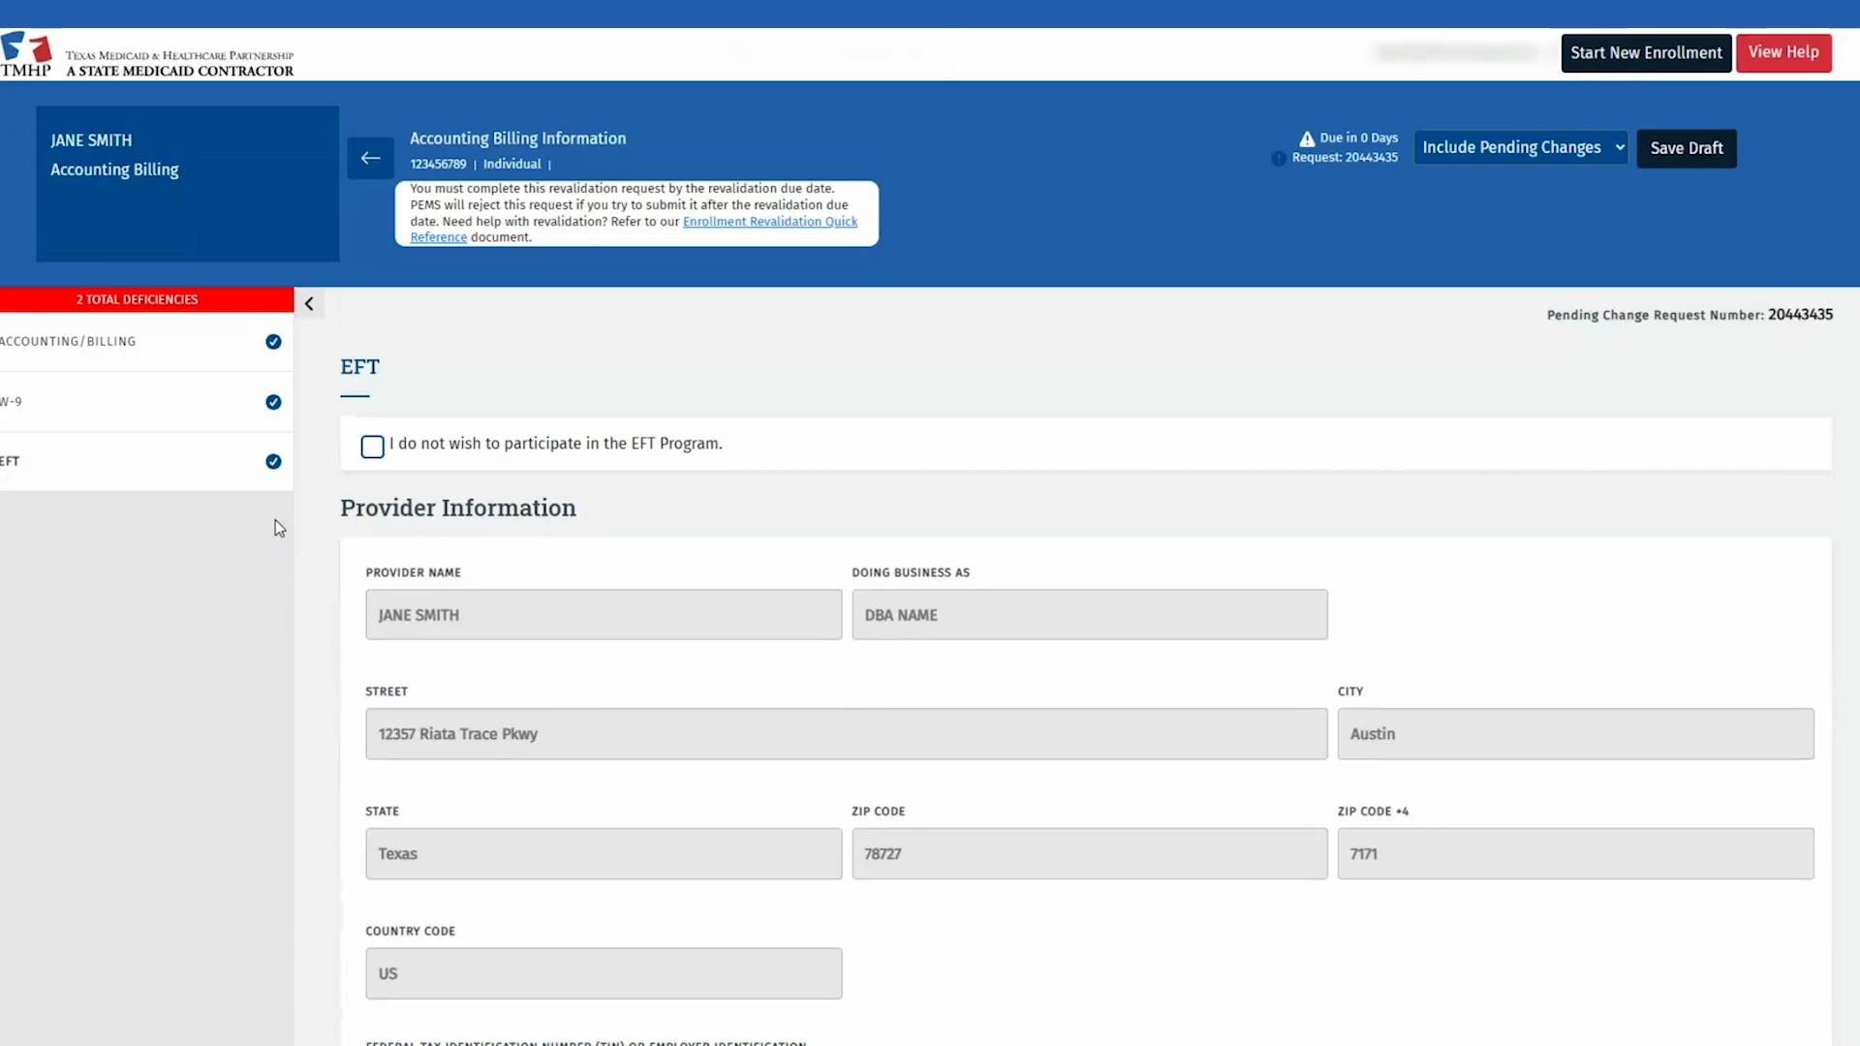
Step: Answer No to the Controlling Interest and Ownership questions
{"action": "left_click", "coordinate": [370, 158]}
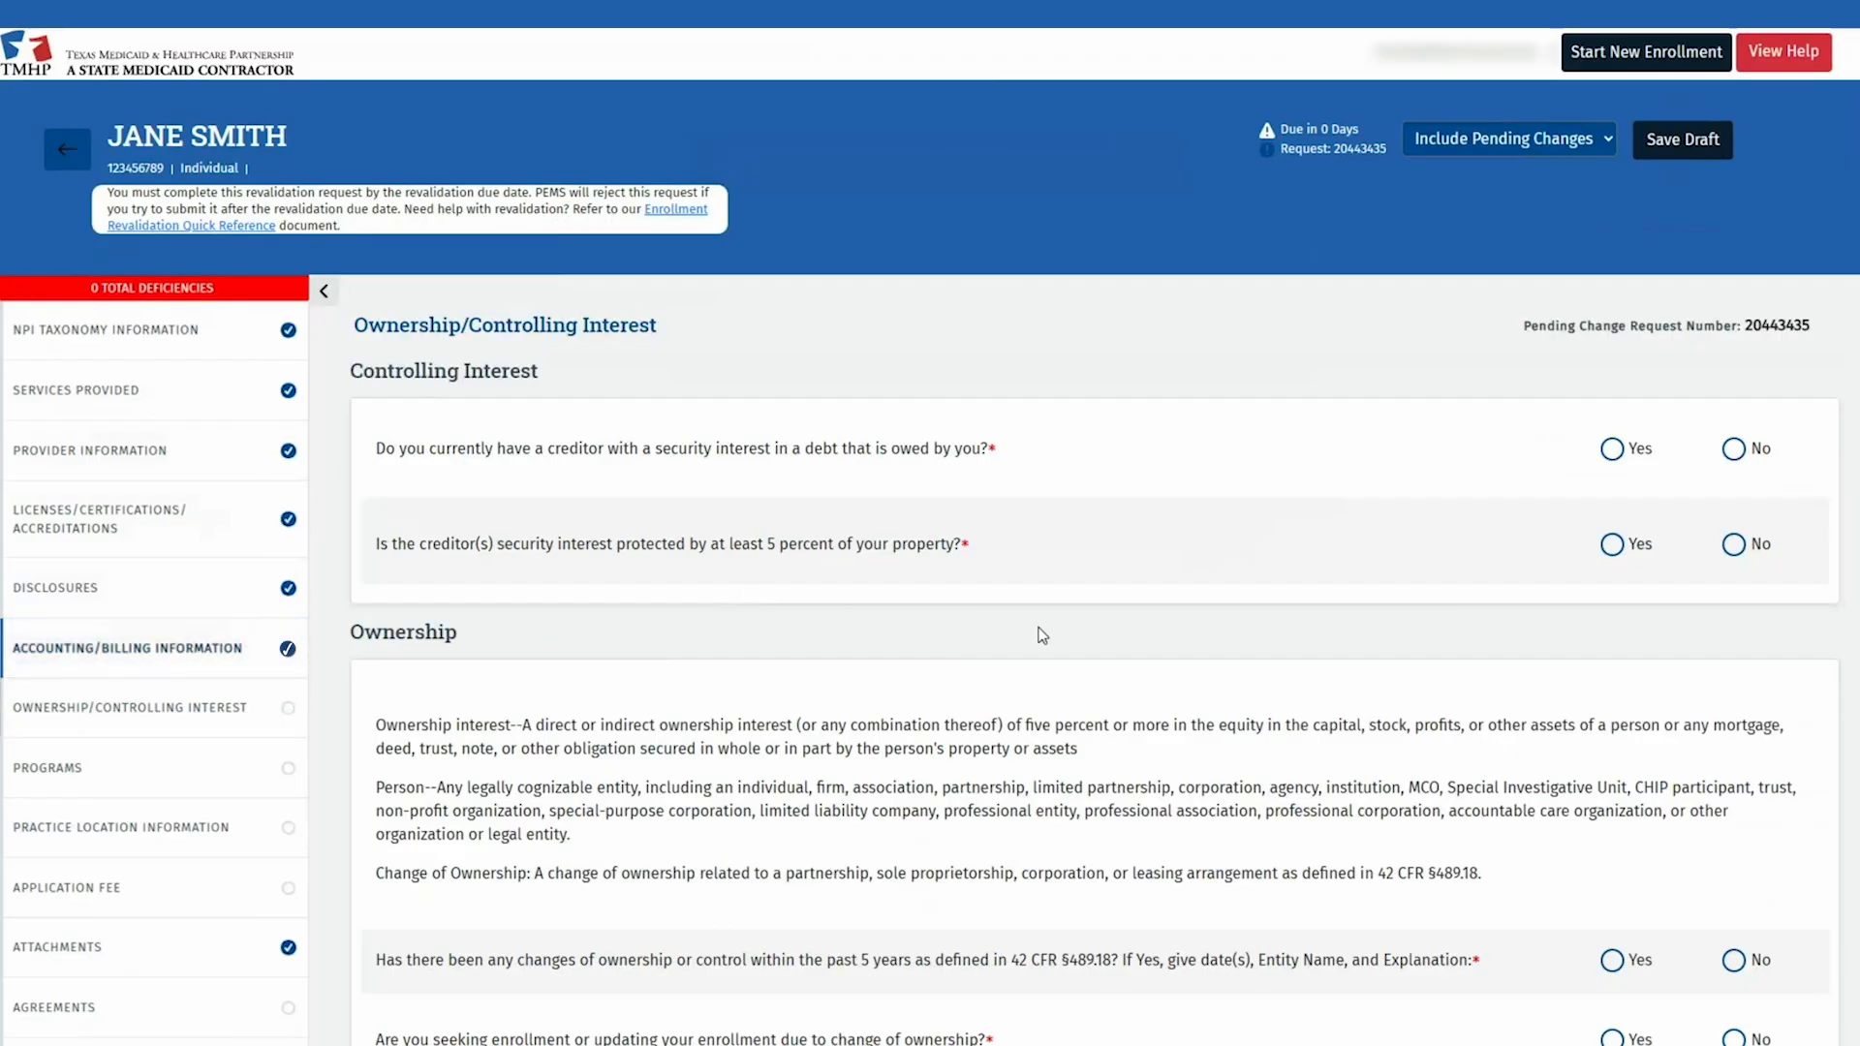
{"action": "left_click", "coordinate": [1734, 450]}
{"action": "left_click", "coordinate": [1734, 545]}
{"action": "scroll", "coordinate": [1737, 545], "scroll_direction": "down", "scroll_amount": 6}
{"action": "left_click", "coordinate": [1735, 330]}
{"action": "left_click", "coordinate": [1735, 409]}
{"action": "left_click", "coordinate": [1734, 489]}
{"action": "left_click", "coordinate": [1734, 578]}
{"action": "left_click", "coordinate": [1734, 668]}
{"action": "left_click", "coordinate": [1734, 772]}
Step: Answer No to the related owners, Management, Staffing and Principals questions, then save
{"action": "scroll", "coordinate": [1739, 765], "scroll_direction": "down", "scroll_amount": 8}
{"action": "left_click", "coordinate": [1734, 195]}
{"action": "left_click", "coordinate": [1734, 378]}
{"action": "left_click", "coordinate": [1734, 570]}
{"action": "scroll", "coordinate": [1736, 581], "scroll_direction": "down", "scroll_amount": 5}
{"action": "left_click", "coordinate": [1734, 256]}
{"action": "left_click", "coordinate": [1735, 337]}
{"action": "left_click", "coordinate": [1735, 440]}
{"action": "left_click", "coordinate": [1734, 567]}
{"action": "left_click", "coordinate": [1734, 693]}
{"action": "left_click", "coordinate": [1734, 820]}
{"action": "scroll", "coordinate": [1737, 823], "scroll_direction": "down", "scroll_amount": 15}
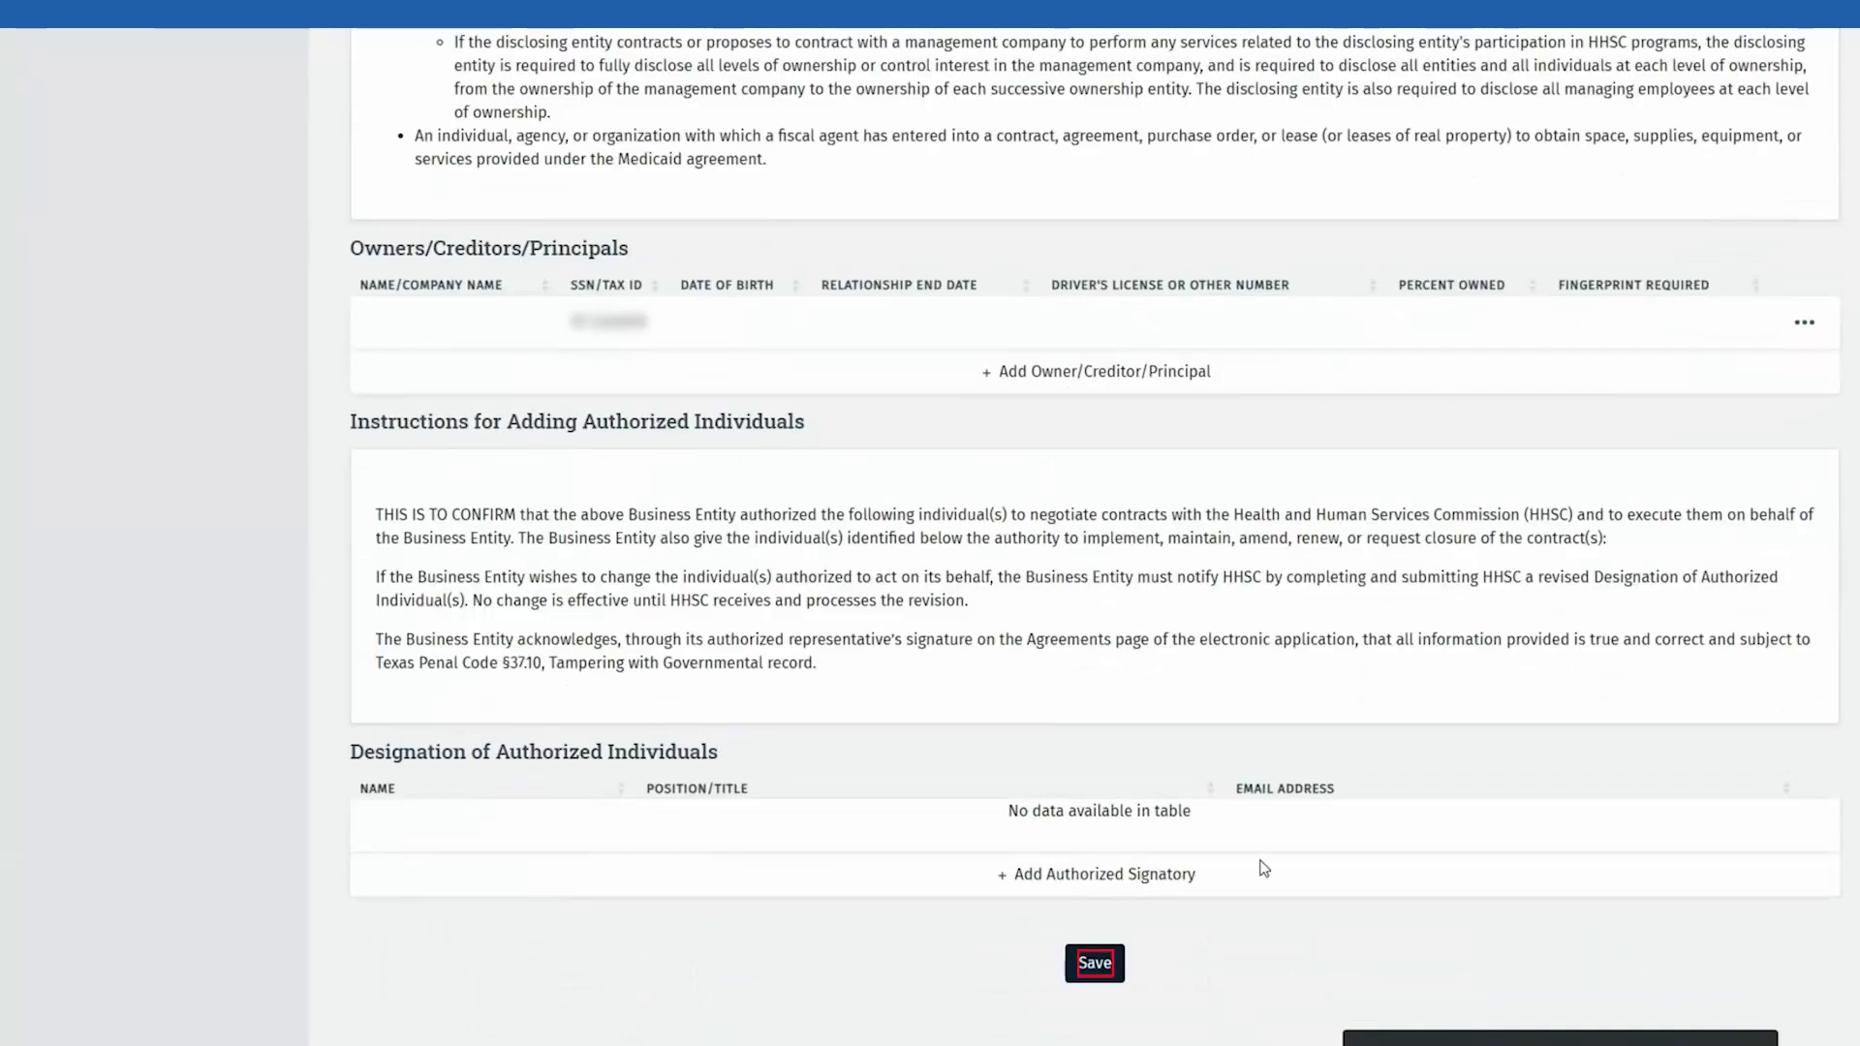
{"action": "left_click", "coordinate": [1095, 963]}
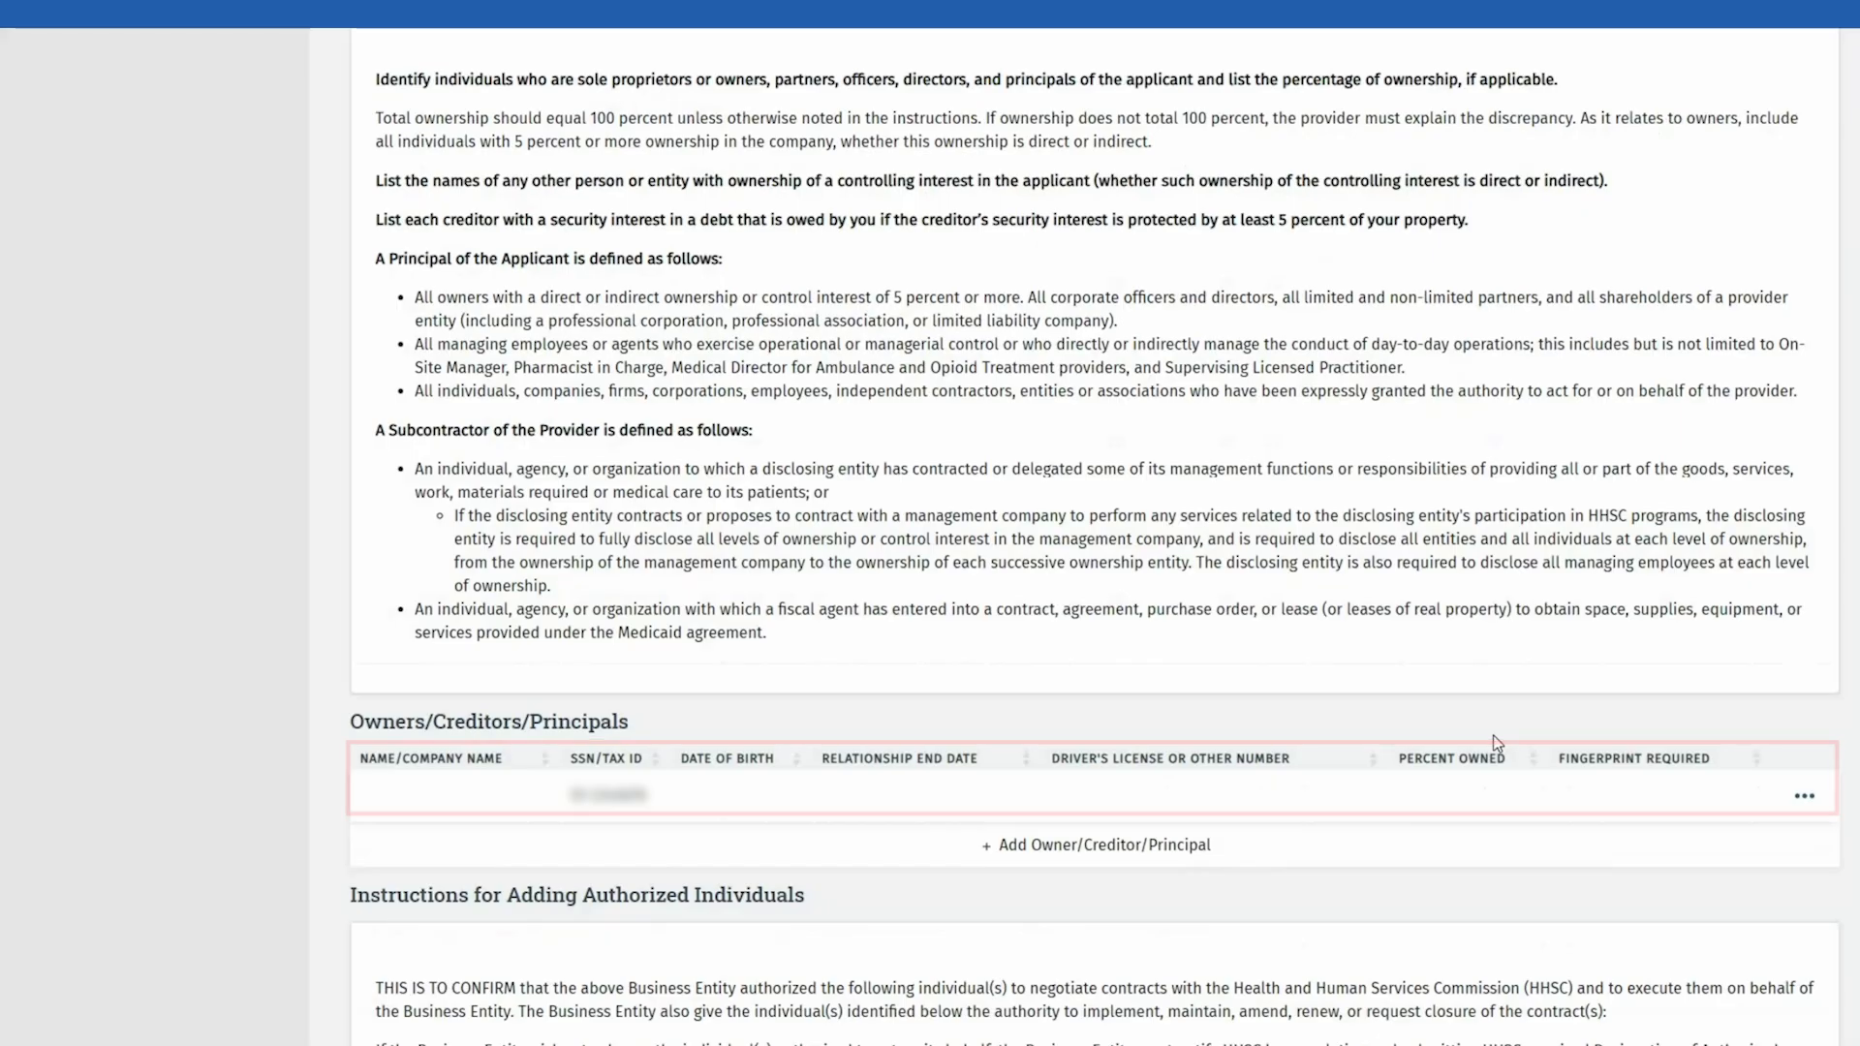
{"action": "left_click", "coordinate": [1793, 808]}
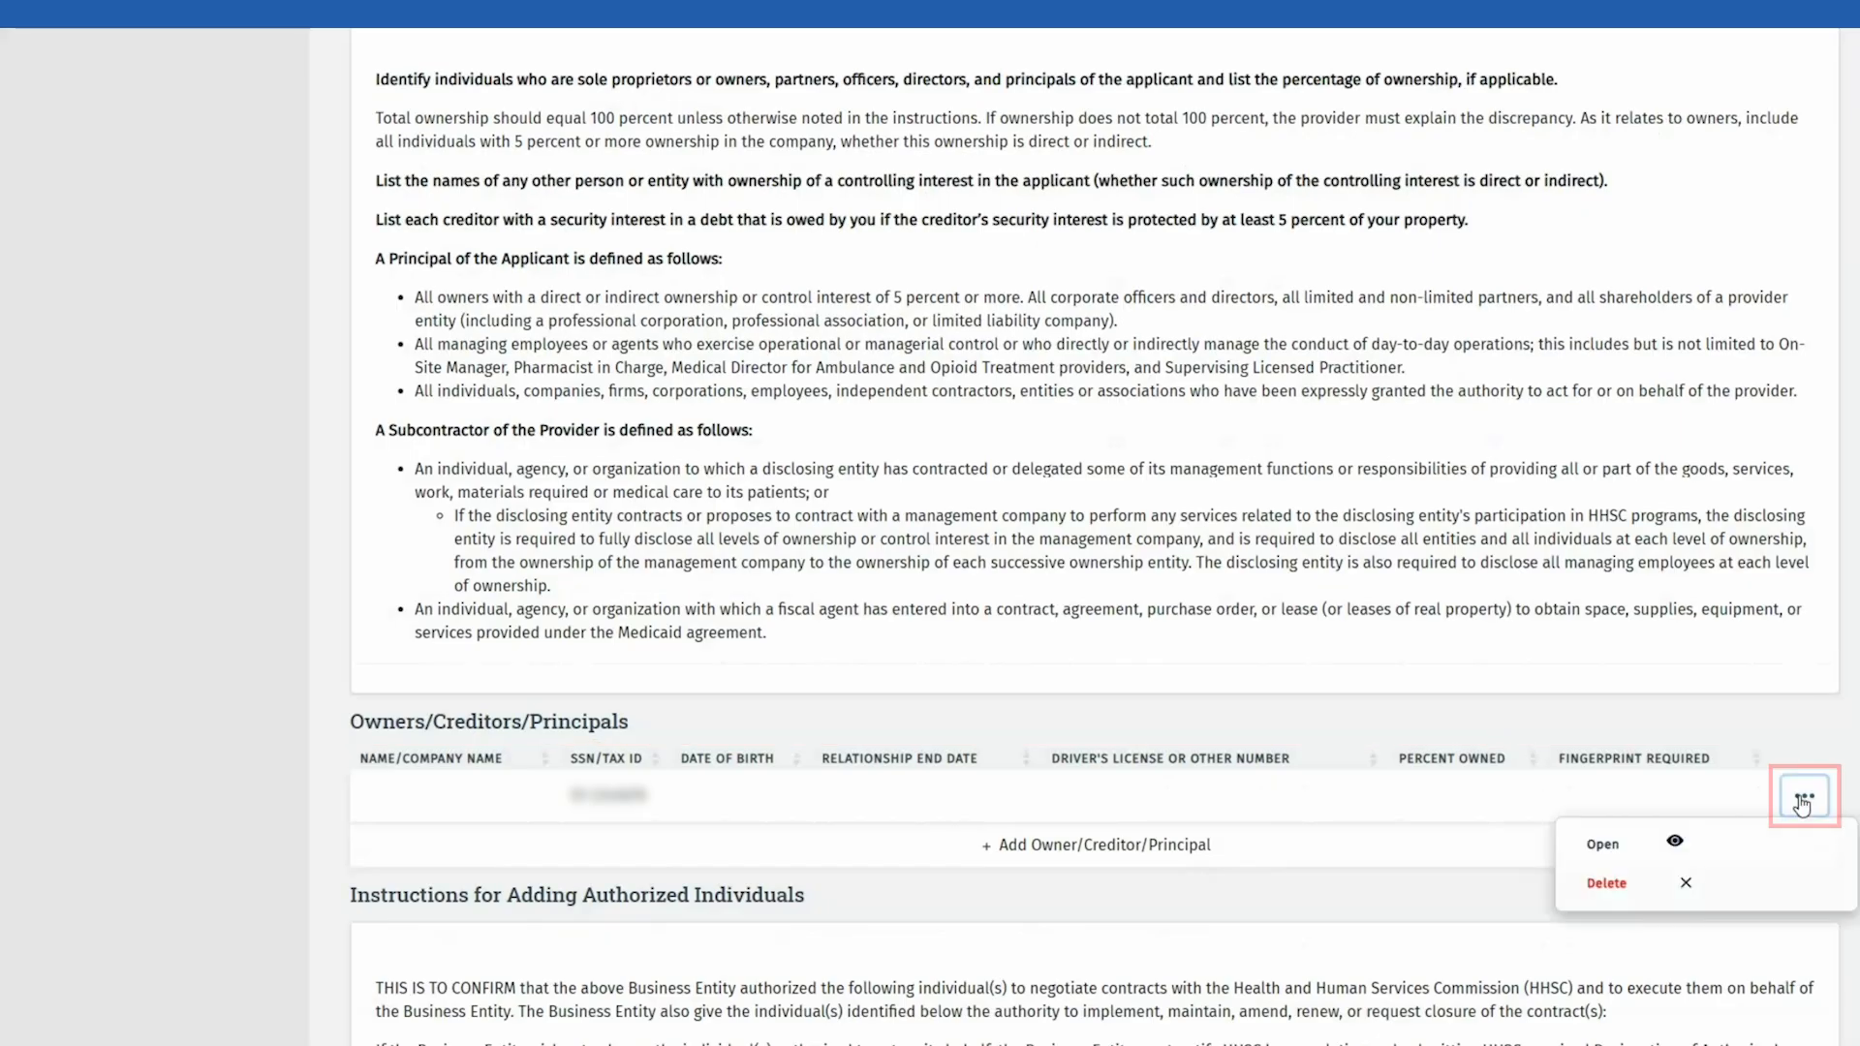
{"action": "left_click", "coordinate": [1607, 885]}
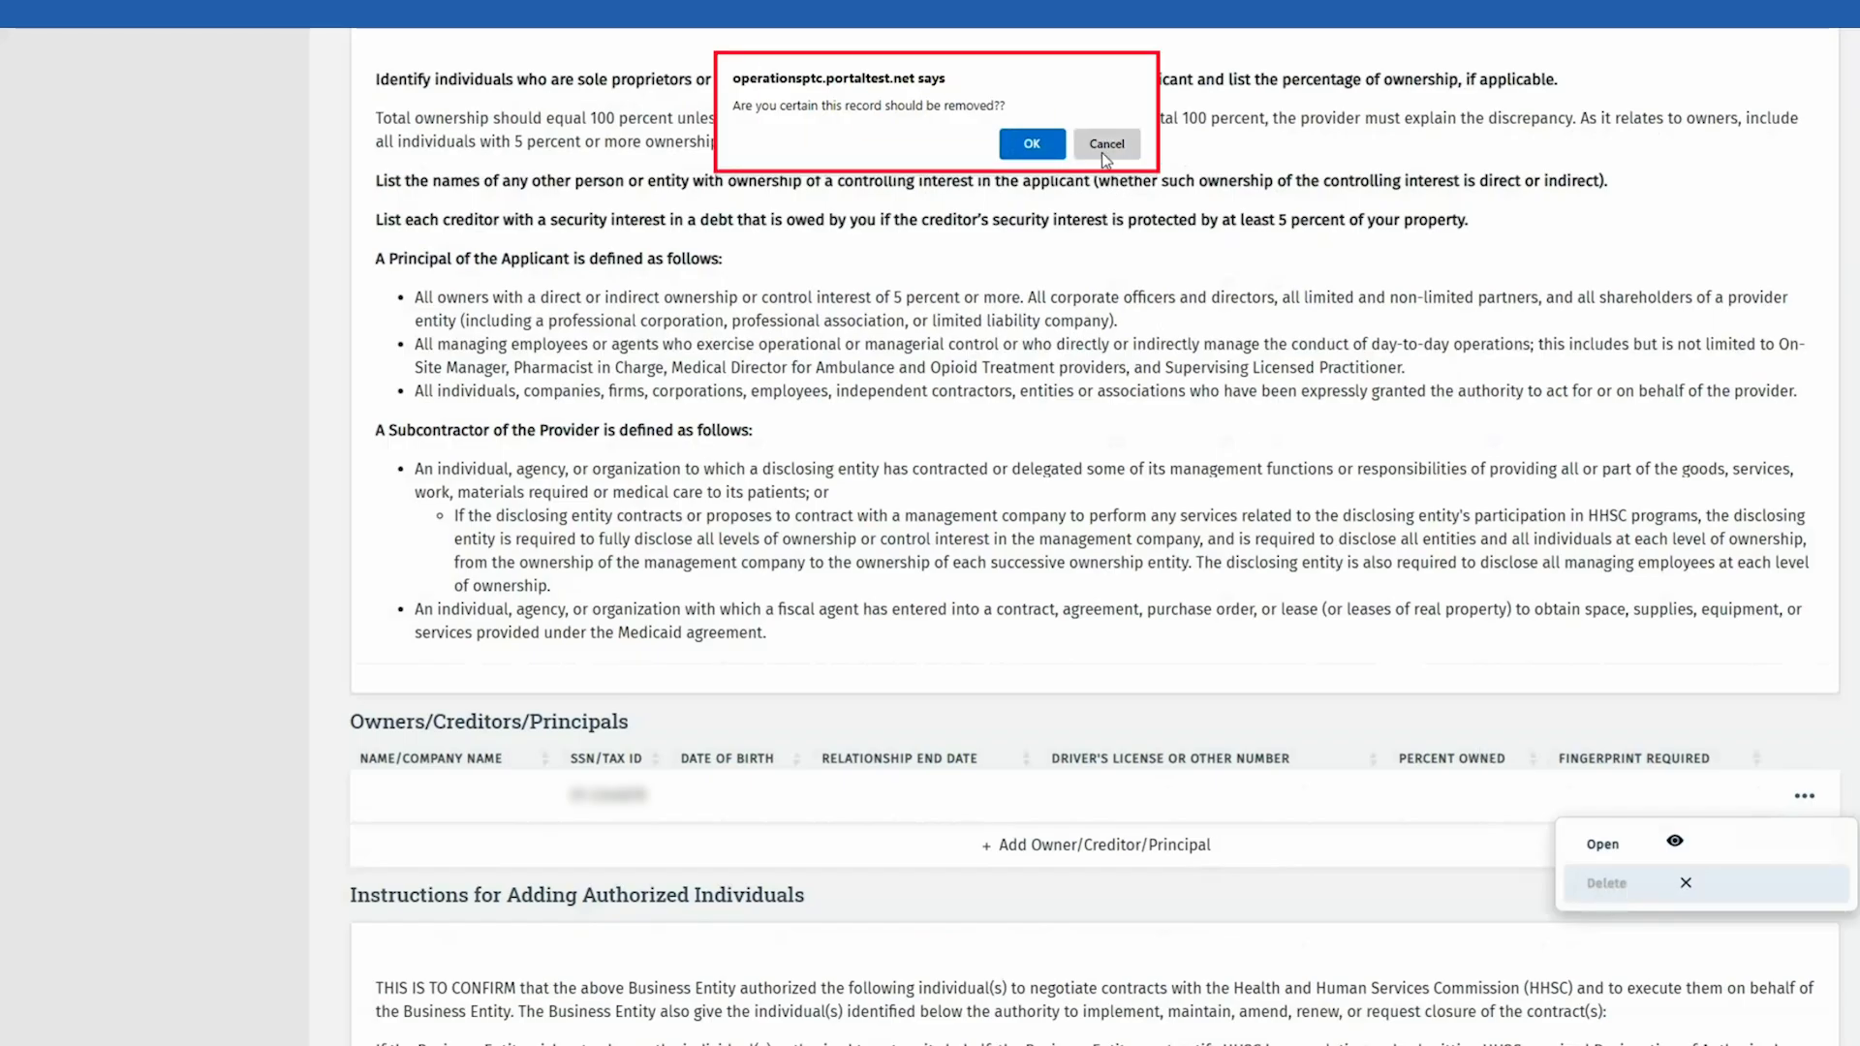
{"action": "left_click", "coordinate": [1033, 144]}
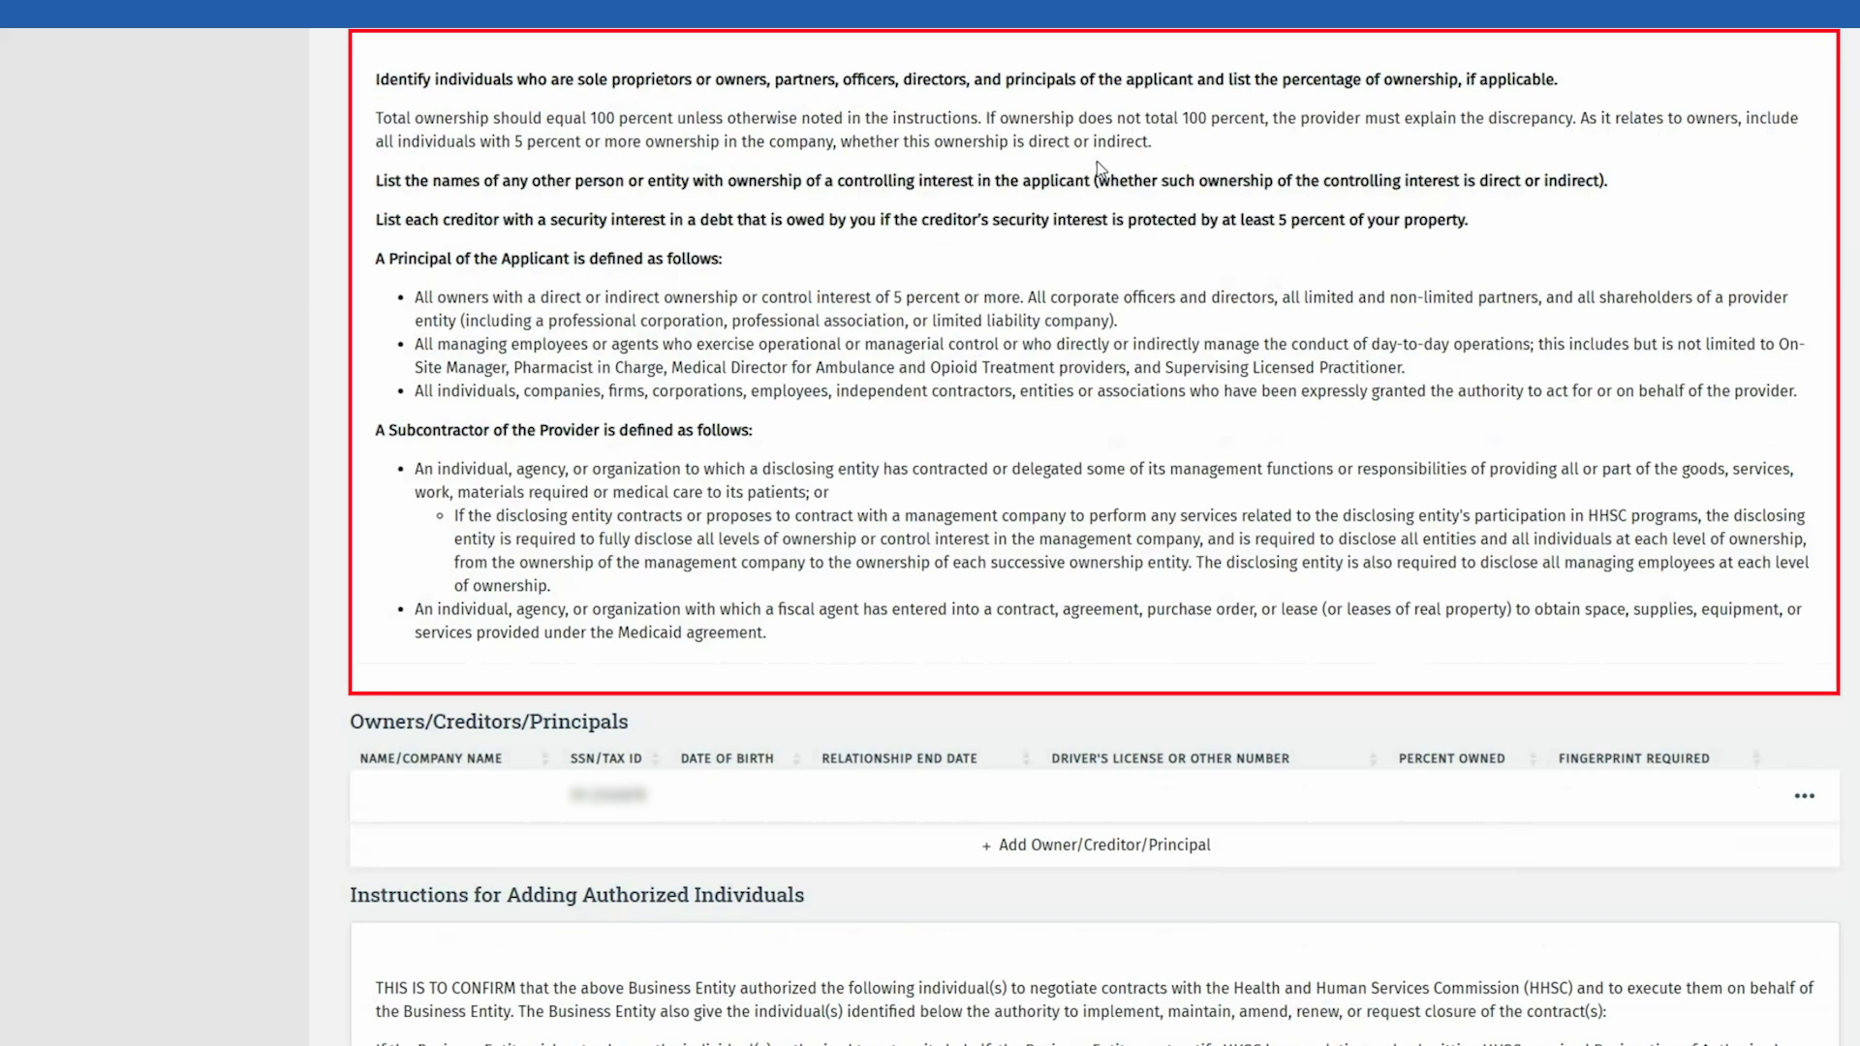
Step: Add an owner by entering the owner's SSN in the lookup and verifying it
{"action": "left_click", "coordinate": [969, 847]}
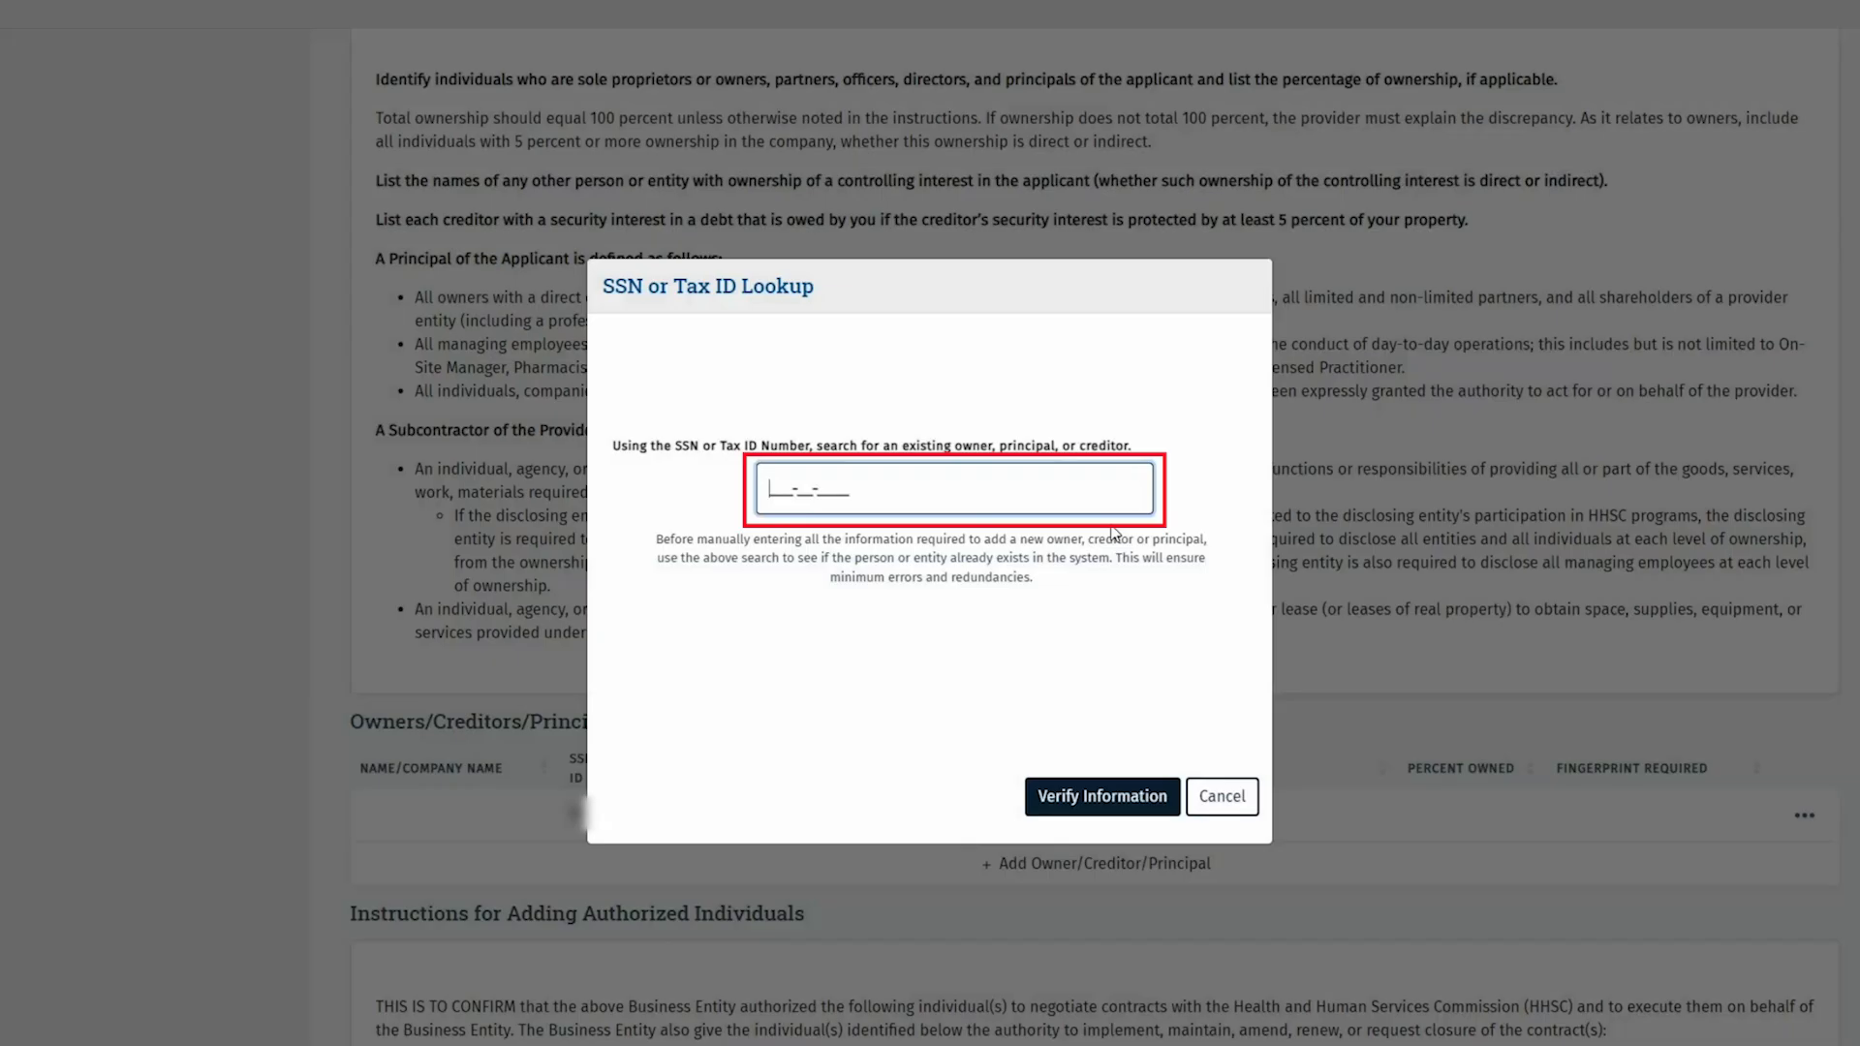
{"action": "type", "text": "111111111"}
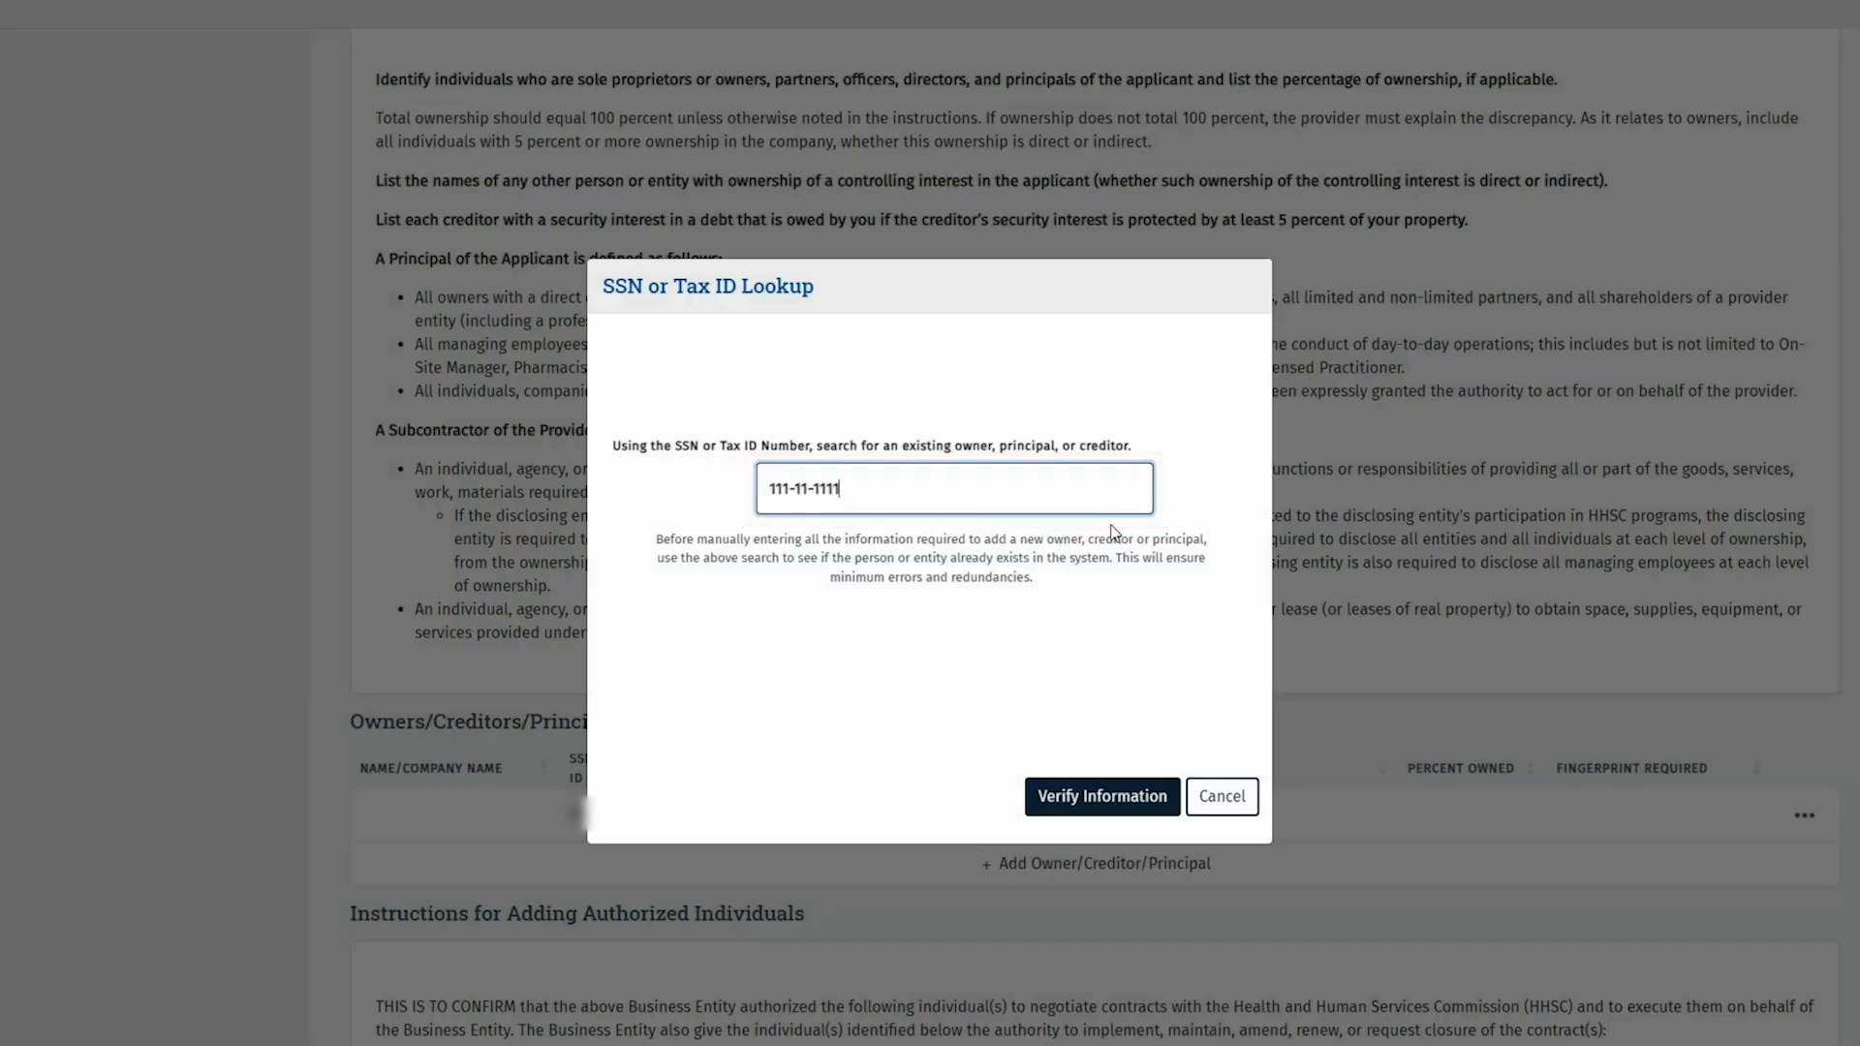
{"action": "left_click", "coordinate": [1114, 794]}
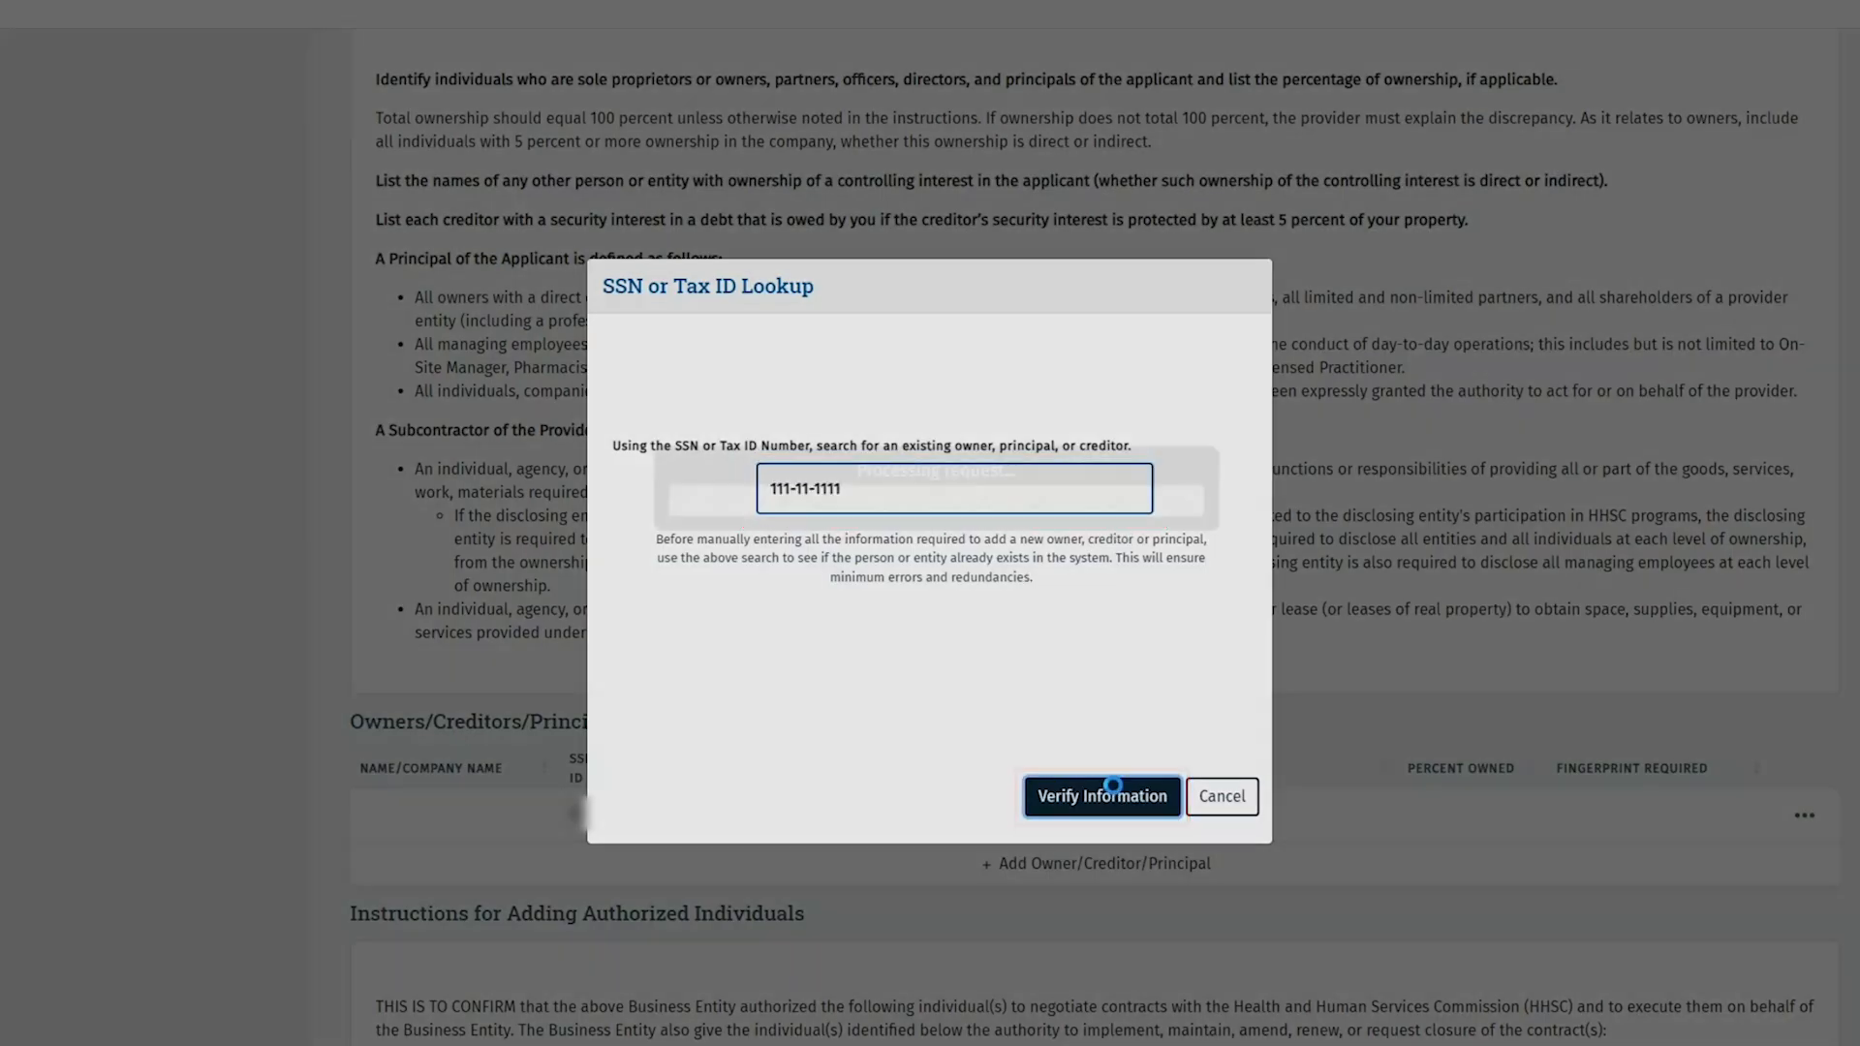
Step: Open the owner record, change the driver's license expiration year from 2023 to 2028, and save
{"action": "left_click", "coordinate": [1804, 819]}
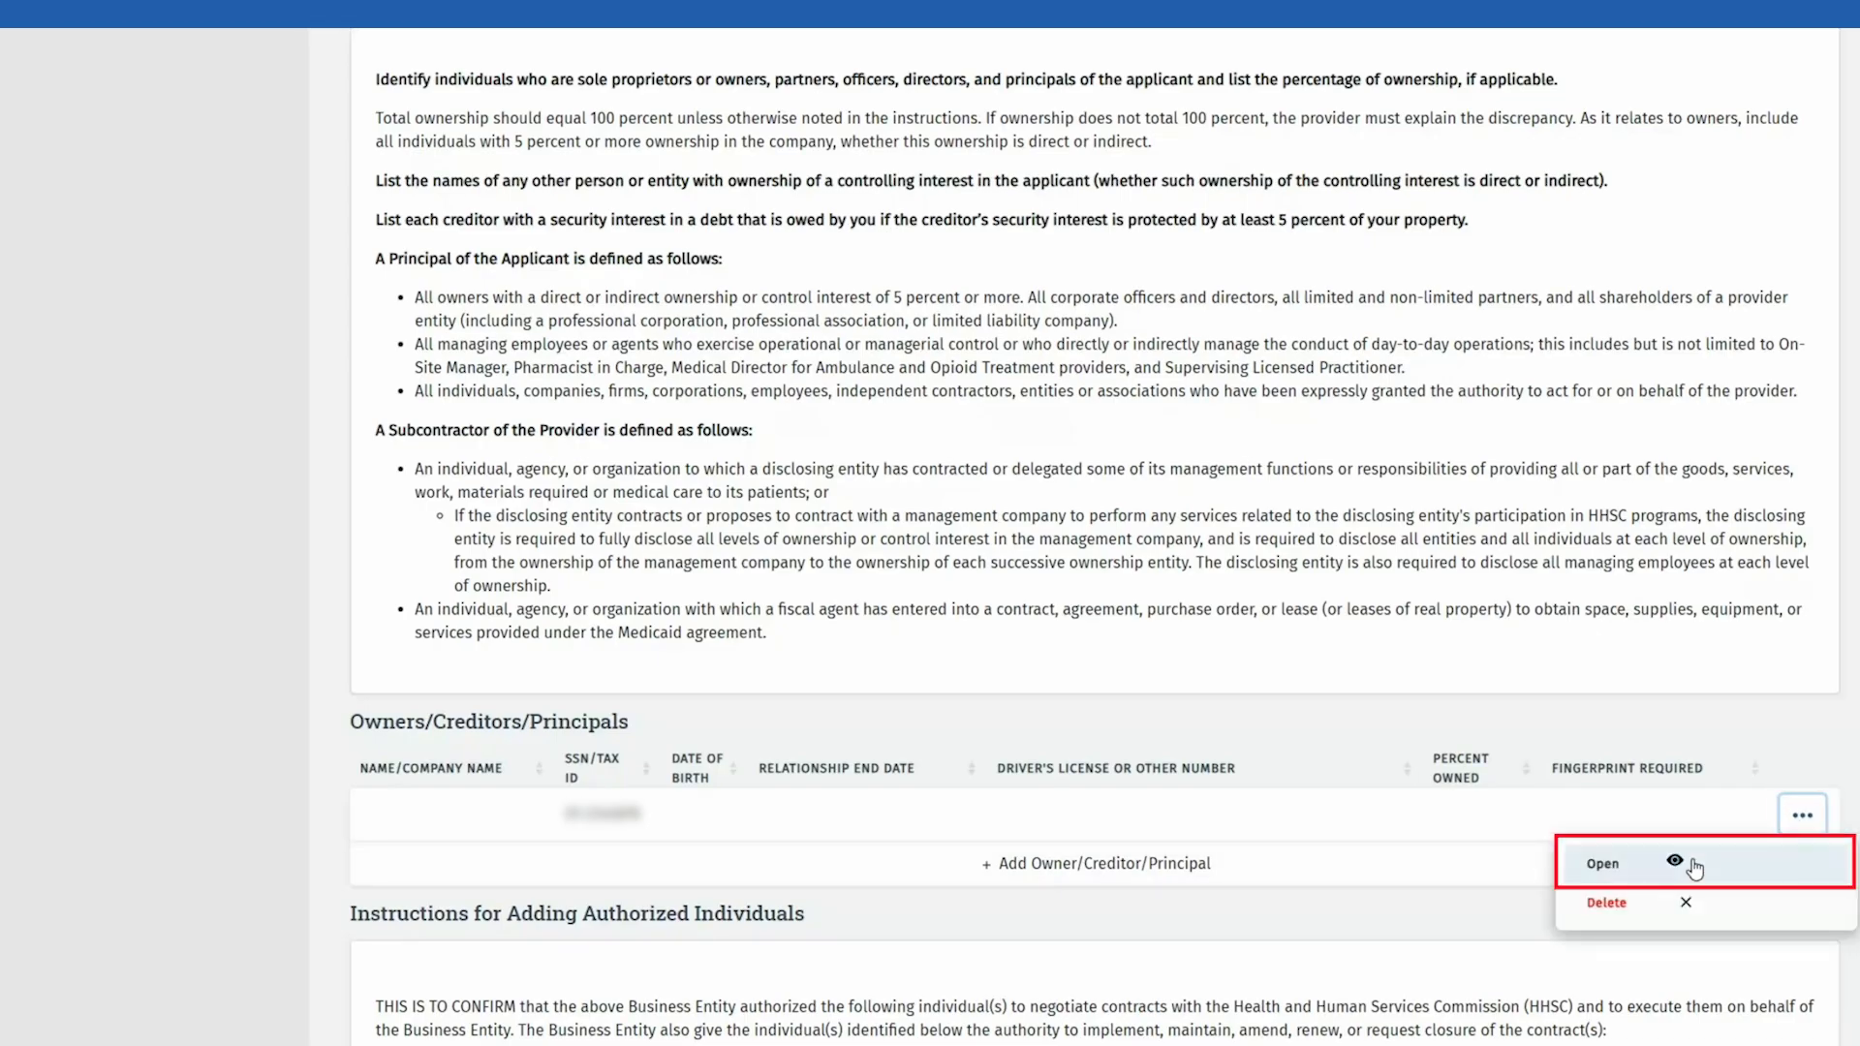
{"action": "left_click", "coordinate": [1694, 869]}
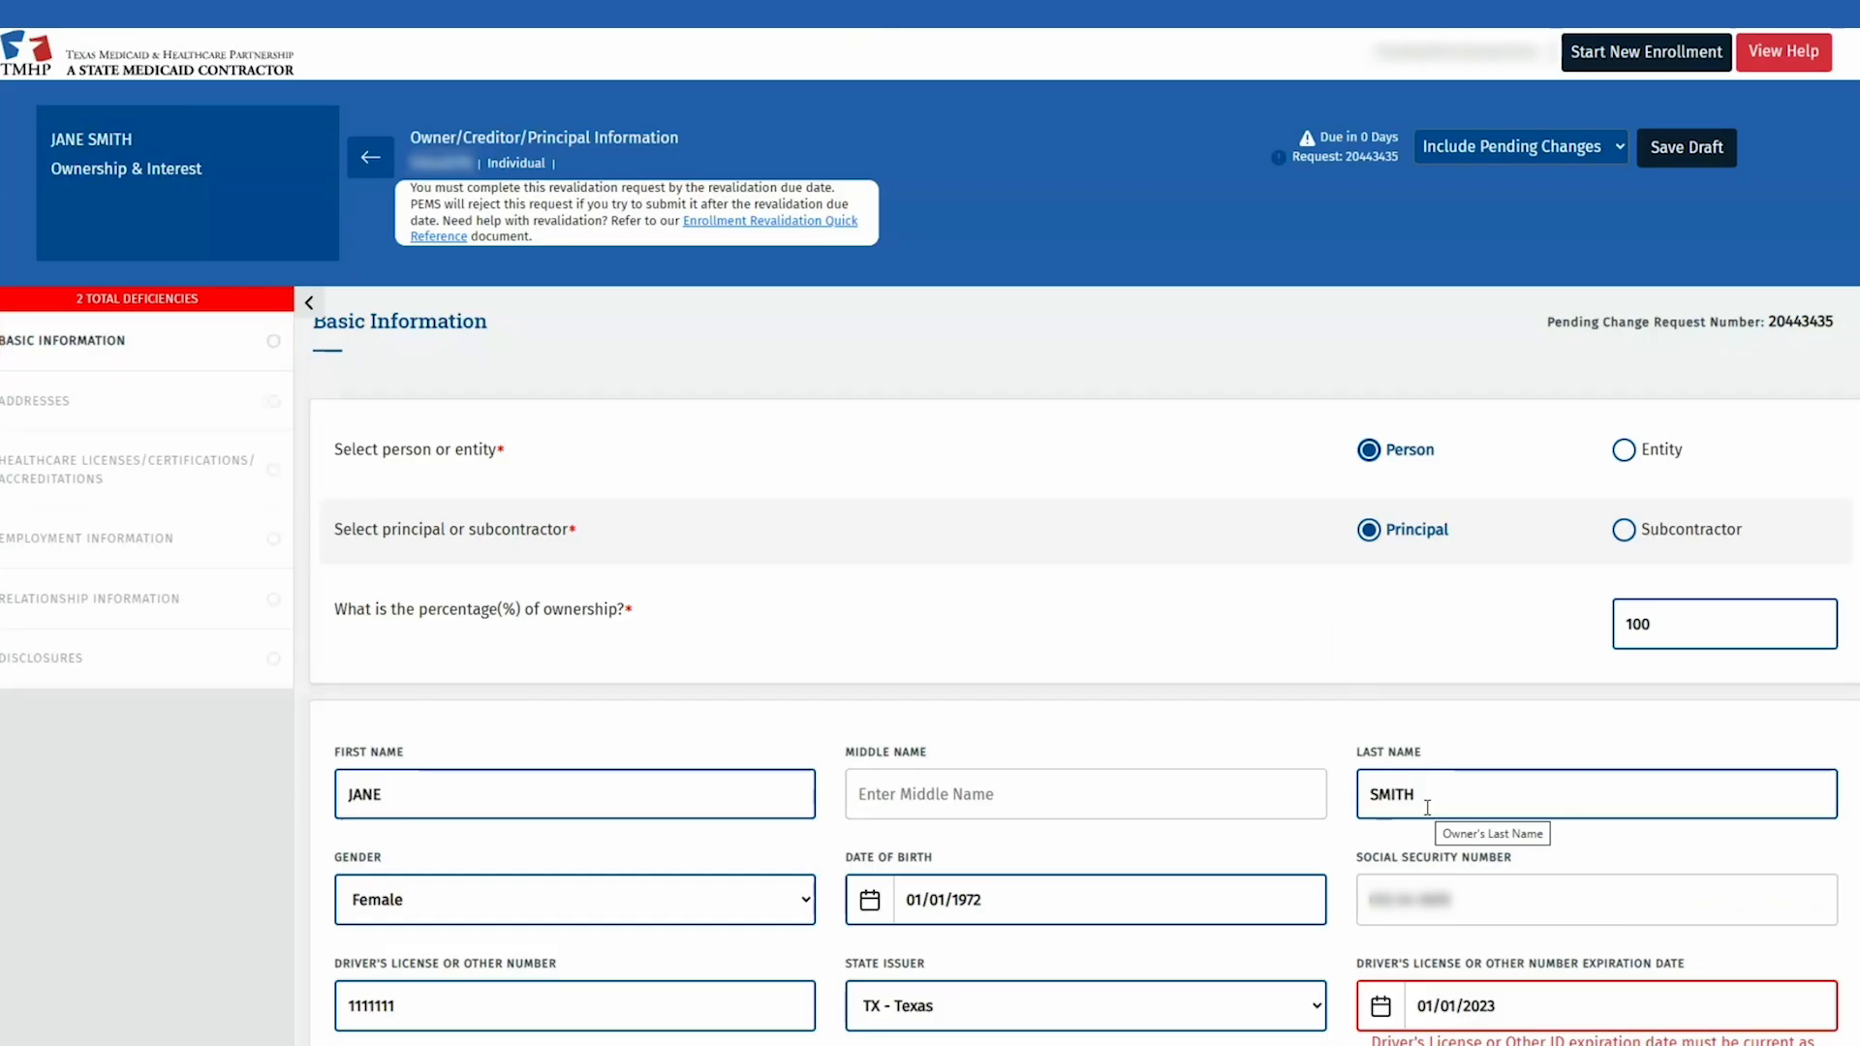
{"action": "scroll", "coordinate": [1427, 807], "scroll_direction": "down", "scroll_amount": 2}
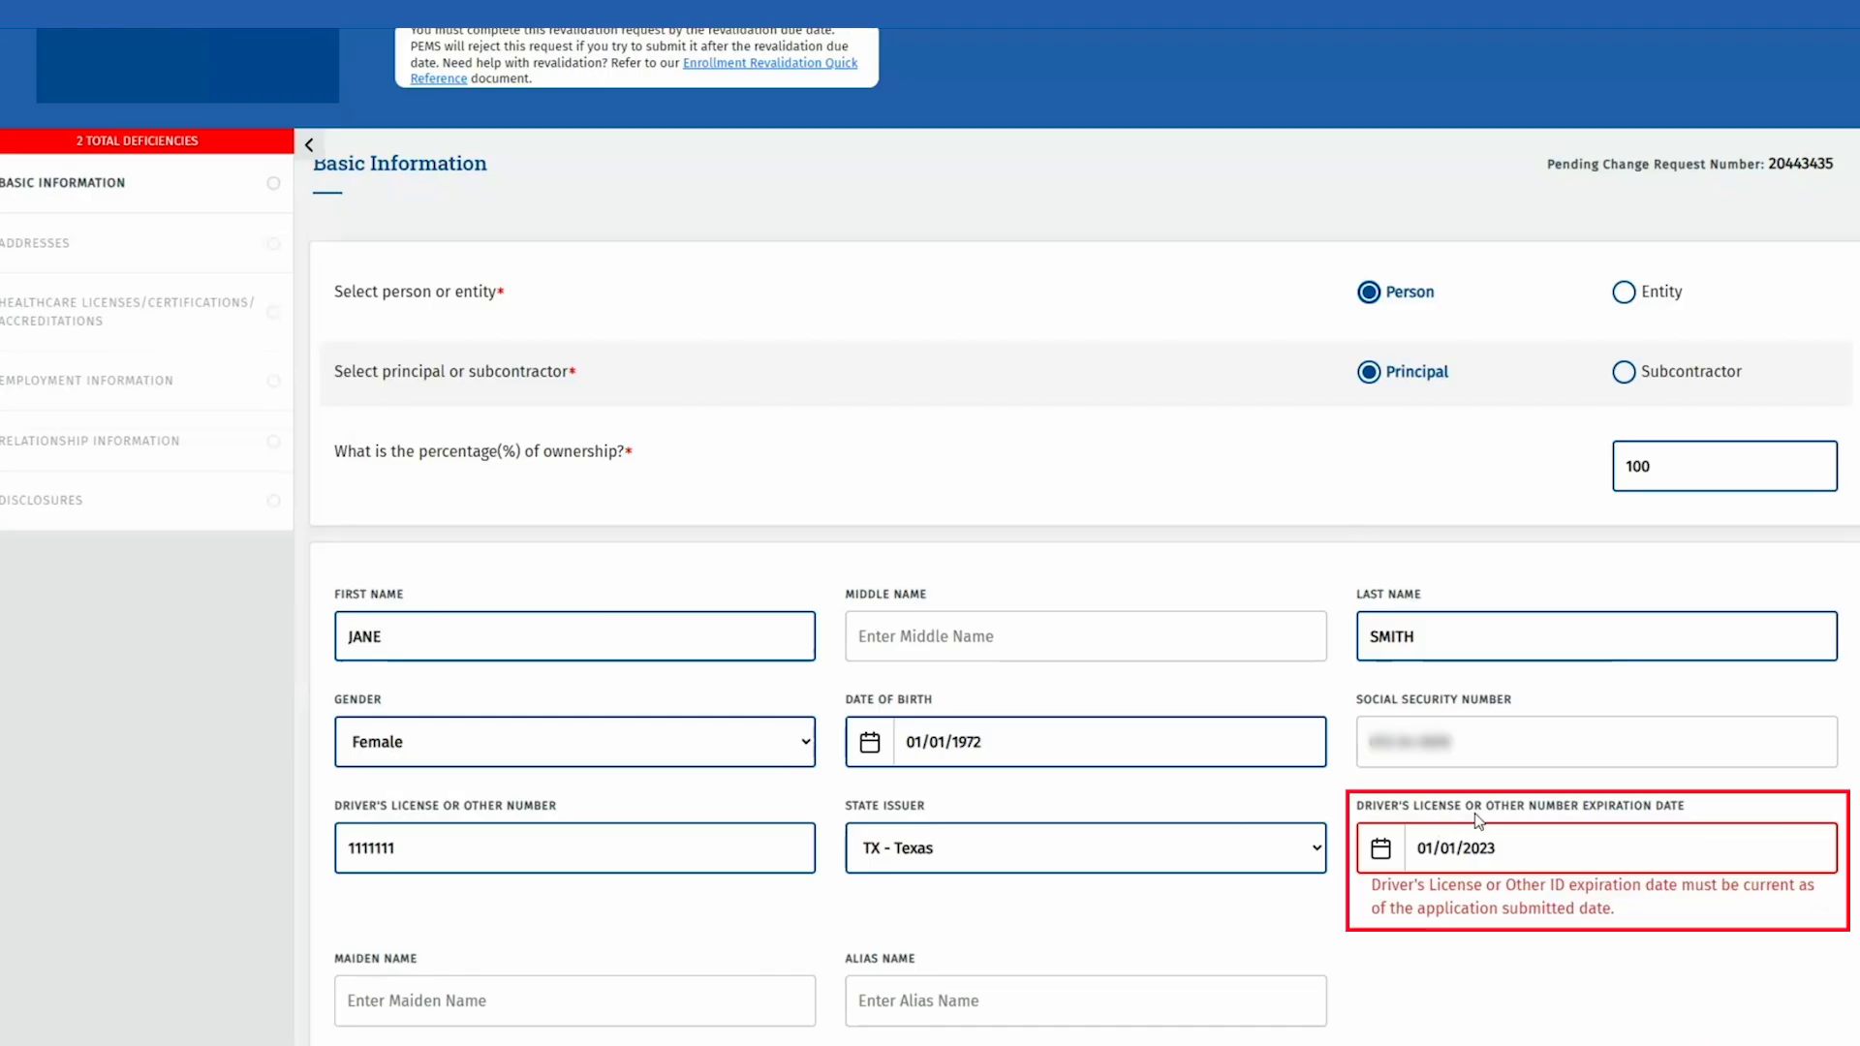
{"action": "scroll", "coordinate": [1511, 843], "scroll_direction": "down", "scroll_amount": 2}
{"action": "left_click", "coordinate": [1547, 695]}
{"action": "key", "text": "BackSpace"}
{"action": "type", "text": "8"}
{"action": "scroll", "coordinate": [1163, 872], "scroll_direction": "down", "scroll_amount": 2}
{"action": "left_click", "coordinate": [1087, 1001]}
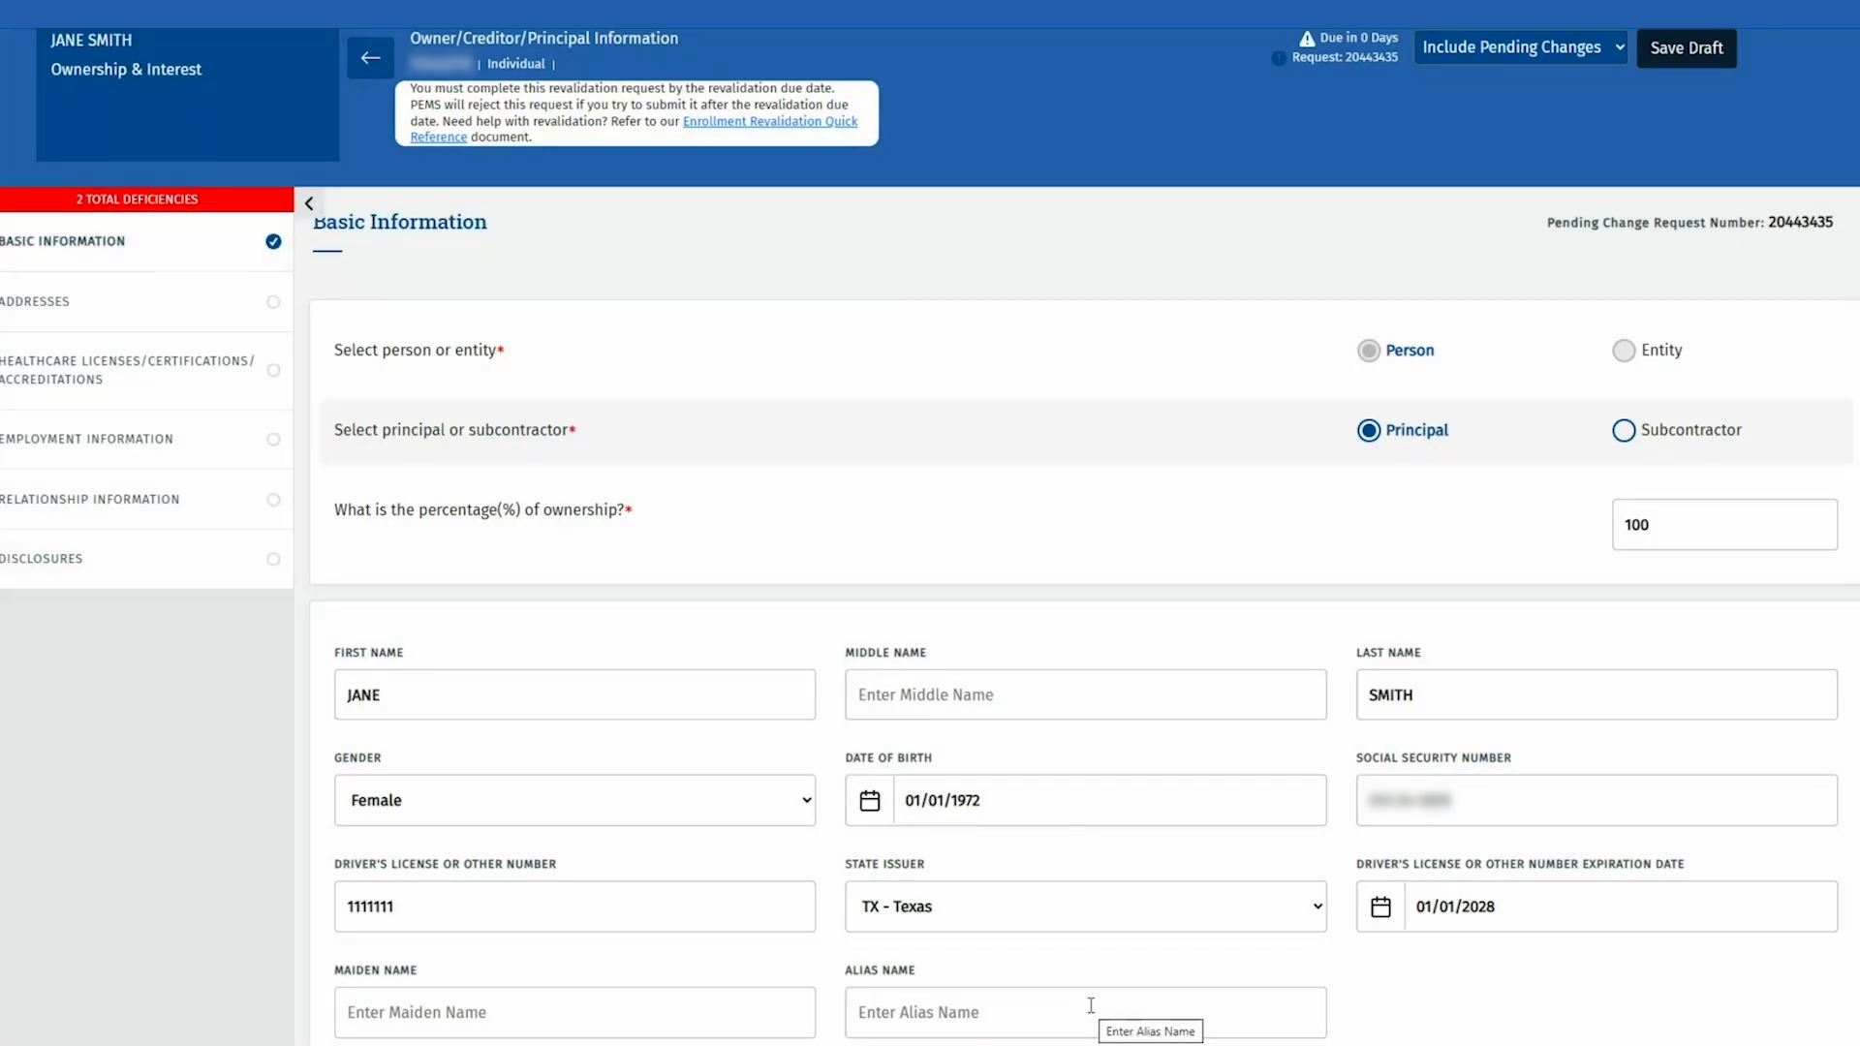
Step: Enter and verify the owner's Austin physical address, reuse it for billing, and save Addresses
{"action": "left_click", "coordinate": [199, 315]}
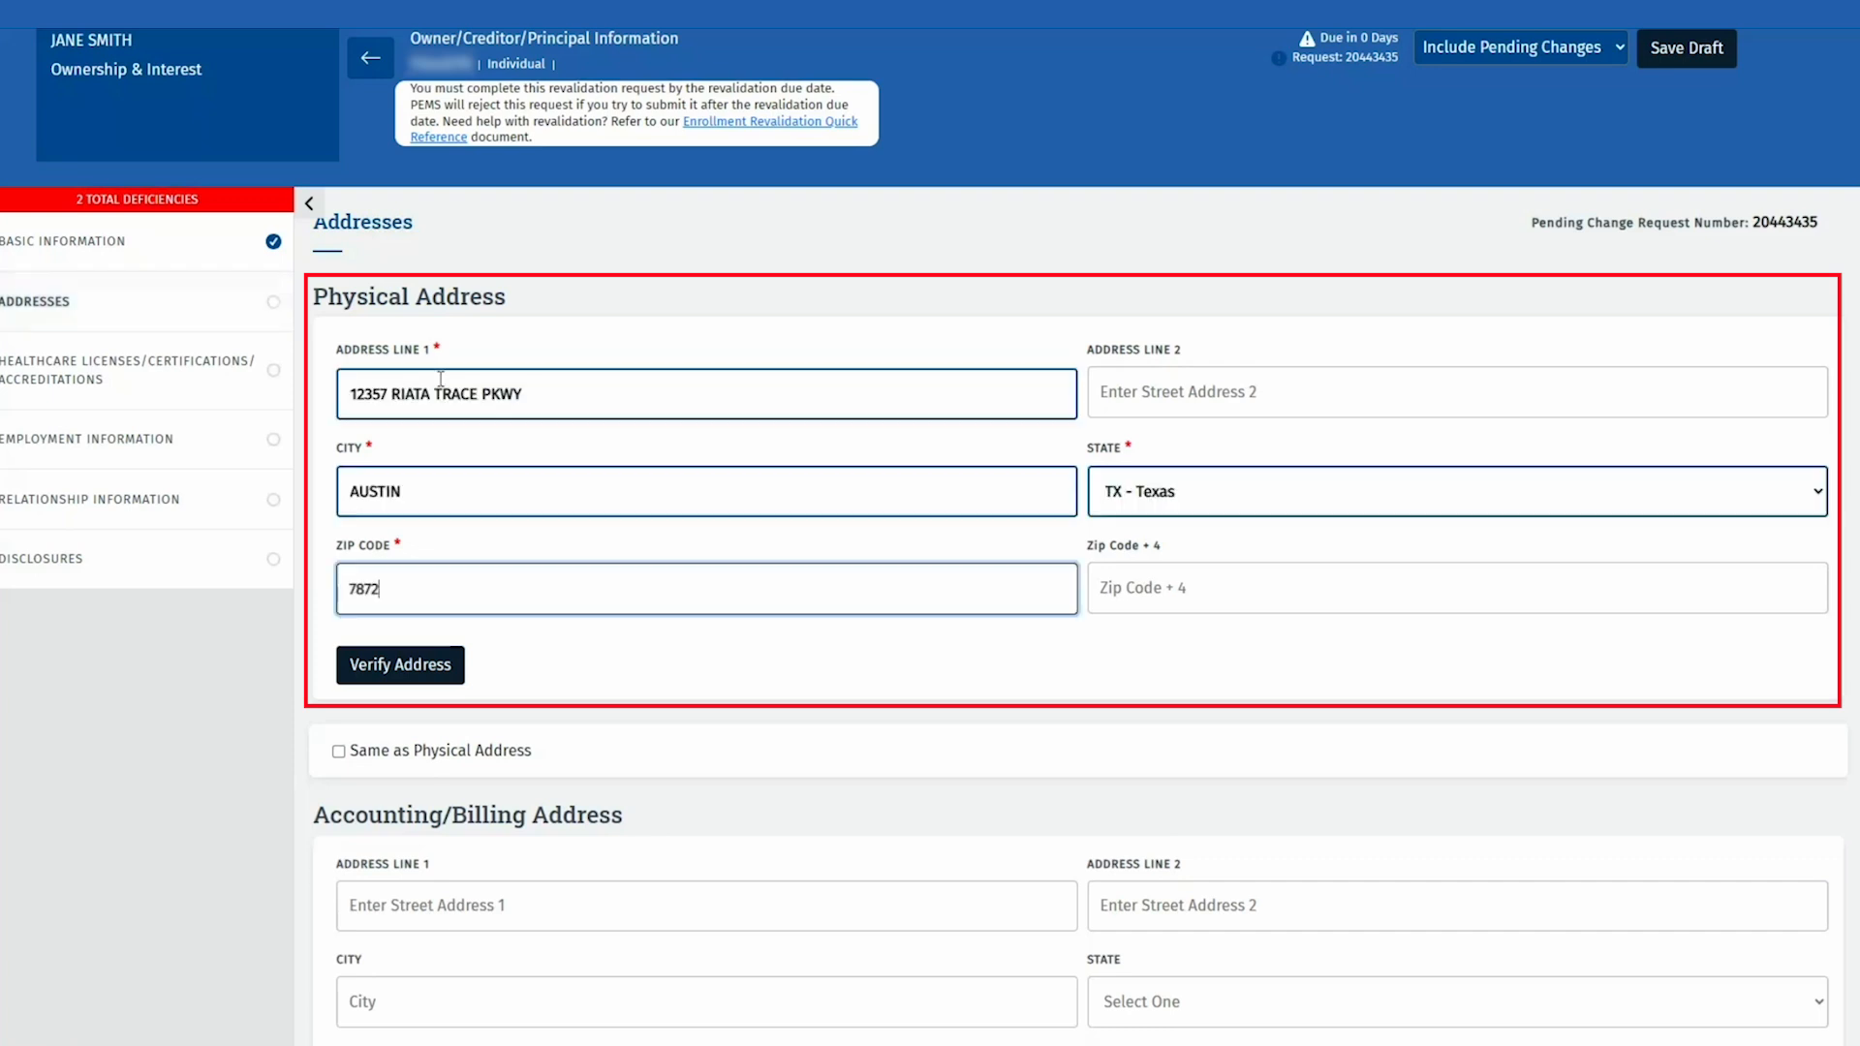
{"action": "type", "text": "9"}
{"action": "left_click", "coordinate": [434, 668]}
{"action": "scroll", "coordinate": [510, 673], "scroll_direction": "down", "scroll_amount": 3}
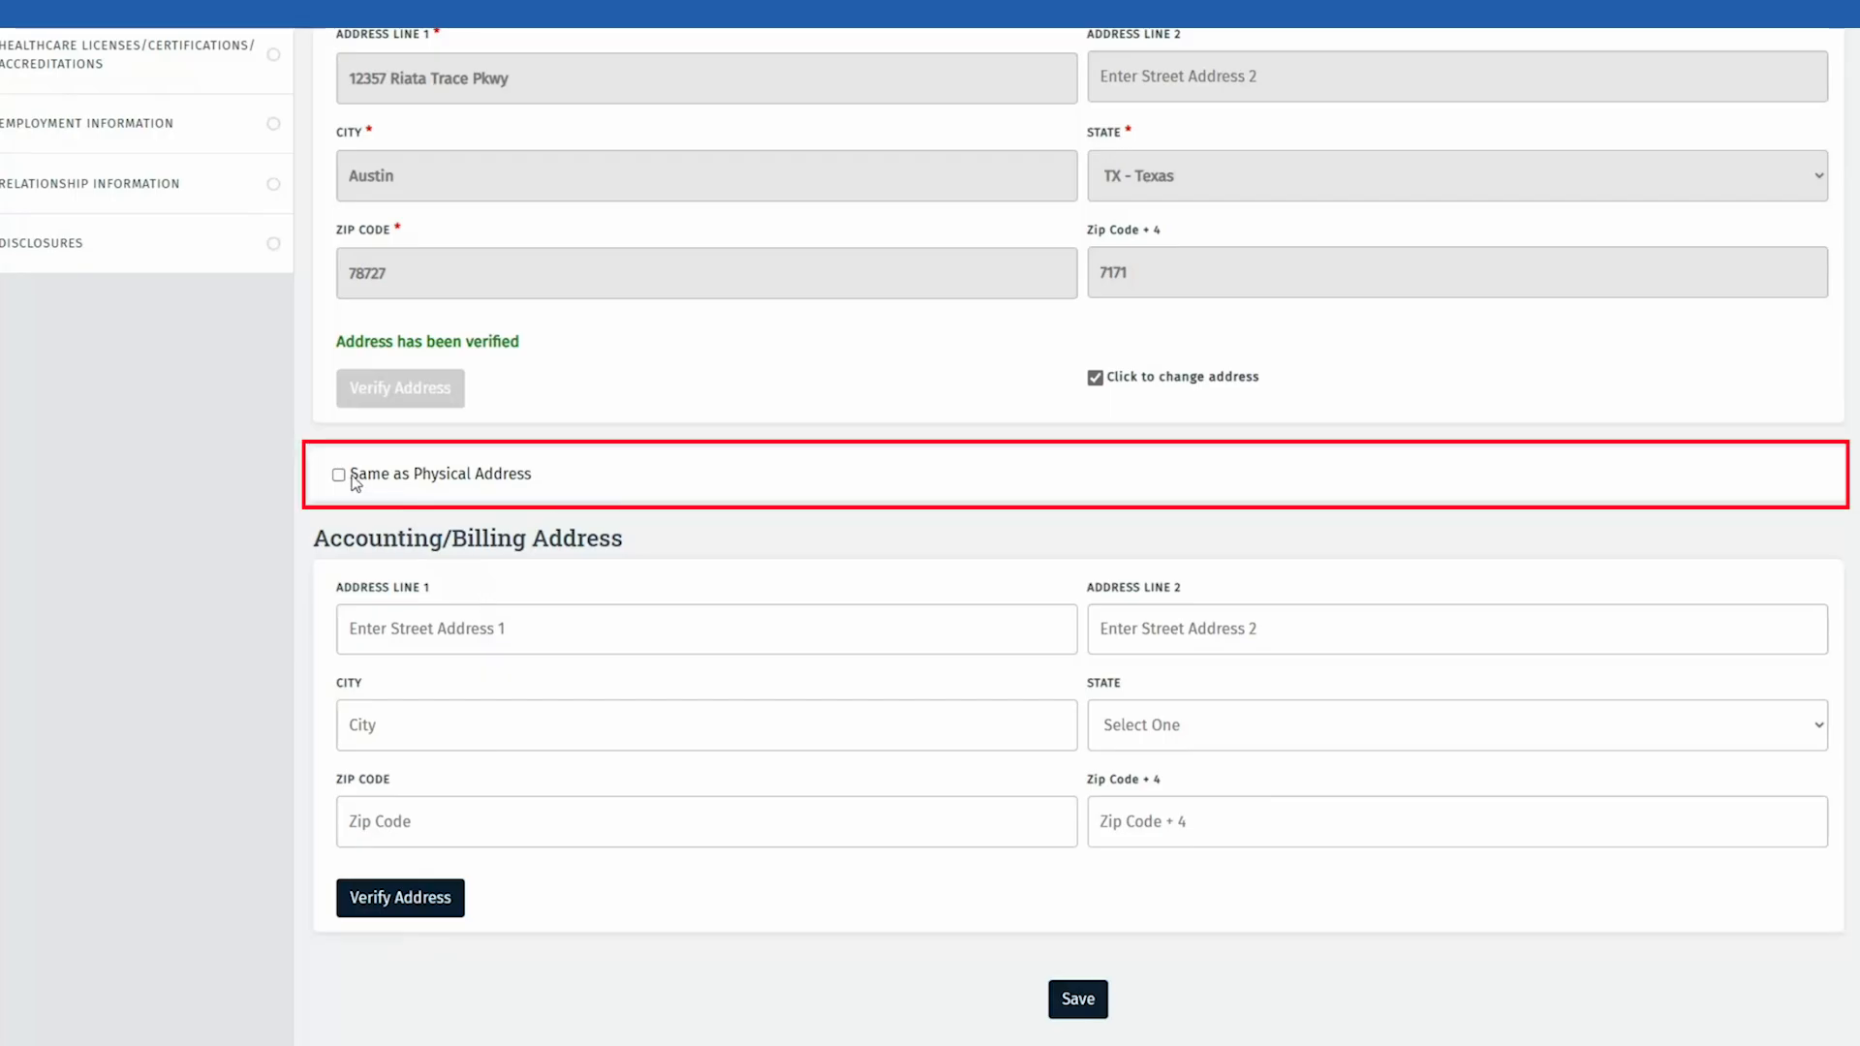
{"action": "left_click", "coordinate": [338, 476]}
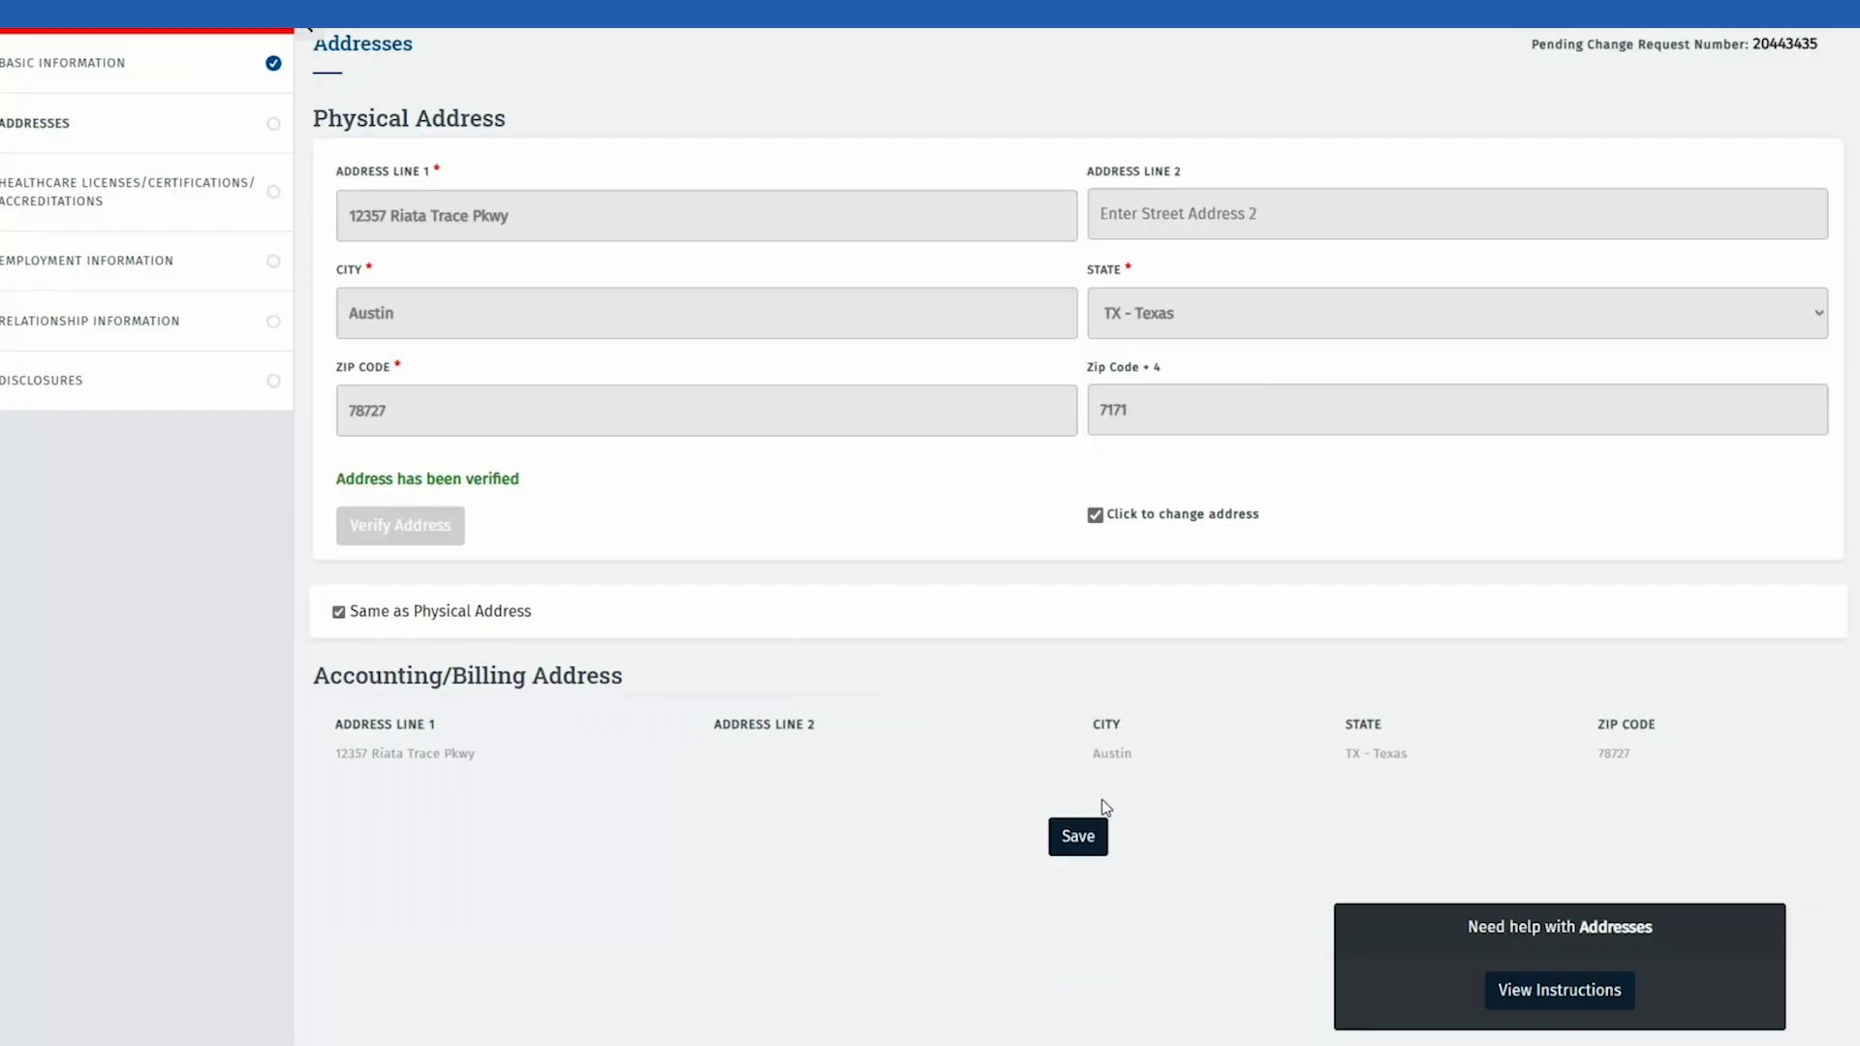
{"action": "left_click", "coordinate": [1078, 836]}
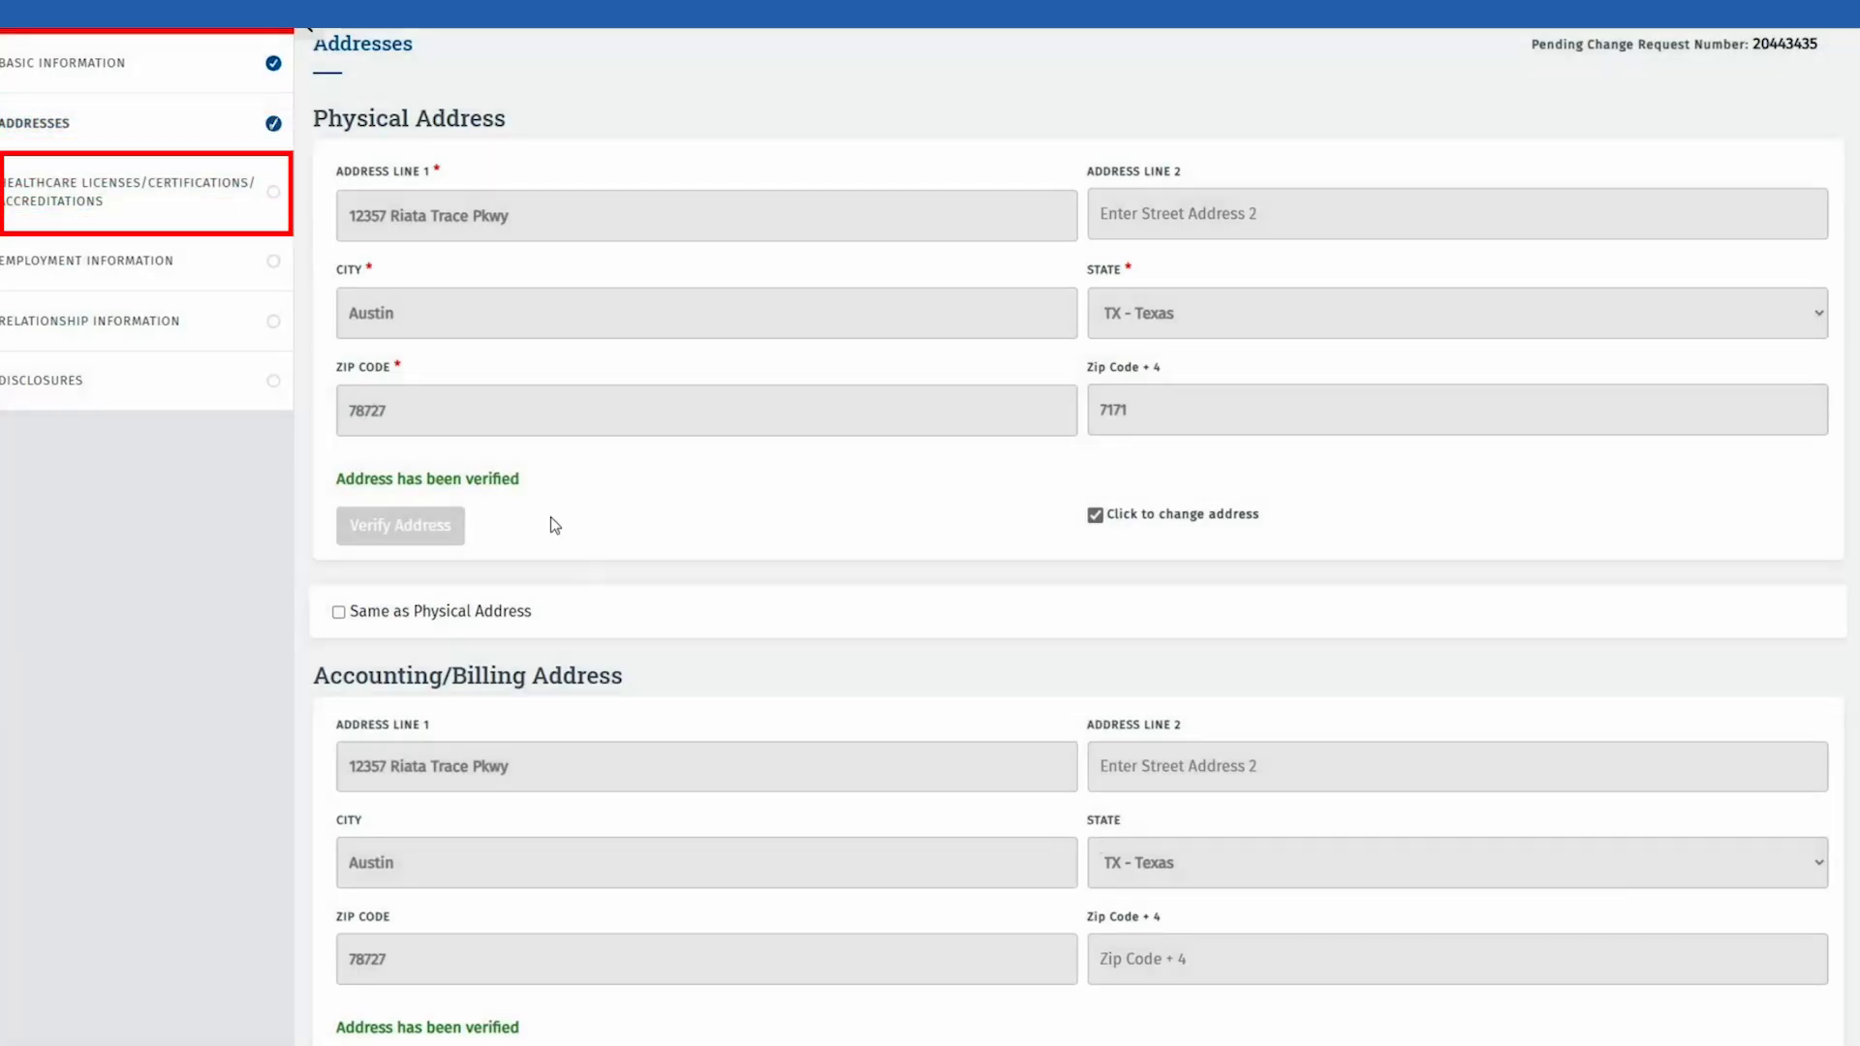
Step: Answer Yes to holding a license and add a professional counselors' board license with its number
{"action": "left_click", "coordinate": [229, 227]}
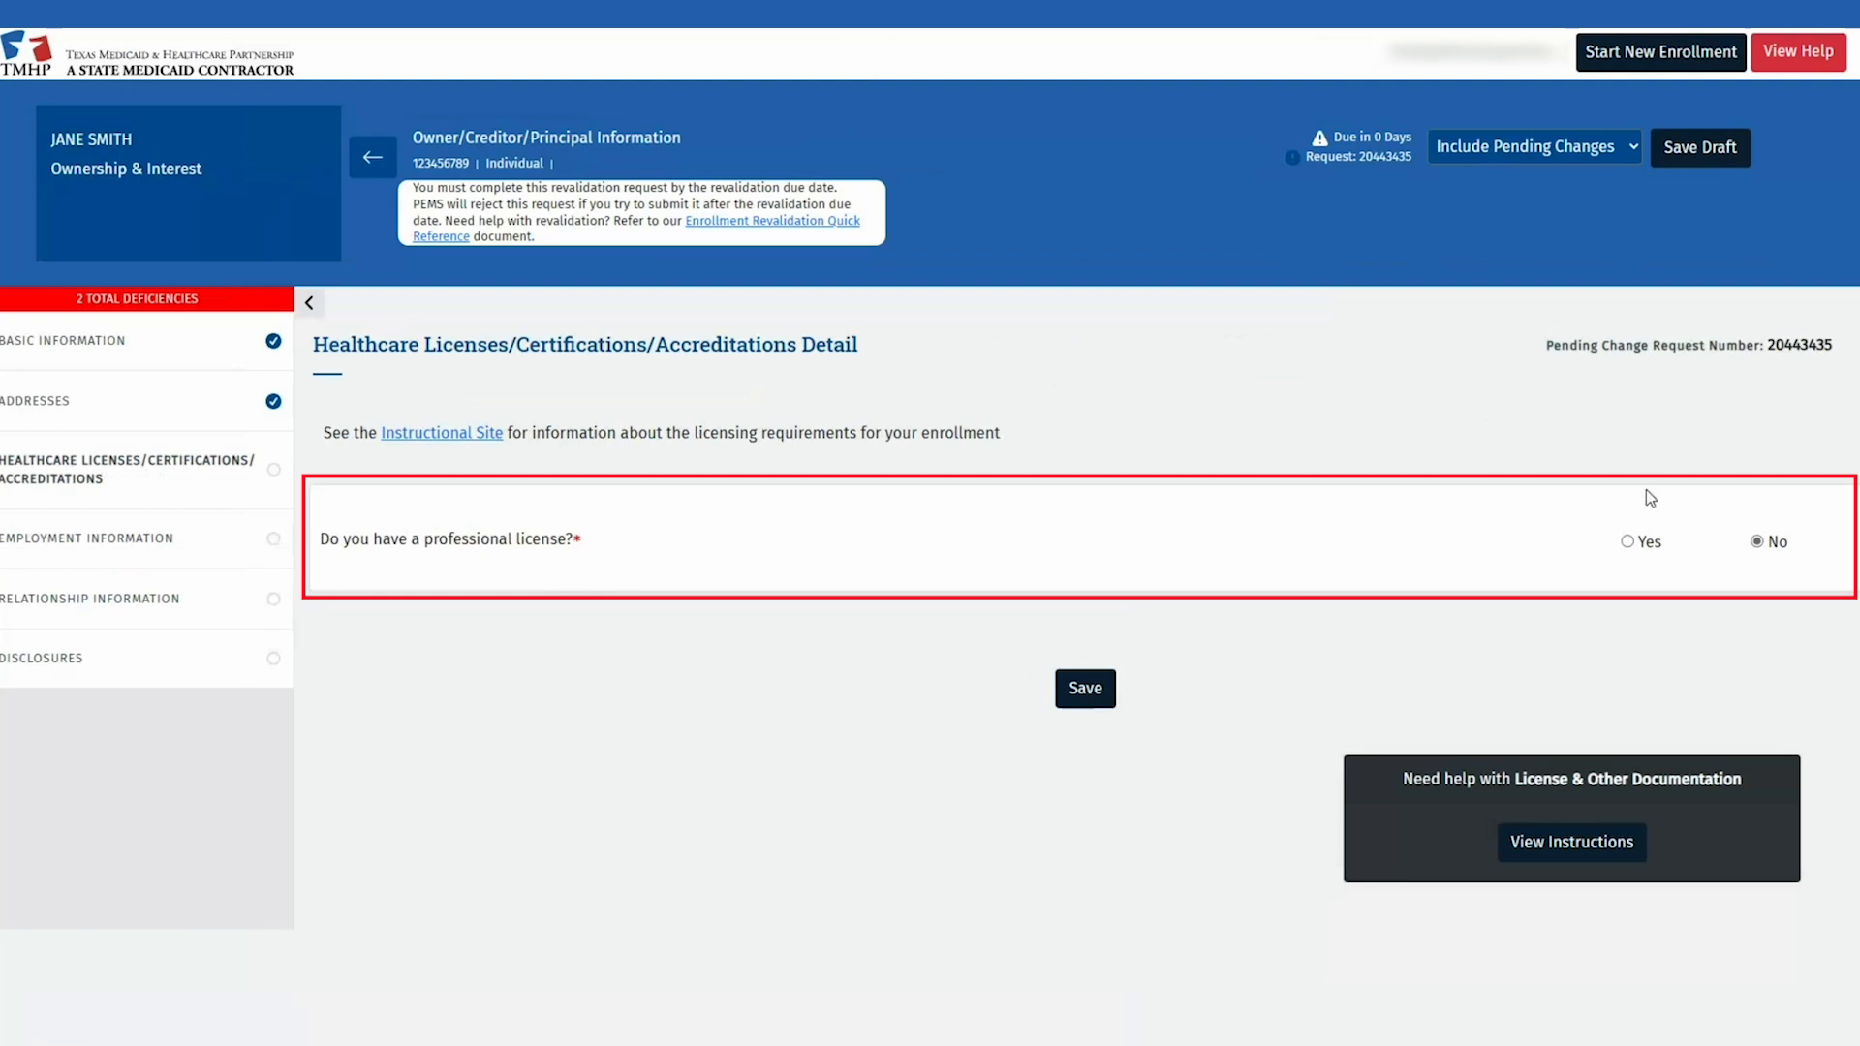
{"action": "left_click", "coordinate": [1628, 543]}
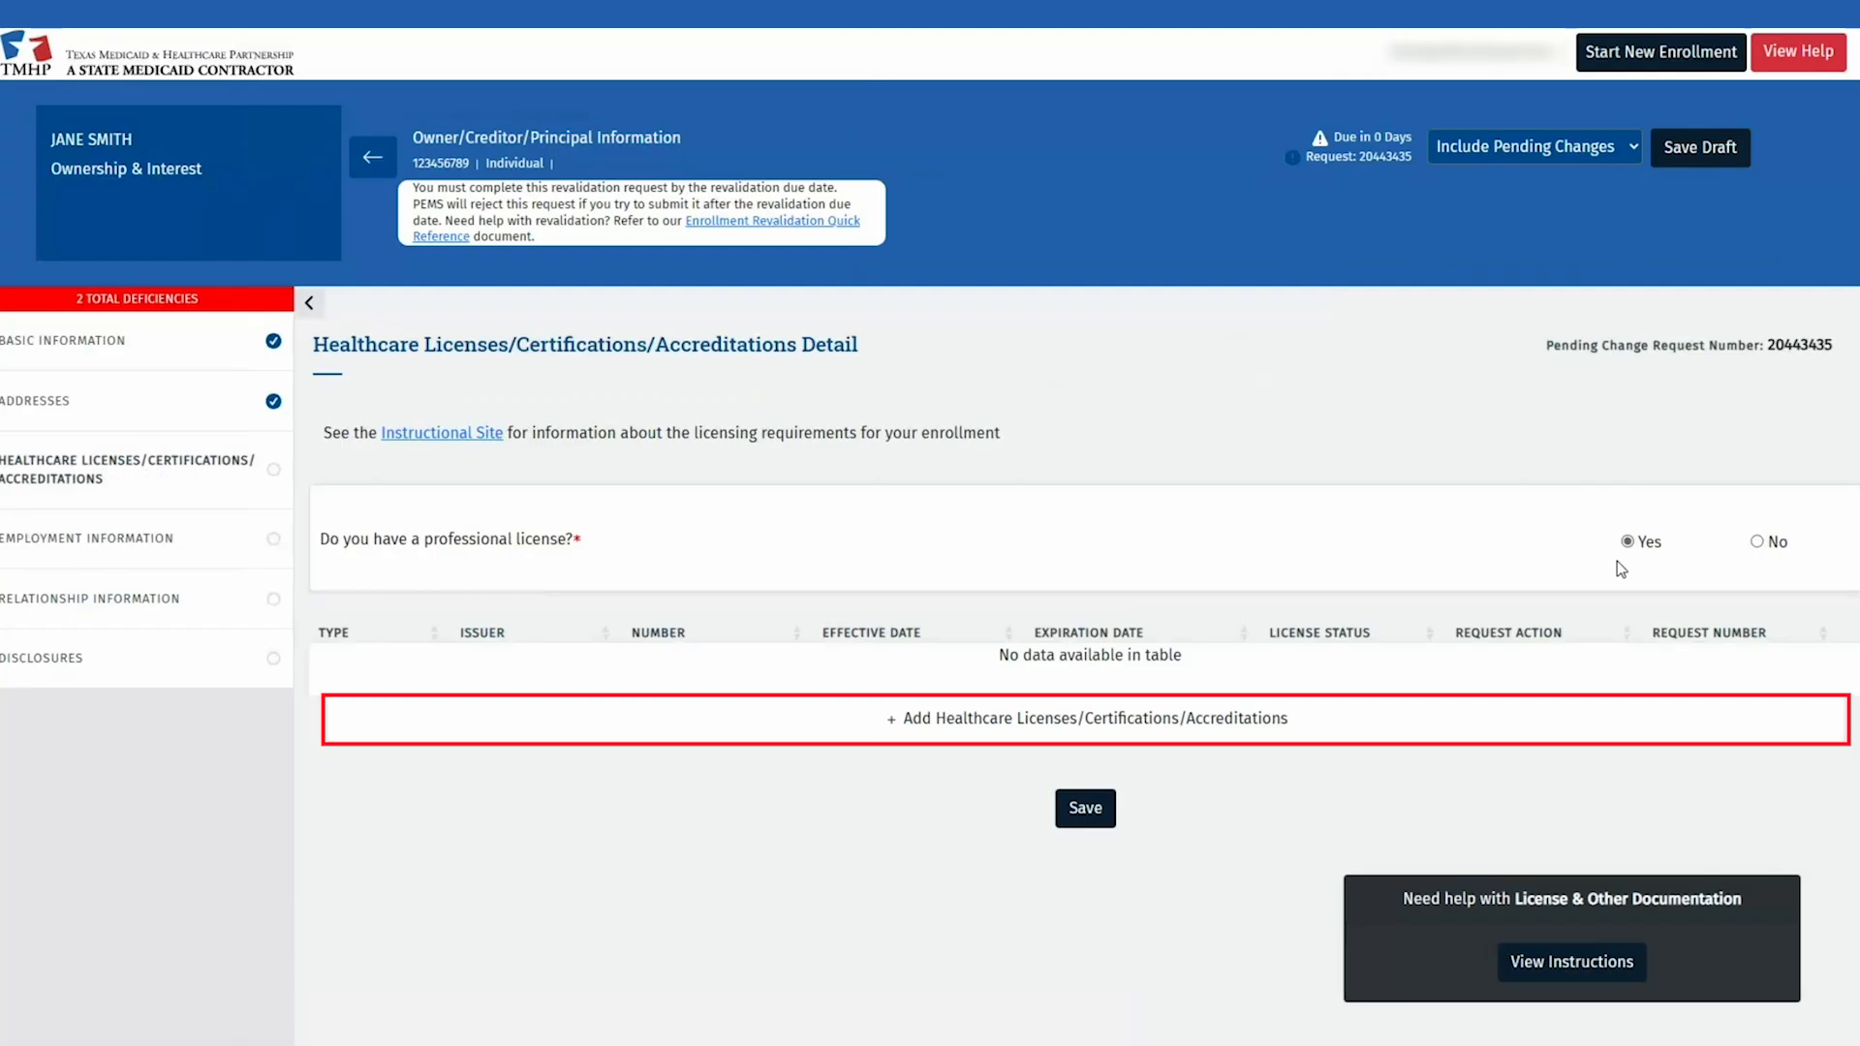
{"action": "left_click", "coordinate": [1472, 728]}
{"action": "left_click", "coordinate": [1105, 748]}
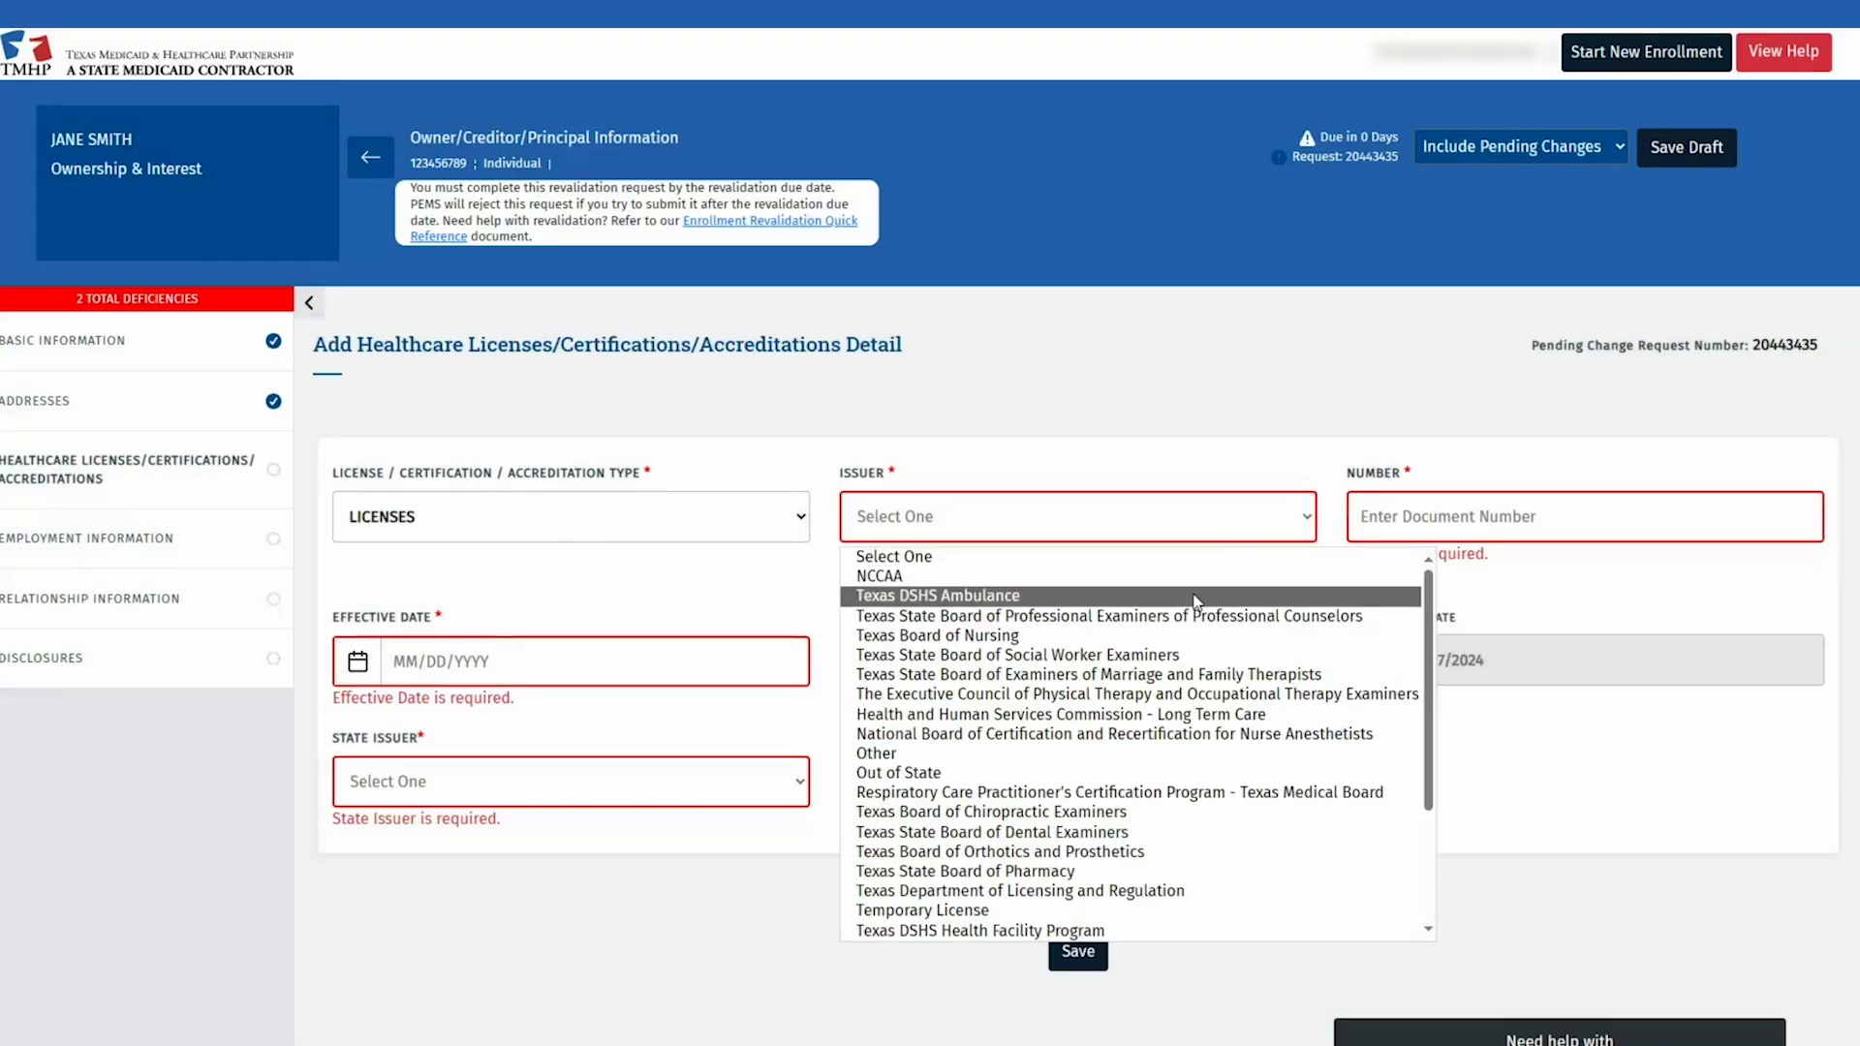
{"action": "left_click", "coordinate": [1080, 736]}
{"action": "type", "text": "12345"}
Step: Set type Licensed Professional Counselor, dates 01/08/2020 to 06/30/2025, issuer TX - Texas, and save it
{"action": "left_click", "coordinate": [528, 656]}
{"action": "left_click", "coordinate": [513, 693]}
{"action": "left_click", "coordinate": [495, 729]}
{"action": "type", "text": "01/"}
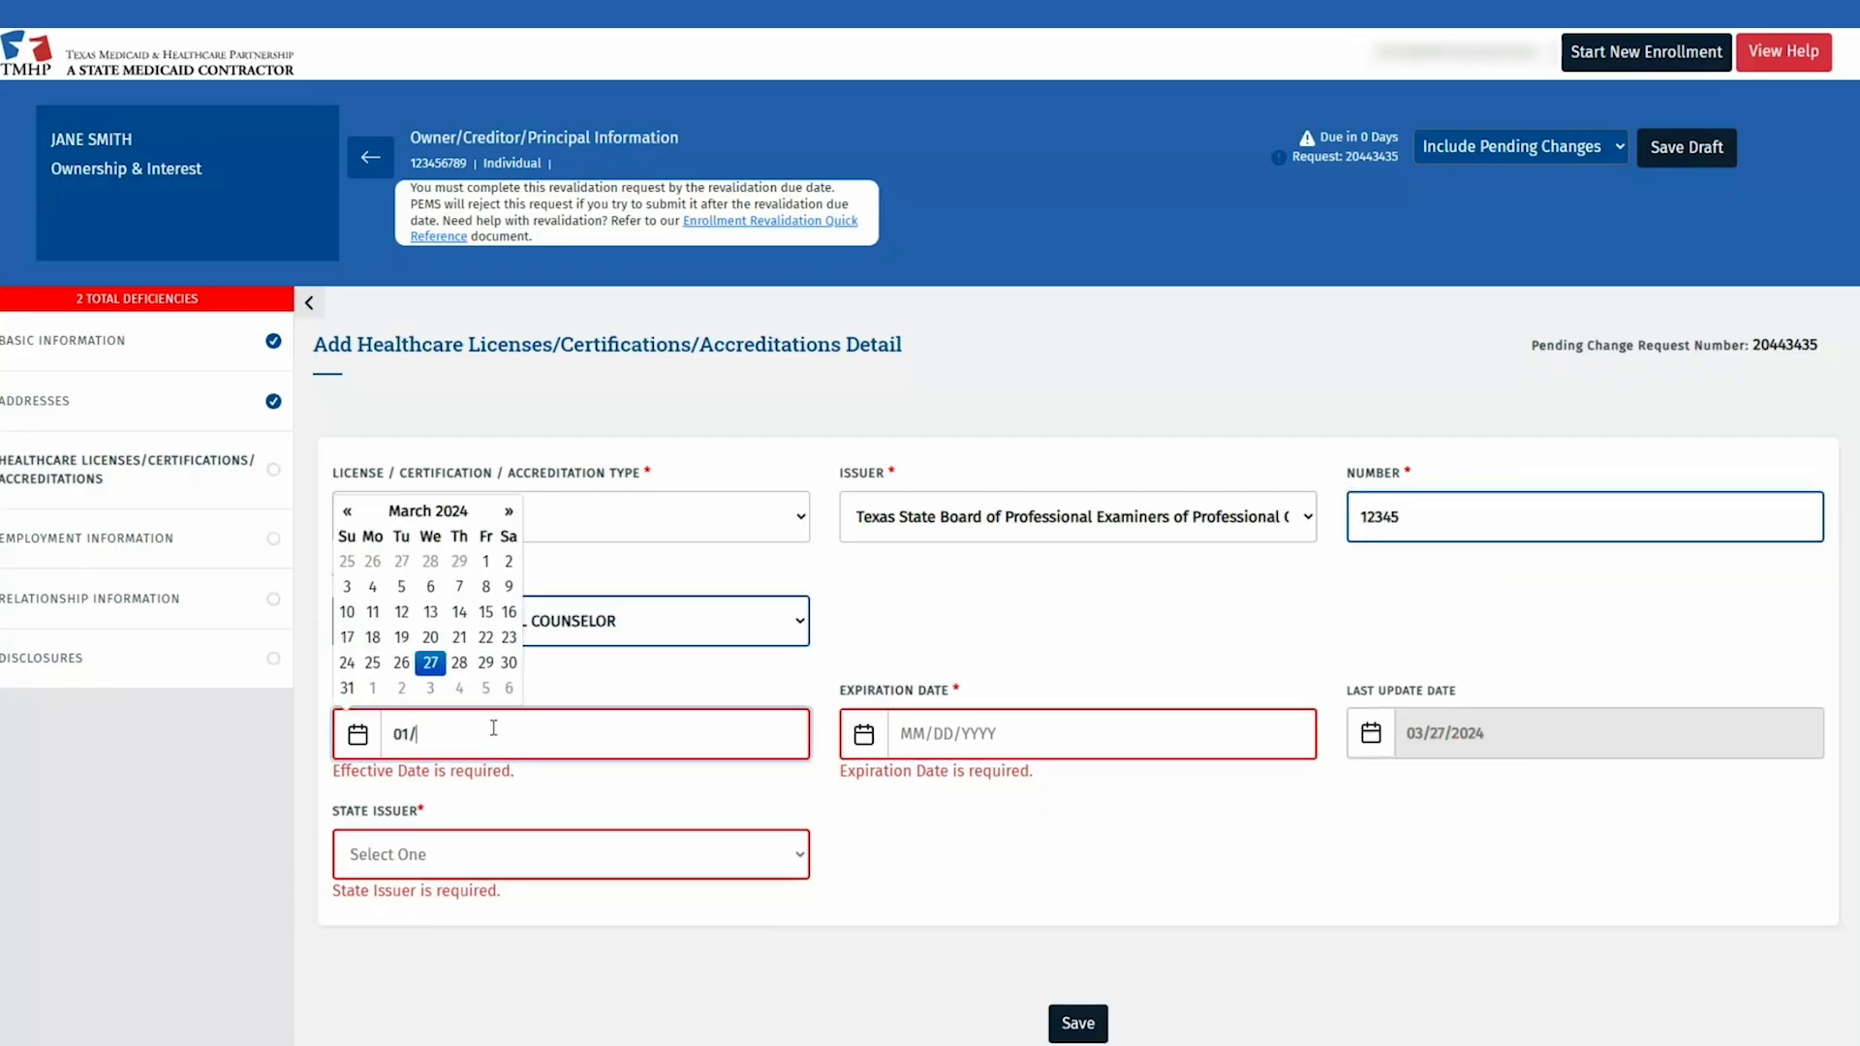
{"action": "type", "text": "08/2020"}
{"action": "left_click", "coordinate": [1065, 733]}
{"action": "type", "text": "06/30/2025"}
{"action": "left_click", "coordinate": [572, 854]}
{"action": "left_click", "coordinate": [582, 813]}
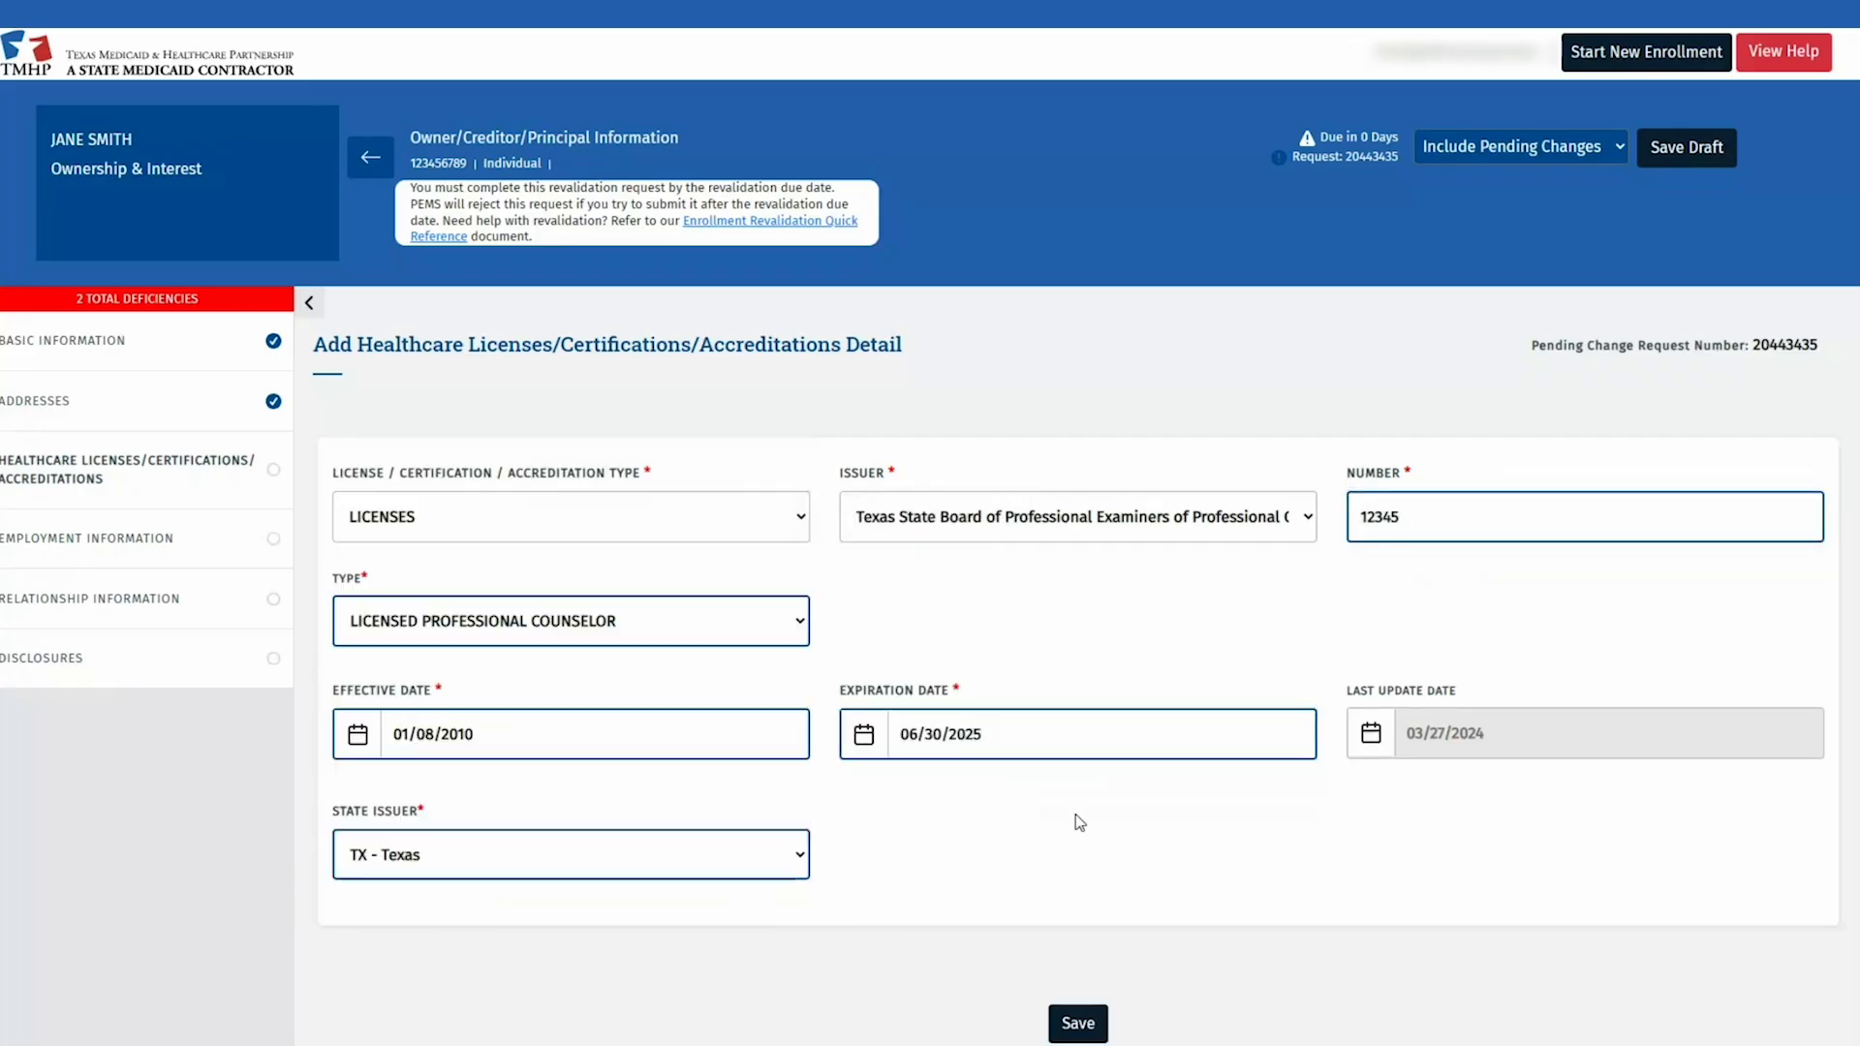
{"action": "left_click", "coordinate": [1076, 1023]}
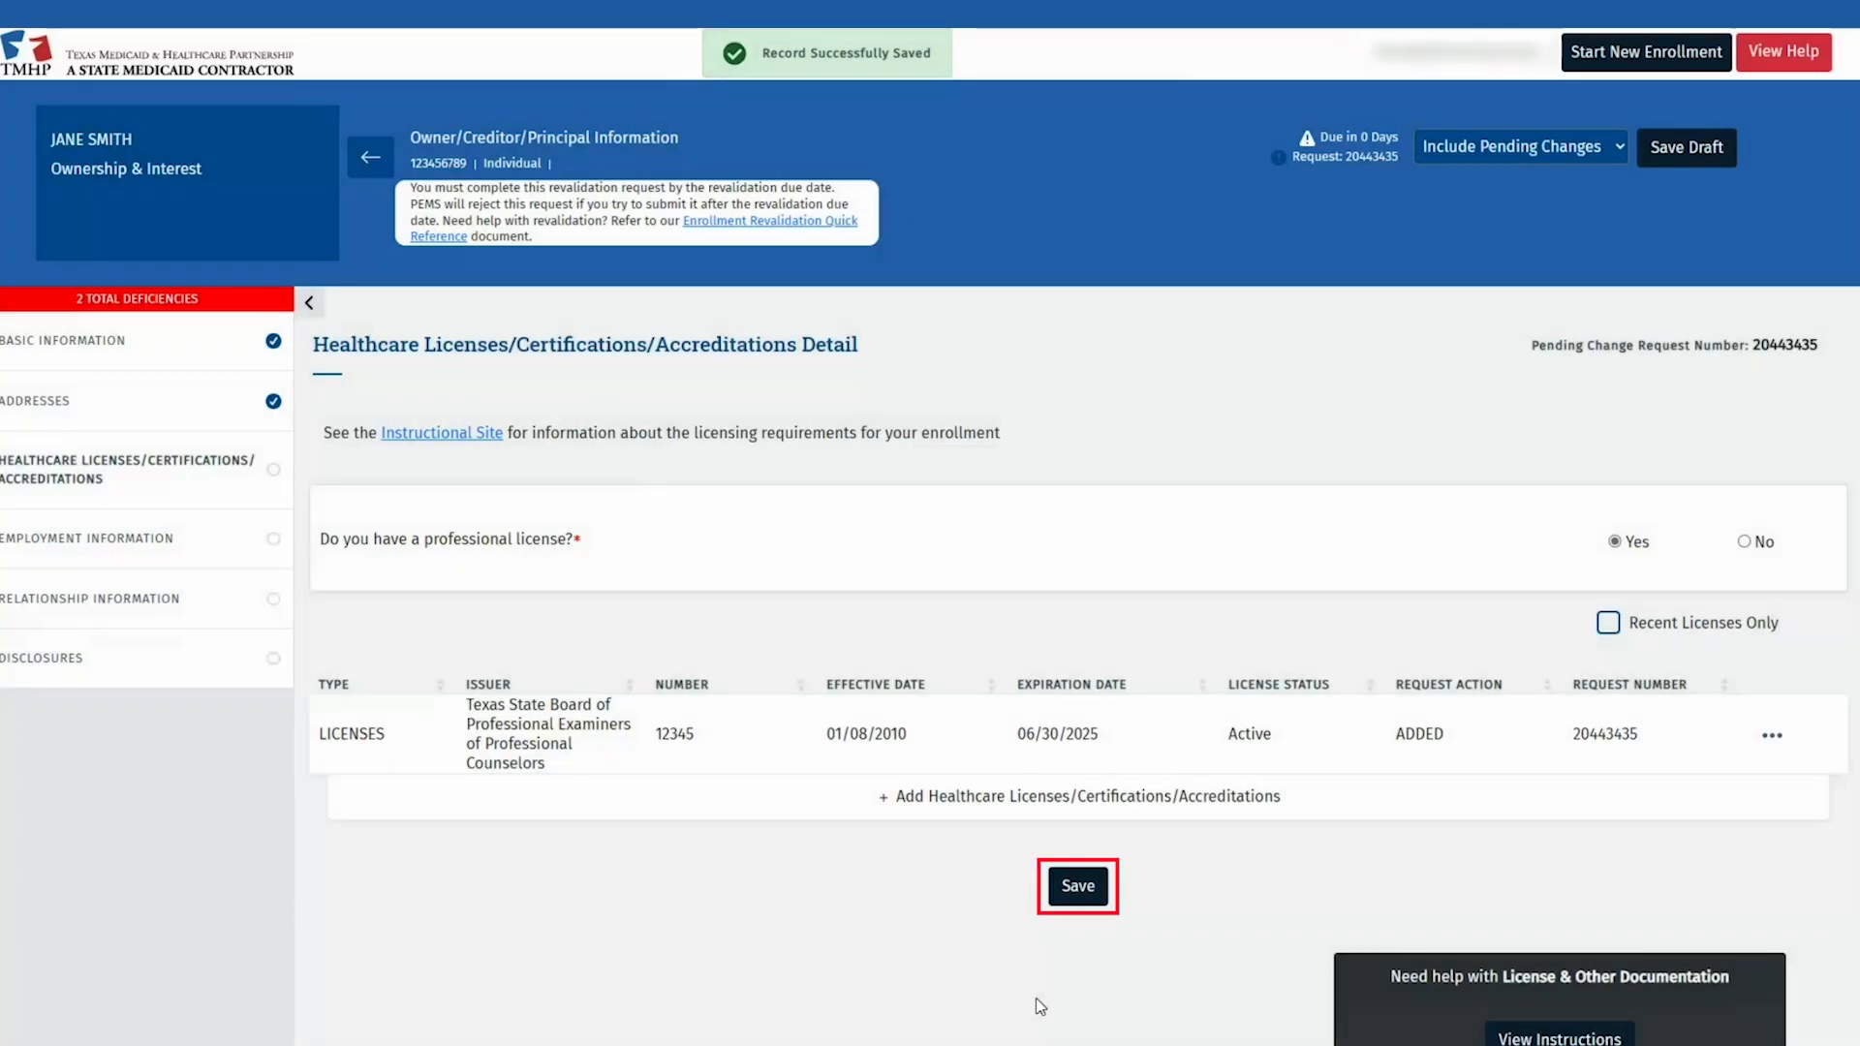
Step: Save the Healthcare Licenses section and check the license record's actions menu
{"action": "left_click", "coordinate": [1084, 894]}
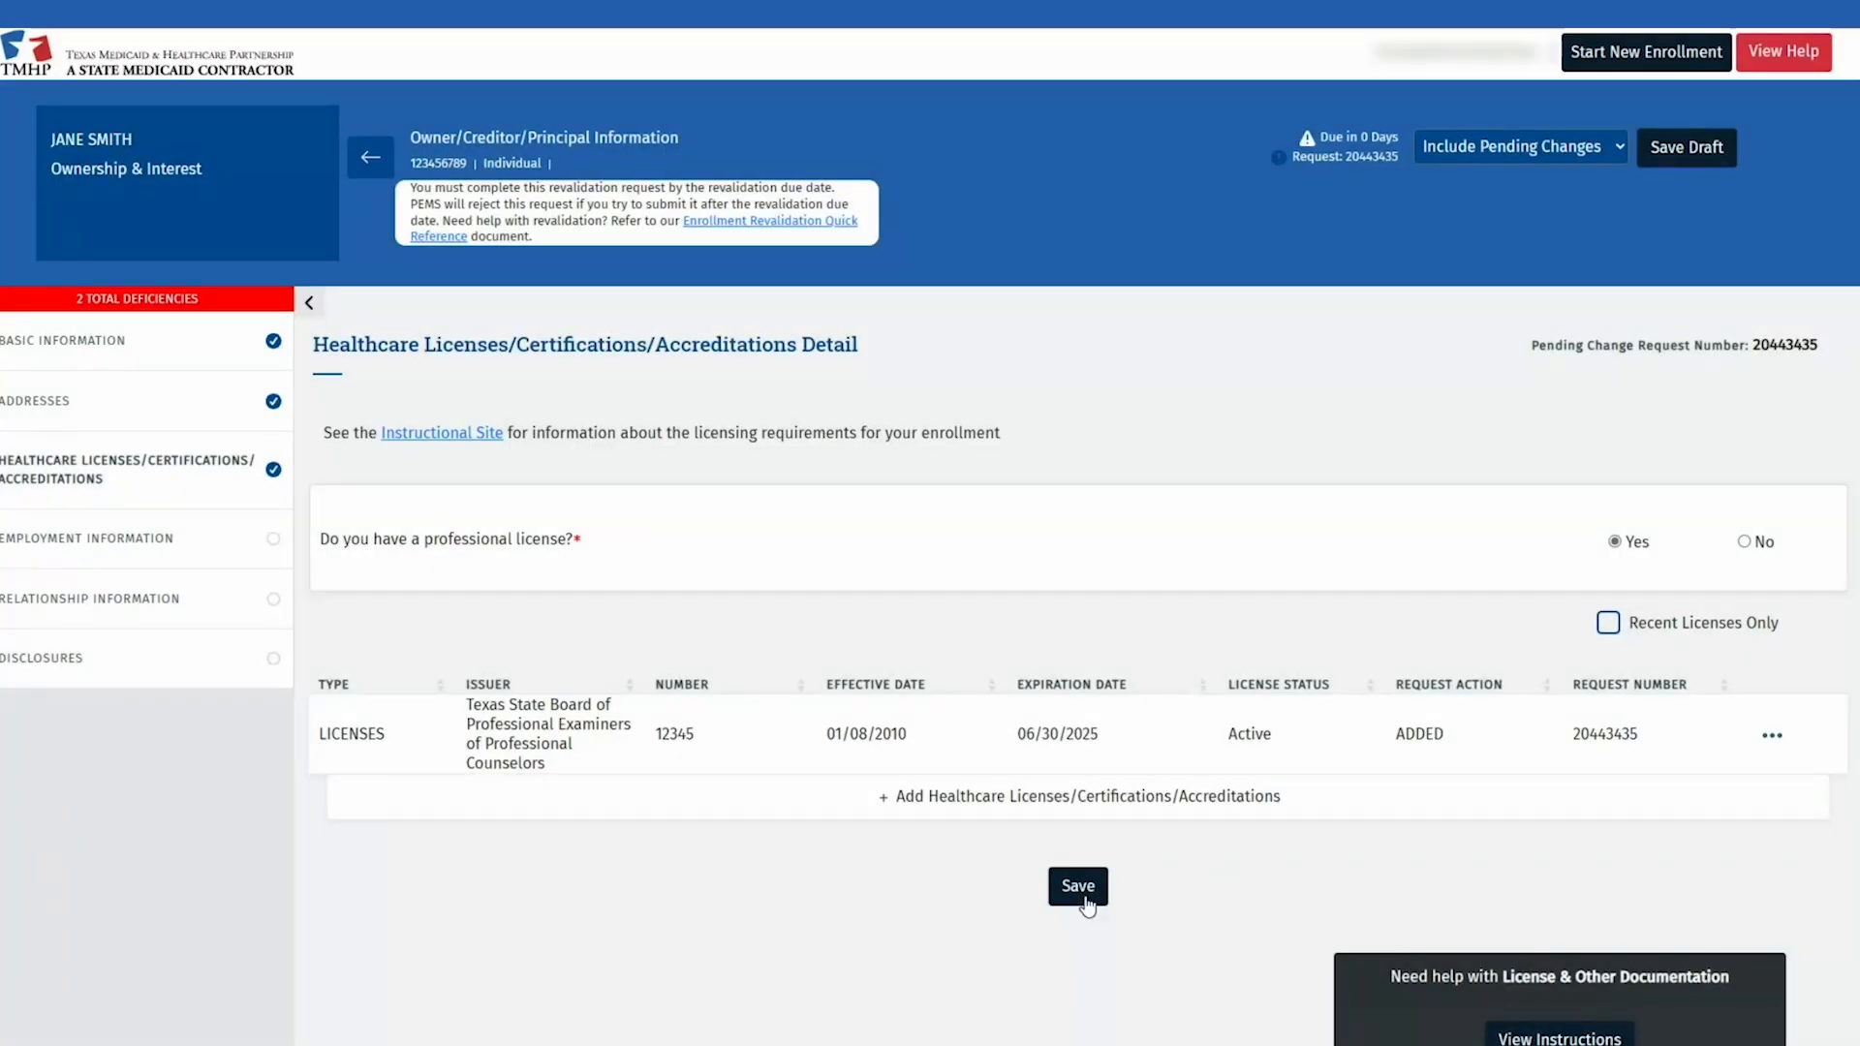
{"action": "left_click", "coordinate": [1767, 738]}
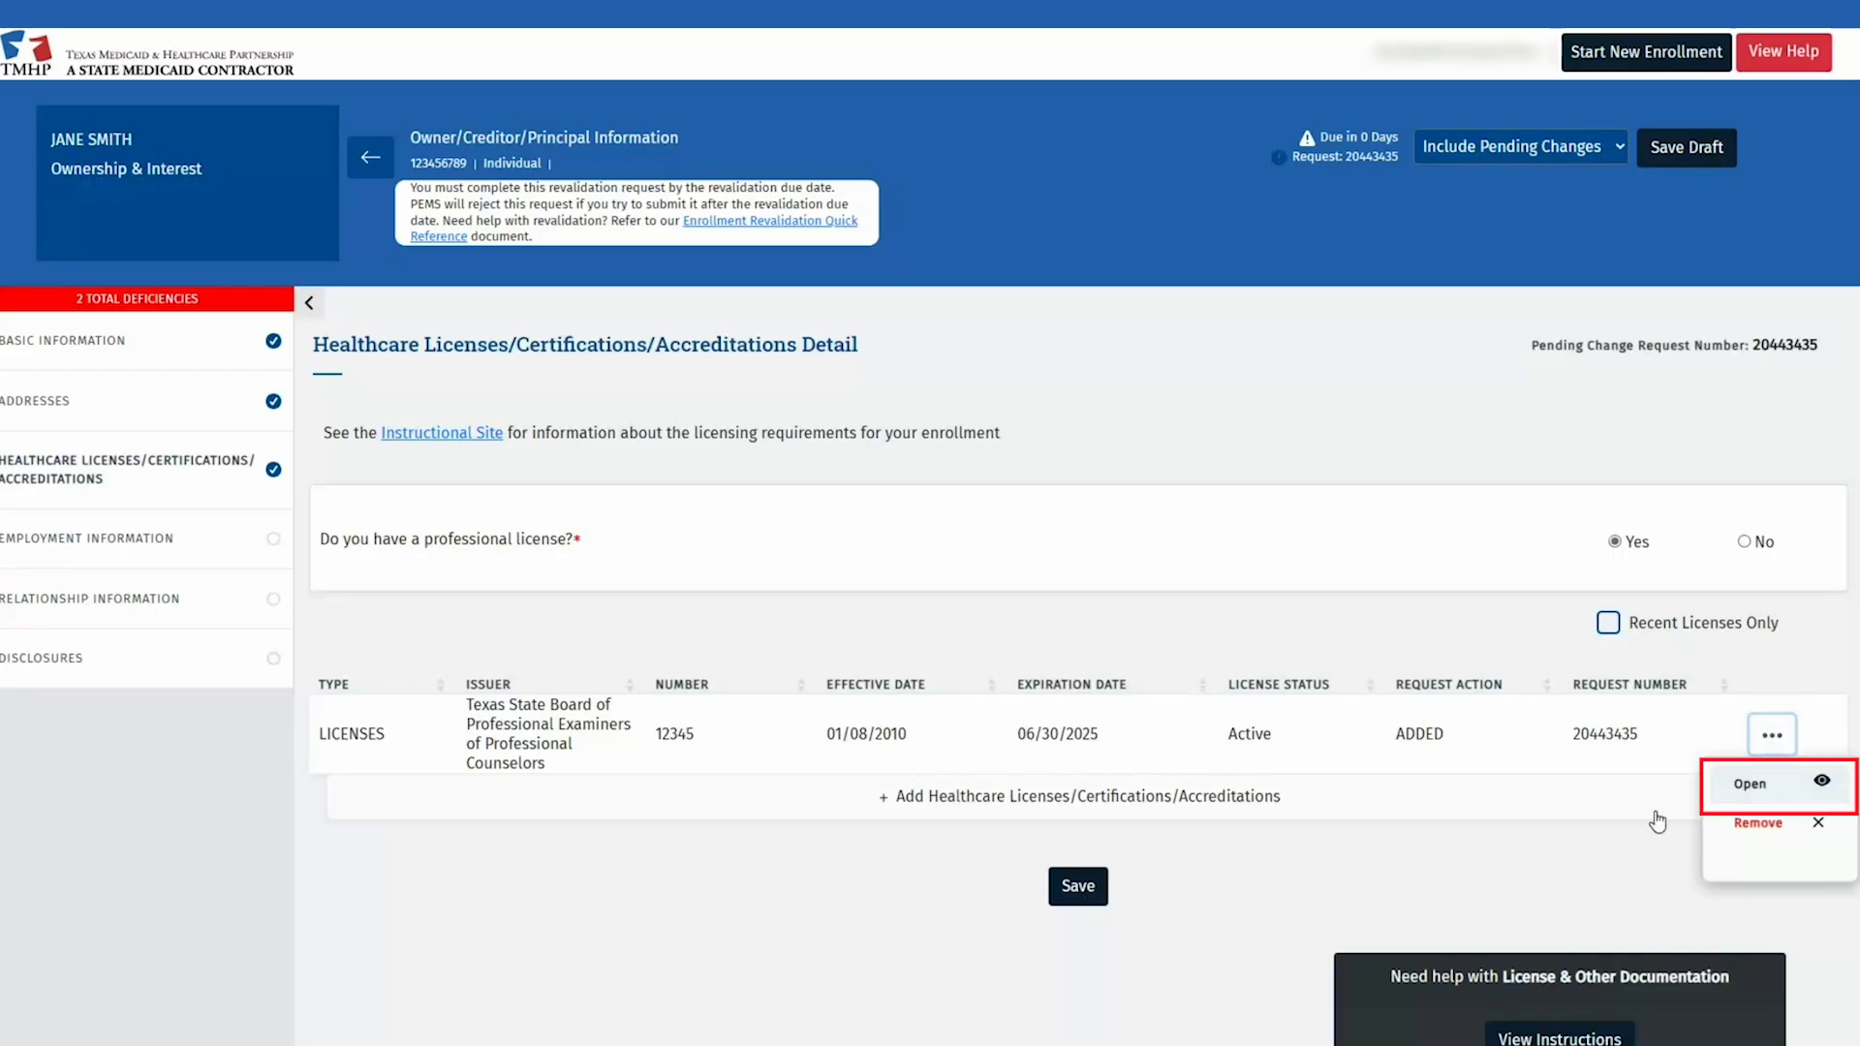
{"action": "left_click", "coordinate": [1179, 890]}
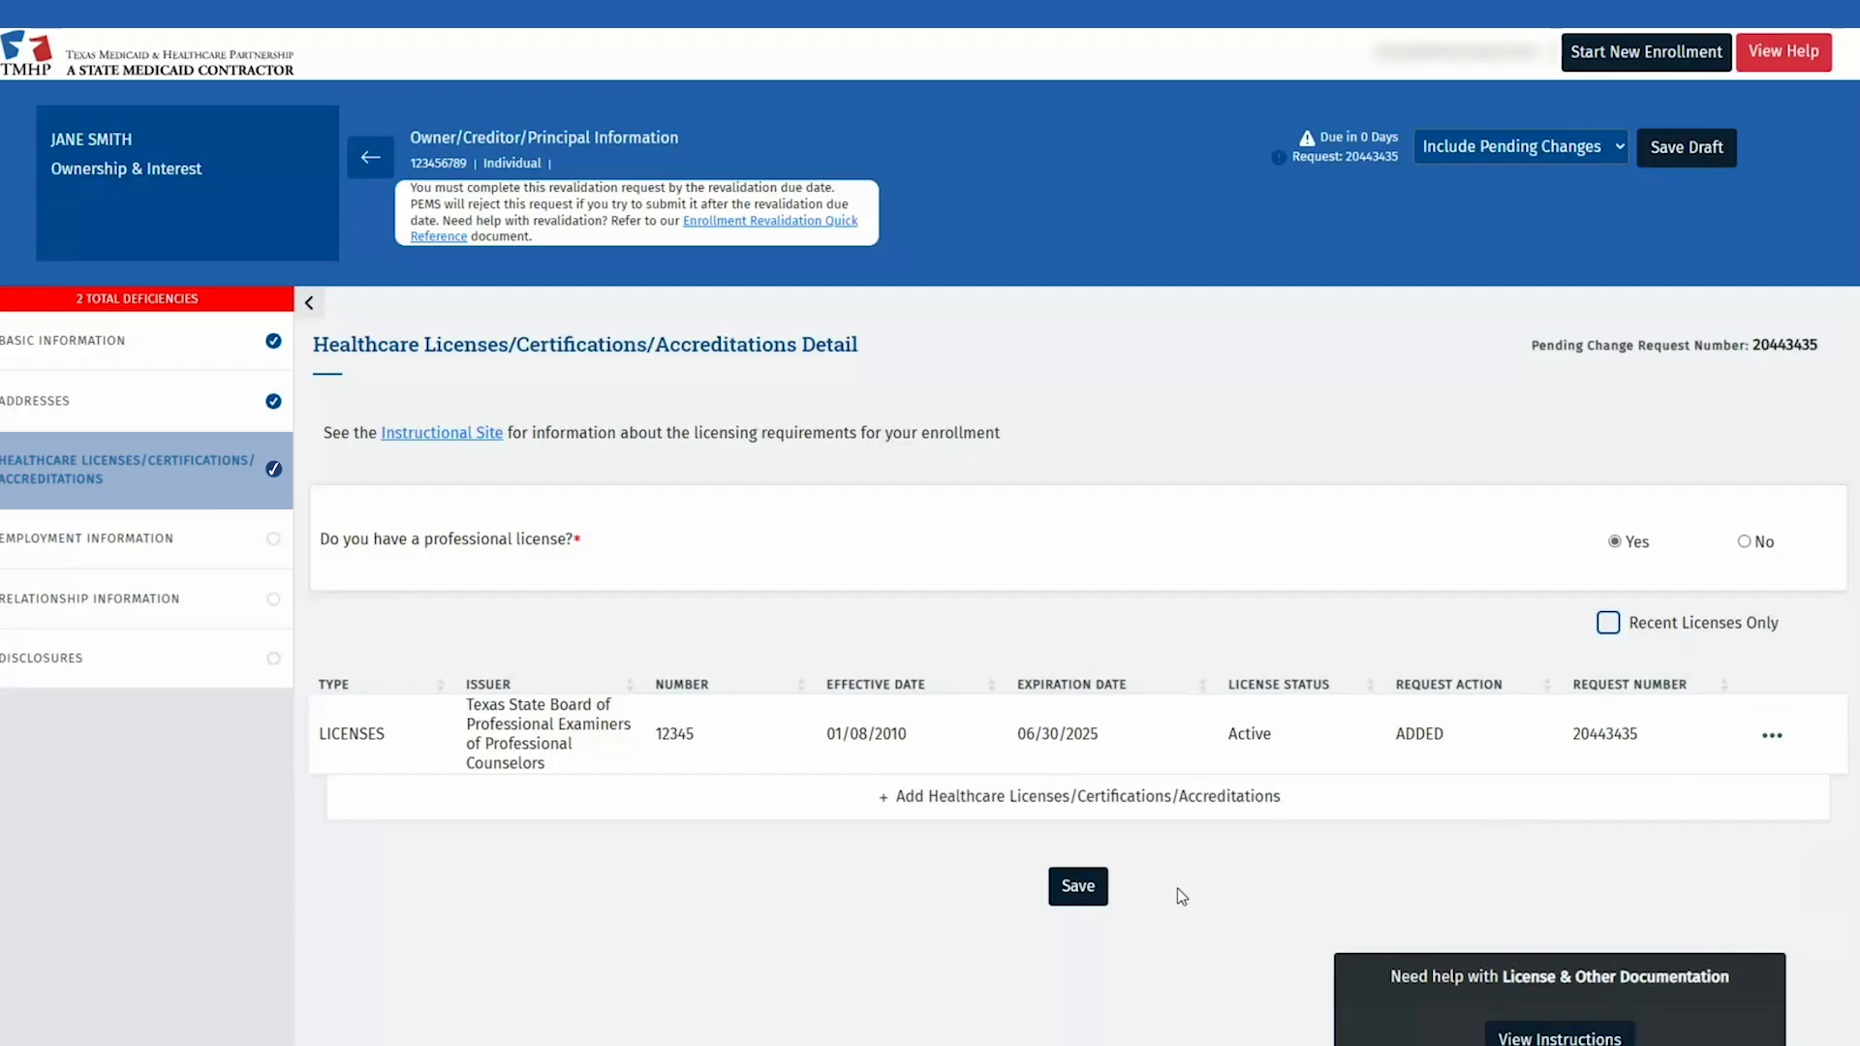
Step: Enter job title OWNER, duties OVERSEE PRACTICE, role Owner, starting 01/01/2010
{"action": "left_click", "coordinate": [219, 552]}
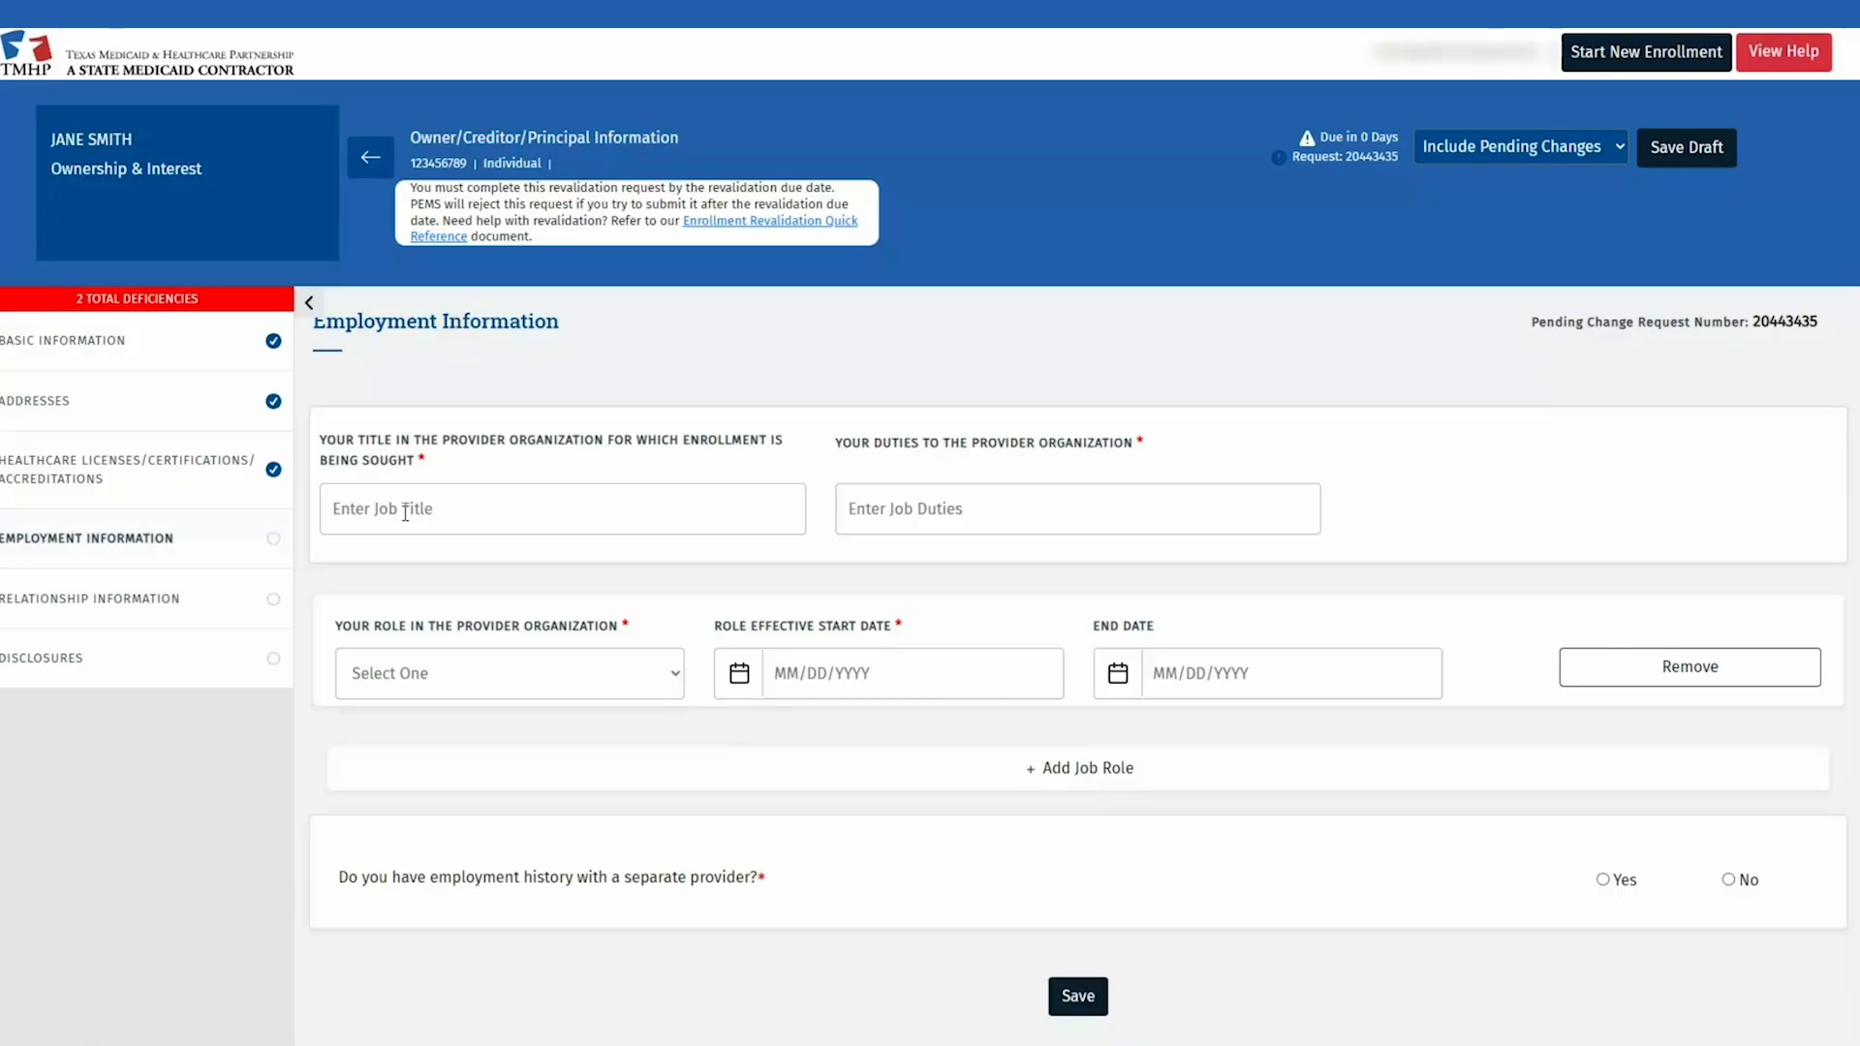
{"action": "left_click", "coordinate": [405, 514]}
{"action": "type", "text": "OWNER"}
{"action": "key", "text": "Tab"}
{"action": "type", "text": "OVERSEE PRACTICE"}
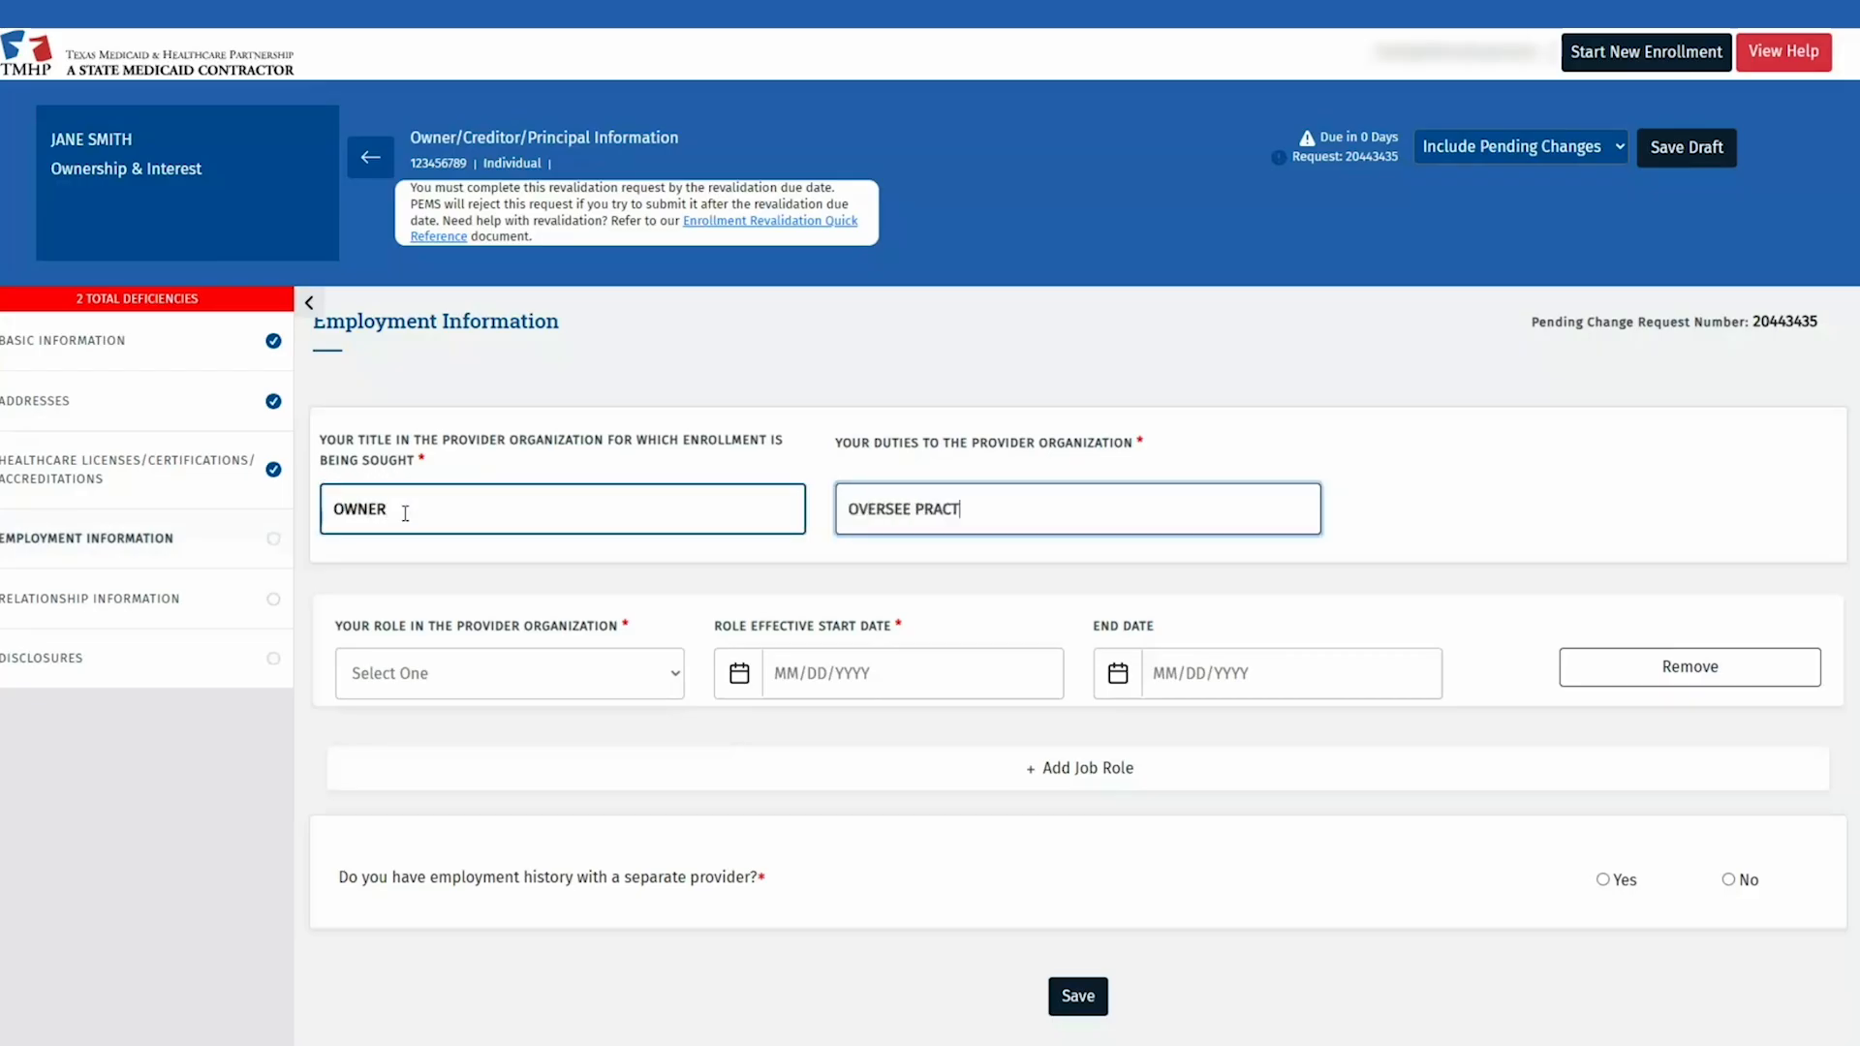
{"action": "key", "text": "Tab"}
{"action": "key", "text": "o"}
{"action": "key", "text": "w"}
{"action": "key", "text": "Tab"}
{"action": "key", "text": "Tab"}
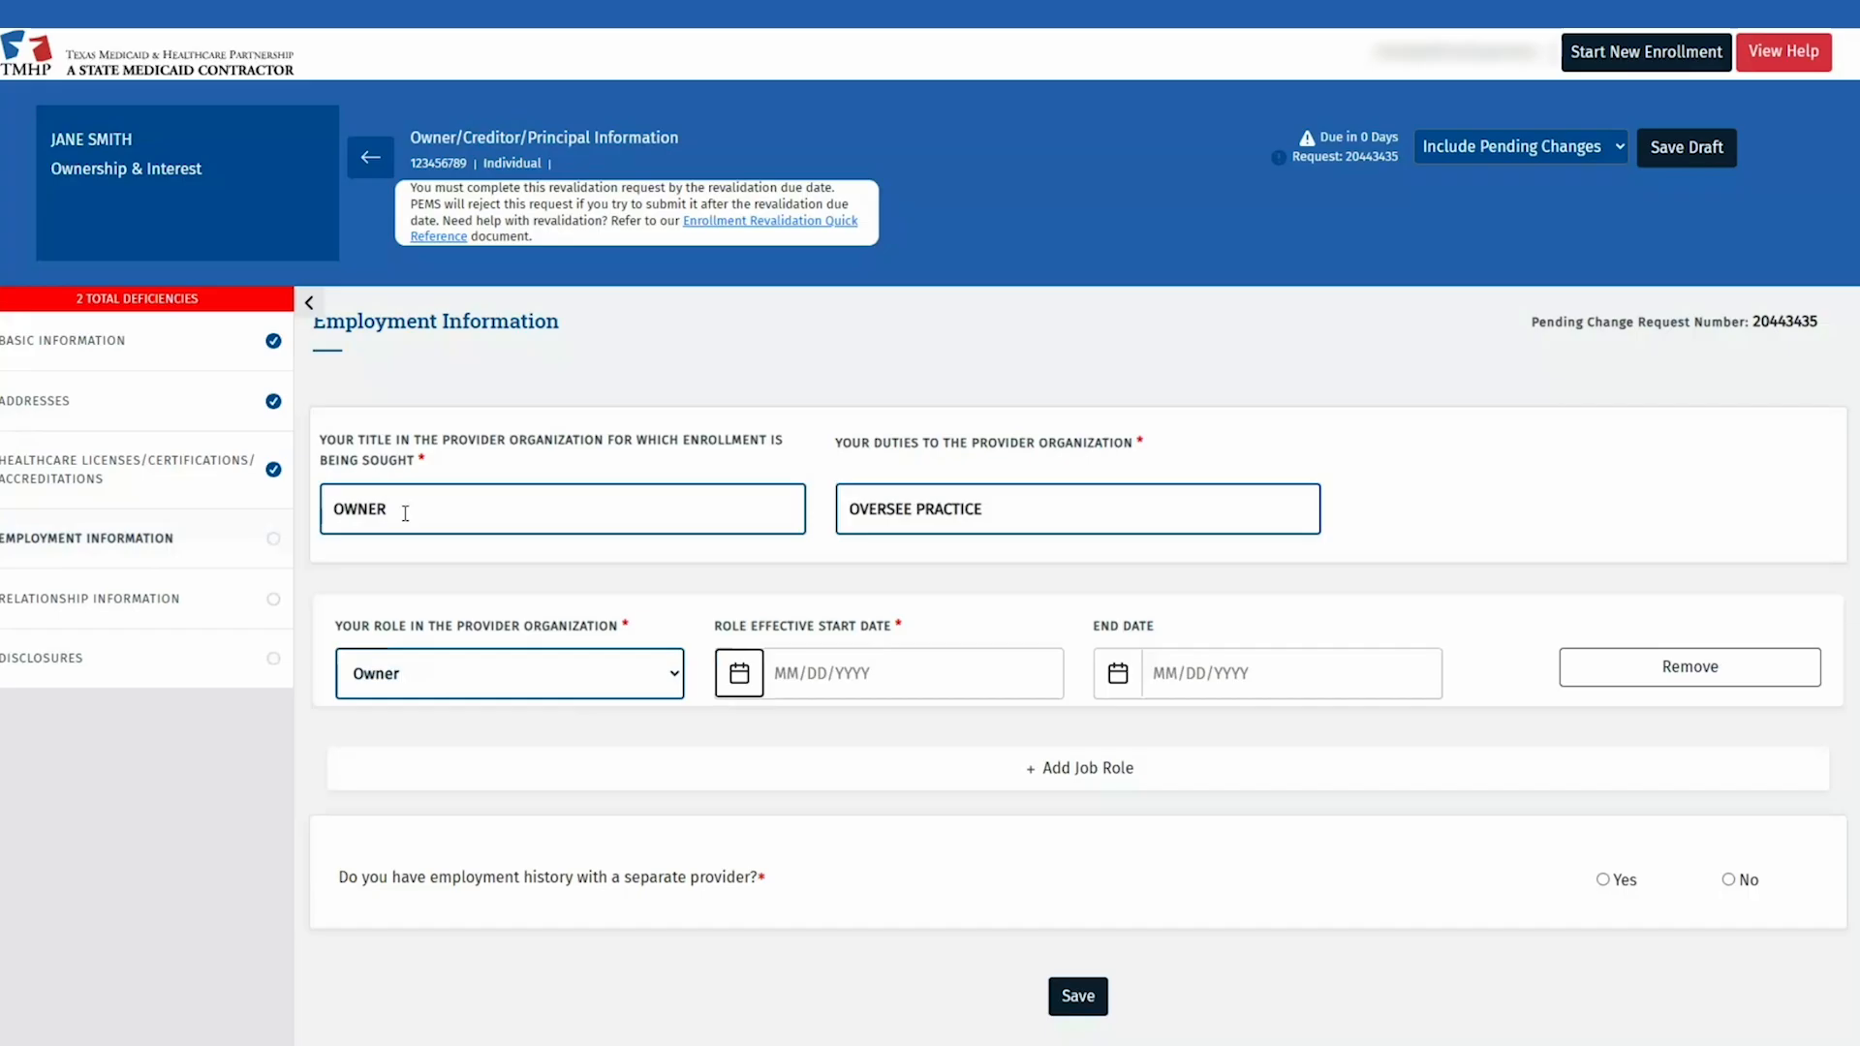
{"action": "type", "text": "01/01/2010"}
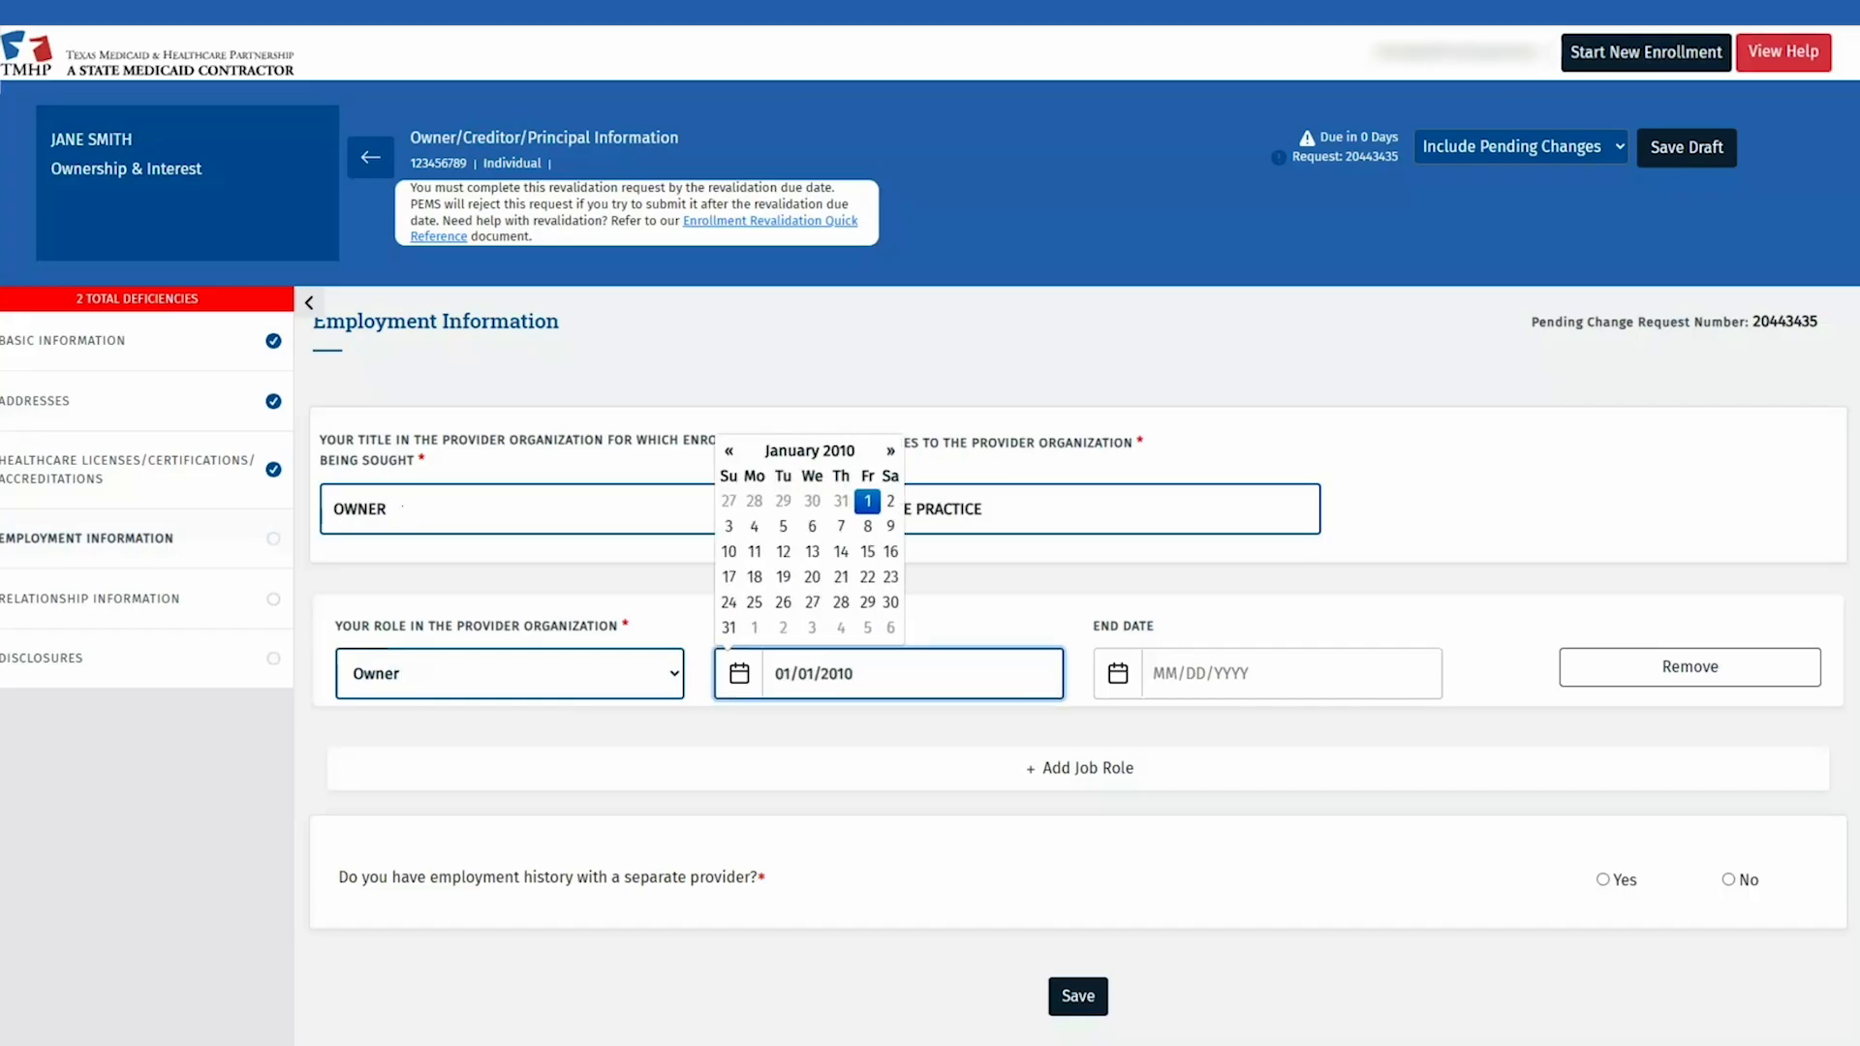
{"action": "key", "text": "Tab"}
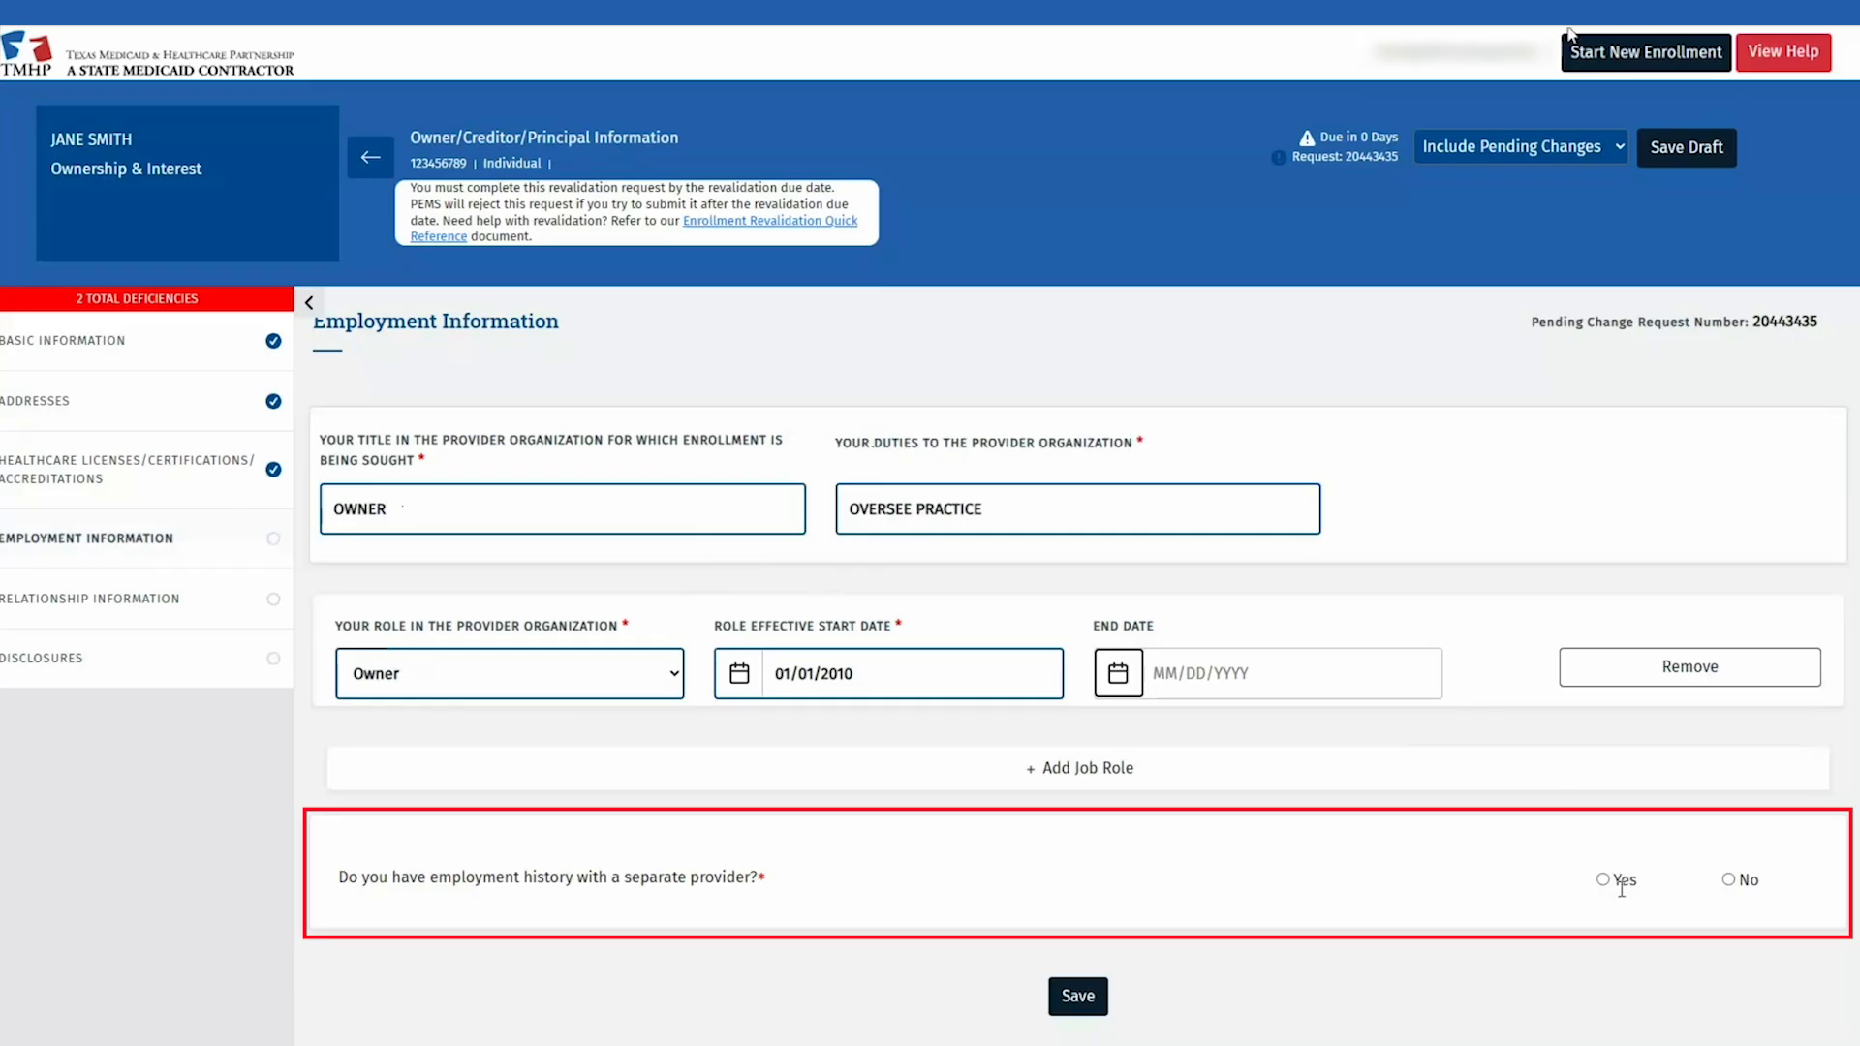
Step: Answer No to employment with a separate provider and save Employment Information
{"action": "left_click", "coordinate": [1605, 880]}
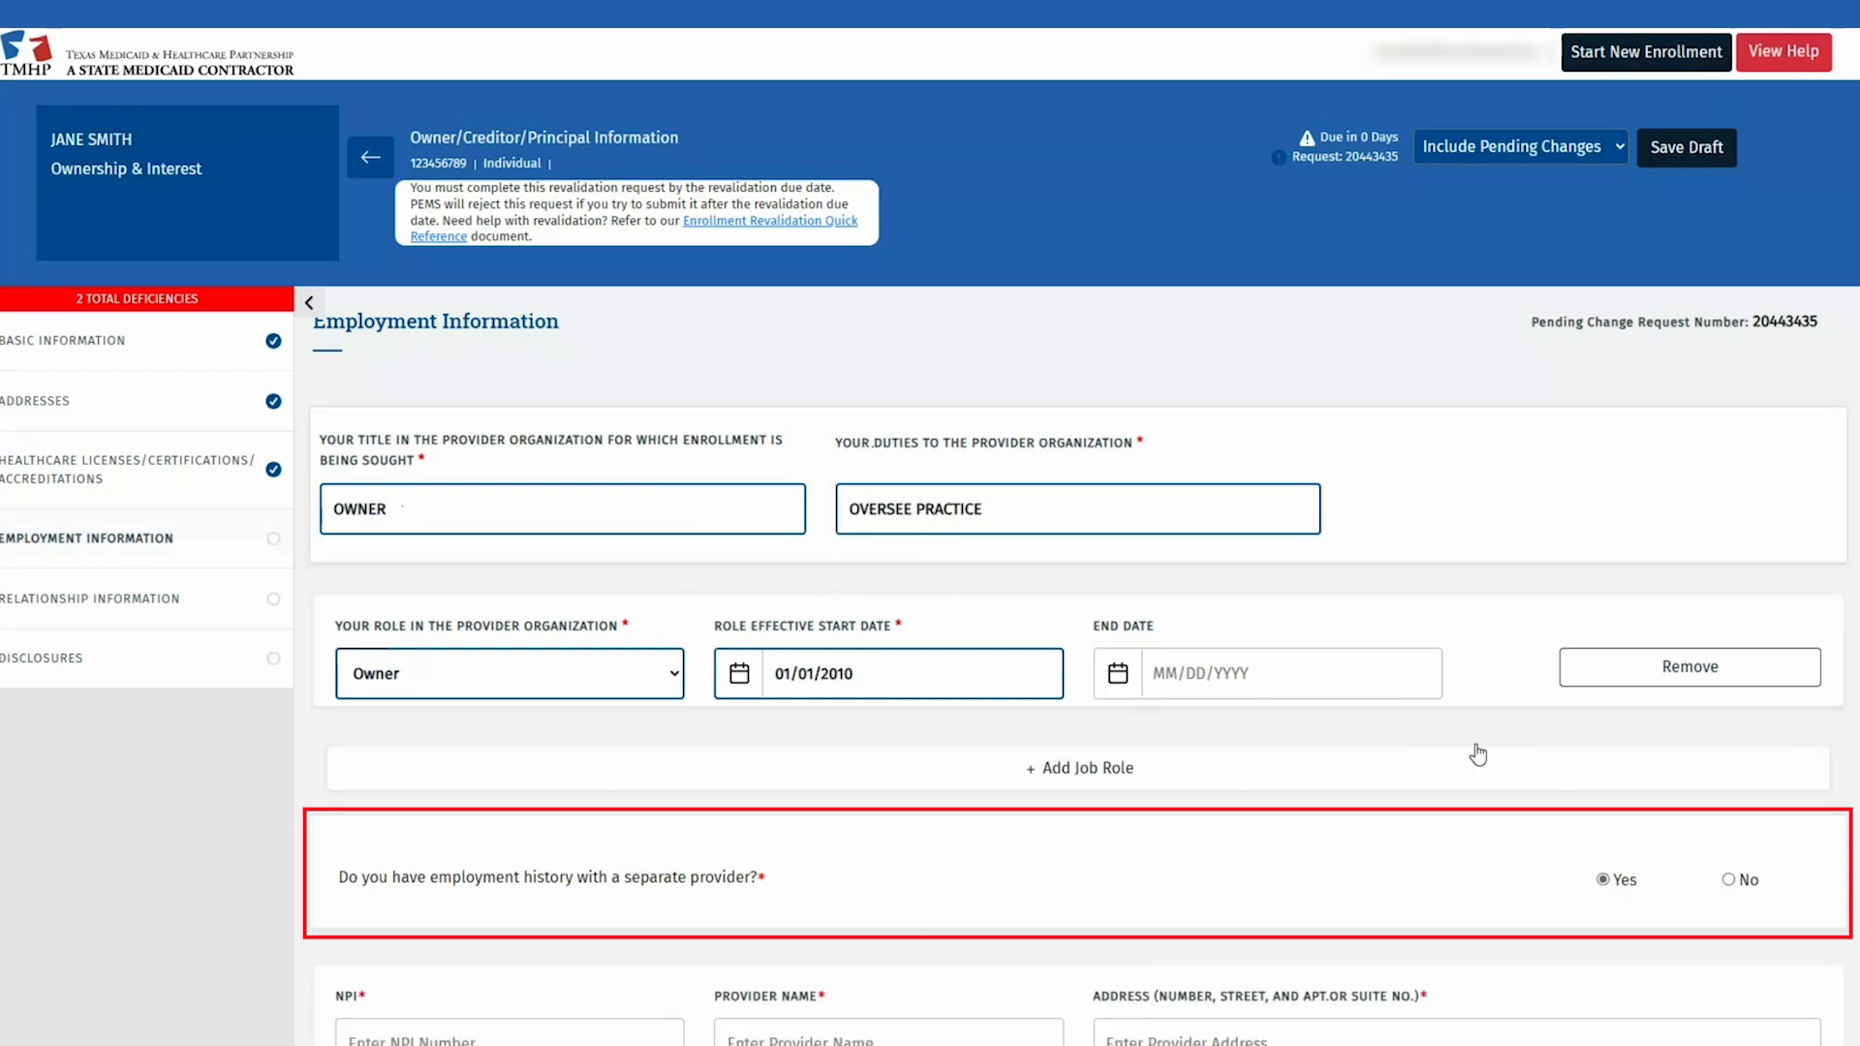
{"action": "scroll", "coordinate": [1397, 436], "scroll_direction": "down", "scroll_amount": 5}
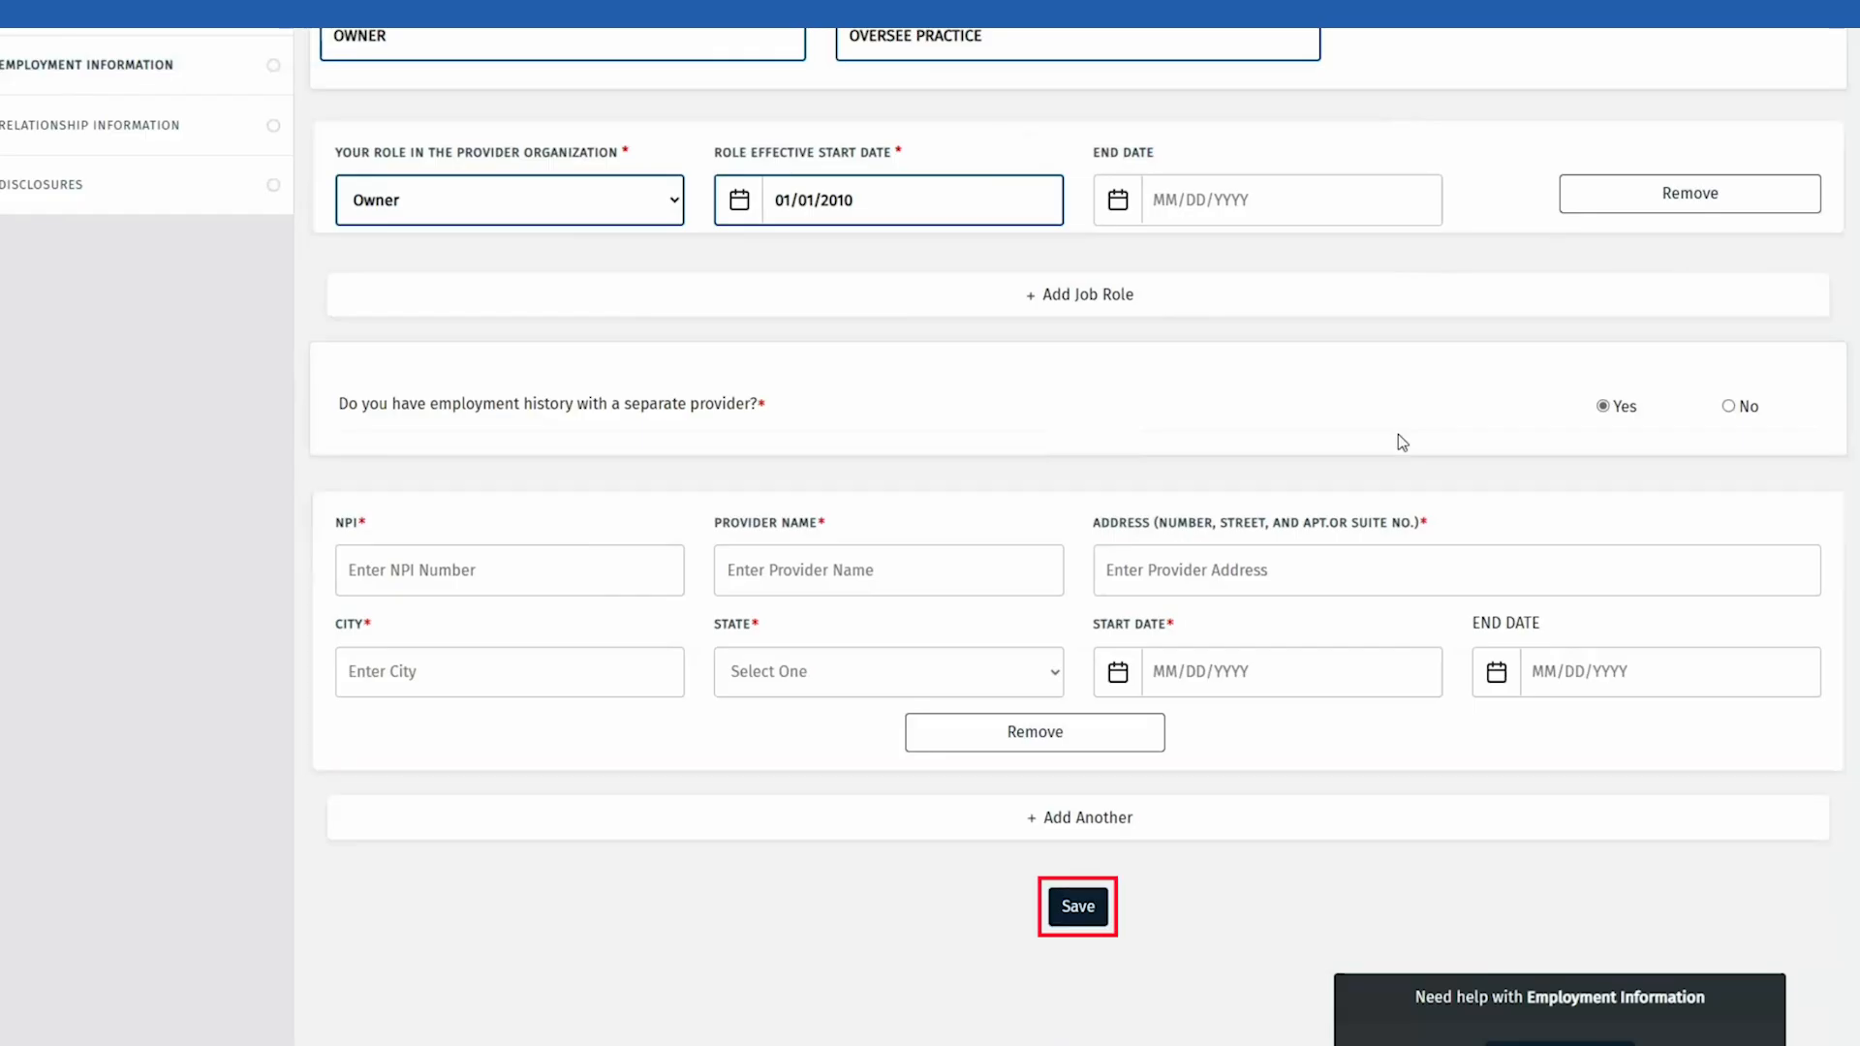
{"action": "left_click", "coordinate": [1729, 411]}
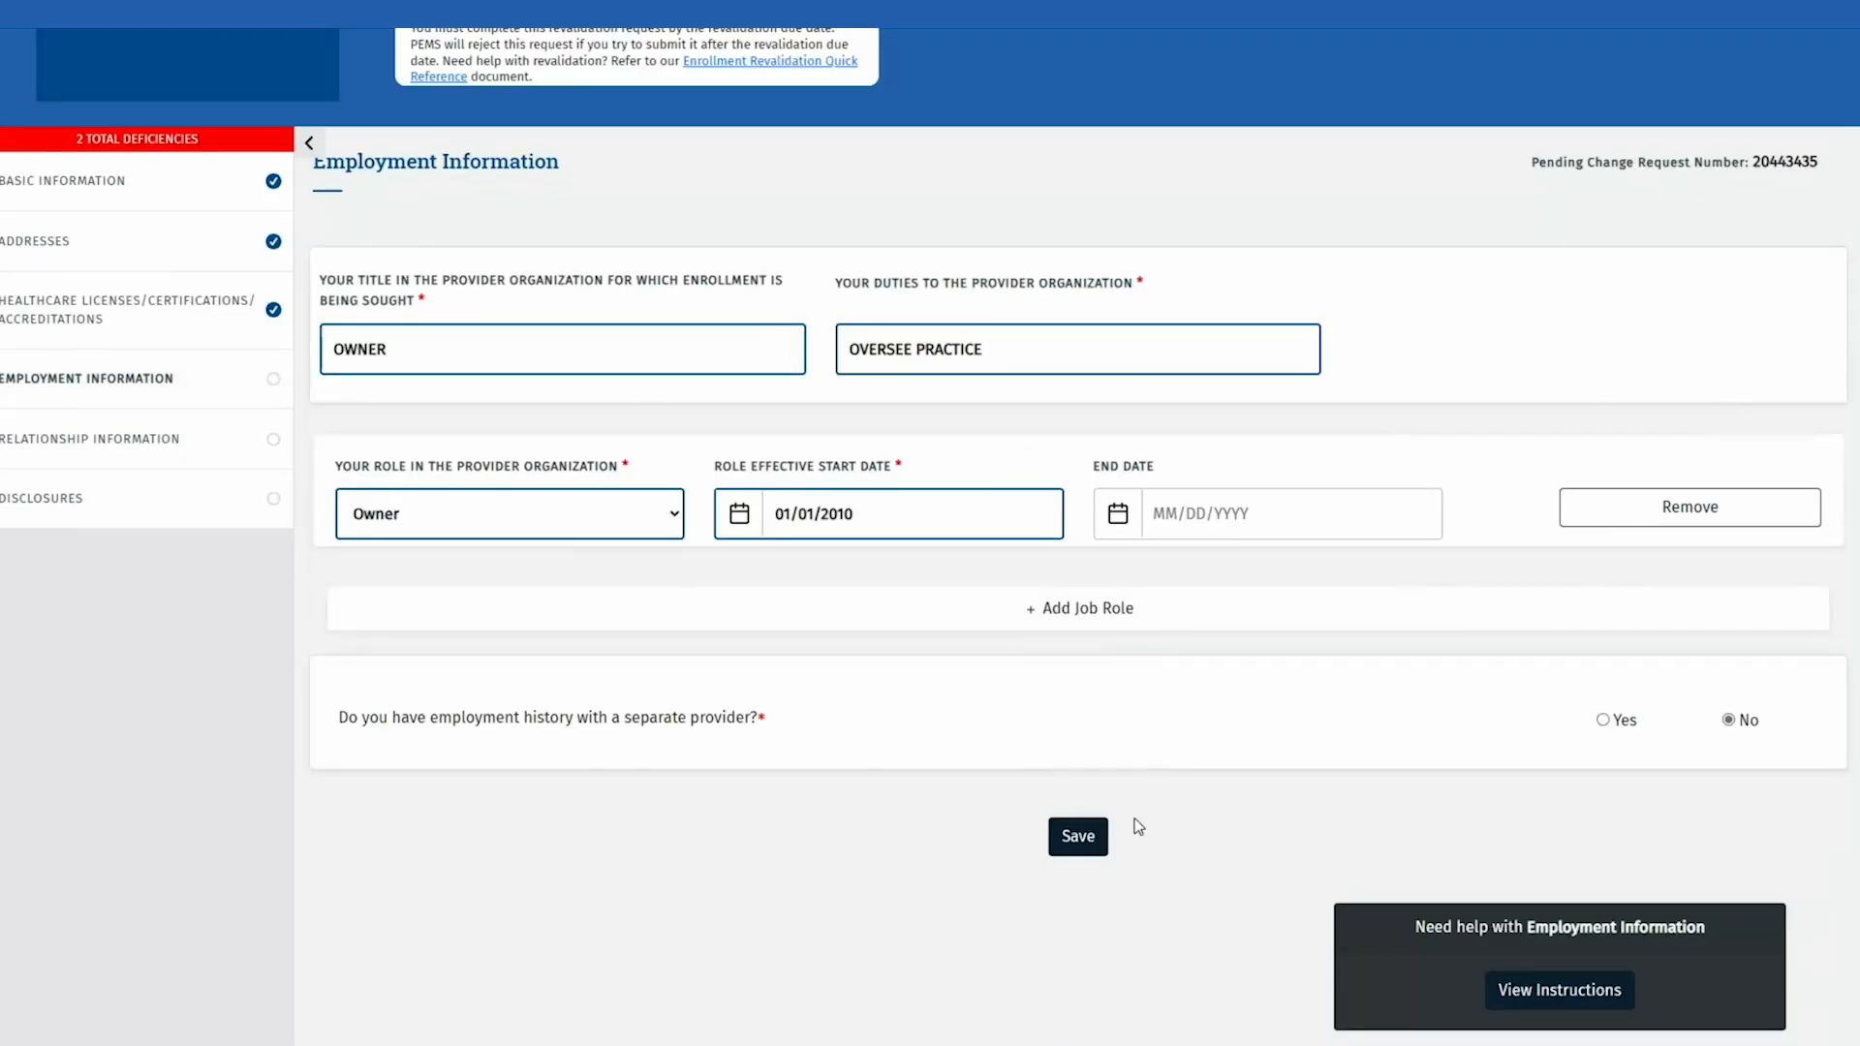
{"action": "left_click", "coordinate": [1077, 836]}
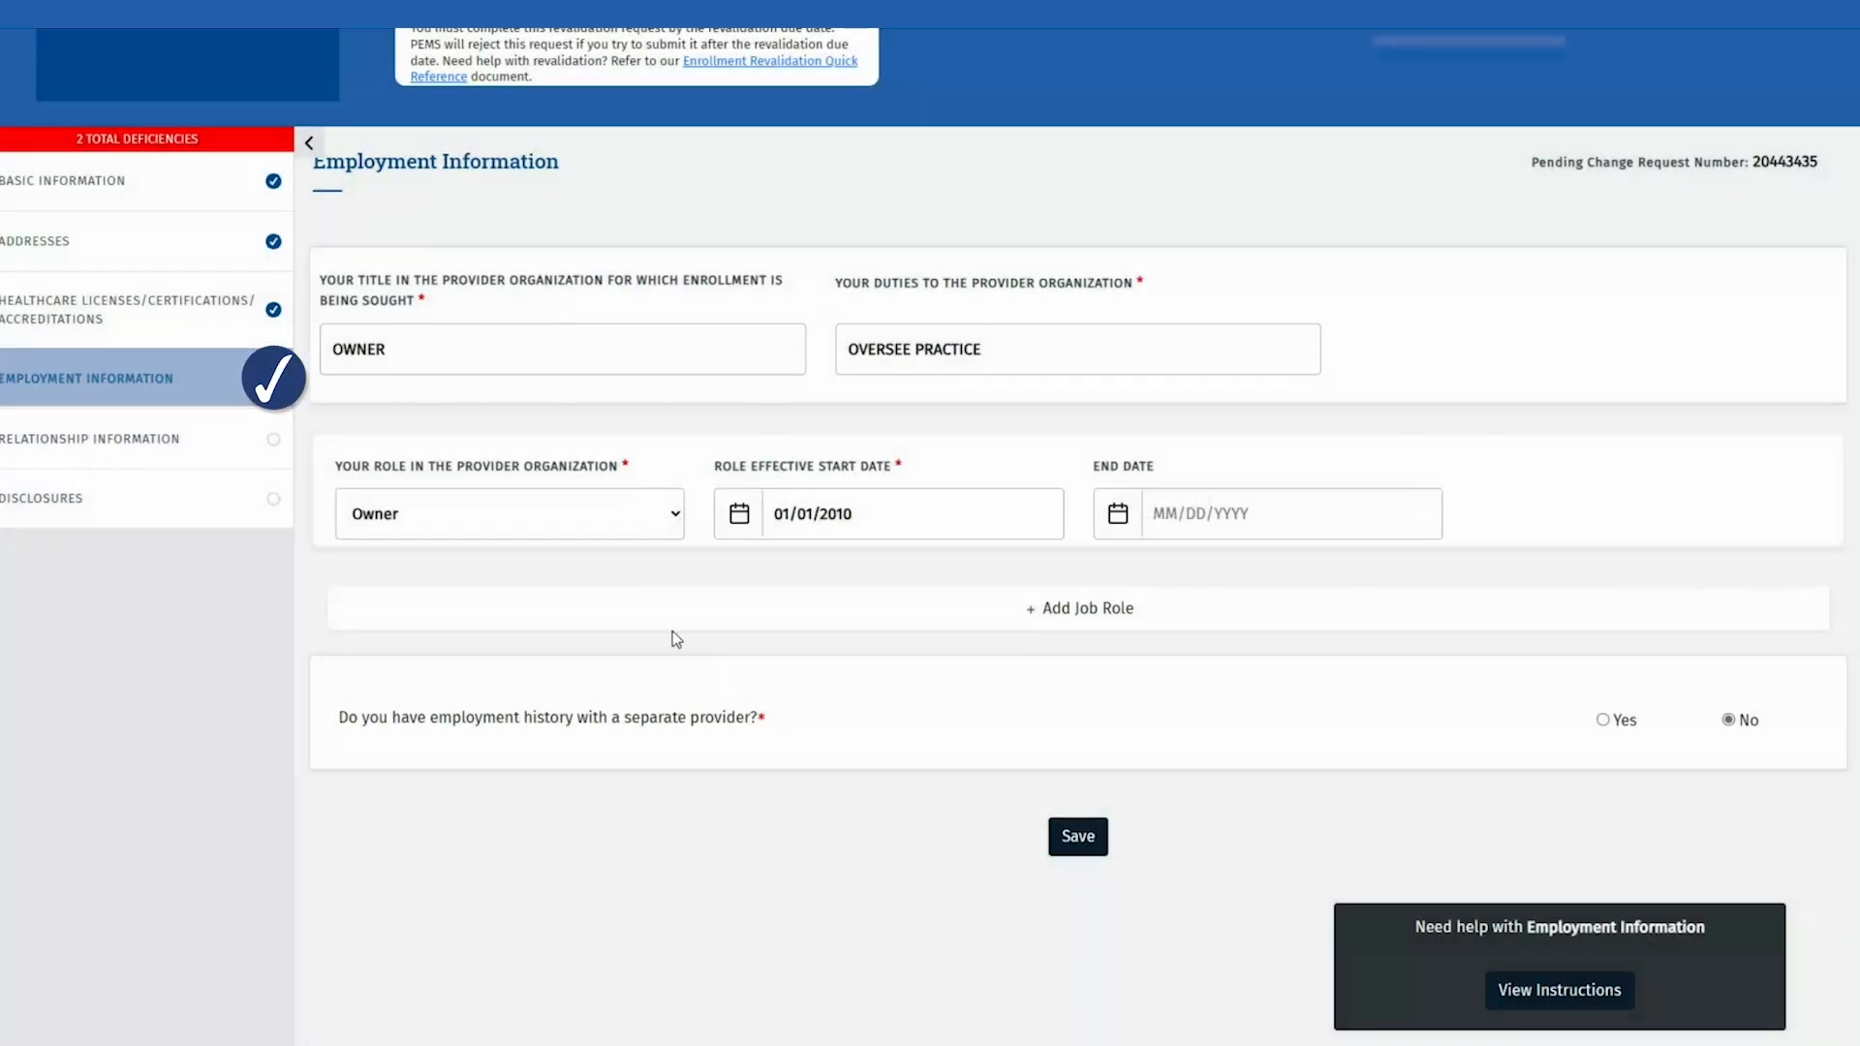
{"action": "left_click", "coordinate": [236, 445]}
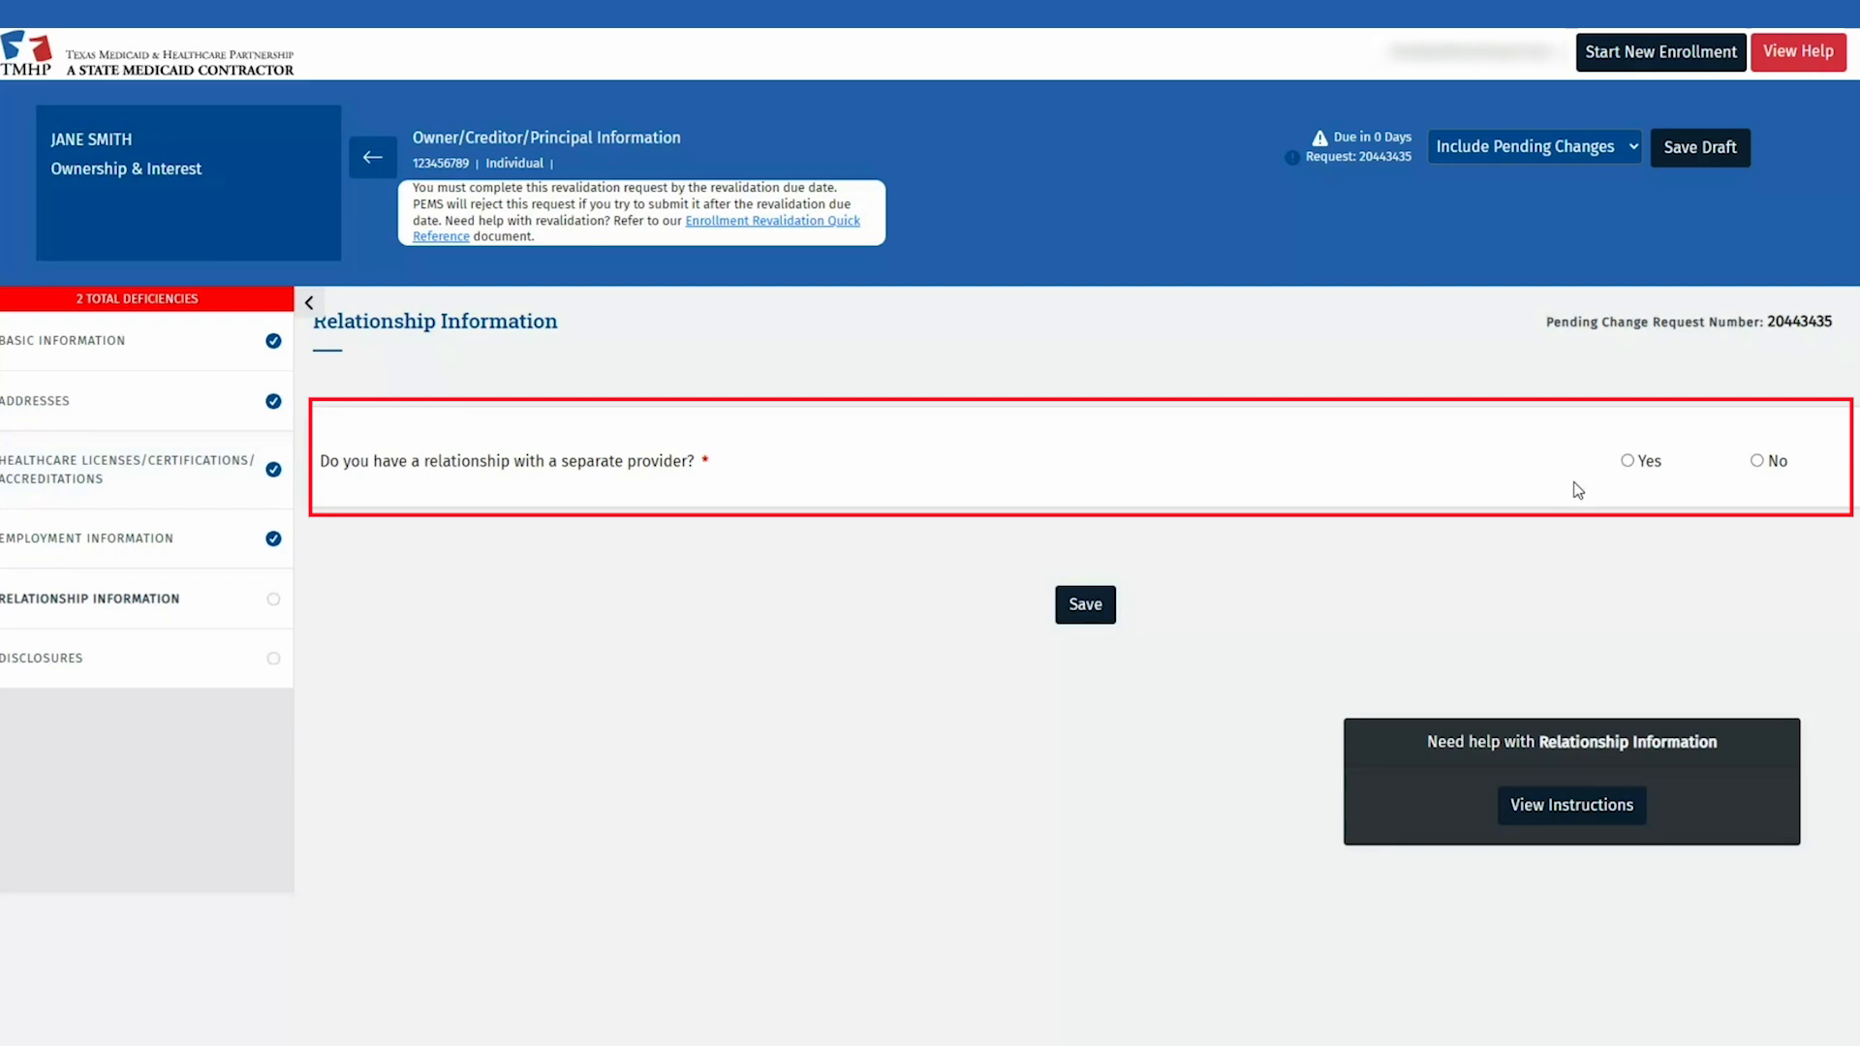
Step: Answer No to a relationship with a separate provider and save Relationship Information
{"action": "left_click", "coordinate": [1627, 461]}
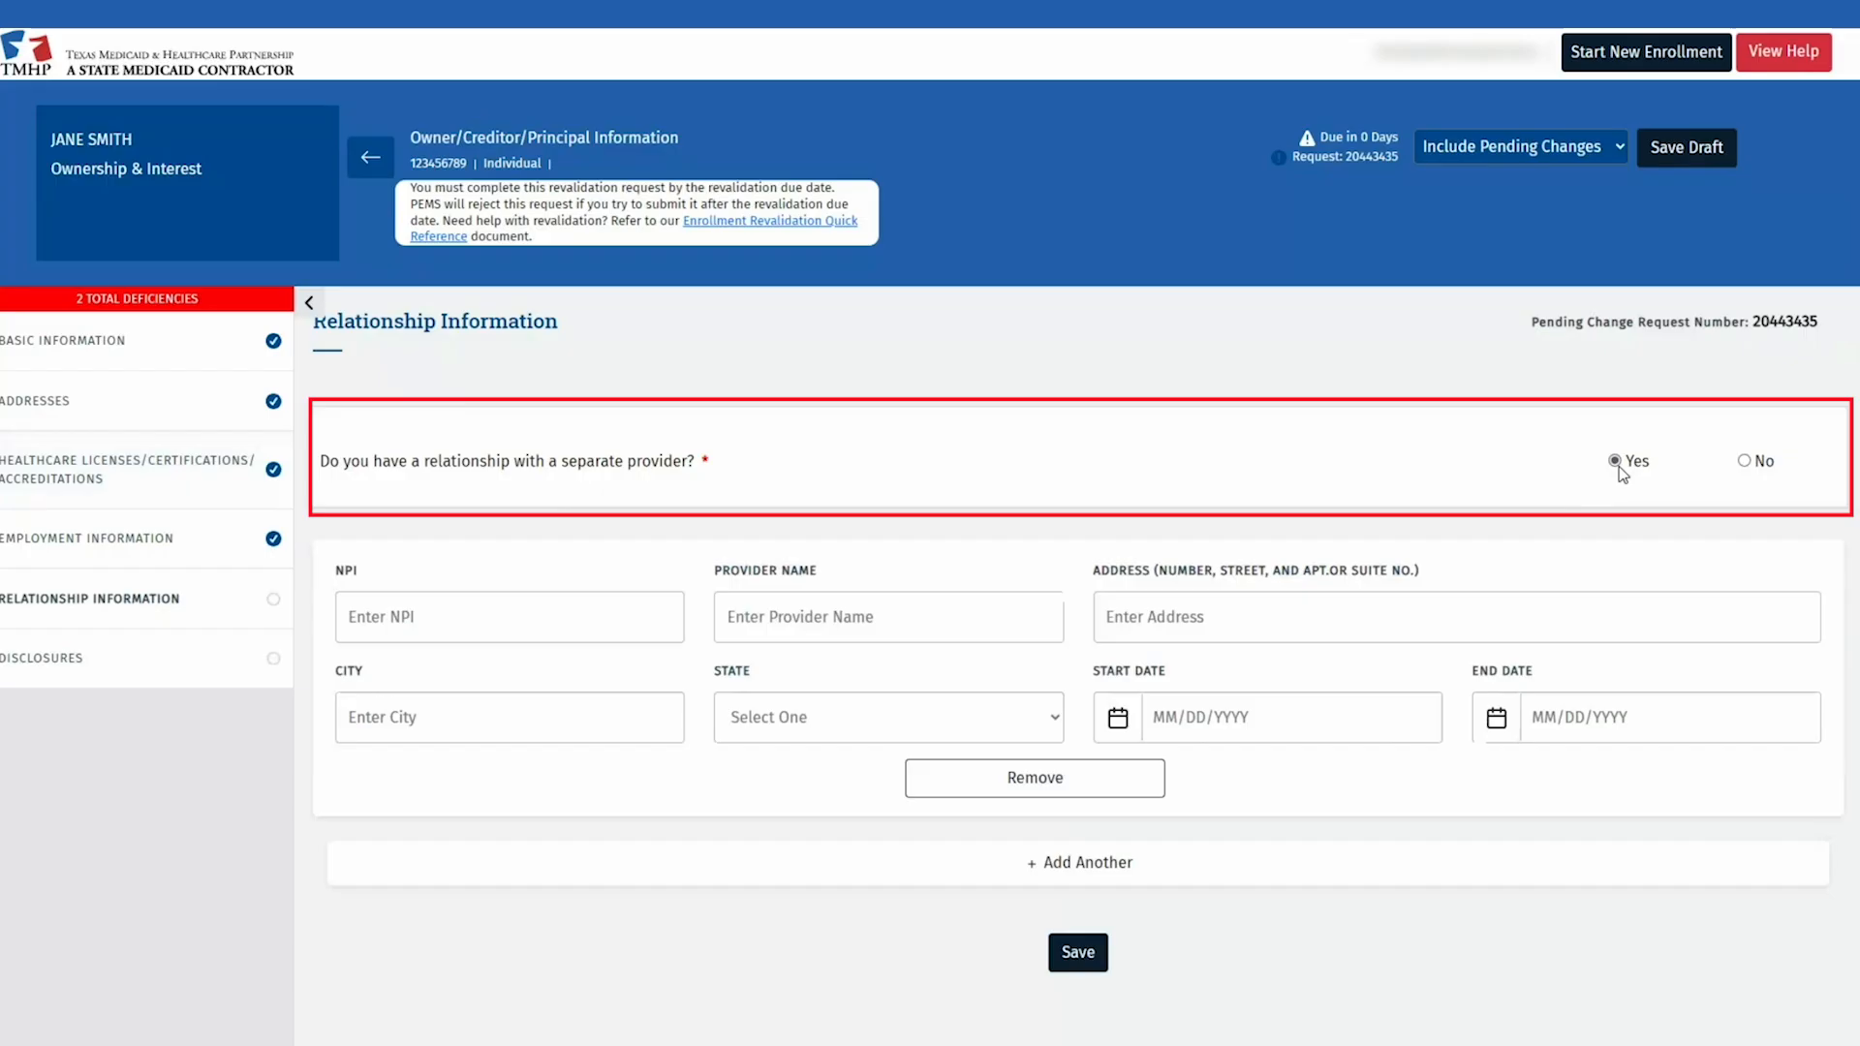
{"action": "left_click", "coordinate": [1750, 461]}
{"action": "left_click", "coordinate": [1100, 604]}
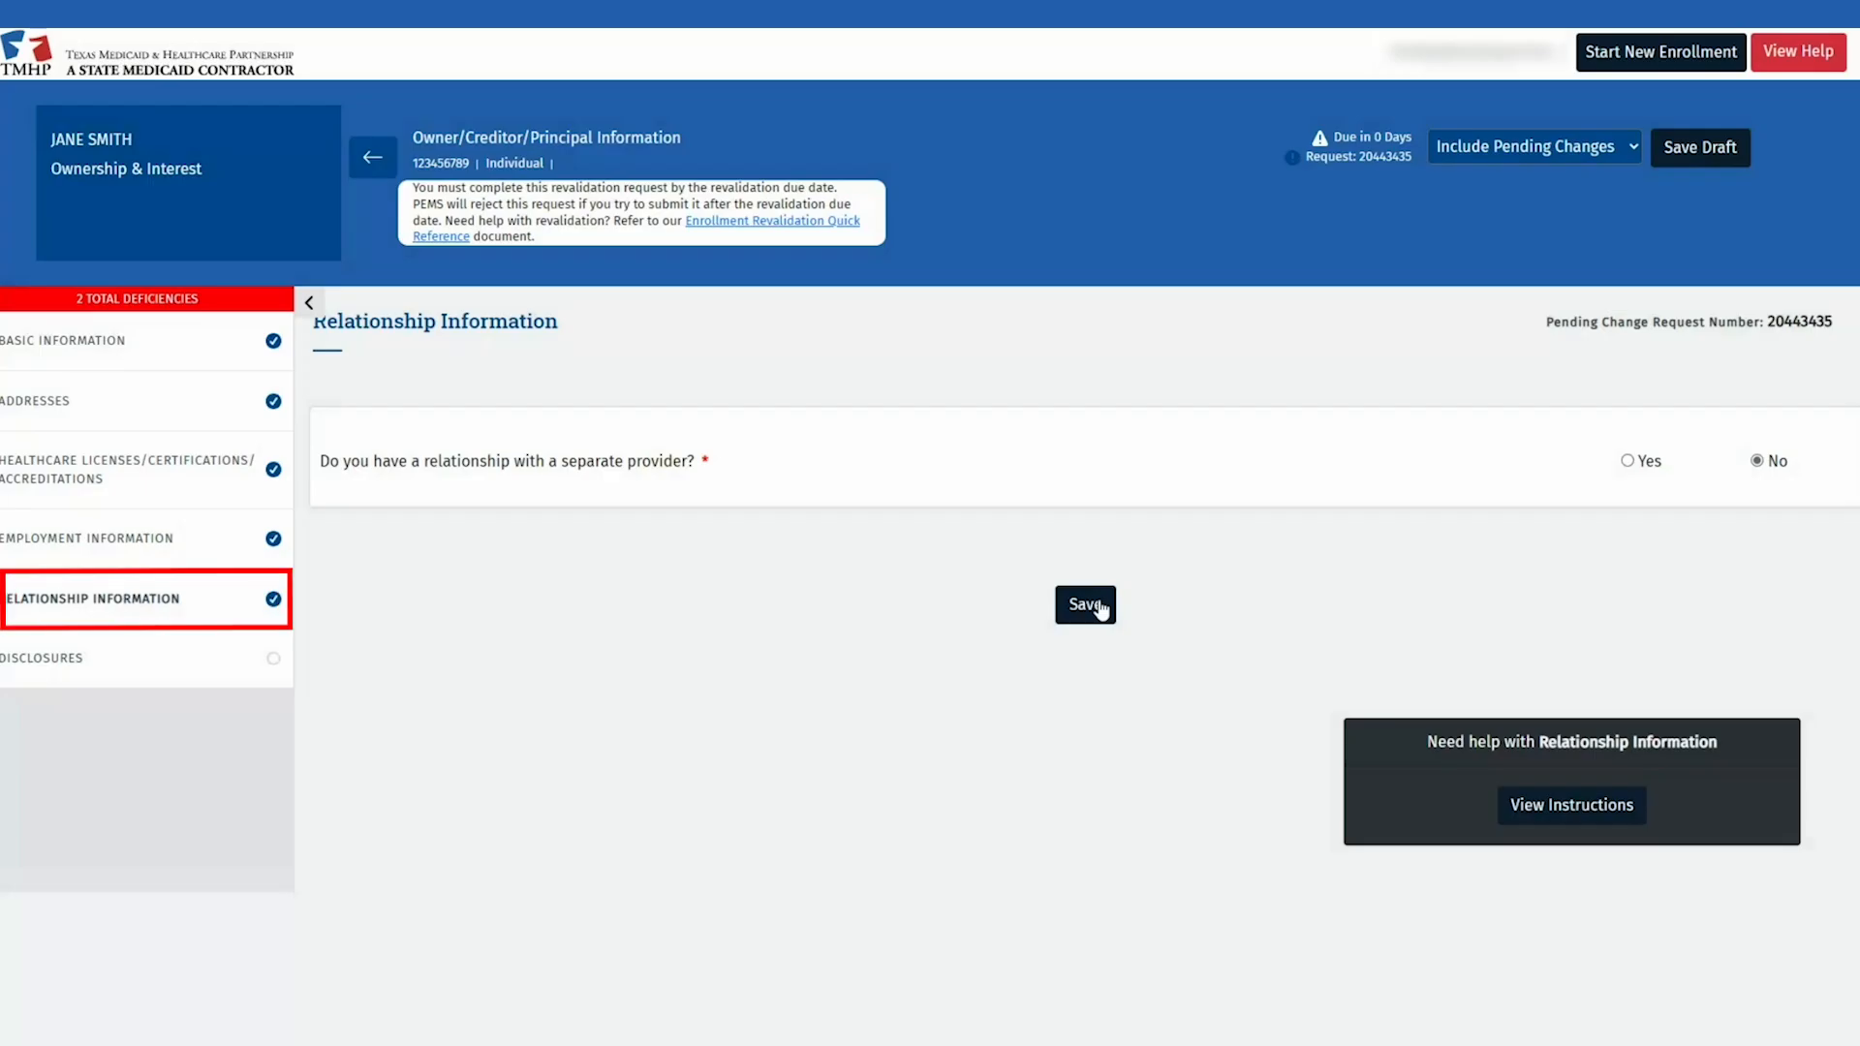
{"action": "left_click", "coordinate": [207, 665]}
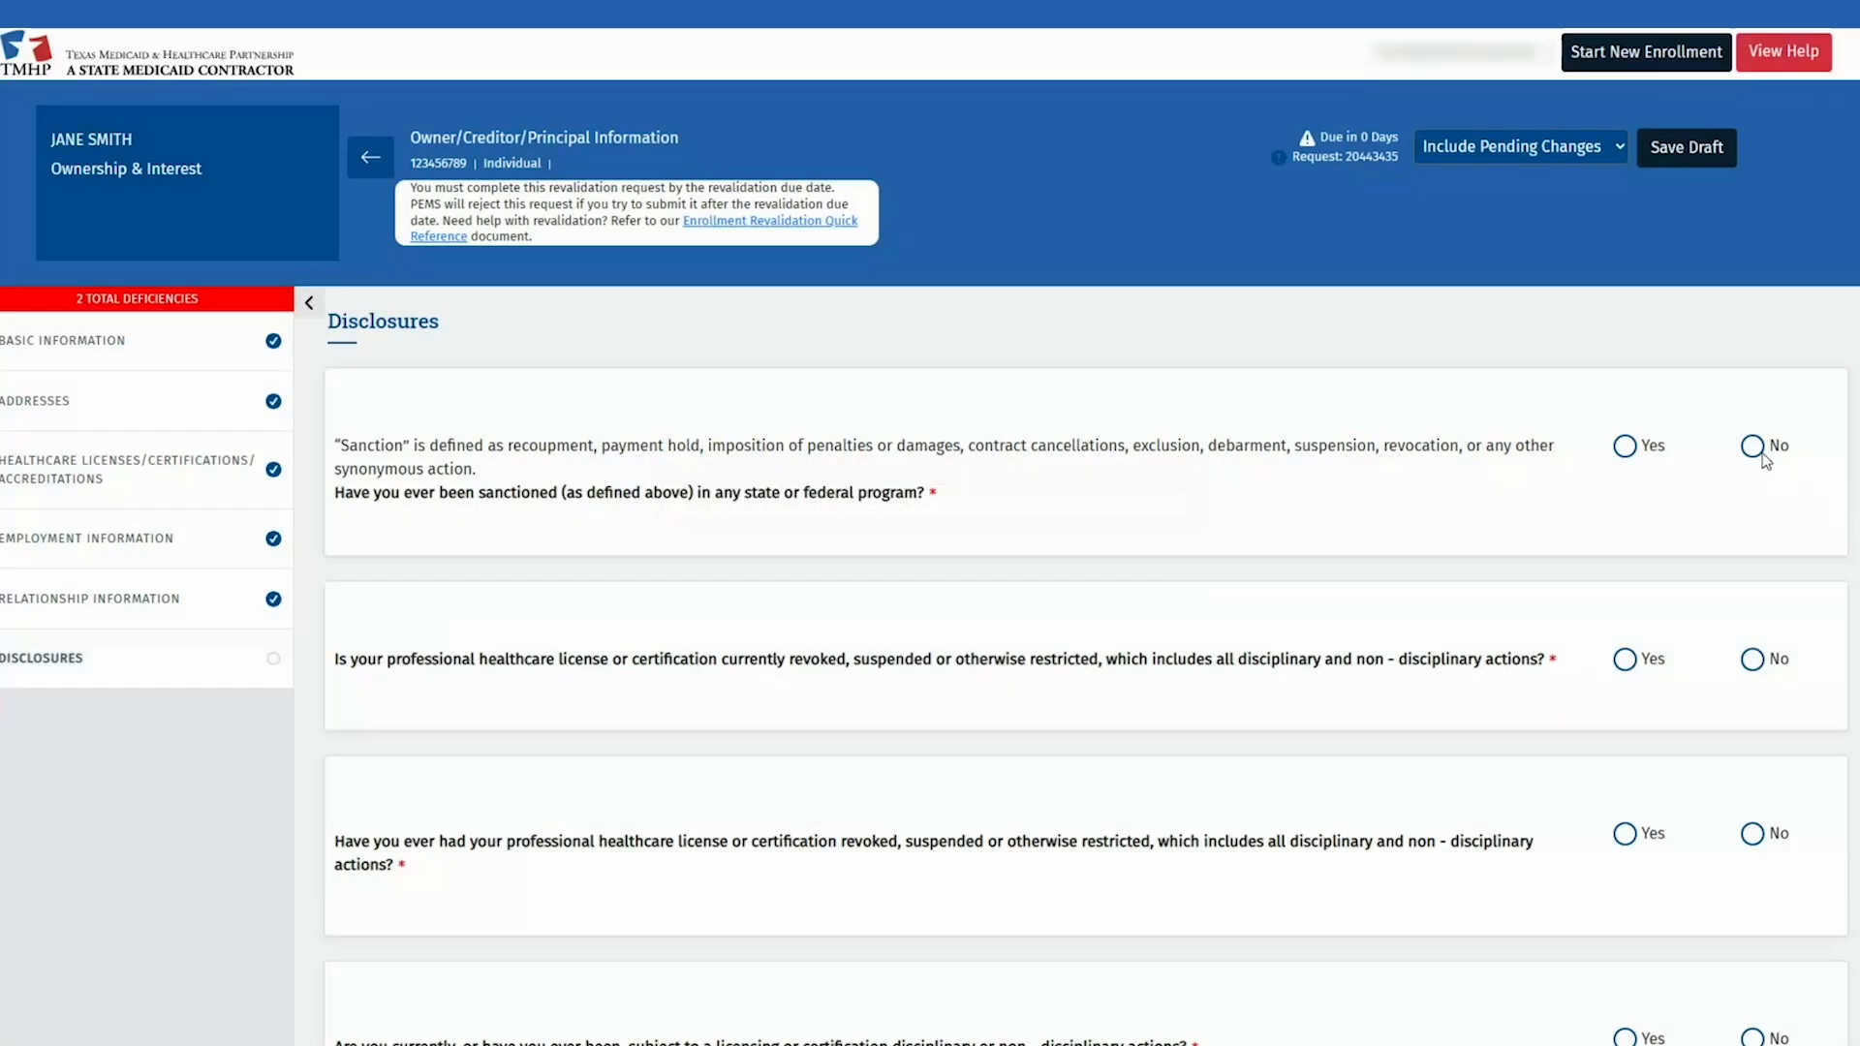
Step: Answer No to the sanction question and every following disclosure, including child support arrears
{"action": "left_click", "coordinate": [1754, 447]}
{"action": "key", "text": "Tab"}
{"action": "key", "text": "Right"}
{"action": "key", "text": "Tab"}
{"action": "key", "text": "Right"}
{"action": "key", "text": "Tab"}
{"action": "key", "text": "Right"}
{"action": "key", "text": "Tab"}
{"action": "key", "text": "Right"}
{"action": "key", "text": "Tab"}
{"action": "key", "text": "Right"}
{"action": "key", "text": "Tab"}
{"action": "key", "text": "Right"}
{"action": "key", "text": "Tab"}
{"action": "key", "text": "Right"}
{"action": "key", "text": "Tab"}
{"action": "key", "text": "Right"}
{"action": "key", "text": "Tab"}
{"action": "key", "text": "Right"}
{"action": "key", "text": "Tab"}
{"action": "key", "text": "Right"}
{"action": "key", "text": "Tab"}
{"action": "key", "text": "Right"}
{"action": "key", "text": "Tab"}
{"action": "key", "text": "Right"}
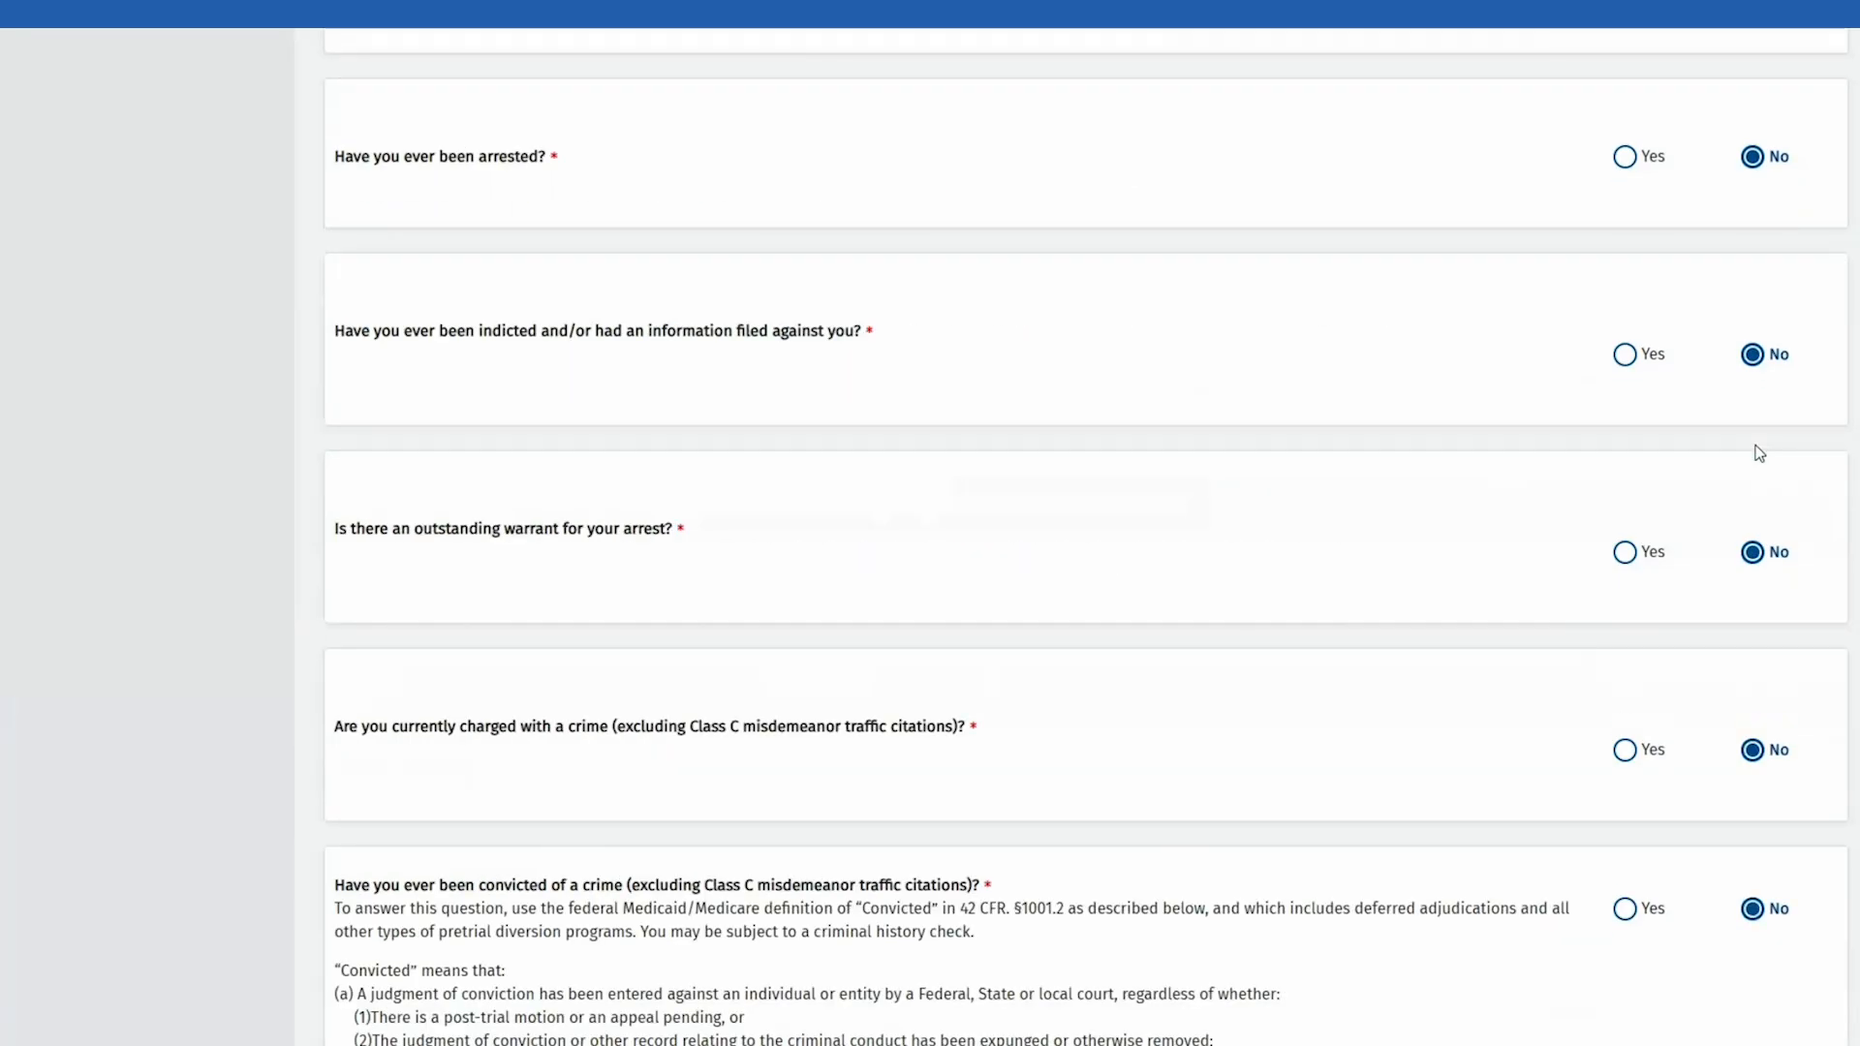
{"action": "key", "text": "Tab"}
{"action": "key", "text": "Right"}
{"action": "key", "text": "Tab"}
{"action": "key", "text": "Right"}
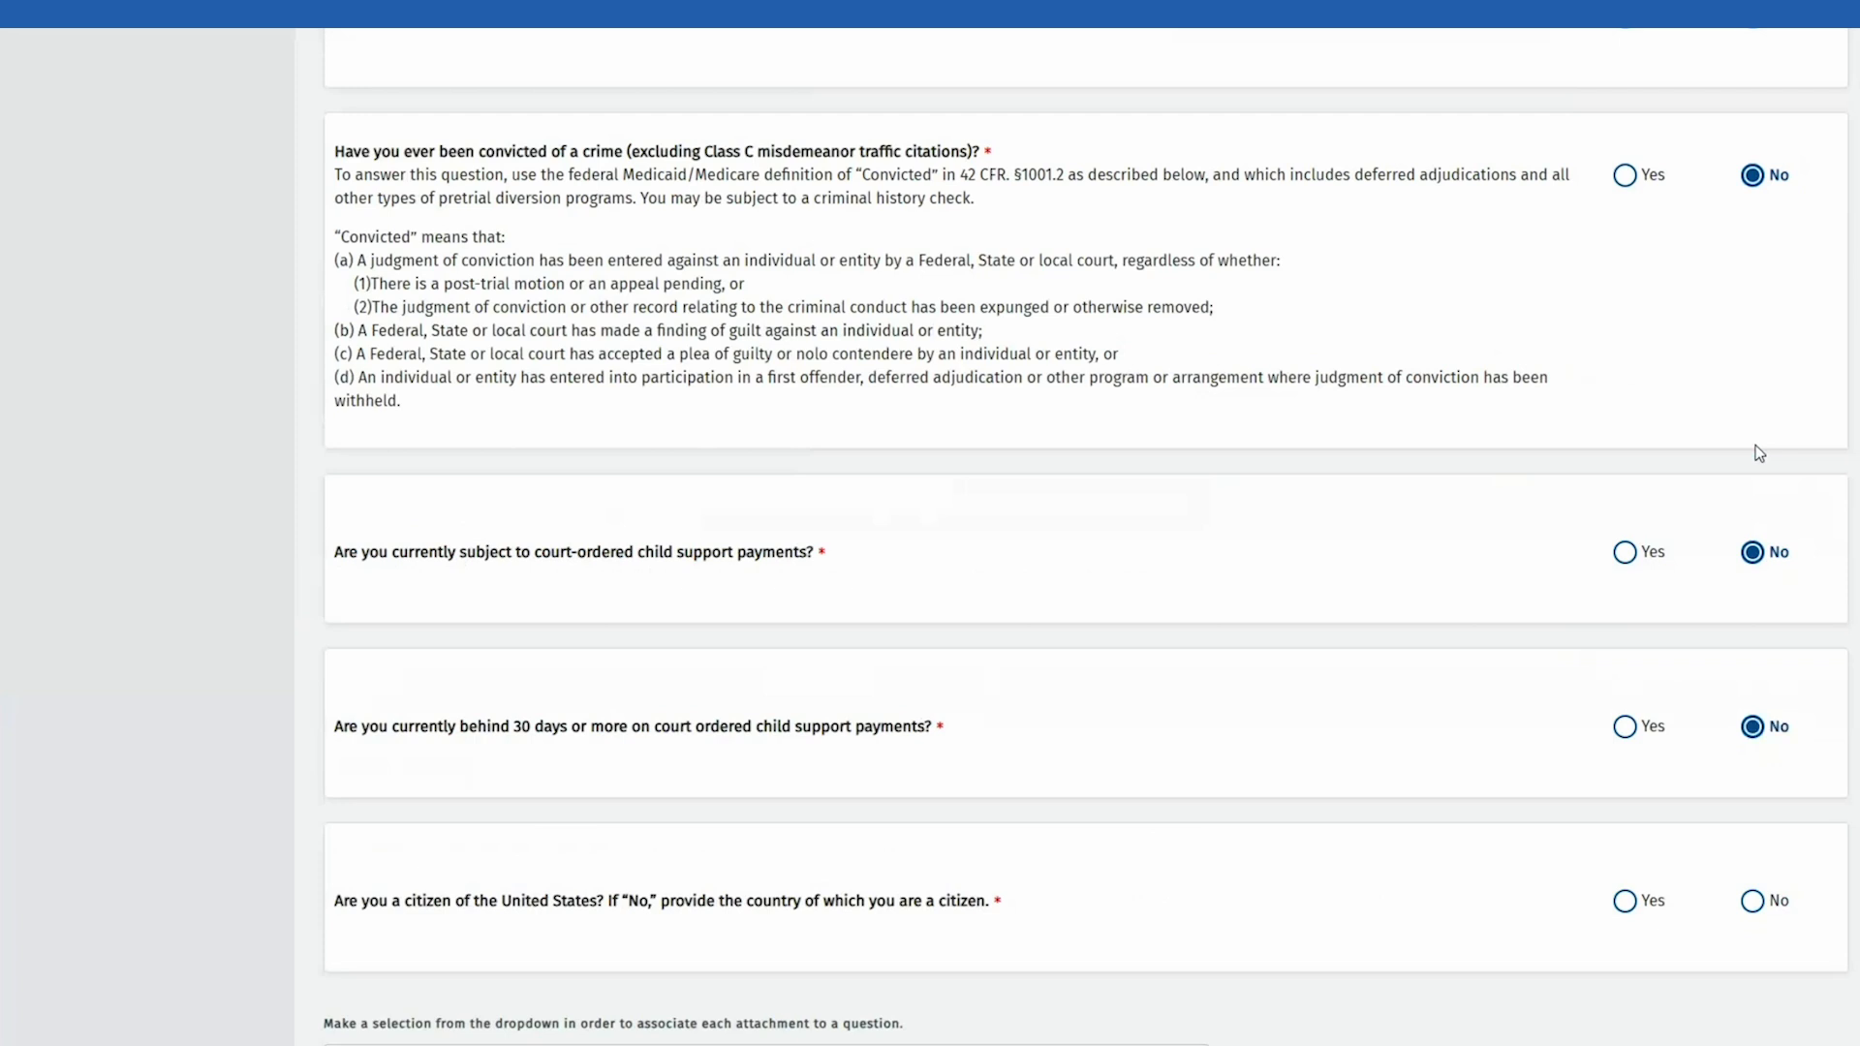
{"action": "key", "text": "Tab"}
{"action": "key", "text": "Right"}
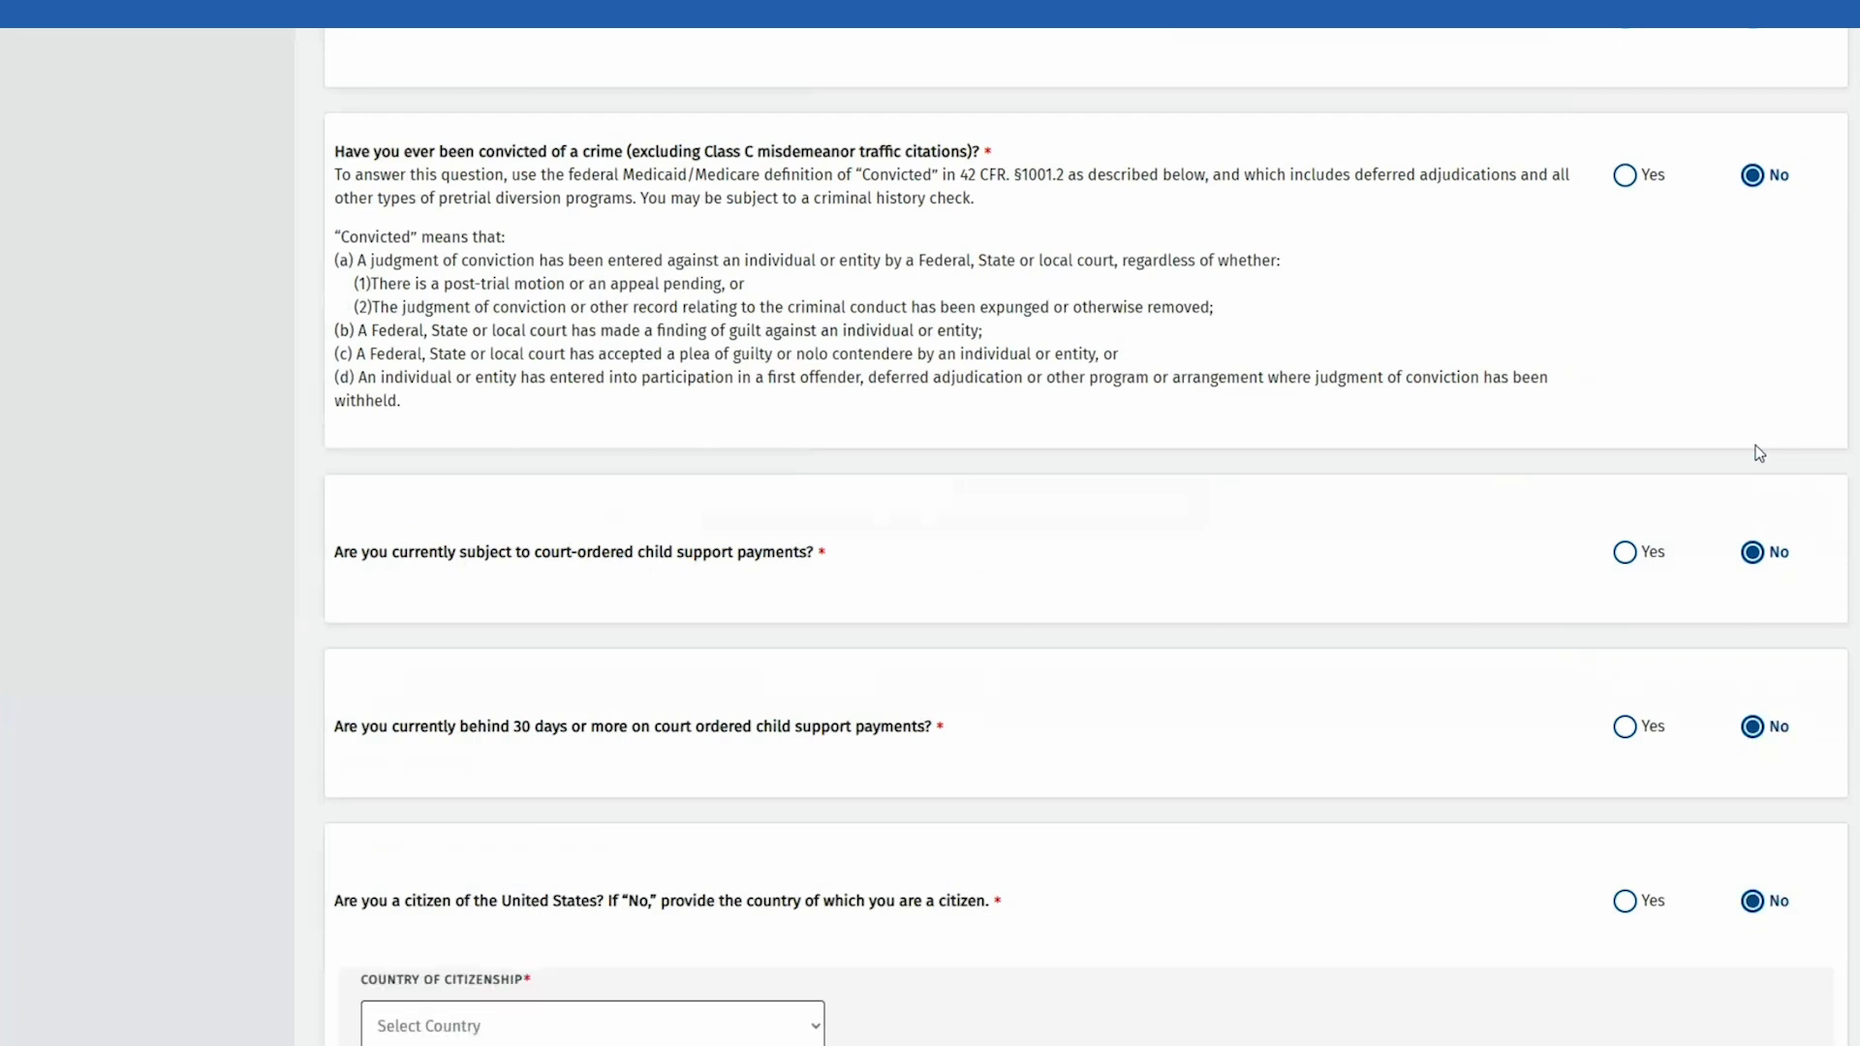
Step: Answer Yes to U.S. citizenship, save Disclosures, and confirm proceeding without attachments
{"action": "left_click", "coordinate": [1624, 900]}
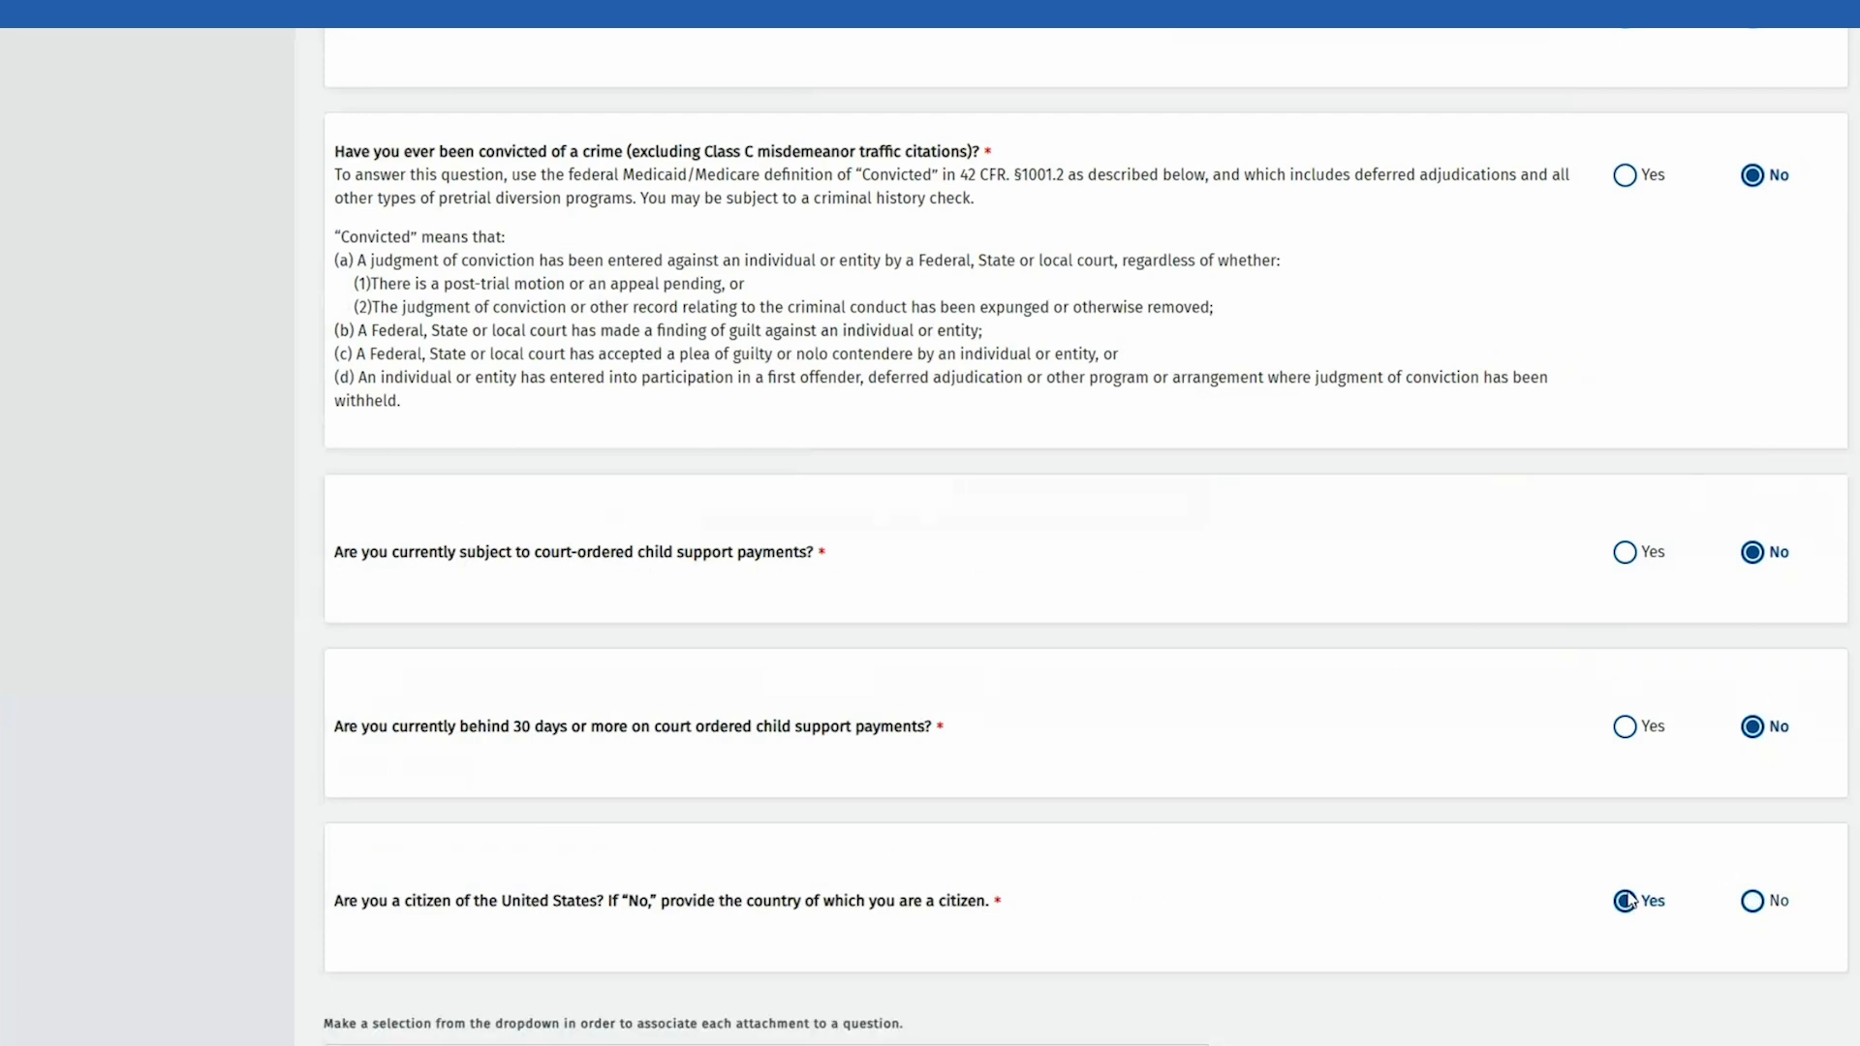
{"action": "scroll", "coordinate": [1386, 637], "scroll_direction": "down", "scroll_amount": 5}
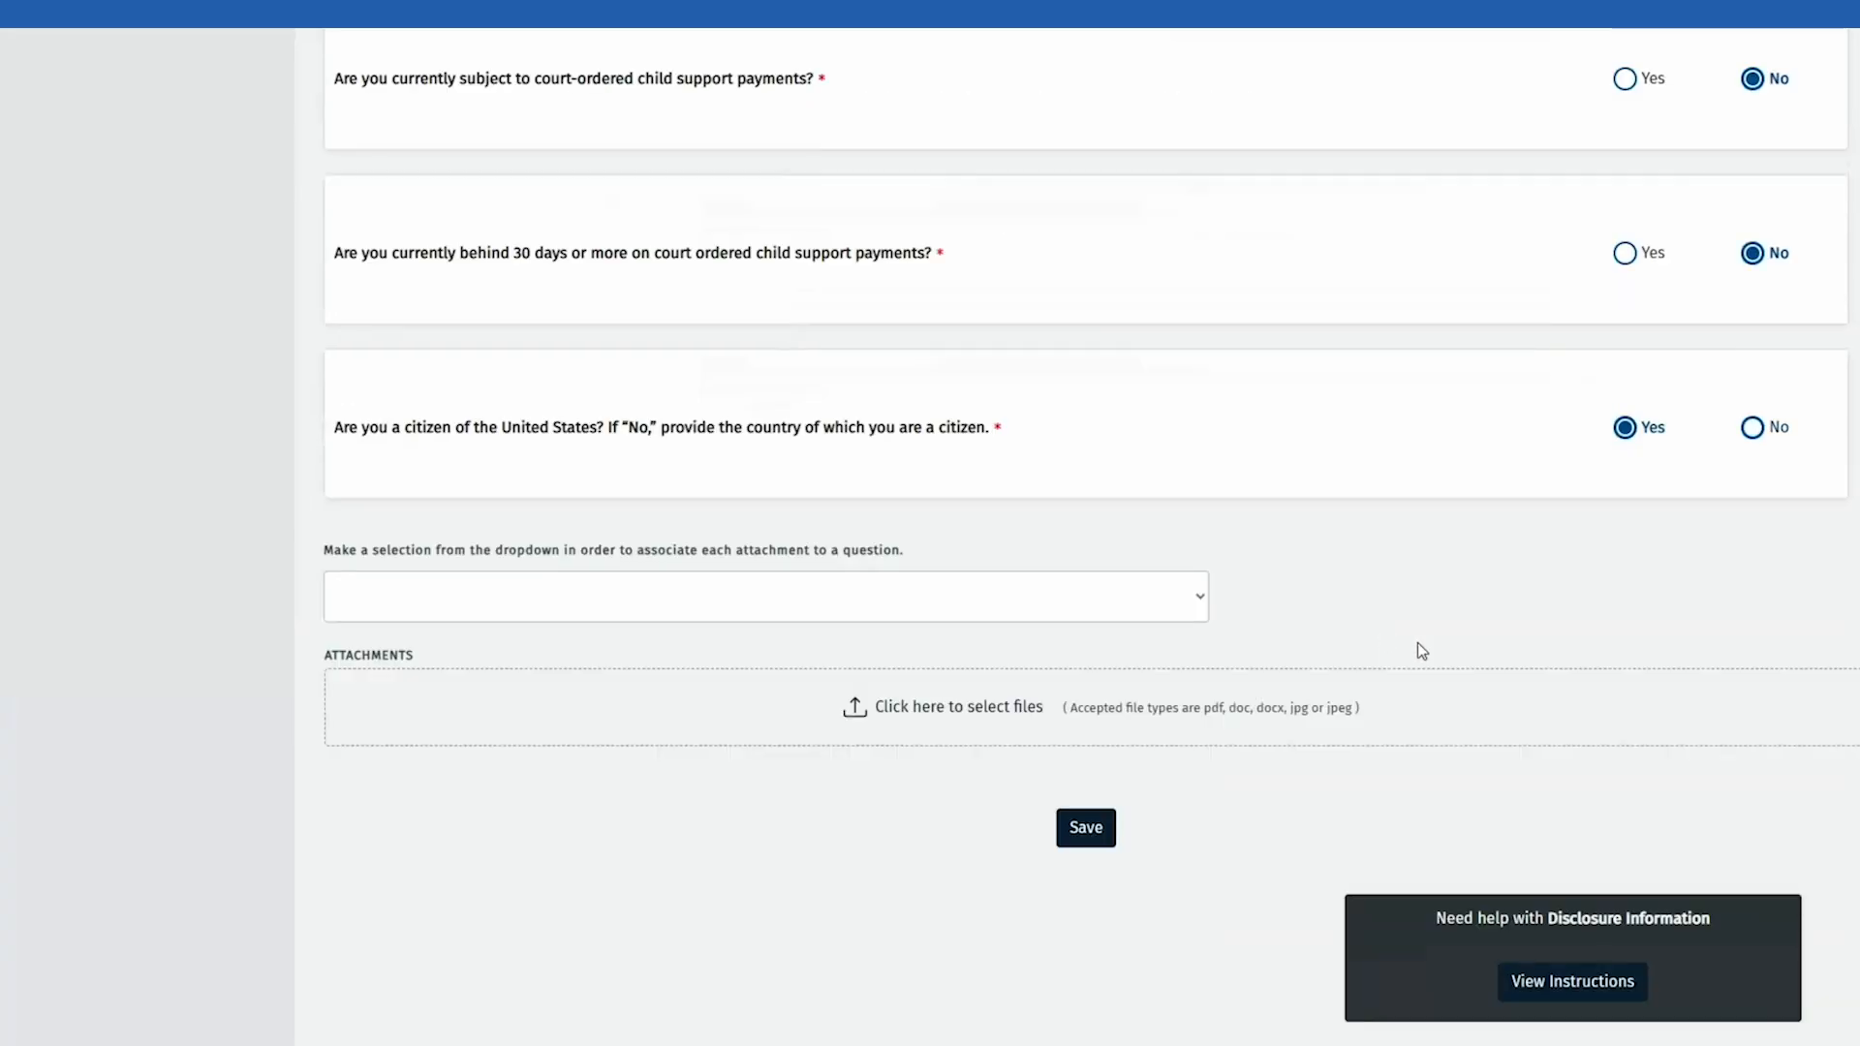
{"action": "left_click", "coordinate": [1086, 835]}
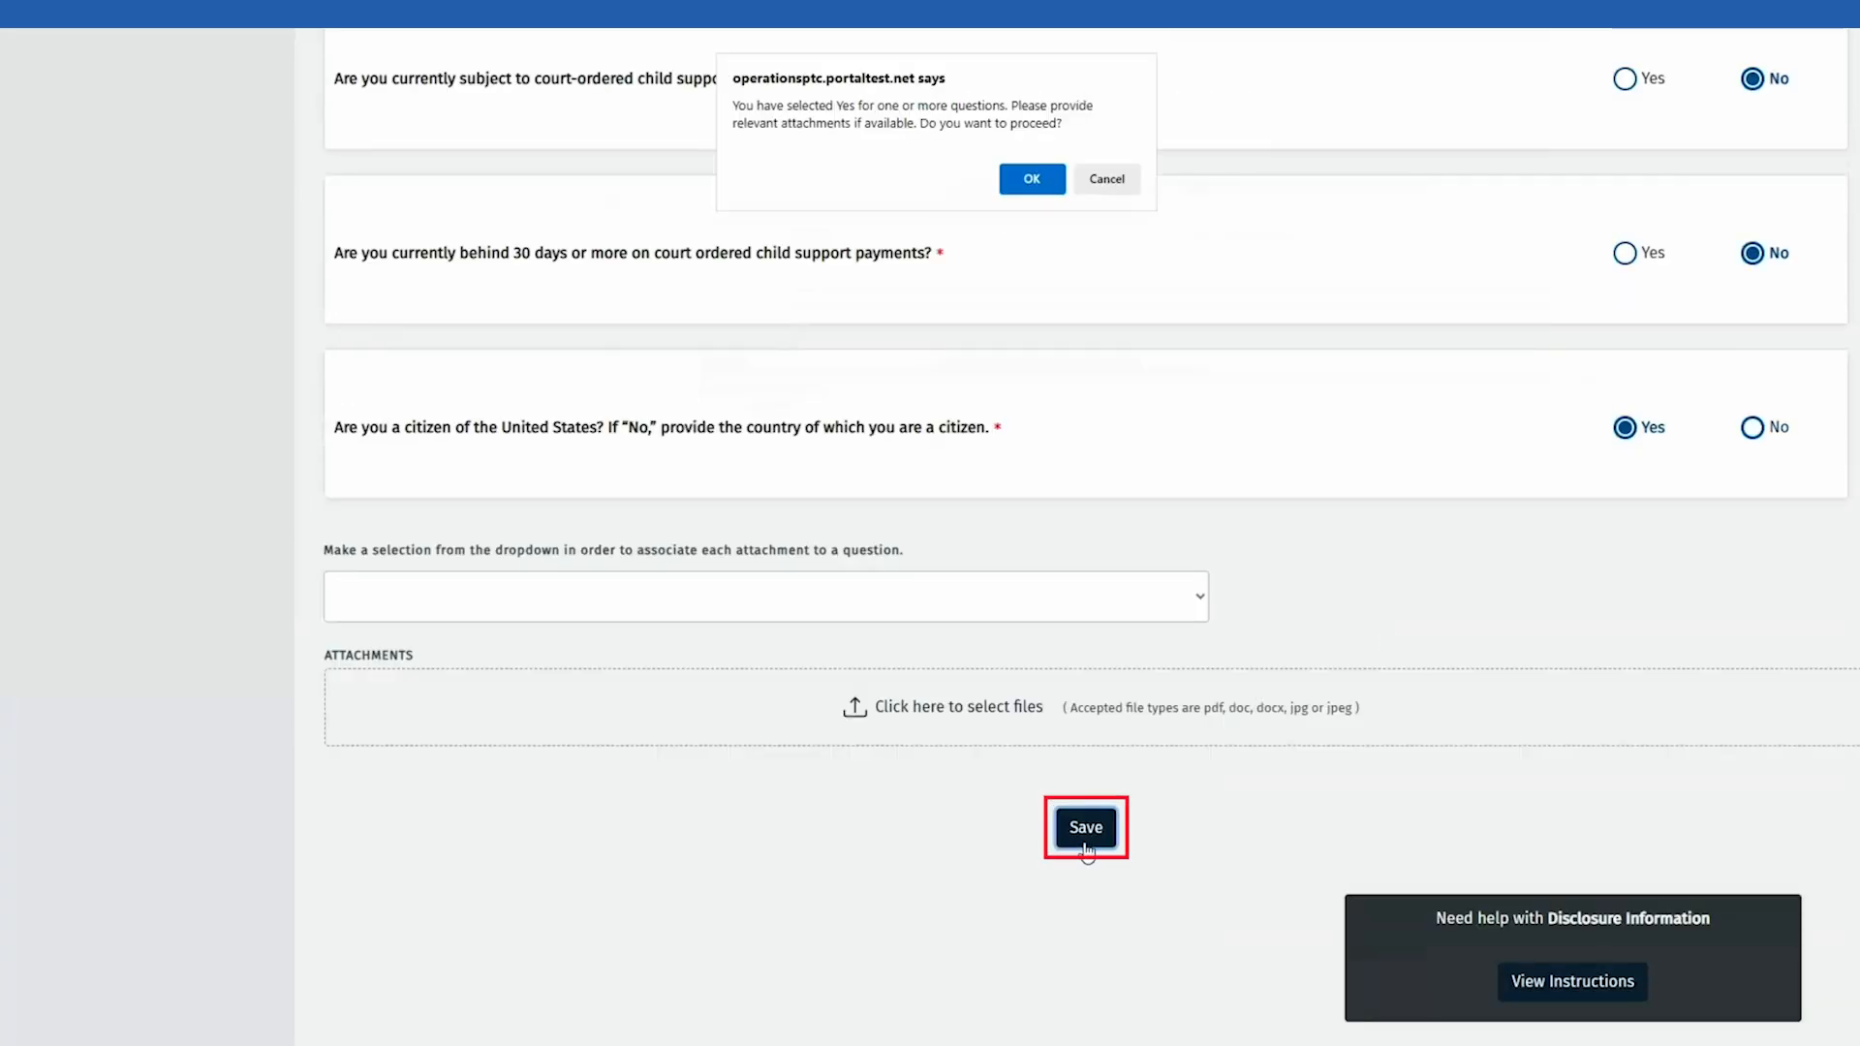
{"action": "left_click", "coordinate": [1050, 179]}
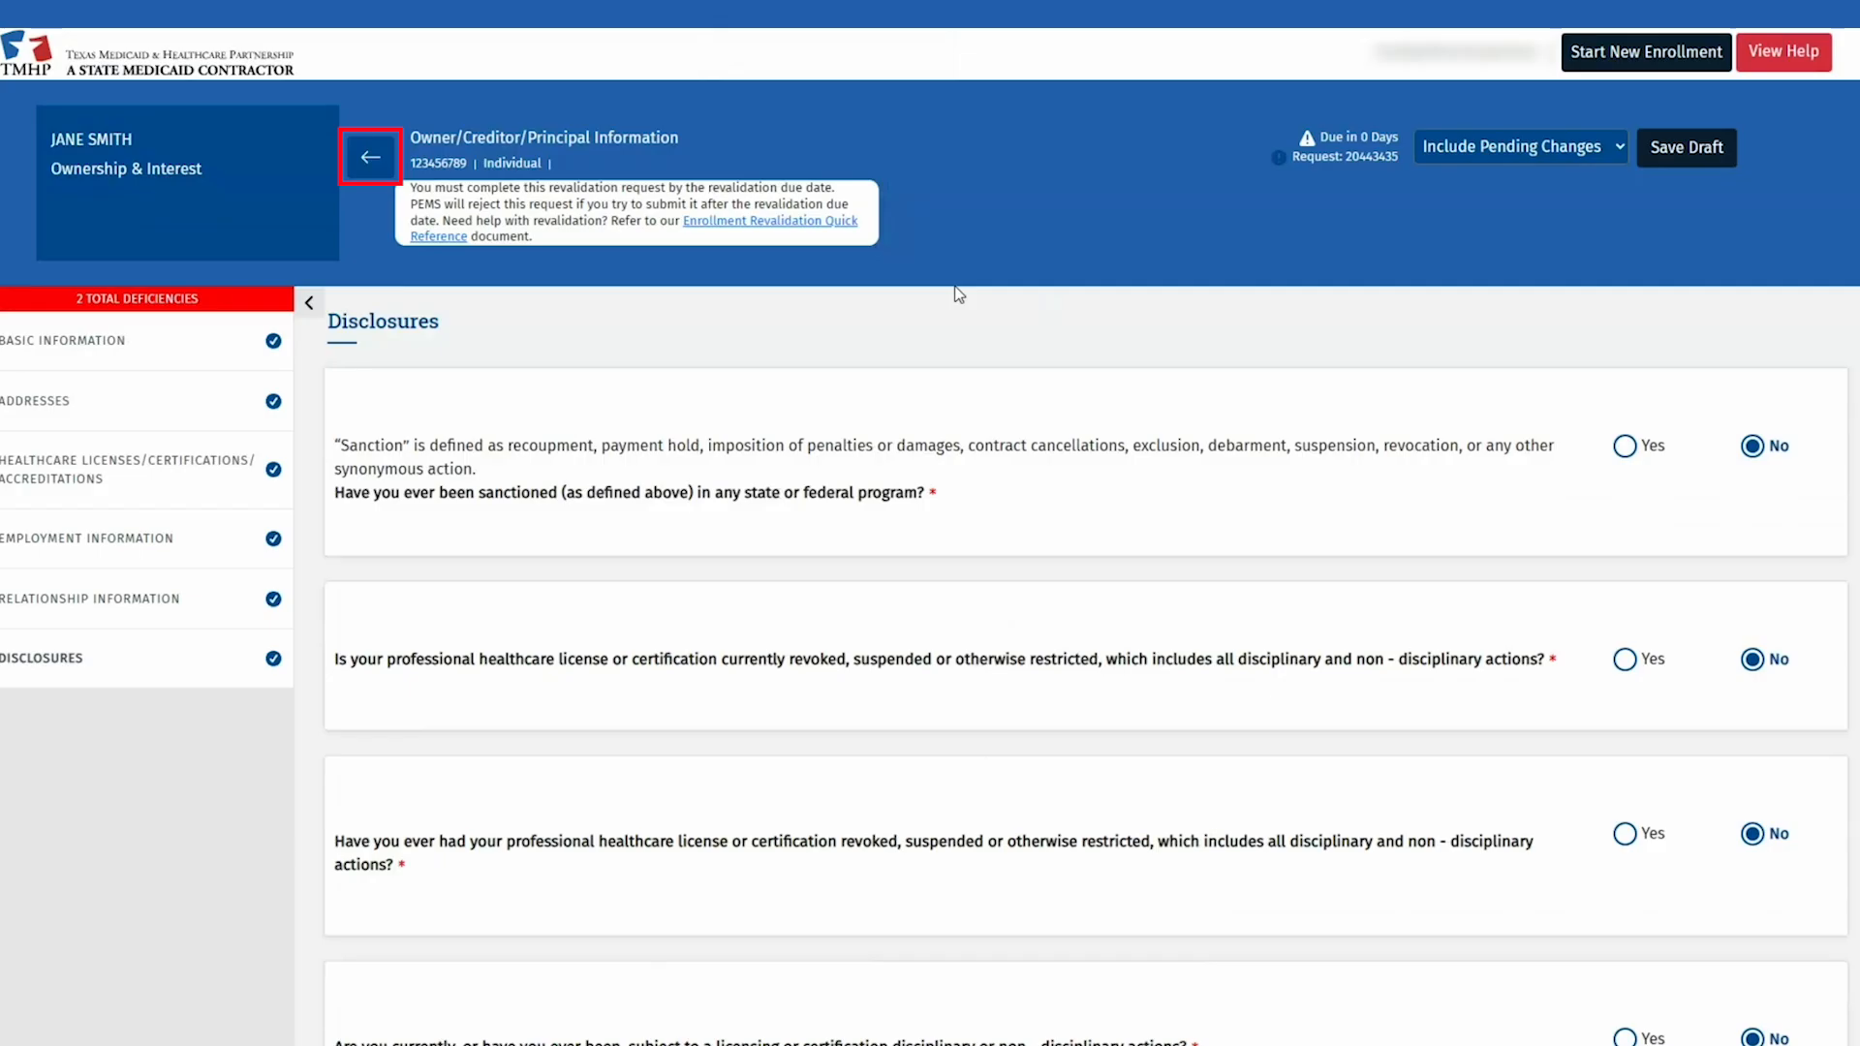
Step: Return to Ownership/Controlling Interest and scroll down to the Designation of Authorized Individuals table
{"action": "left_click", "coordinate": [373, 160]}
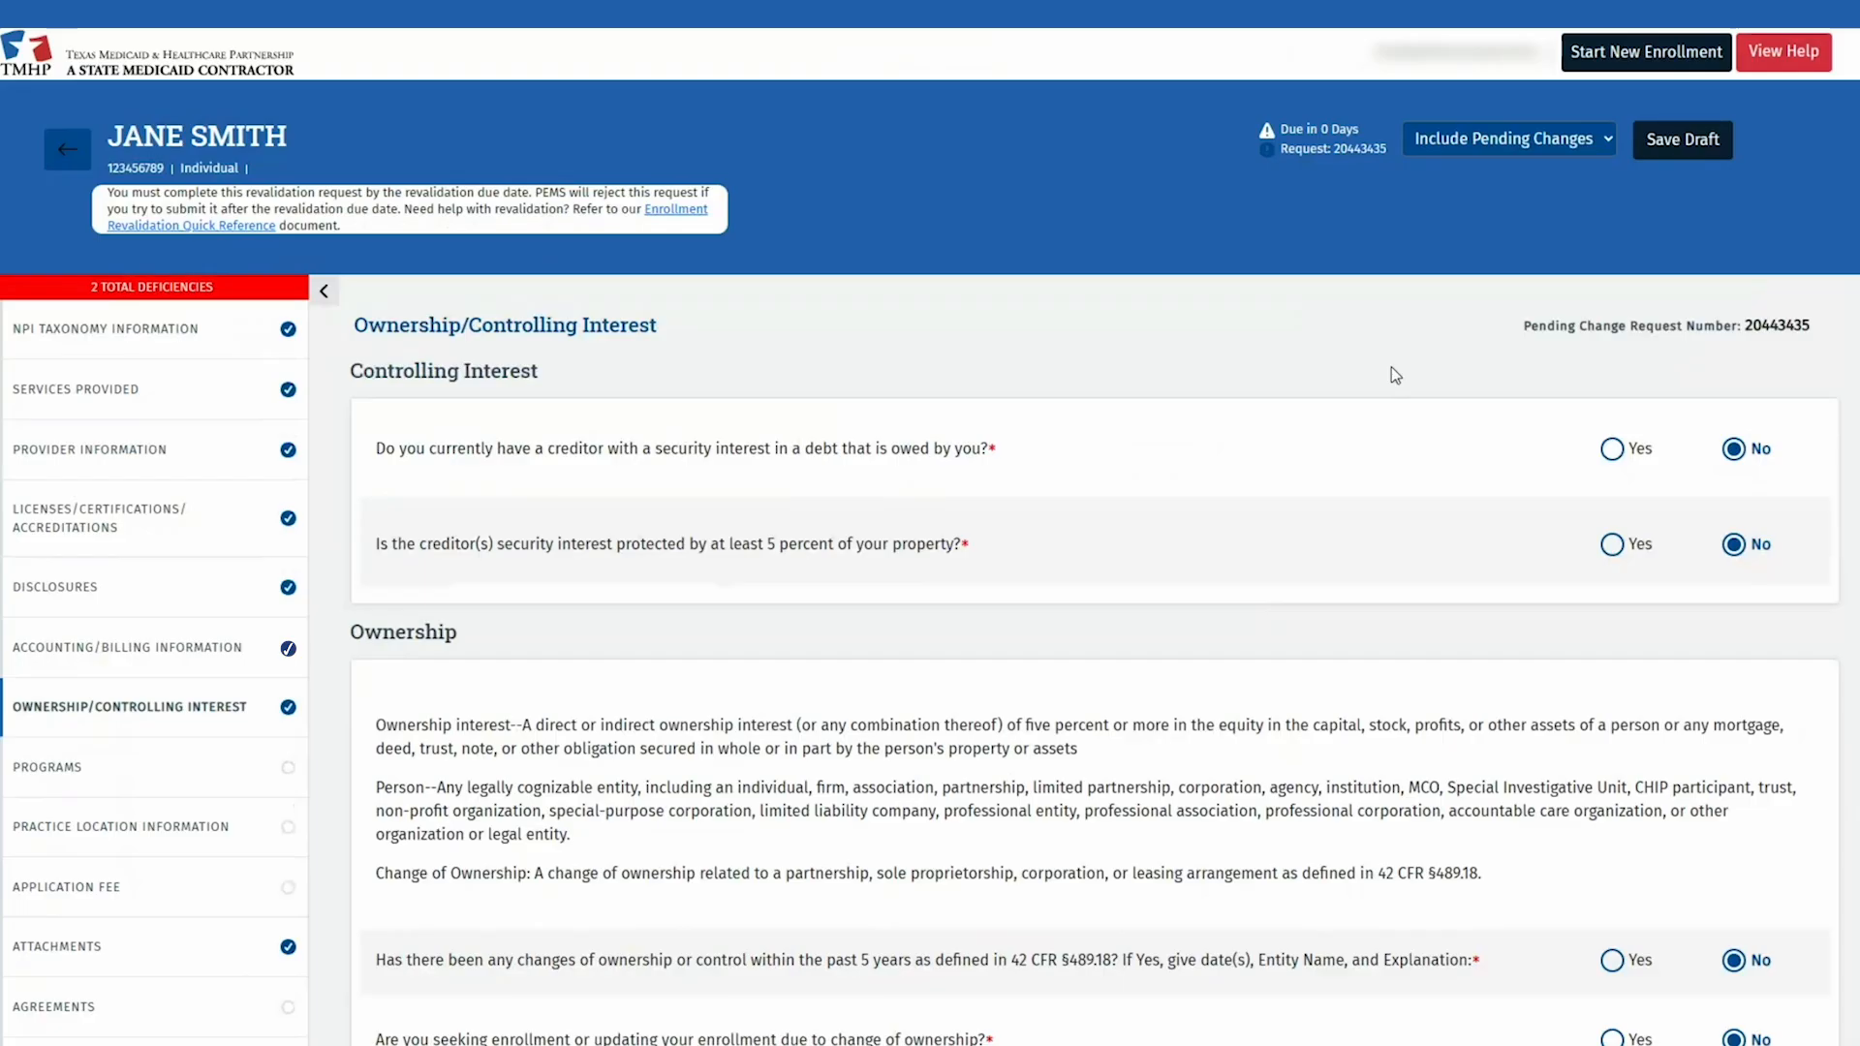
{"action": "scroll", "coordinate": [1391, 368], "scroll_direction": "down", "scroll_amount": 5}
{"action": "scroll", "coordinate": [1395, 375], "scroll_direction": "down", "scroll_amount": 20}
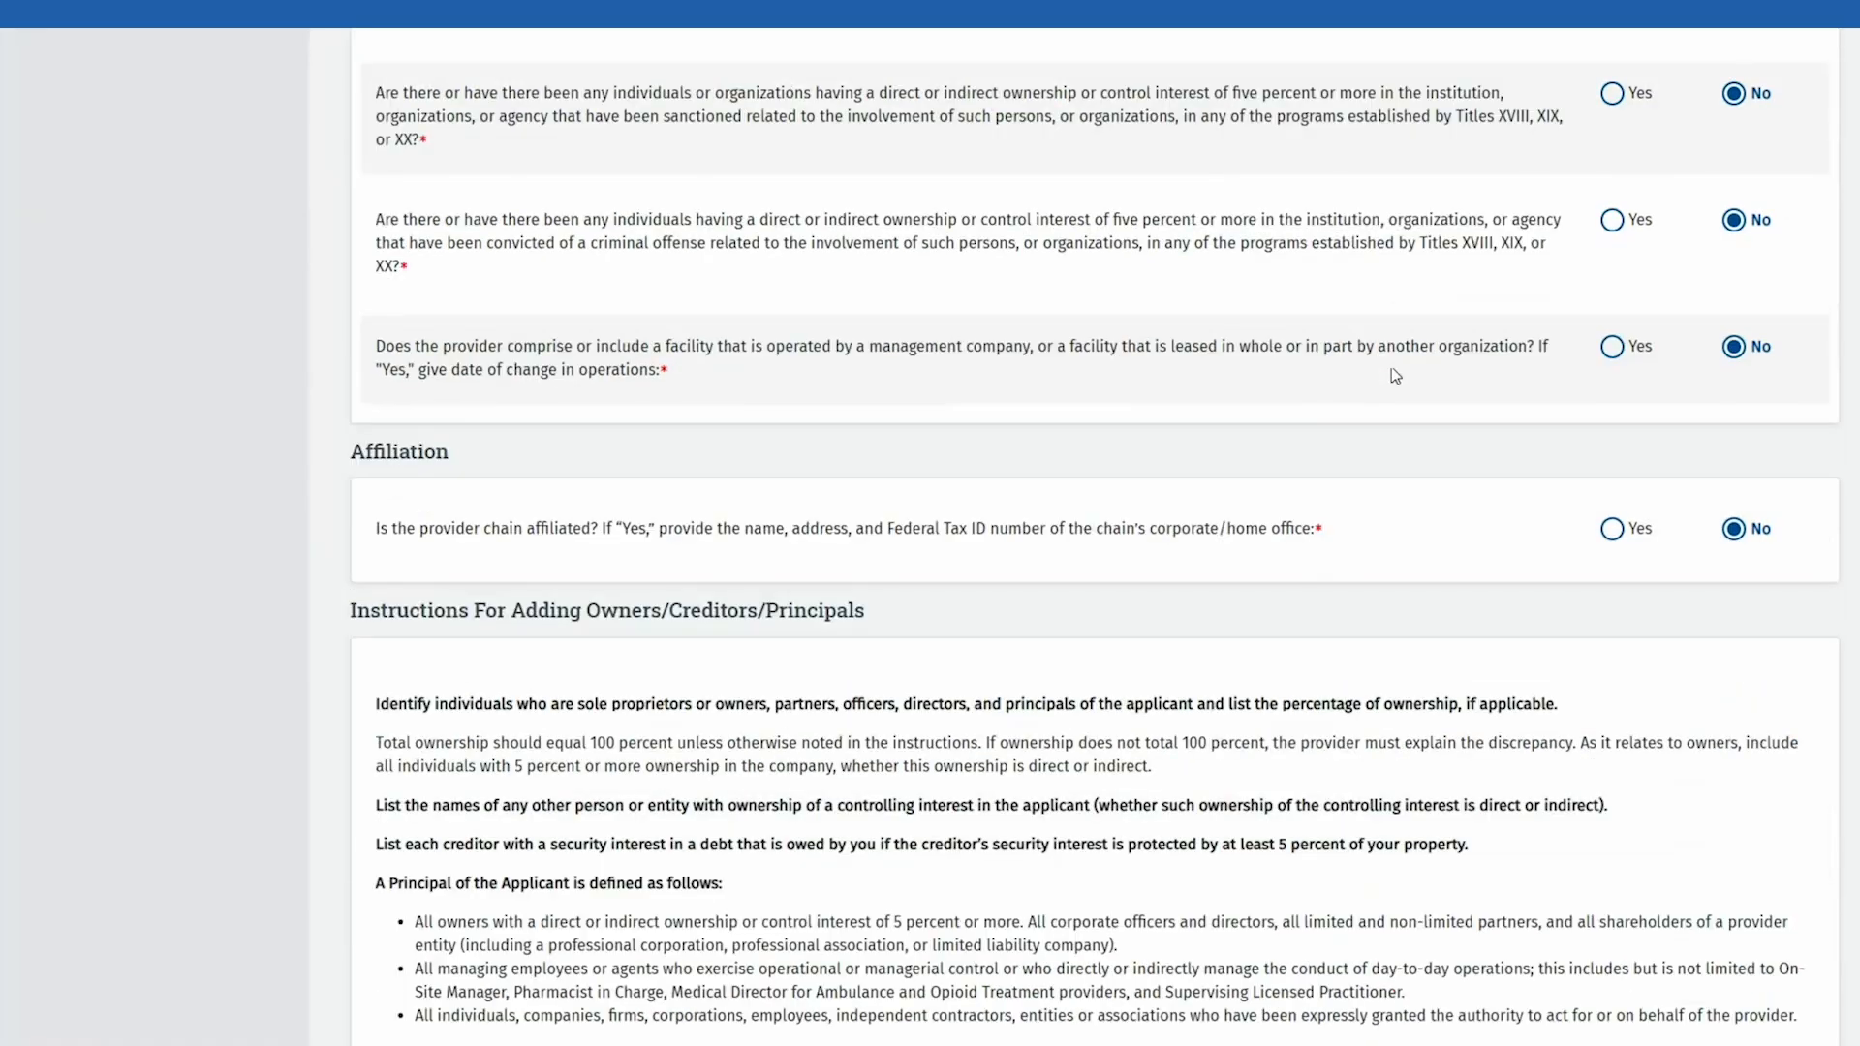
{"action": "scroll", "coordinate": [1395, 375], "scroll_direction": "down", "scroll_amount": 5}
{"action": "scroll", "coordinate": [1395, 375], "scroll_direction": "down", "scroll_amount": 2}
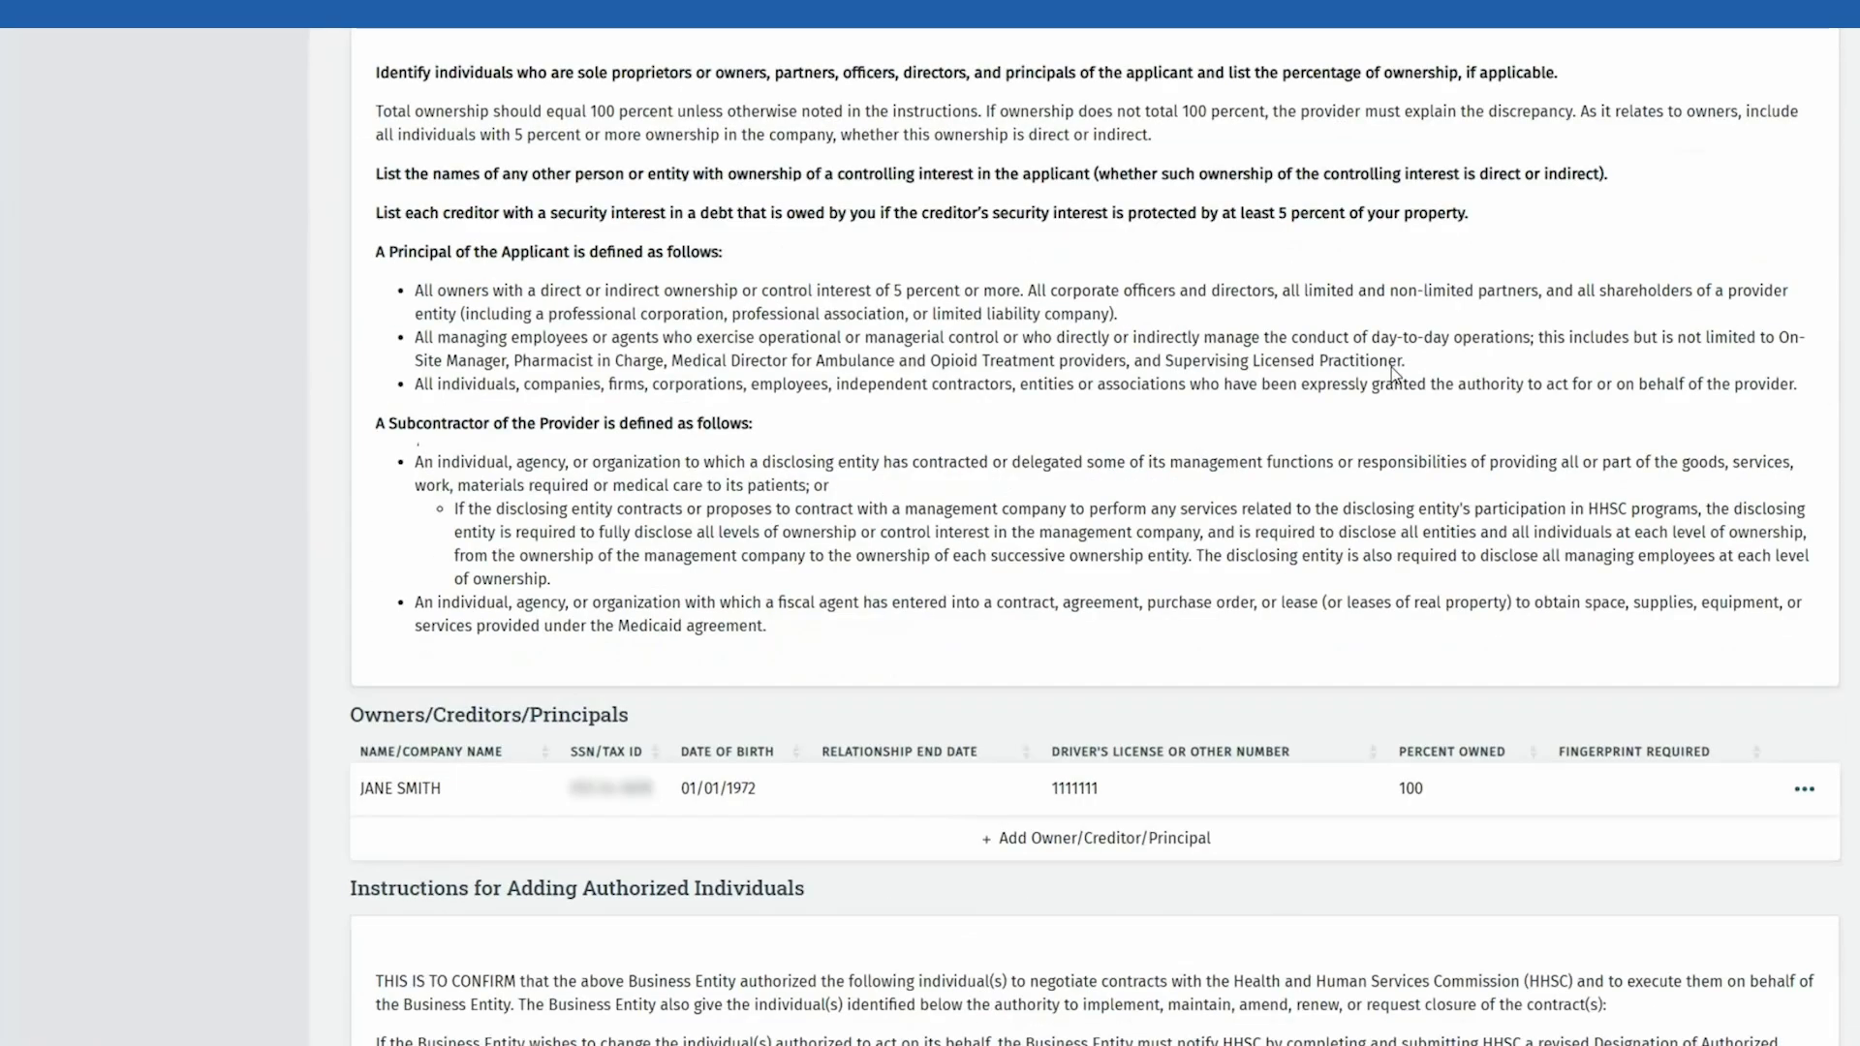
{"action": "scroll", "coordinate": [1392, 371], "scroll_direction": "down", "scroll_amount": 3}
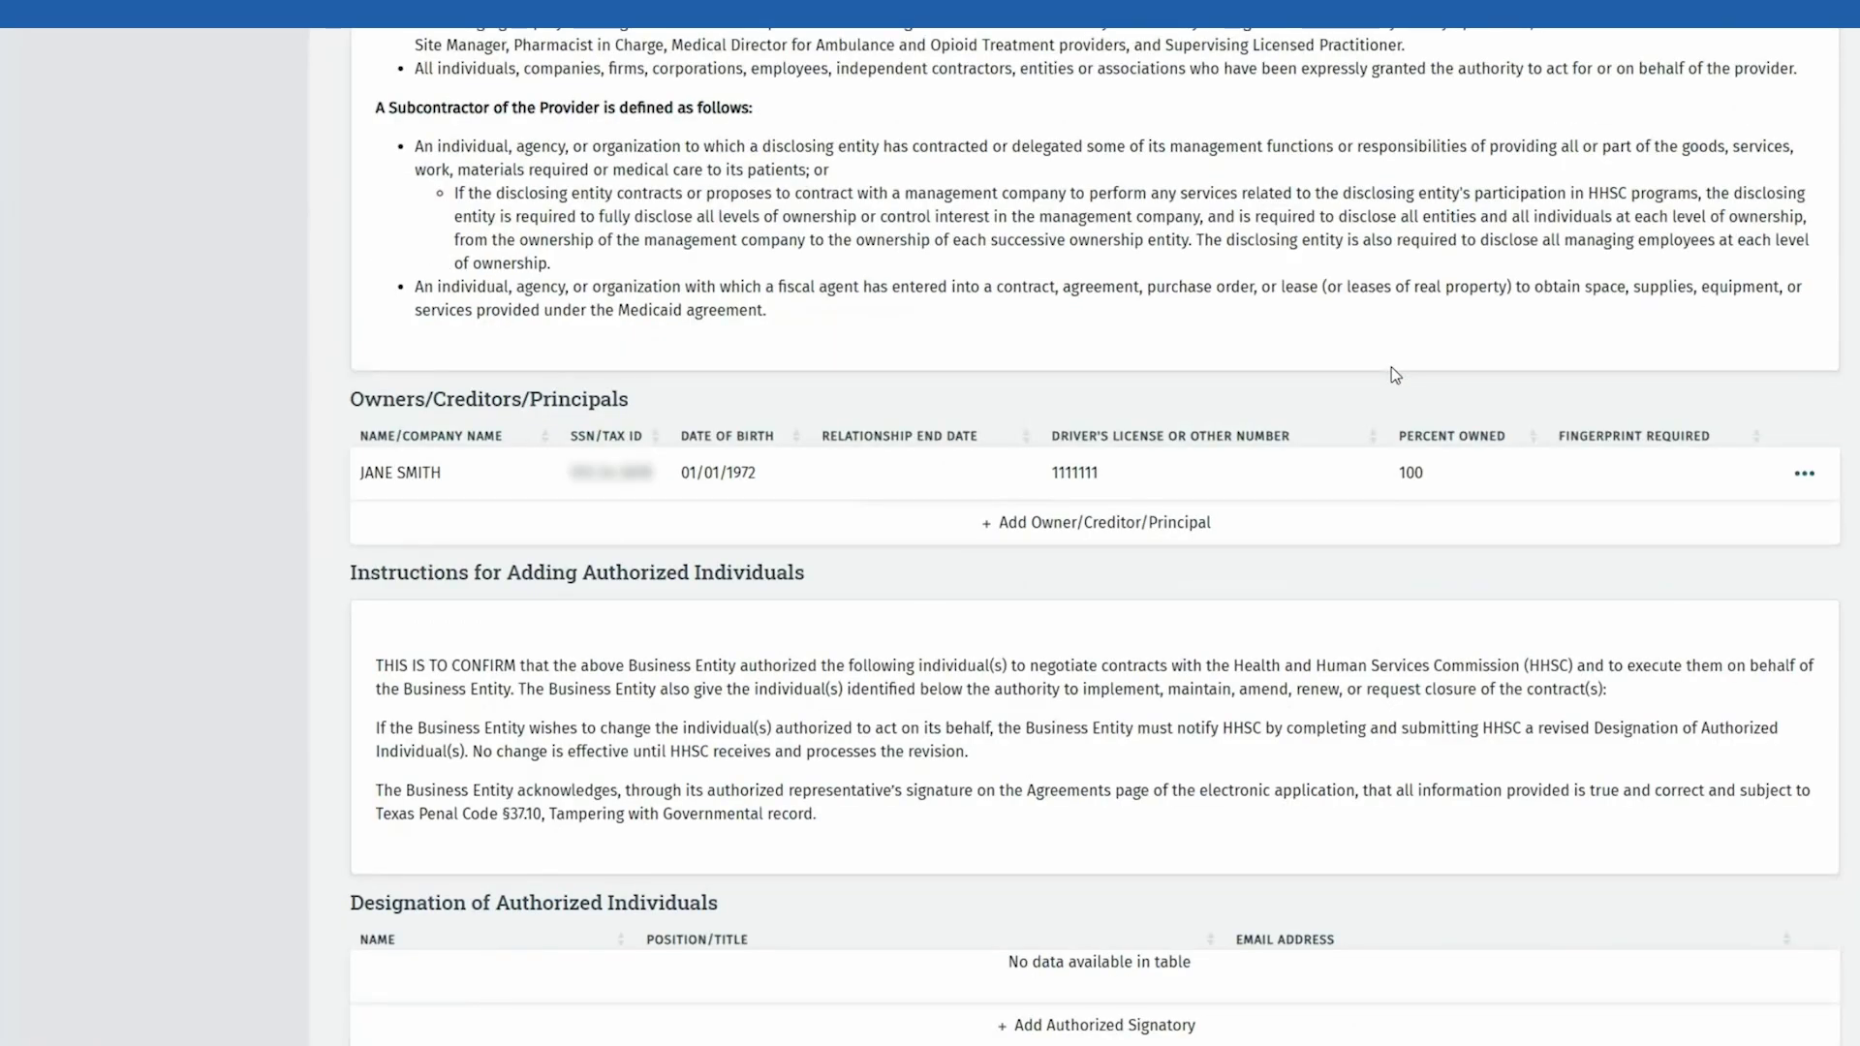
{"action": "scroll", "coordinate": [1395, 375], "scroll_direction": "down", "scroll_amount": 2}
{"action": "scroll", "coordinate": [1396, 375], "scroll_direction": "down", "scroll_amount": 2}
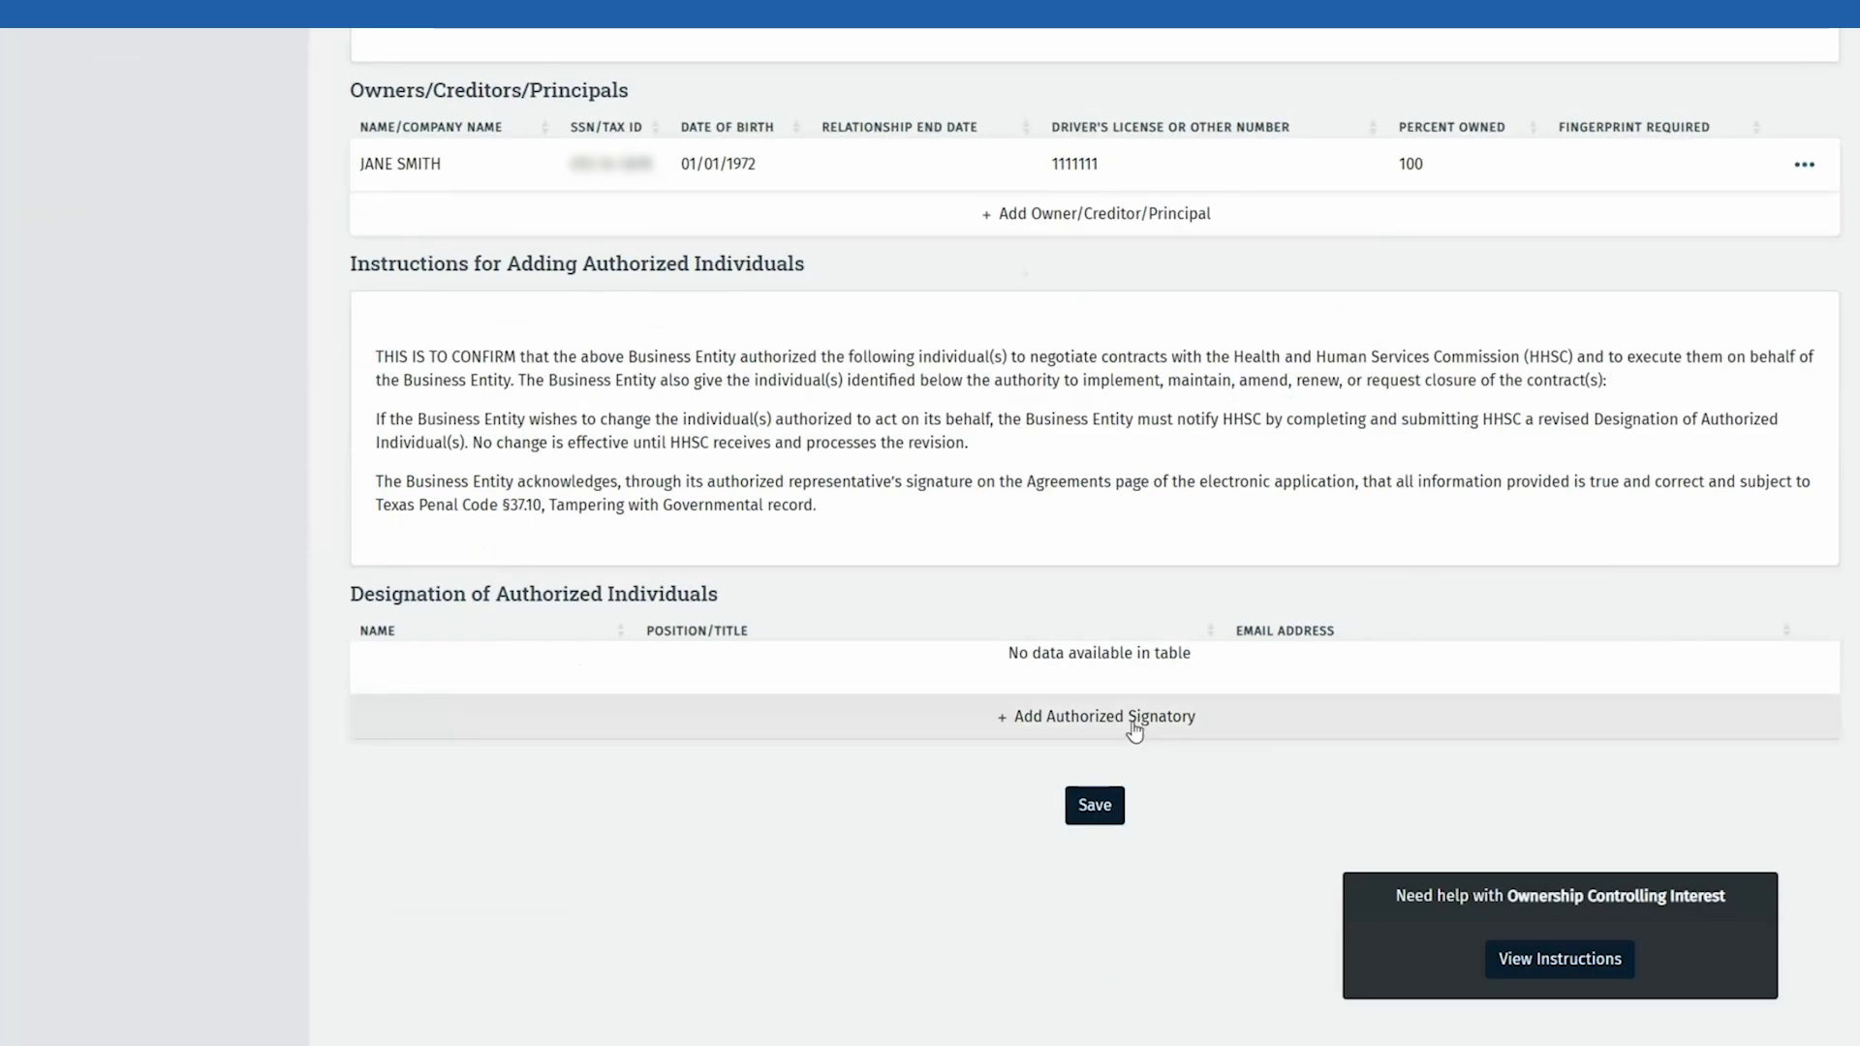
Step: Add the owner as authorized signatory with their e-mail address, then save Ownership/Controlling Interest
{"action": "left_click", "coordinate": [1204, 725]}
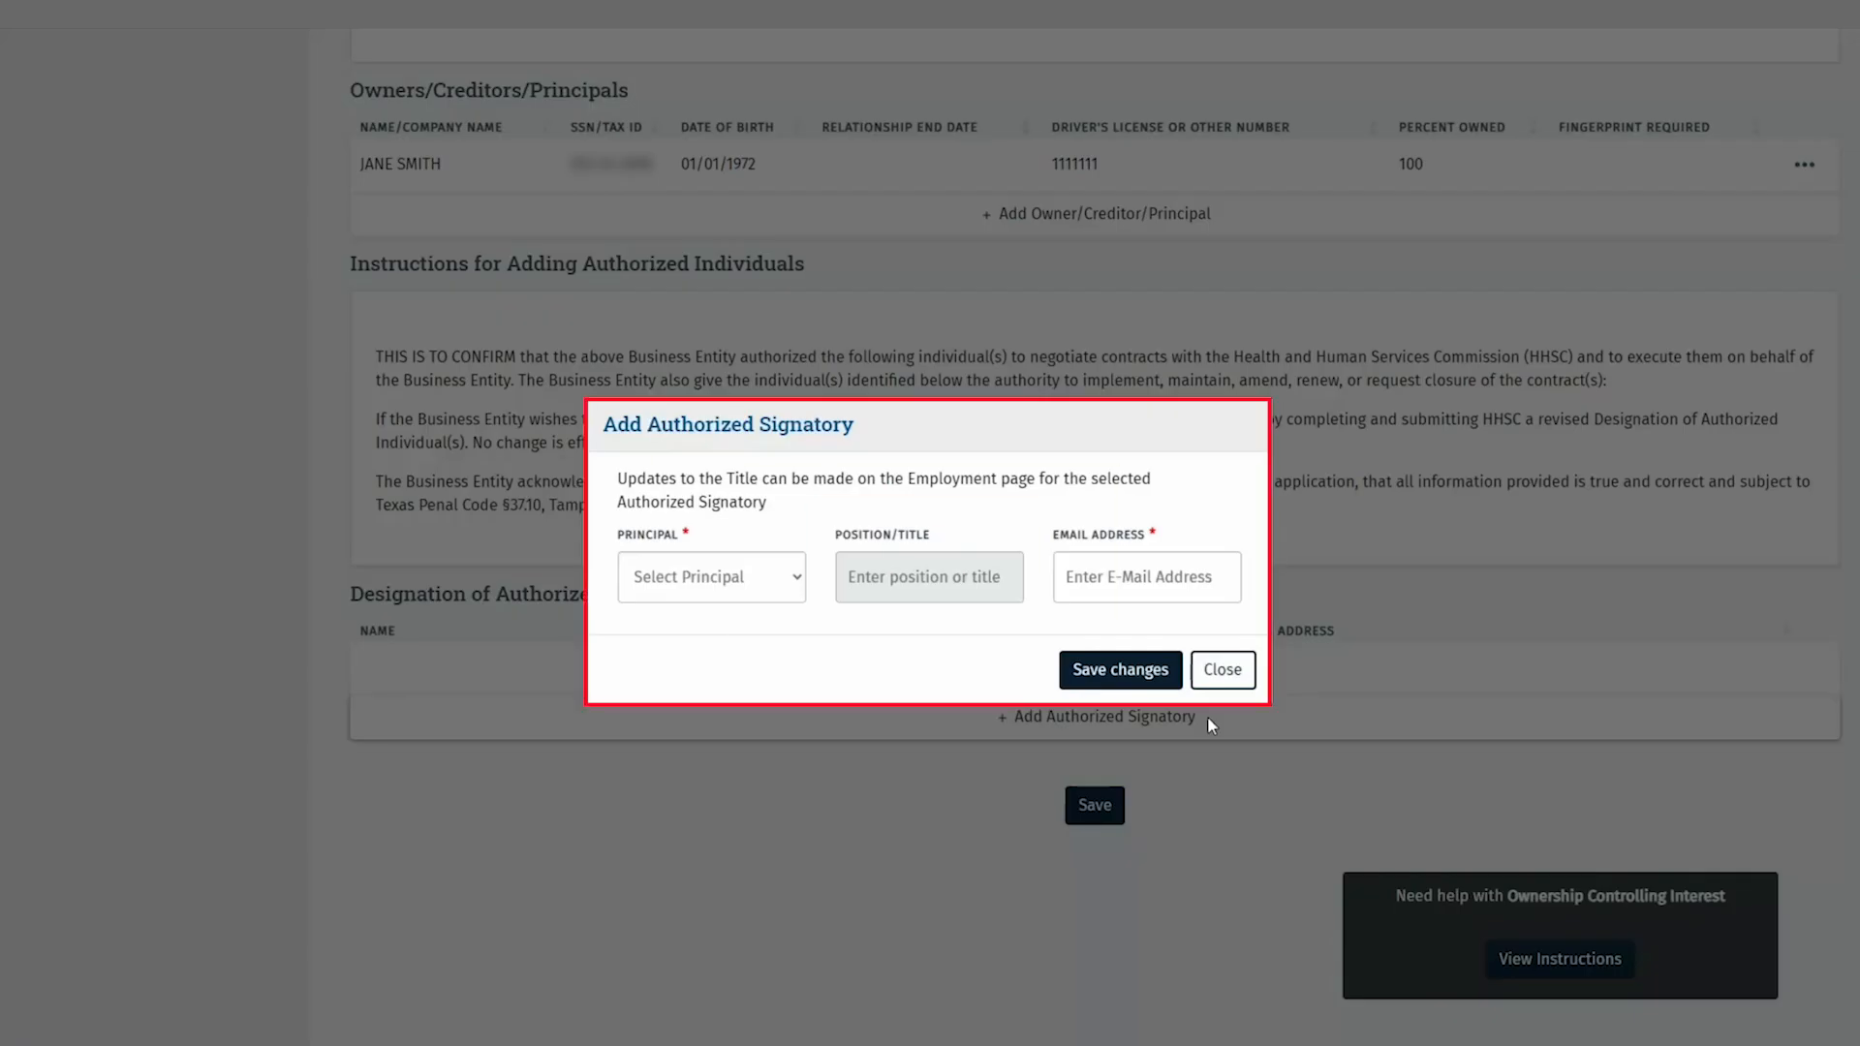
{"action": "left_click", "coordinate": [781, 587]}
{"action": "left_click", "coordinate": [761, 639]}
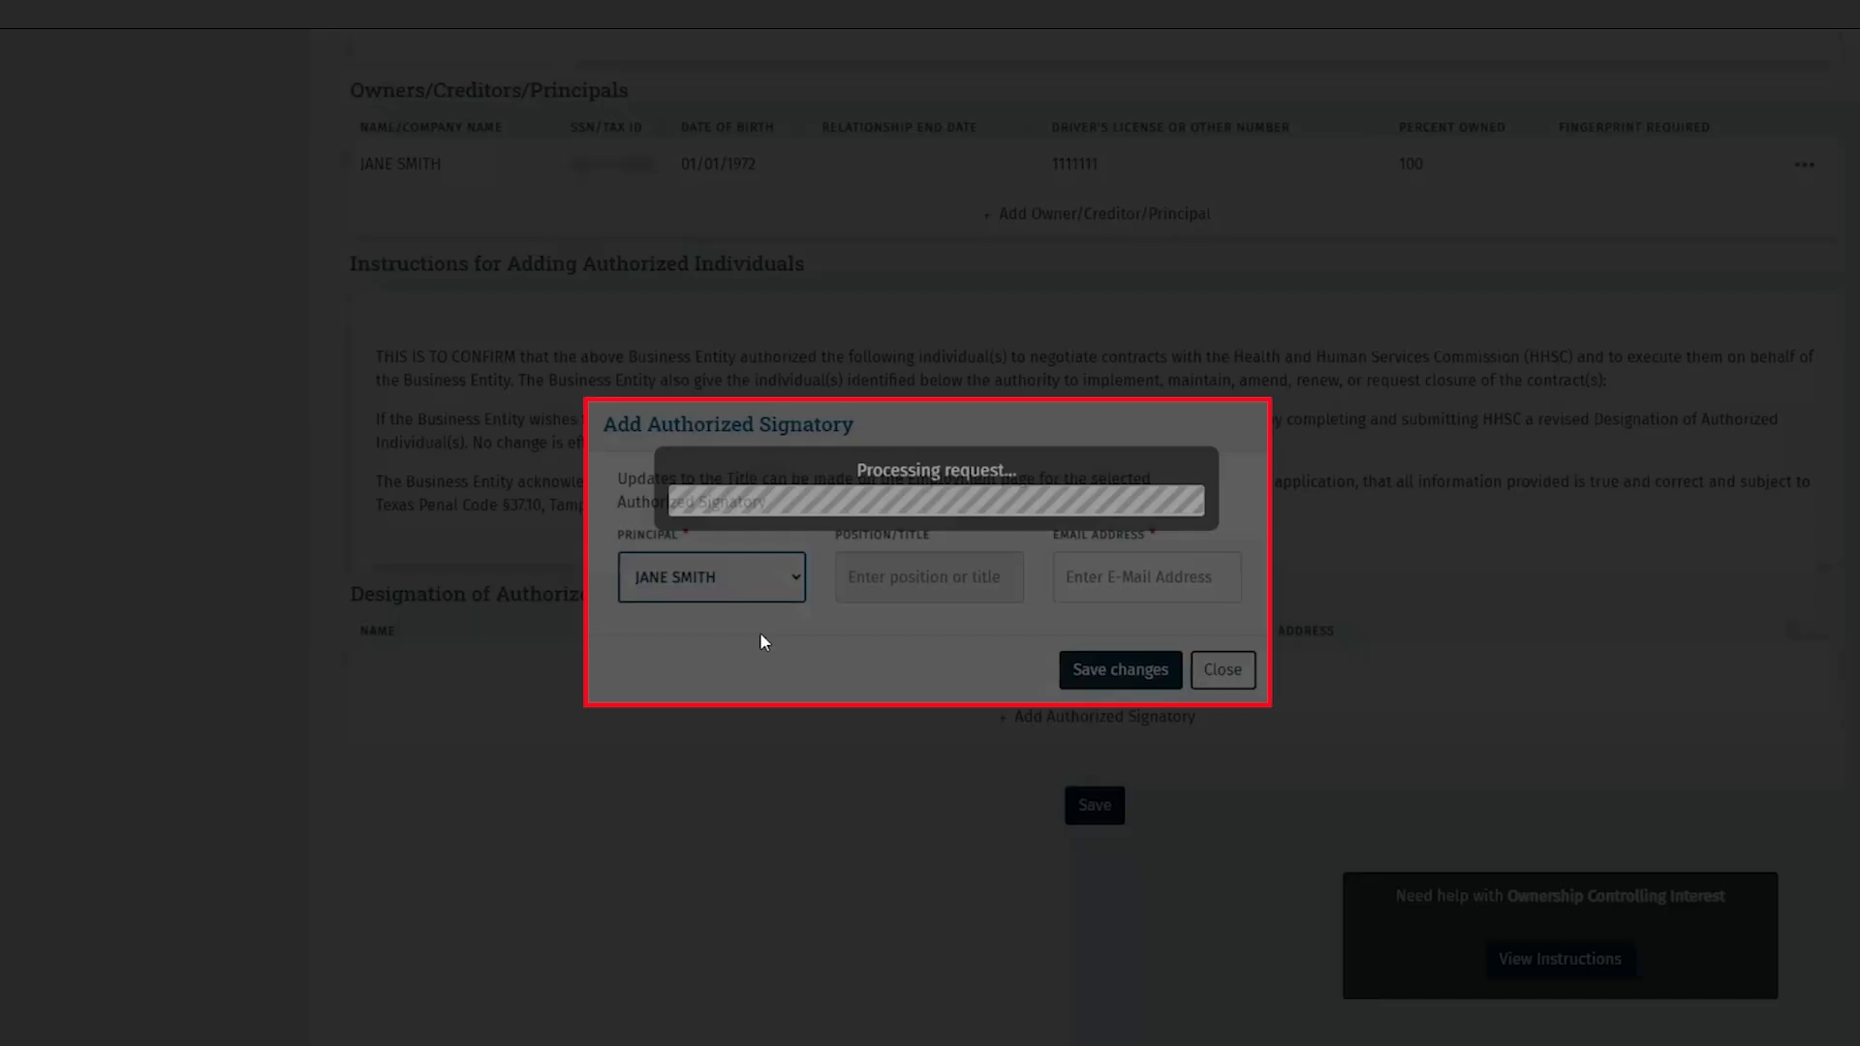
{"action": "left_click", "coordinate": [1162, 577]}
{"action": "type", "text": "jane.smith@email.com"}
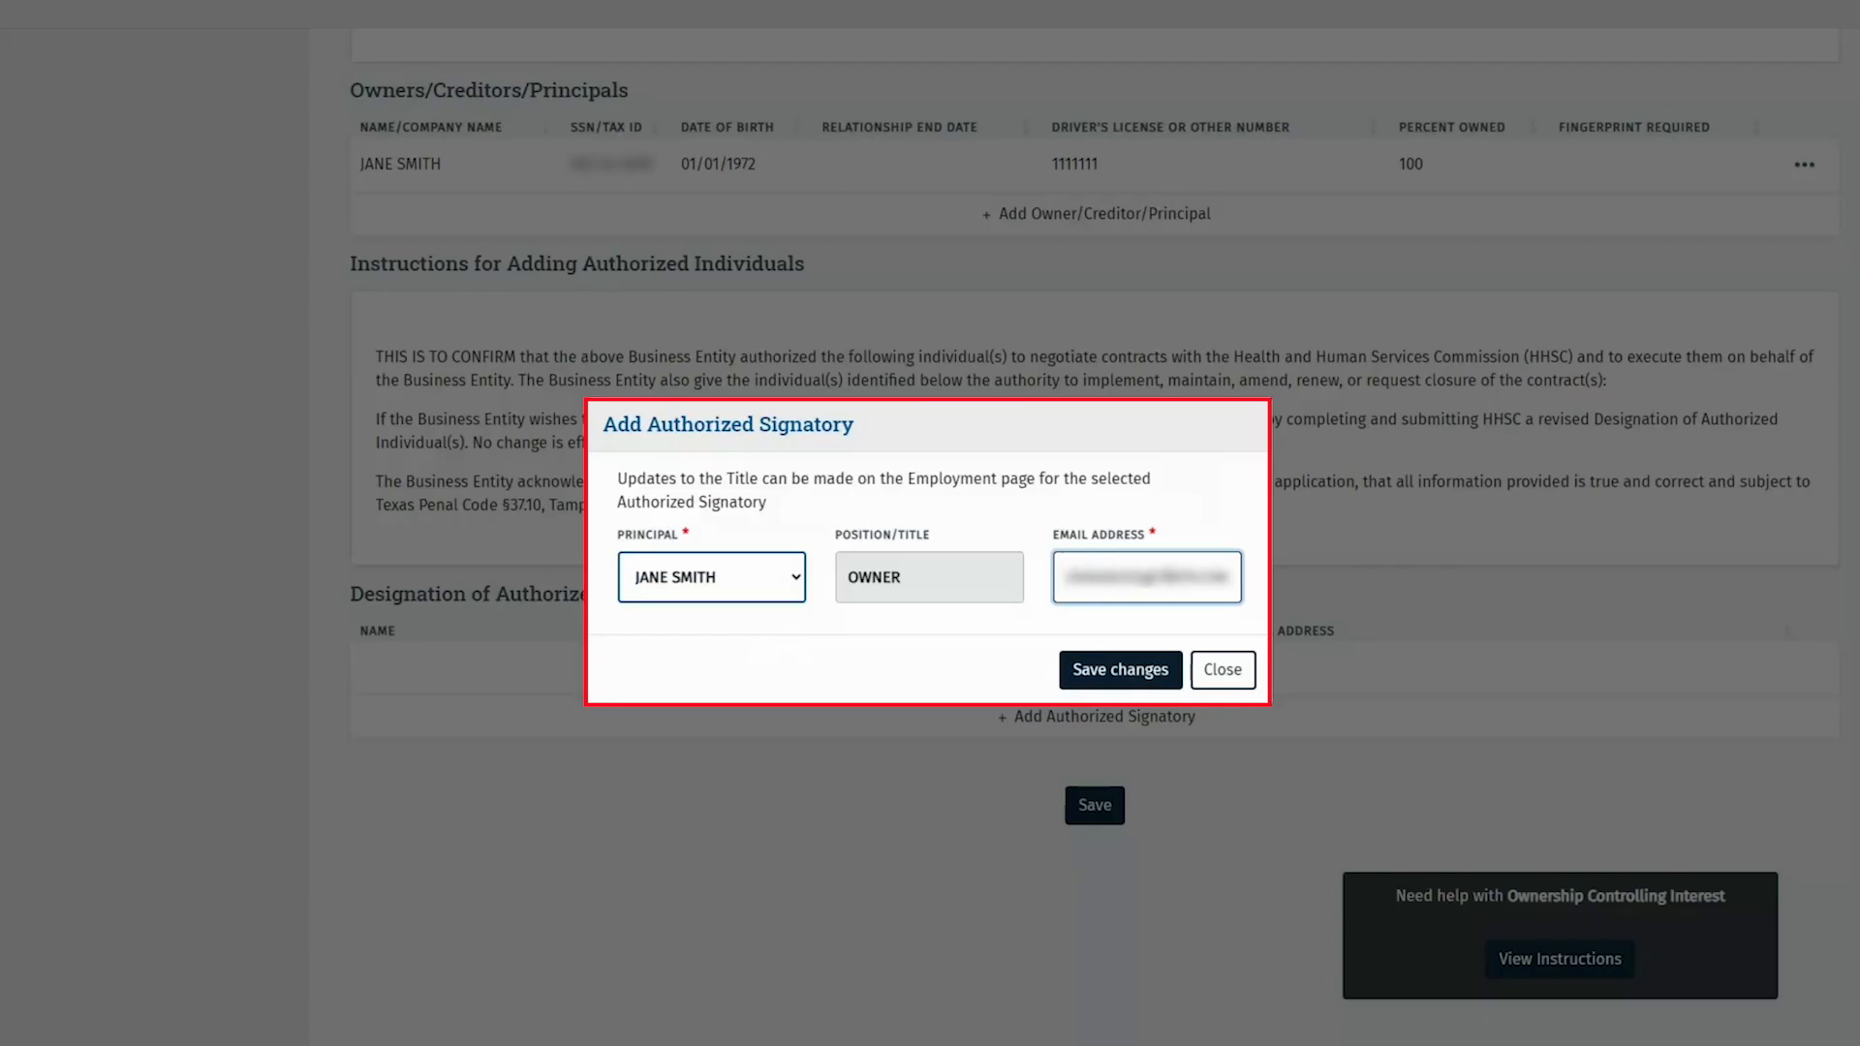
{"action": "left_click", "coordinate": [1129, 668]}
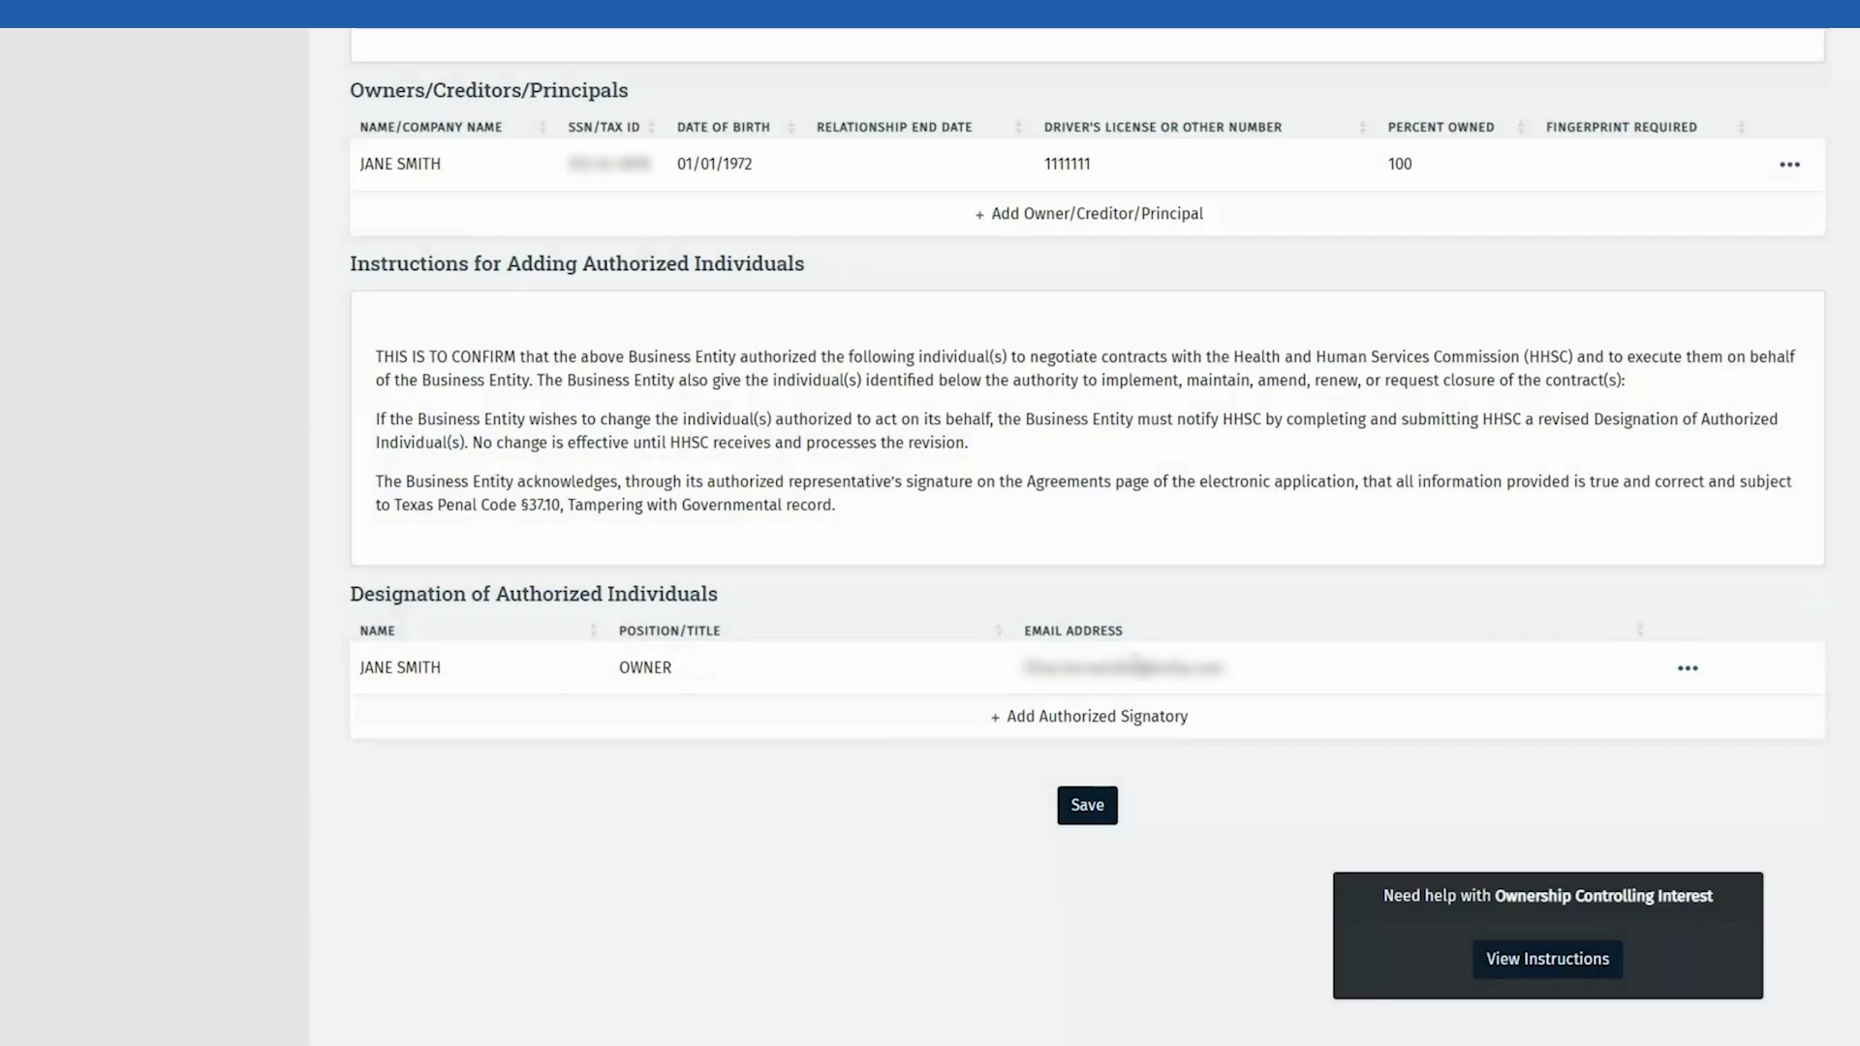
{"action": "left_click", "coordinate": [1072, 805]}
{"action": "scroll", "coordinate": [332, 468], "scroll_direction": "up", "scroll_amount": 20}
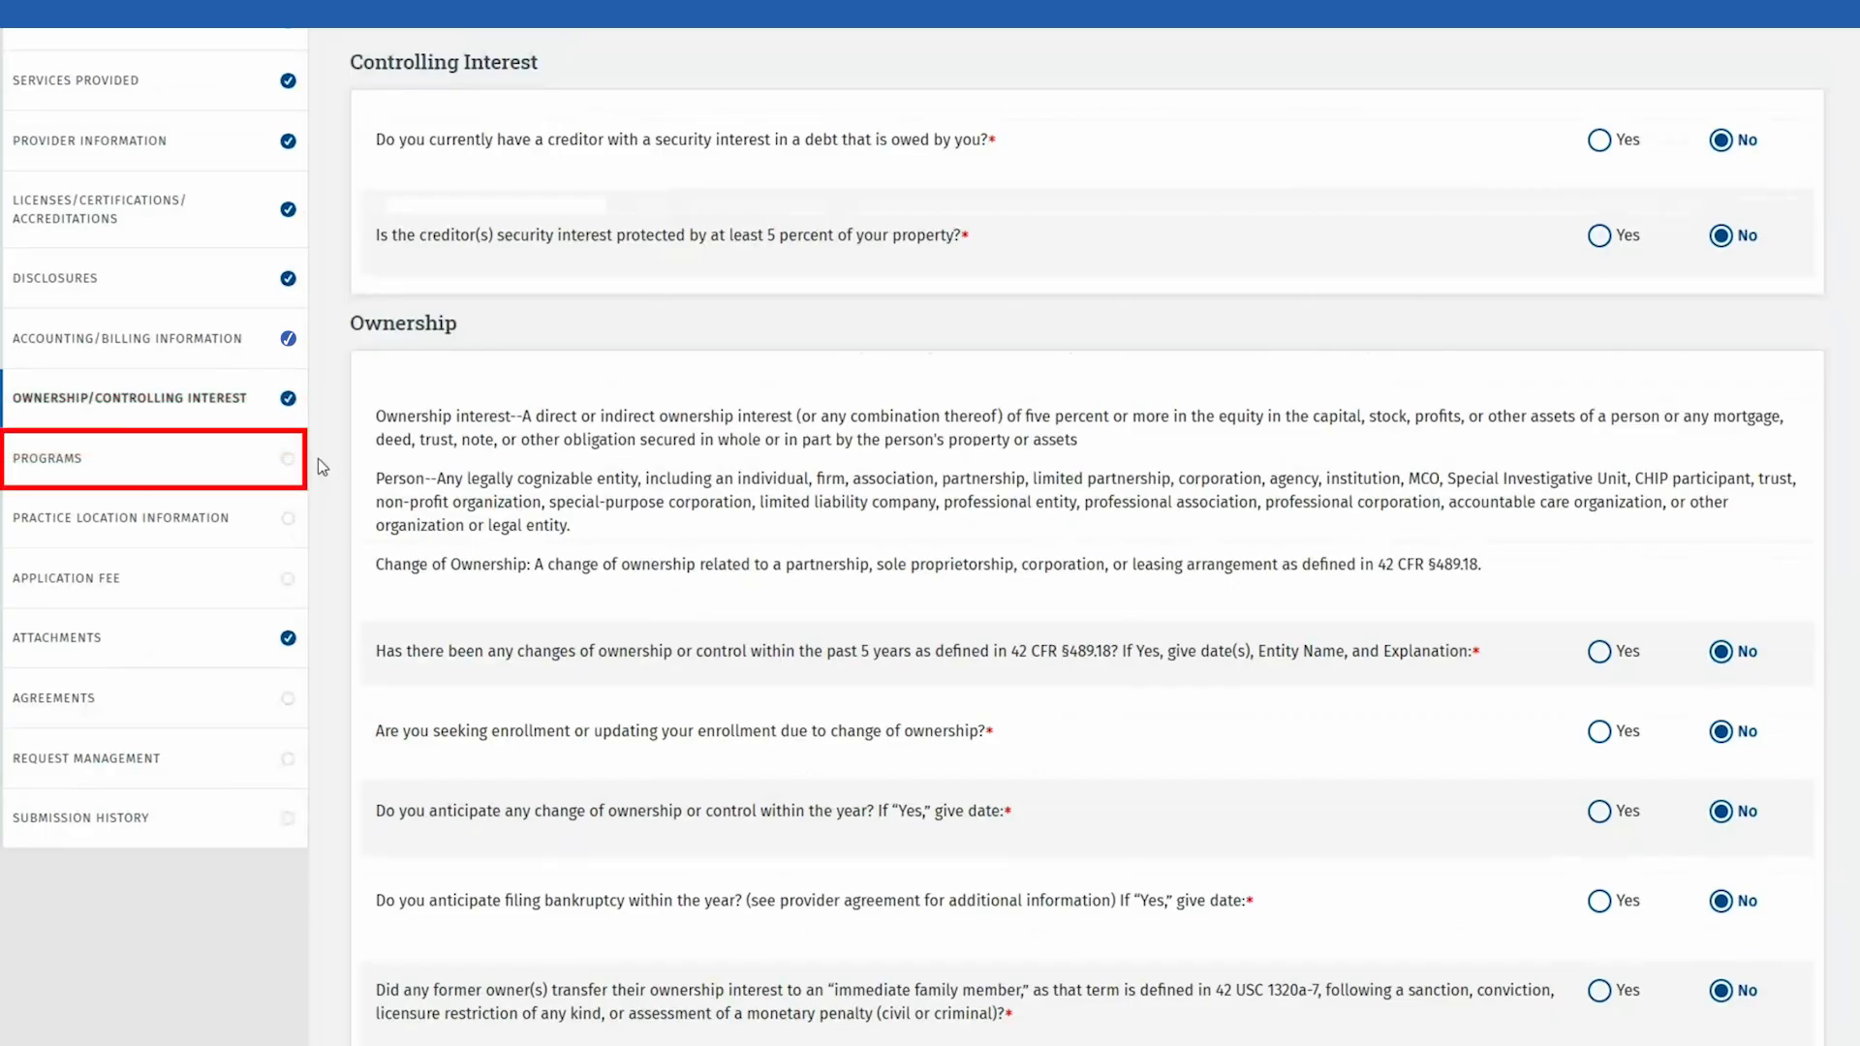
{"action": "left_click", "coordinate": [241, 461]}
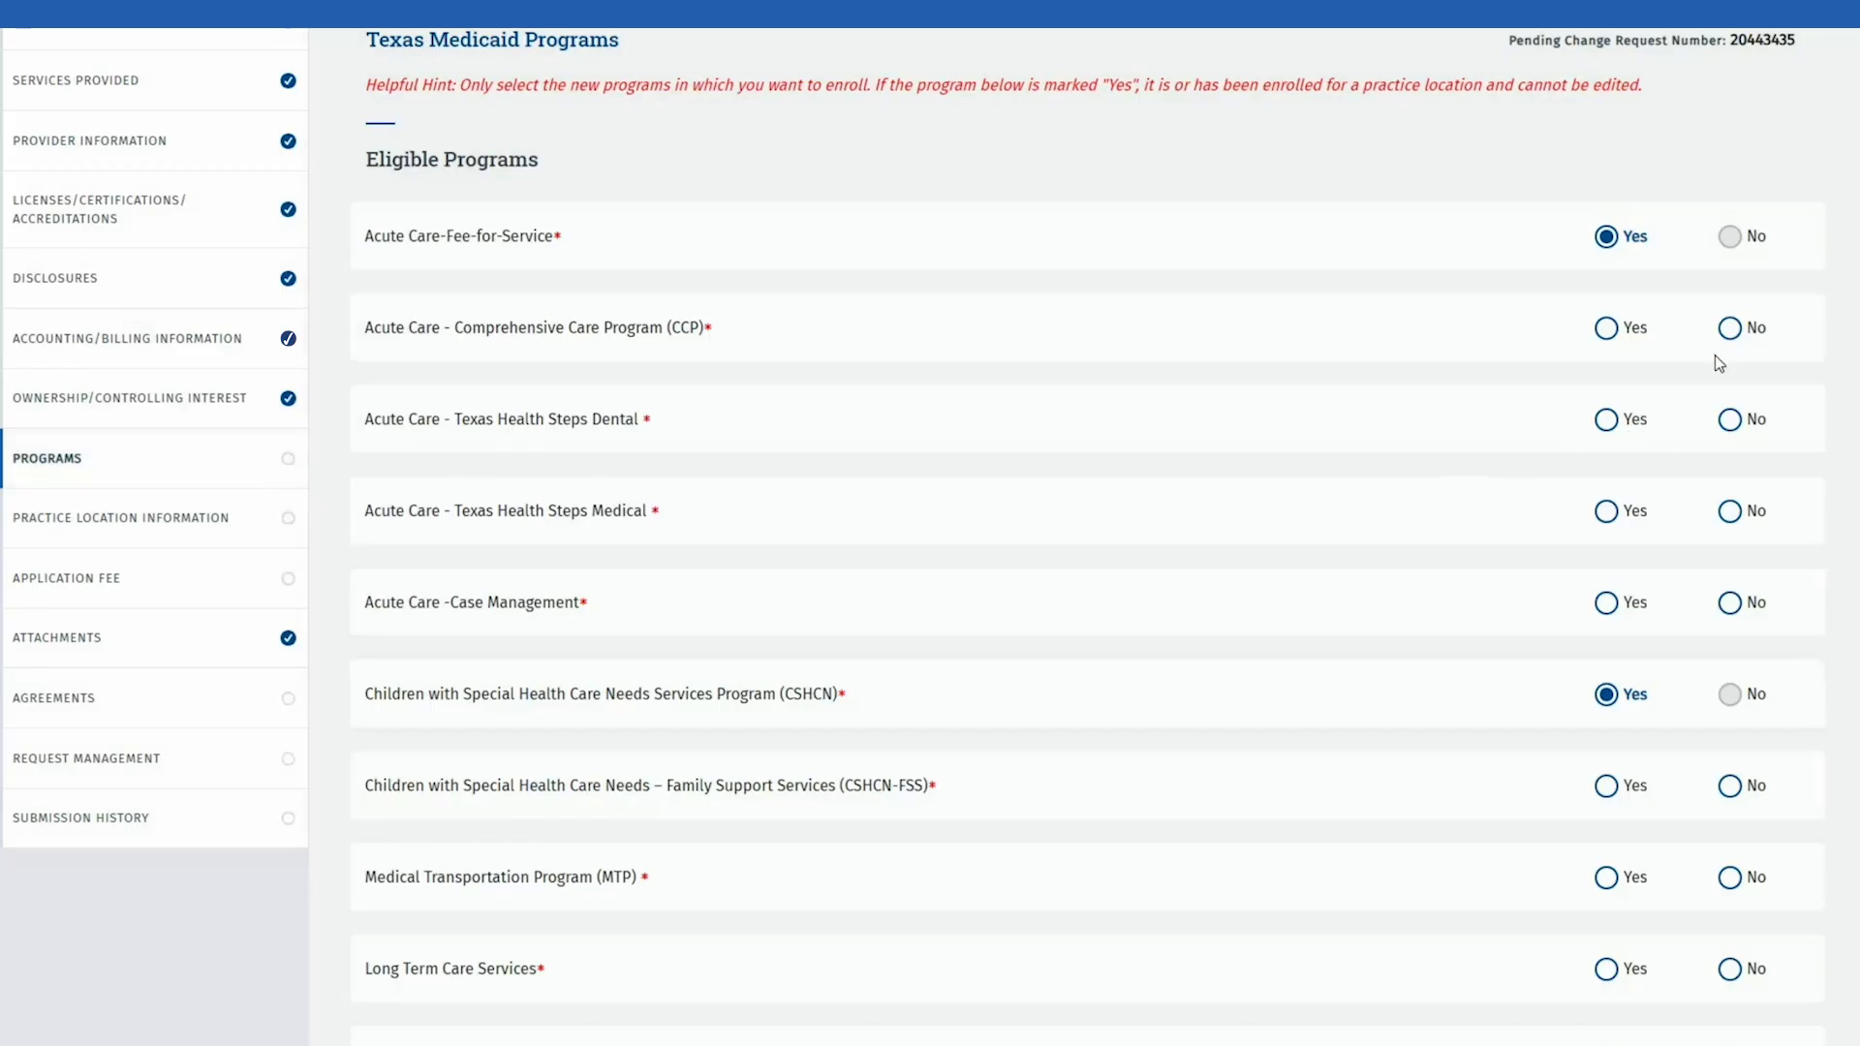
{"action": "left_click", "coordinate": [1730, 329]}
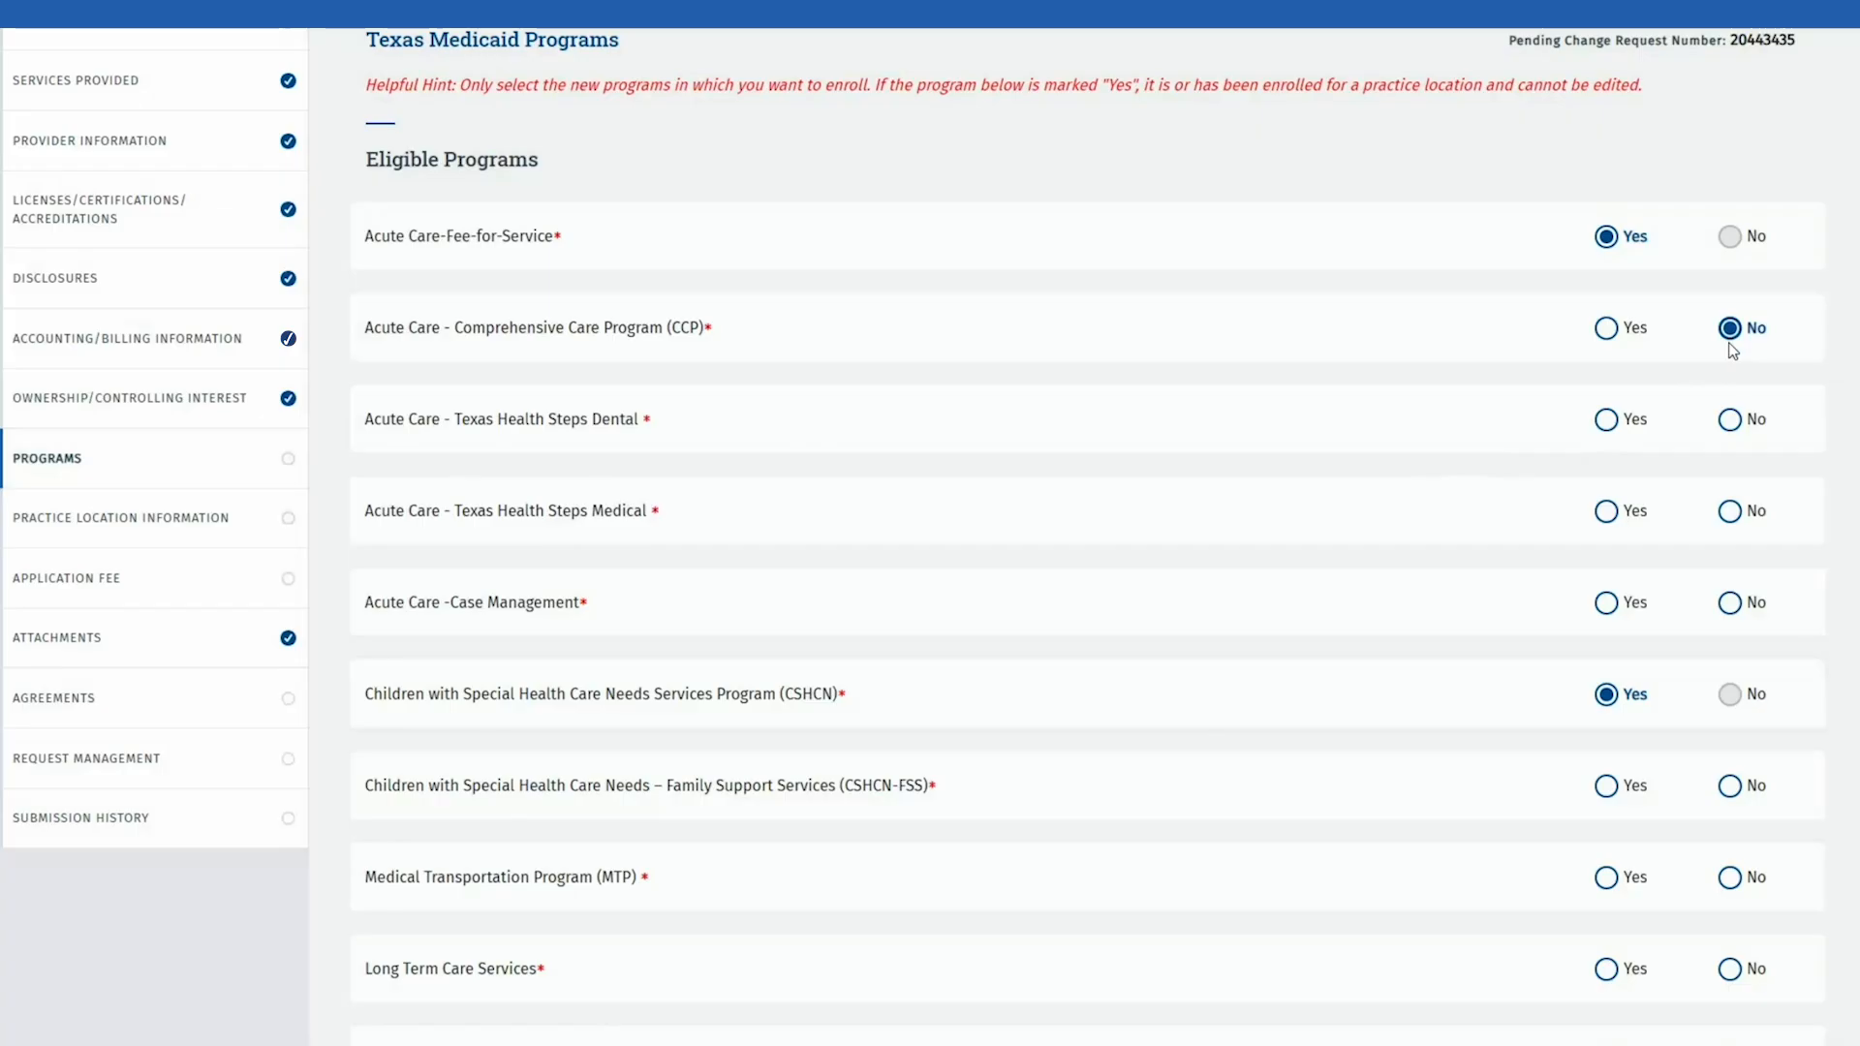
{"action": "left_click", "coordinate": [1730, 421]}
{"action": "left_click", "coordinate": [1730, 511]}
{"action": "left_click", "coordinate": [1730, 602]}
{"action": "scroll", "coordinate": [1734, 610], "scroll_direction": "down", "scroll_amount": 3}
{"action": "left_click", "coordinate": [1731, 469]}
{"action": "left_click", "coordinate": [1730, 562]}
{"action": "left_click", "coordinate": [1731, 653]}
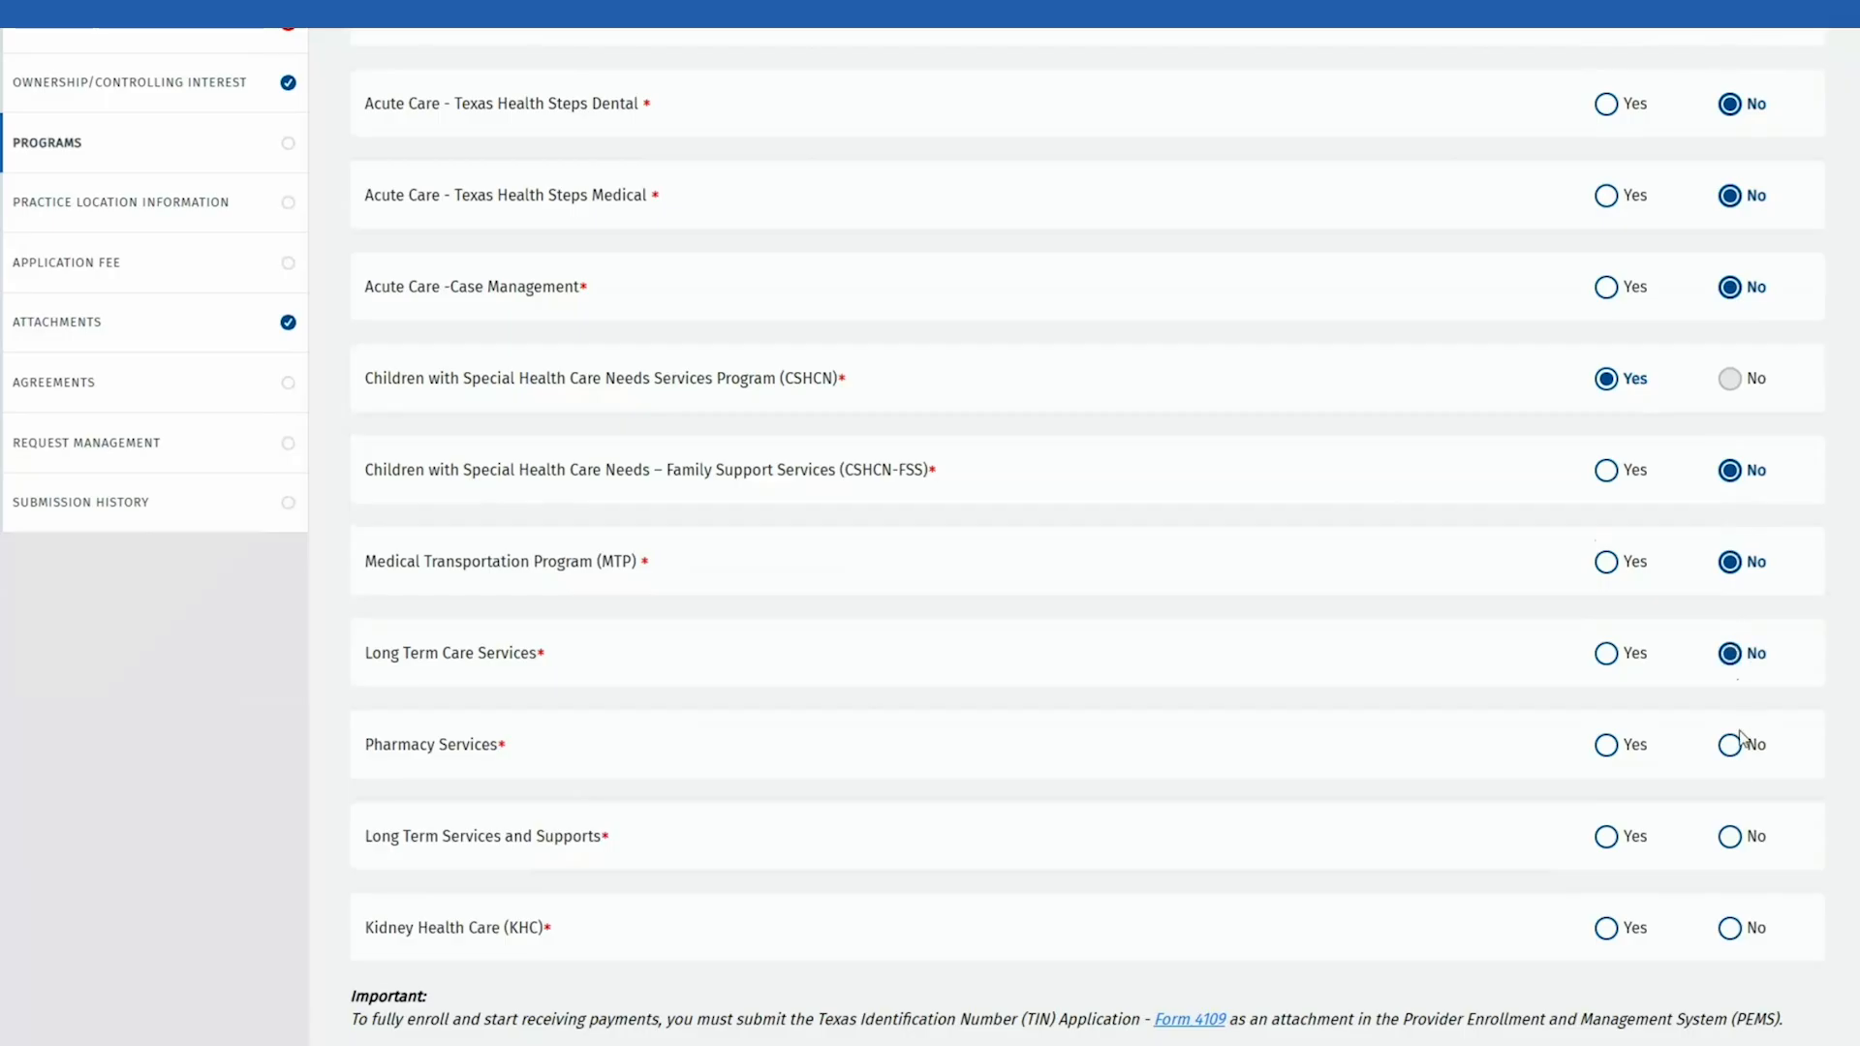
{"action": "left_click", "coordinate": [1730, 745]}
{"action": "left_click", "coordinate": [1731, 837]}
{"action": "double_click", "coordinate": [1736, 928]}
{"action": "scroll", "coordinate": [1734, 921], "scroll_direction": "down", "scroll_amount": 3}
{"action": "scroll", "coordinate": [1733, 918], "scroll_direction": "down", "scroll_amount": 1}
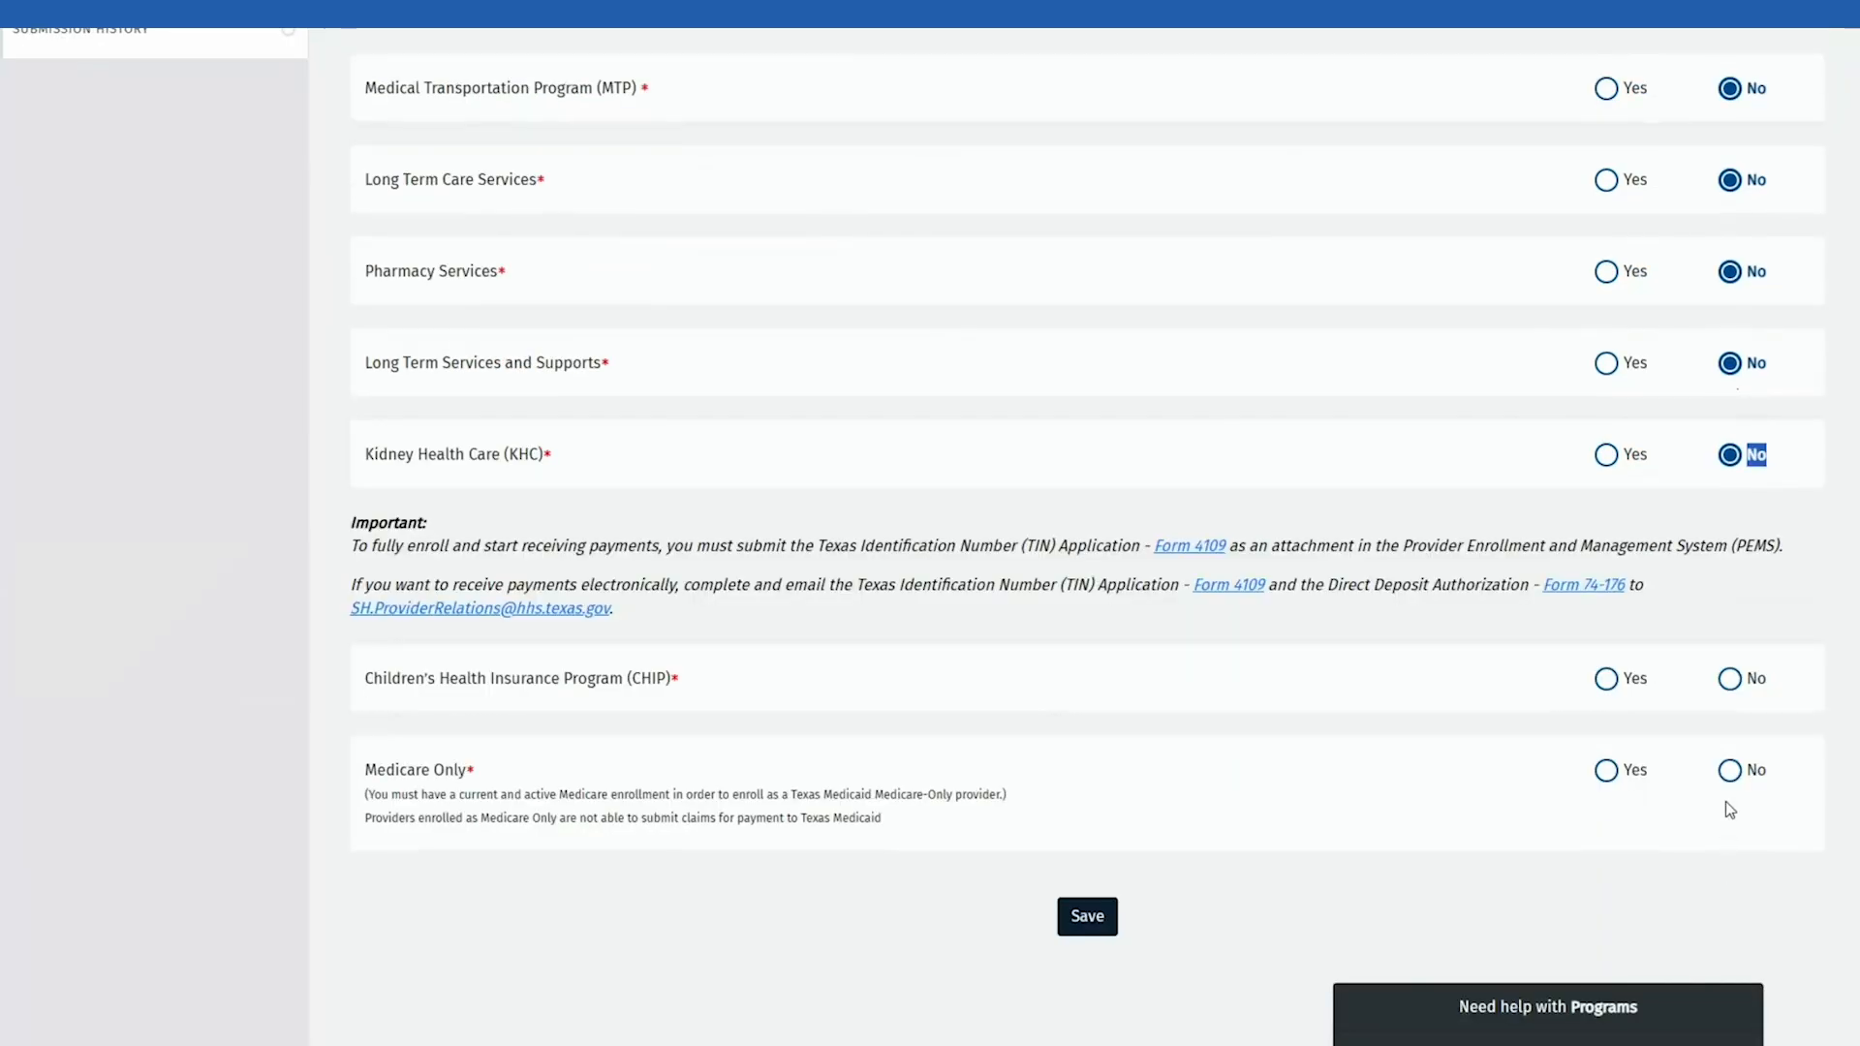
{"action": "left_click", "coordinate": [1730, 681]}
{"action": "left_click", "coordinate": [1731, 772]}
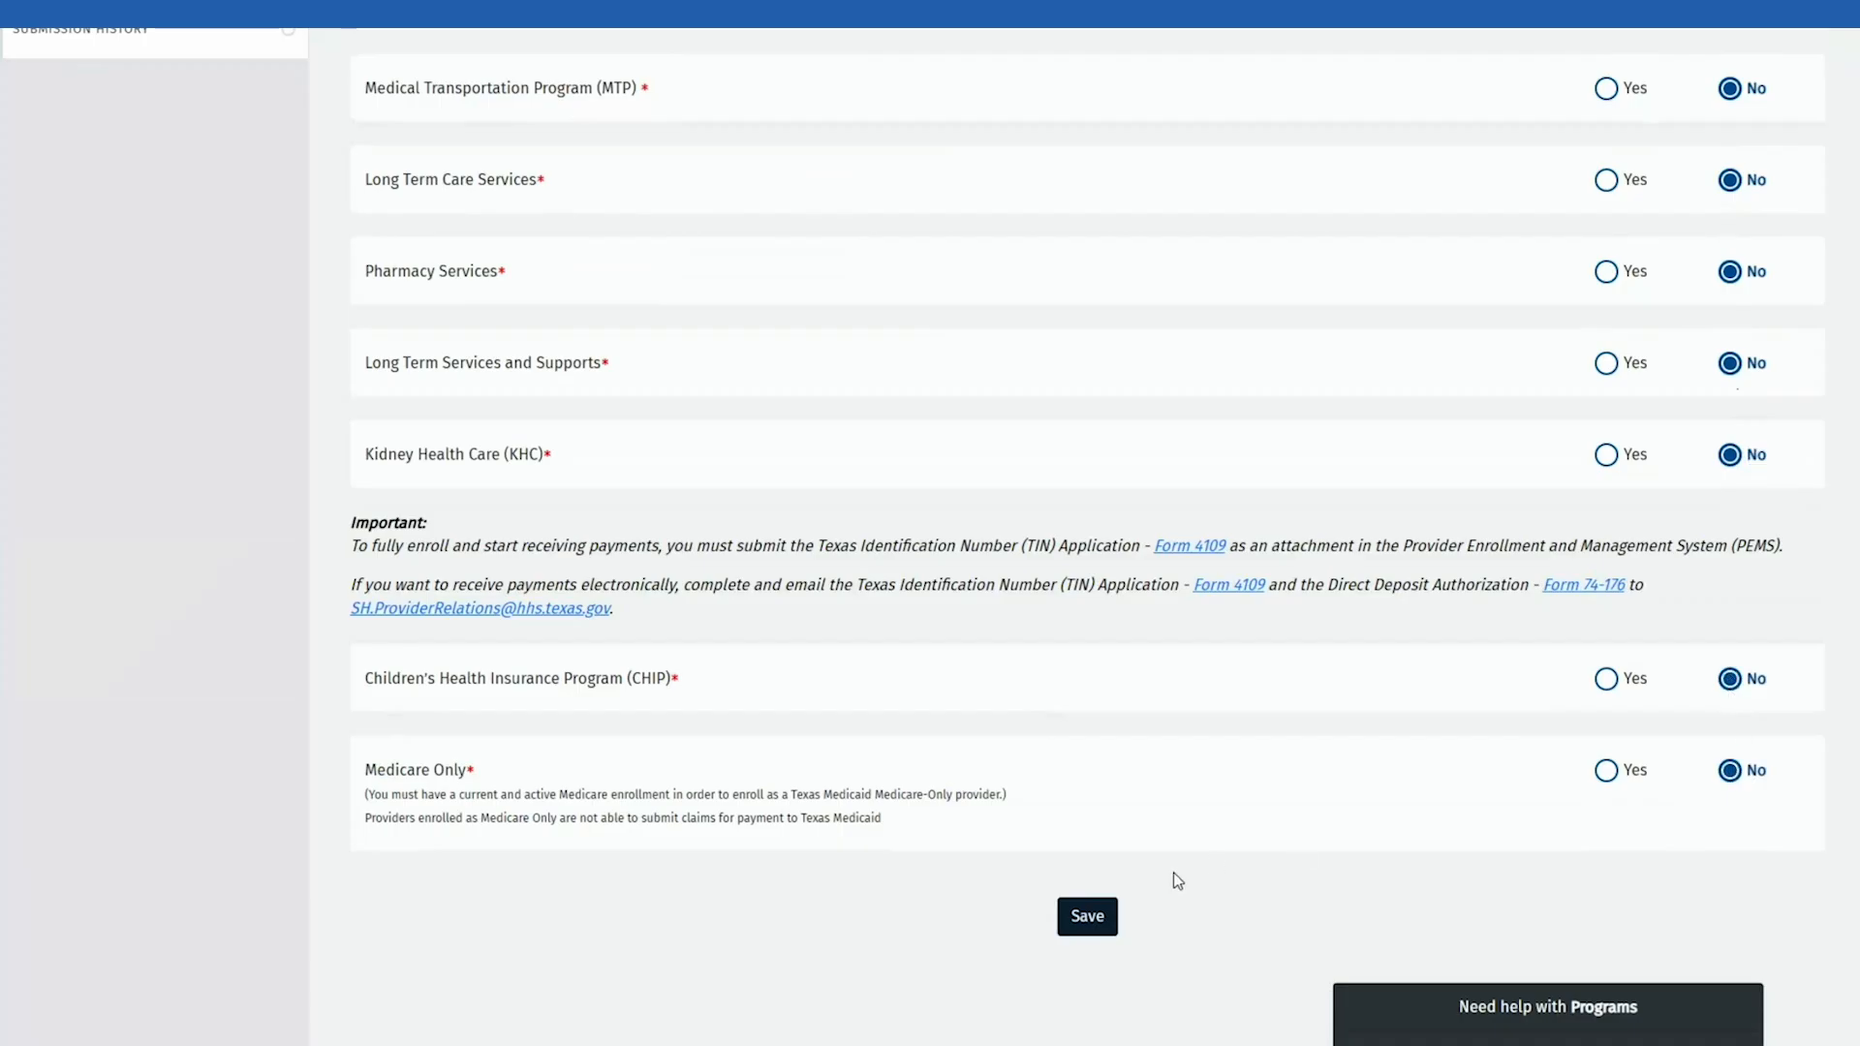
{"action": "left_click", "coordinate": [1086, 916]}
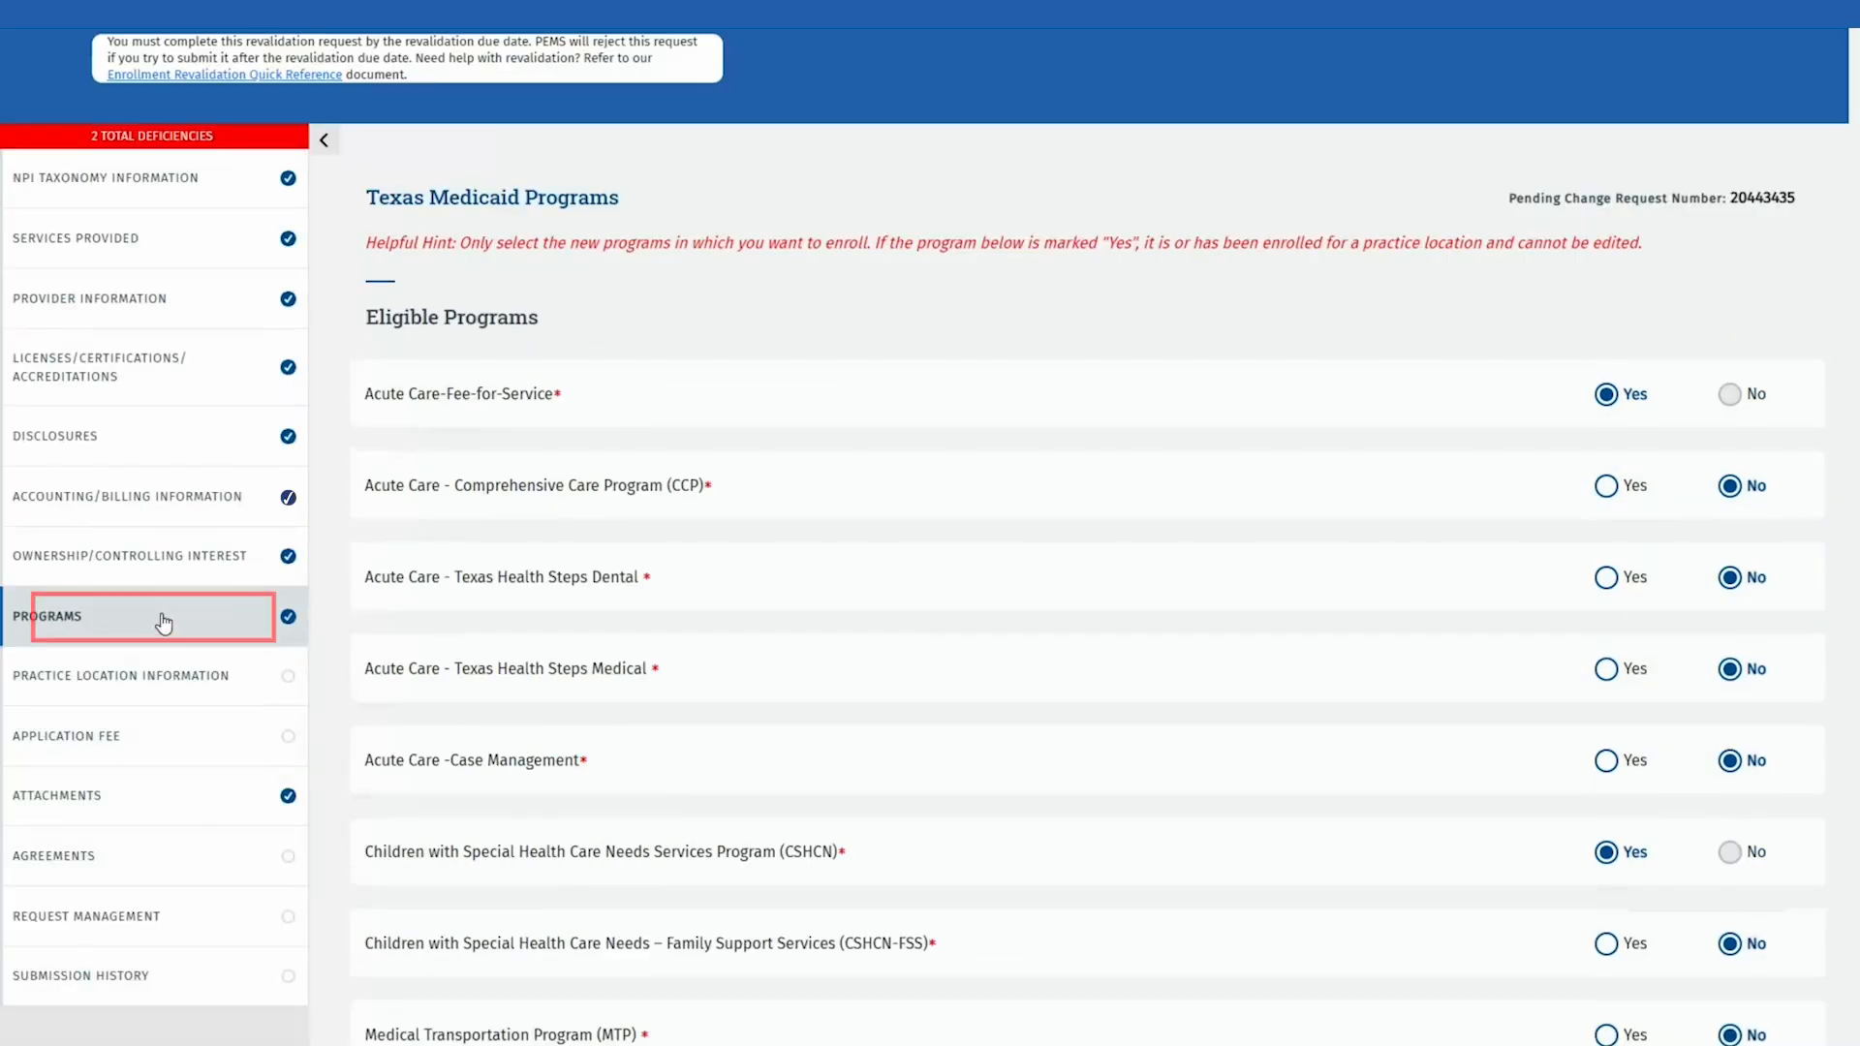
{"action": "left_click", "coordinate": [163, 622]}
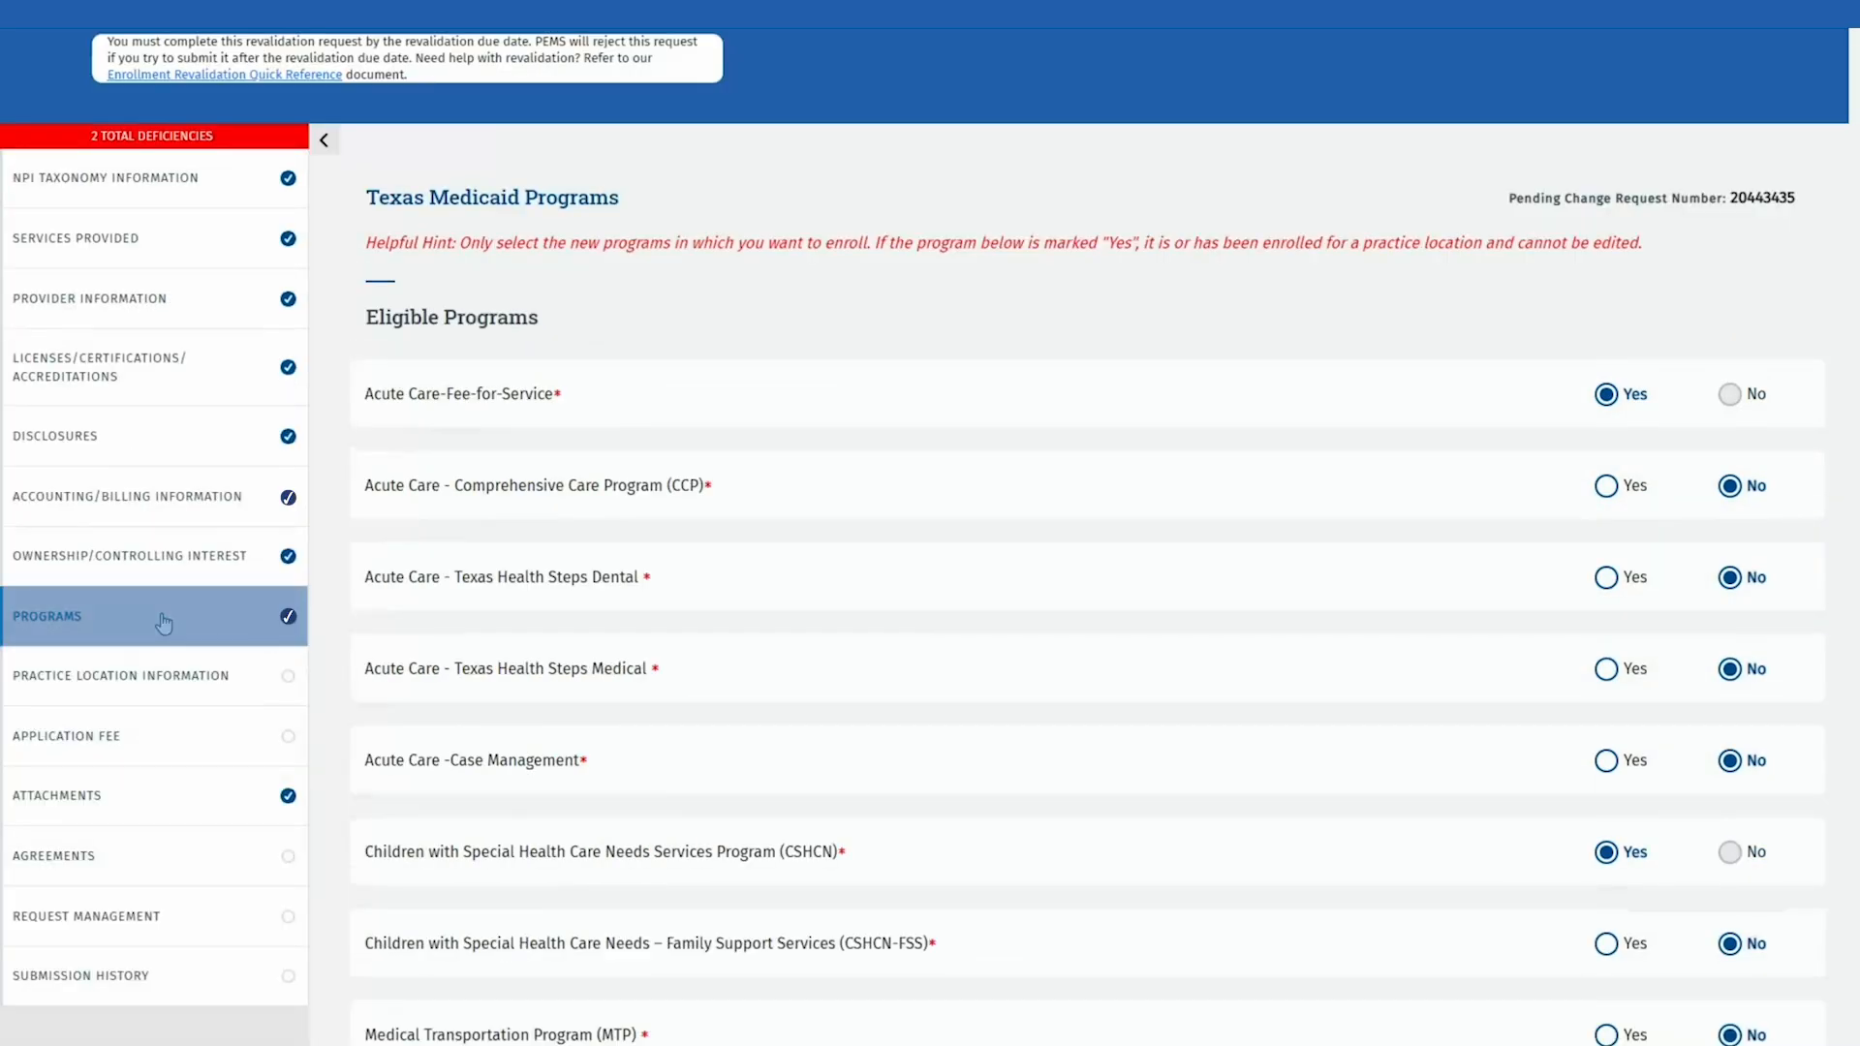
Step: Open Practice Location Information and show the actions for the Individual location row
{"action": "left_click", "coordinate": [247, 684]}
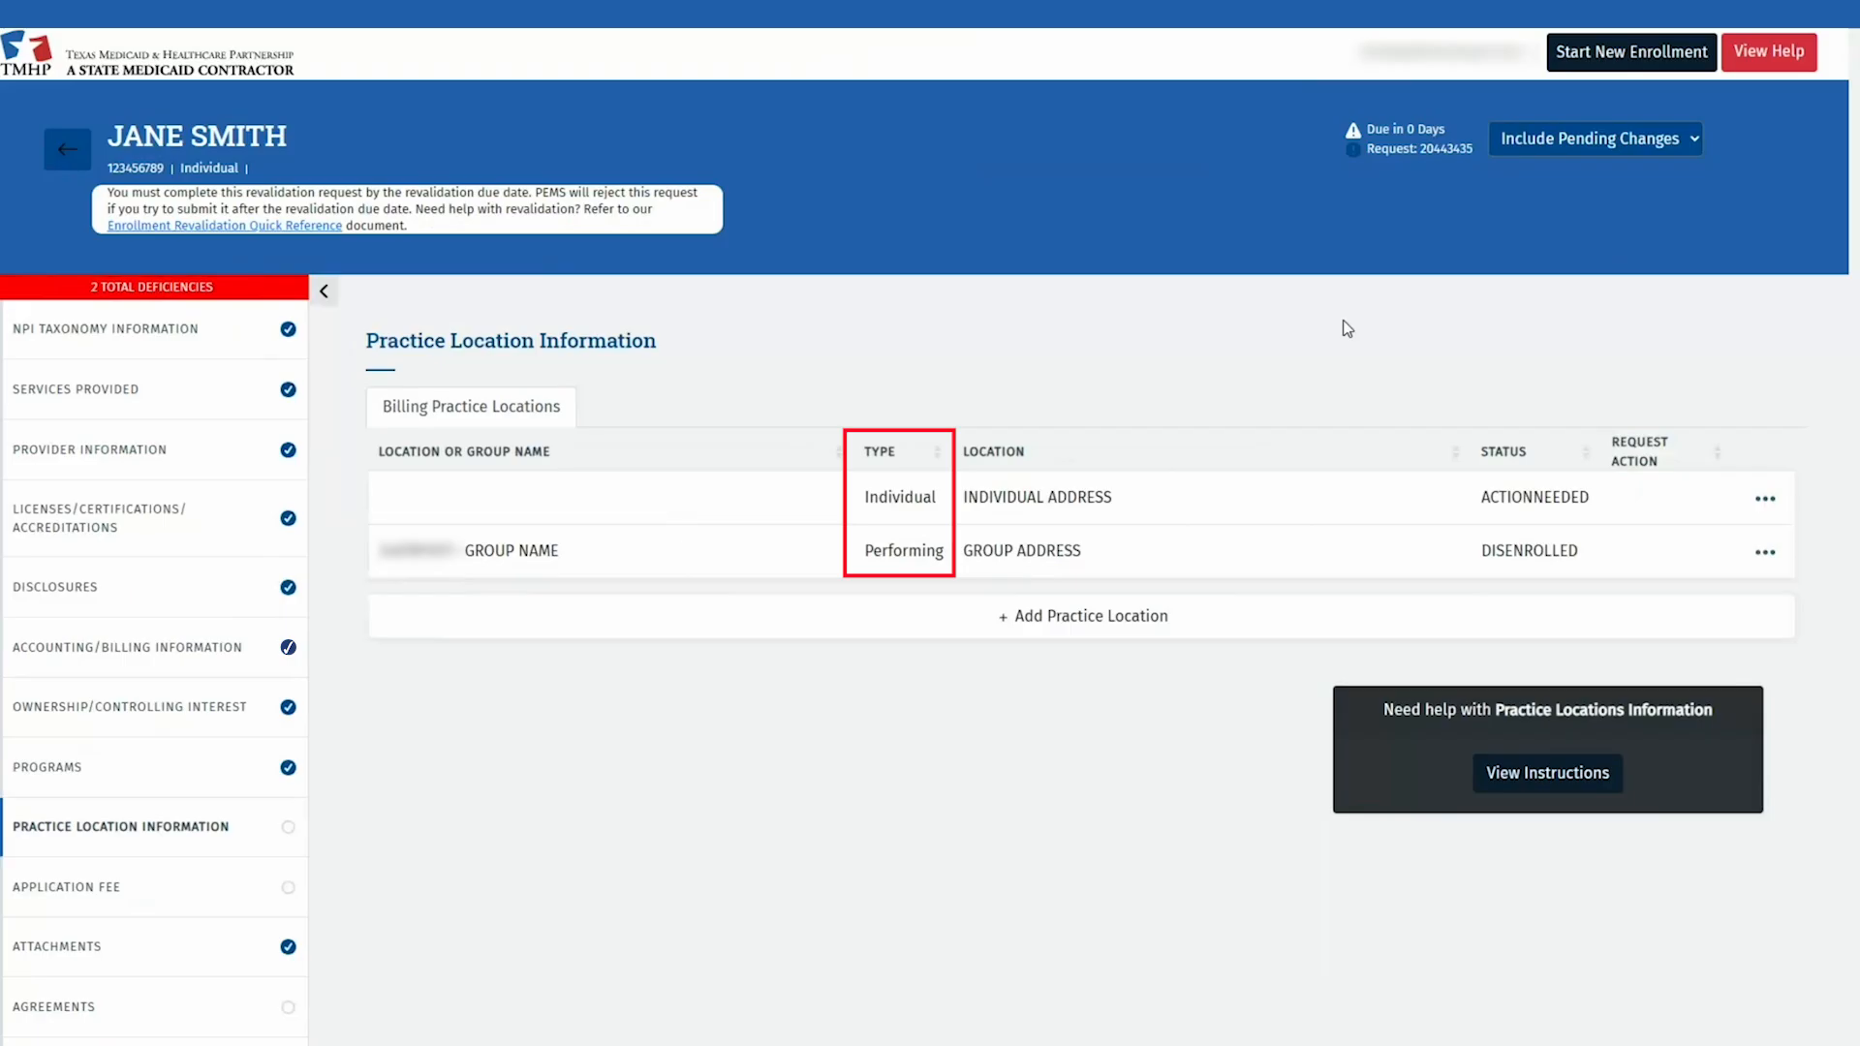
{"action": "left_click", "coordinate": [1765, 502]}
Step: Enter the location's Austin street address and ZIP, verify it, and save Basic Information
{"action": "left_click", "coordinate": [1722, 555]}
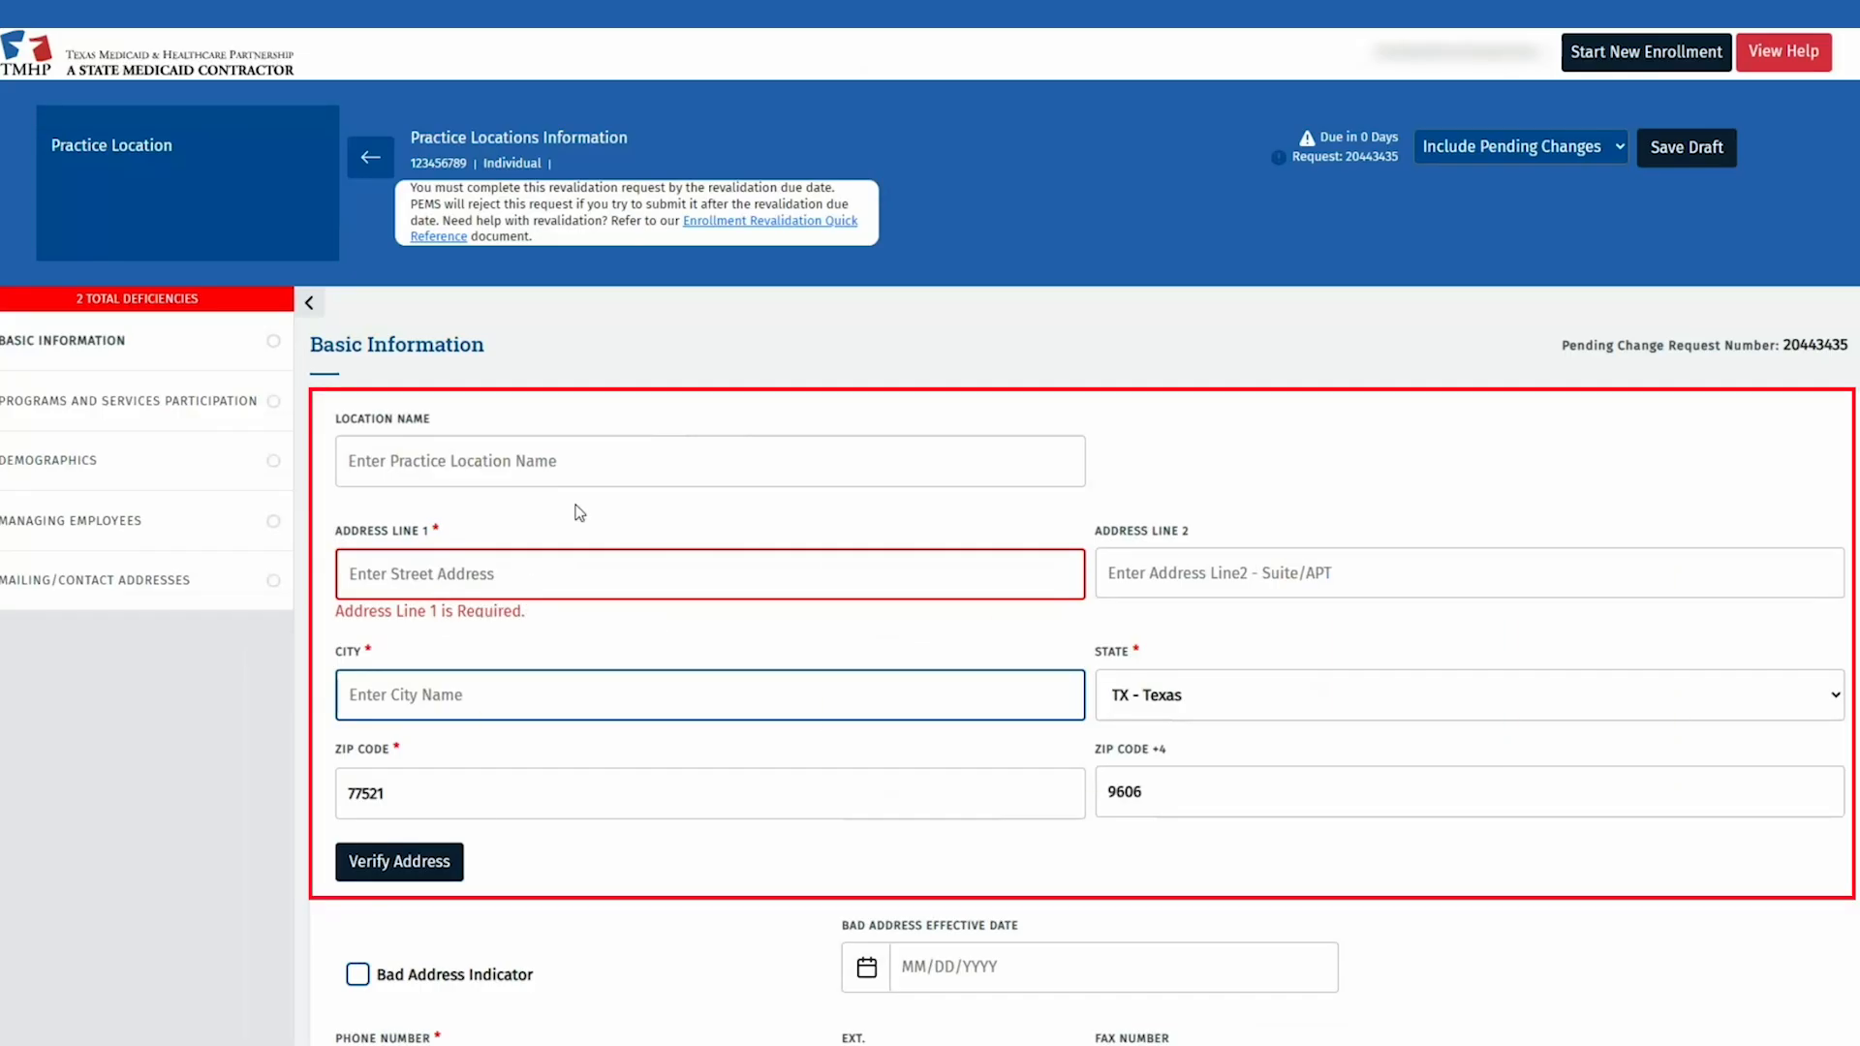
{"action": "left_click", "coordinate": [533, 564]}
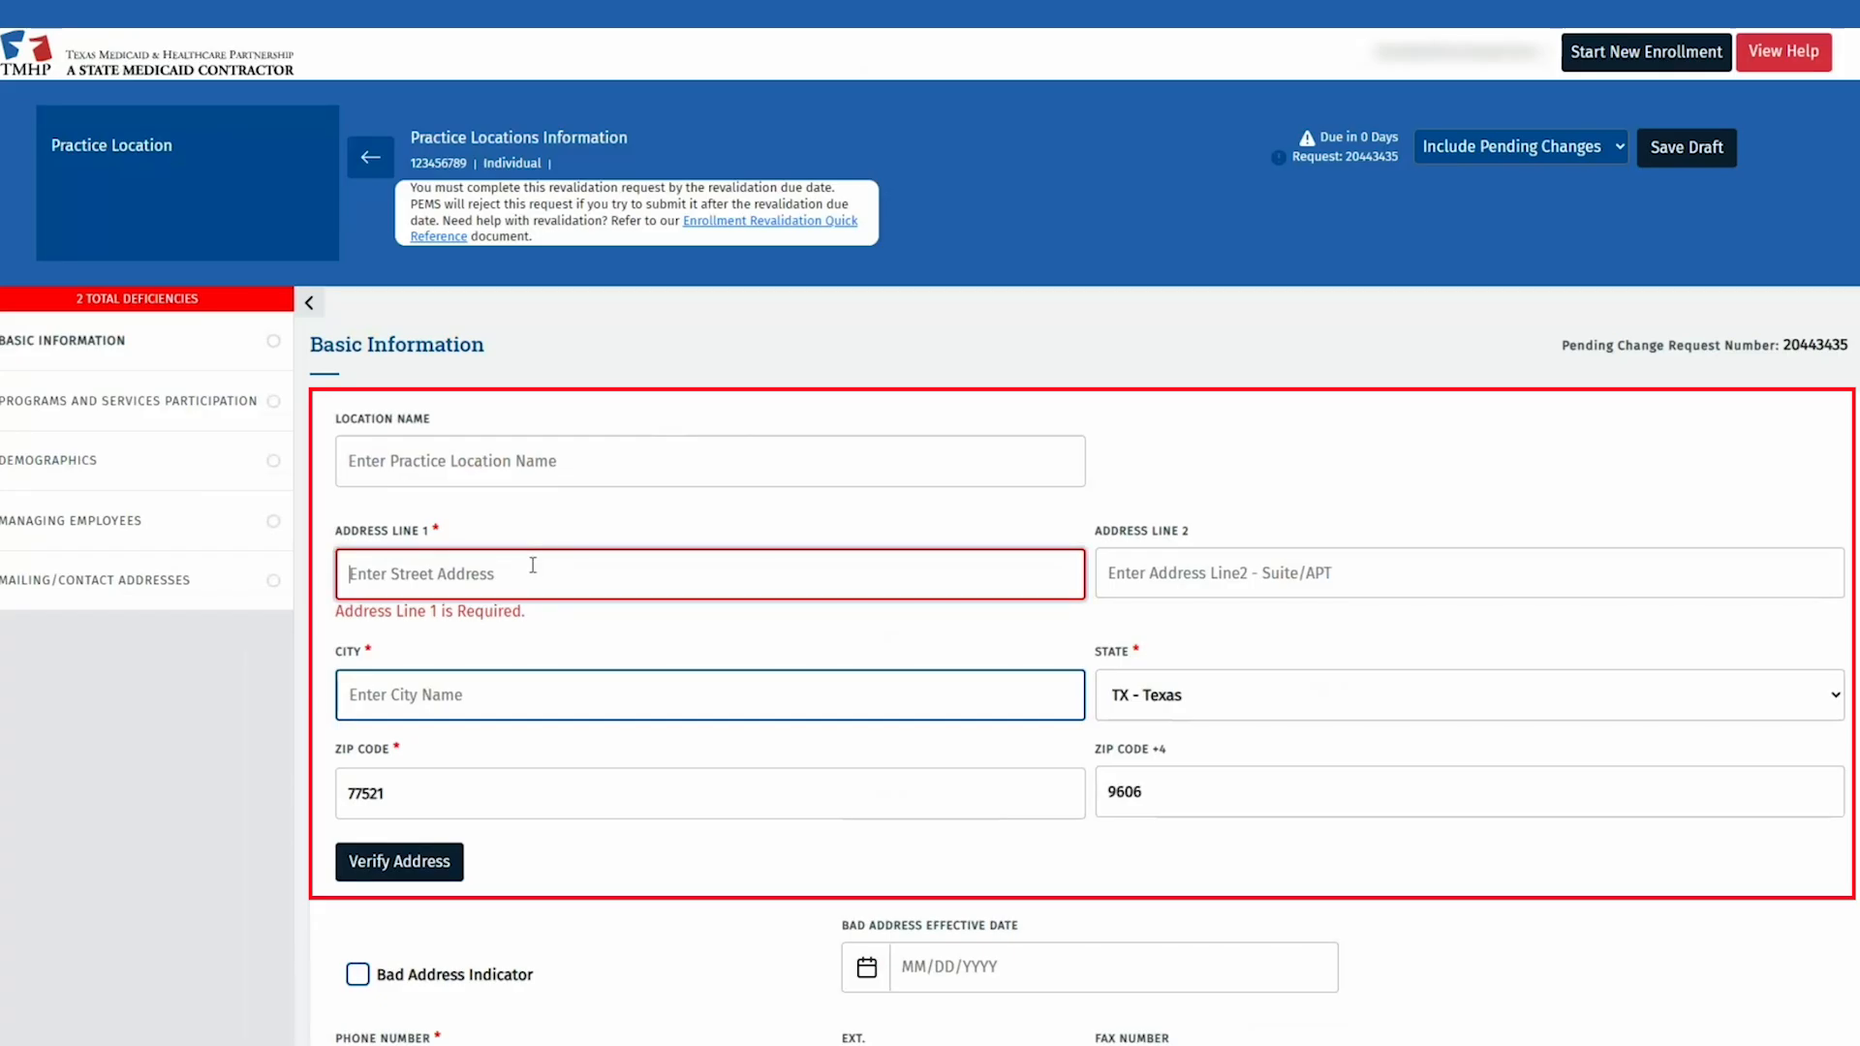
{"action": "type", "text": "12357 RIATA TRACE PKWY"}
{"action": "key", "text": "Tab"}
{"action": "type", "text": "AUSTIN"}
{"action": "key", "text": "Tab"}
{"action": "key", "text": "Tab"}
{"action": "type", "text": "7872"}
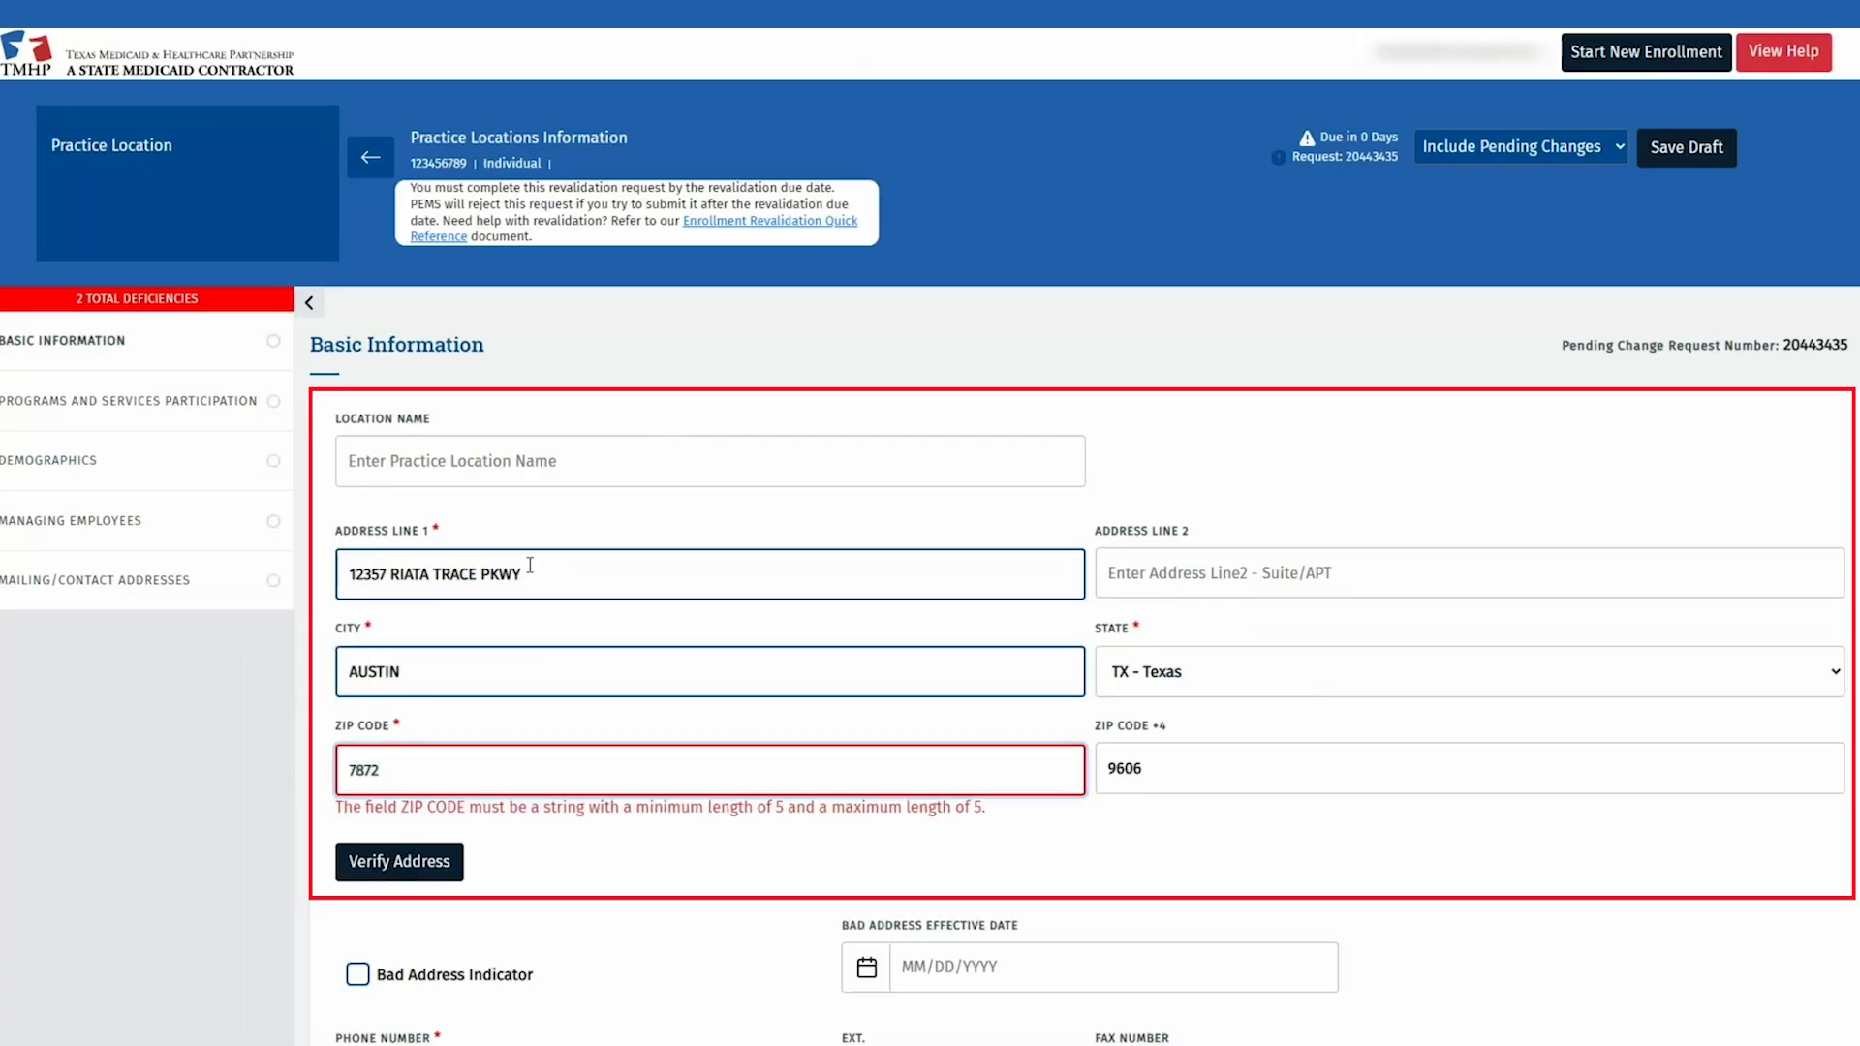
{"action": "type", "text": "9"}
{"action": "left_click", "coordinate": [444, 841]}
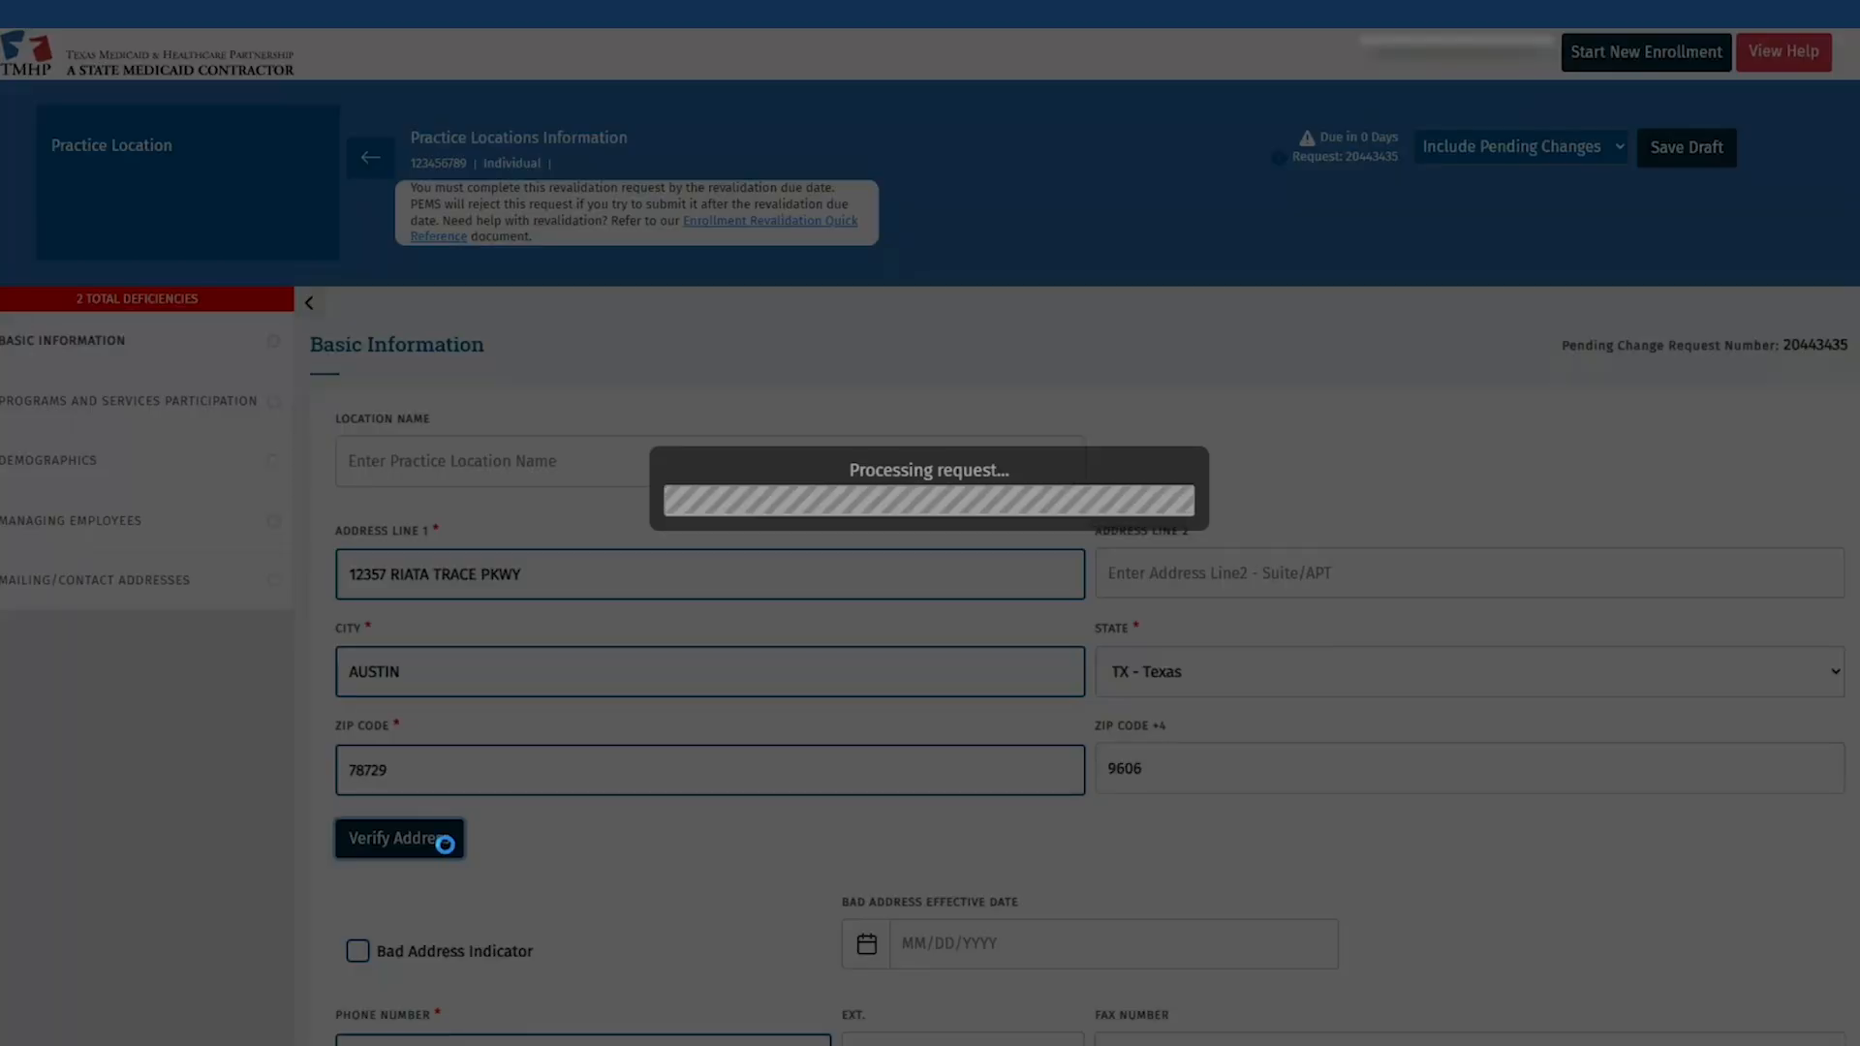
{"action": "scroll", "coordinate": [814, 797], "scroll_direction": "down", "scroll_amount": 8}
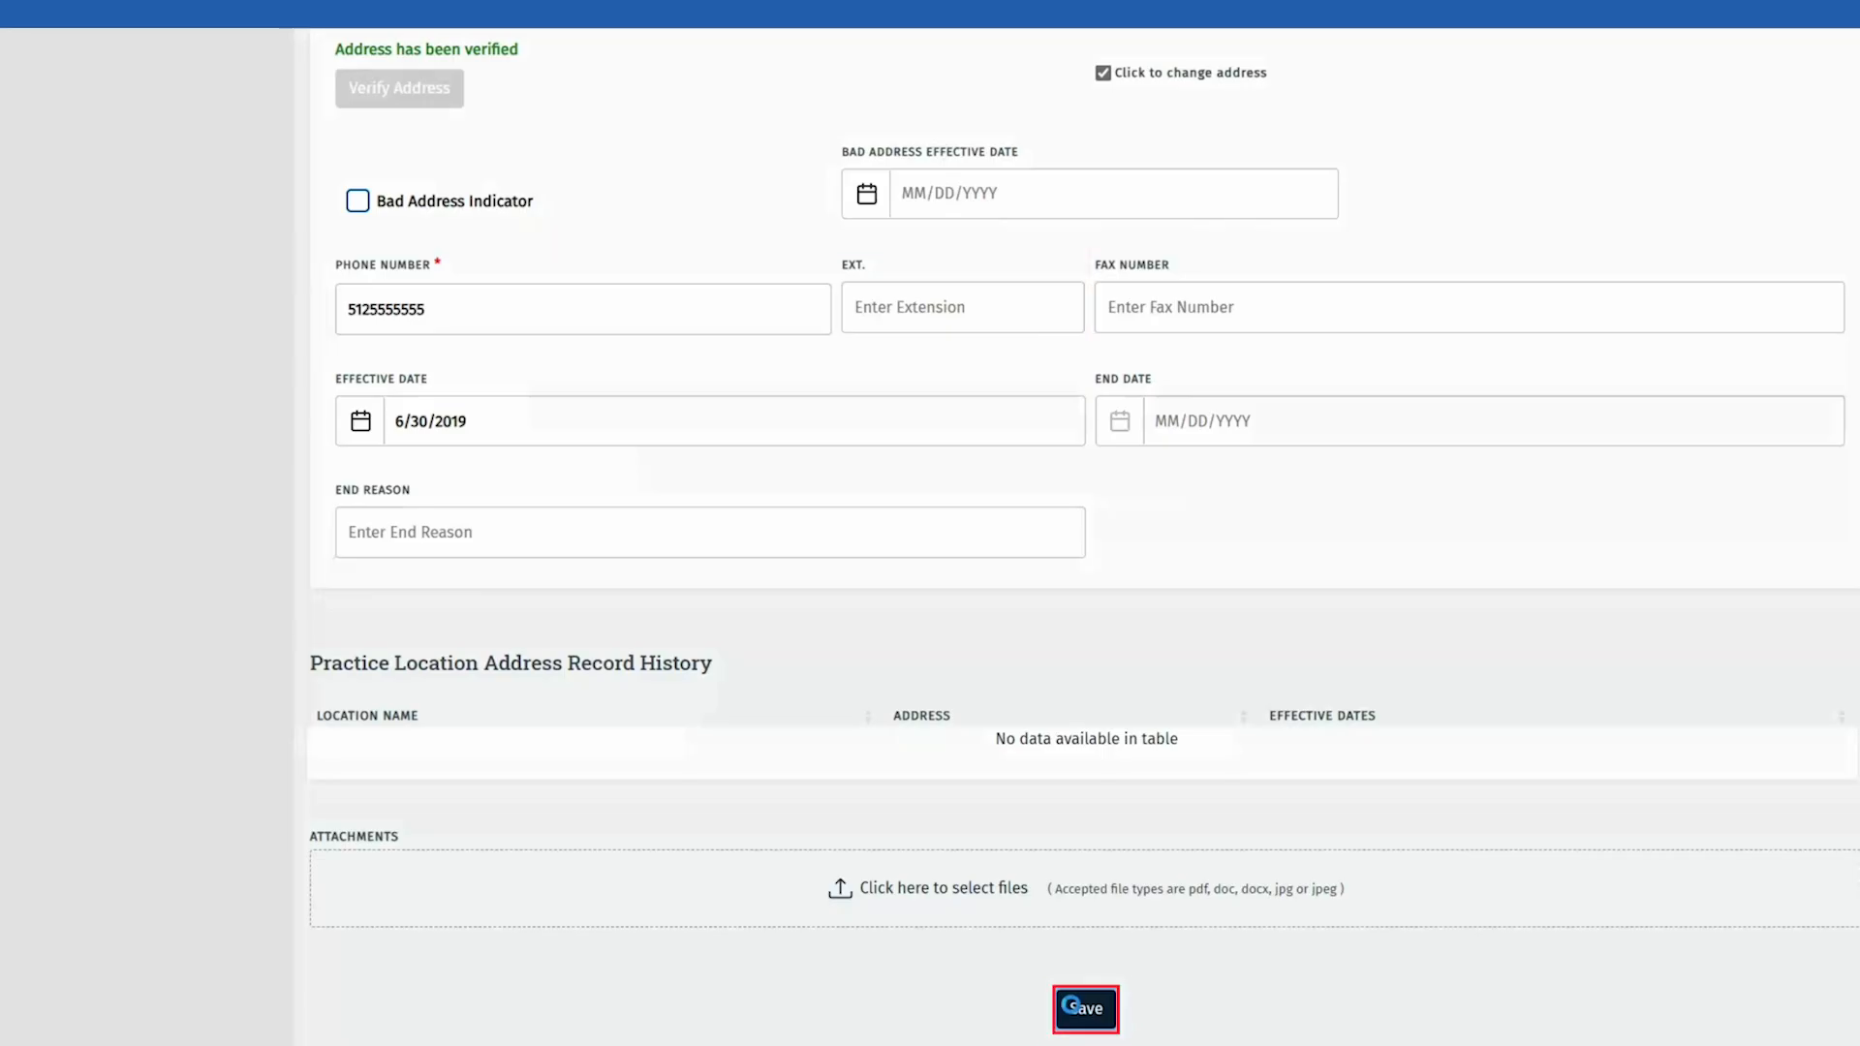
{"action": "left_click", "coordinate": [1074, 1008]}
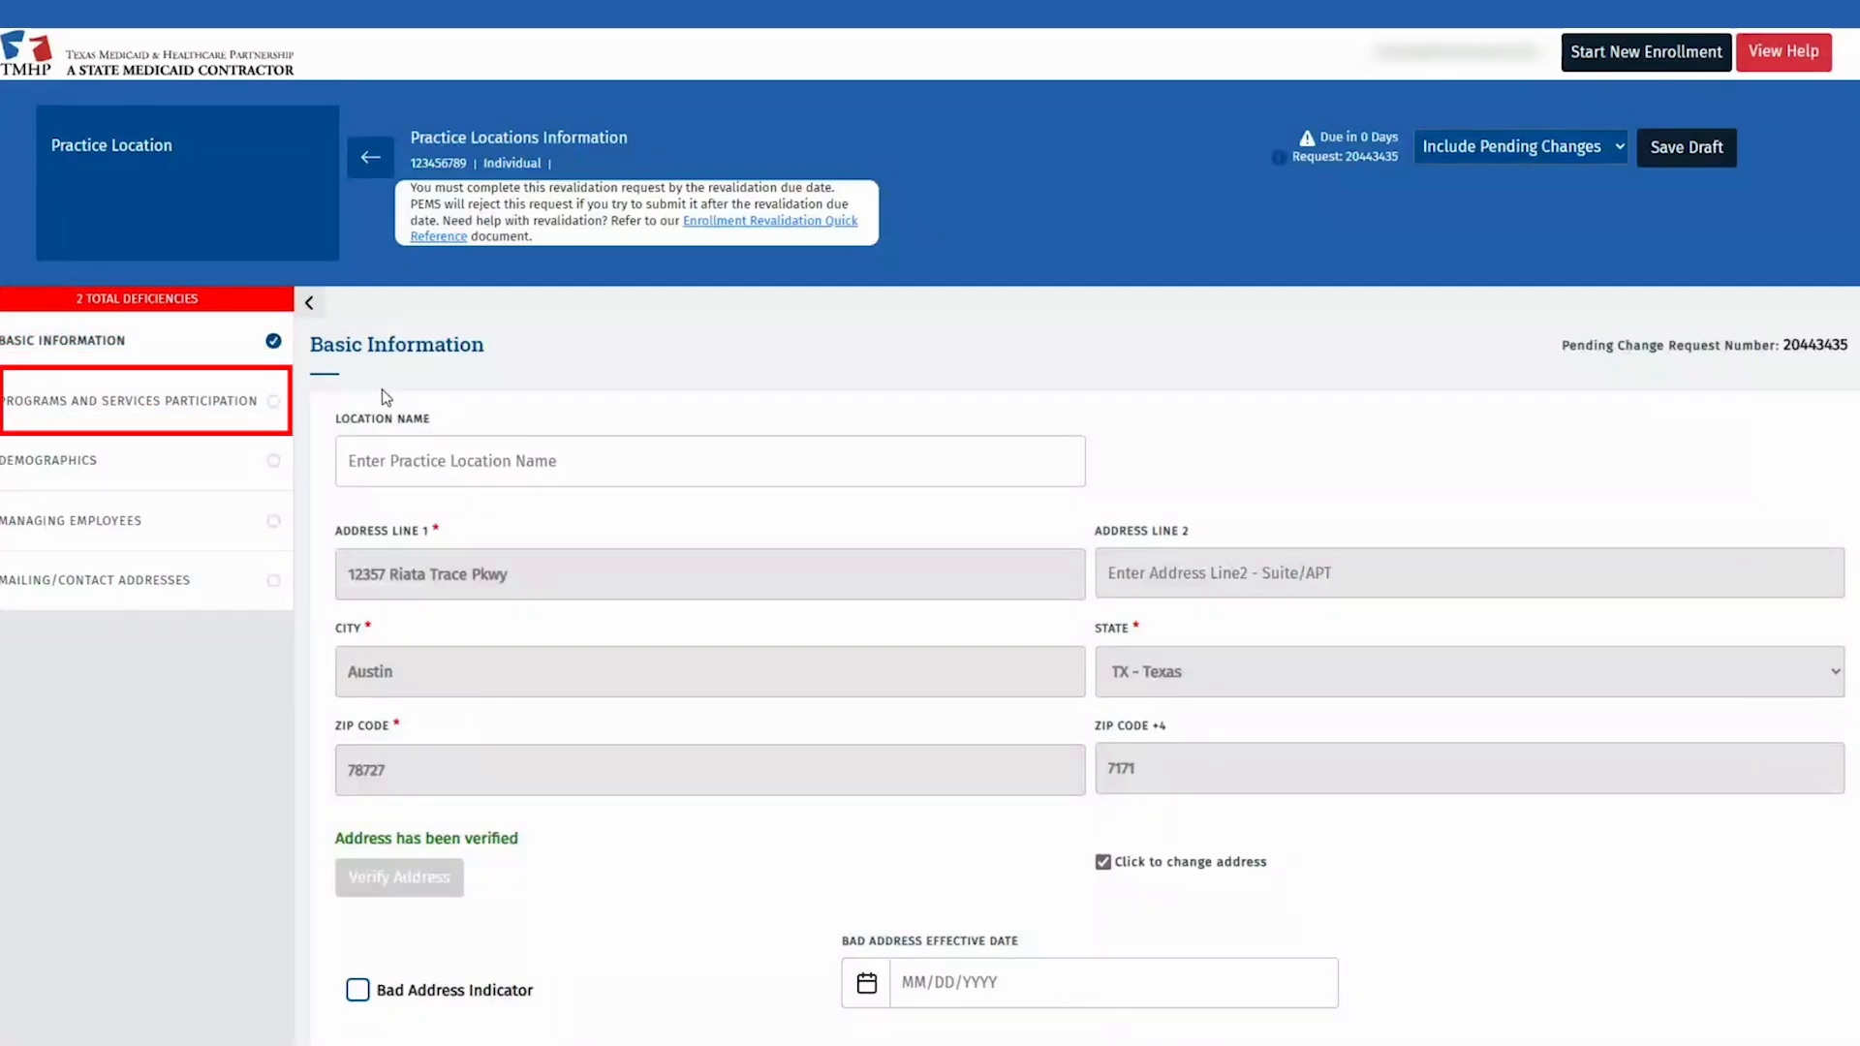
{"action": "left_click", "coordinate": [259, 398]}
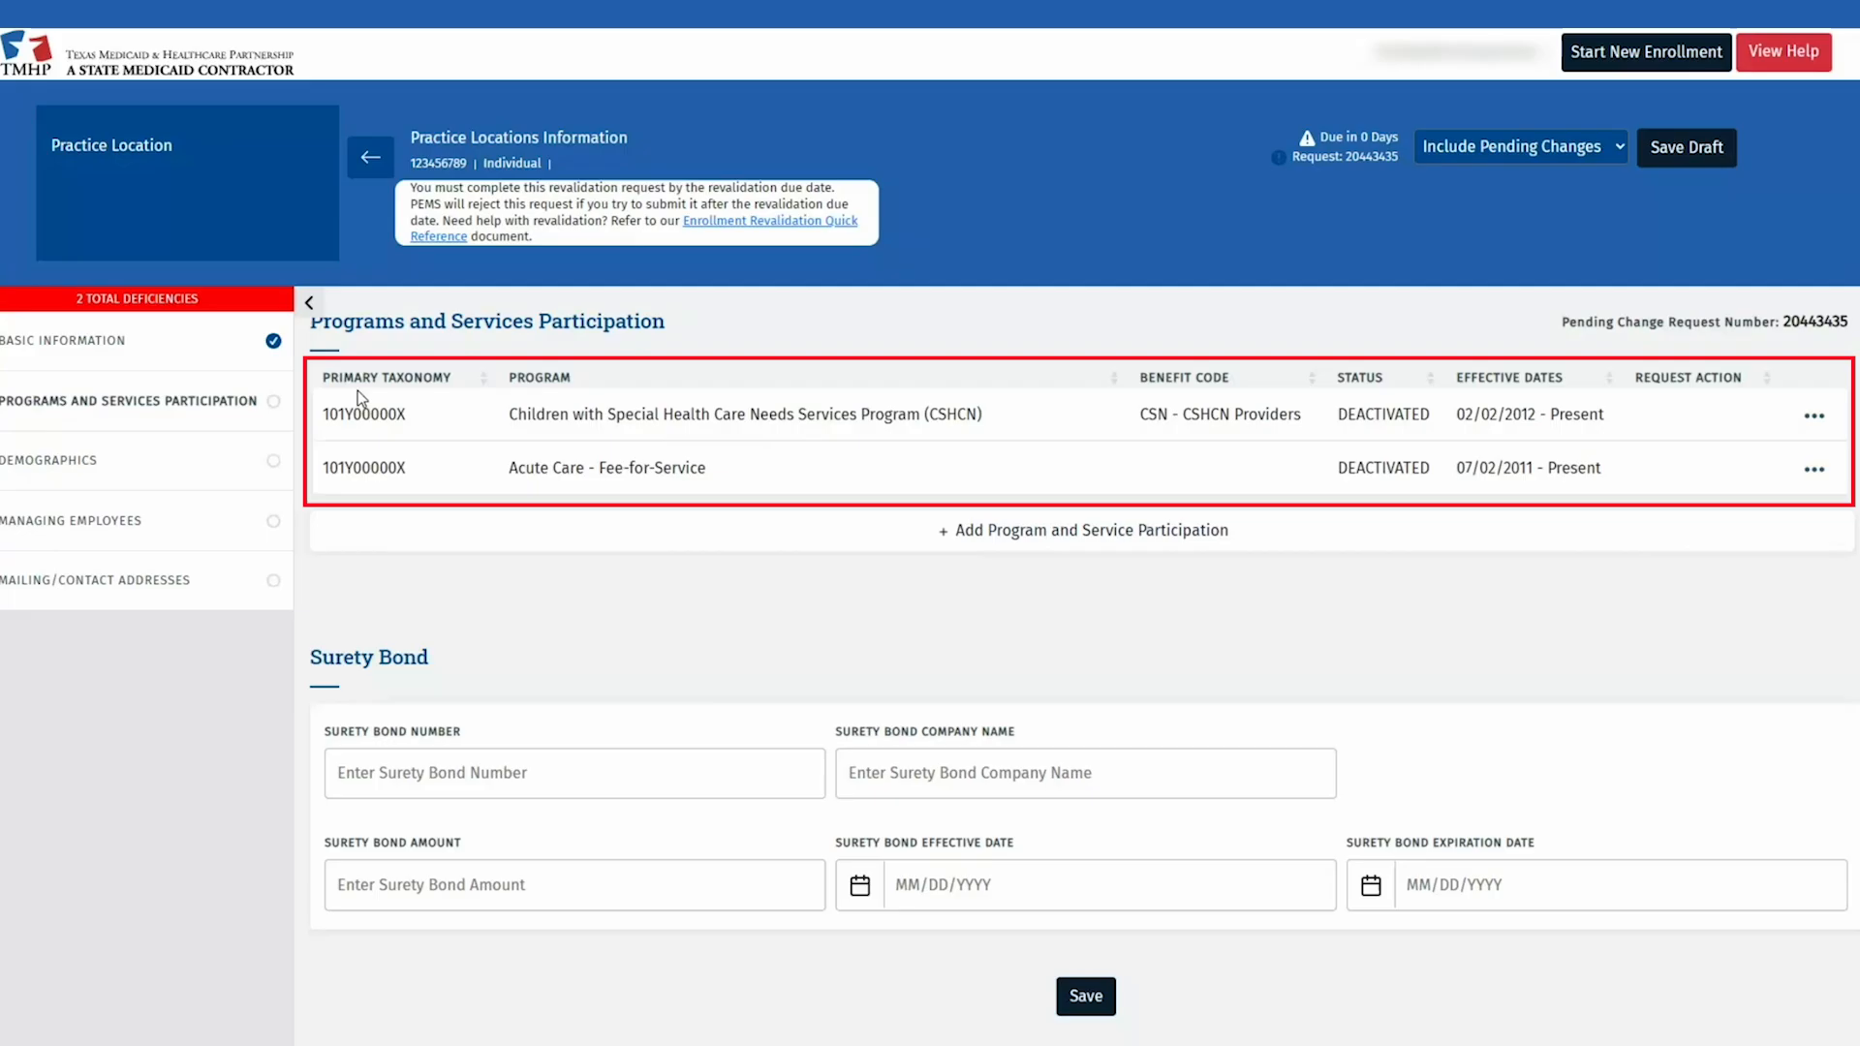
Step: Open the Acute Care - Fee-for-Service participation details from its row actions
{"action": "left_click", "coordinate": [1811, 473]}
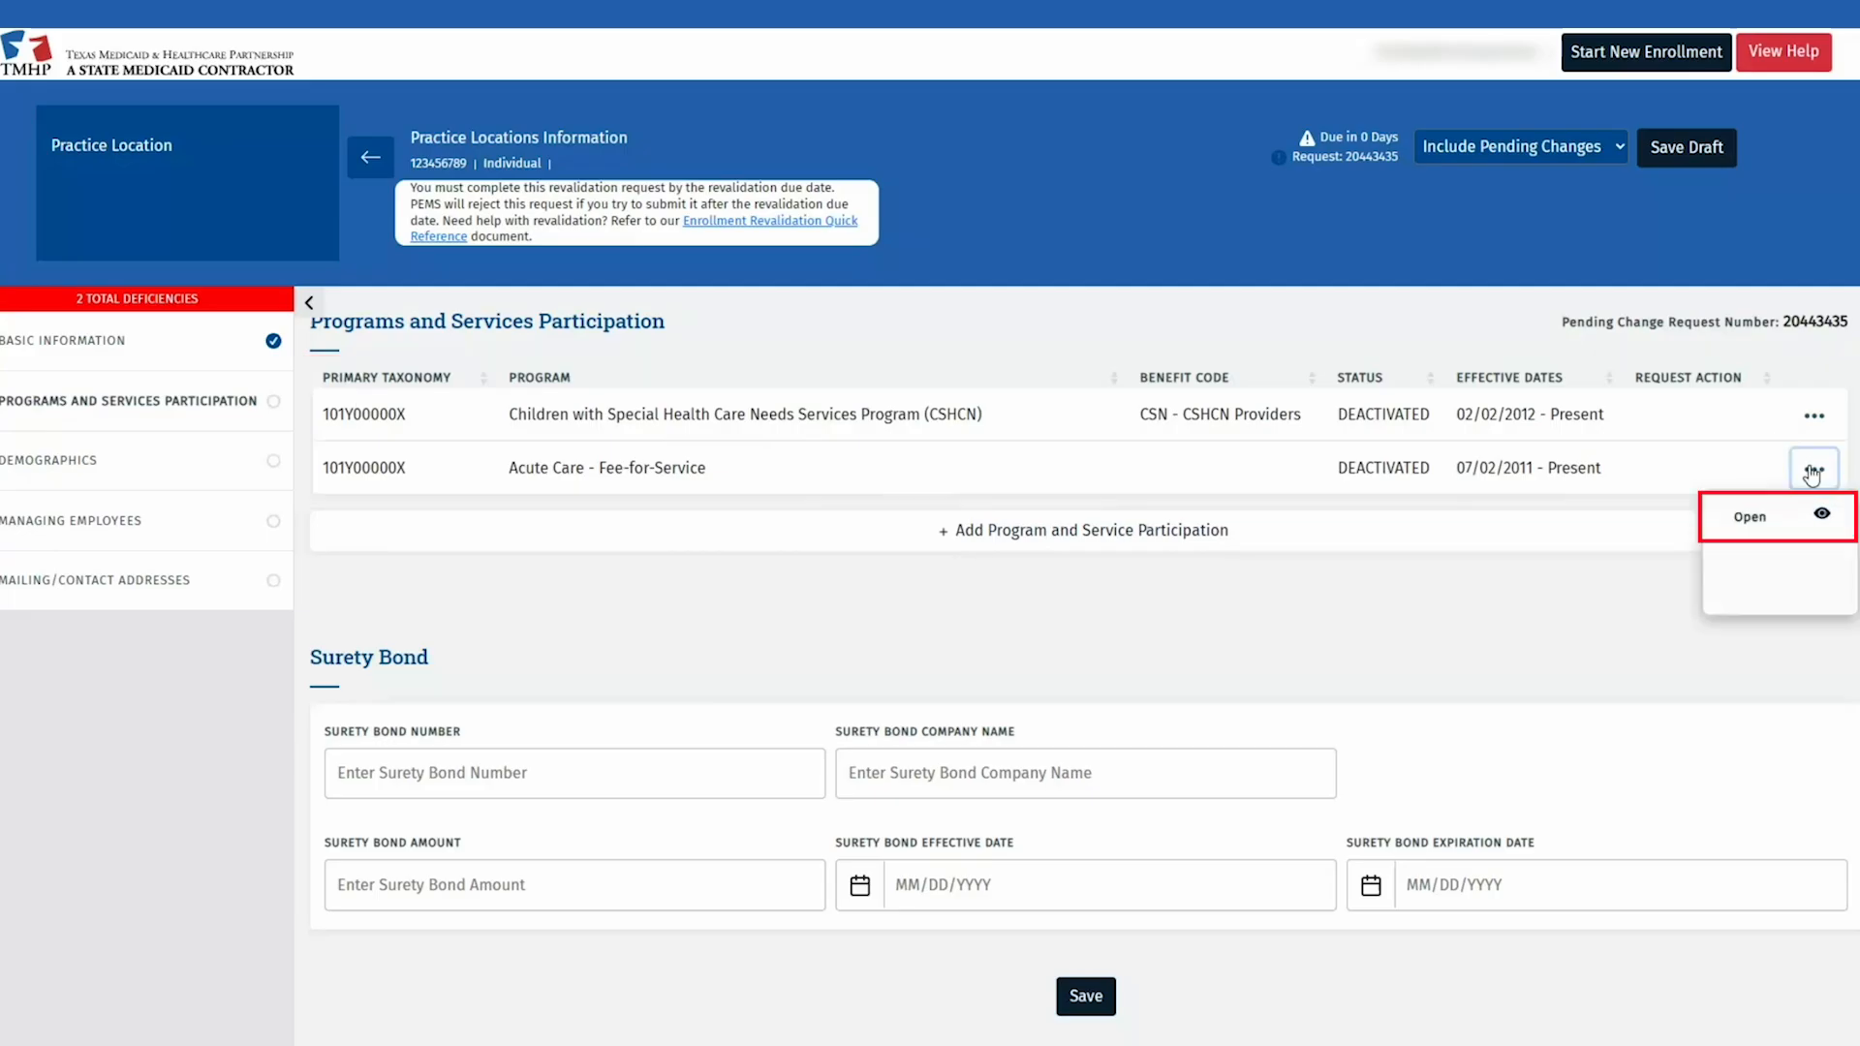
{"action": "left_click", "coordinate": [1788, 519]}
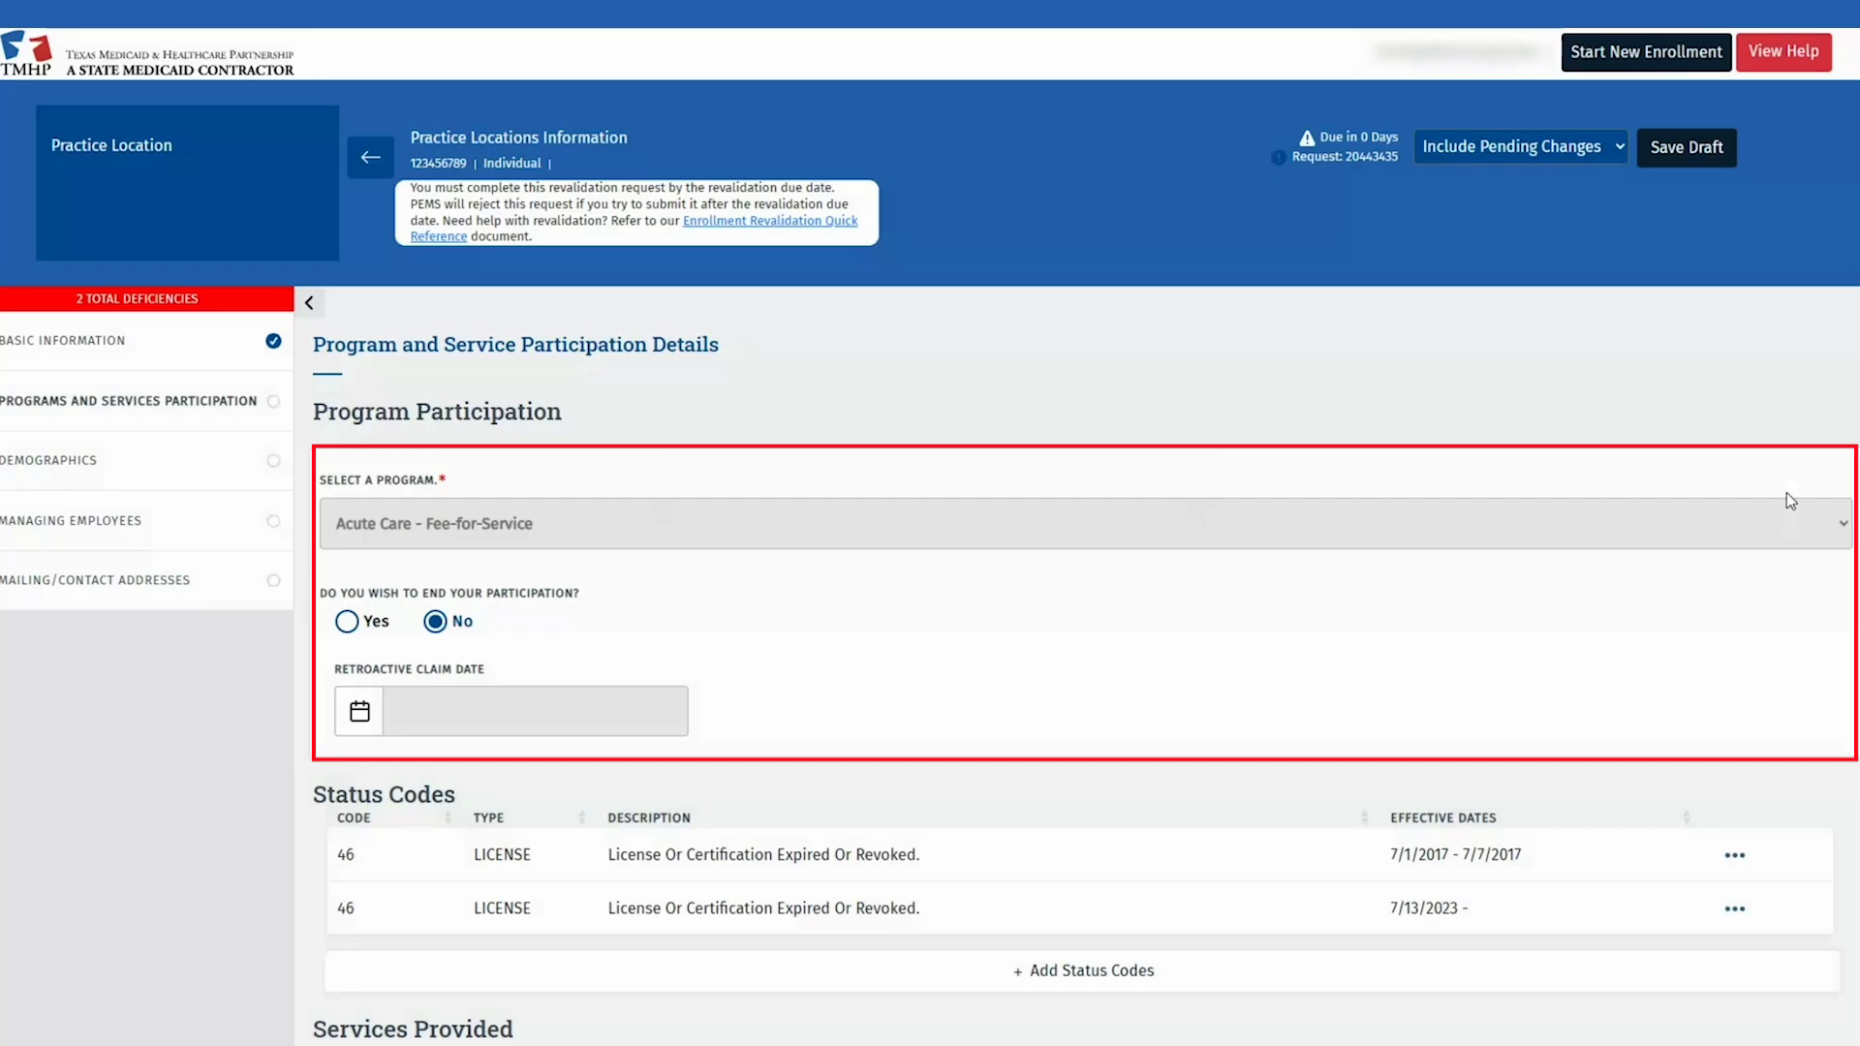
{"action": "left_click", "coordinate": [351, 623]}
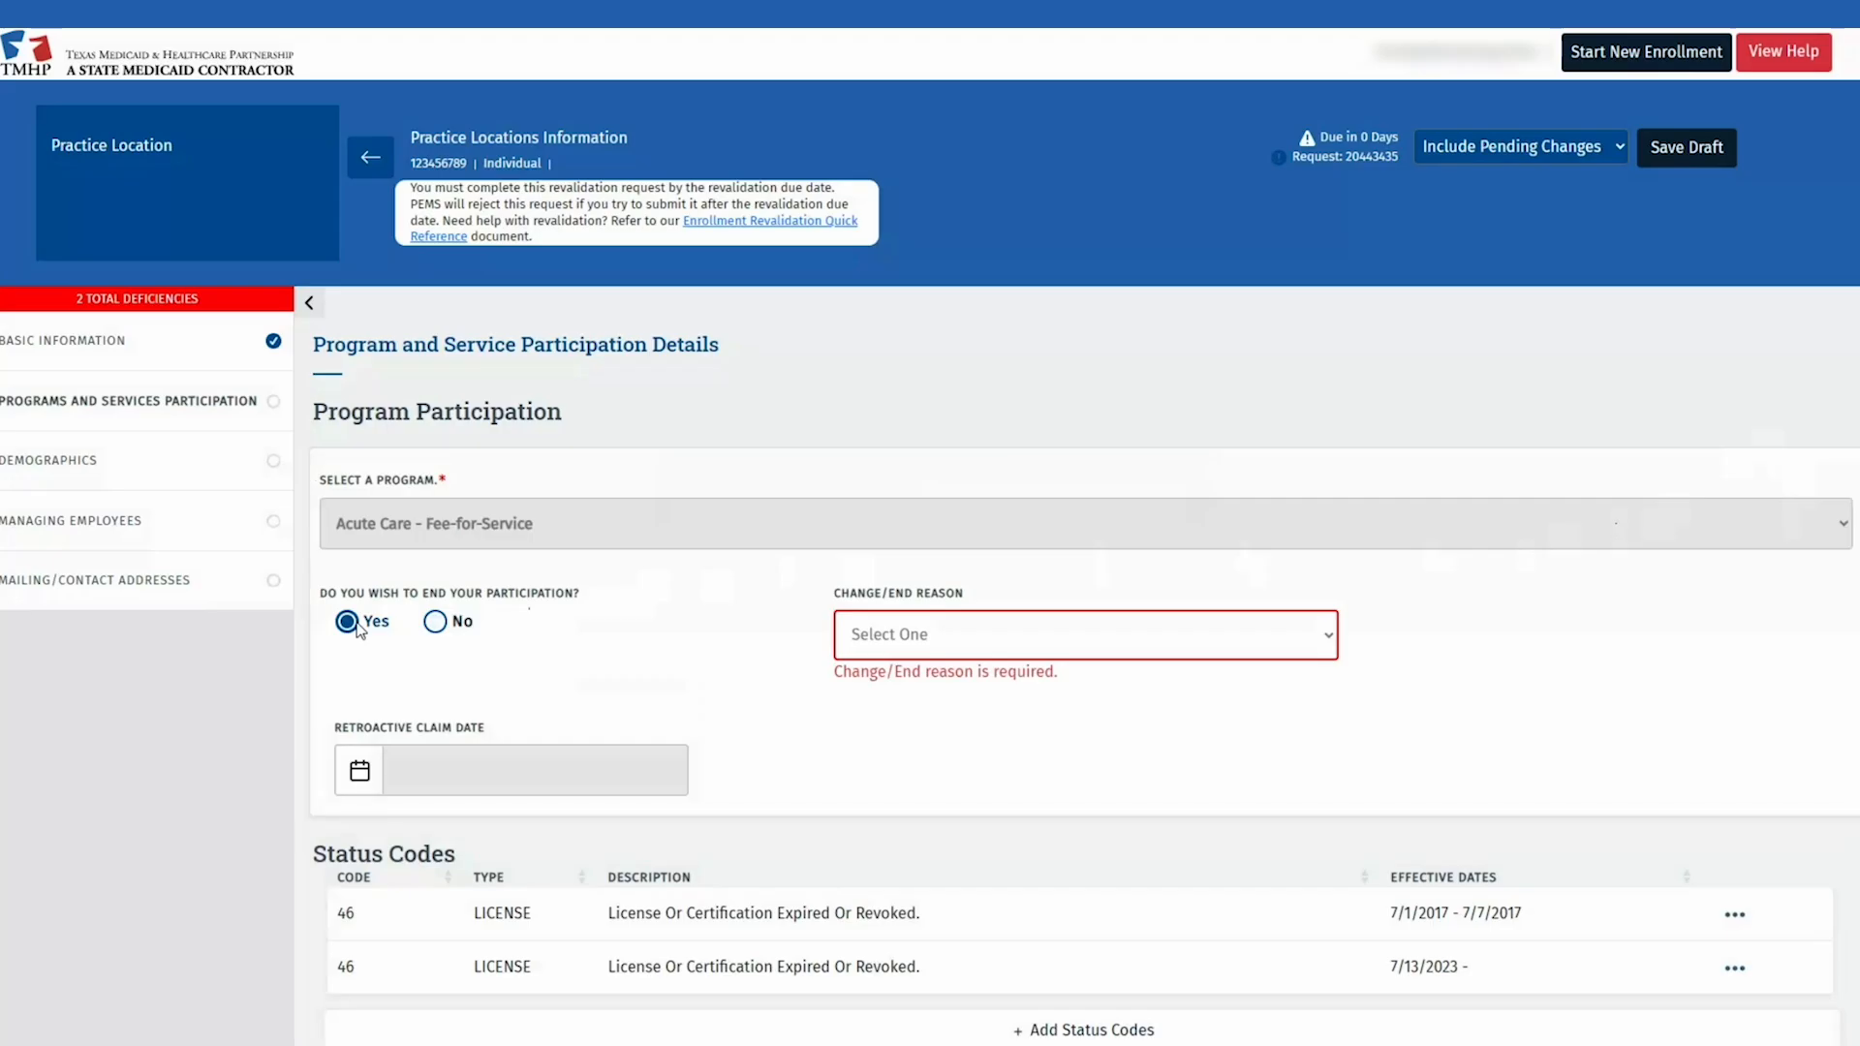
{"action": "left_click", "coordinate": [435, 622]}
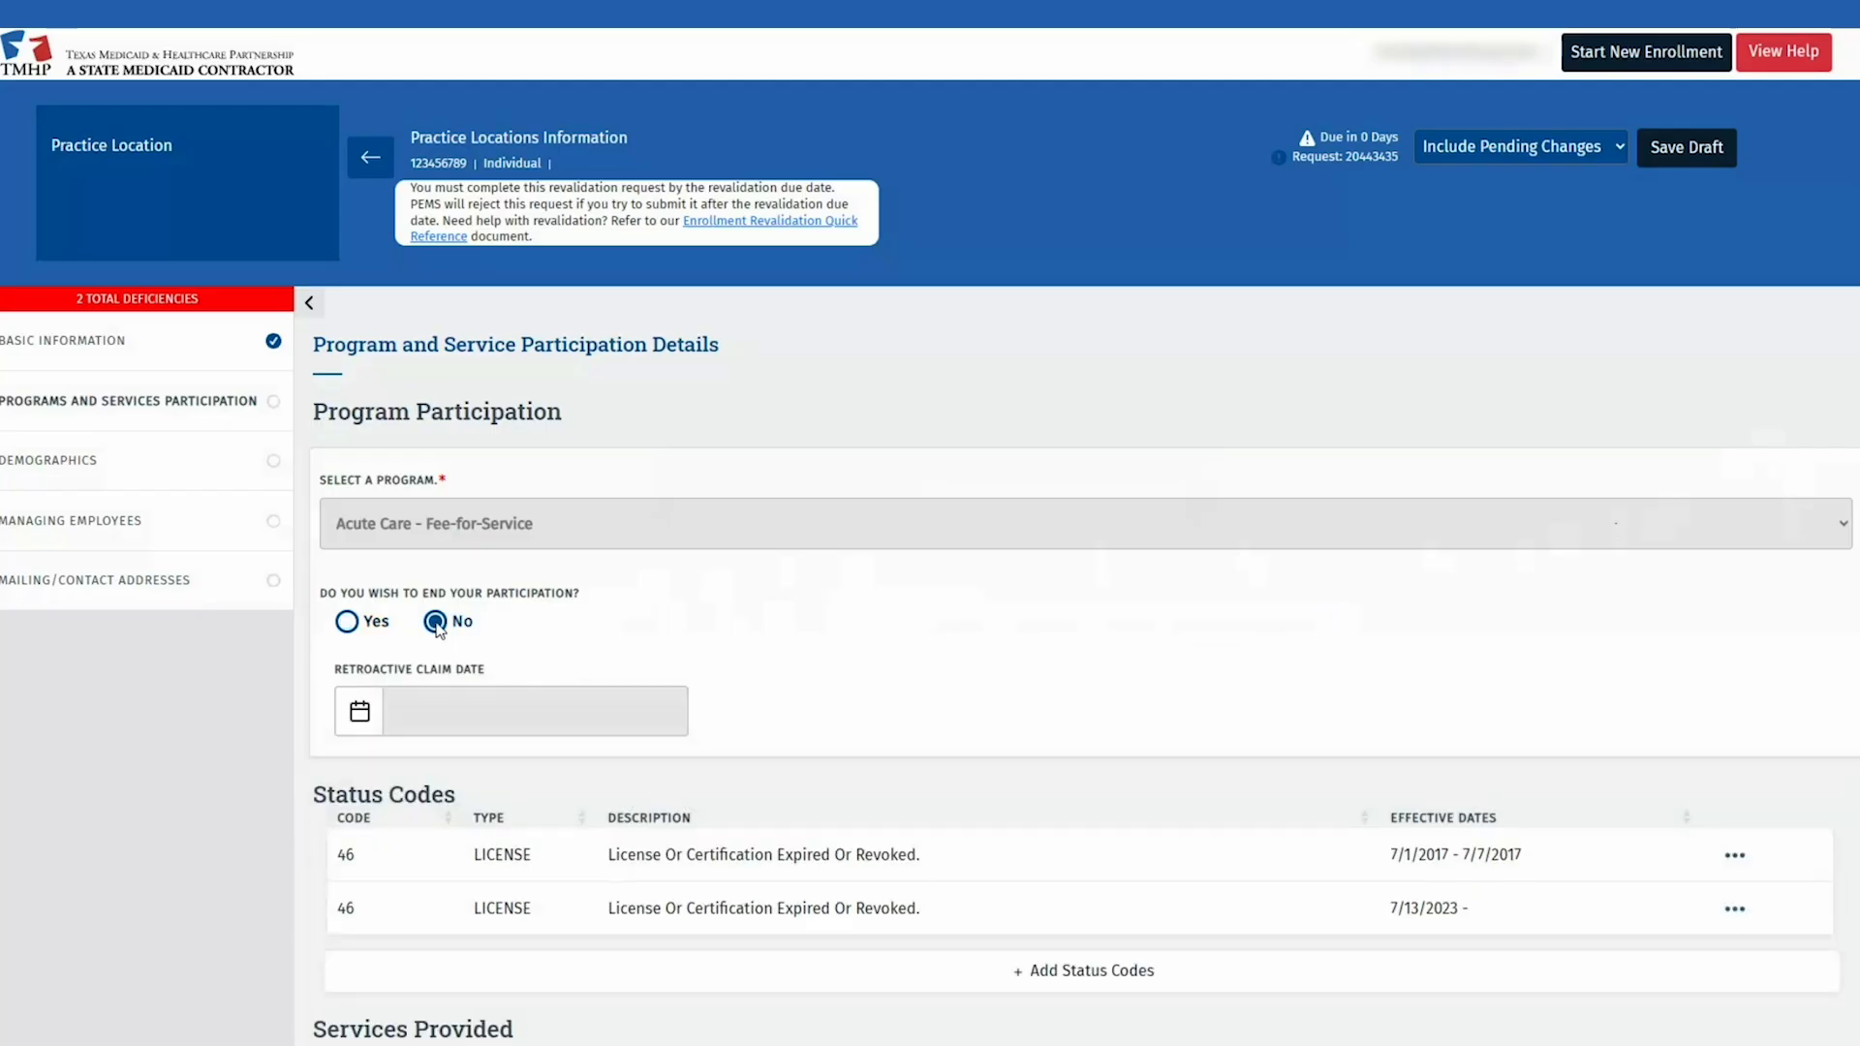
{"action": "scroll", "coordinate": [1160, 622], "scroll_direction": "down", "scroll_amount": 2}
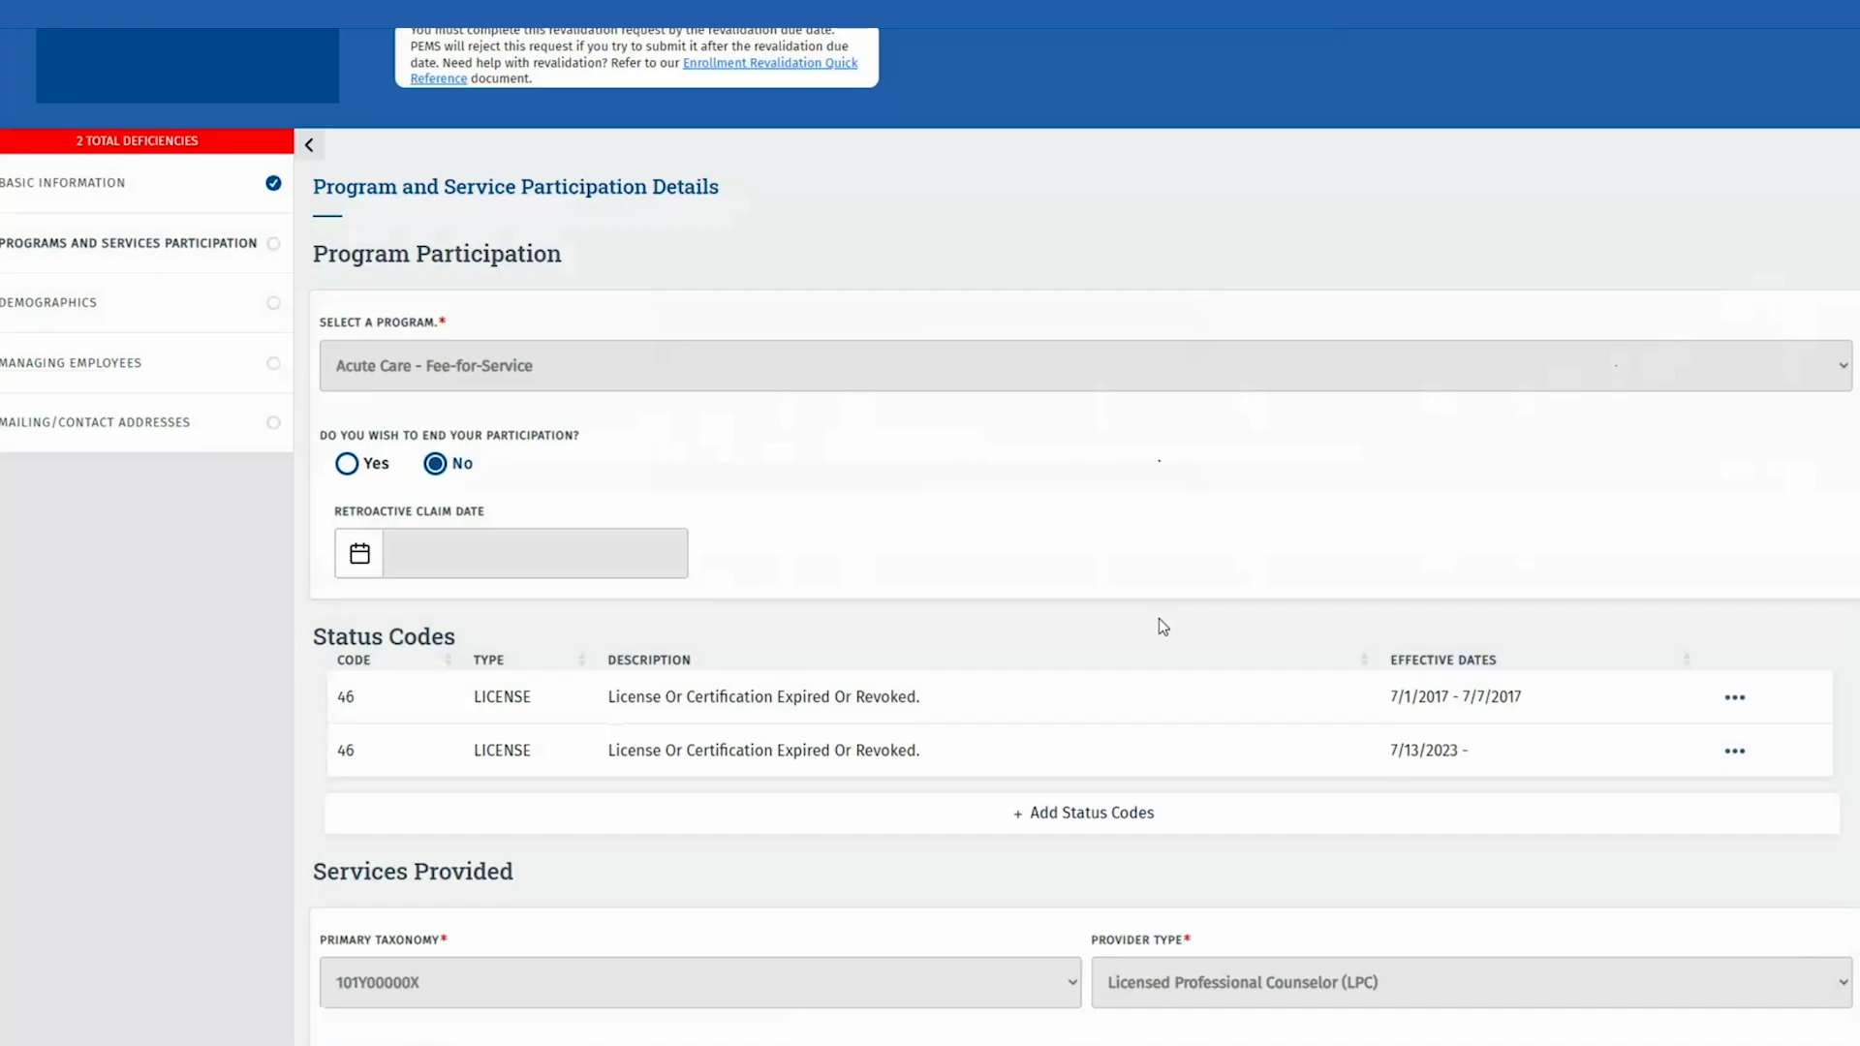
{"action": "scroll", "coordinate": [1161, 625], "scroll_direction": "down", "scroll_amount": 2}
{"action": "scroll", "coordinate": [1163, 626], "scroll_direction": "down", "scroll_amount": 2}
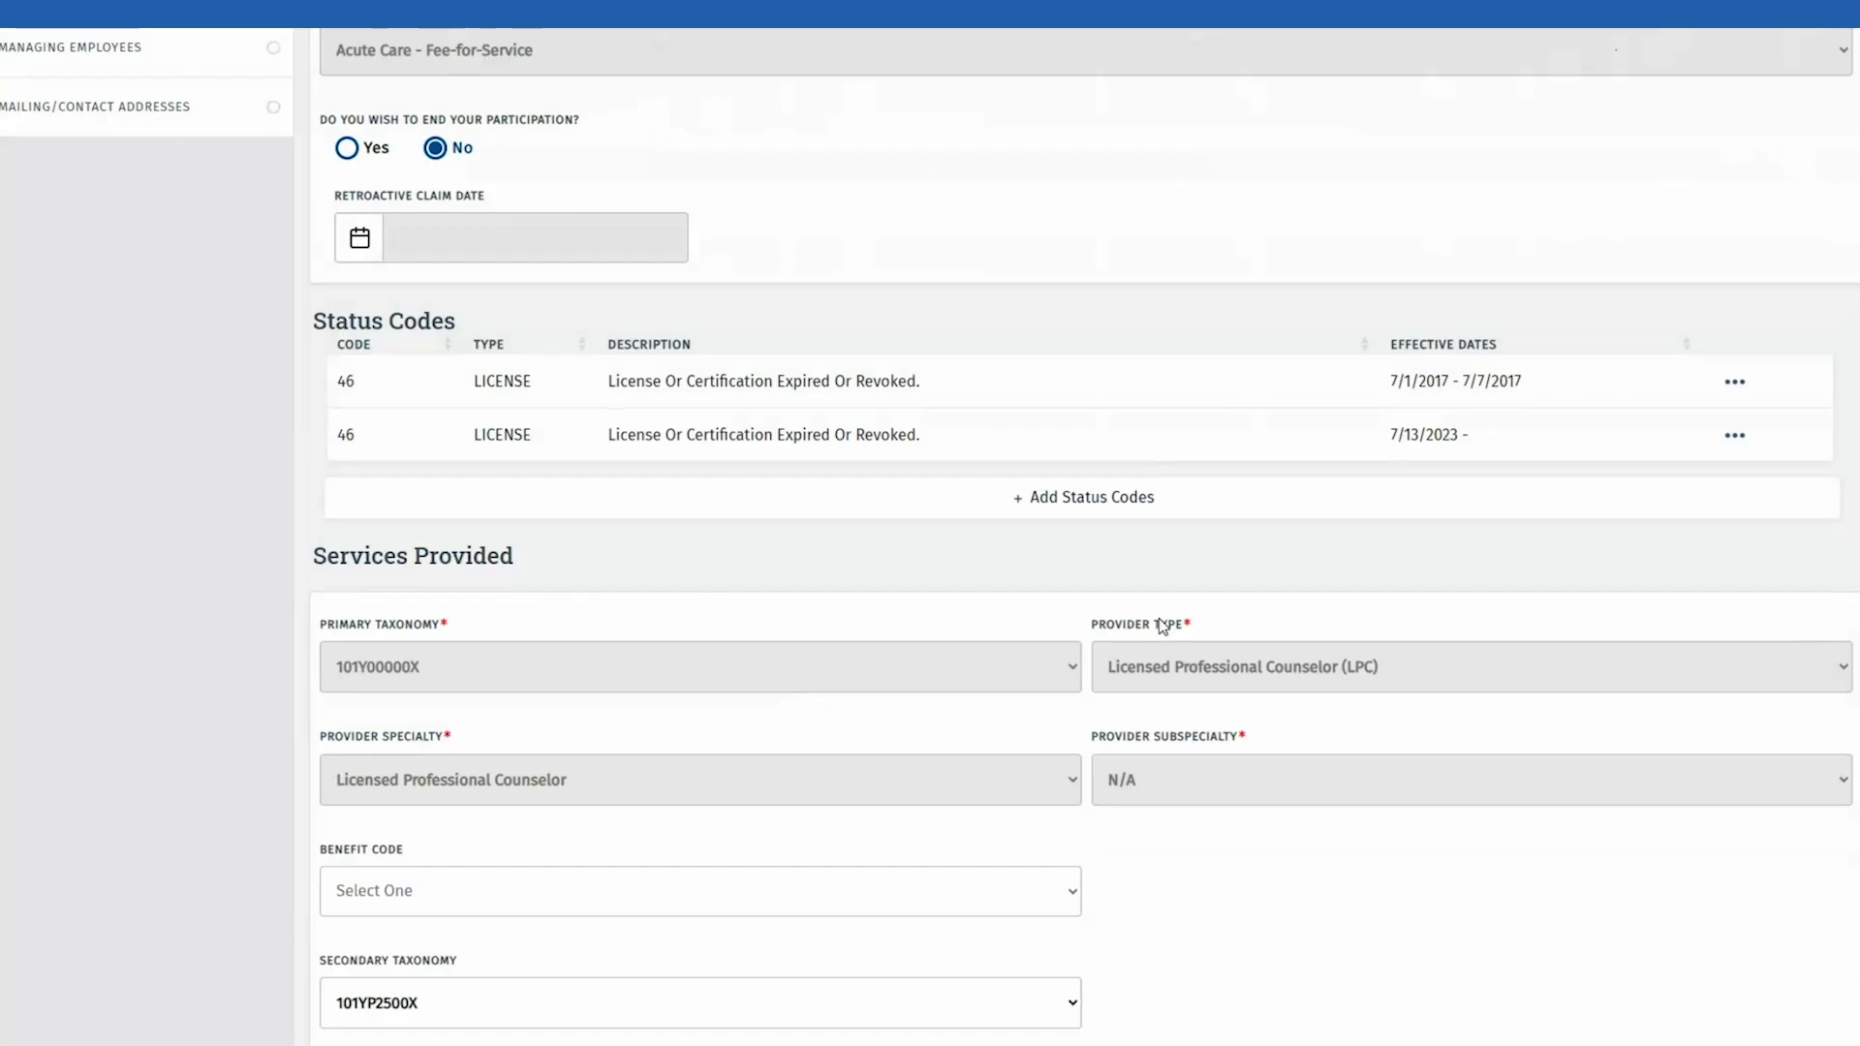
{"action": "scroll", "coordinate": [227, 605], "scroll_direction": "down", "scroll_amount": 2}
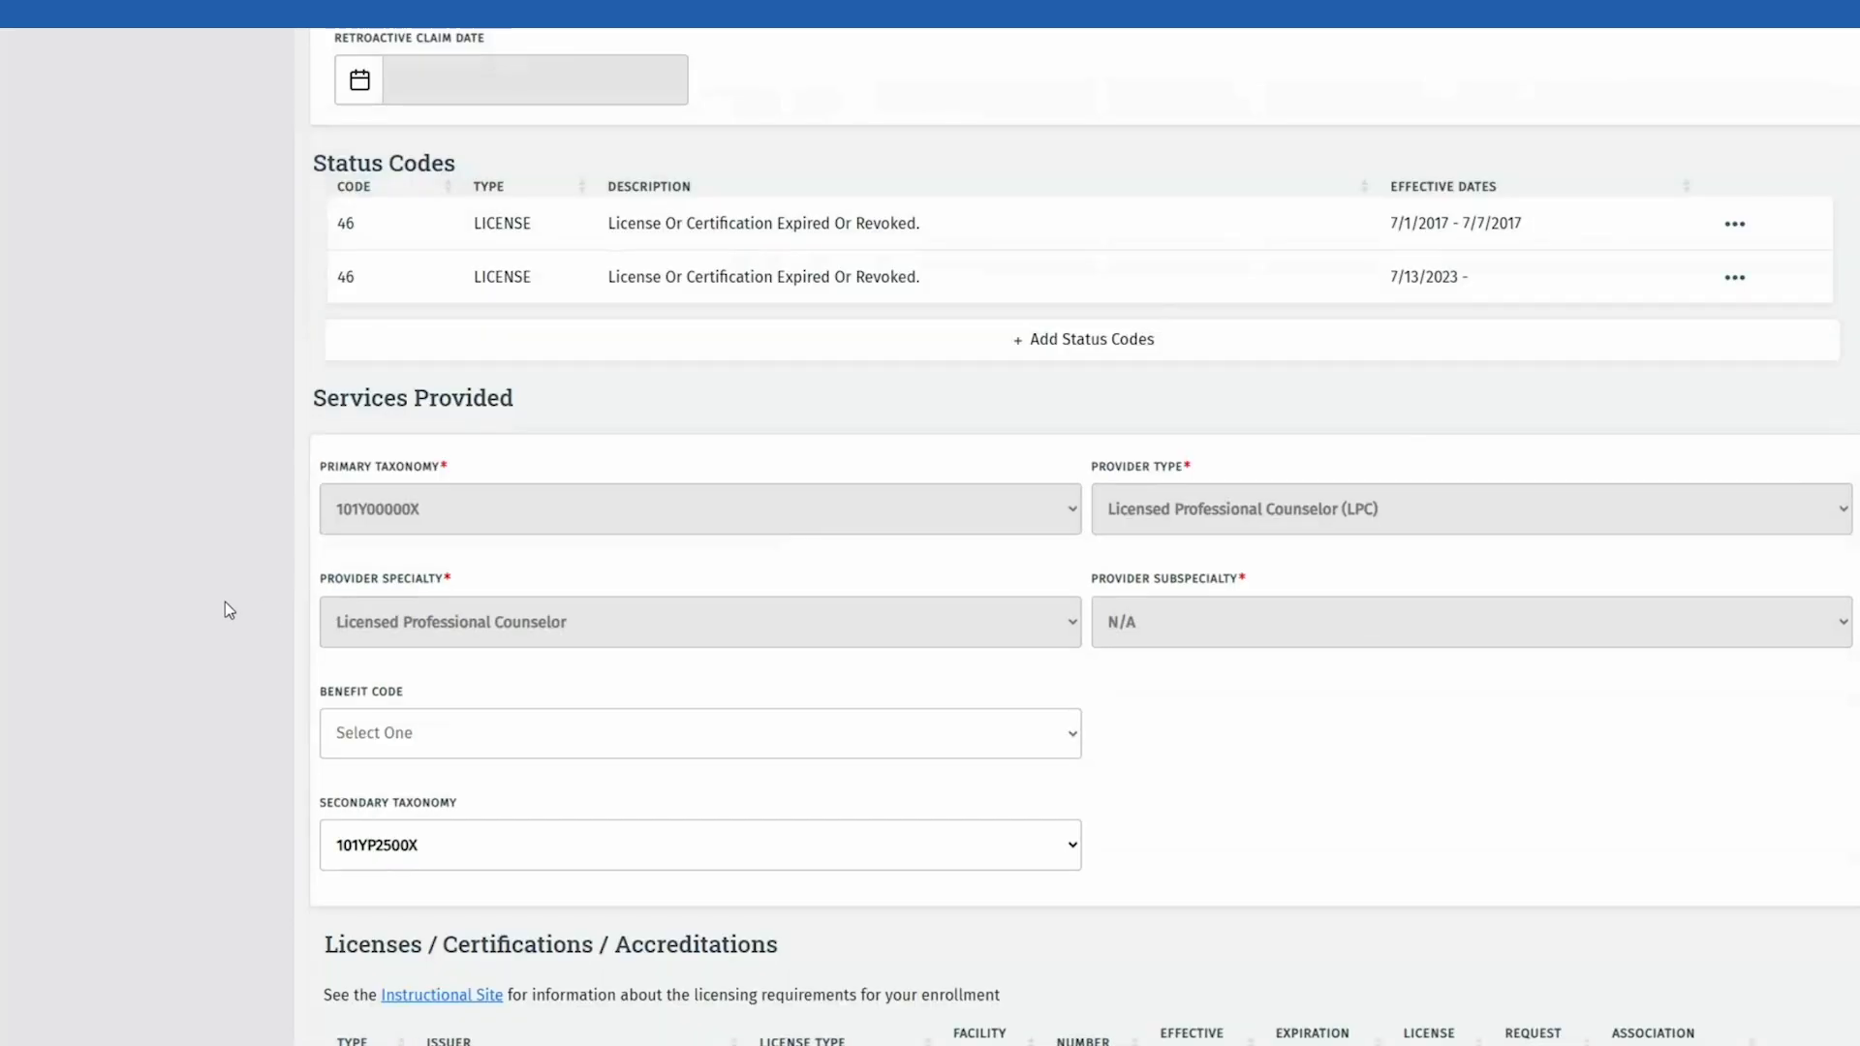
{"action": "scroll", "coordinate": [225, 603], "scroll_direction": "down", "scroll_amount": 4}
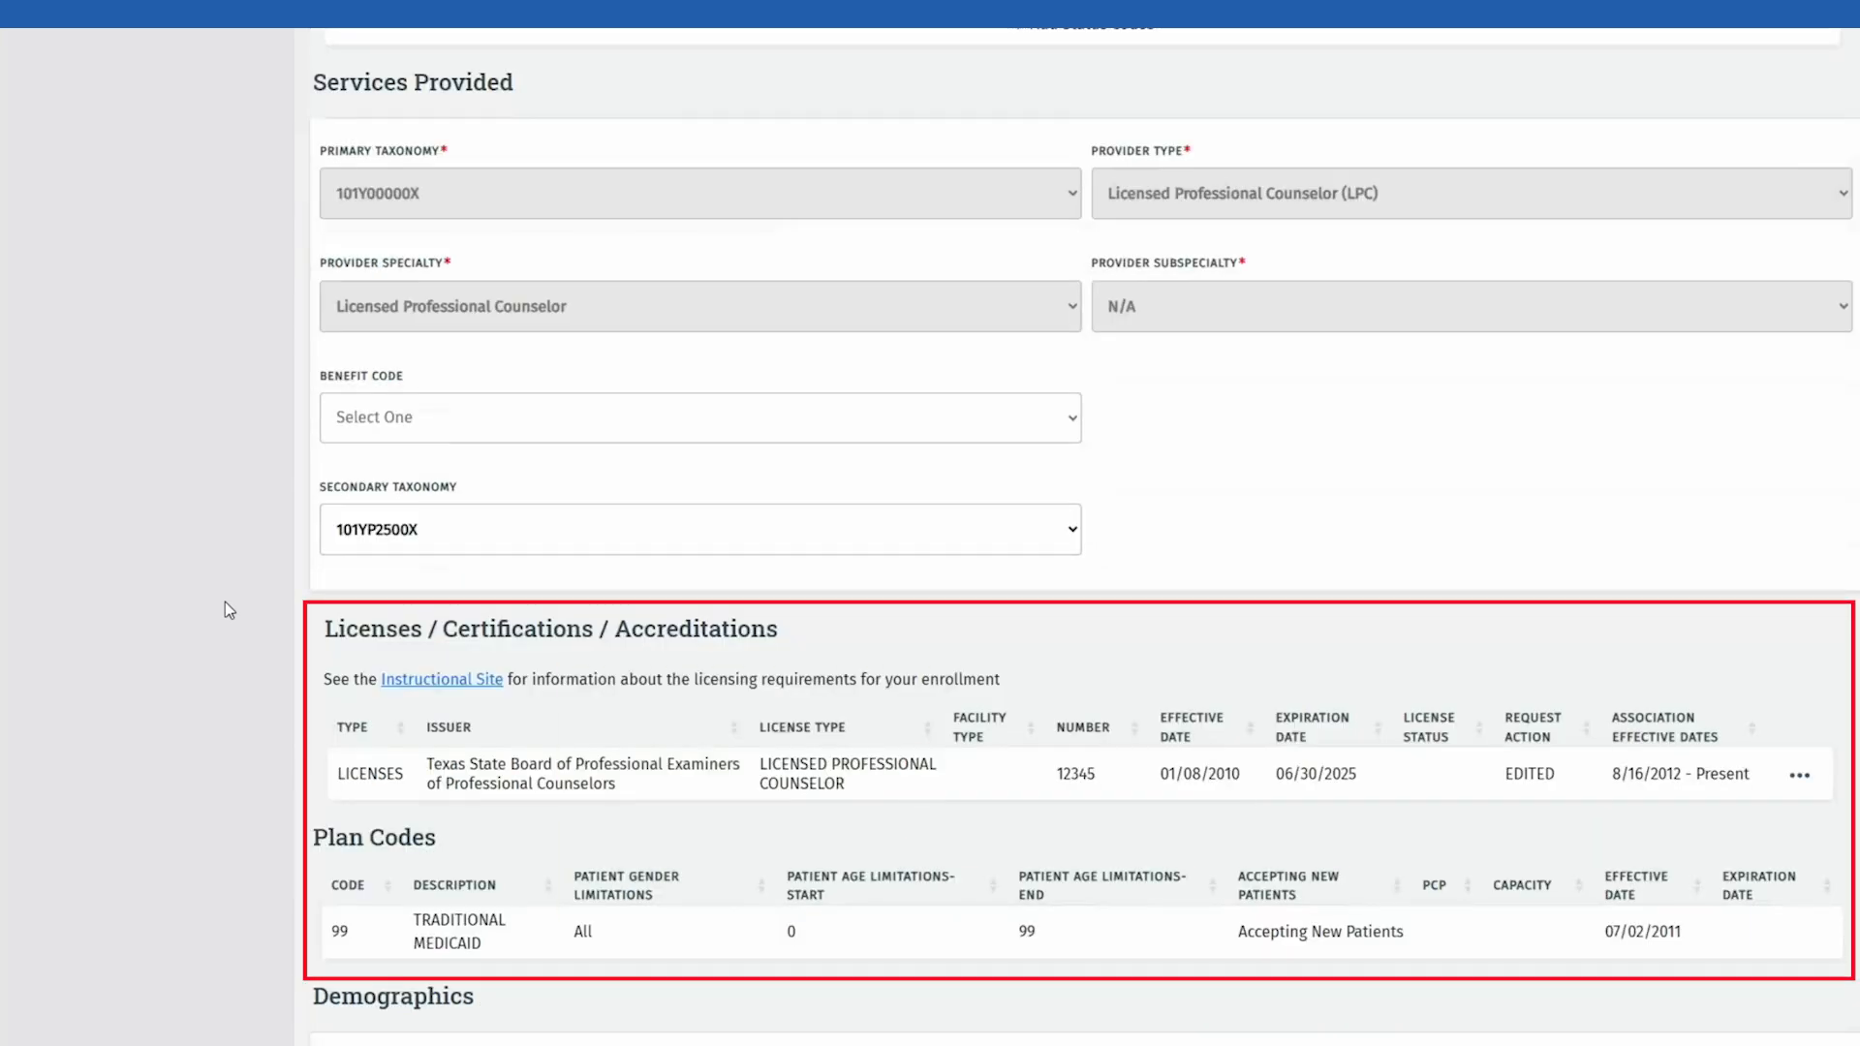
{"action": "scroll", "coordinate": [259, 757], "scroll_direction": "down", "scroll_amount": 4}
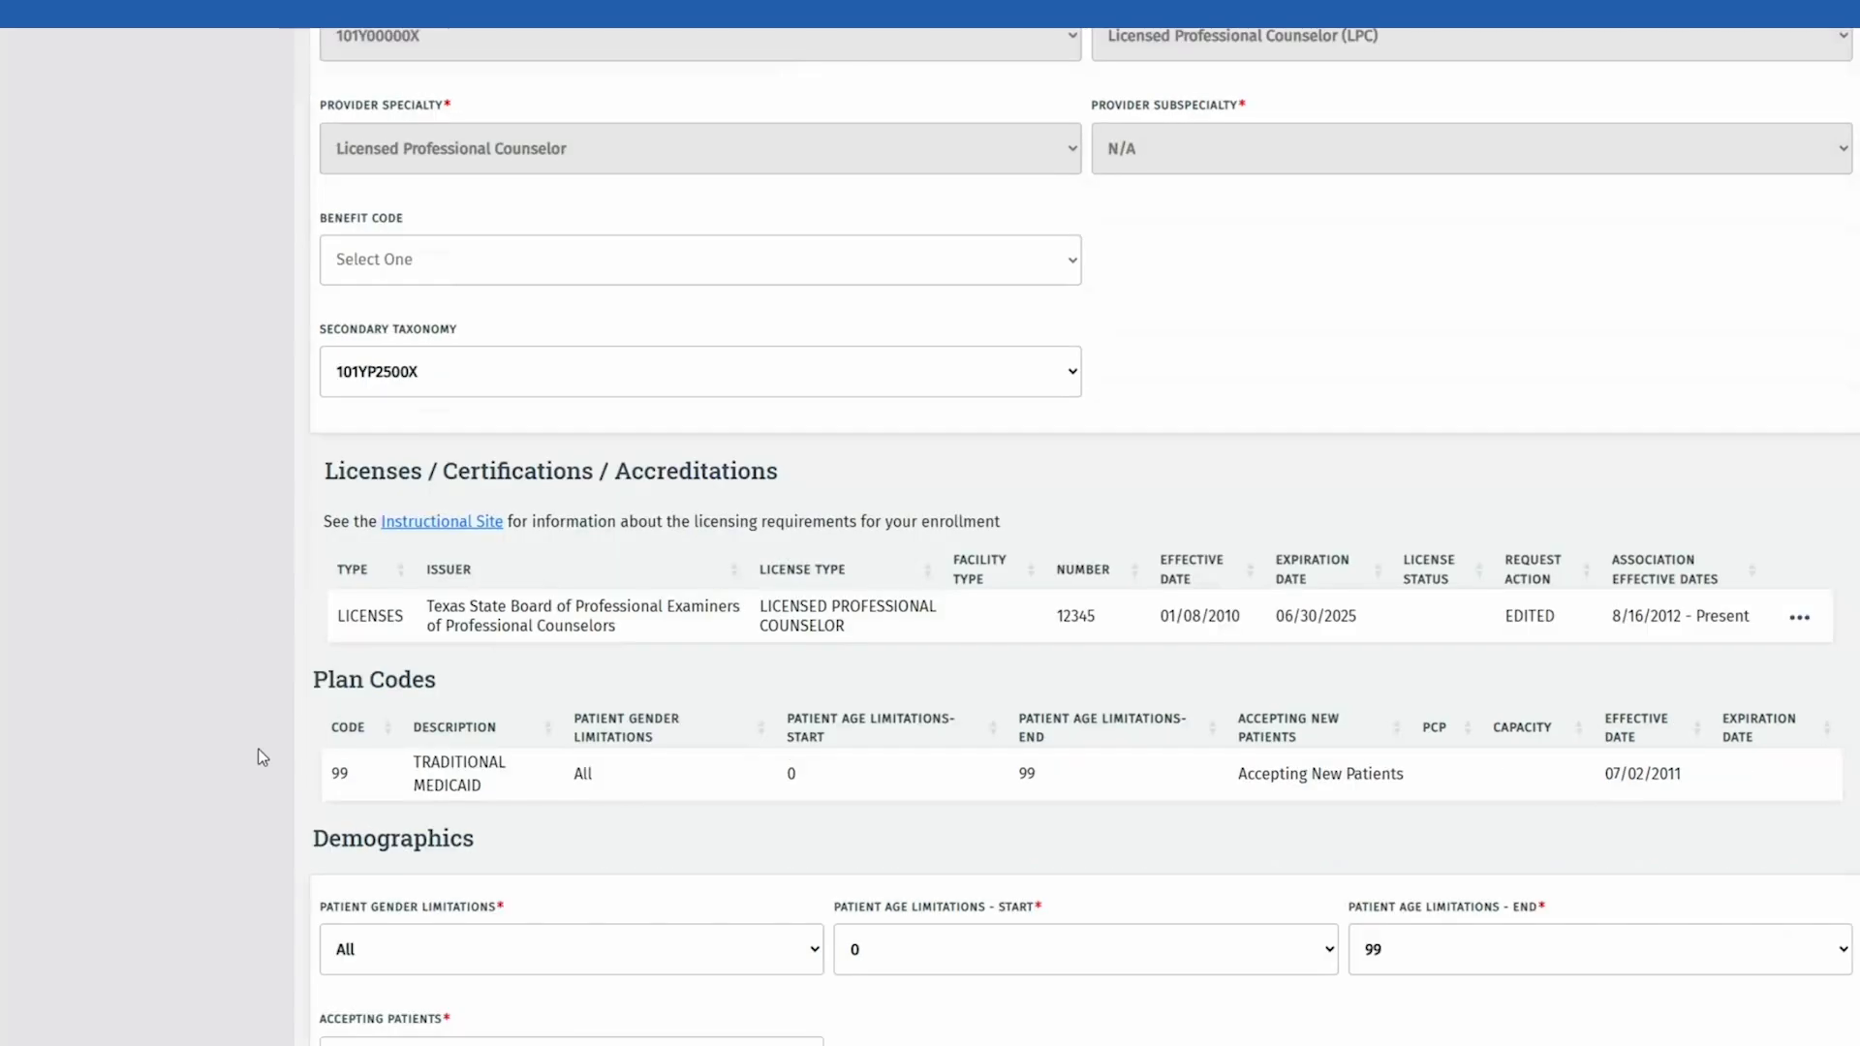
{"action": "scroll", "coordinate": [262, 756], "scroll_direction": "down", "scroll_amount": 4}
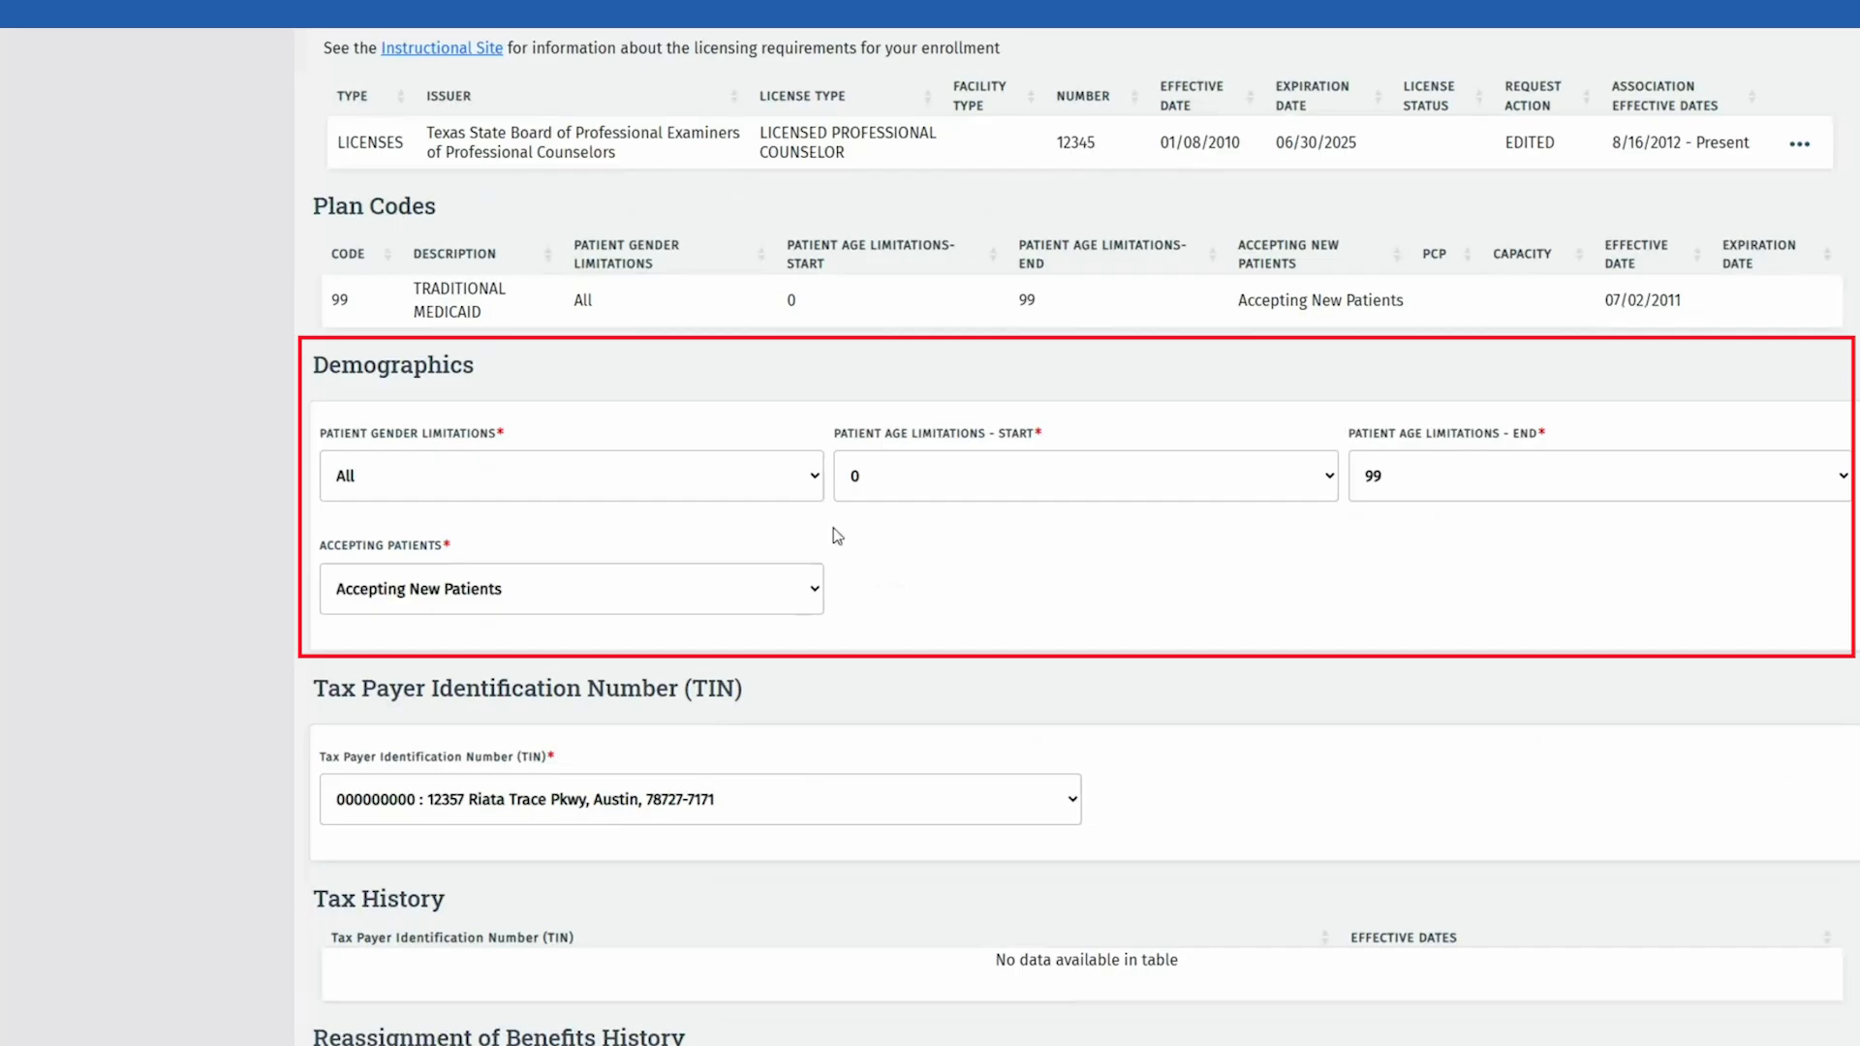
{"action": "left_click", "coordinate": [814, 495]}
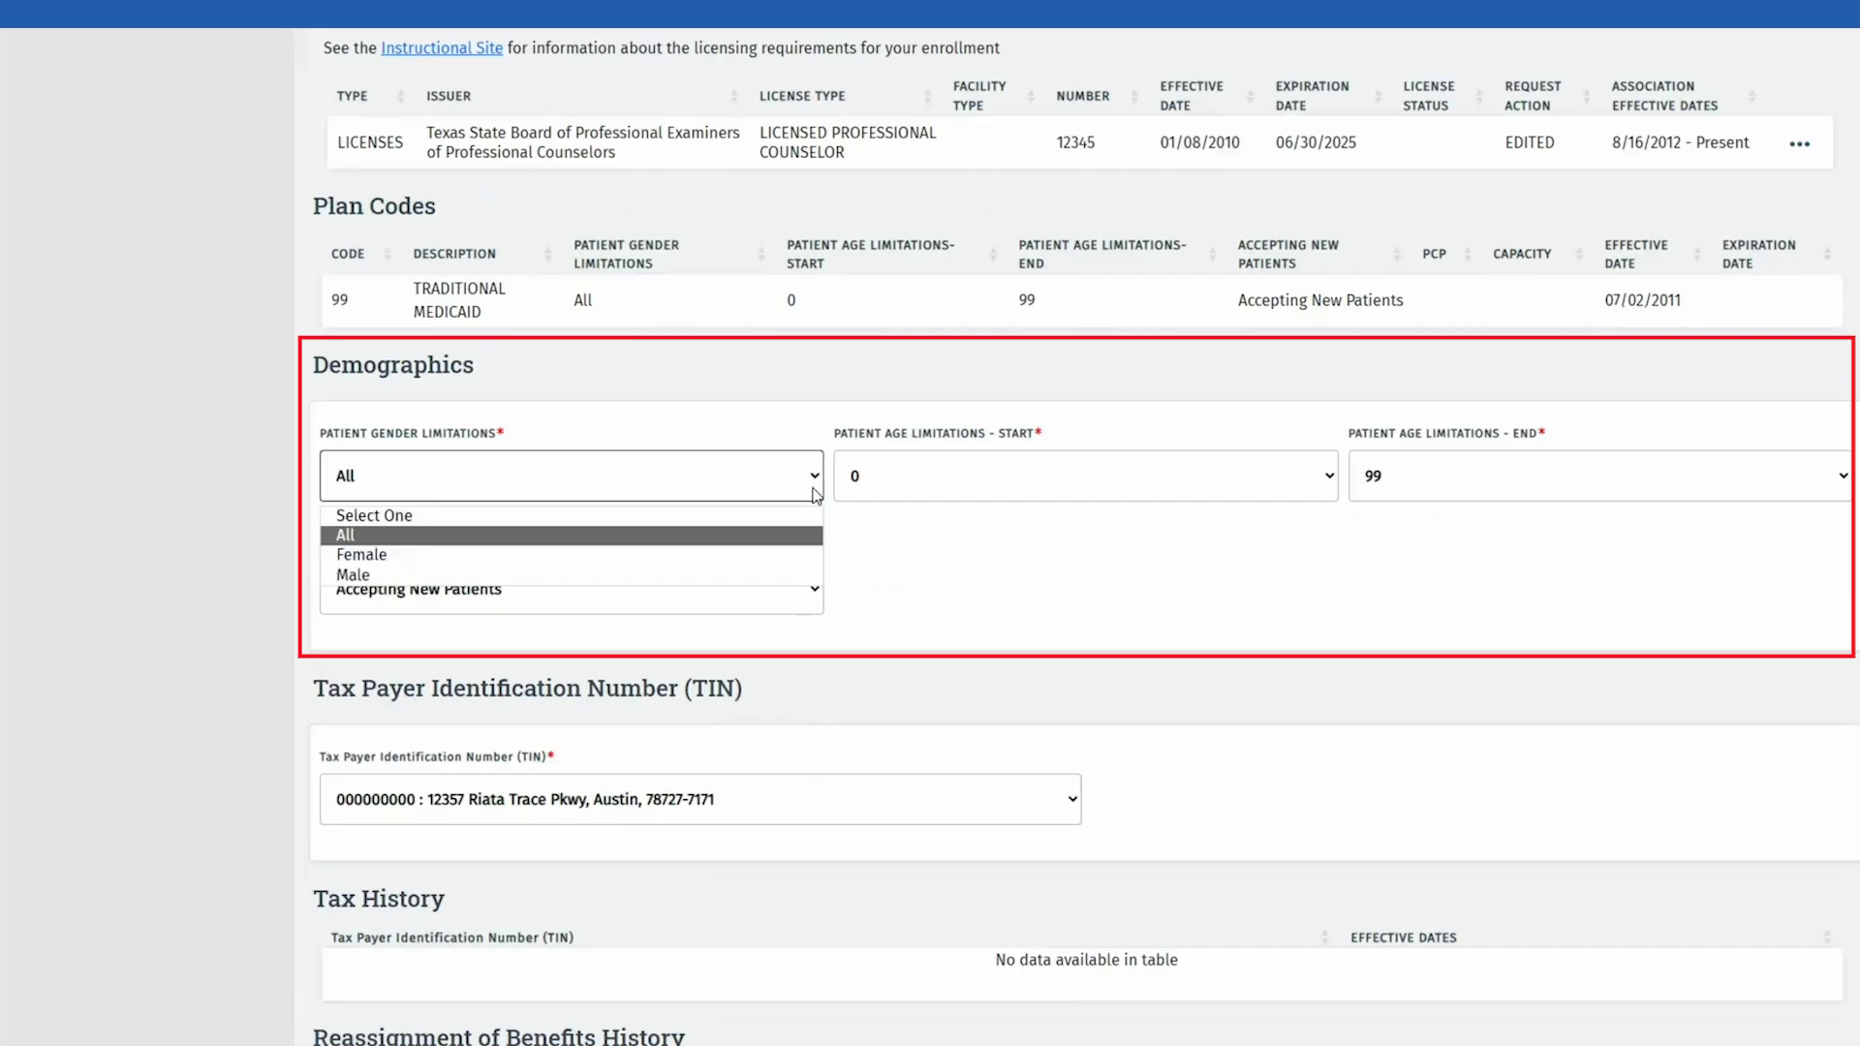
{"action": "left_click", "coordinate": [815, 495]}
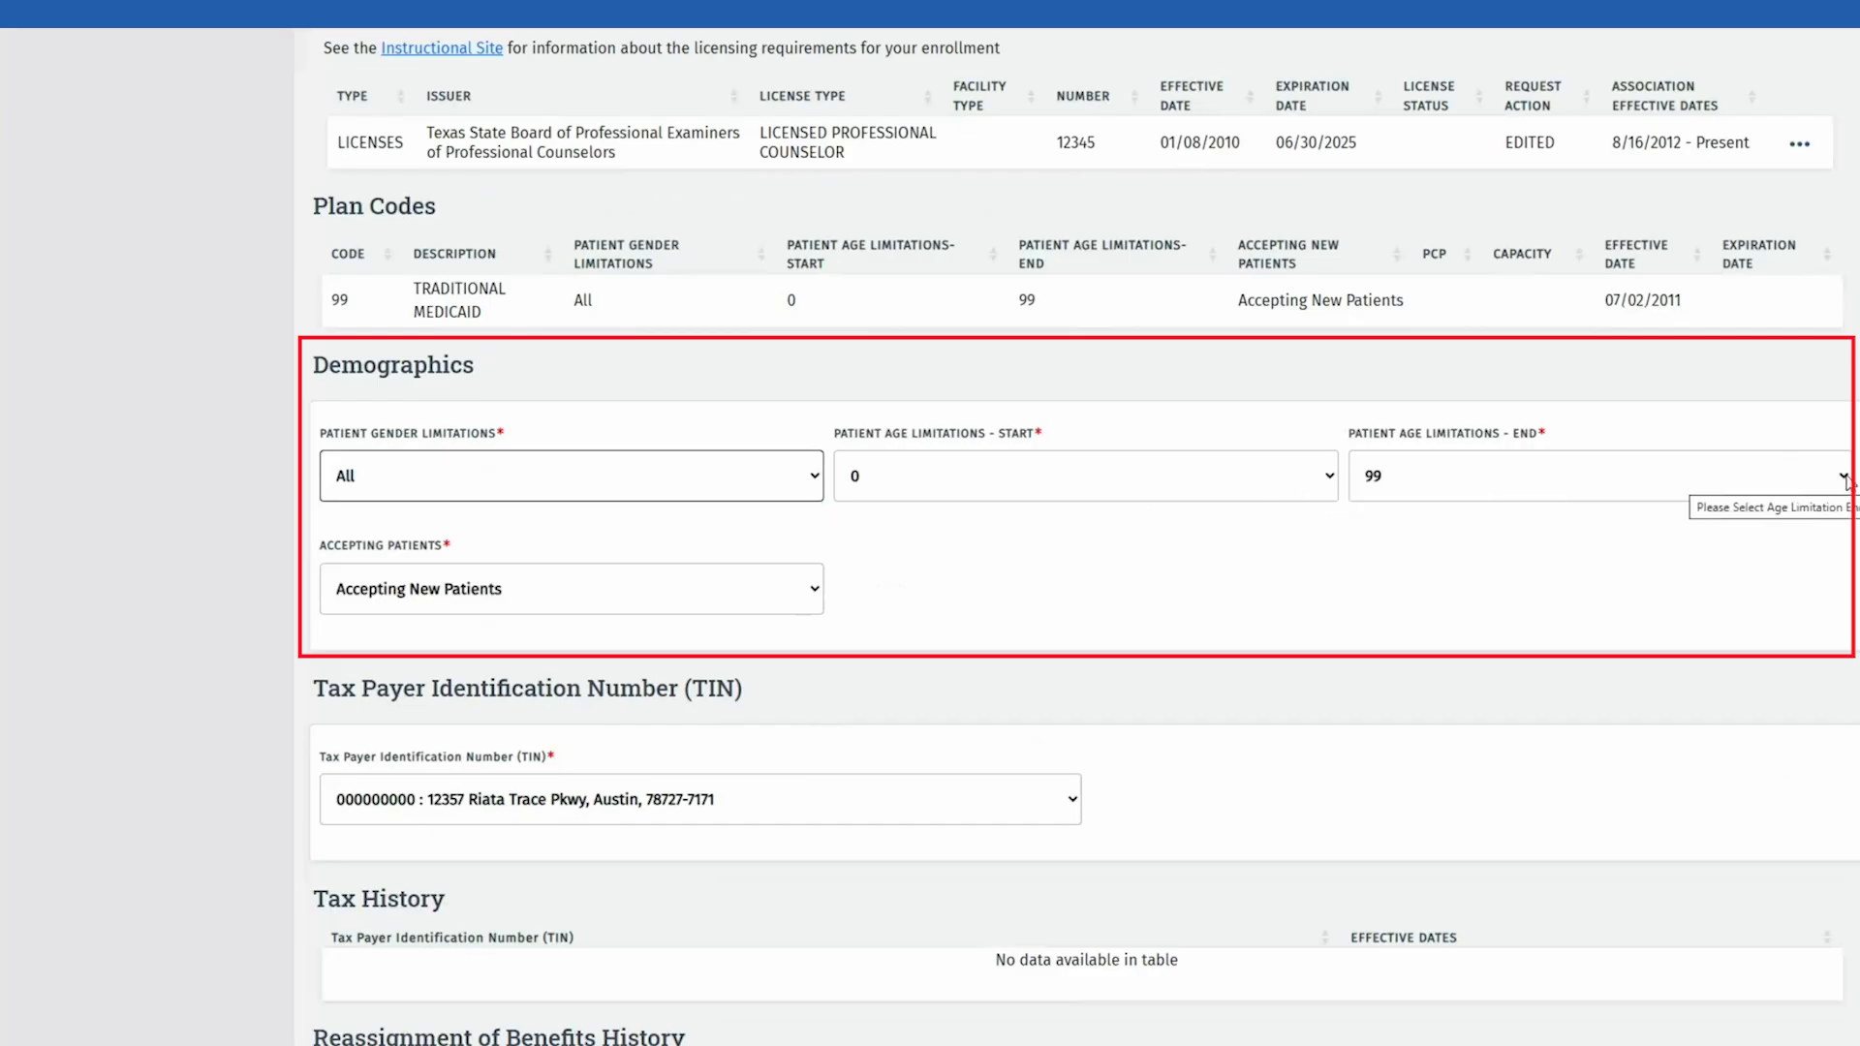
{"action": "left_click", "coordinate": [1124, 562]}
{"action": "scroll", "coordinate": [1119, 557], "scroll_direction": "down", "scroll_amount": 3}
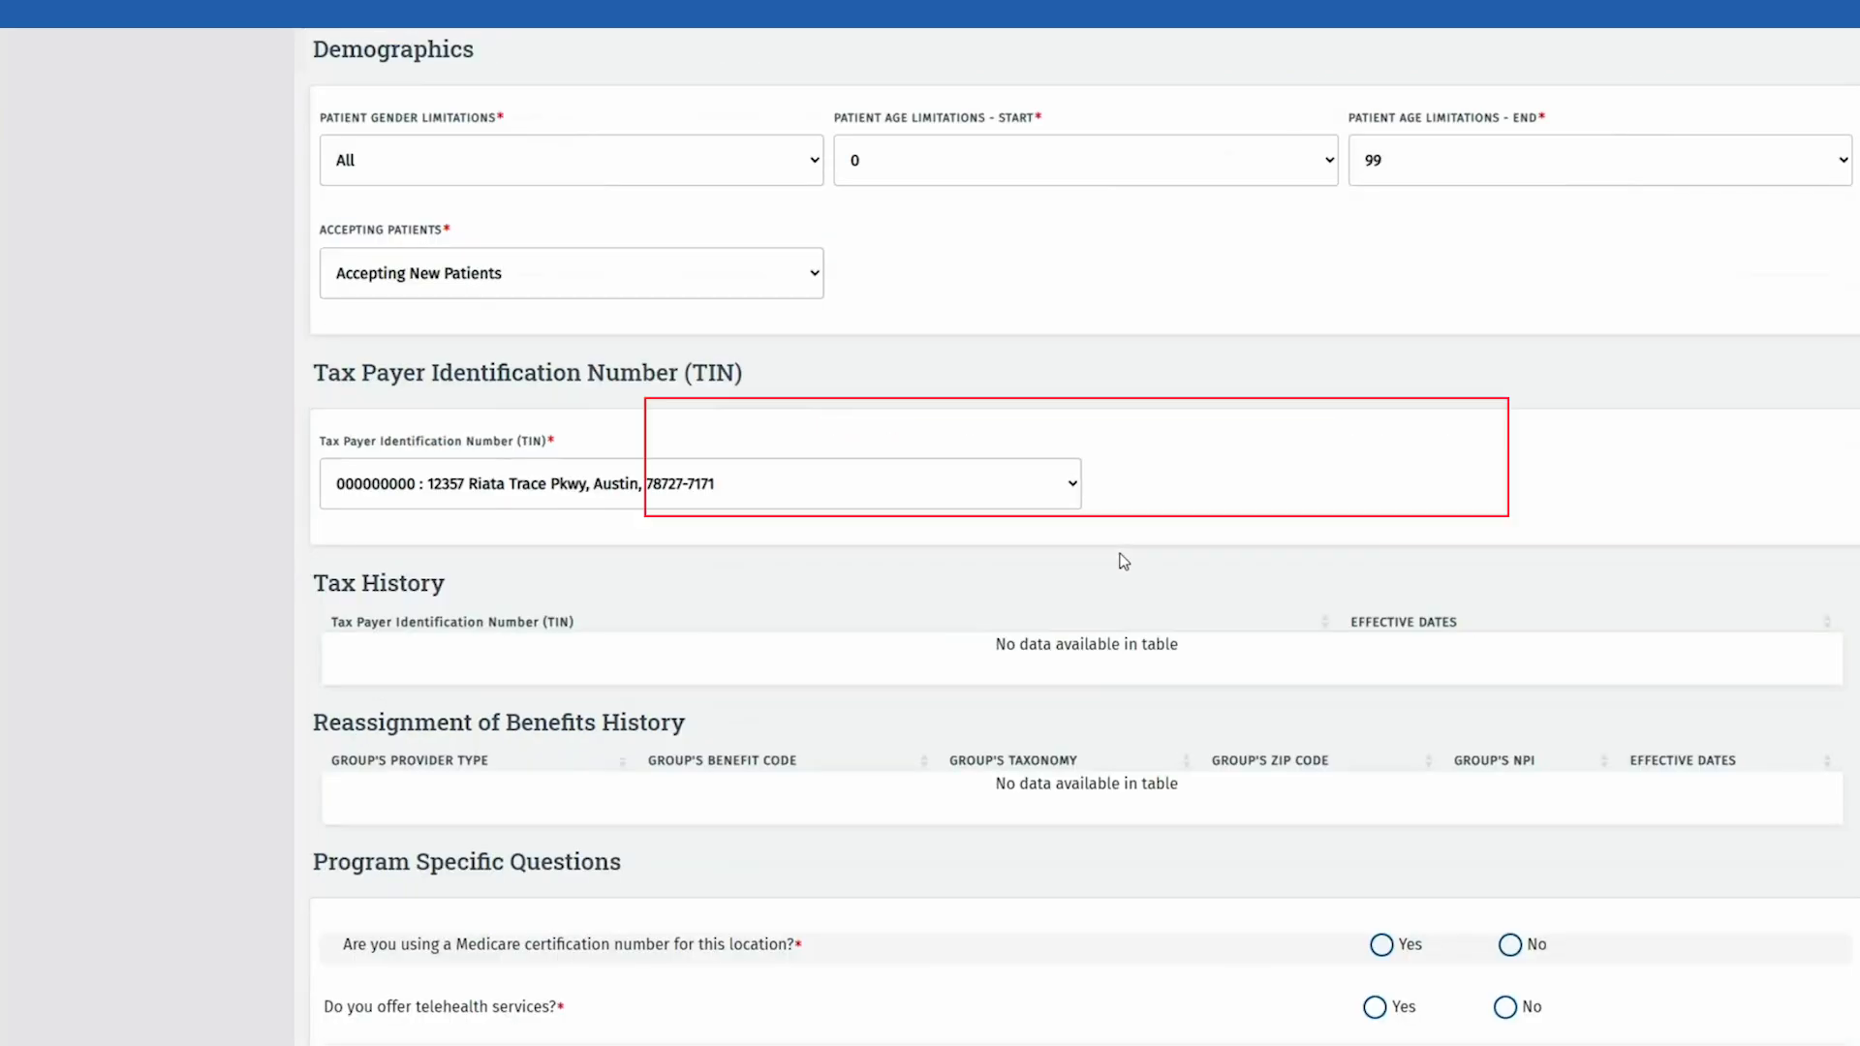
{"action": "left_click", "coordinate": [1077, 489]}
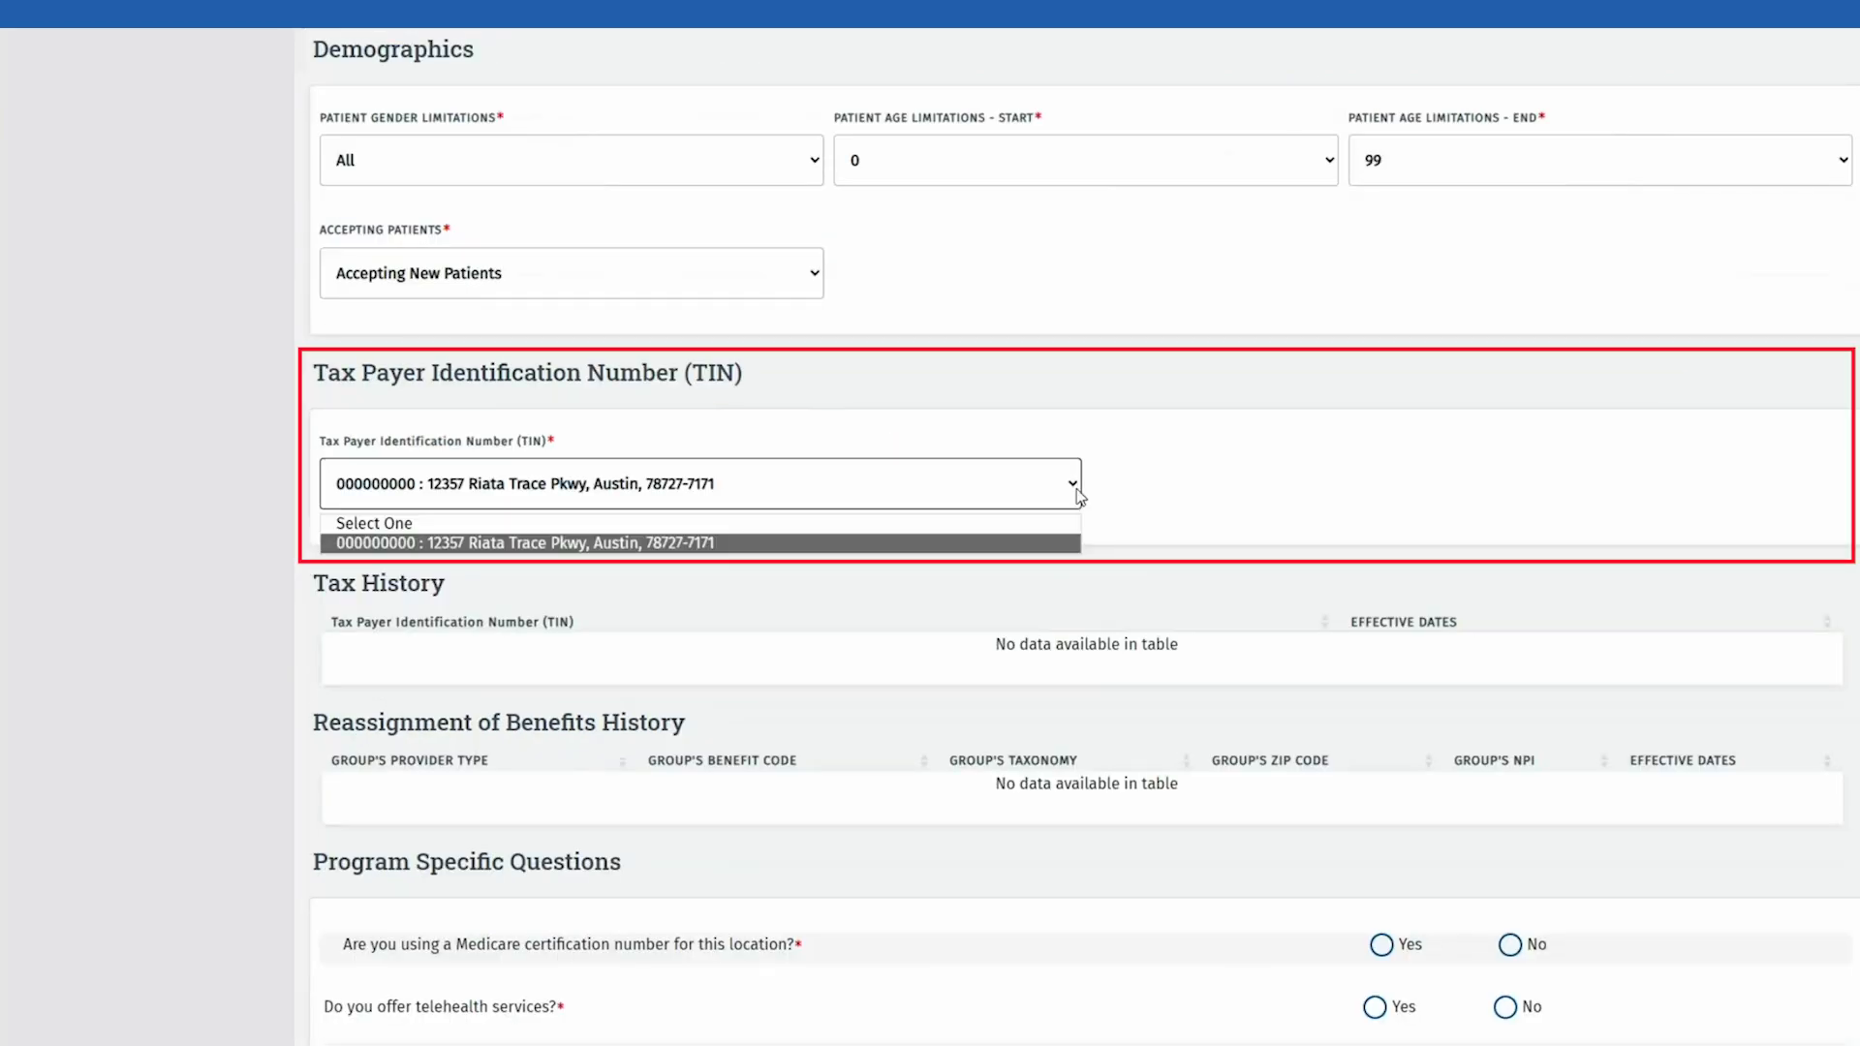
{"action": "left_click", "coordinate": [1080, 496]}
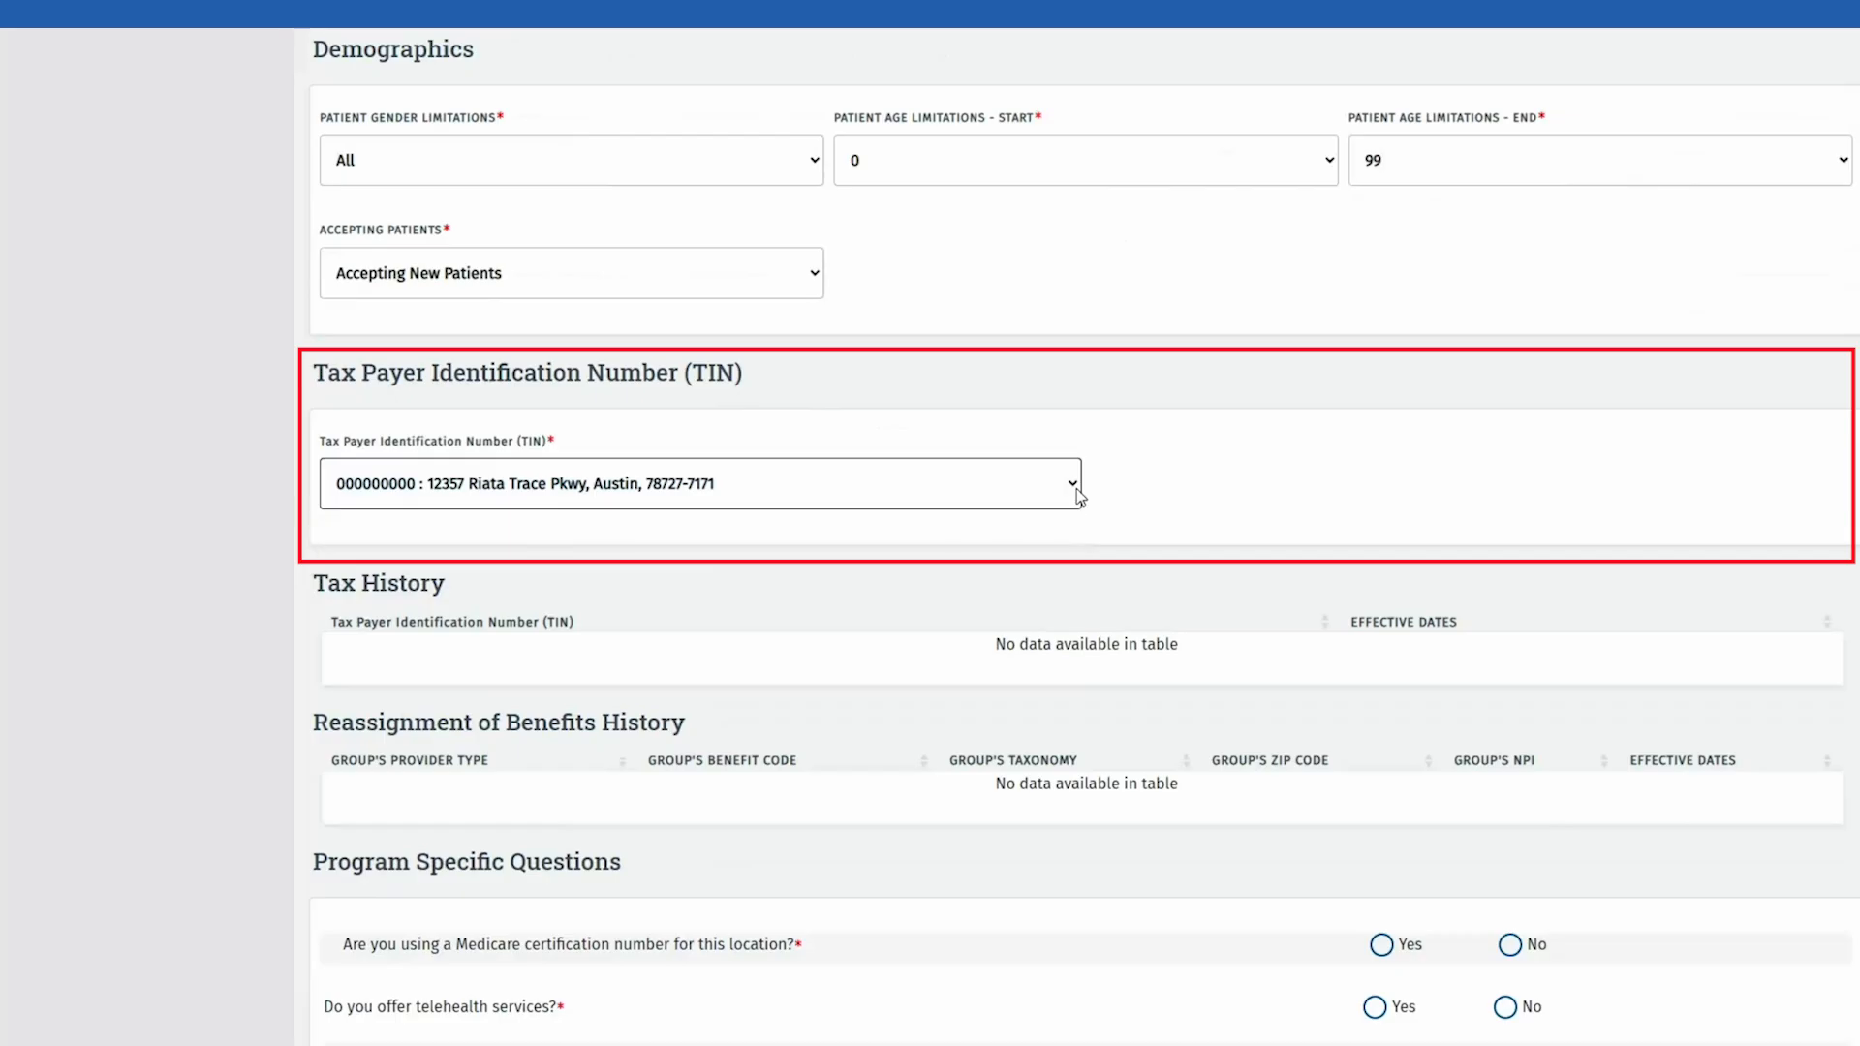
{"action": "scroll", "coordinate": [1391, 539], "scroll_direction": "down", "scroll_amount": 6}
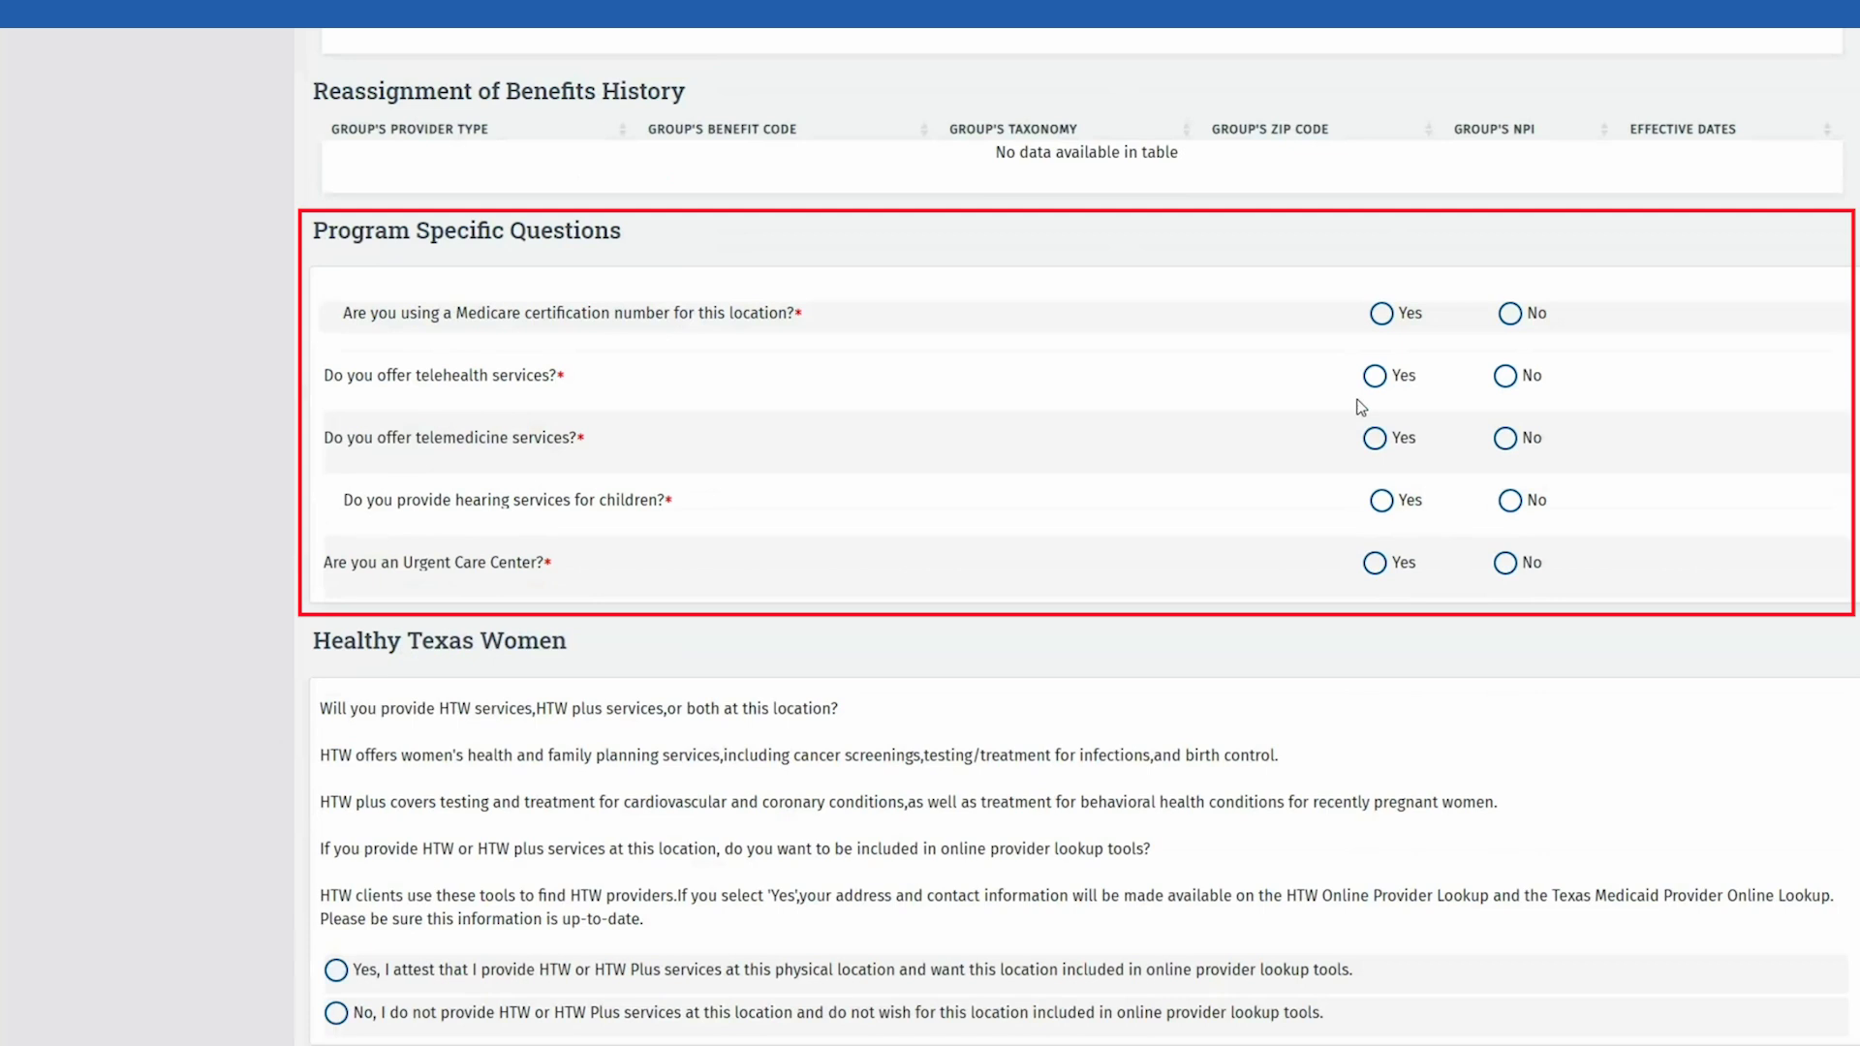
Step: Answer No to Medicare certification, tick both acknowledgements and enter 'REASON FOR WAIVER' as justification
{"action": "left_click", "coordinate": [1510, 314]}
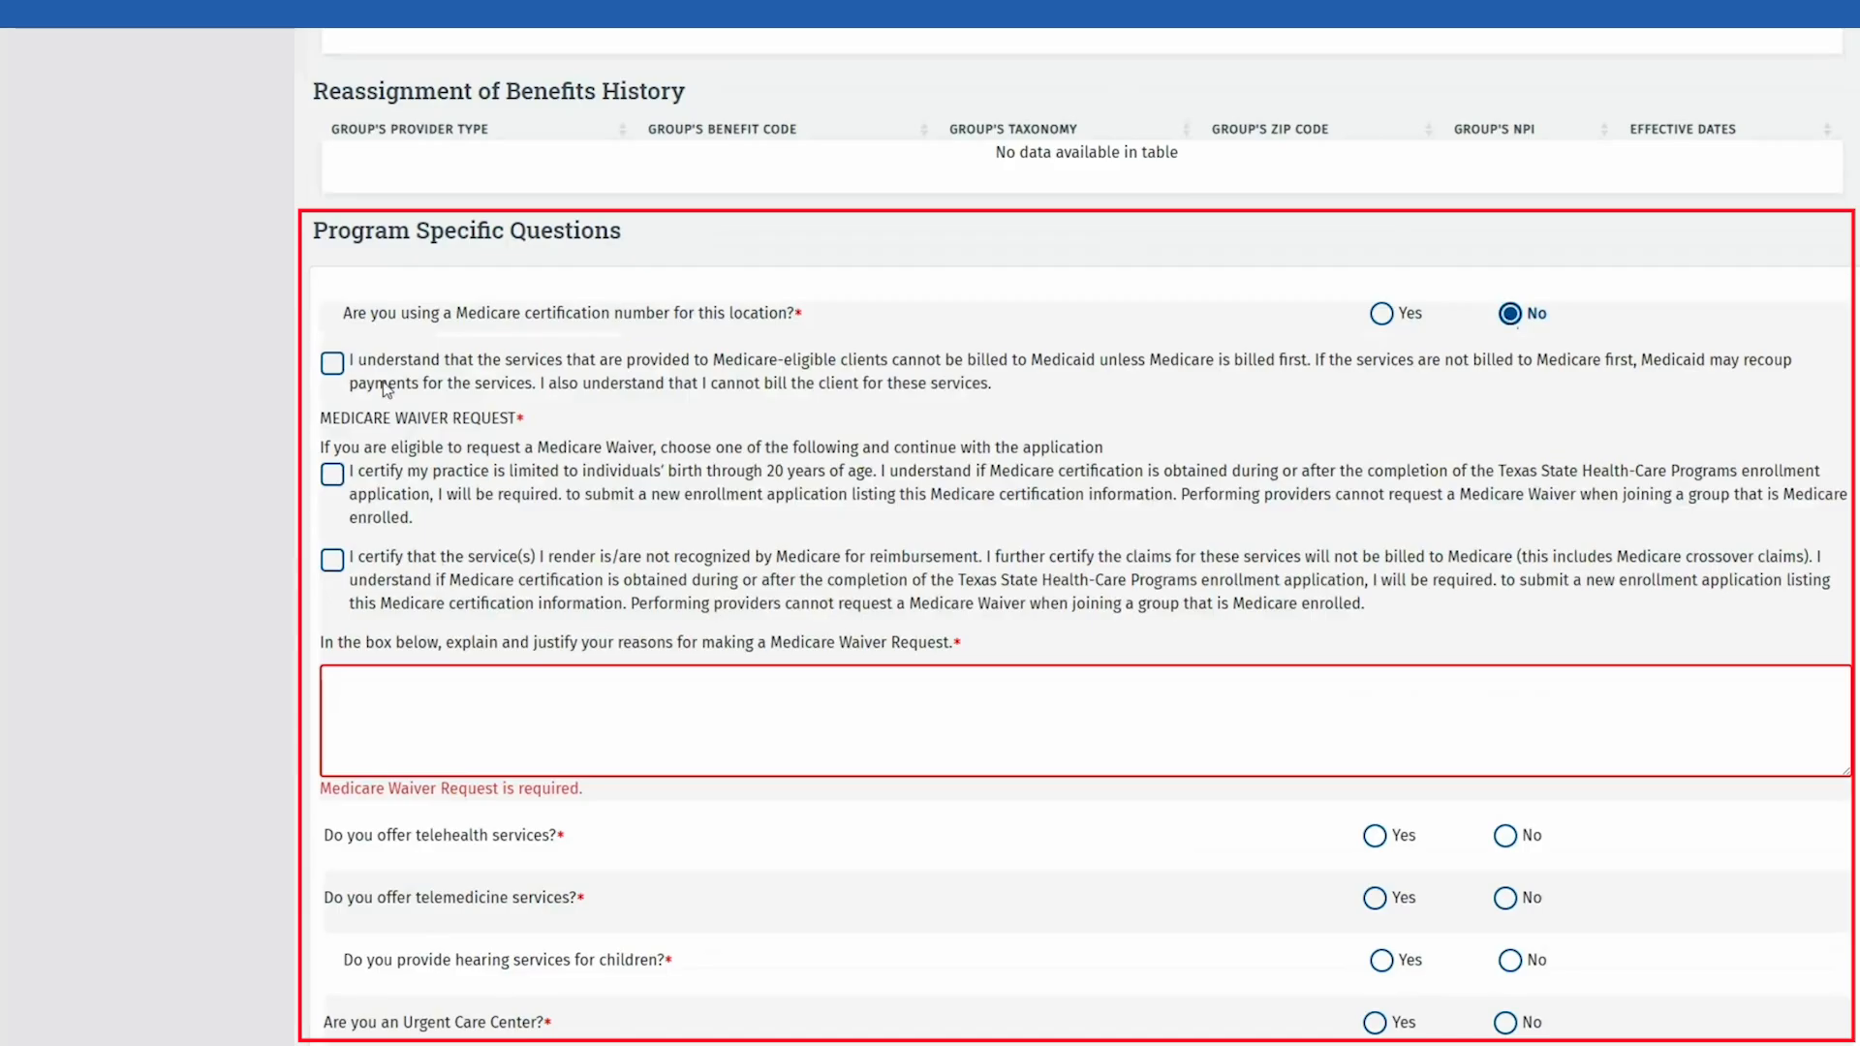
{"action": "left_click", "coordinate": [332, 365]}
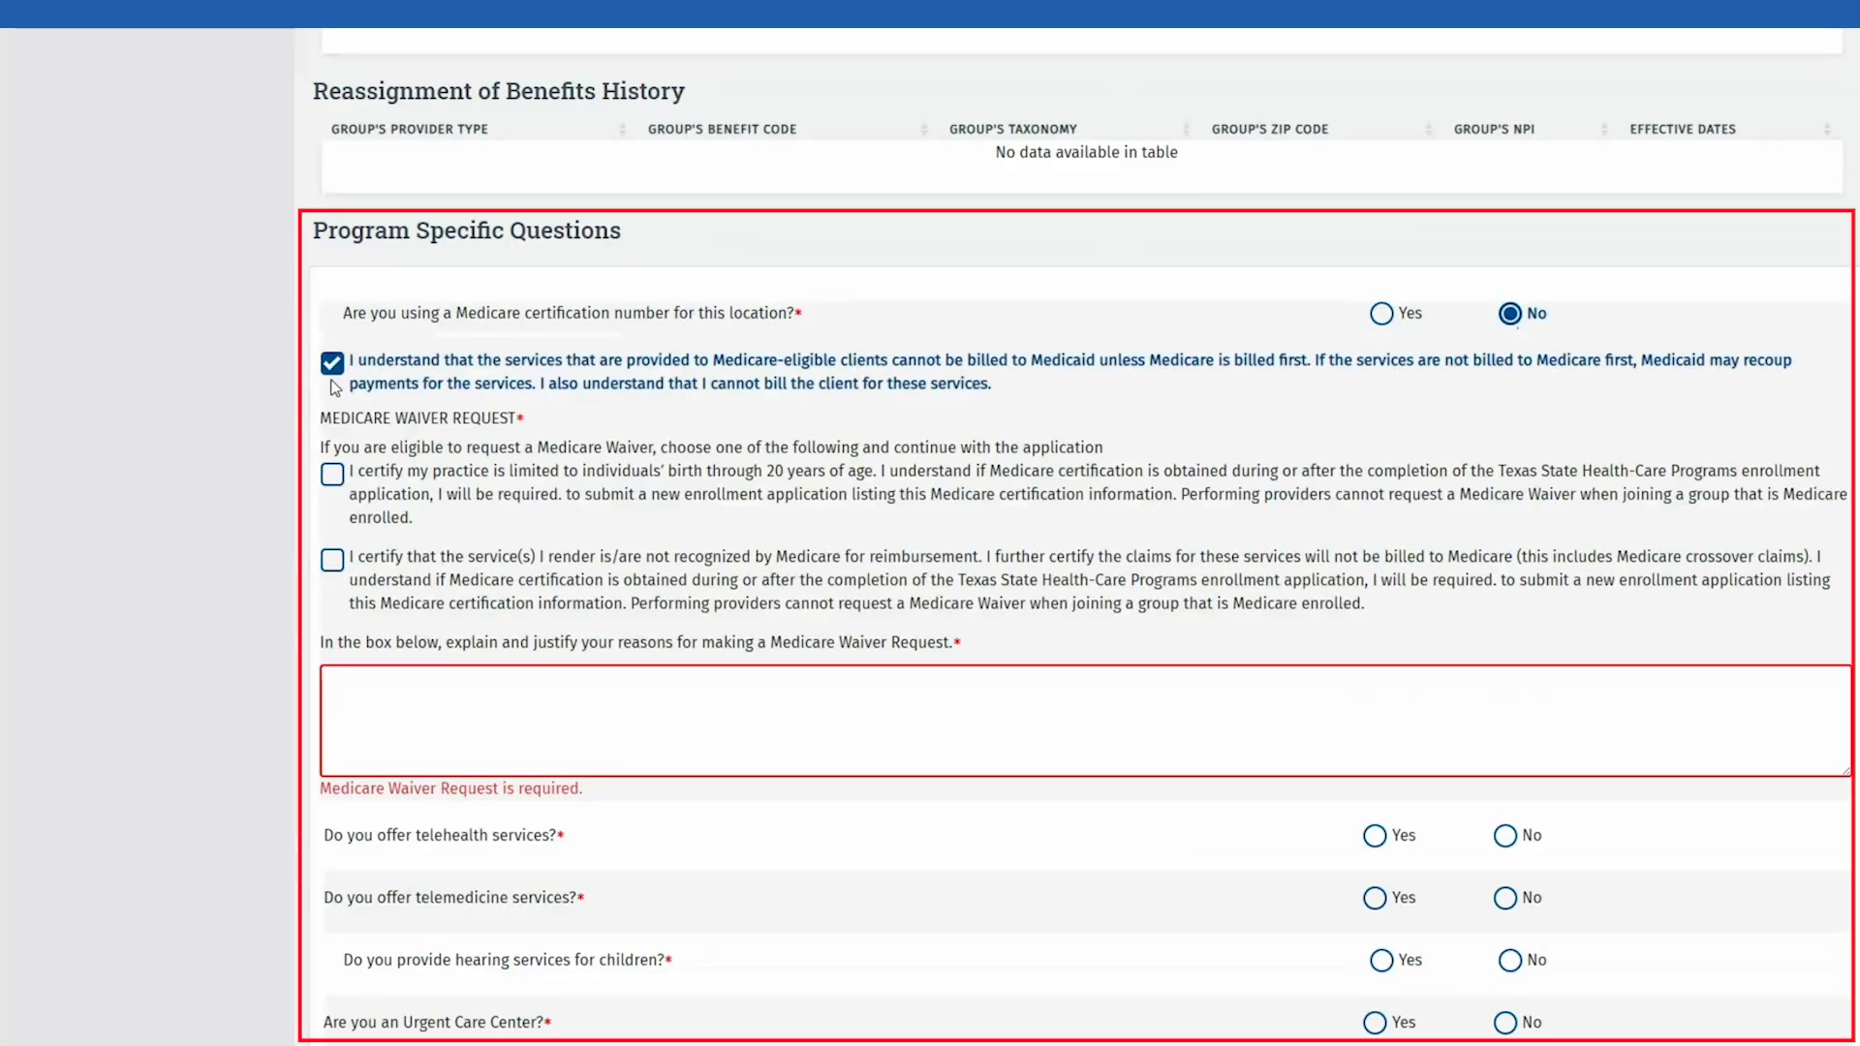
{"action": "left_click", "coordinate": [332, 474]}
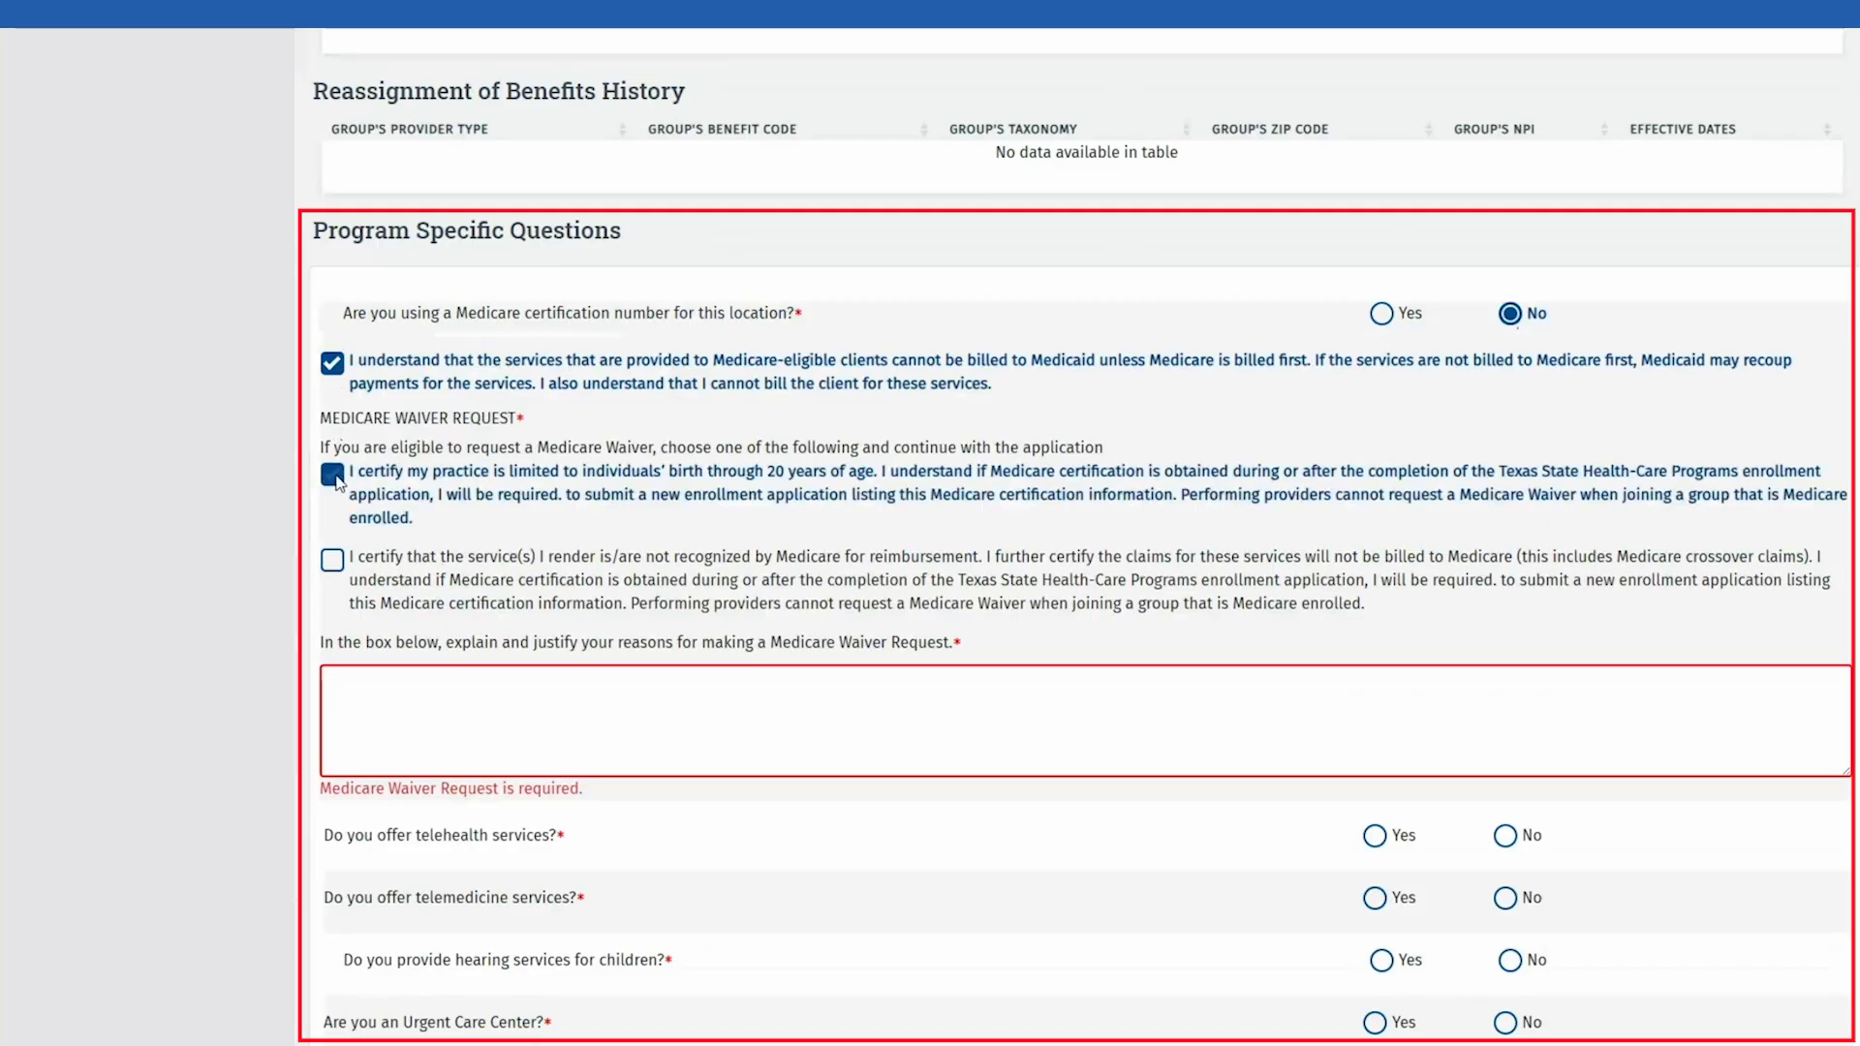
{"action": "left_click", "coordinate": [379, 674]}
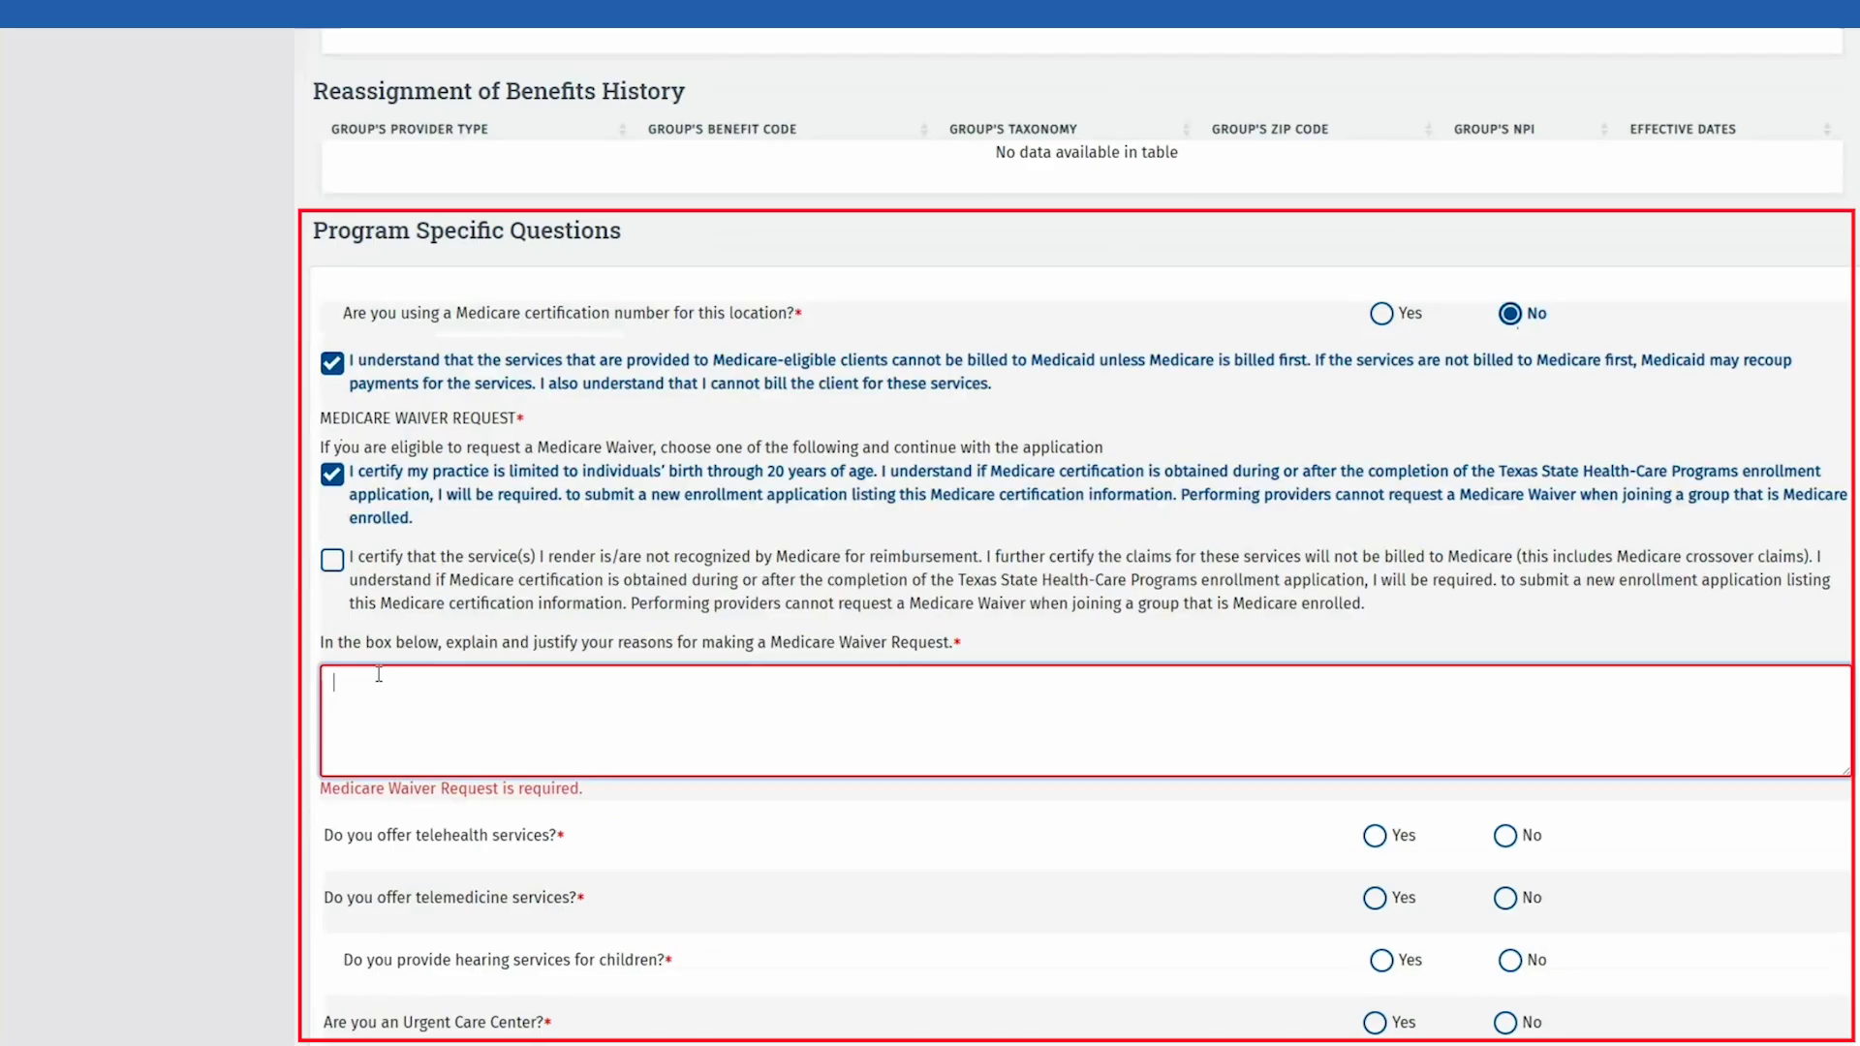
{"action": "left_click", "coordinate": [383, 661]}
{"action": "left_click", "coordinate": [379, 674]}
{"action": "type", "text": "RE"}
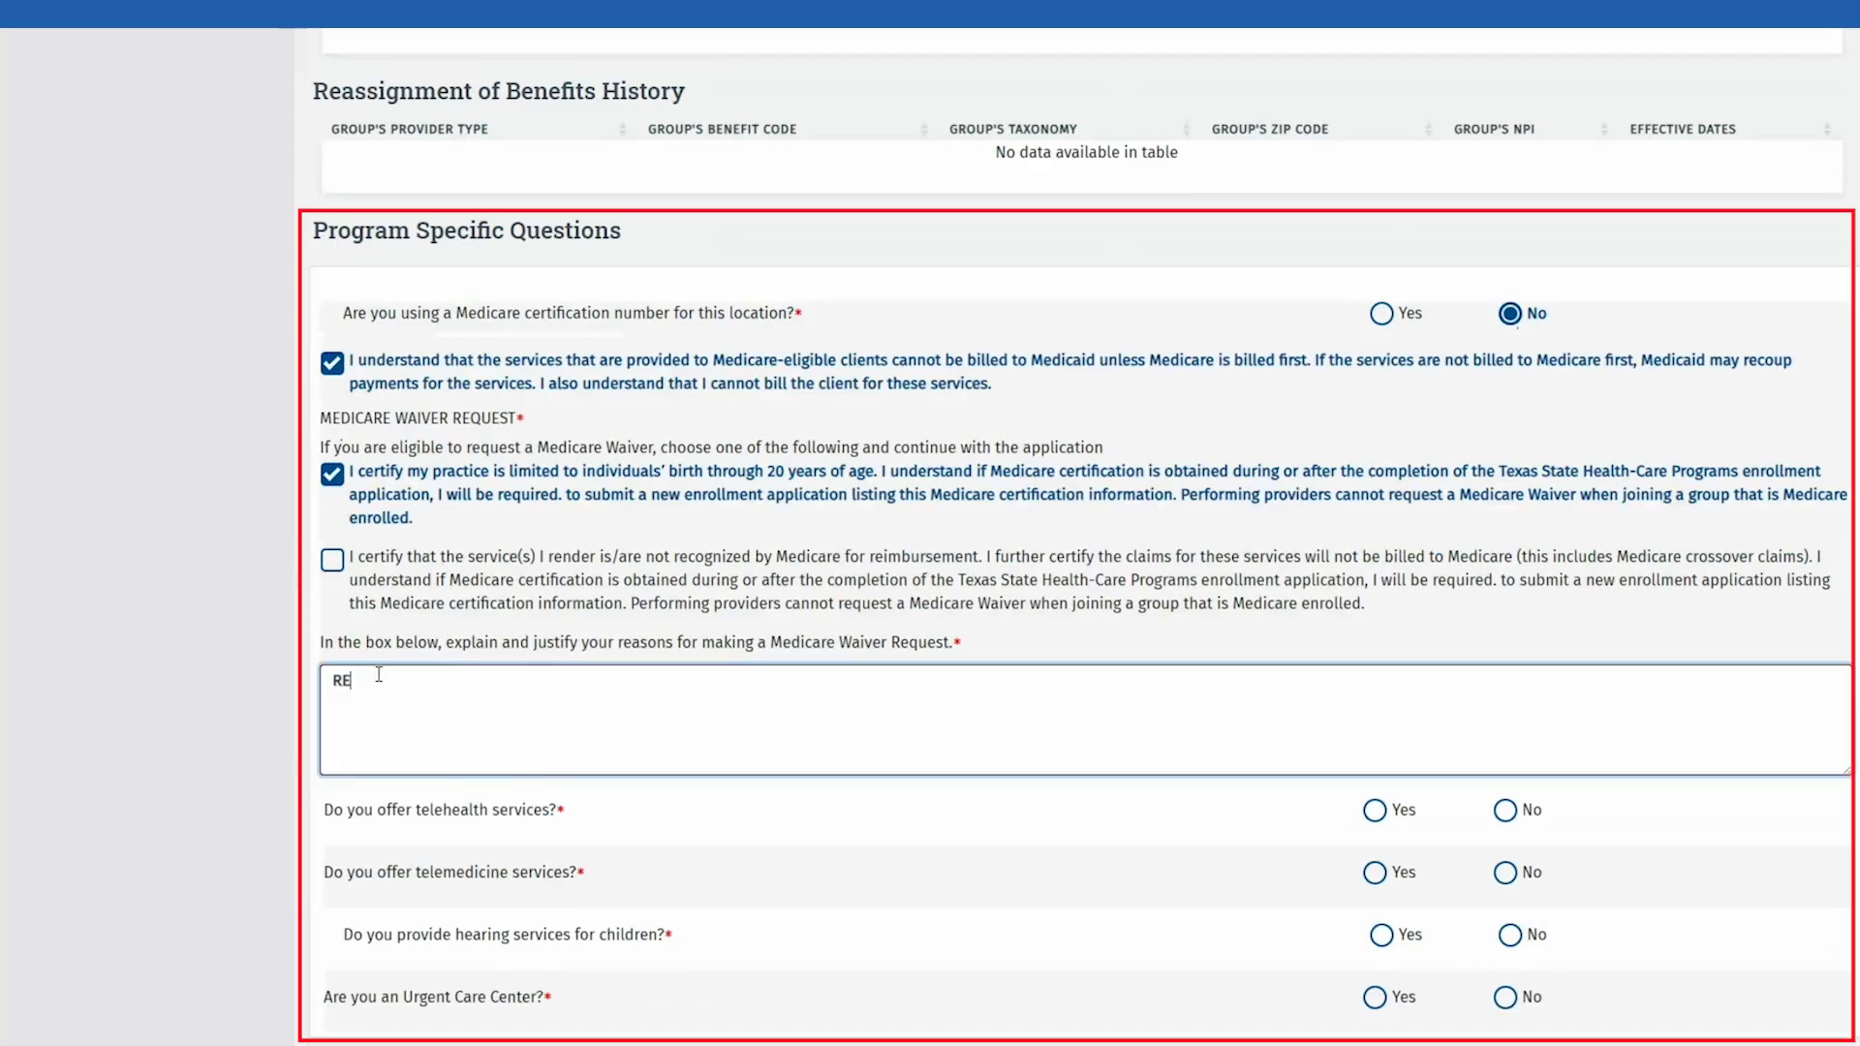
{"action": "type", "text": "ASON FOR WAIVER"}
Step: Switch Medicare certification to Yes with number AB123 effective 01/01/2010
{"action": "left_click", "coordinate": [1384, 313]}
{"action": "left_click", "coordinate": [535, 412]}
{"action": "type", "text": "AB123"}
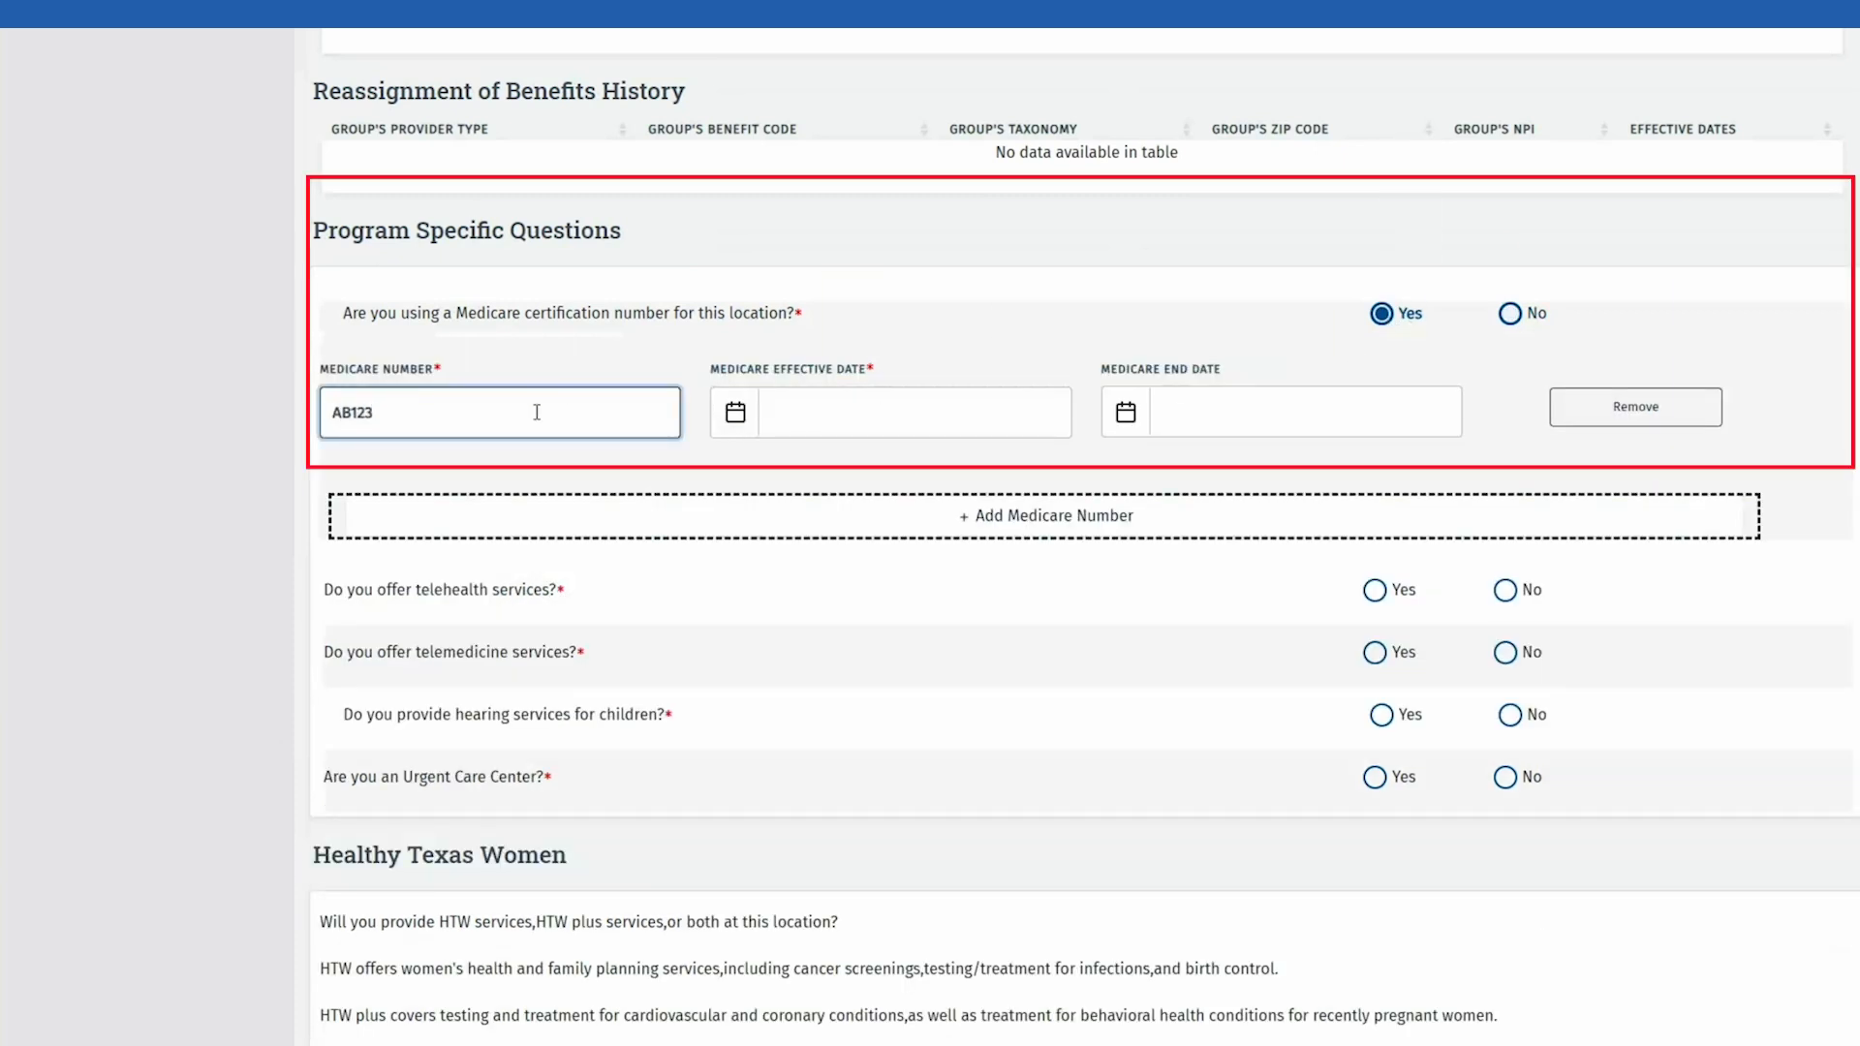
{"action": "key", "text": "Tab"}
{"action": "type", "text": "01/01/2010"}
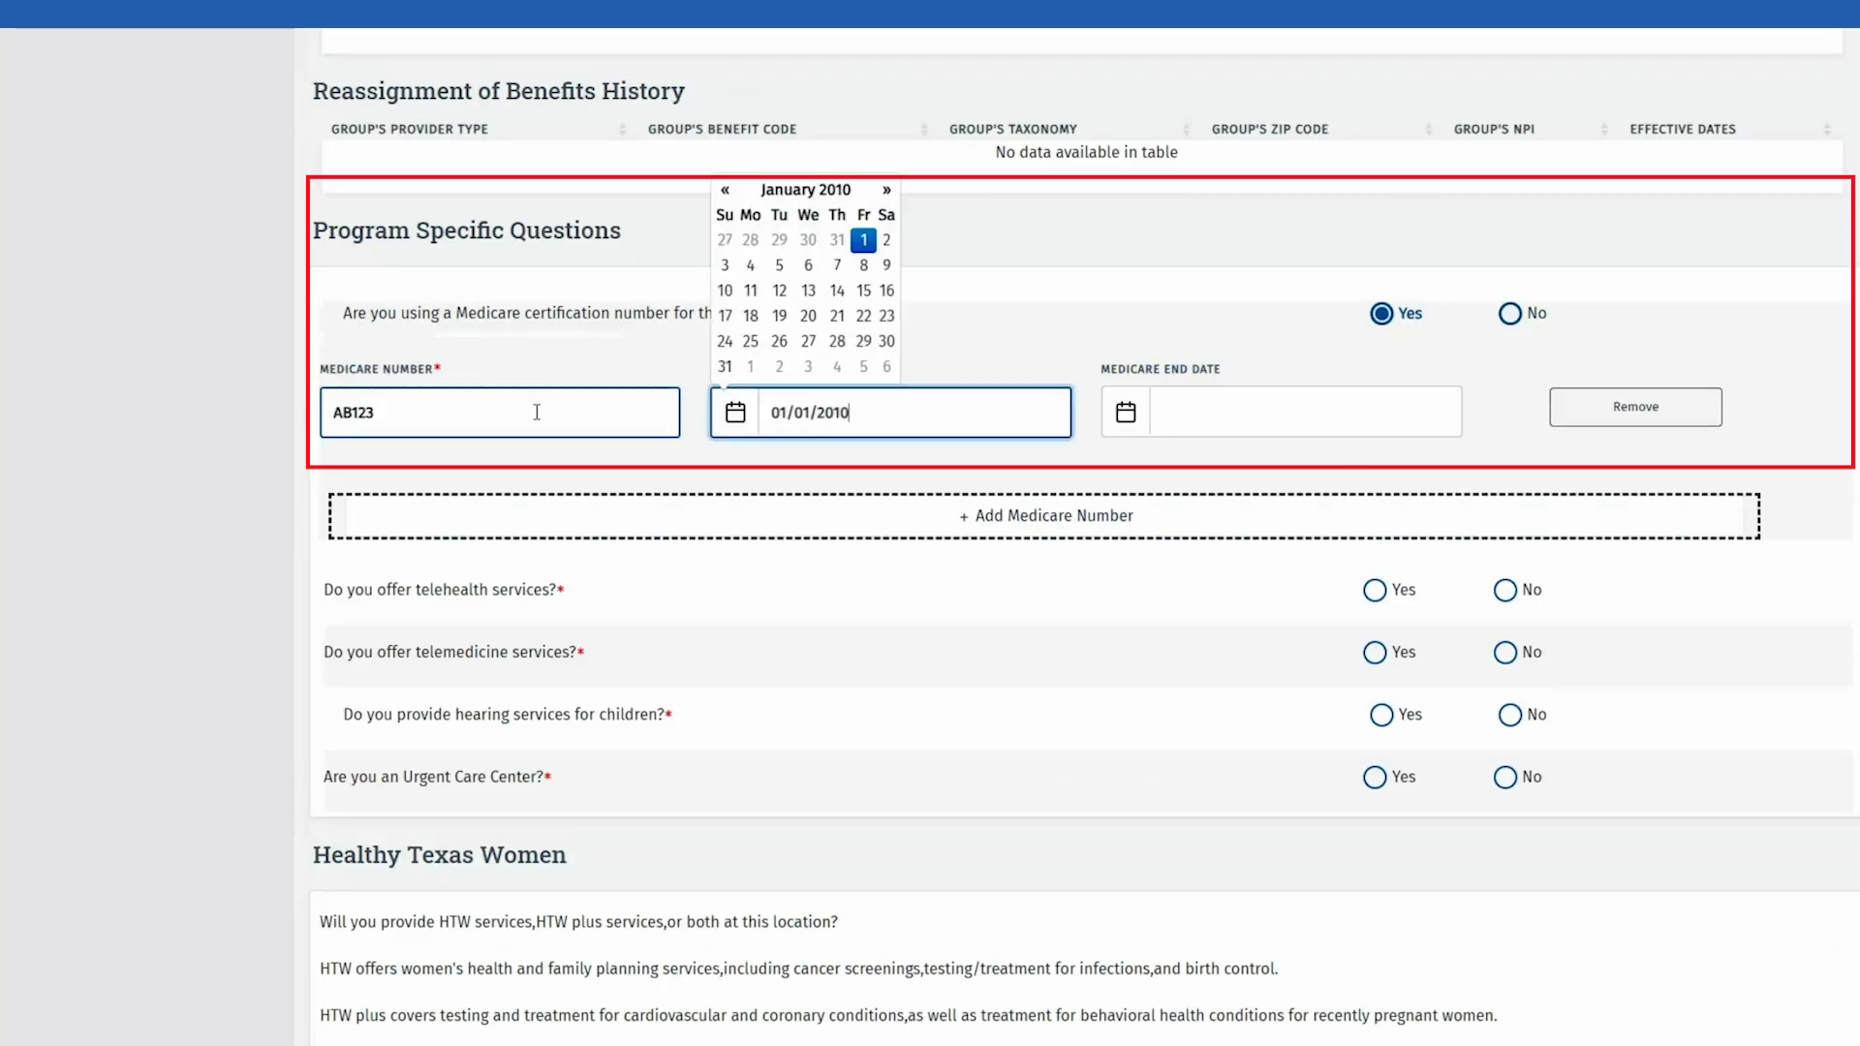
{"action": "key", "text": "Tab"}
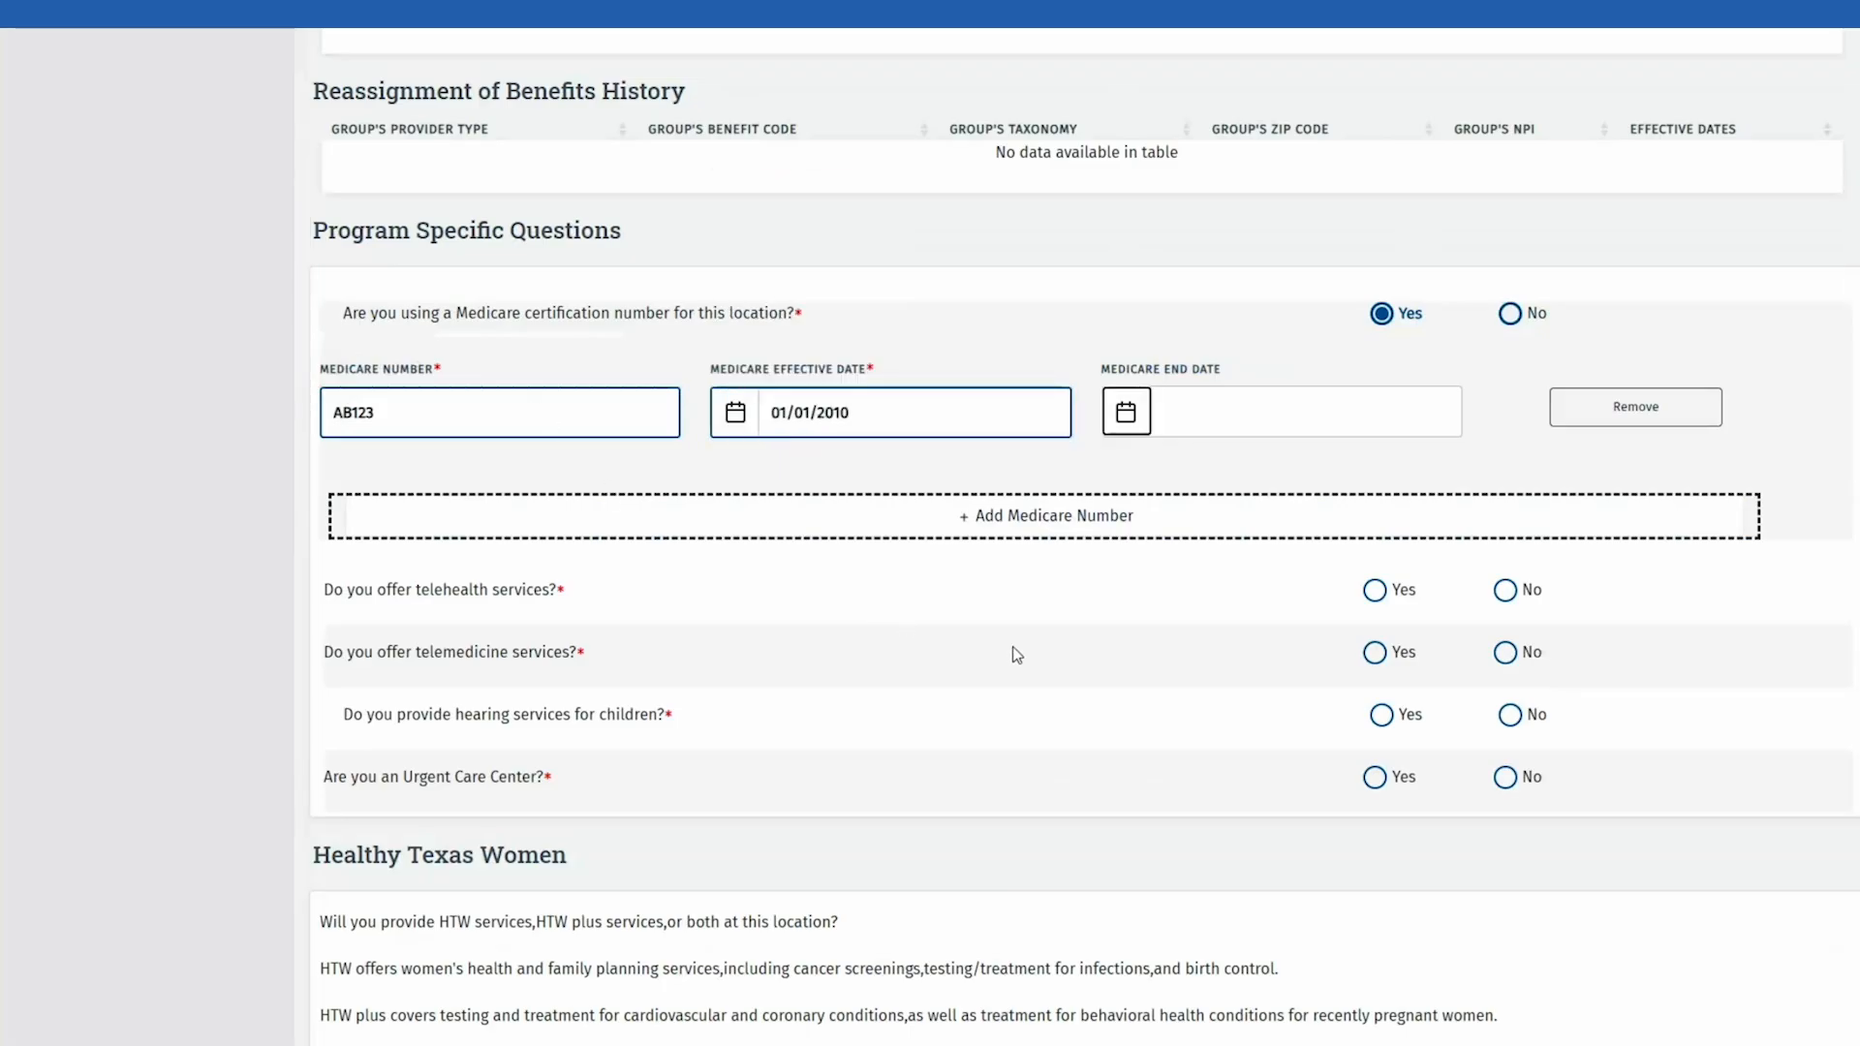
Step: Answer No to telehealth, telemedicine, children's hearing services and Urgent Care Center
{"action": "left_click", "coordinate": [1505, 591]}
{"action": "left_click", "coordinate": [1504, 652]}
{"action": "left_click", "coordinate": [1509, 715]}
{"action": "left_click", "coordinate": [1505, 778]}
{"action": "scroll", "coordinate": [1506, 778], "scroll_direction": "down", "scroll_amount": 5}
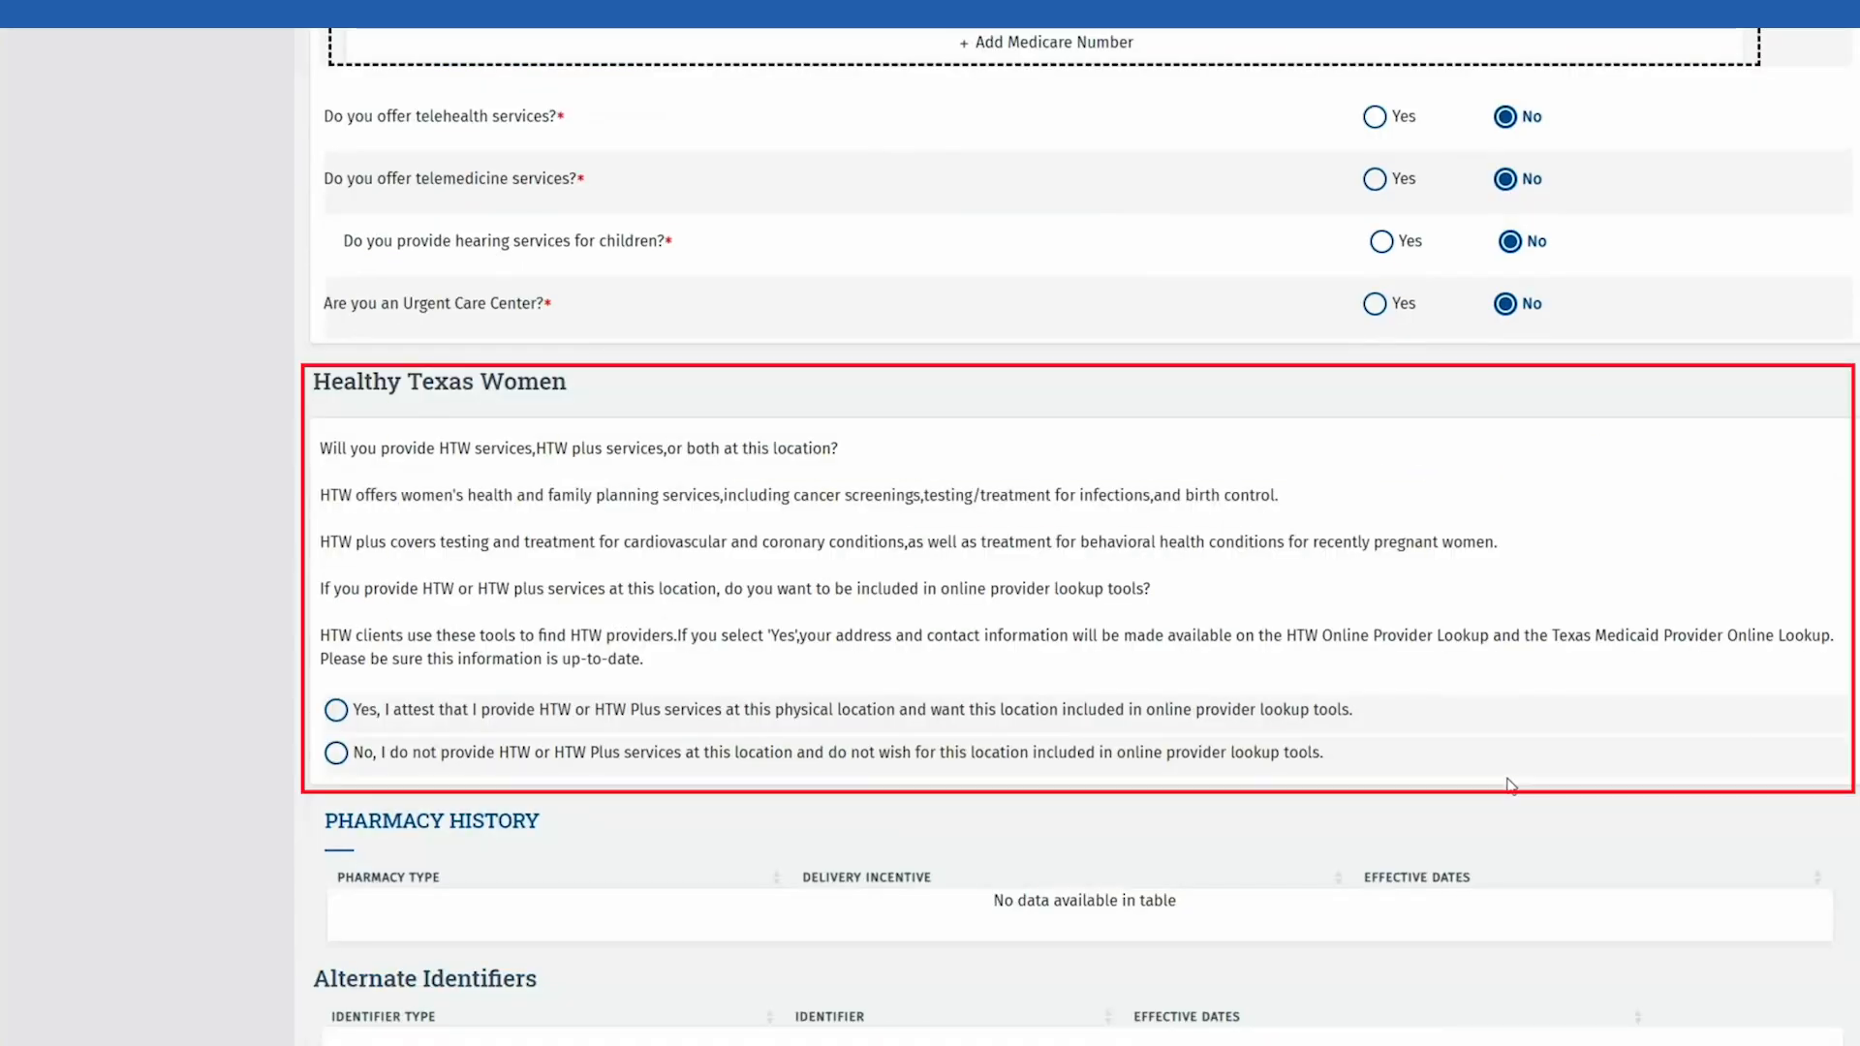
Step: Decline Healthy Texas Women services and save the Acute Care program answers
{"action": "left_click", "coordinate": [336, 754]}
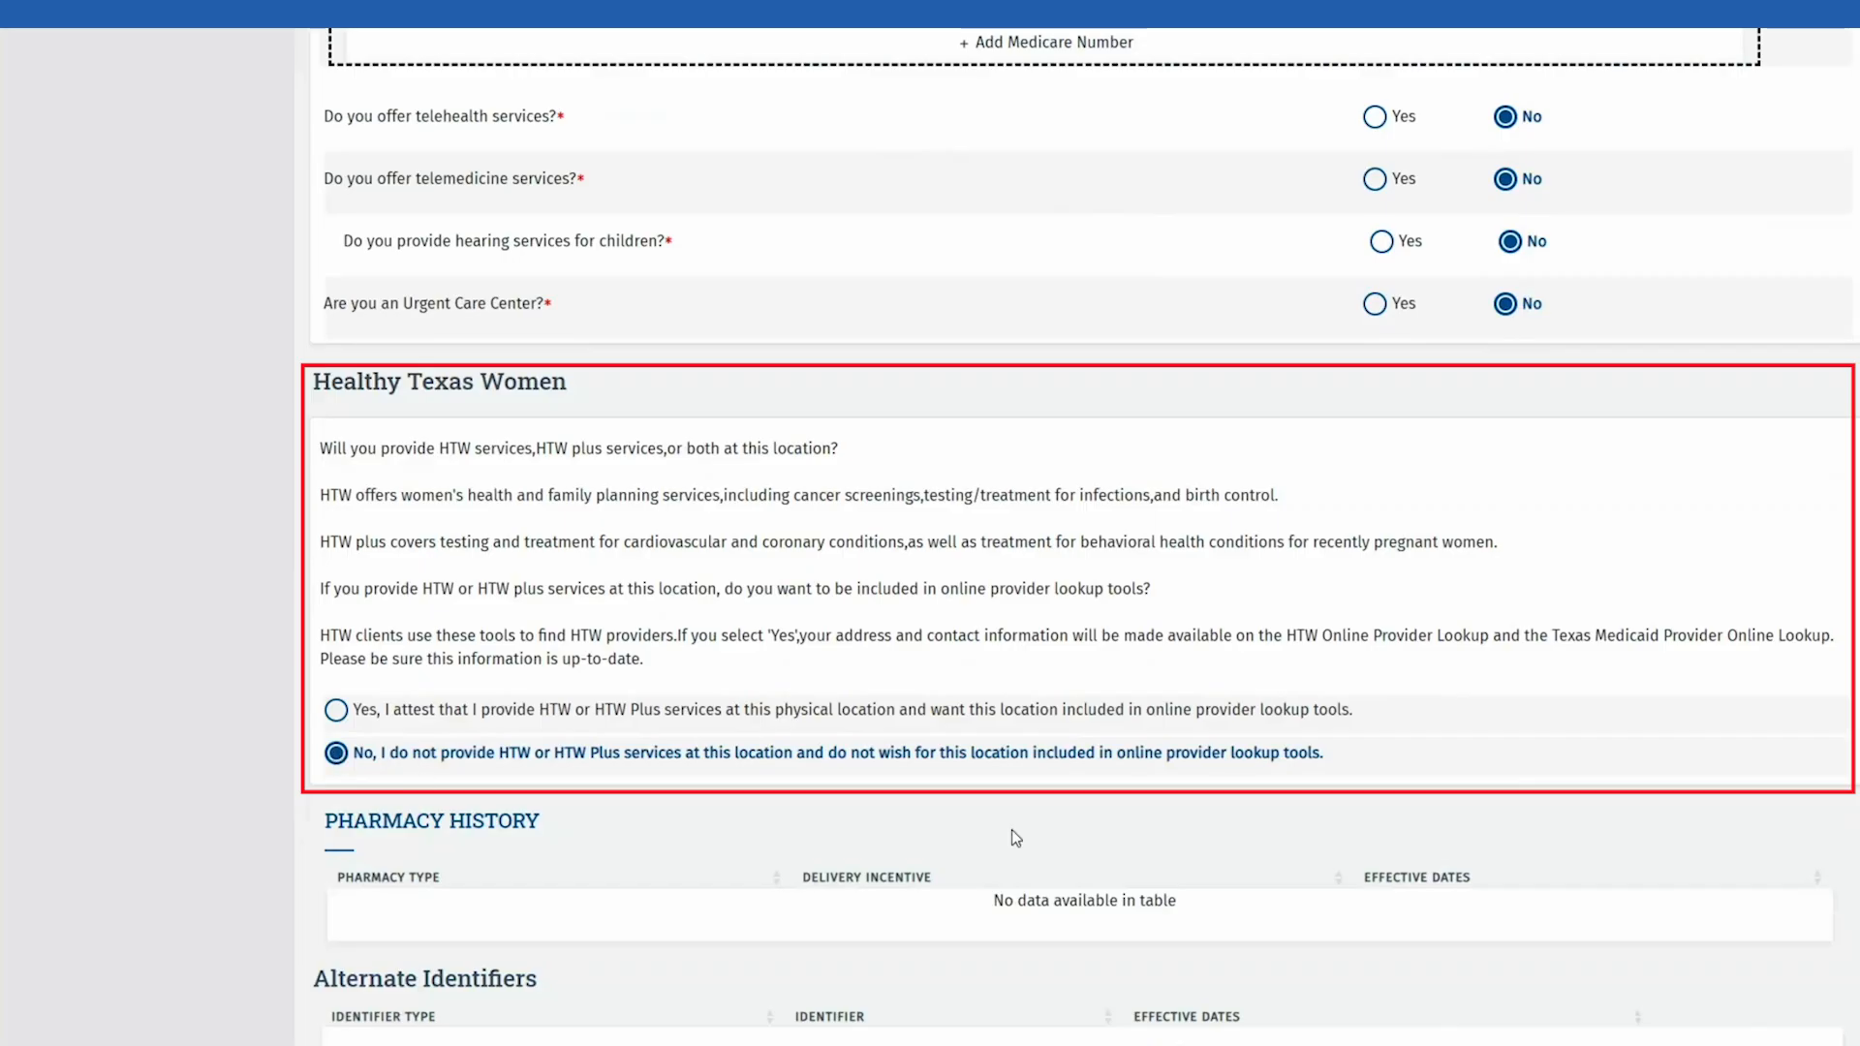
{"action": "scroll", "coordinate": [1019, 823], "scroll_direction": "down", "scroll_amount": 3}
{"action": "scroll", "coordinate": [1019, 823], "scroll_direction": "down", "scroll_amount": 2}
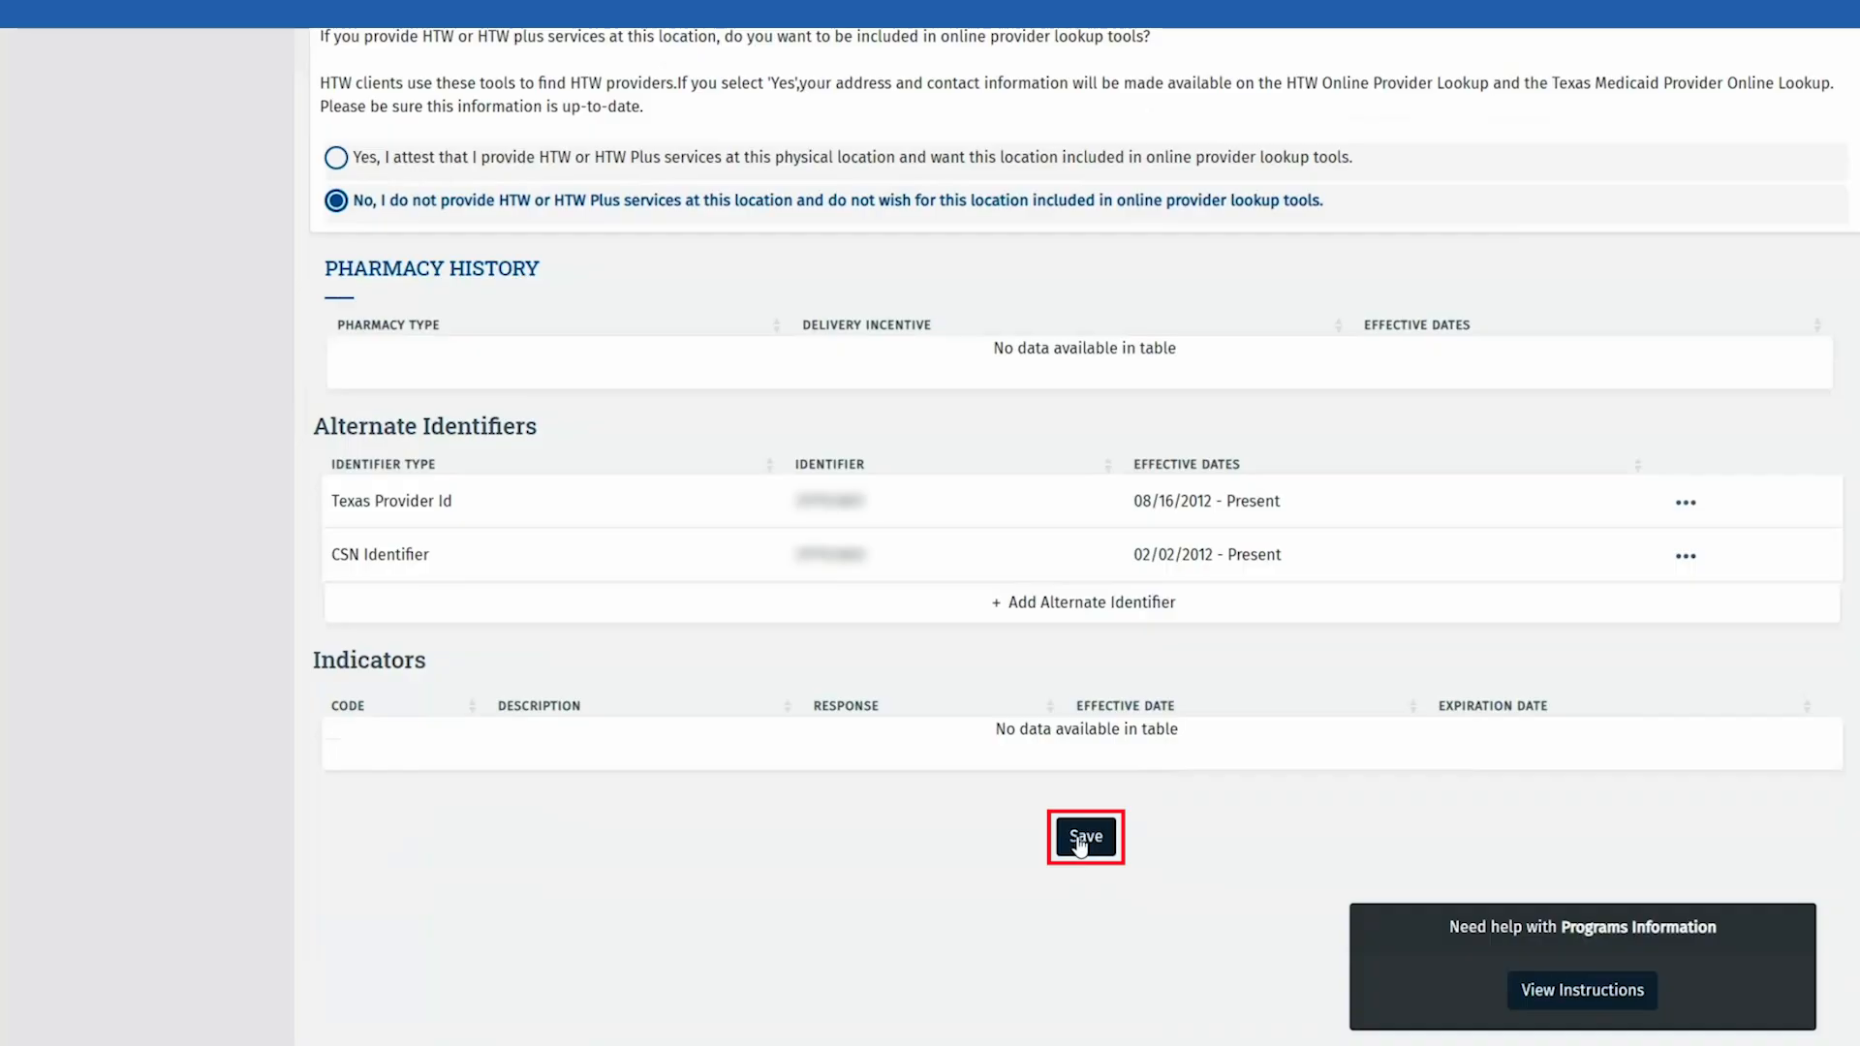
{"action": "left_click", "coordinate": [1080, 835]}
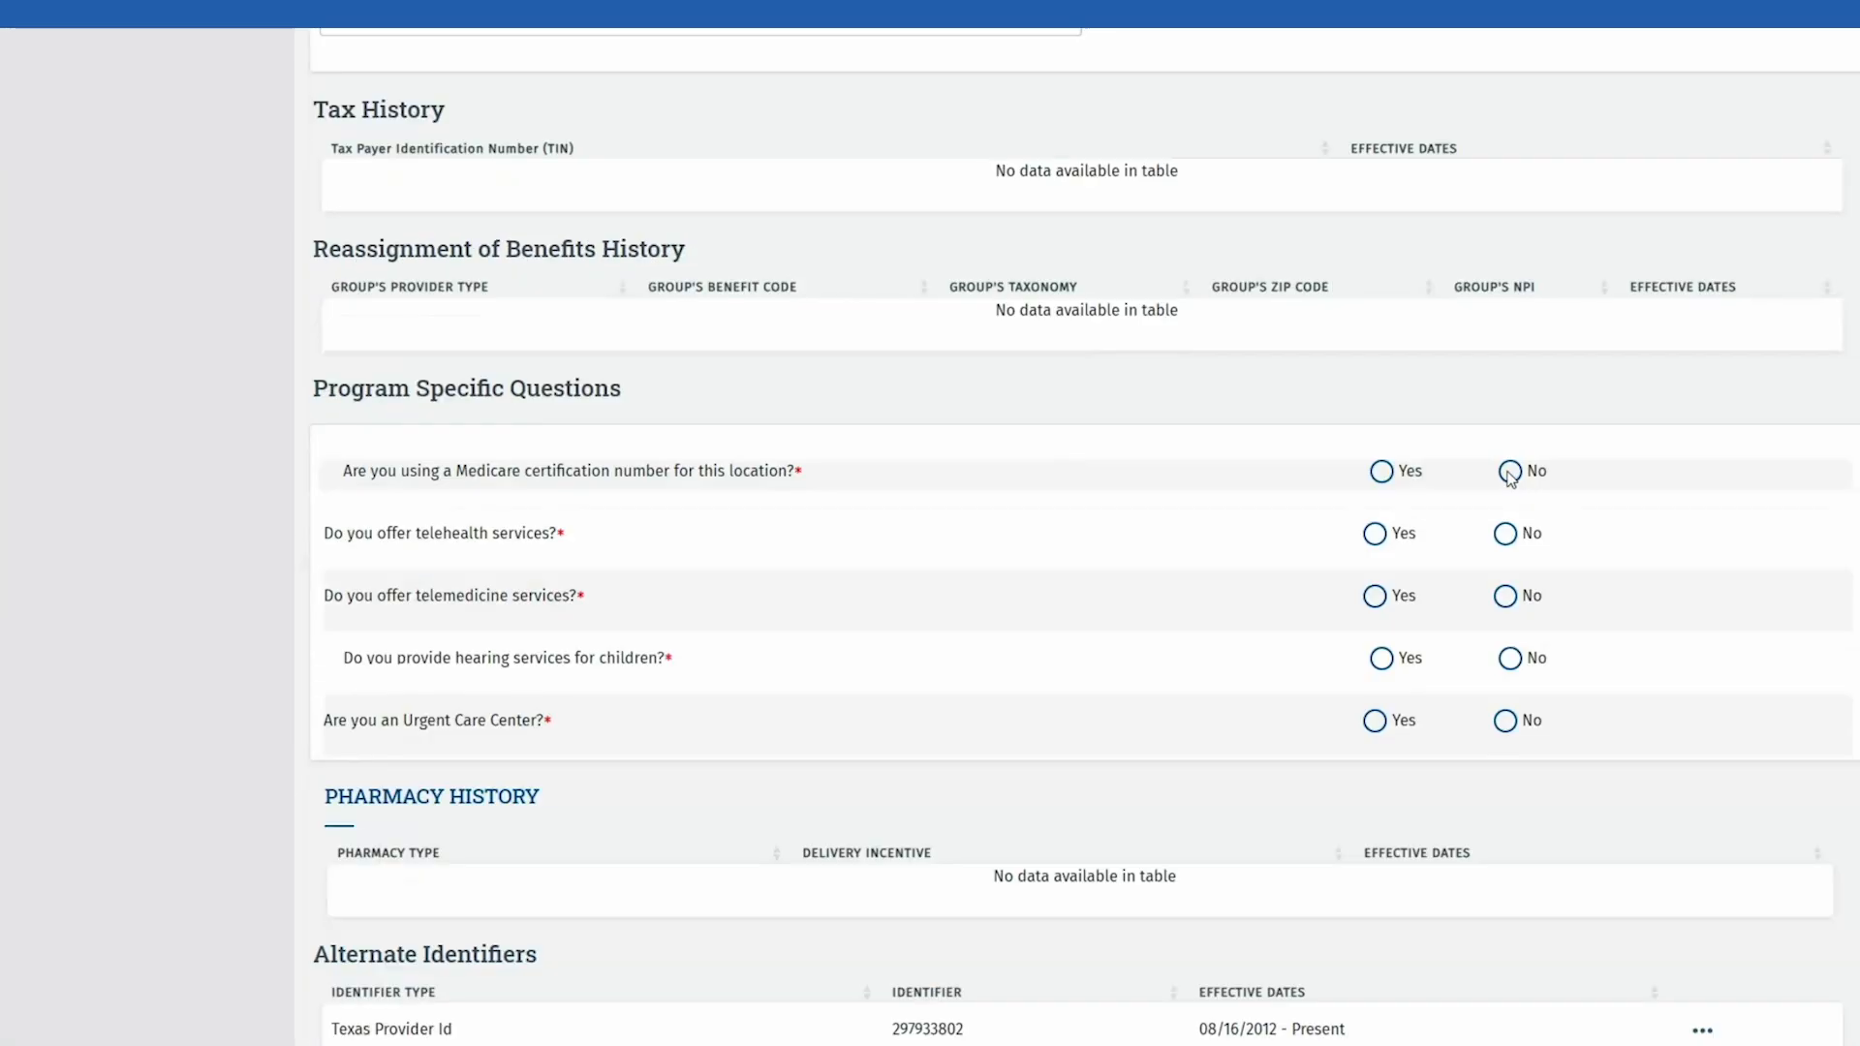
Step: On the next program, answer Medicare No, tick both acknowledgements and enter 'RESSON FOR WAIVER'
{"action": "left_click", "coordinate": [1509, 473]}
{"action": "left_click", "coordinate": [332, 522]}
{"action": "left_click", "coordinate": [333, 632]}
{"action": "left_click", "coordinate": [386, 848]}
{"action": "type", "text": "RESSON FOR WAIVER"}
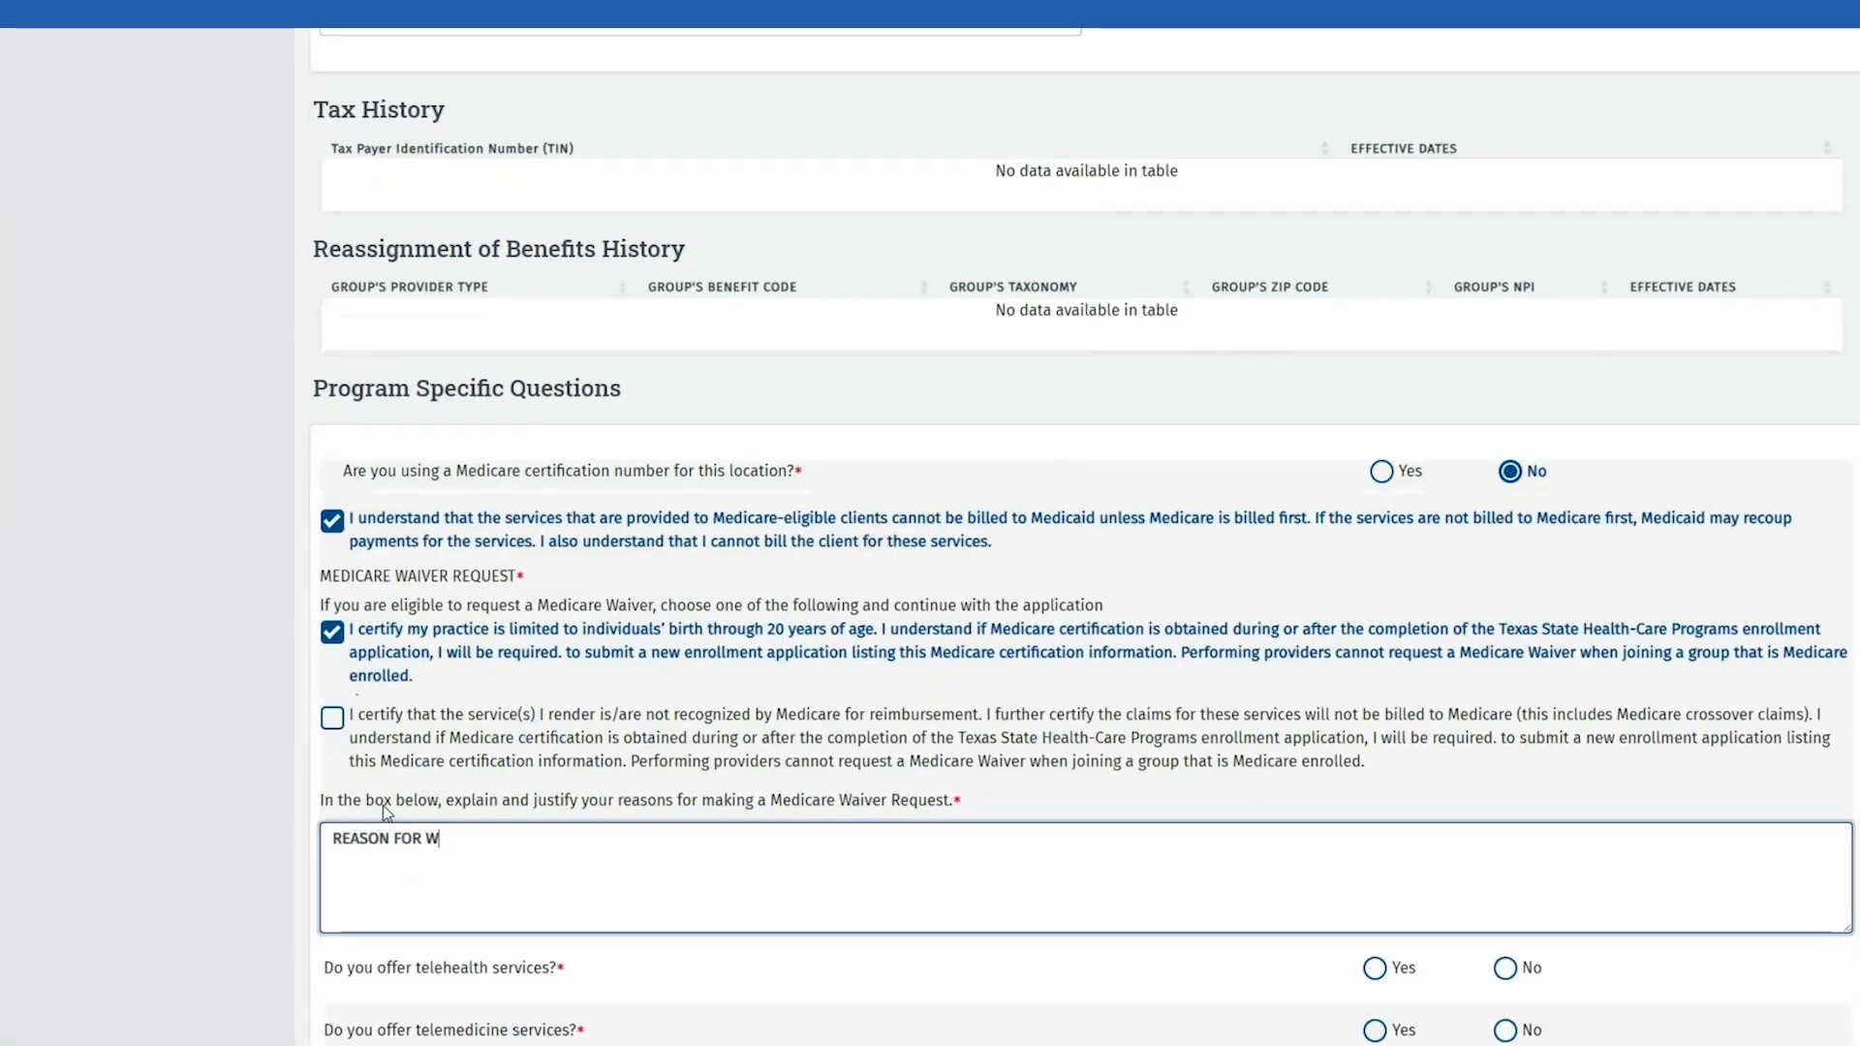
{"action": "scroll", "coordinate": [384, 806], "scroll_direction": "down", "scroll_amount": 3}
Step: Answer No to telehealth, telemedicine, children's hearing and urgent care, then save
{"action": "left_click", "coordinate": [1508, 657]}
{"action": "left_click", "coordinate": [1511, 719]}
{"action": "left_click", "coordinate": [1511, 781]}
{"action": "left_click", "coordinate": [1508, 843]}
{"action": "scroll", "coordinate": [1210, 783], "scroll_direction": "down", "scroll_amount": 10}
{"action": "left_click", "coordinate": [1084, 850]}
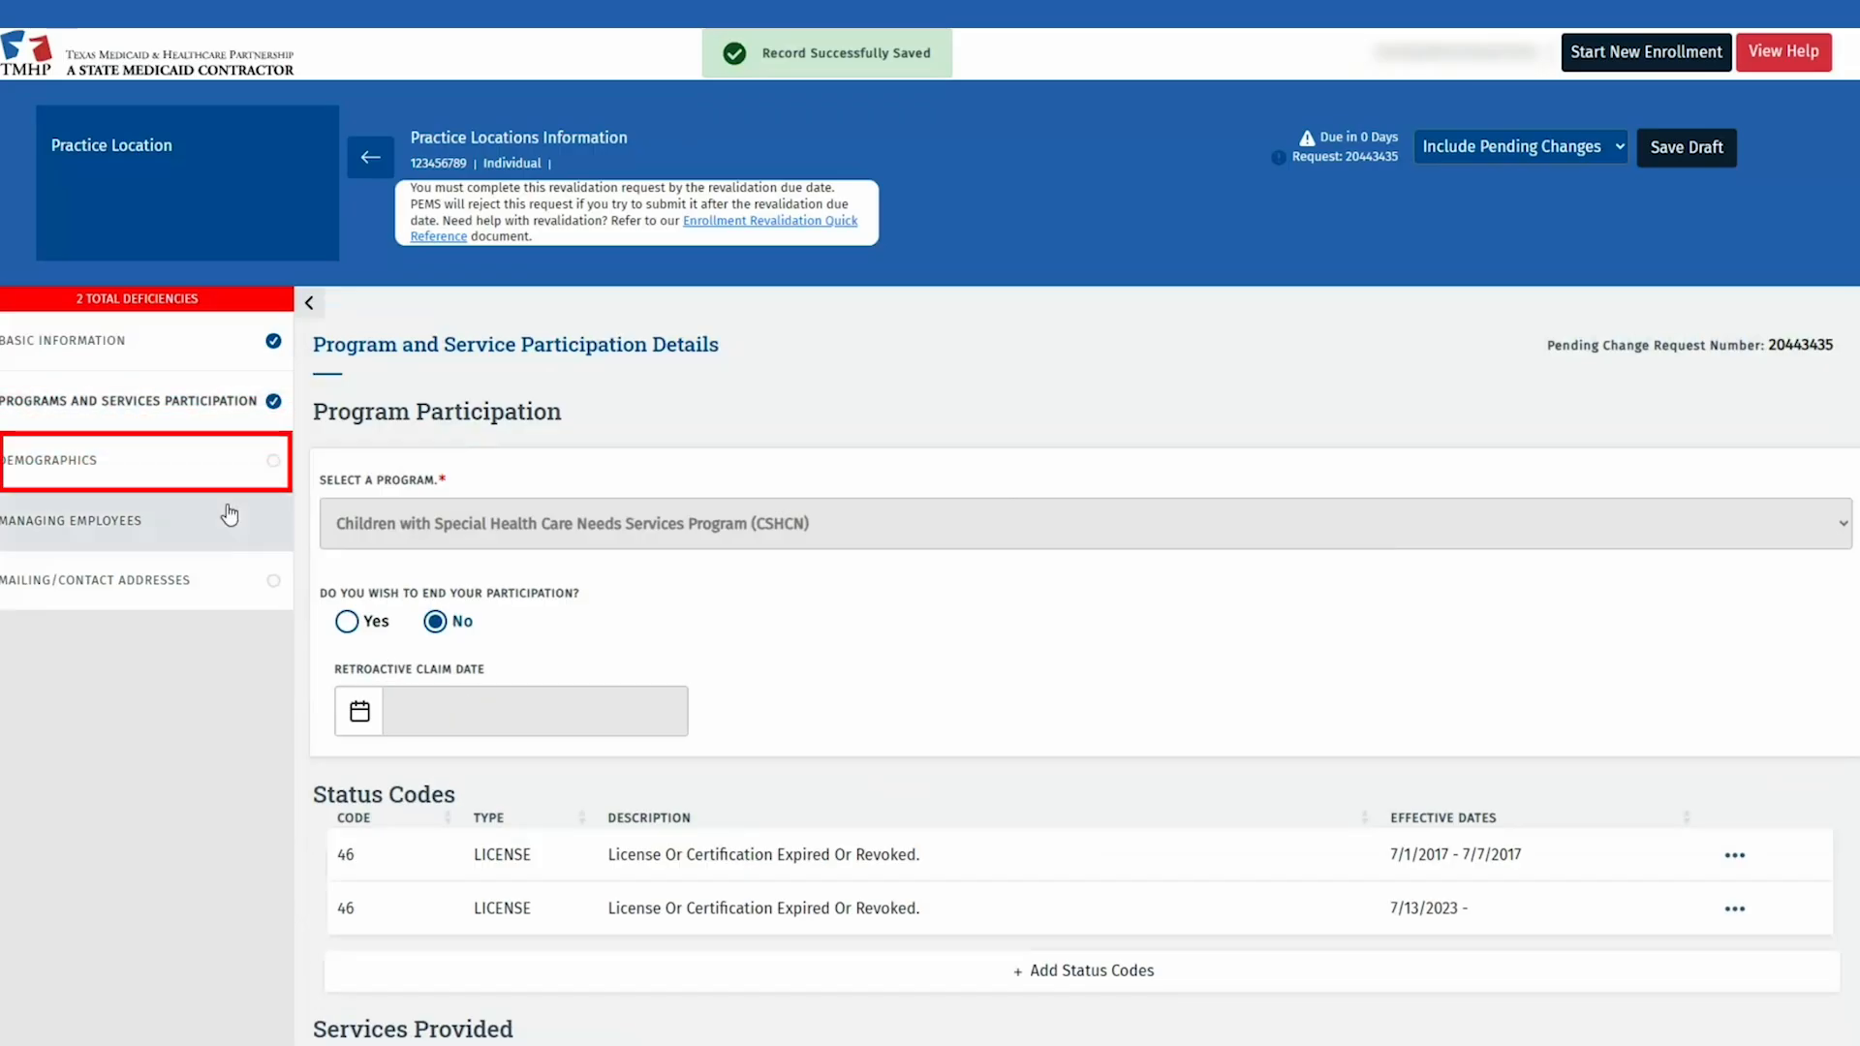
Step: In Demographics, add Client Default and Travis counties served and Spanish as an additional language
{"action": "left_click", "coordinate": [185, 468]}
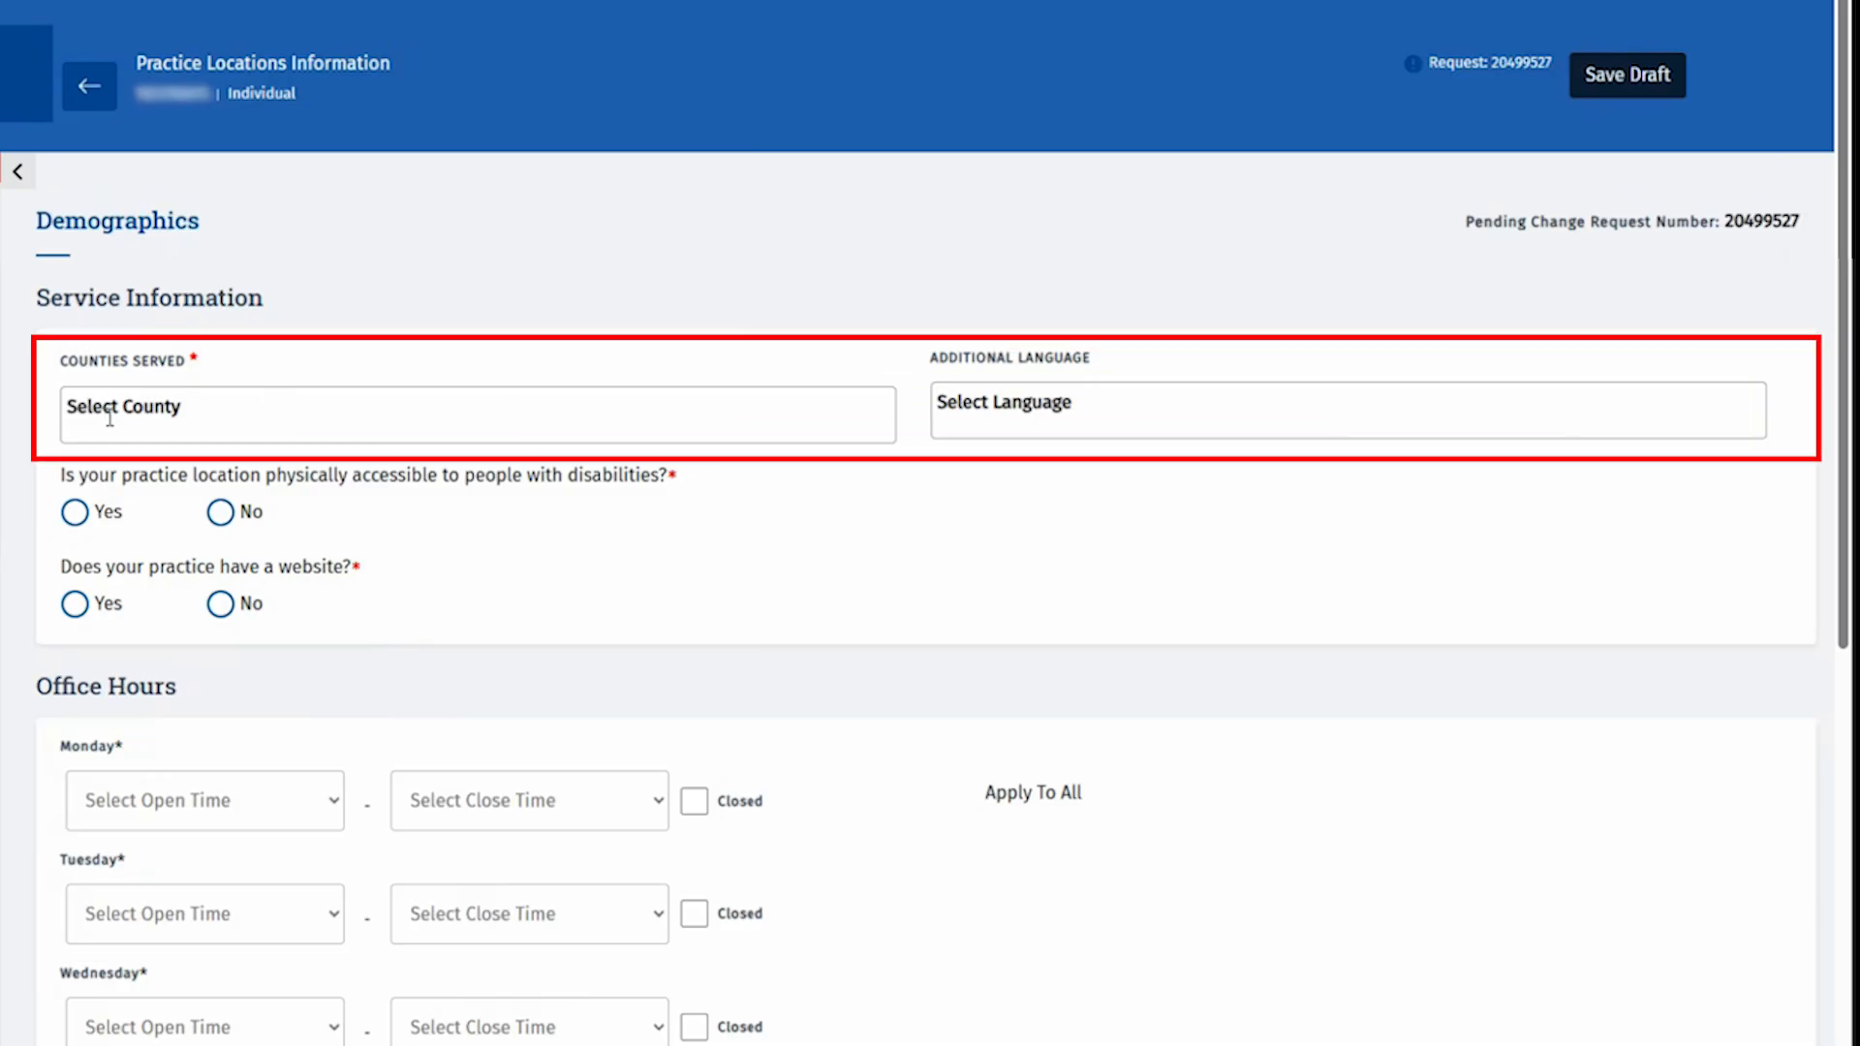
{"action": "left_click", "coordinate": [304, 423]}
{"action": "type", "text": "v"}
{"action": "key", "text": "BackSpace"}
{"action": "type", "text": "clei"}
{"action": "key", "text": "BackSpace"}
{"action": "key", "text": "BackSpace"}
{"action": "type", "text": "i"}
{"action": "key", "text": "Return"}
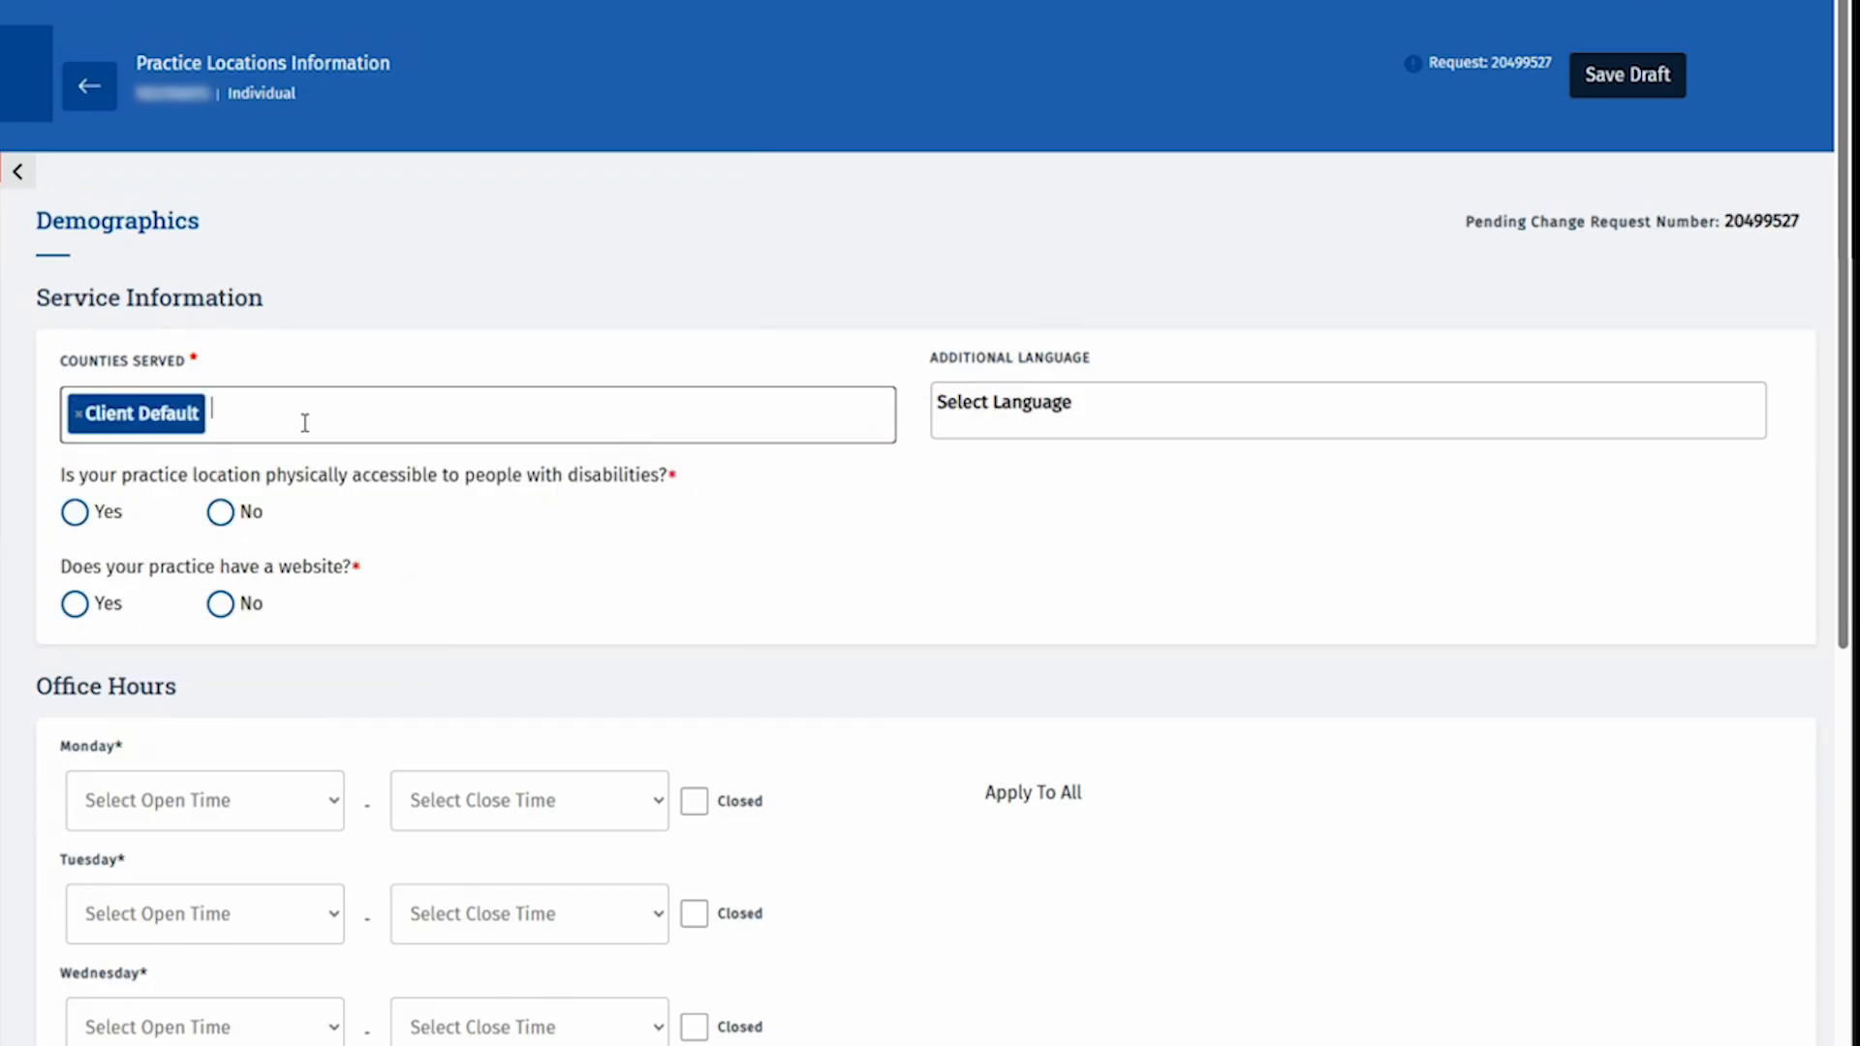
{"action": "type", "text": "trav"}
{"action": "key", "text": "Return"}
{"action": "key", "text": "Tab"}
{"action": "type", "text": "spa"}
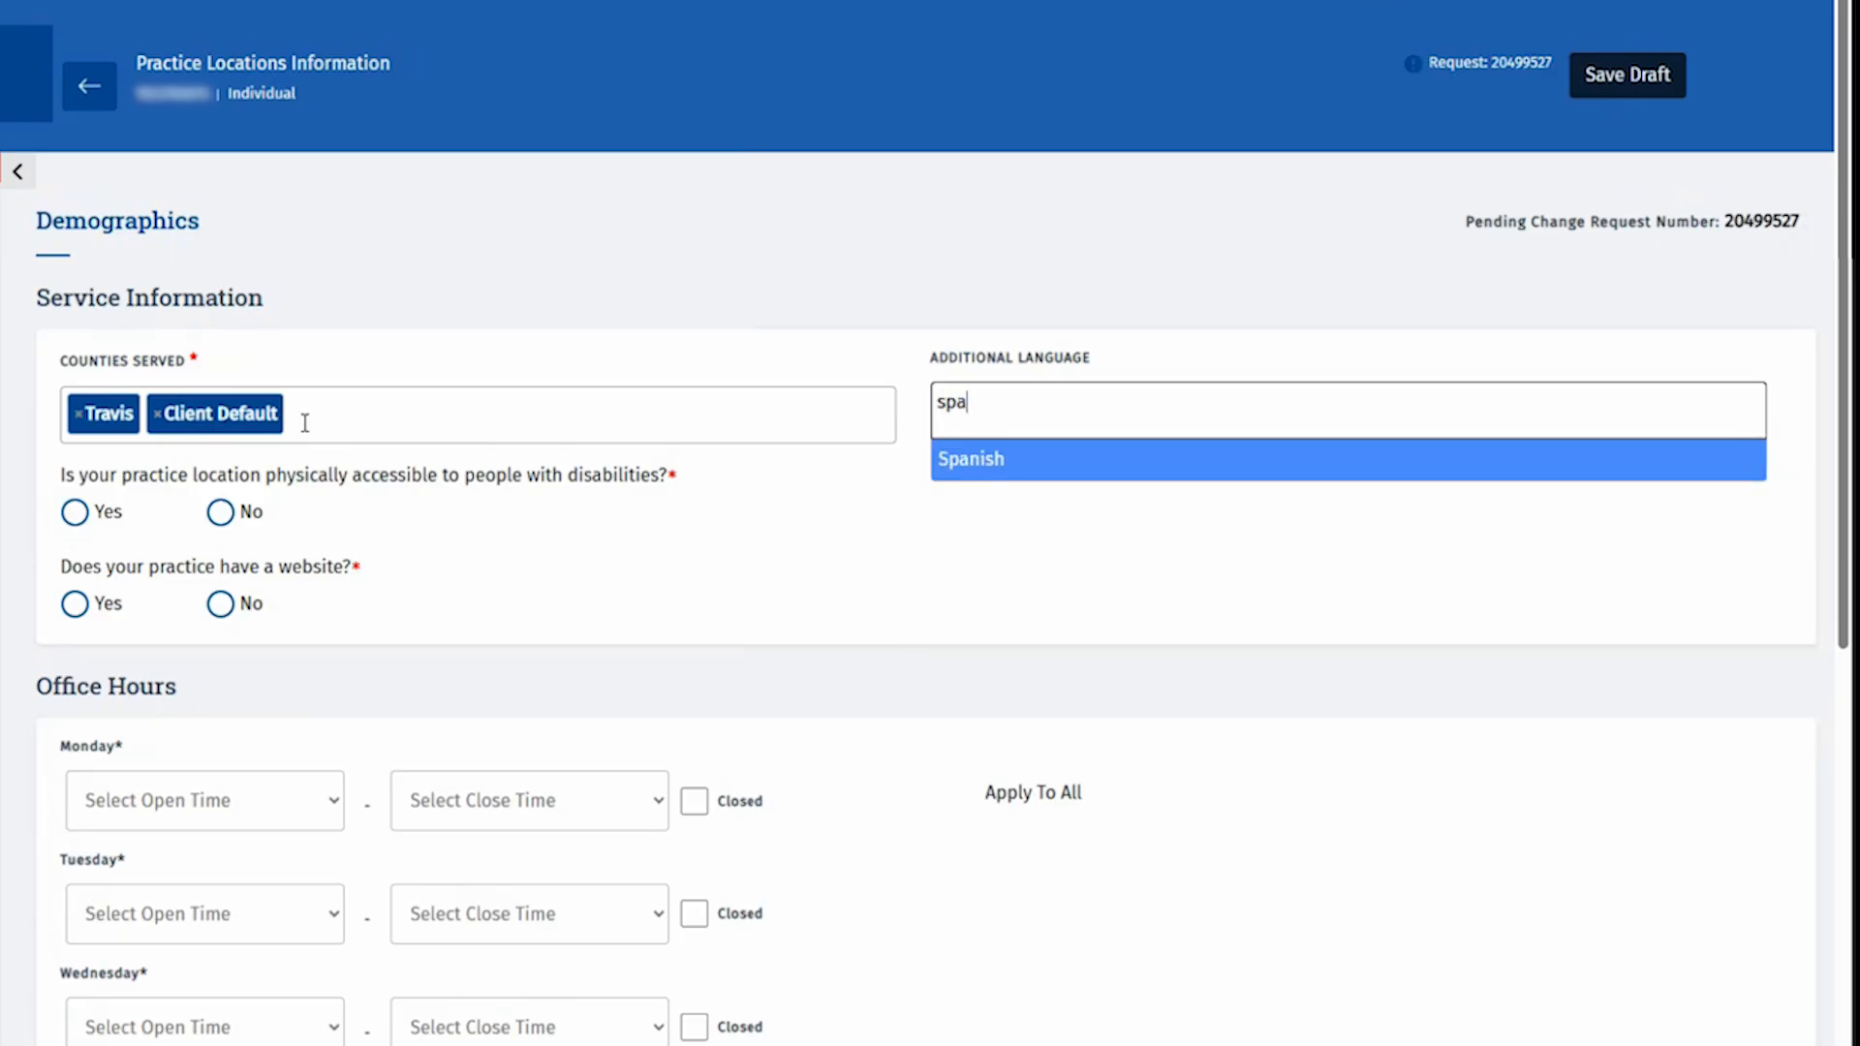
{"action": "key", "text": "Return"}
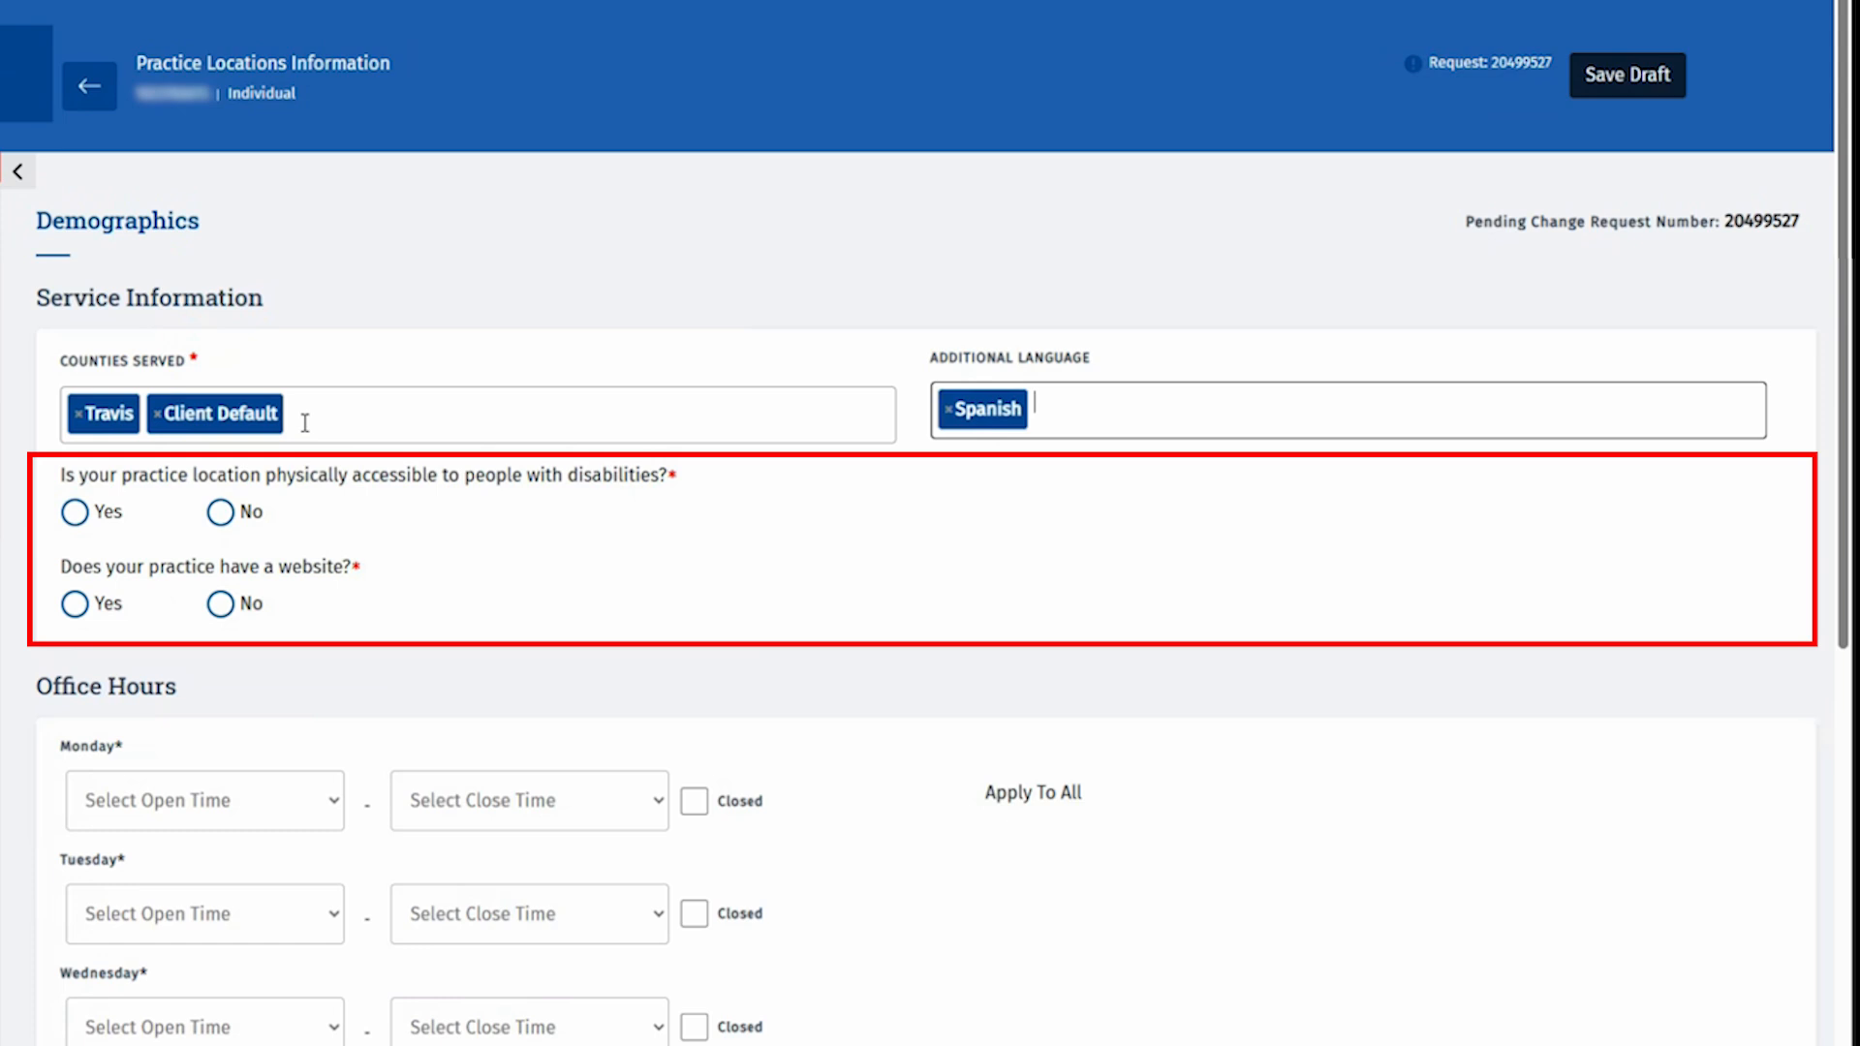
{"action": "left_click", "coordinate": [76, 516]}
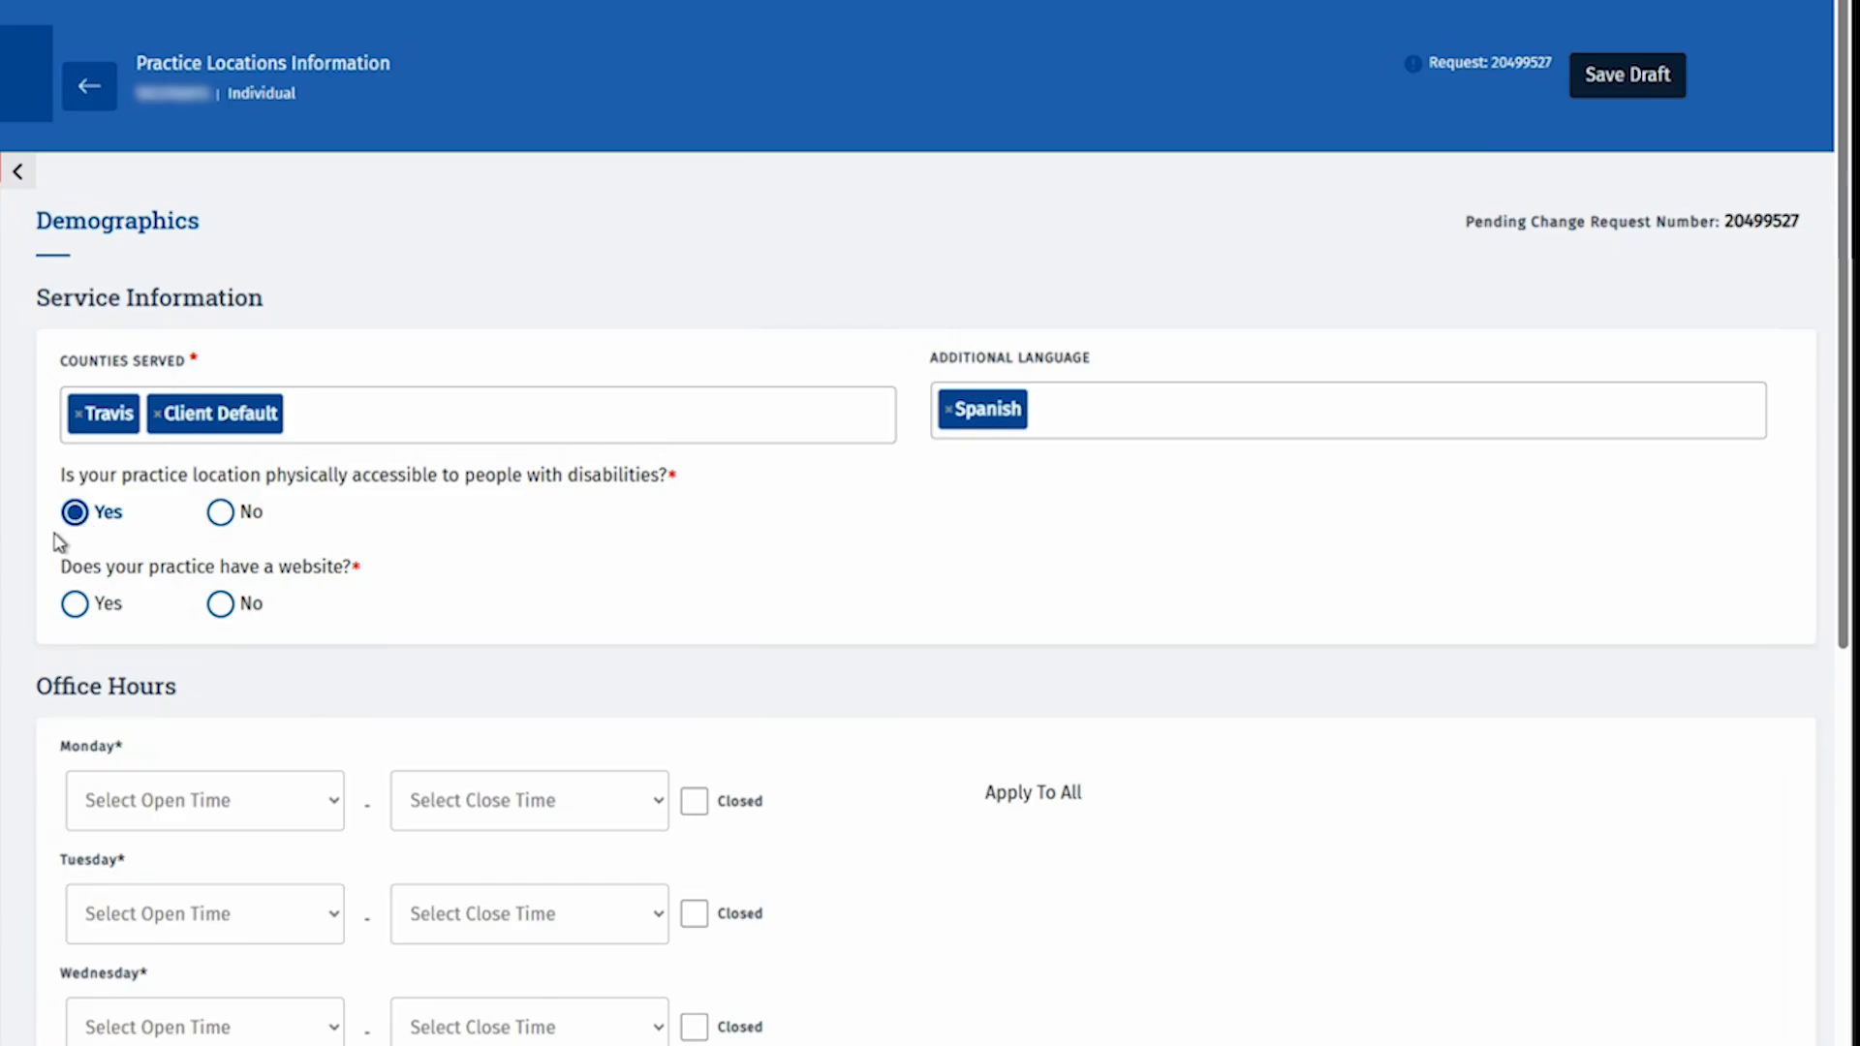
{"action": "left_click", "coordinate": [74, 605]}
{"action": "left_click", "coordinate": [93, 704]}
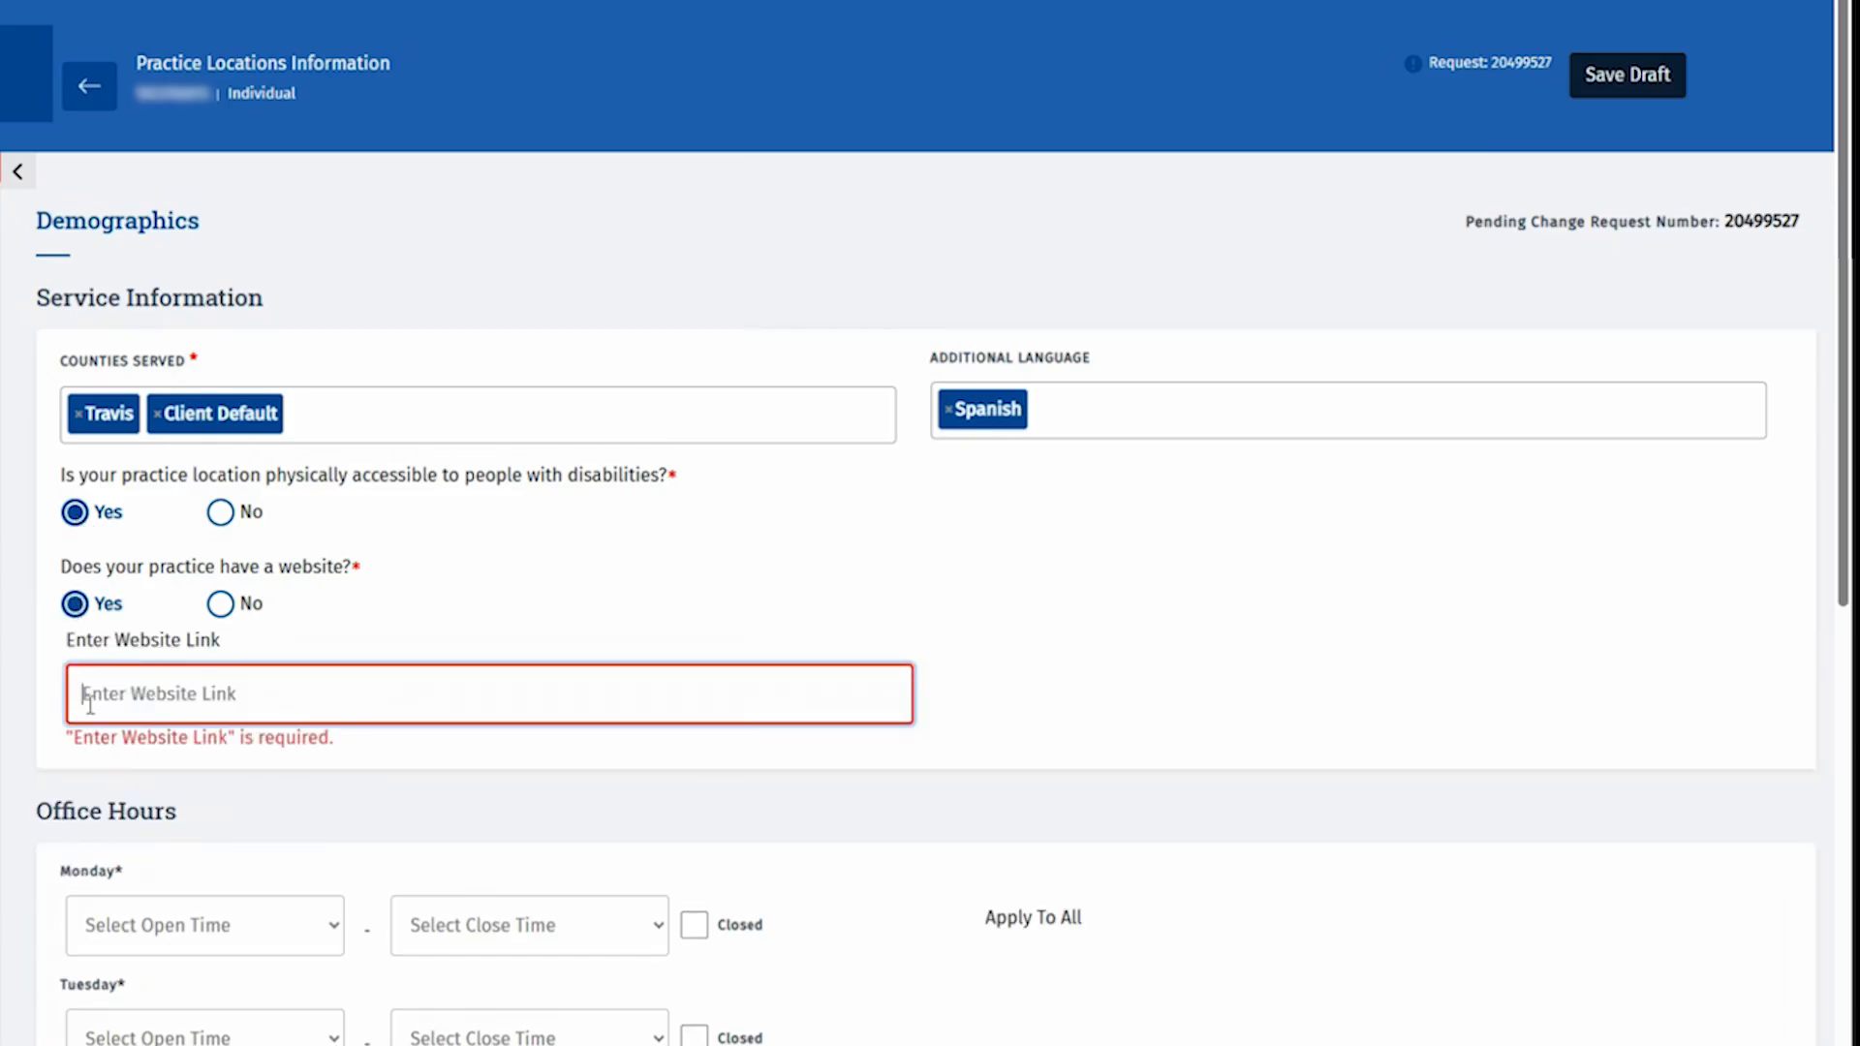
{"action": "type", "text": "https"}
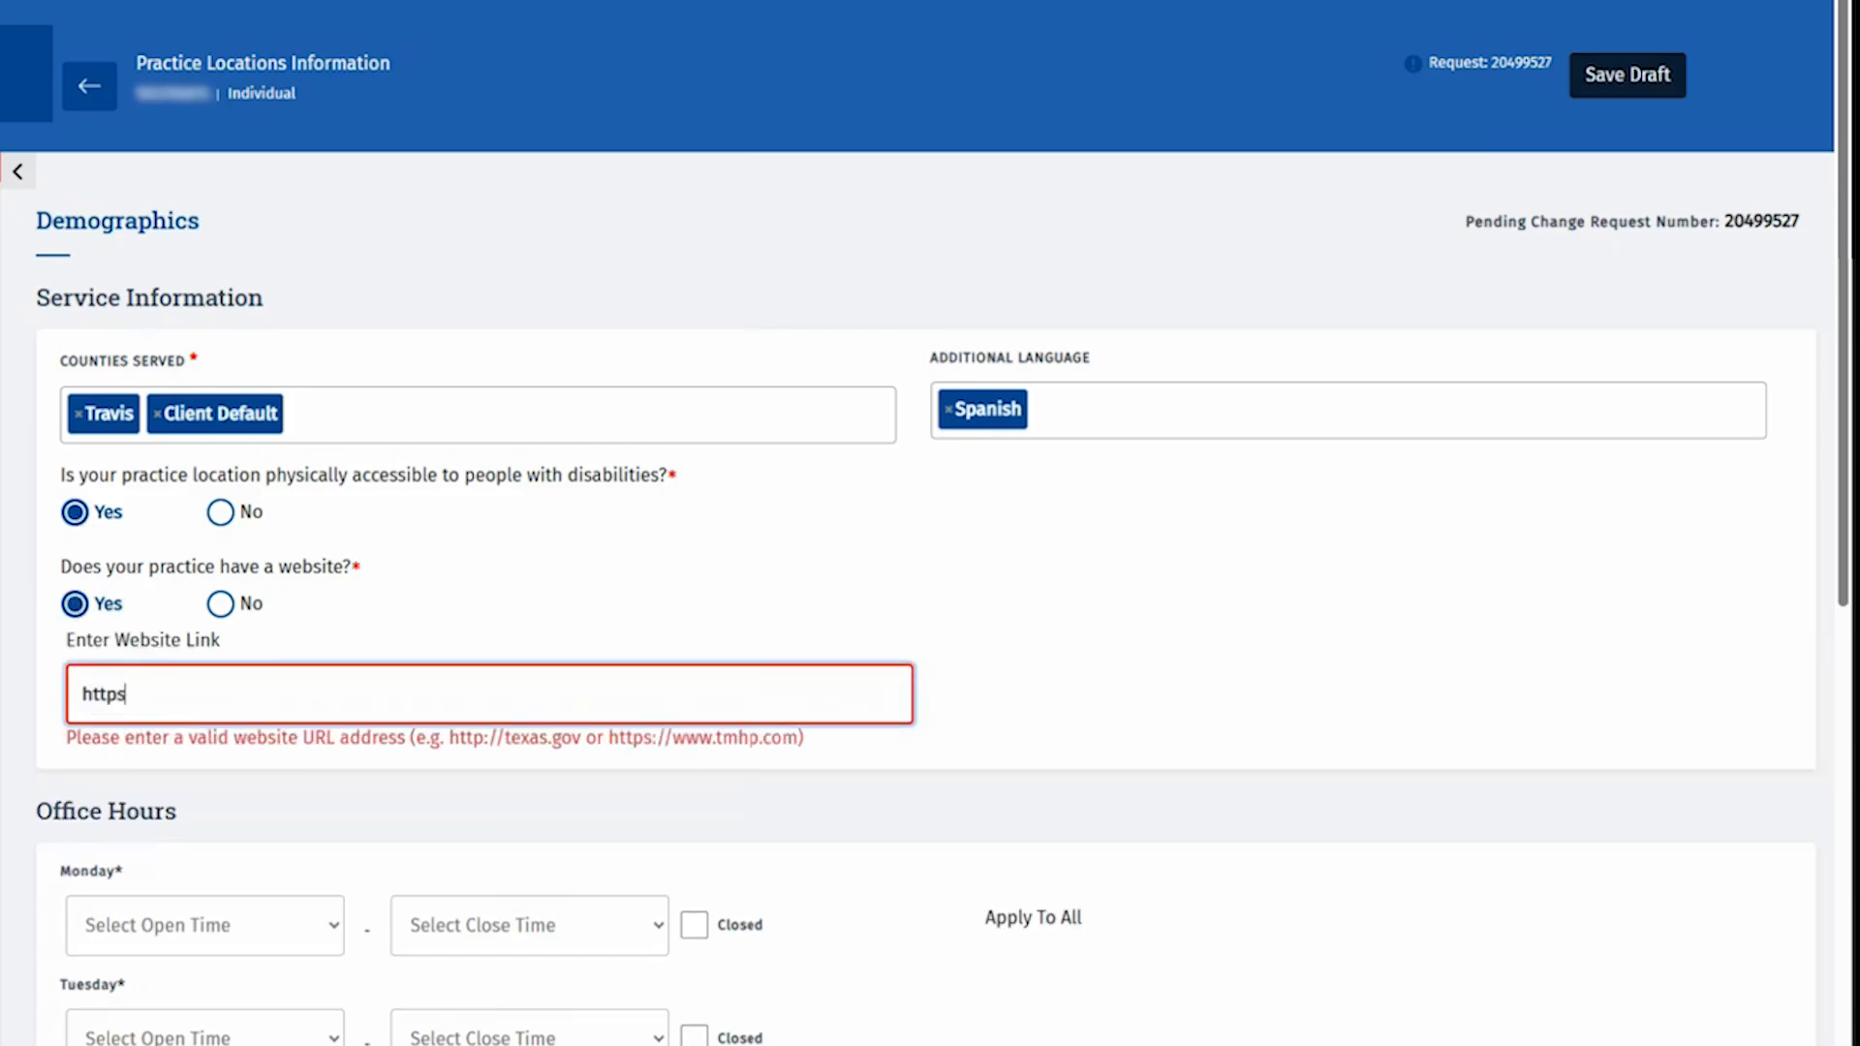
{"action": "type", "text": "://www.tmhp.com"}
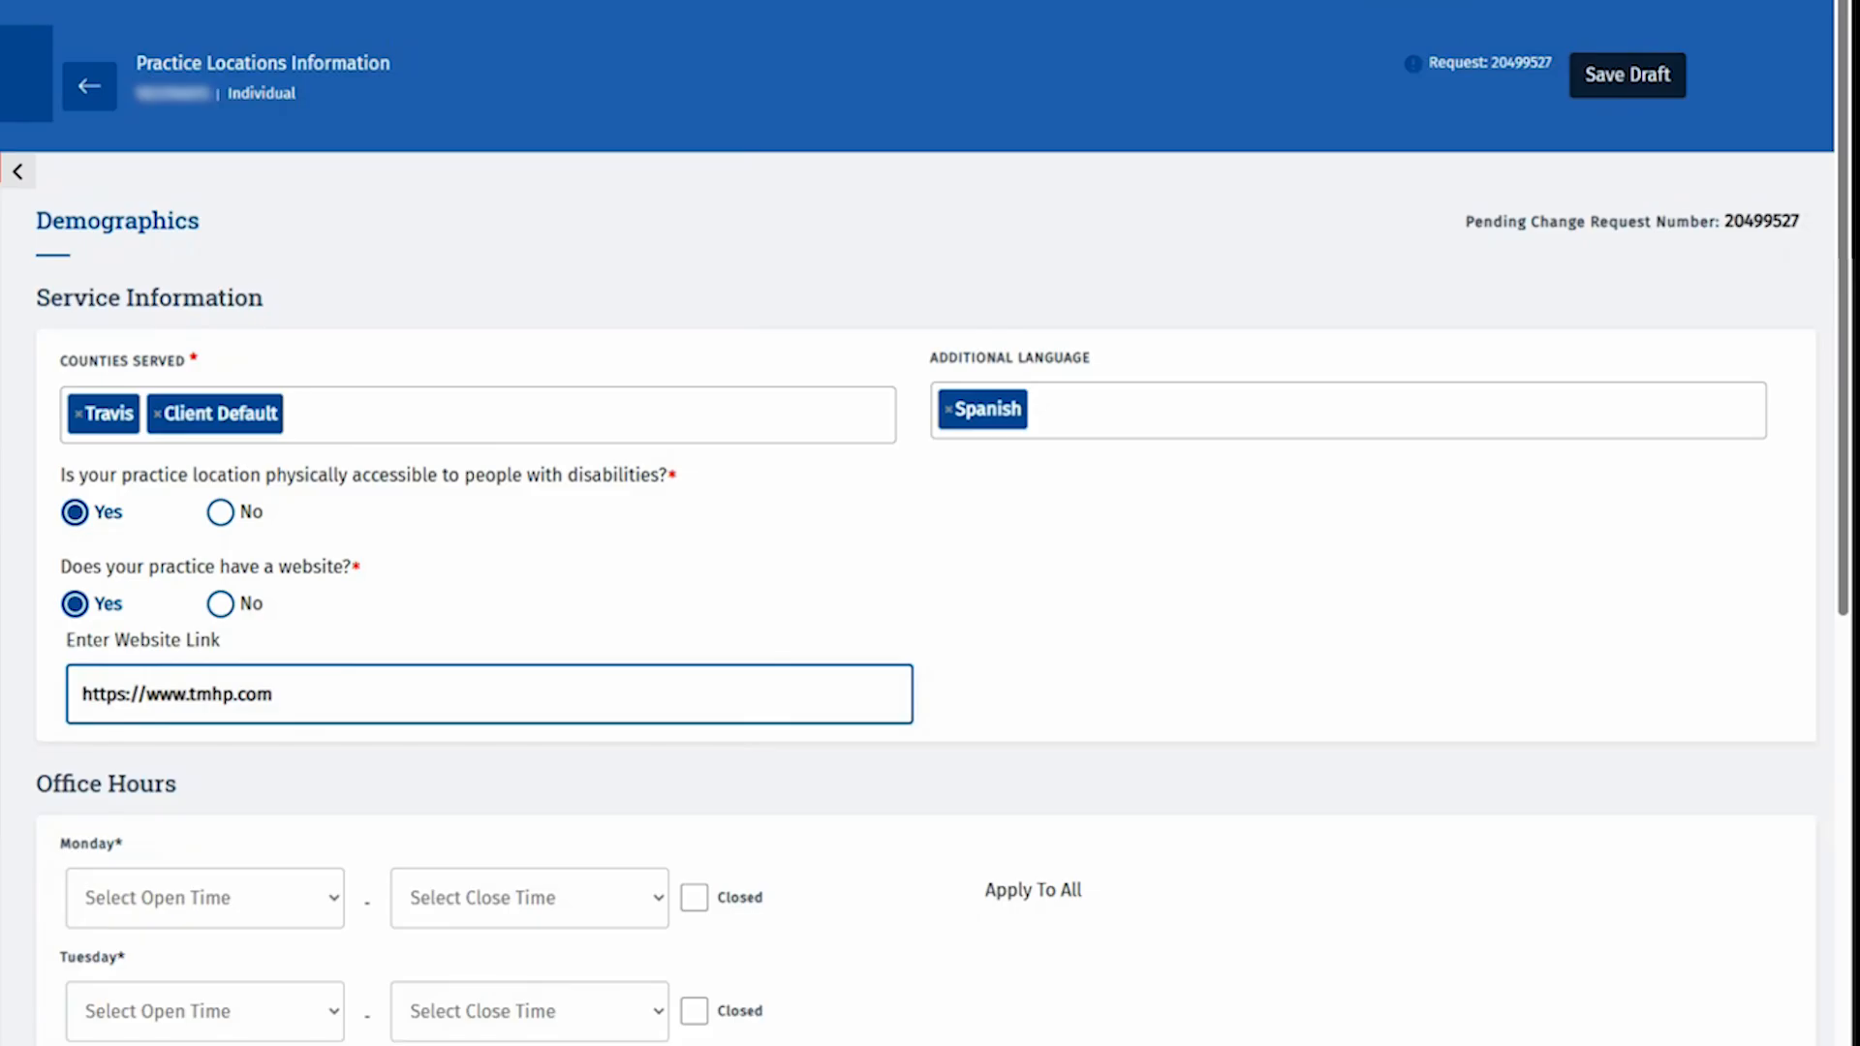
Step: Set 9:00 AM–5:00 PM hours for all days, close Saturday and Sunday, and save
{"action": "scroll", "coordinate": [920, 523], "scroll_direction": "down", "scroll_amount": 5}
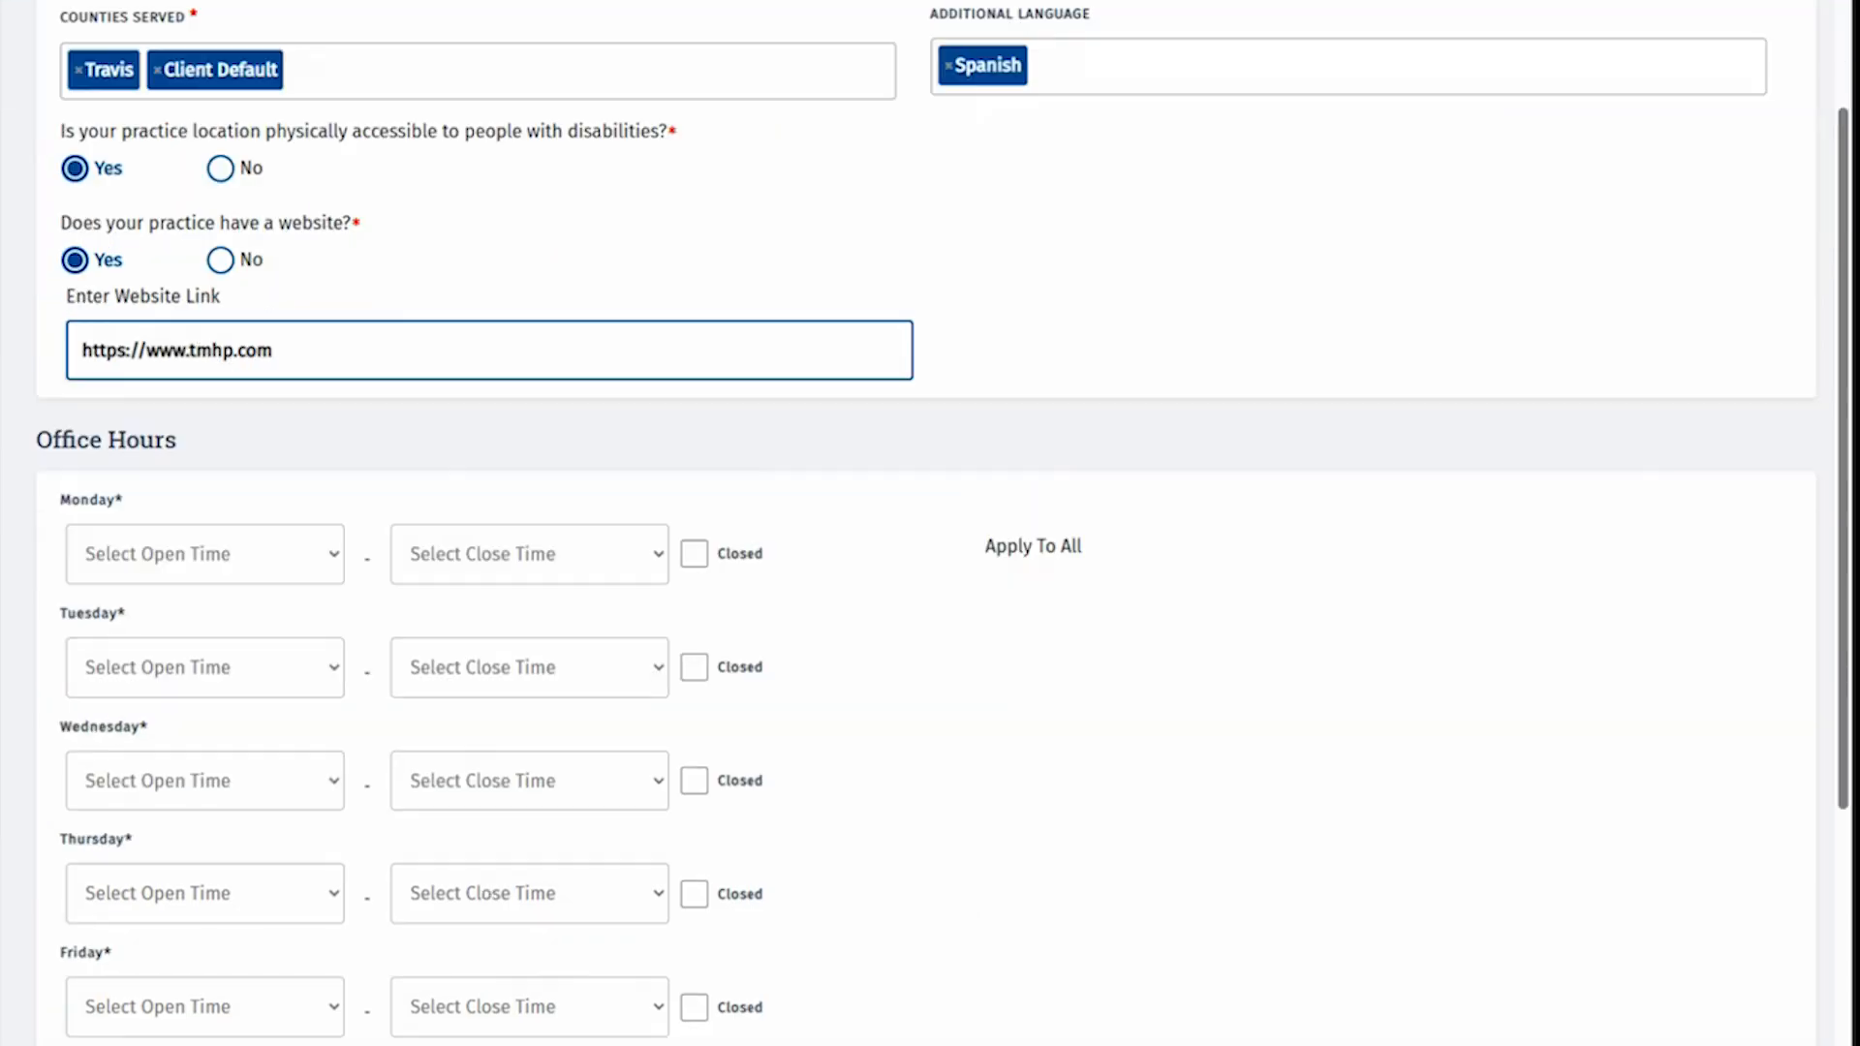
{"action": "left_click", "coordinate": [204, 439]}
{"action": "left_click", "coordinate": [117, 1044]}
{"action": "left_click", "coordinate": [510, 453]}
{"action": "scroll", "coordinate": [513, 755], "scroll_direction": "down", "scroll_amount": 7}
{"action": "left_click", "coordinate": [516, 889]}
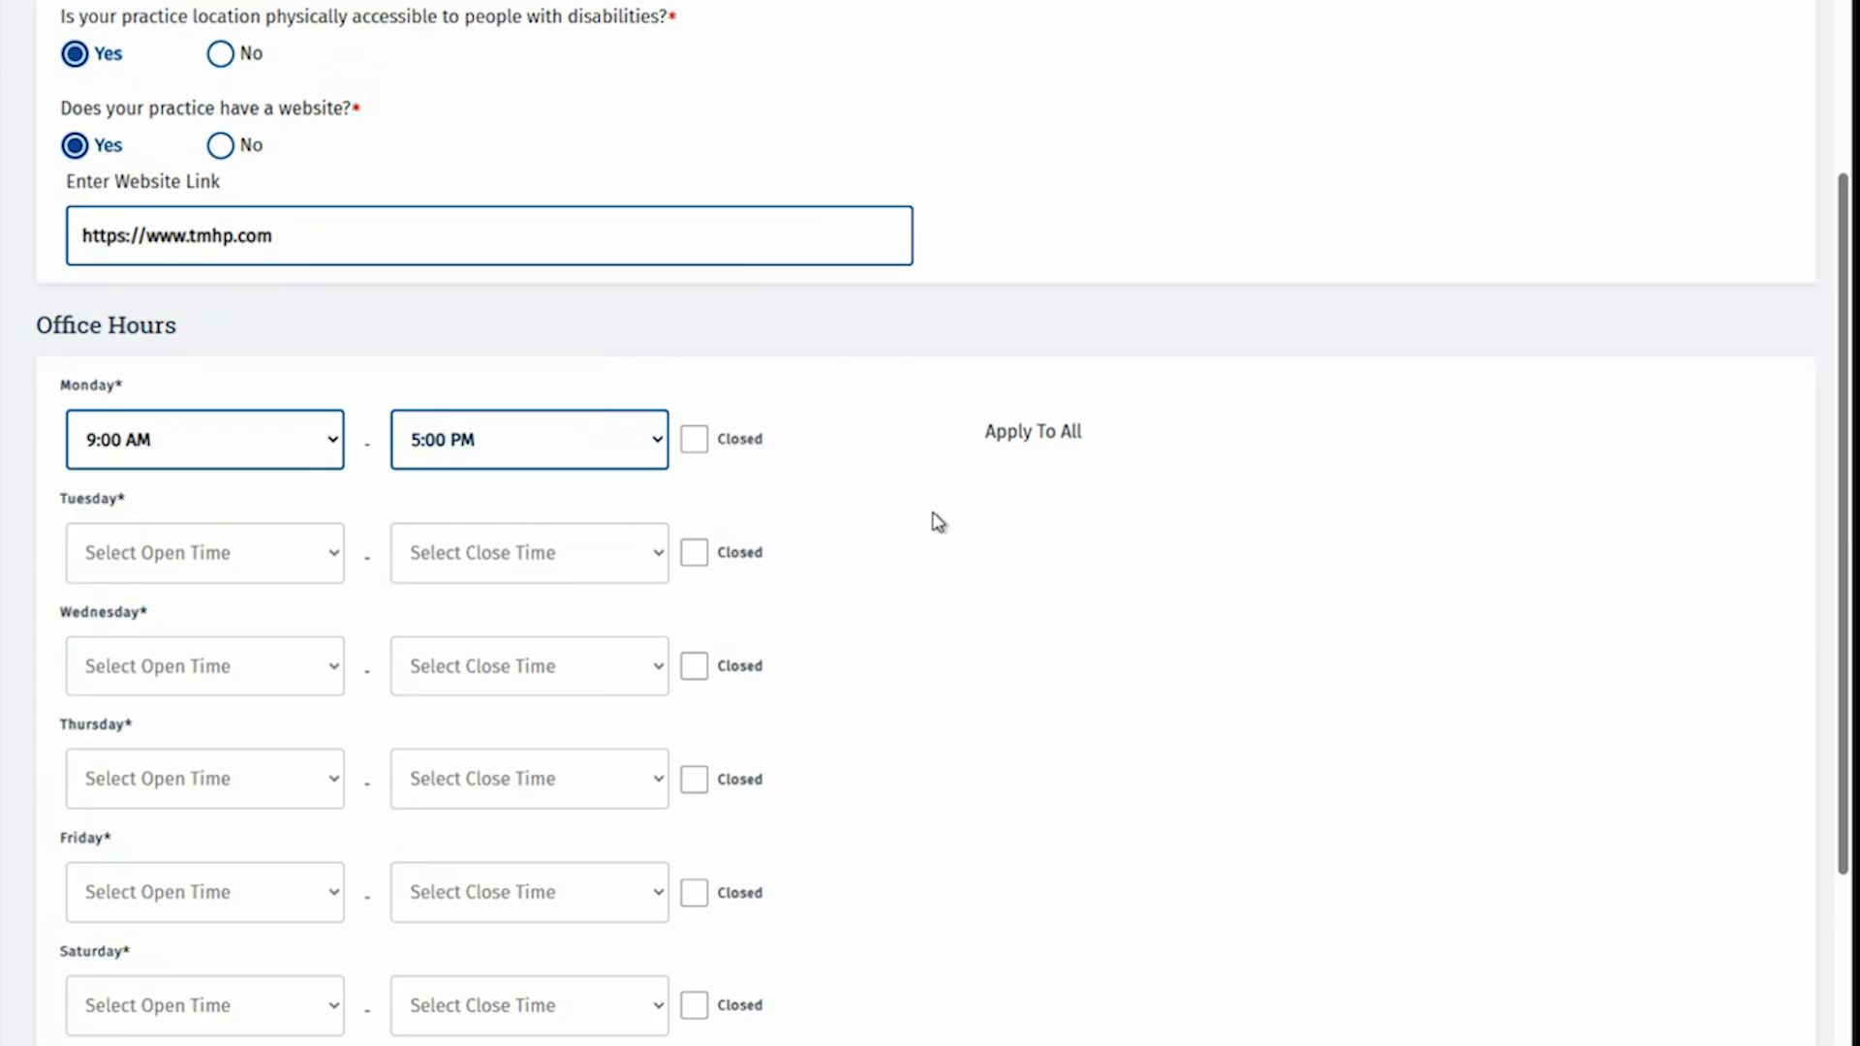
{"action": "left_click", "coordinate": [1051, 436]}
{"action": "scroll", "coordinate": [872, 581], "scroll_direction": "down", "scroll_amount": 4}
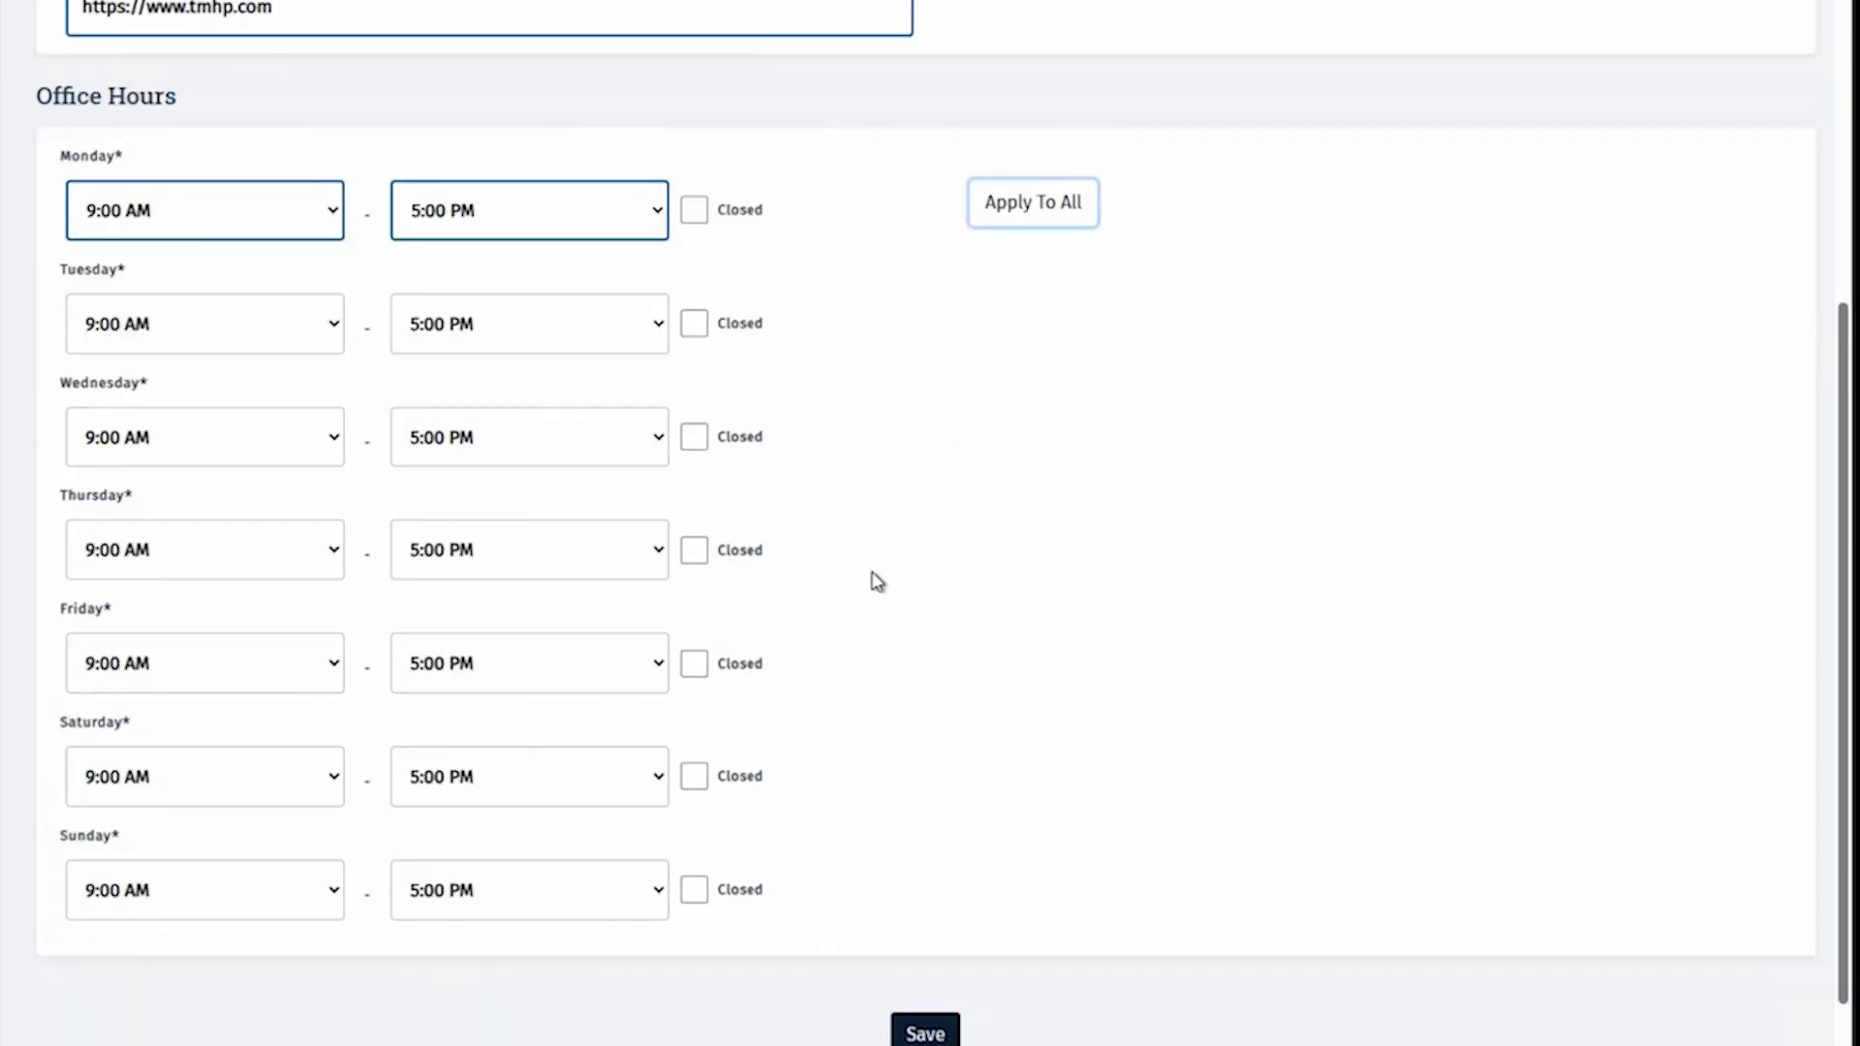
{"action": "left_click", "coordinate": [736, 663]}
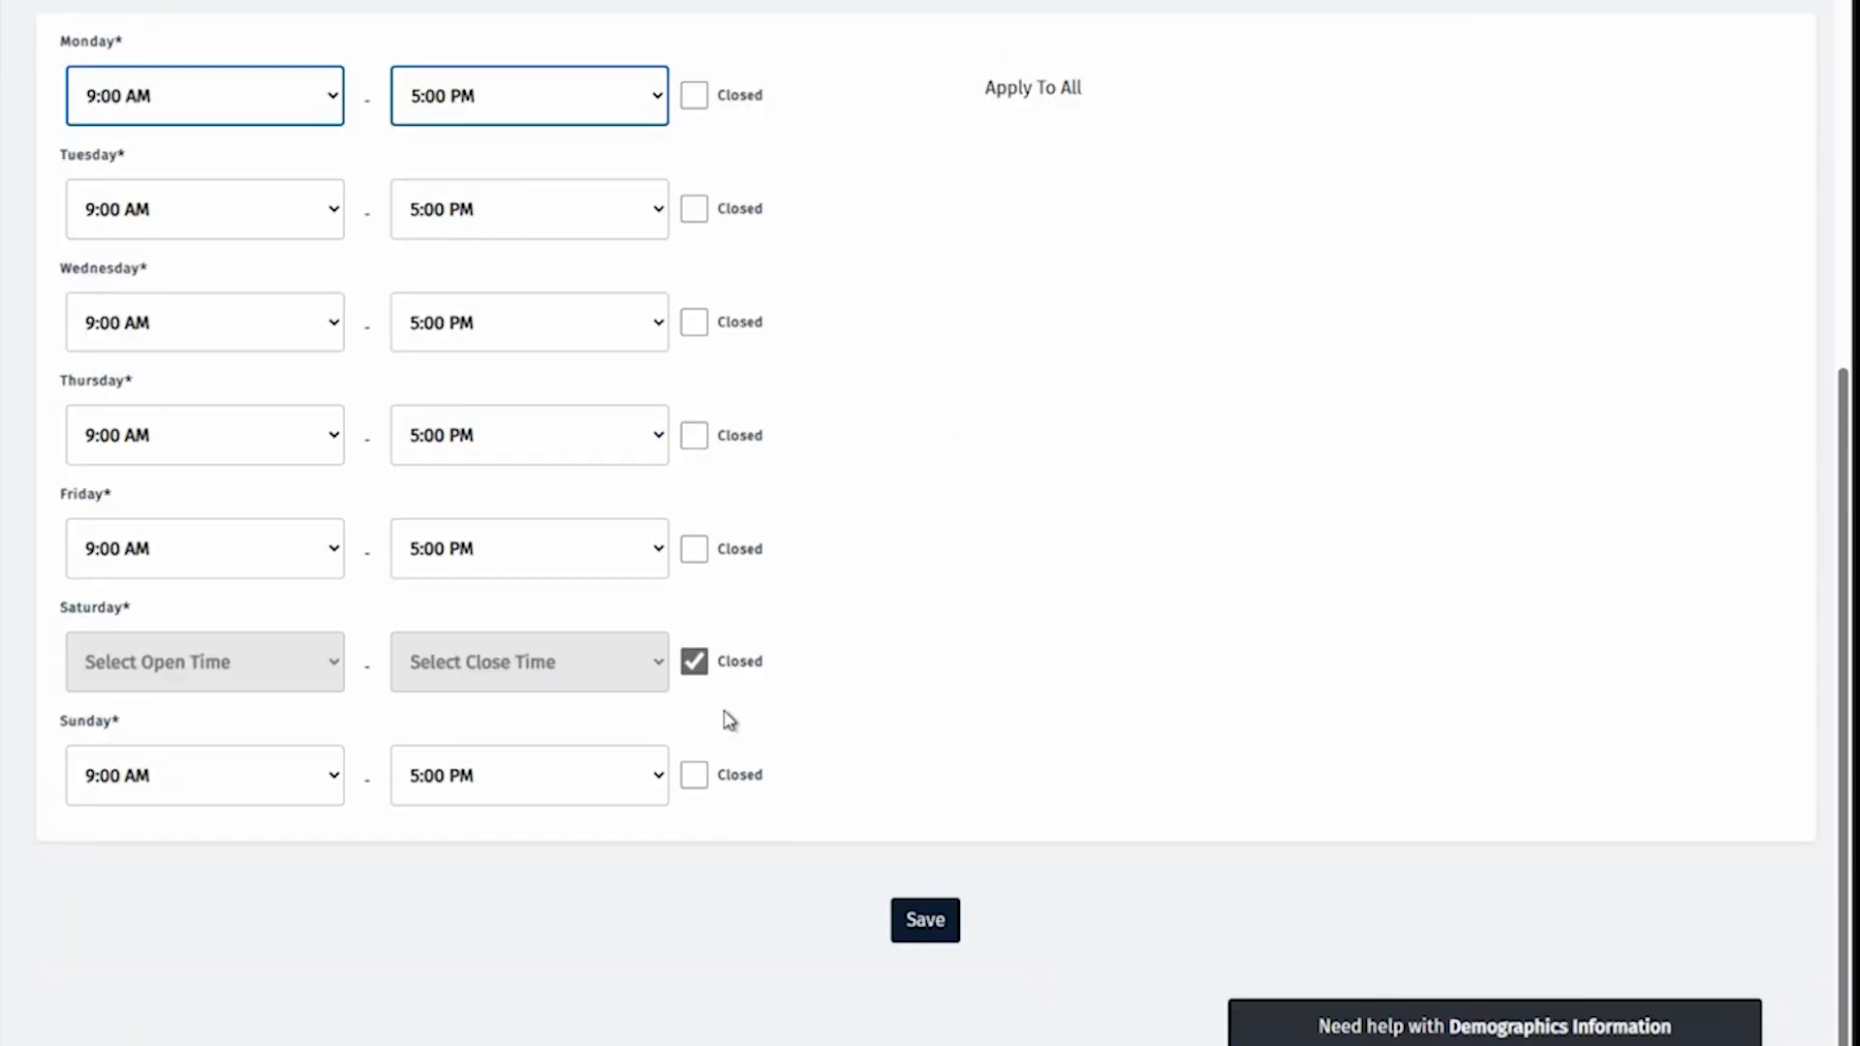
{"action": "left_click", "coordinate": [735, 776]}
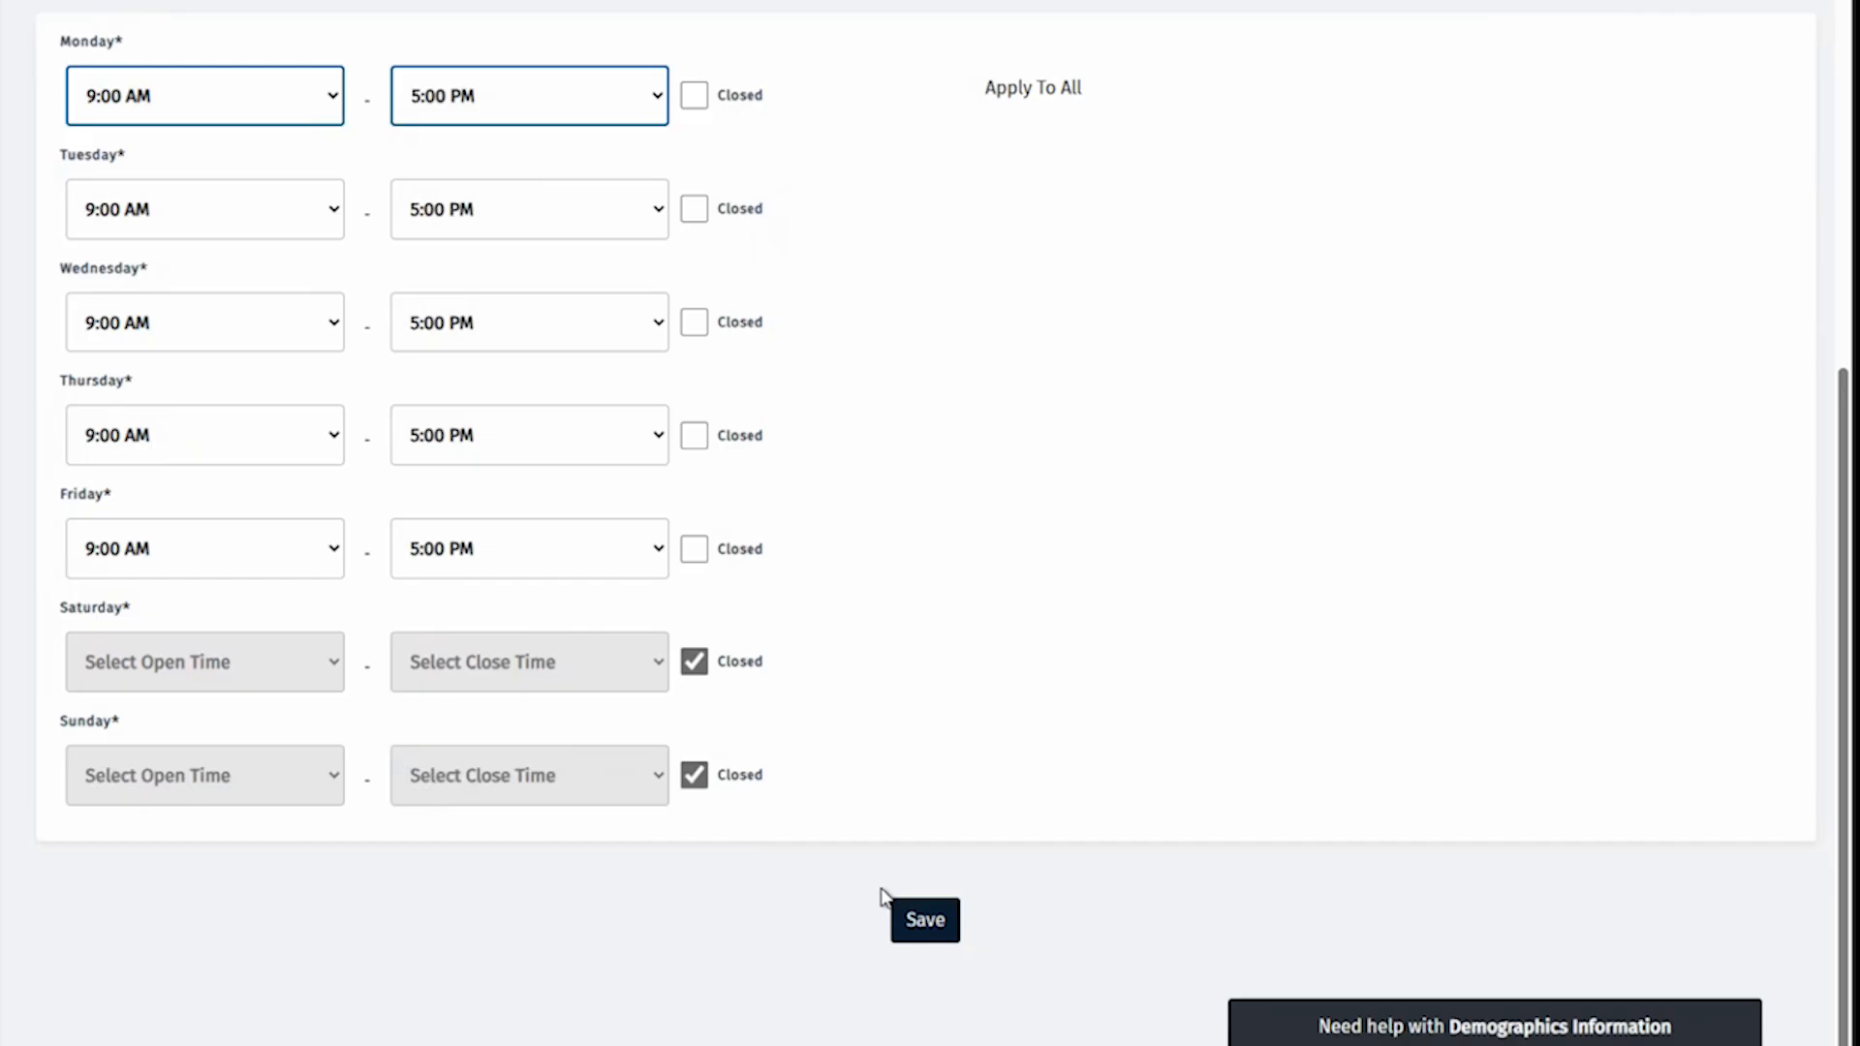
{"action": "left_click", "coordinate": [913, 920]}
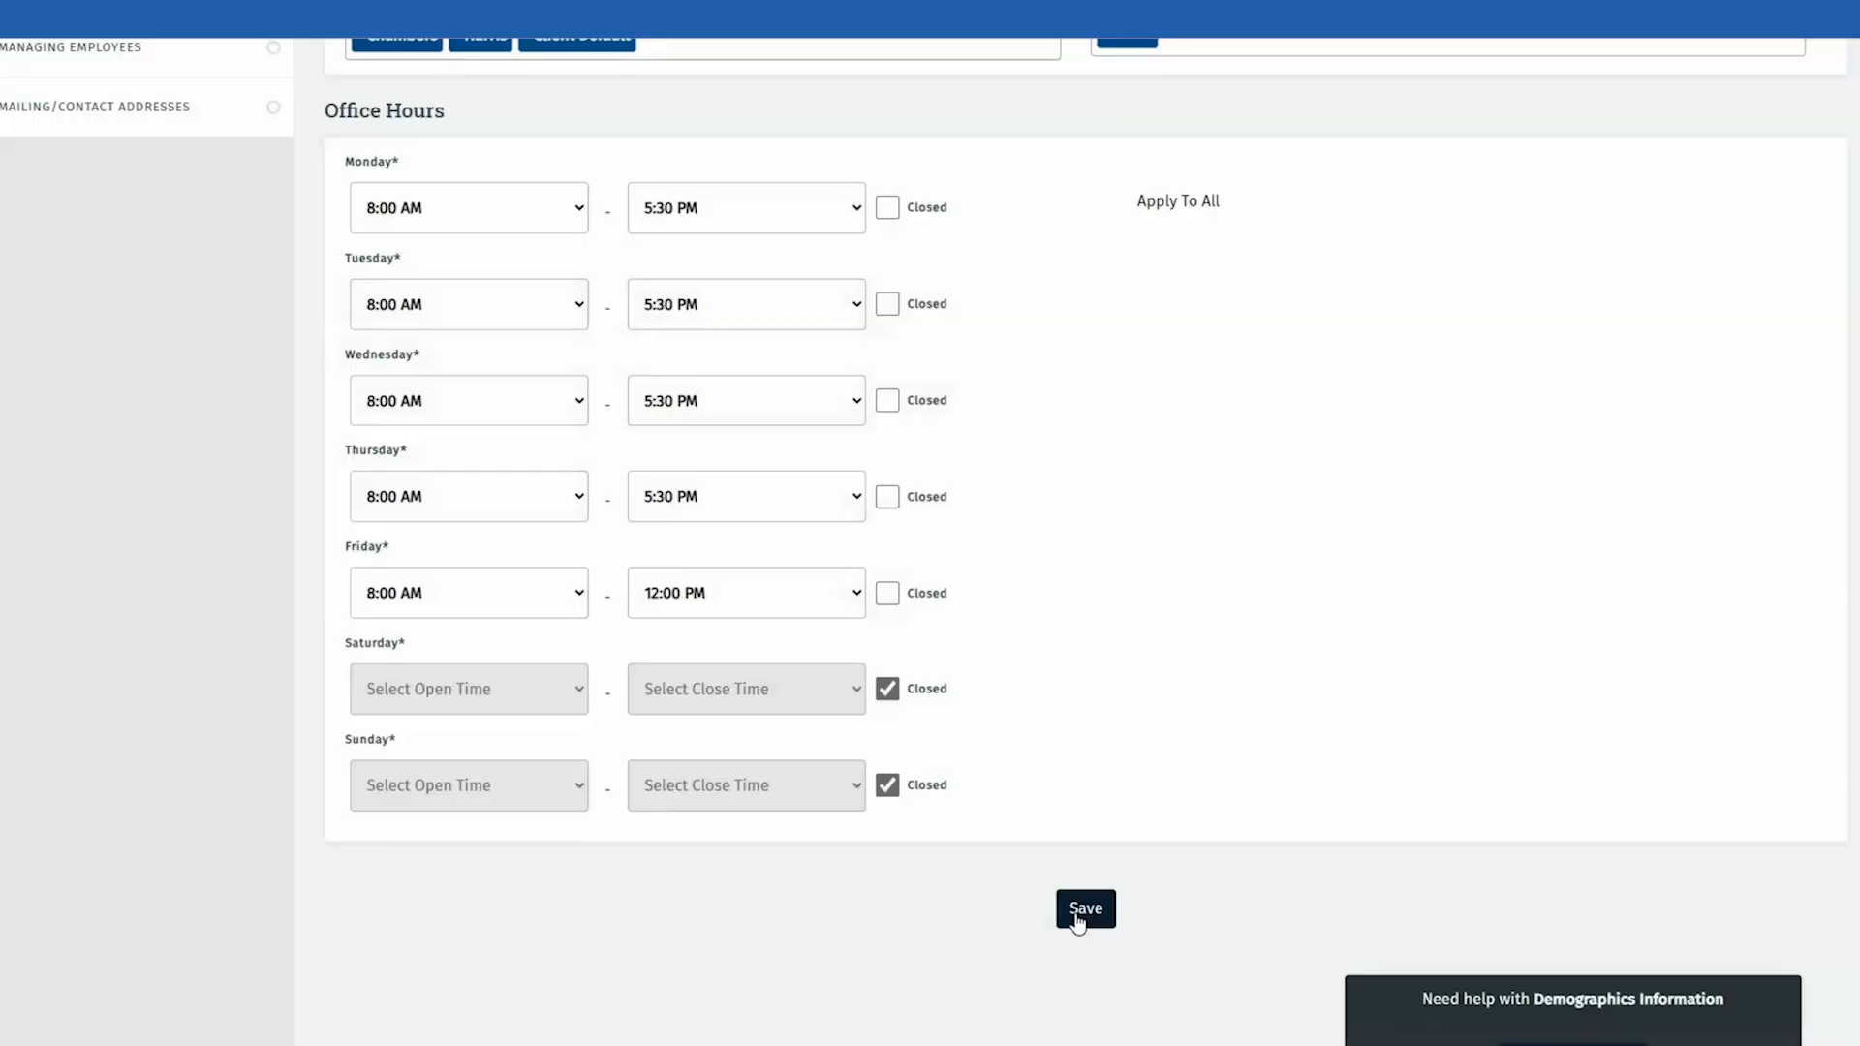
{"action": "left_click", "coordinate": [1081, 911]}
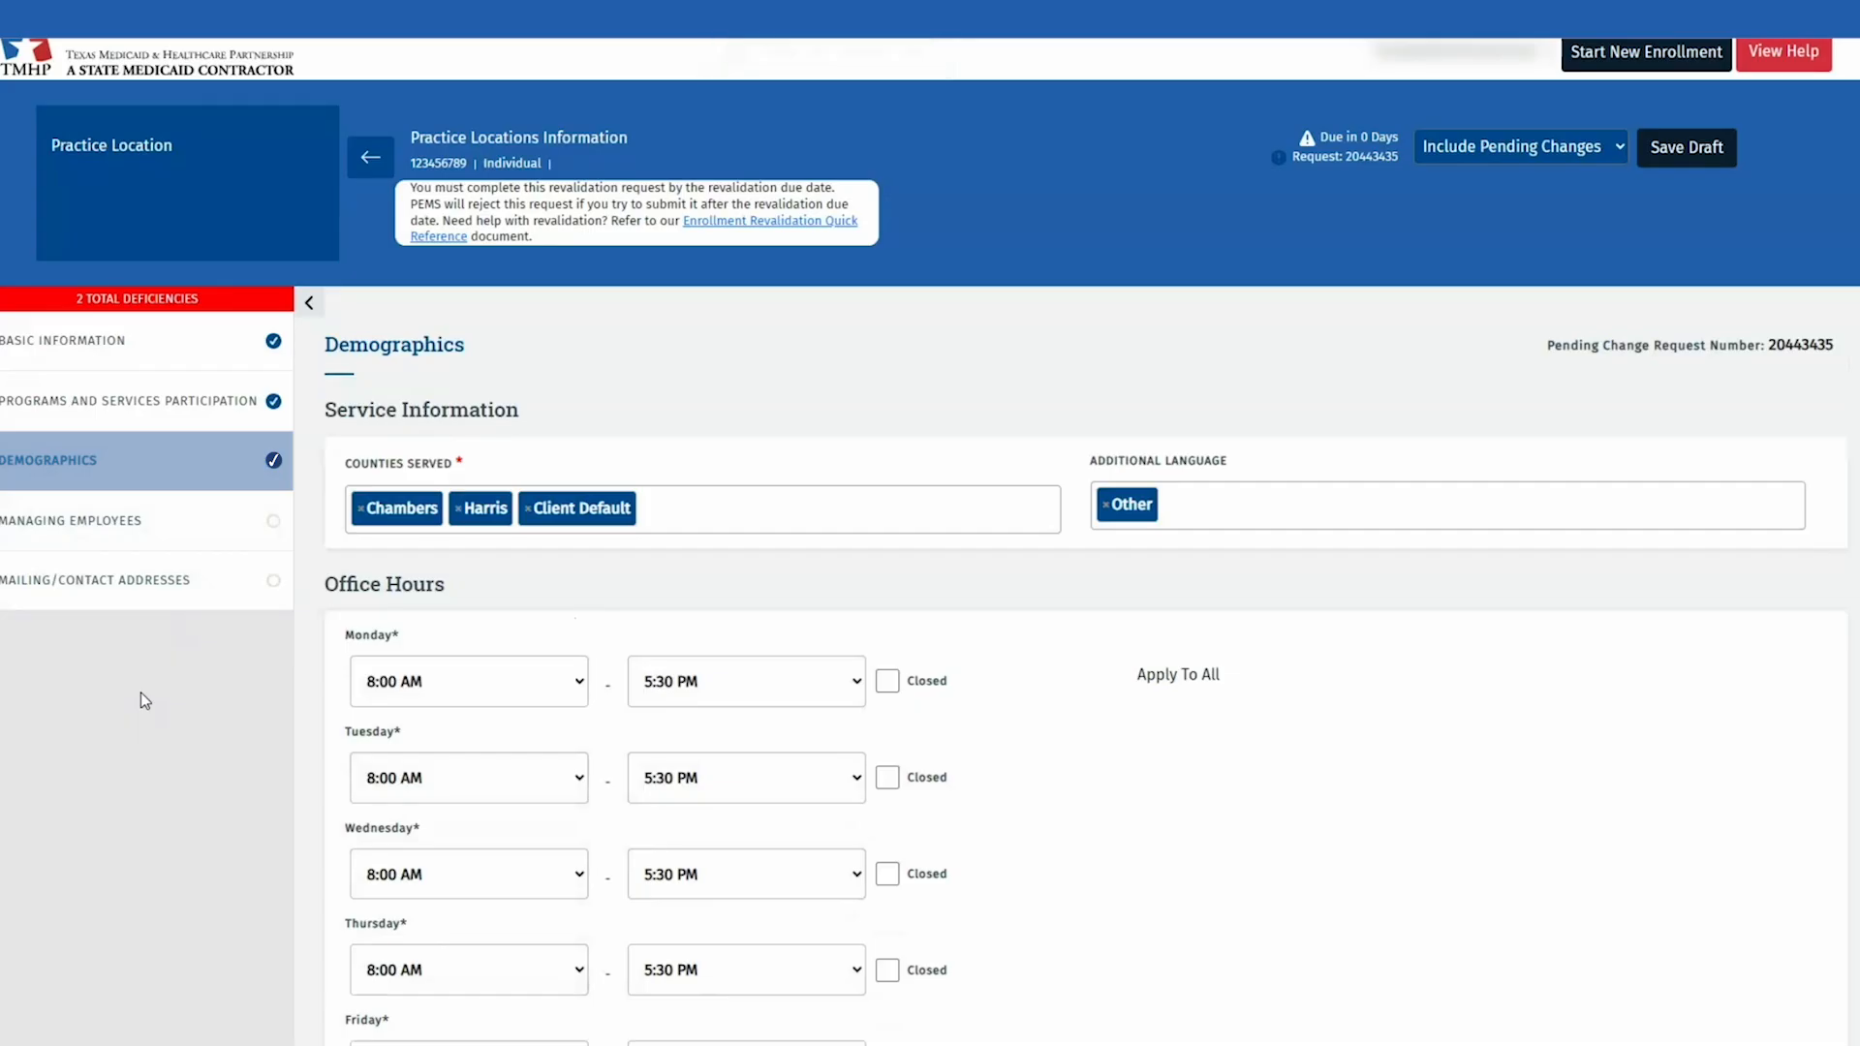
Step: Add a managing employee association for the provider with the role Owner
{"action": "left_click", "coordinate": [185, 539]}
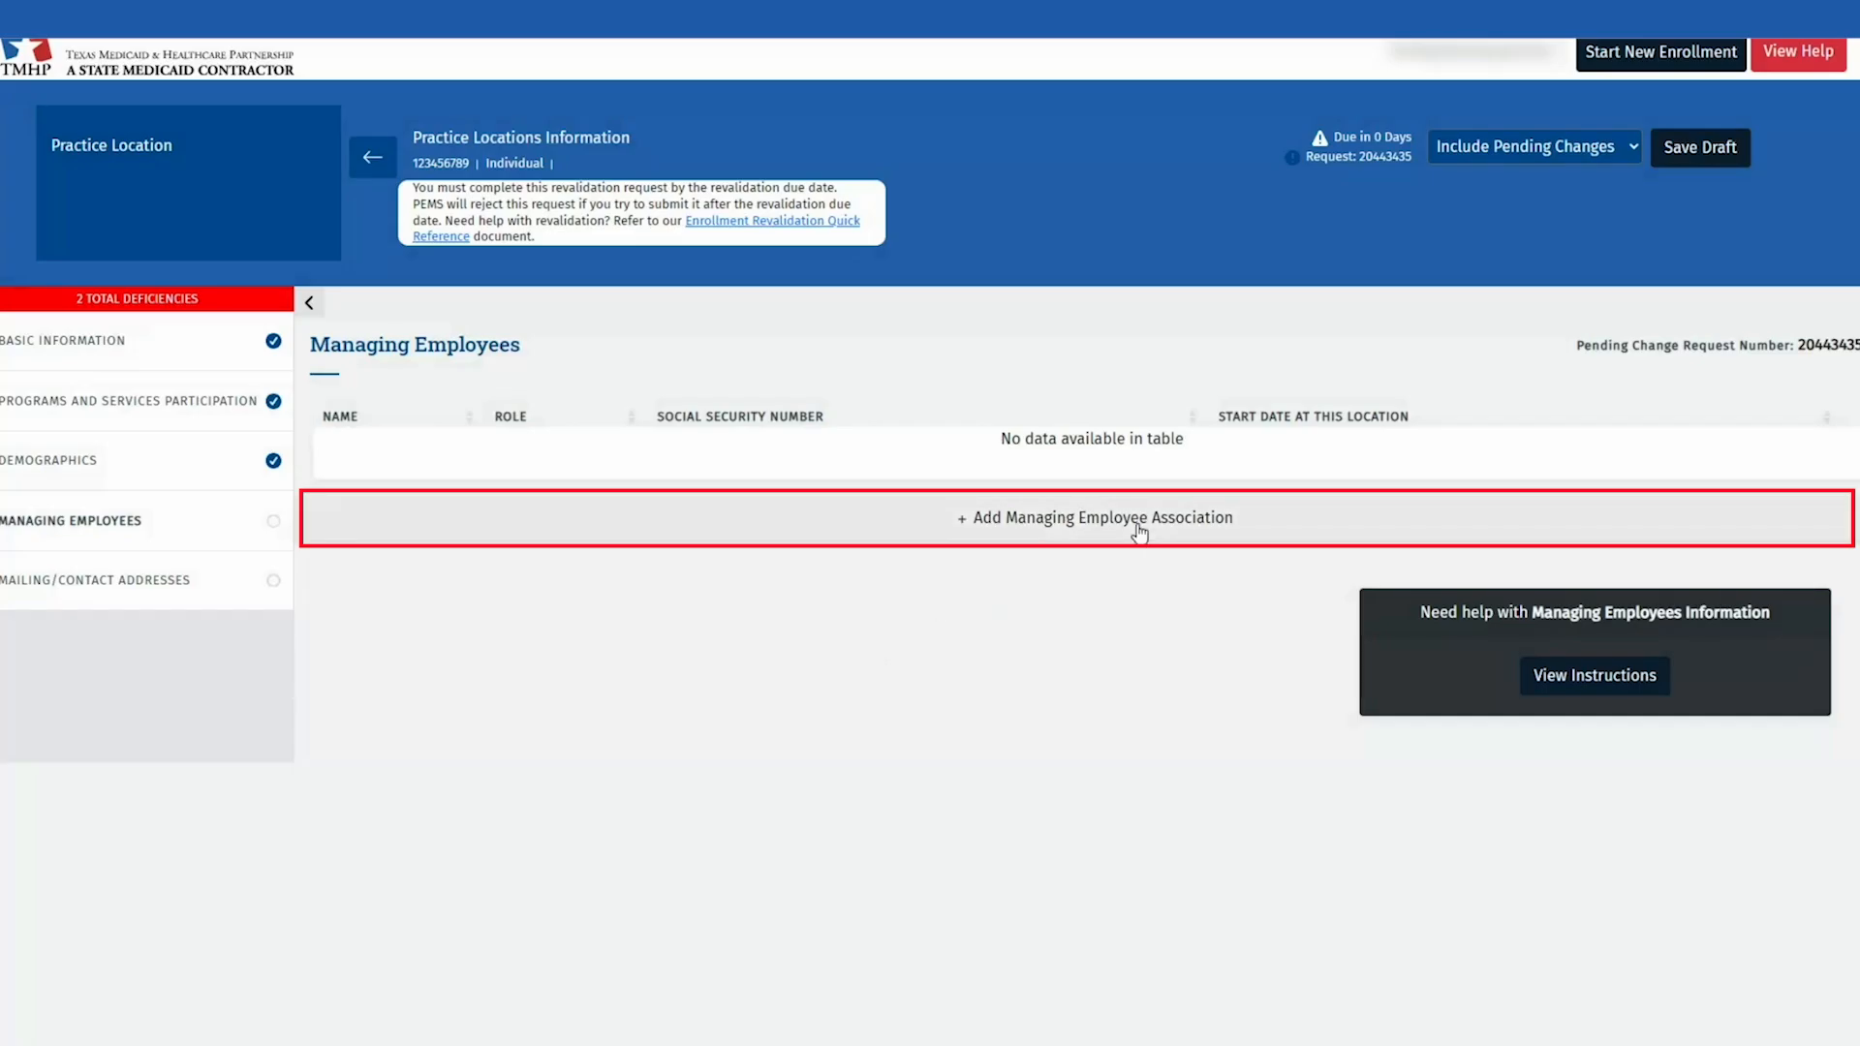
{"action": "left_click", "coordinate": [1294, 521]}
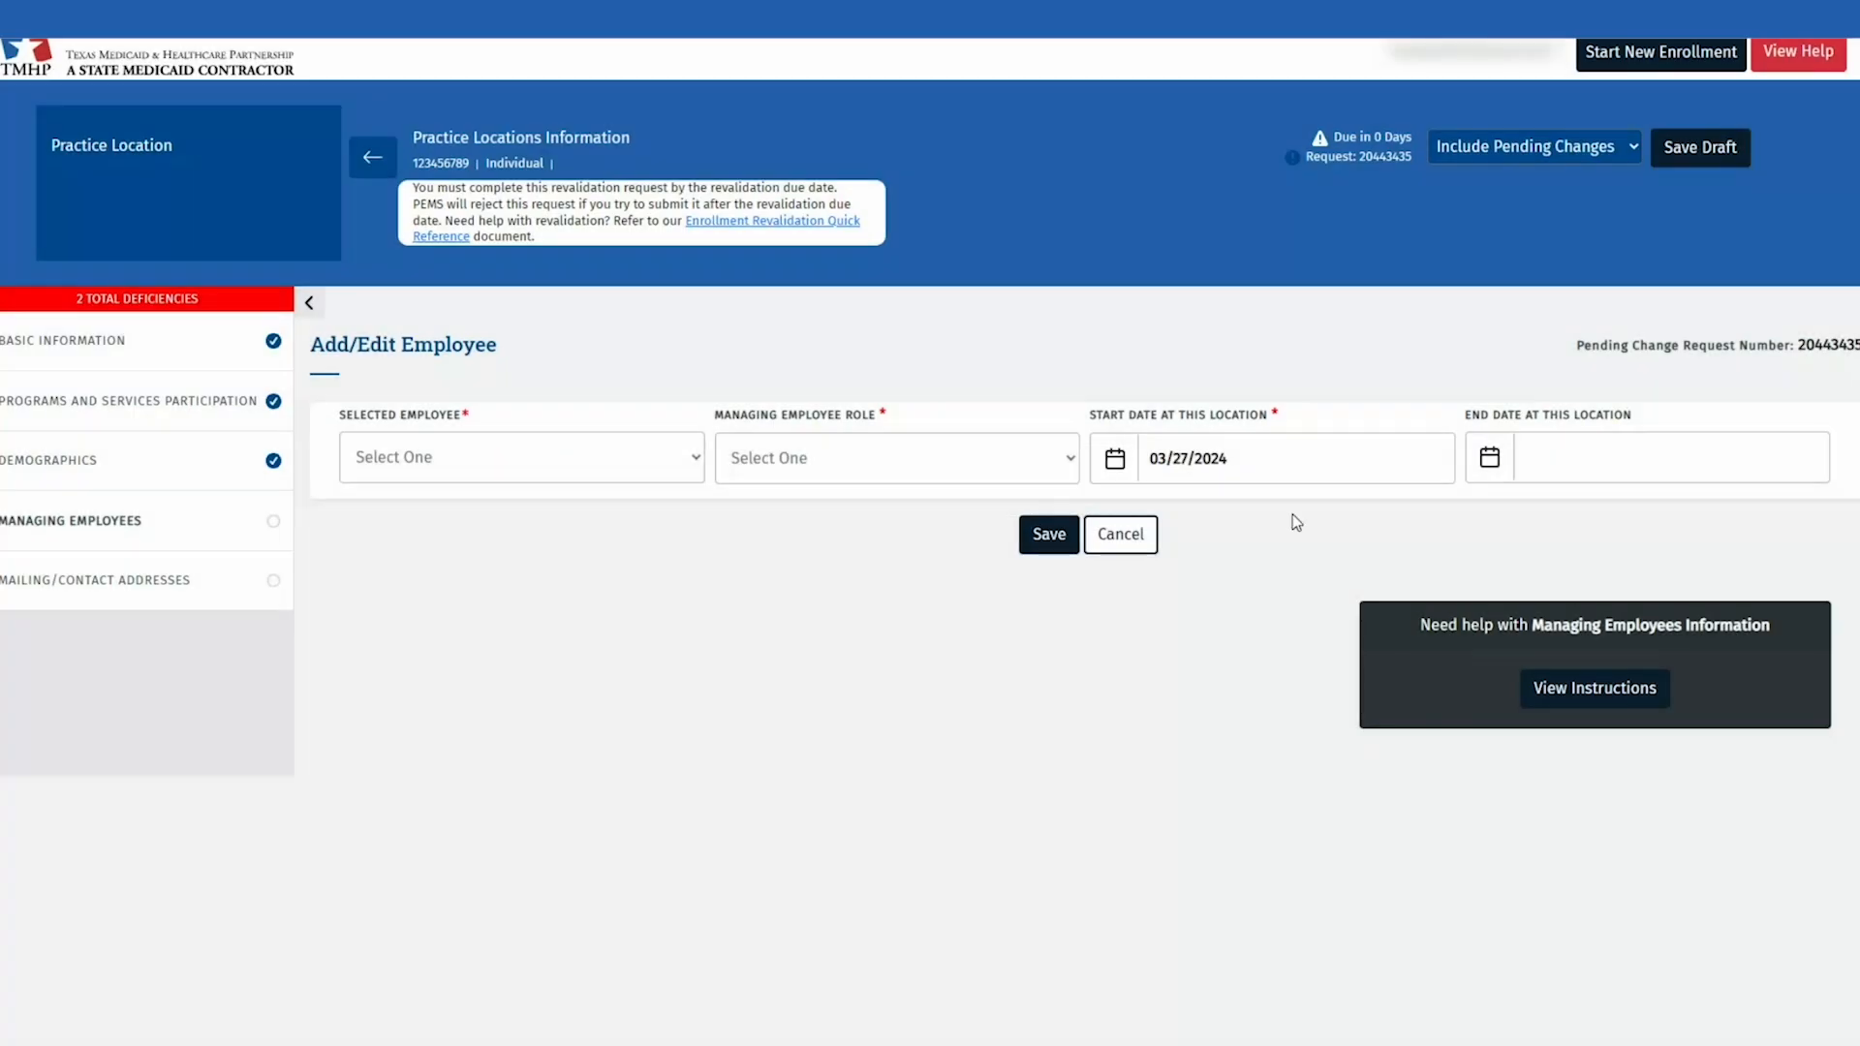
{"action": "left_click", "coordinate": [652, 469]}
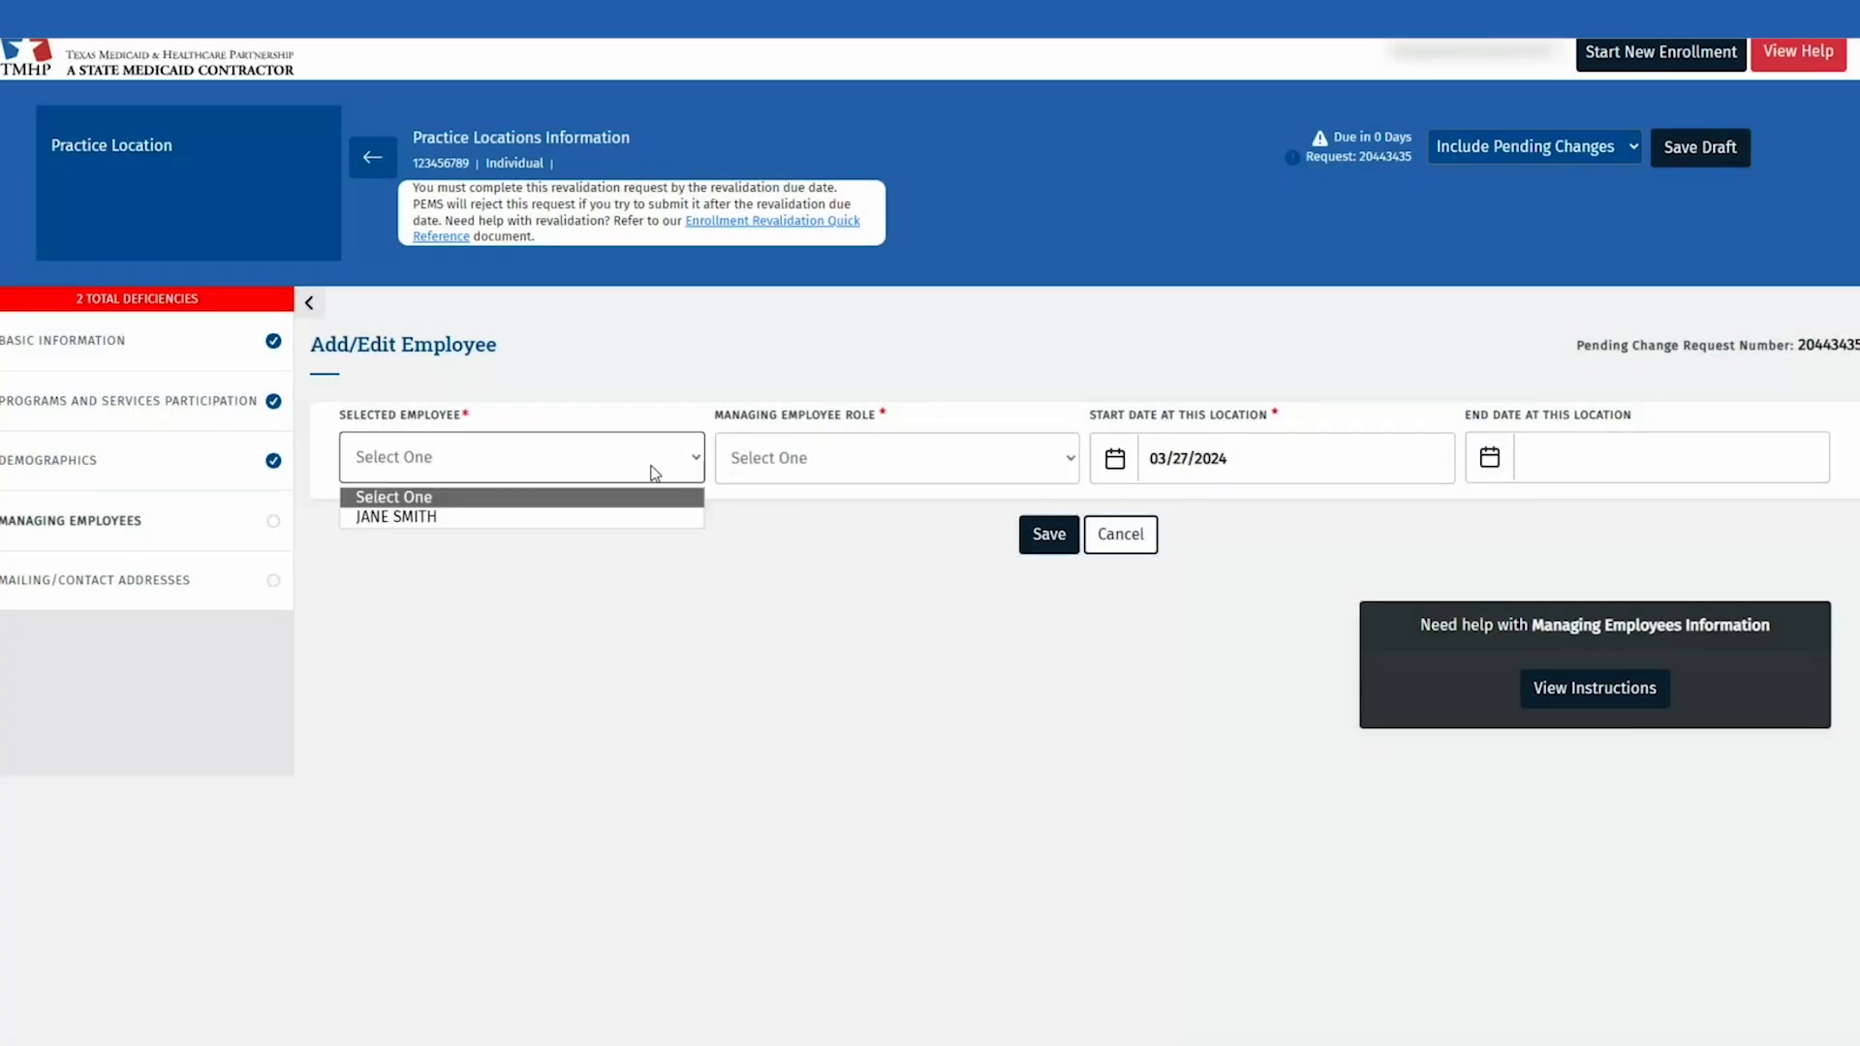
{"action": "left_click", "coordinate": [561, 518]}
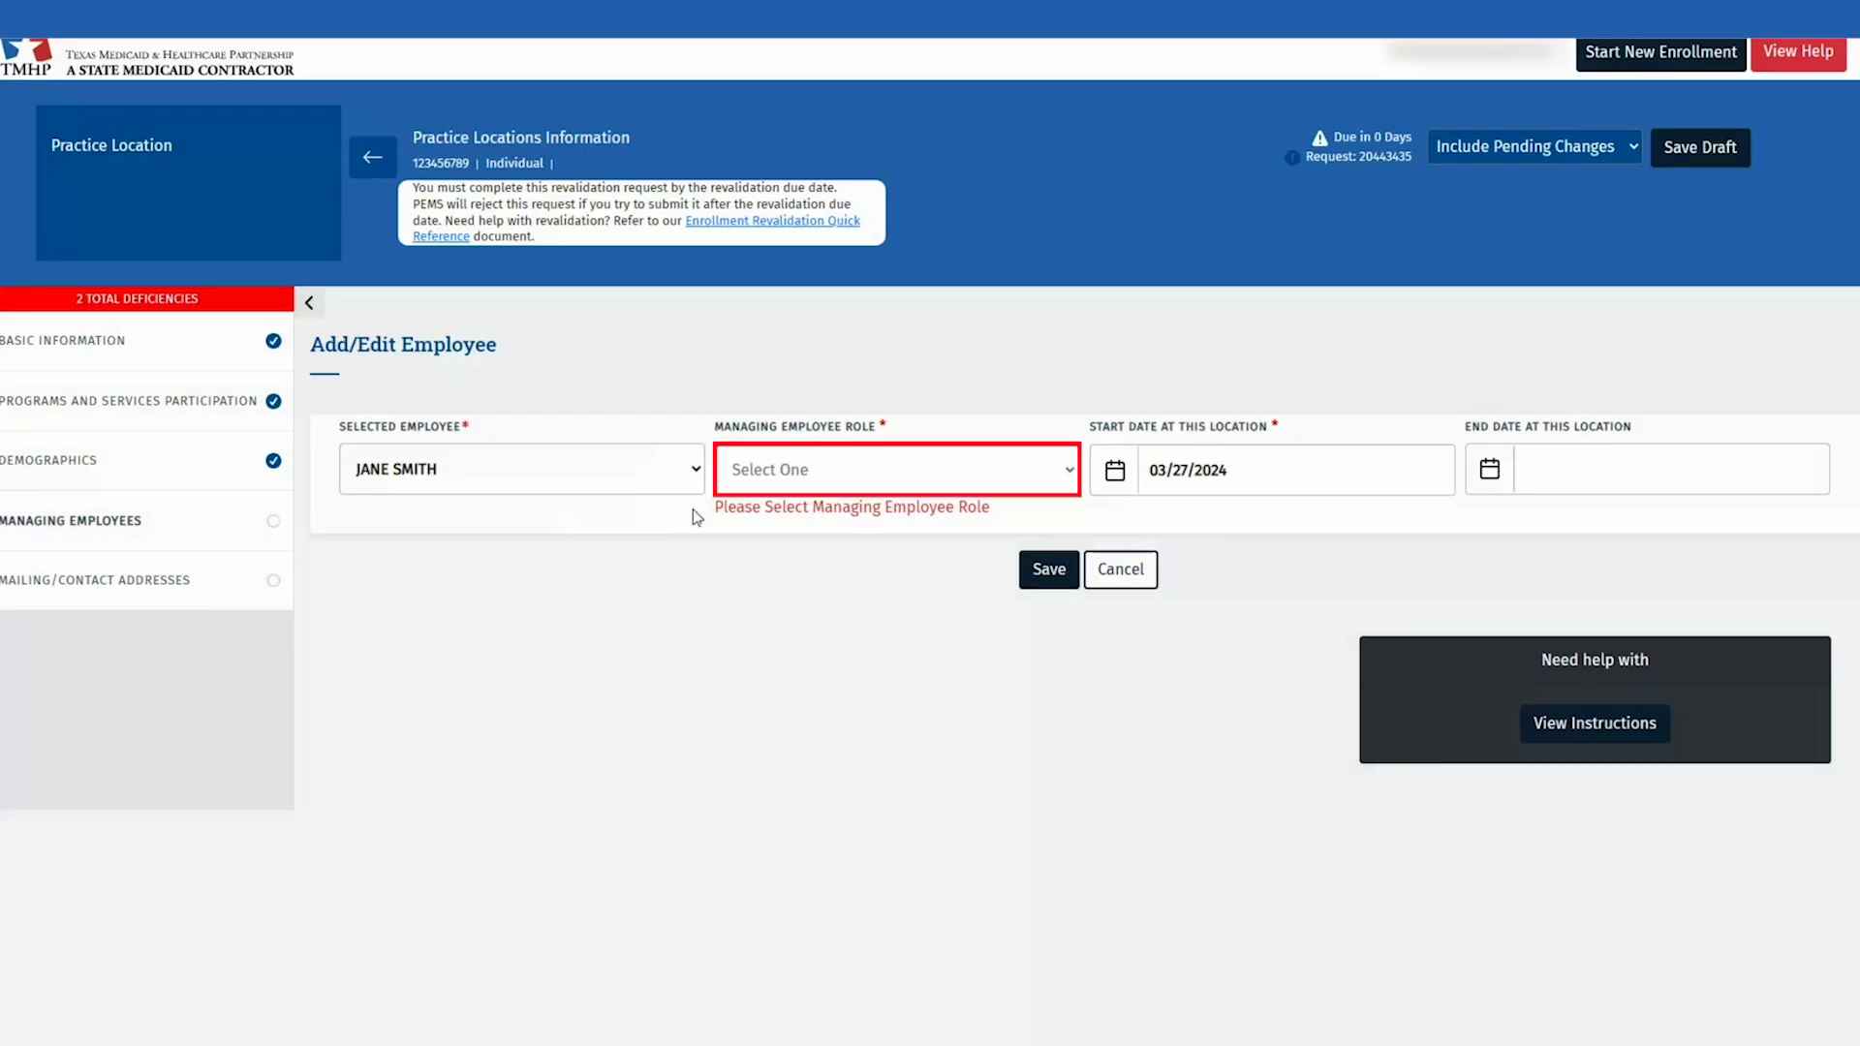
{"action": "left_click", "coordinate": [779, 481]}
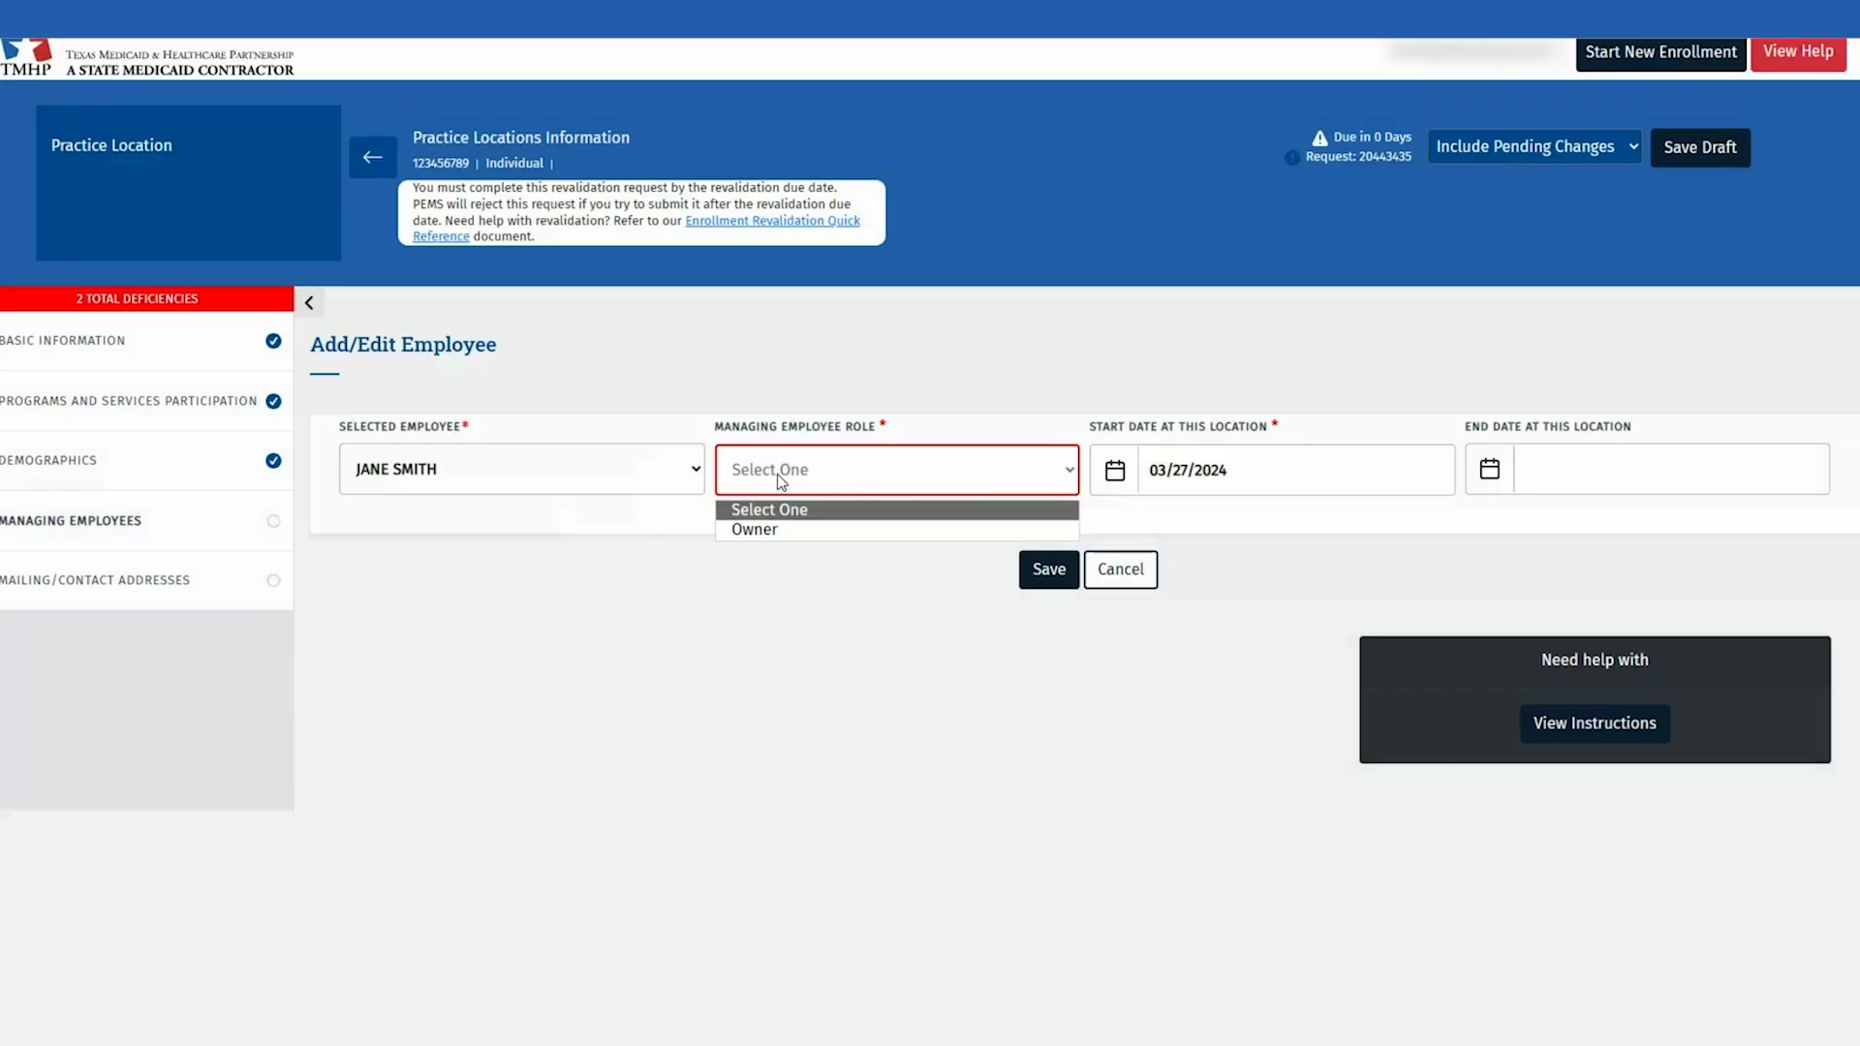
{"action": "left_click", "coordinate": [797, 531]}
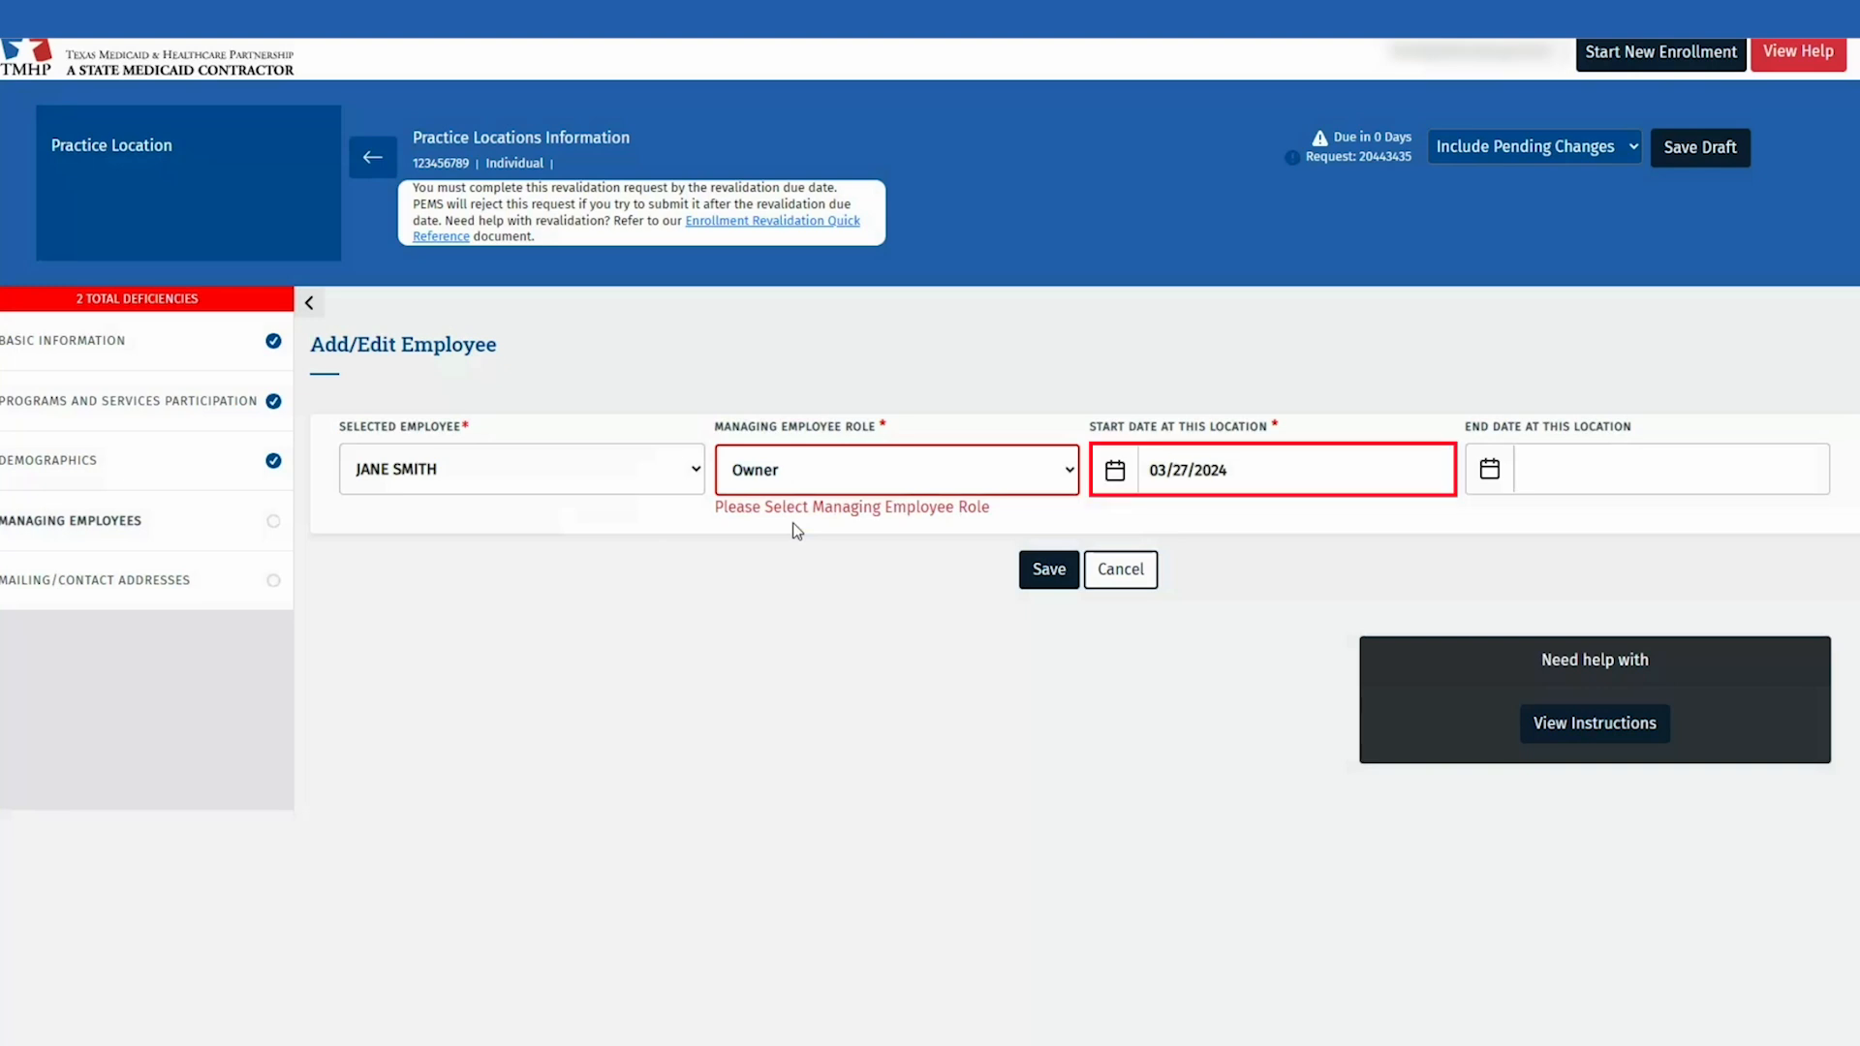
Step: Set the association start date to 01/01/2010, save it, and reopen the employee row
{"action": "left_click", "coordinate": [1179, 484]}
{"action": "key", "text": "ctrl+a"}
{"action": "key", "text": "BackSpace"}
{"action": "type", "text": "01/01/2010"}
{"action": "left_click", "coordinate": [1146, 602]}
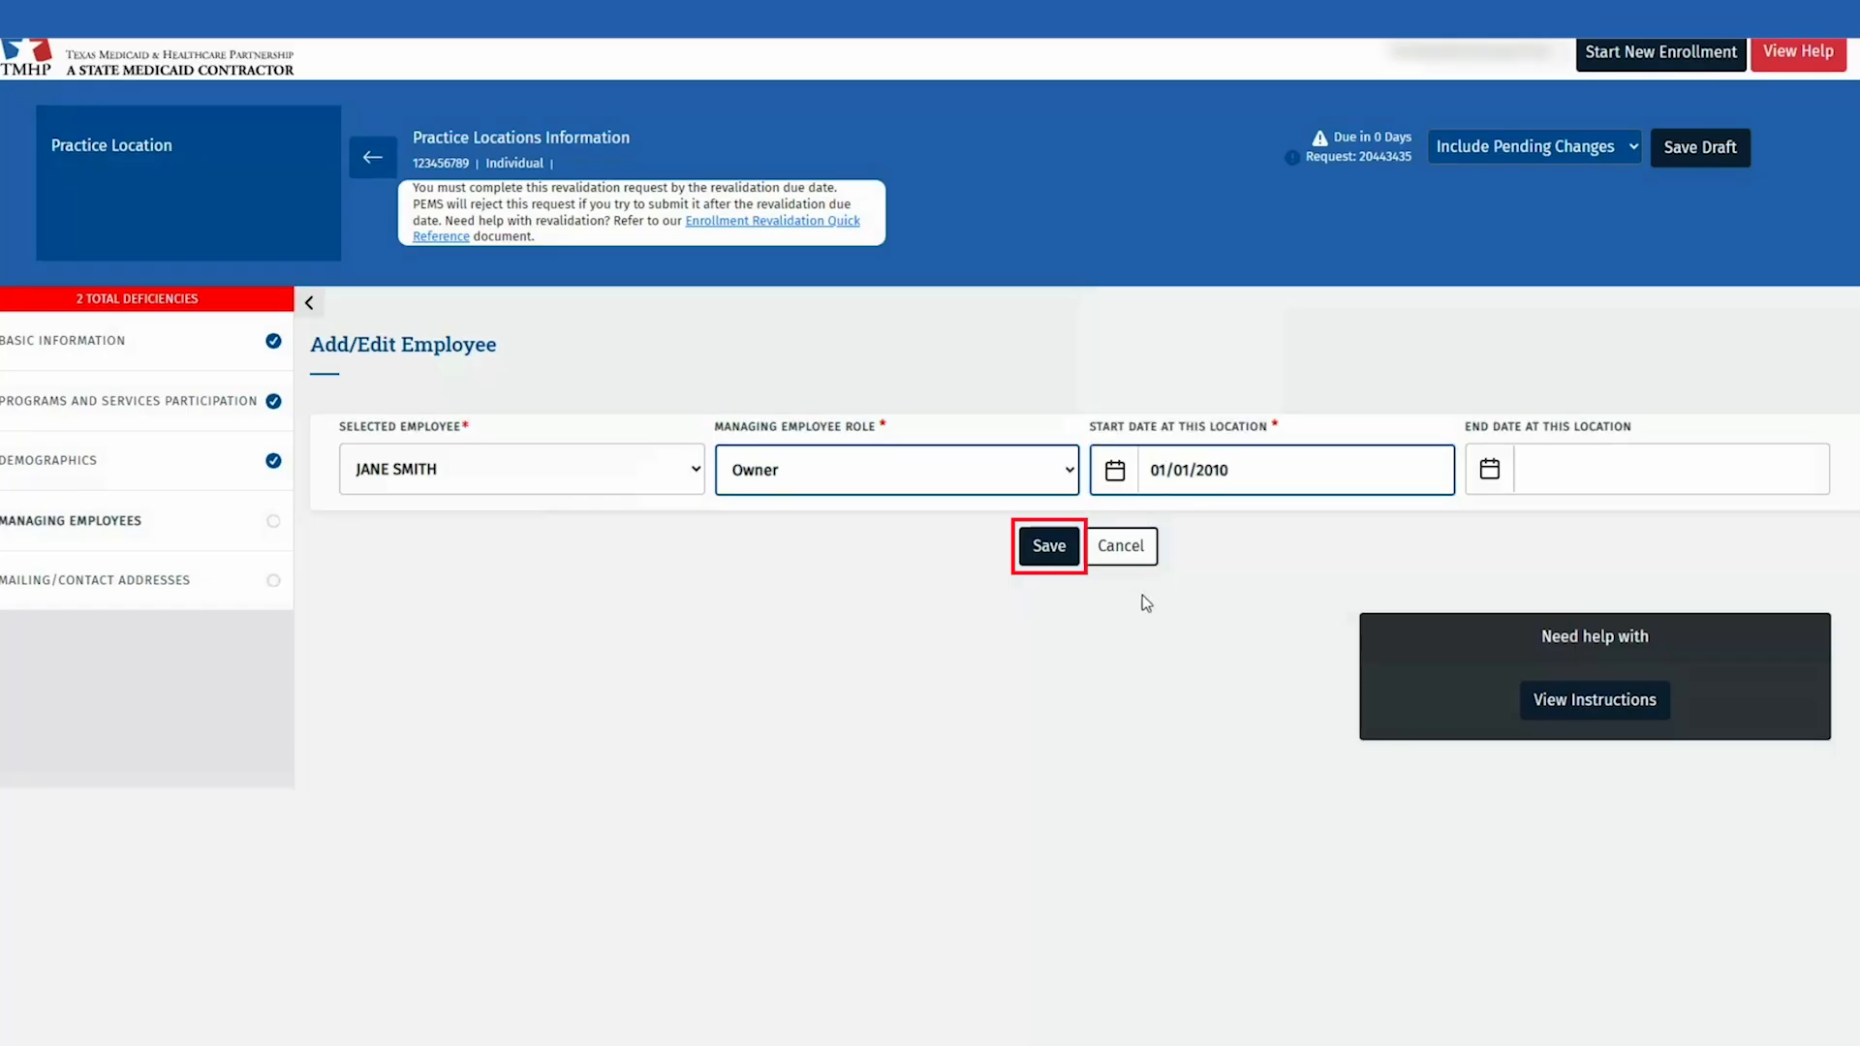
{"action": "left_click", "coordinate": [1054, 550]}
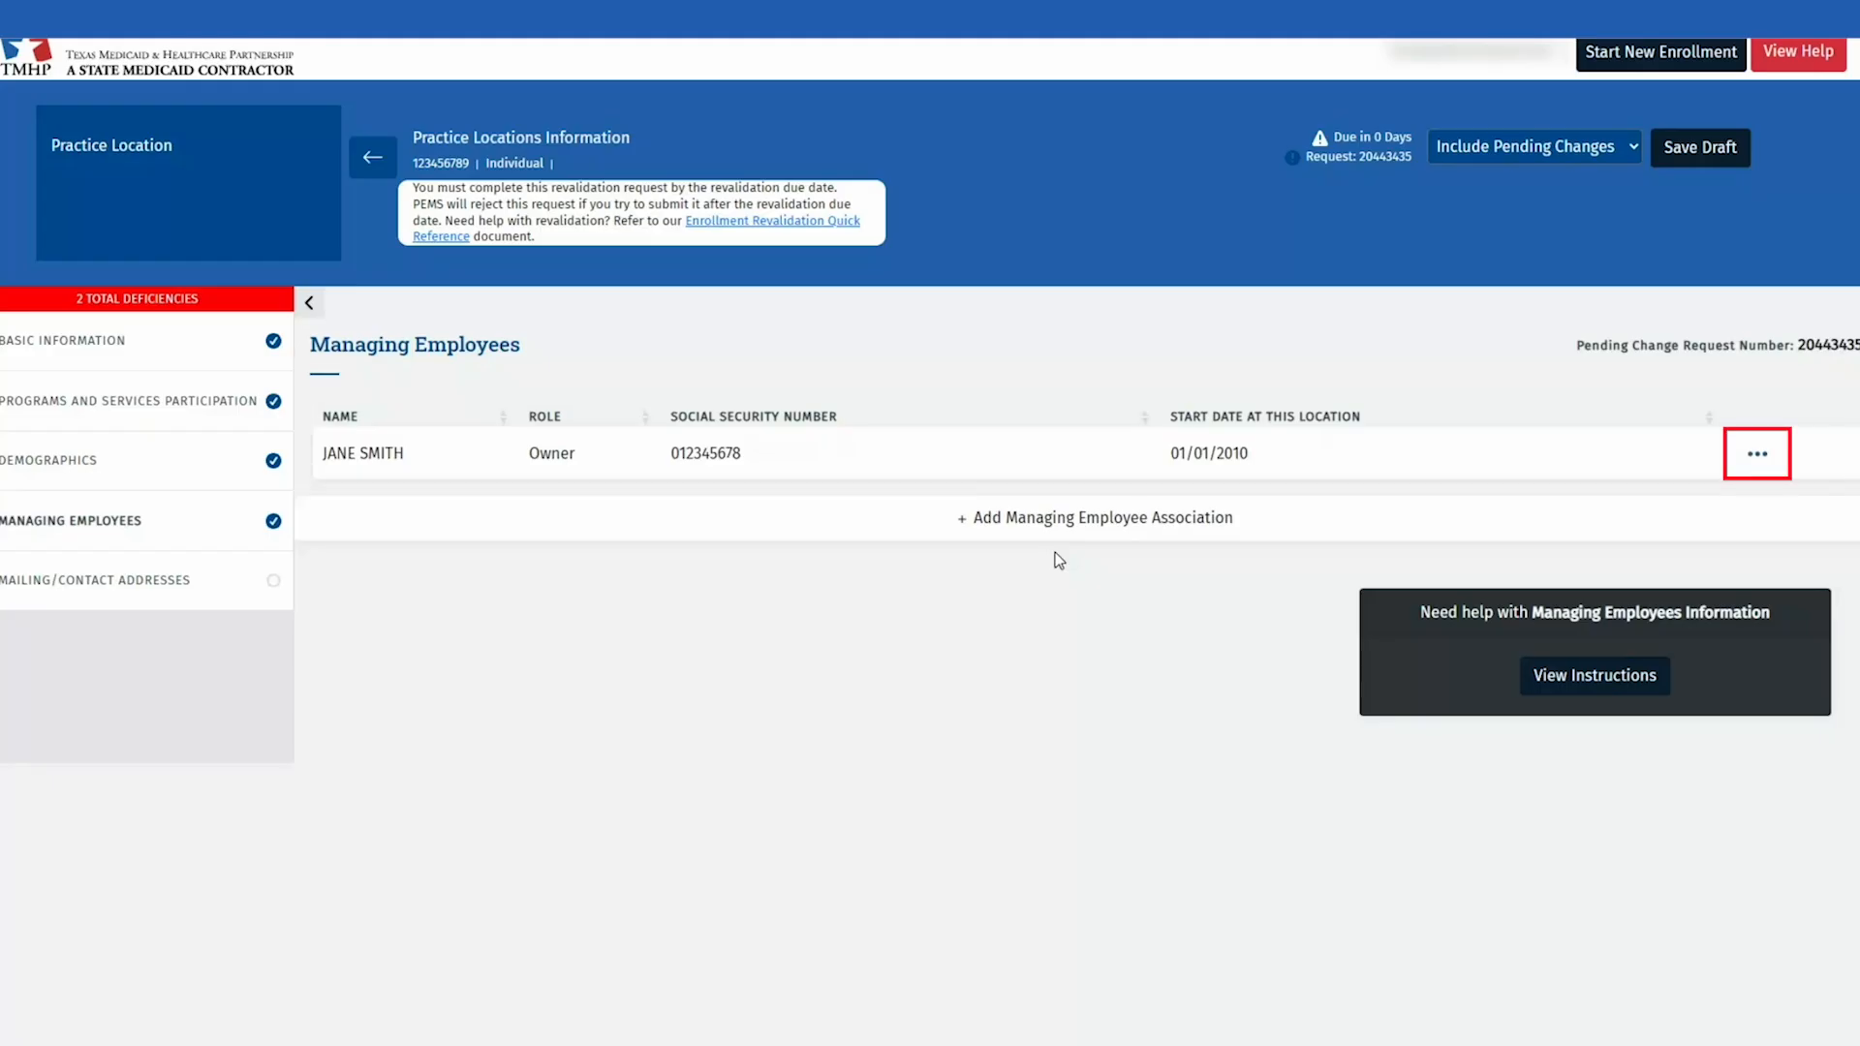
{"action": "left_click", "coordinate": [1741, 463]}
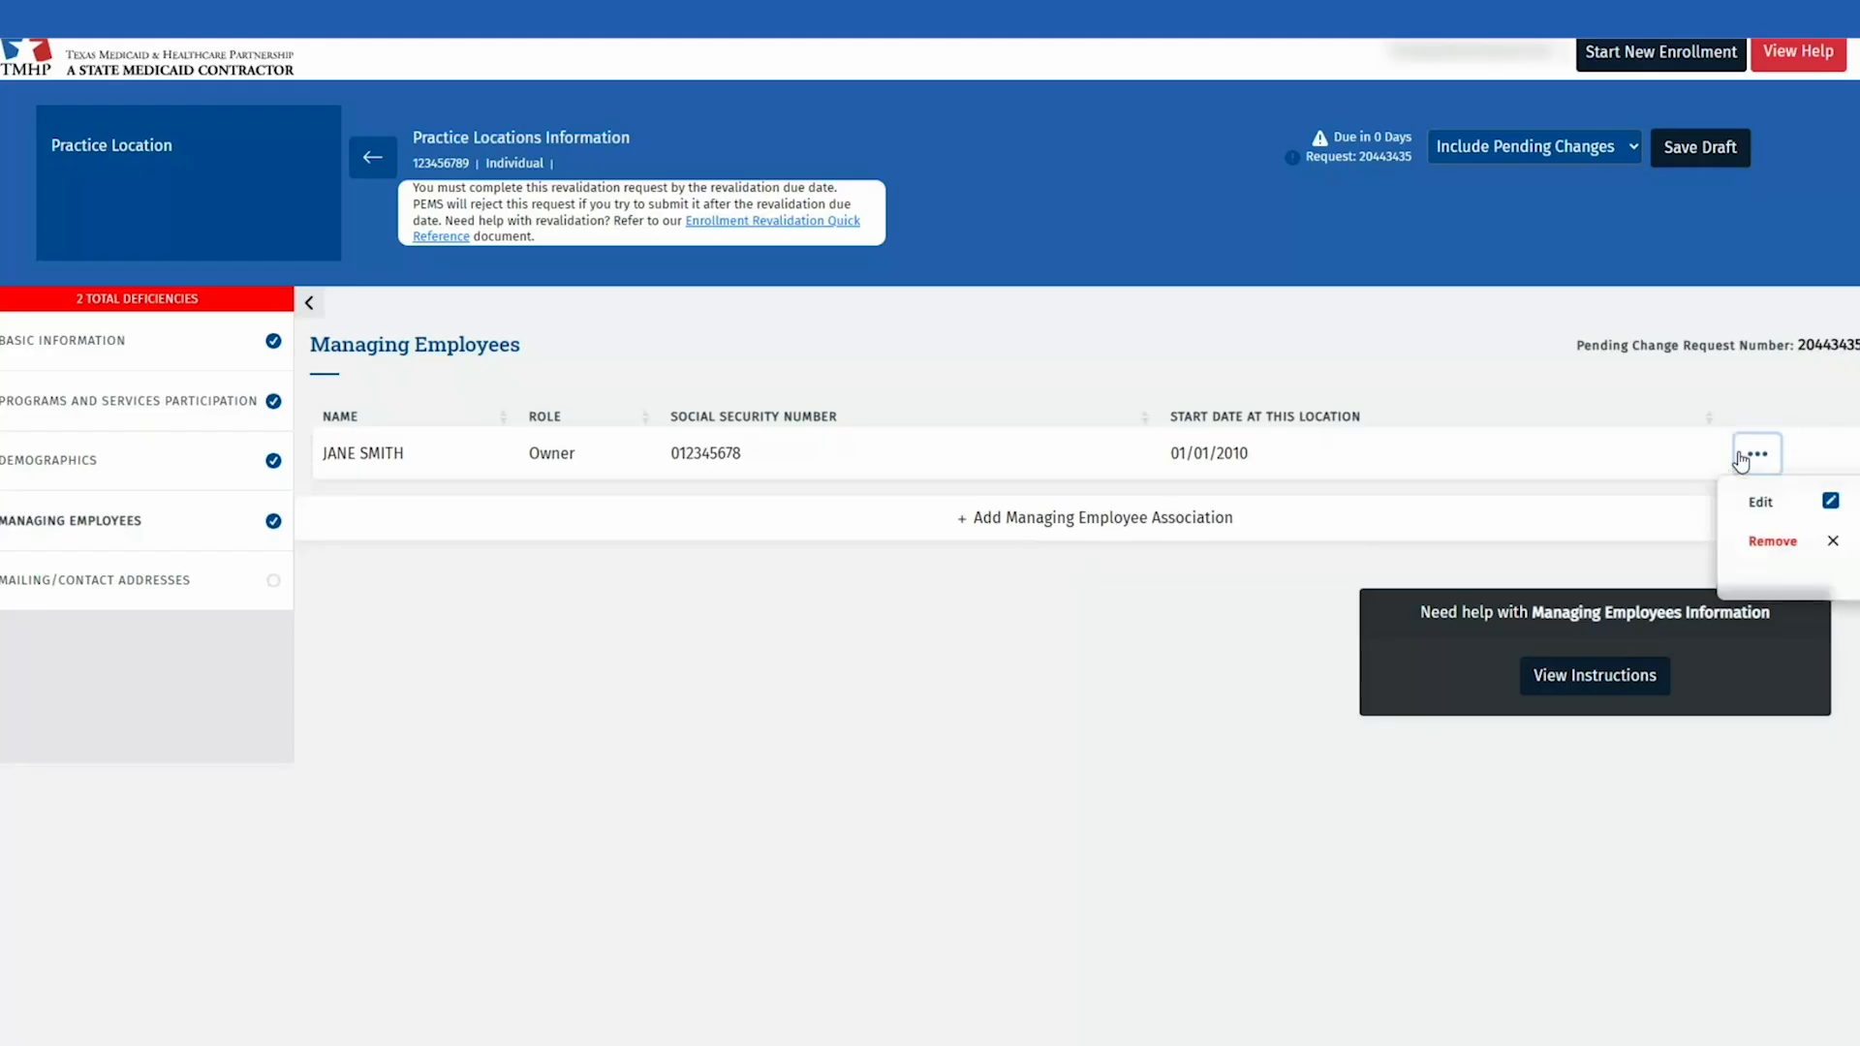
{"action": "left_click", "coordinate": [1798, 505]}
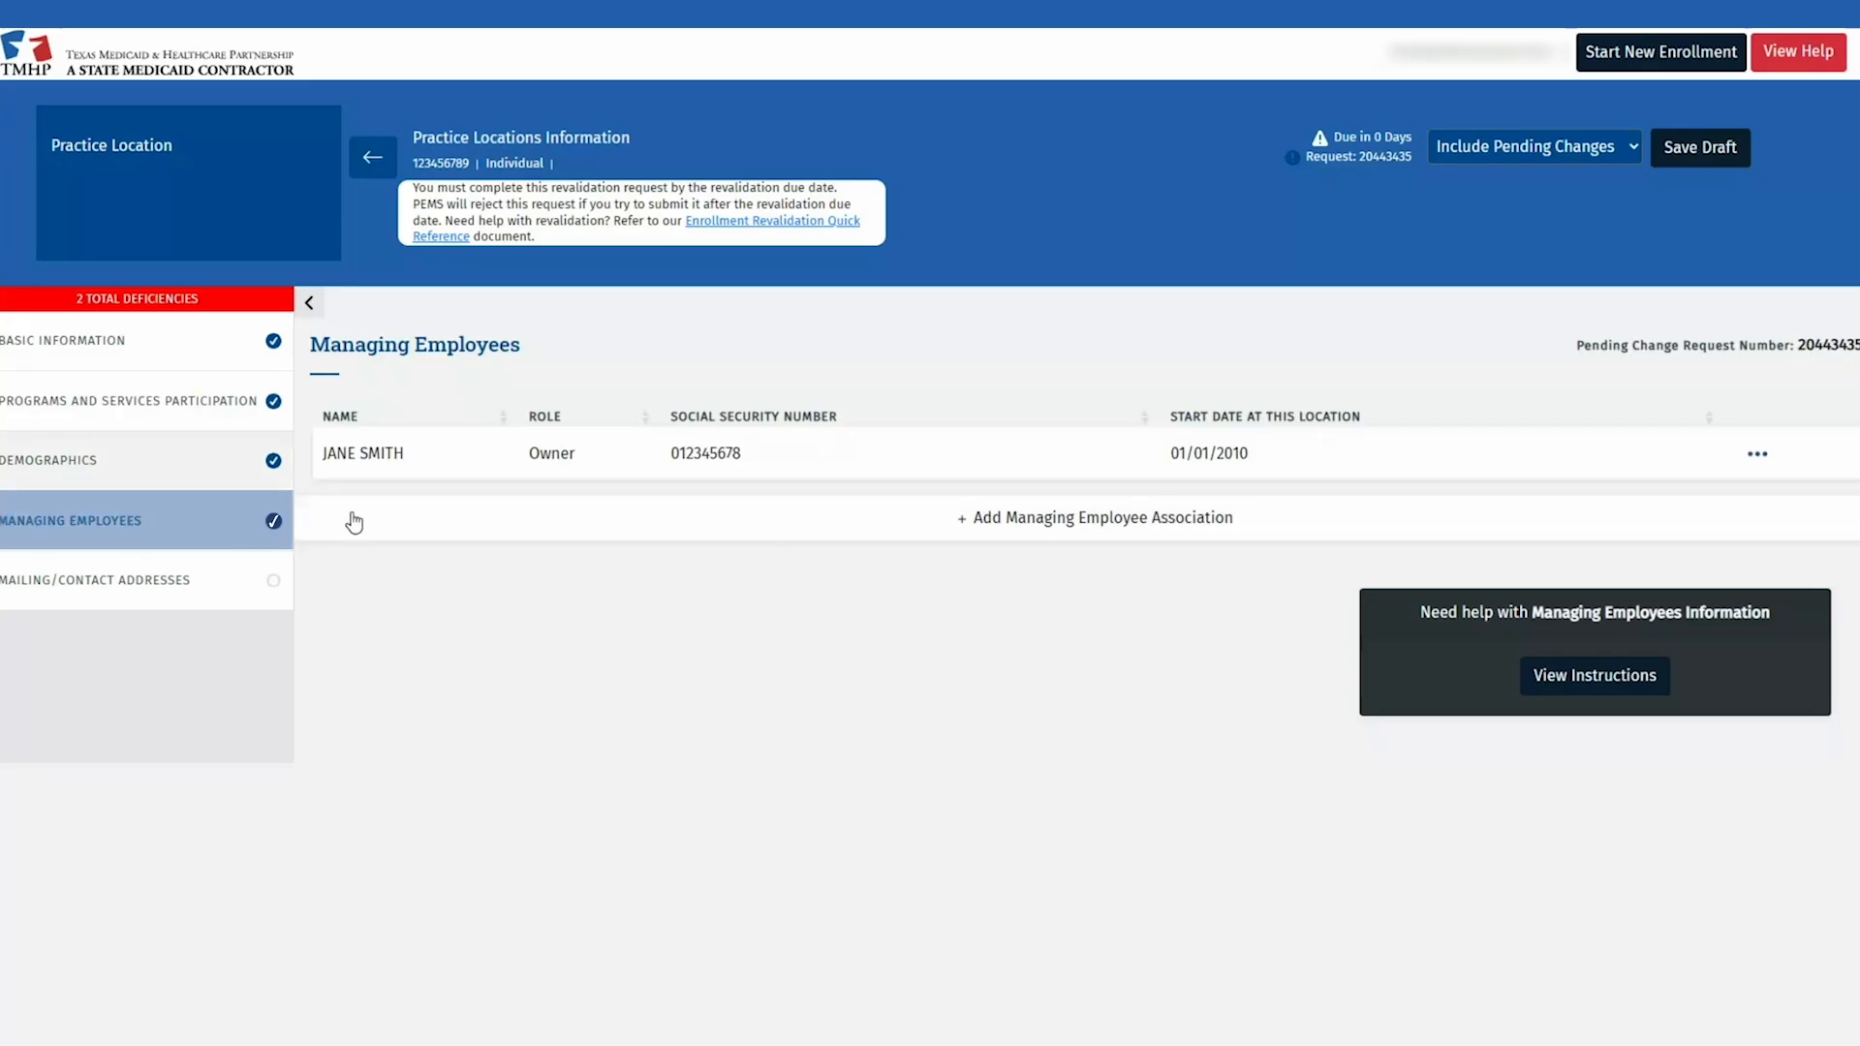
Step: Edit the existing address, keep it as Physical/Practice, and verify the address
{"action": "left_click", "coordinate": [202, 578]}
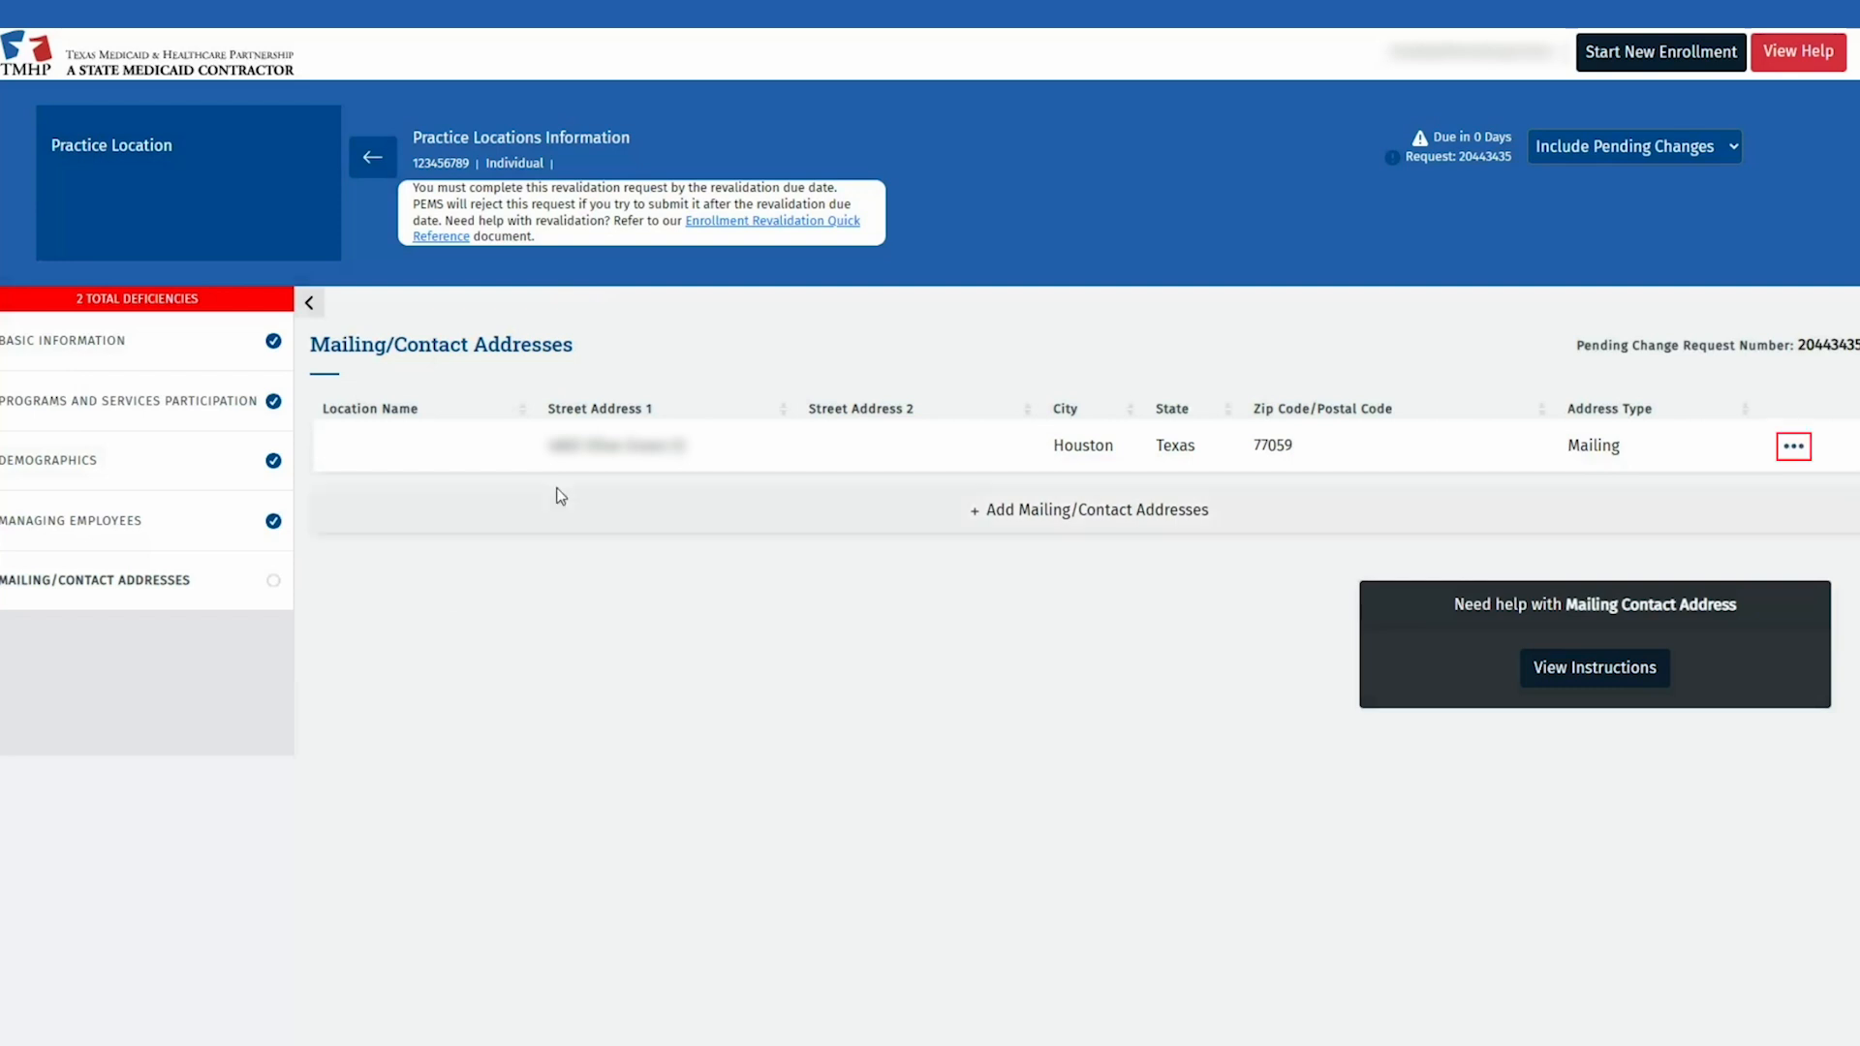
{"action": "left_click", "coordinate": [1796, 449]}
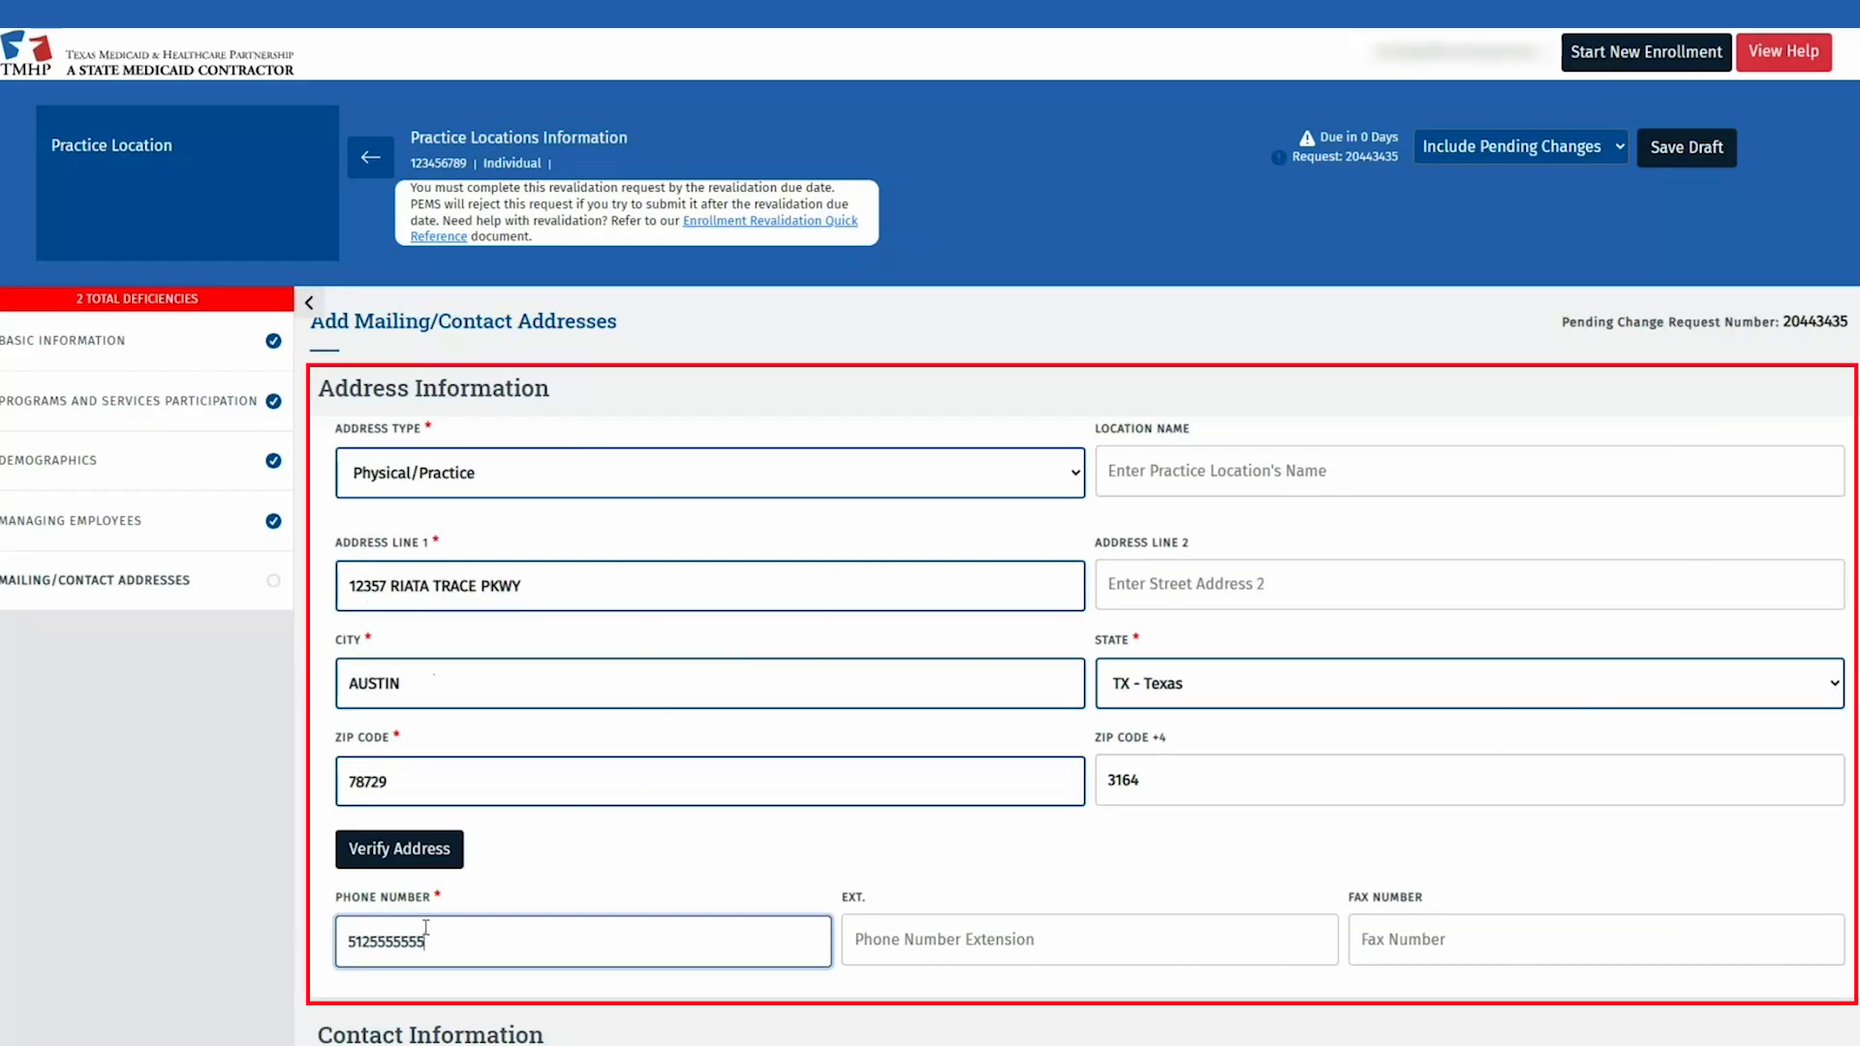
{"action": "left_click", "coordinate": [1067, 479]}
{"action": "left_click", "coordinate": [1067, 479]}
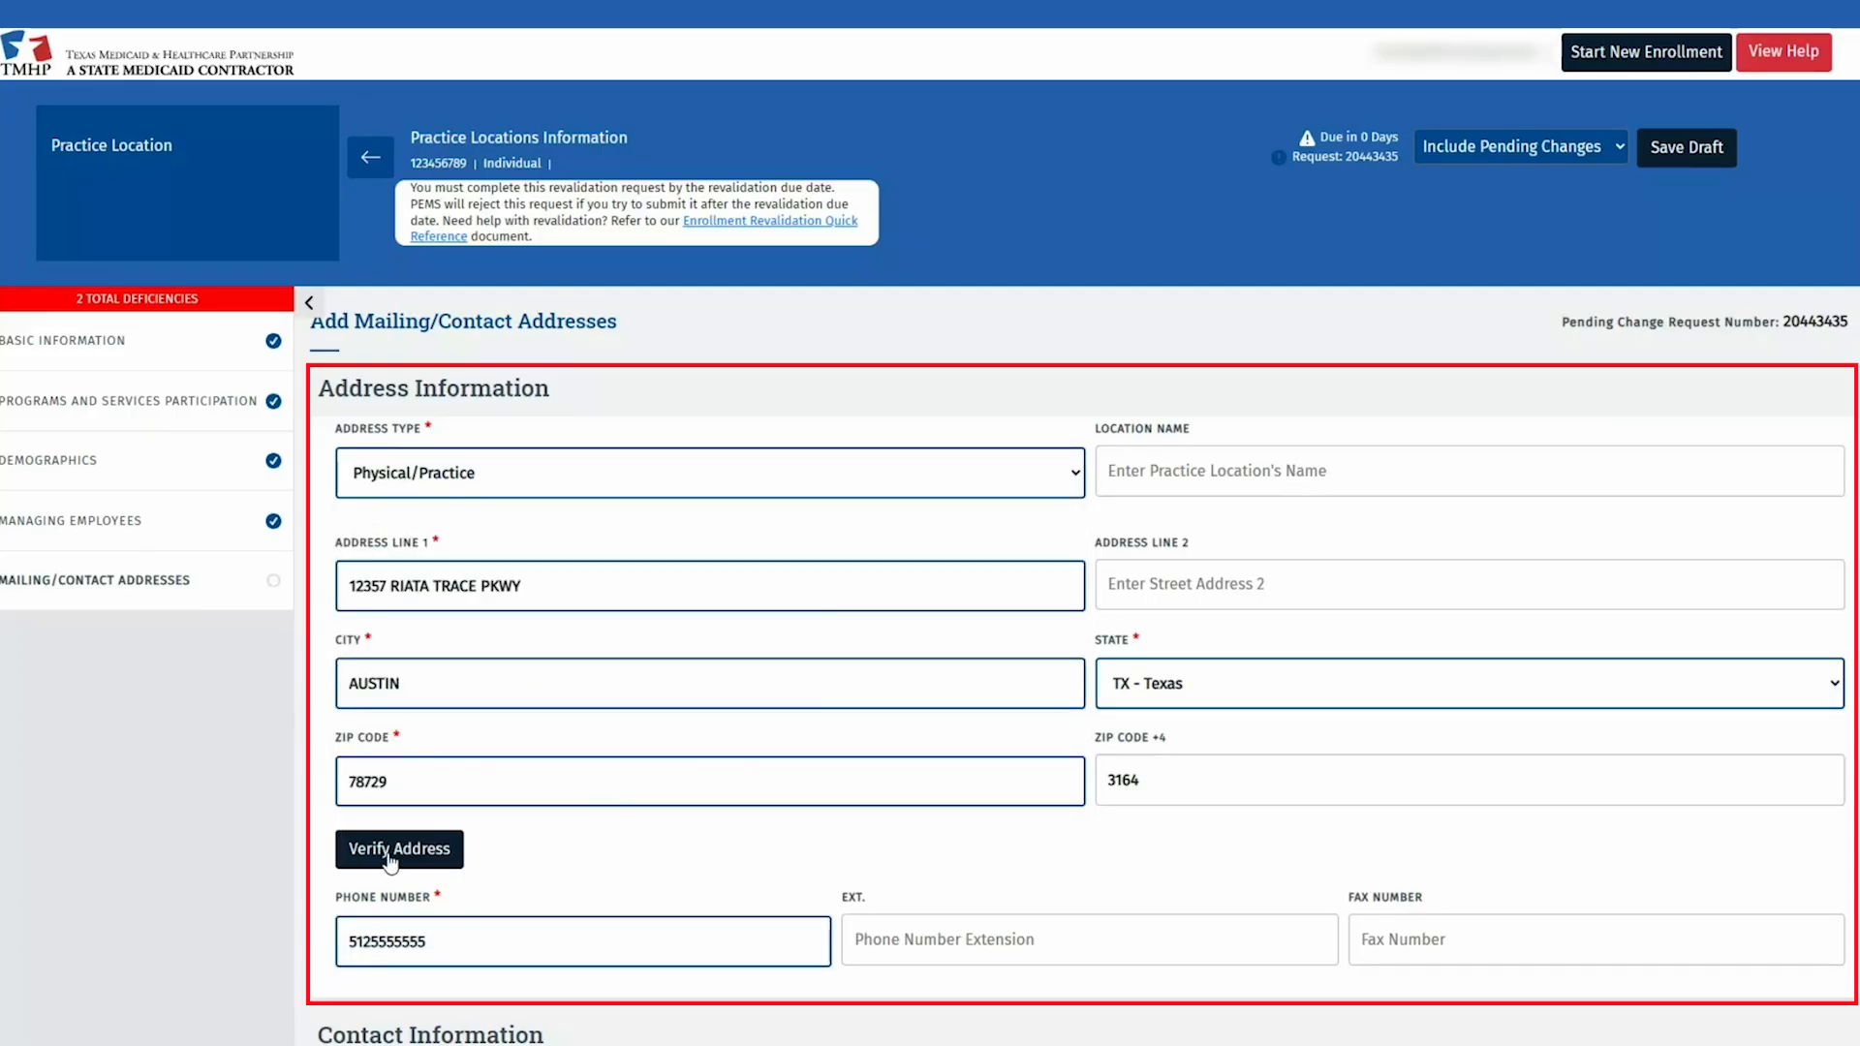
{"action": "left_click", "coordinate": [397, 873]}
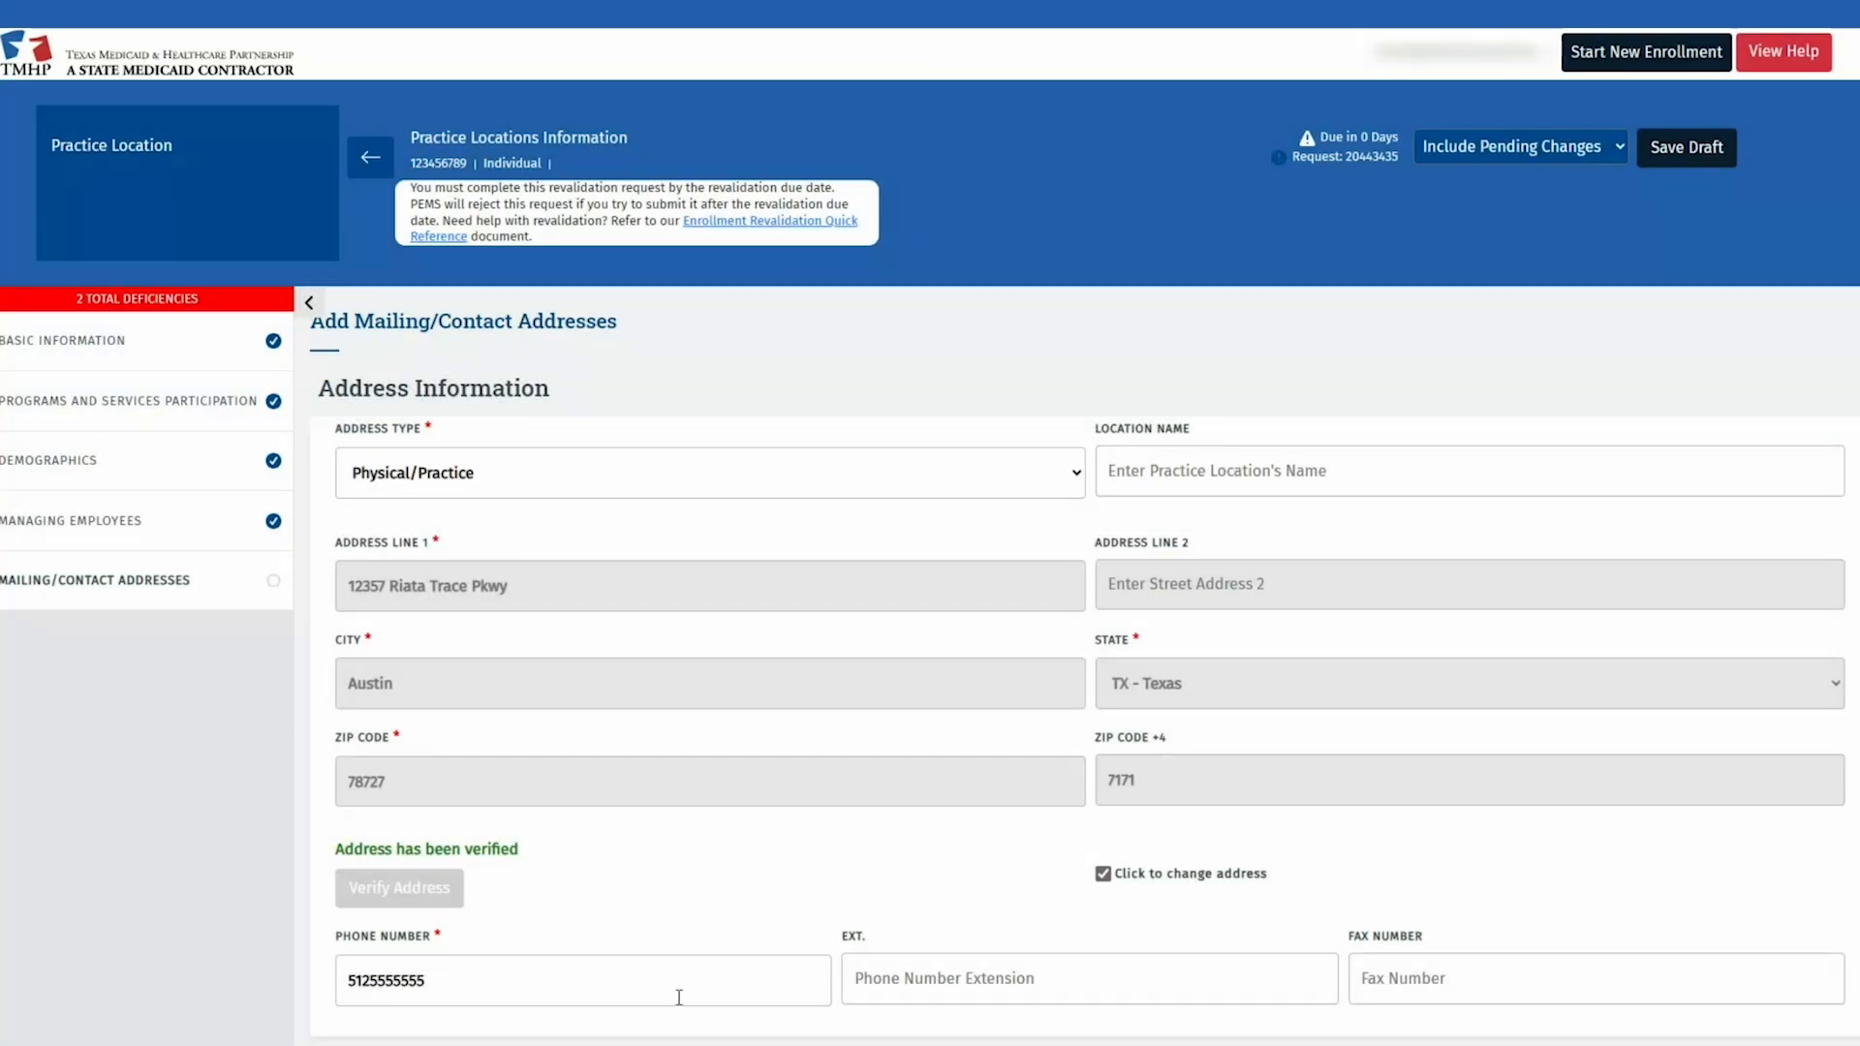
{"action": "scroll", "coordinate": [701, 950], "scroll_direction": "down", "scroll_amount": 3}
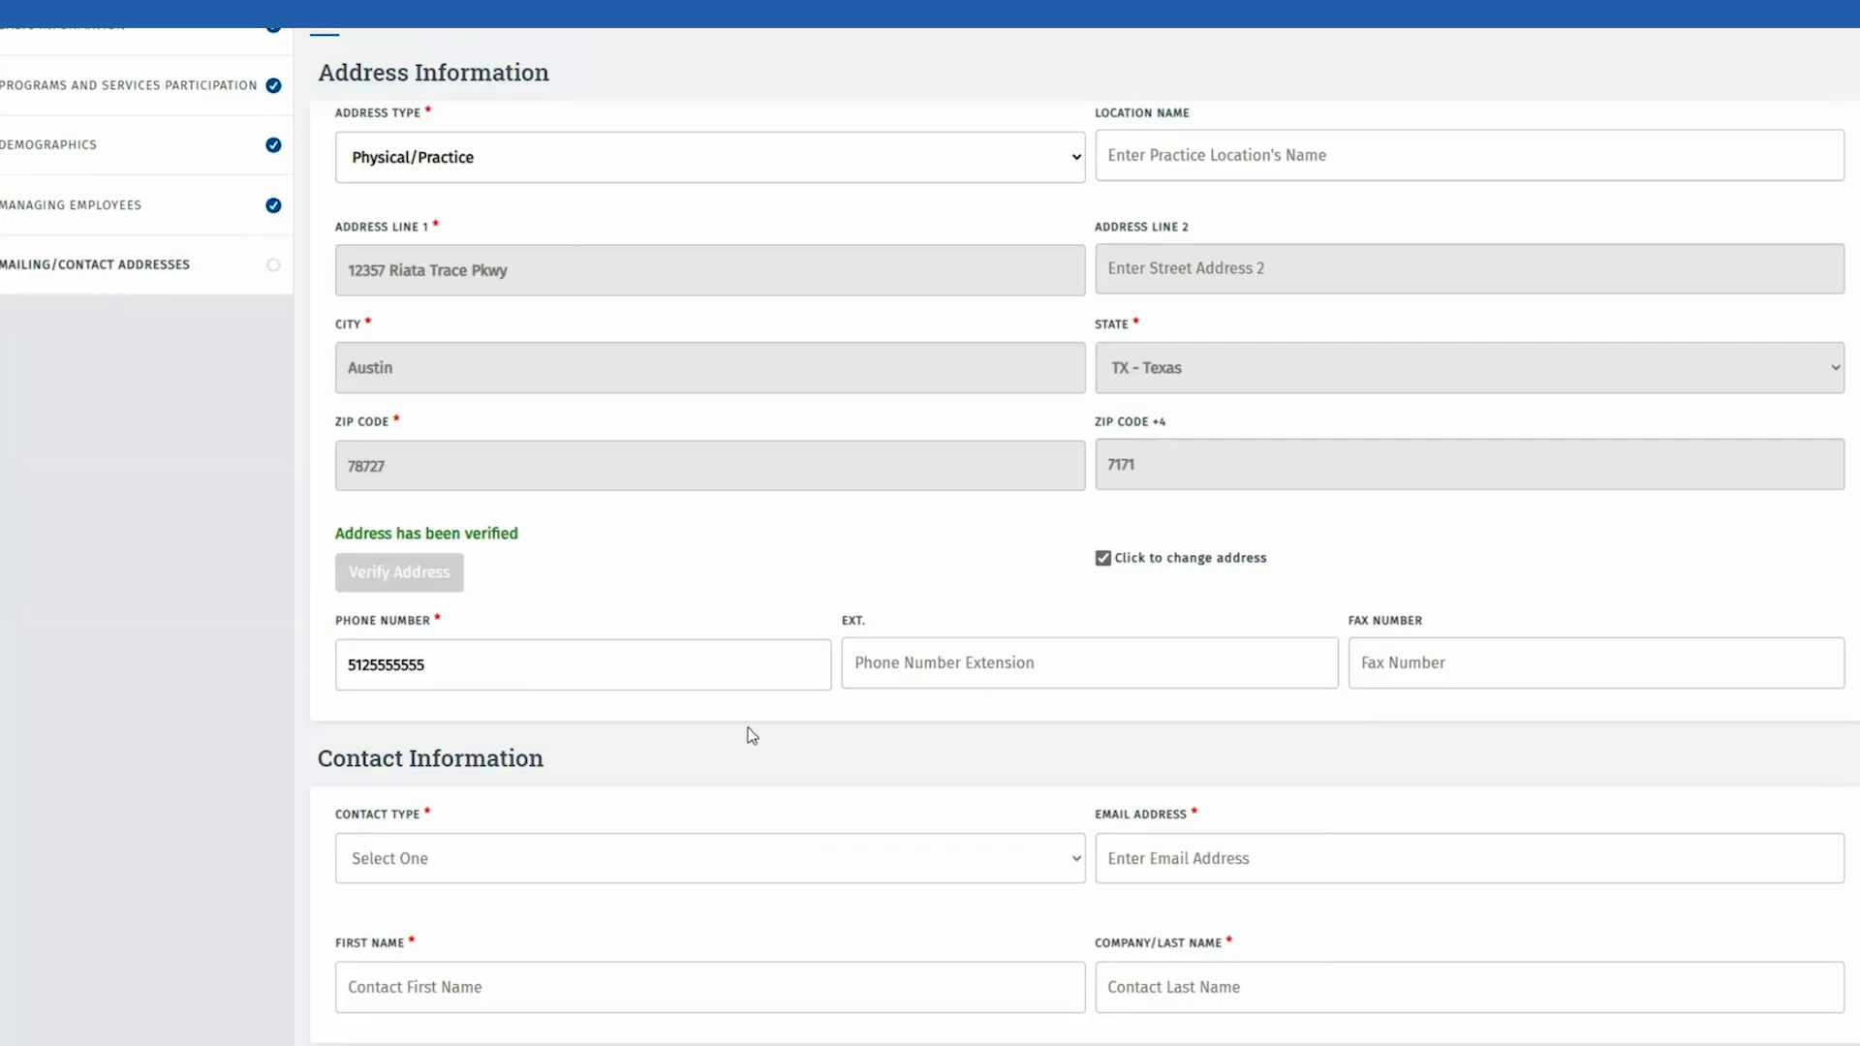
{"action": "scroll", "coordinate": [742, 740], "scroll_direction": "down", "scroll_amount": 3}
Step: Add an Enrollment Contact with the contact's e-mail, first and last name, then save
{"action": "left_click", "coordinate": [635, 610]}
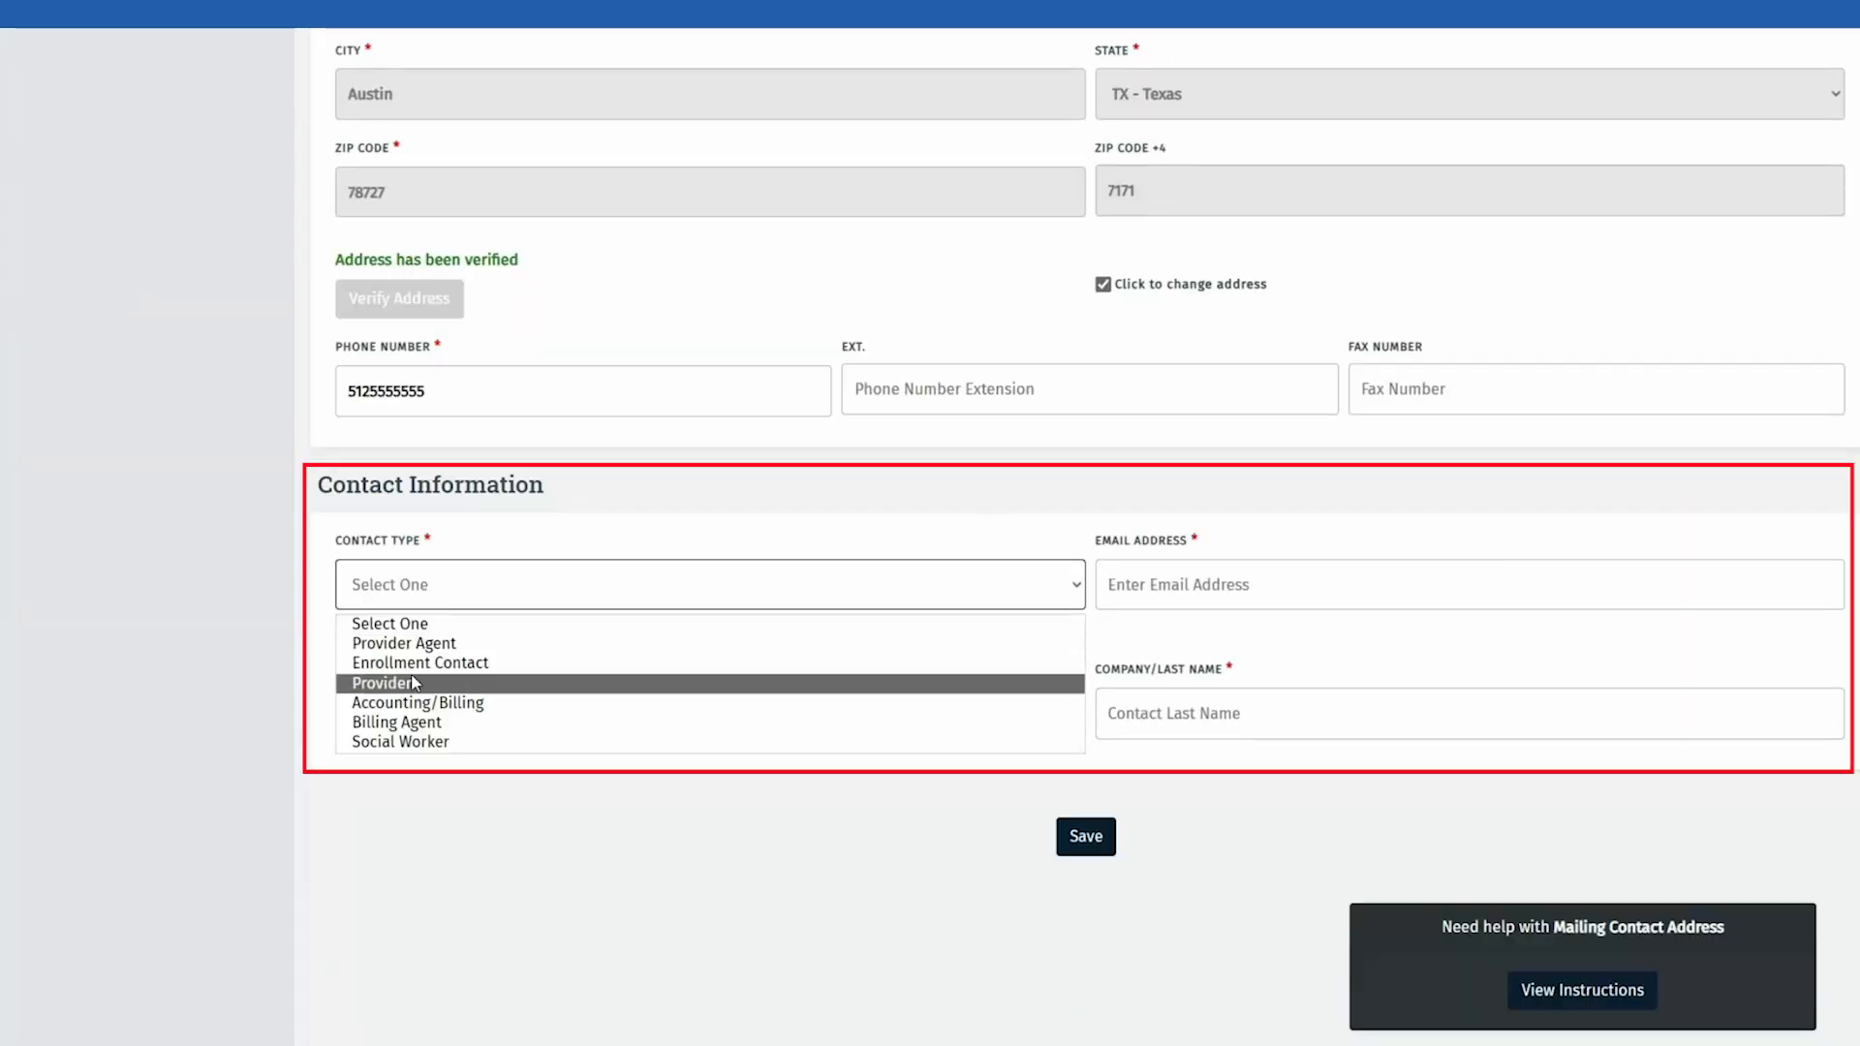
{"action": "left_click", "coordinate": [478, 664]}
{"action": "left_click", "coordinate": [1200, 592]}
{"action": "type", "text": "CONTACT"}
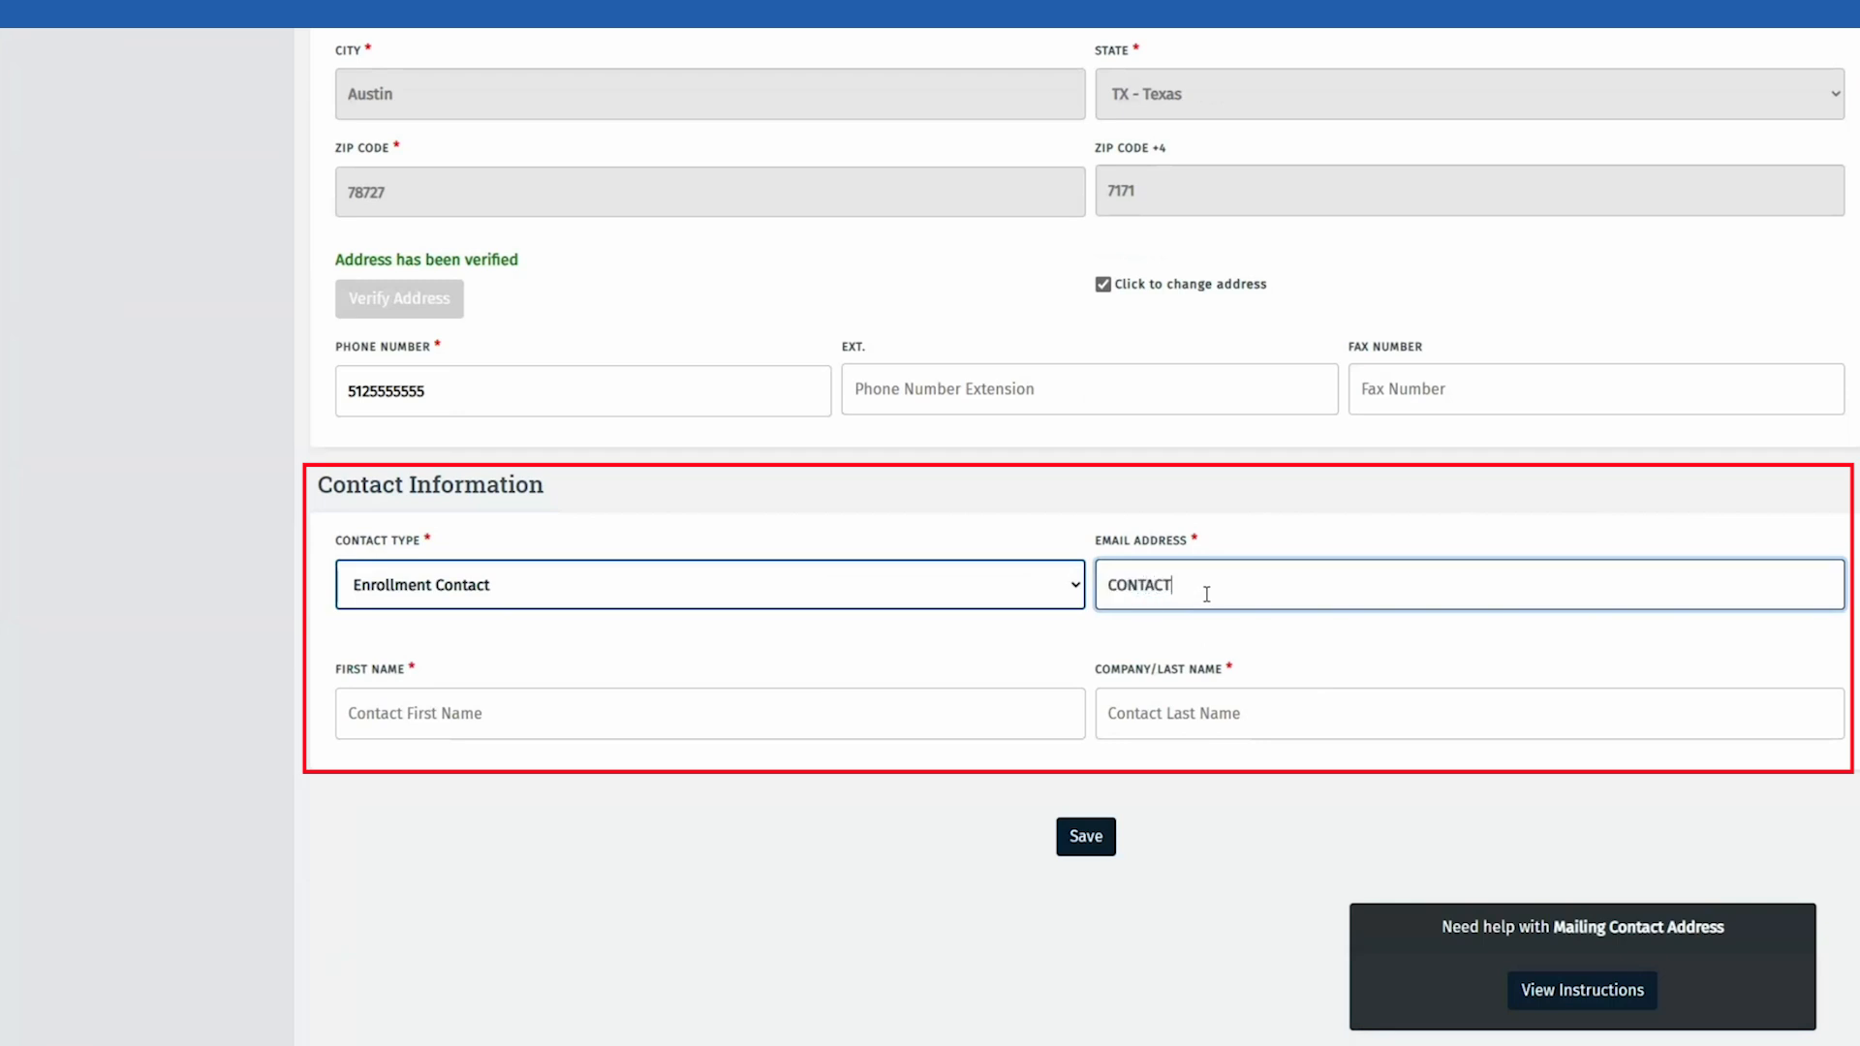
{"action": "type", "text": "@EAAIL.COM"}
{"action": "key", "text": "ctrl+a"}
{"action": "key", "text": "Tab"}
{"action": "type", "text": "JANE"}
{"action": "key", "text": "Tab"}
{"action": "type", "text": "SMITH"}
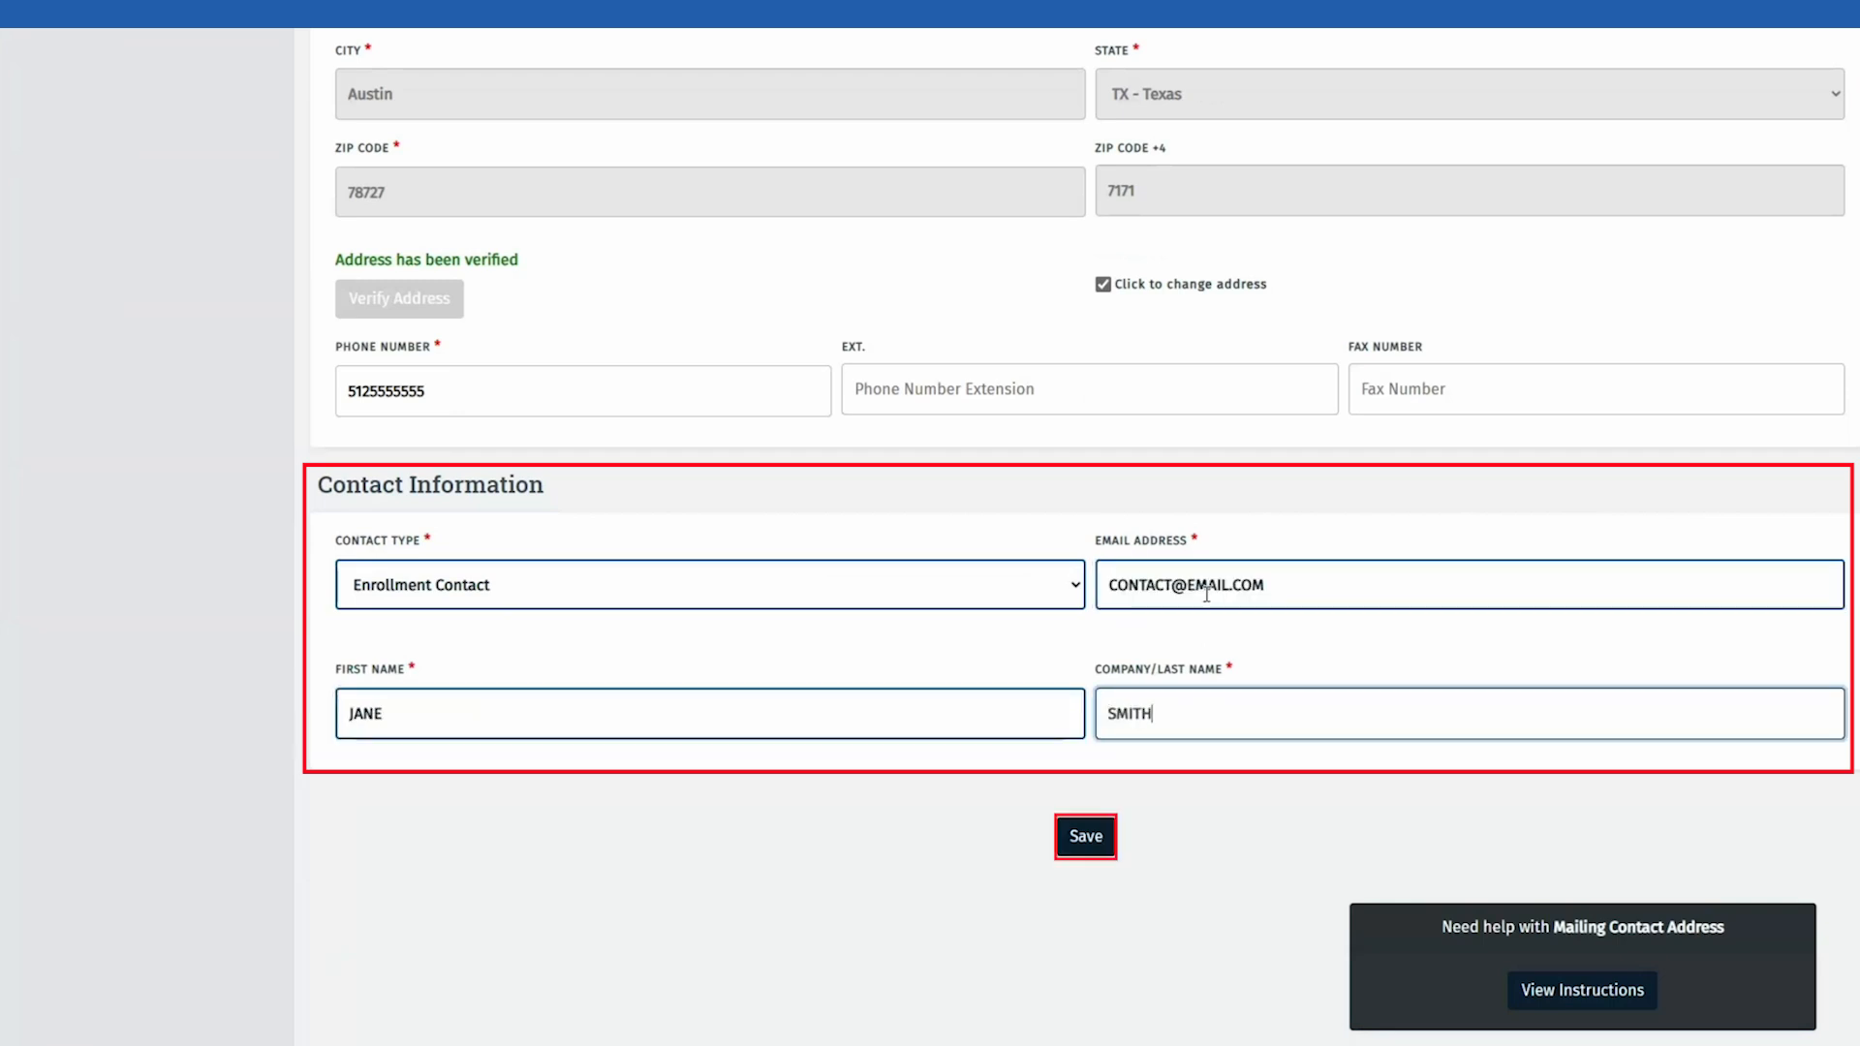
{"action": "left_click", "coordinate": [1086, 843]}
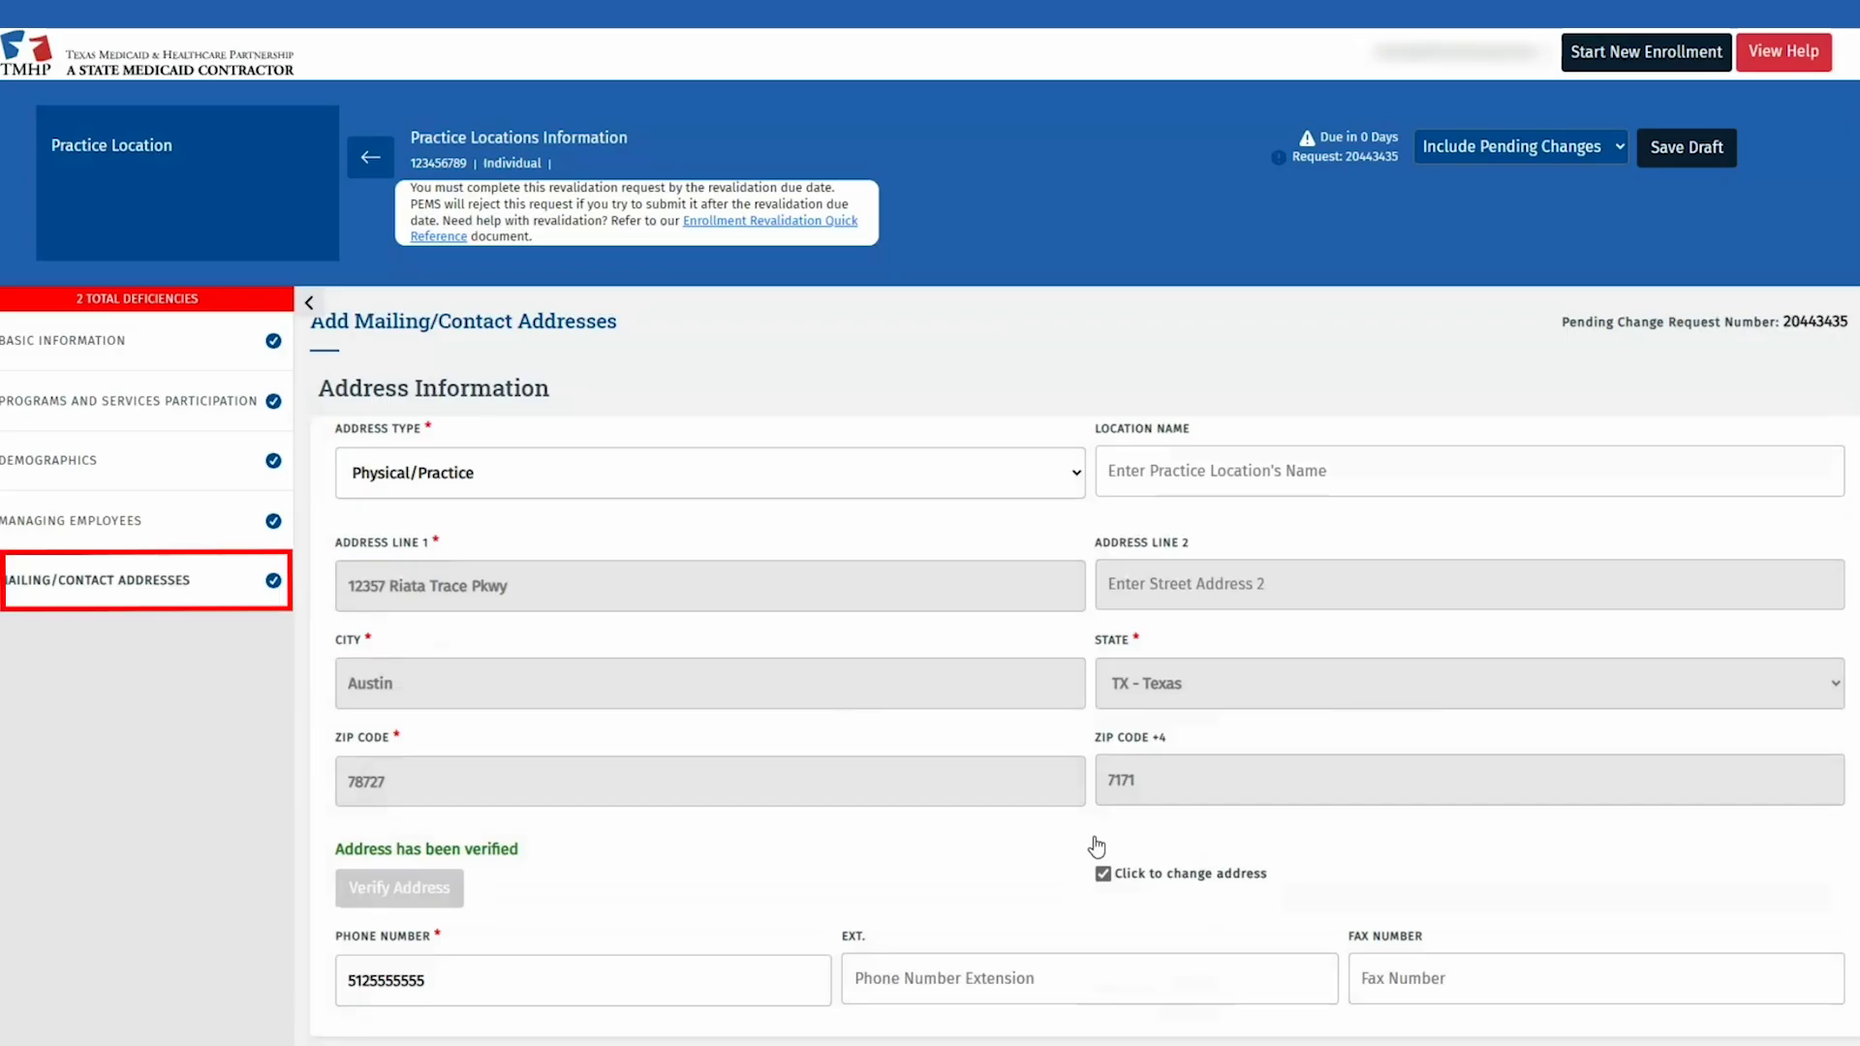
Step: Go back to the practice locations overview, then through Attachments to Agreements & Signatures
{"action": "left_click", "coordinate": [378, 157]}
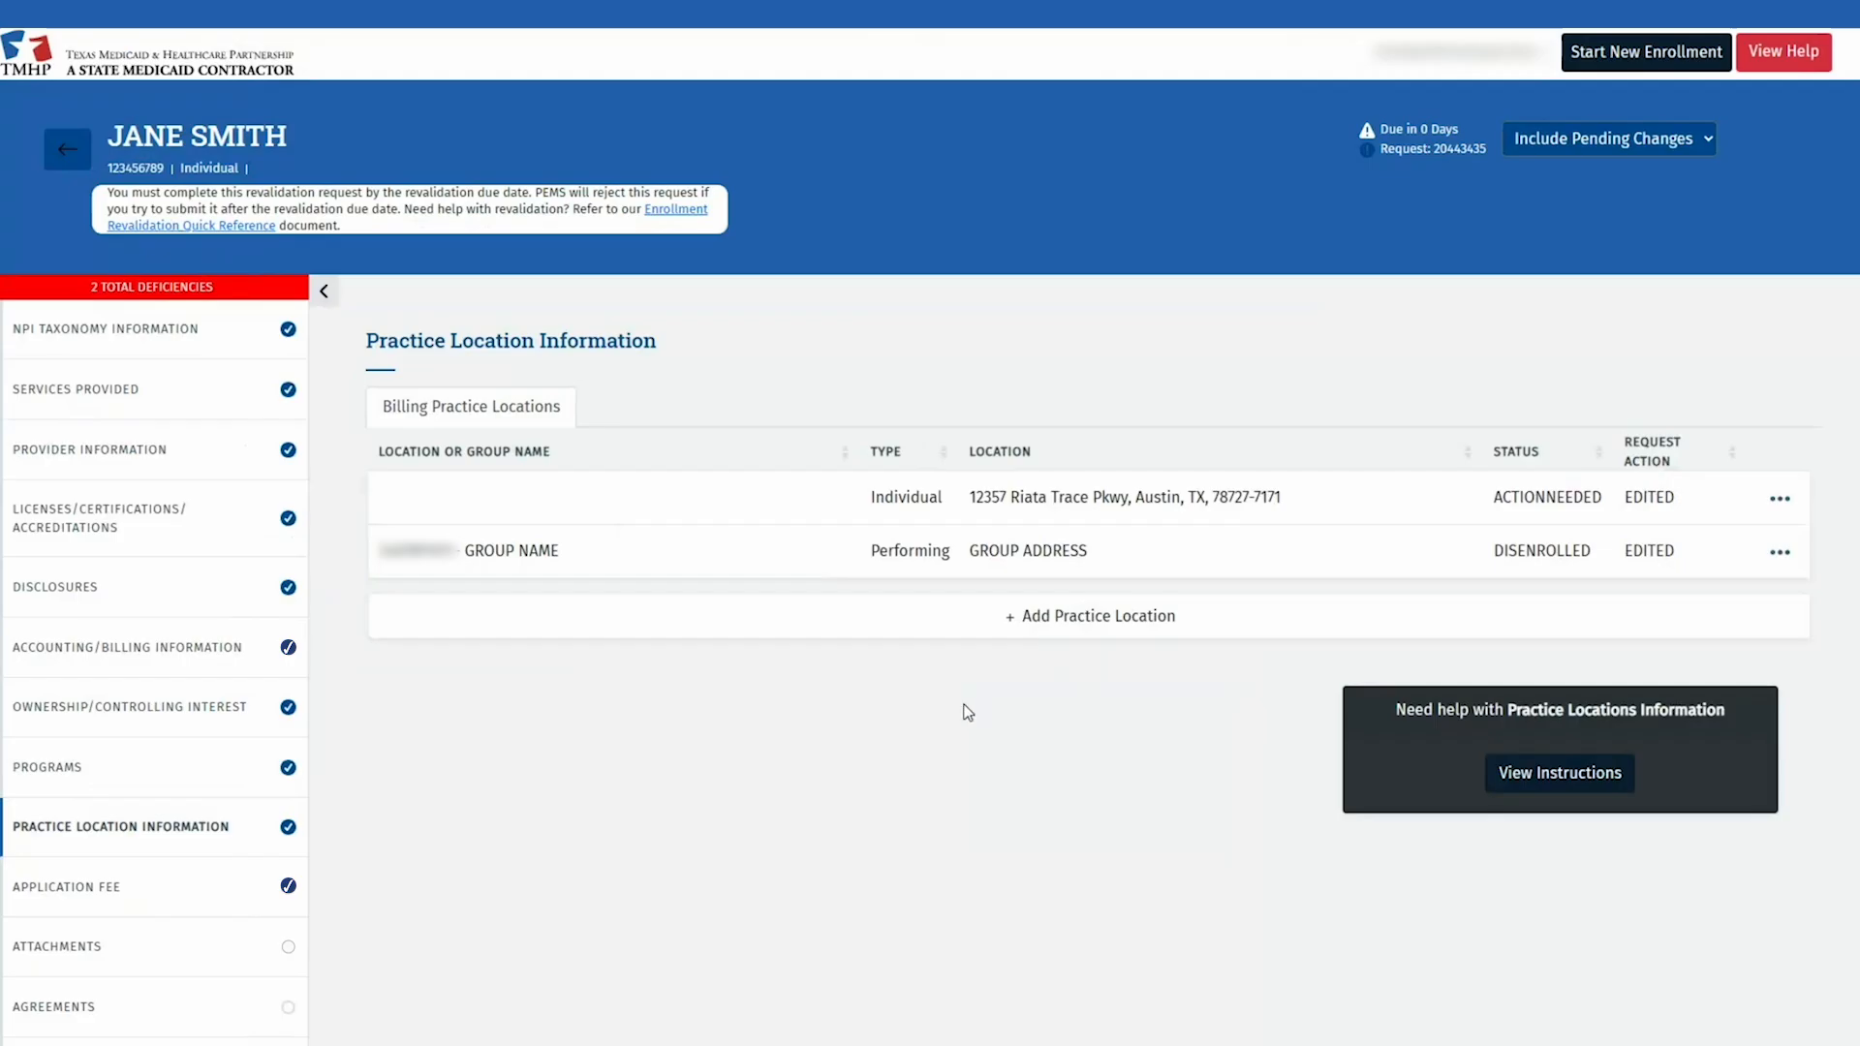
{"action": "left_click", "coordinate": [150, 955]}
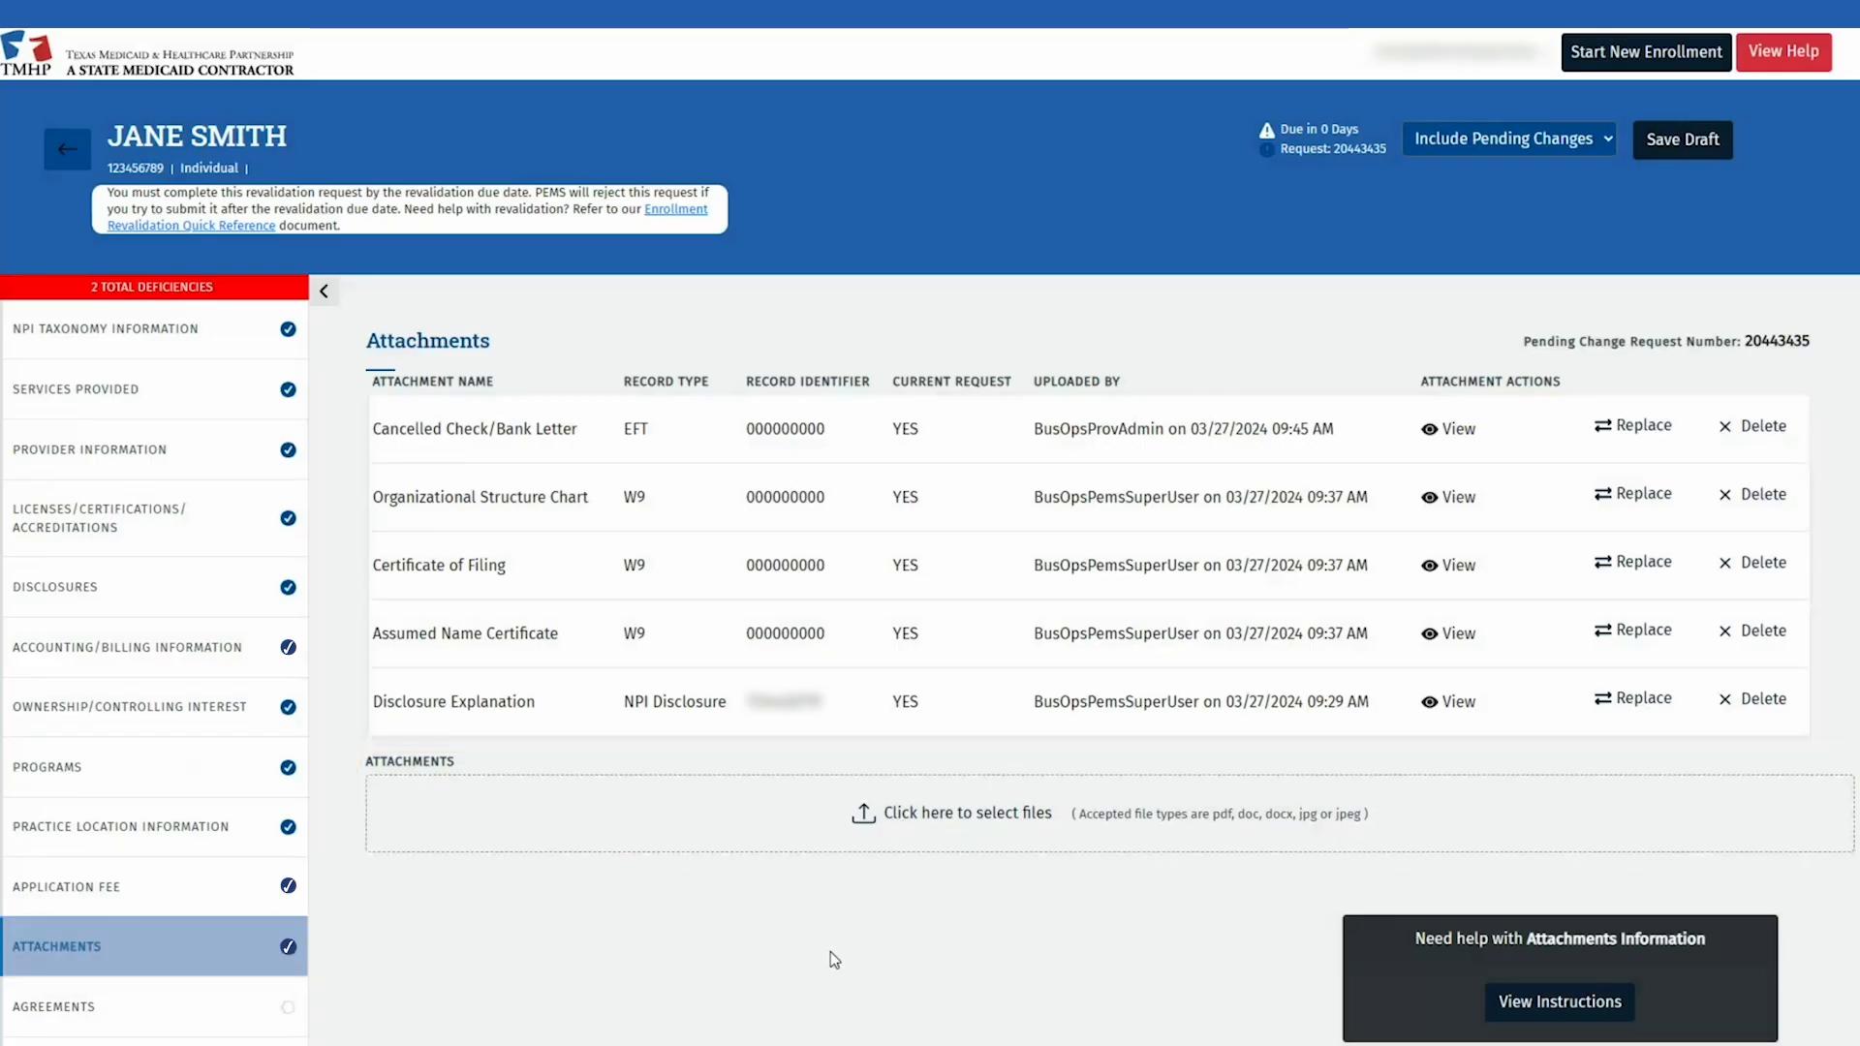
{"action": "left_click", "coordinate": [215, 1014]}
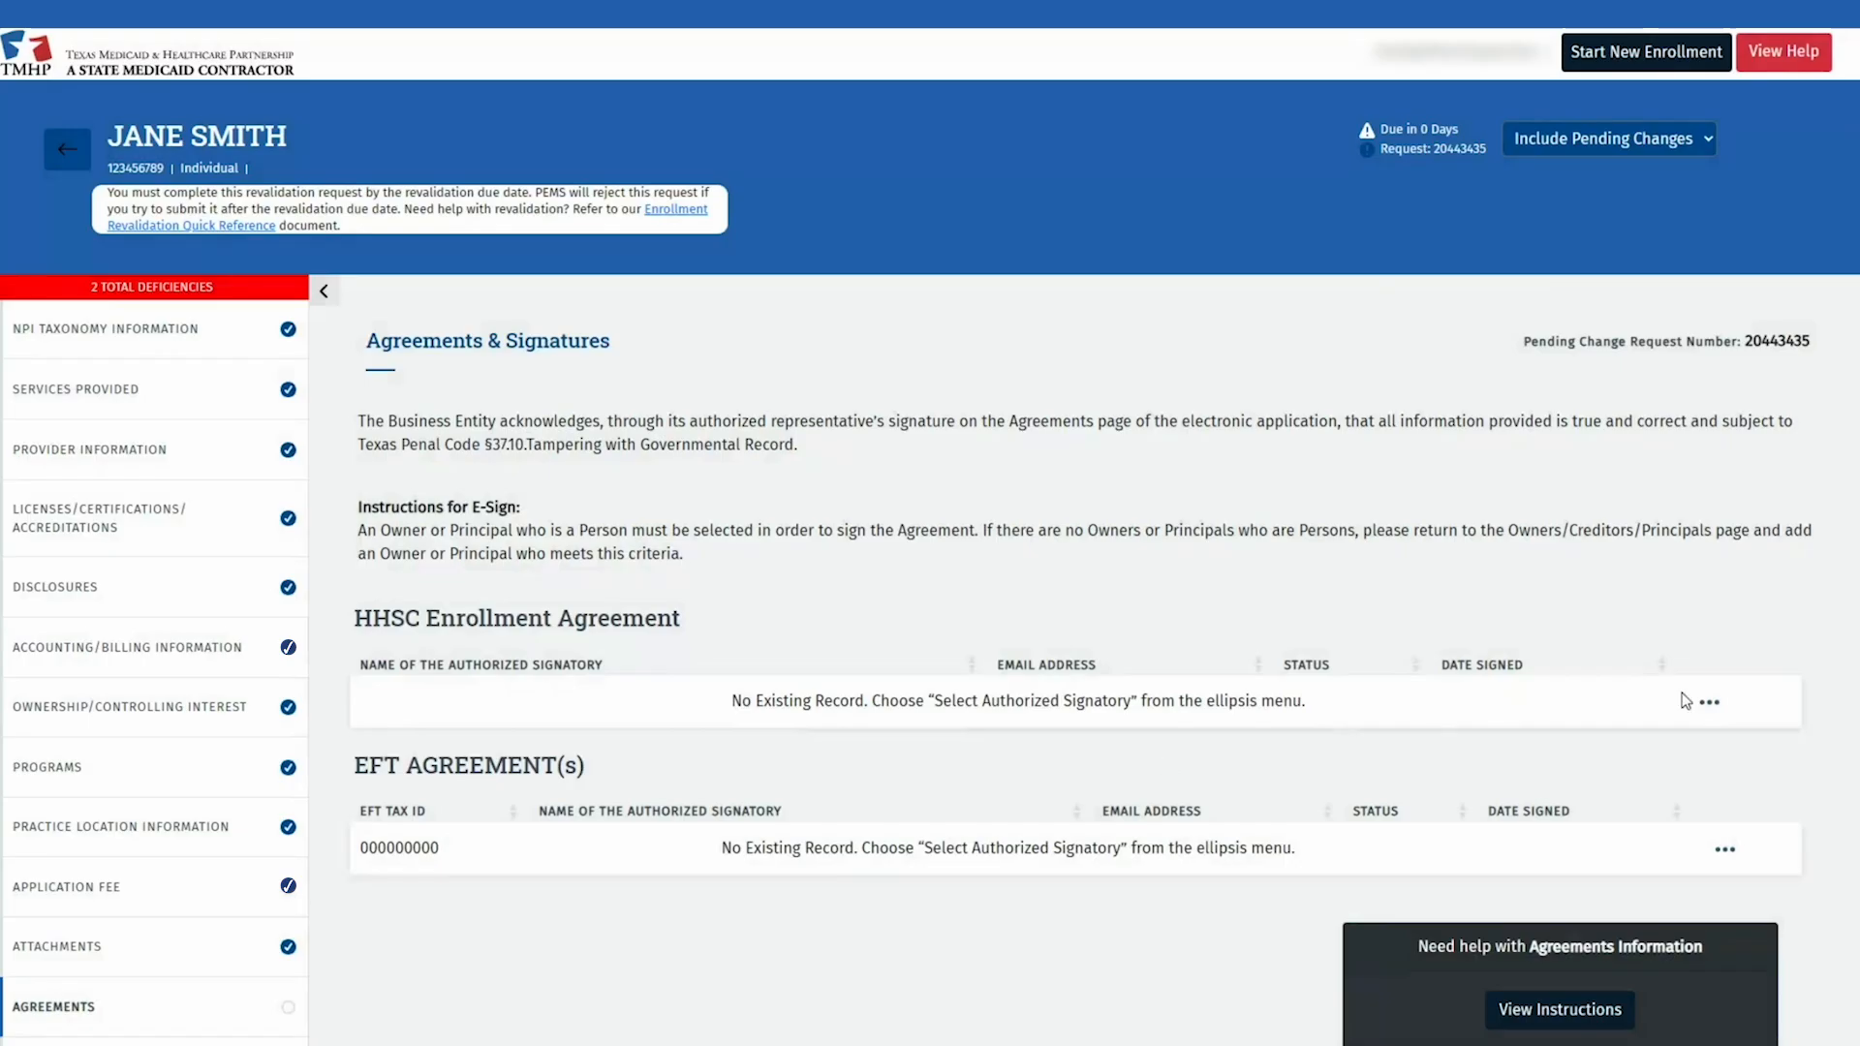
Step: Select the HHSC Enrollment Agreement's authorized signatory, enter the signatory's e-mail, and activate the agreement
{"action": "left_click", "coordinate": [1709, 706]}
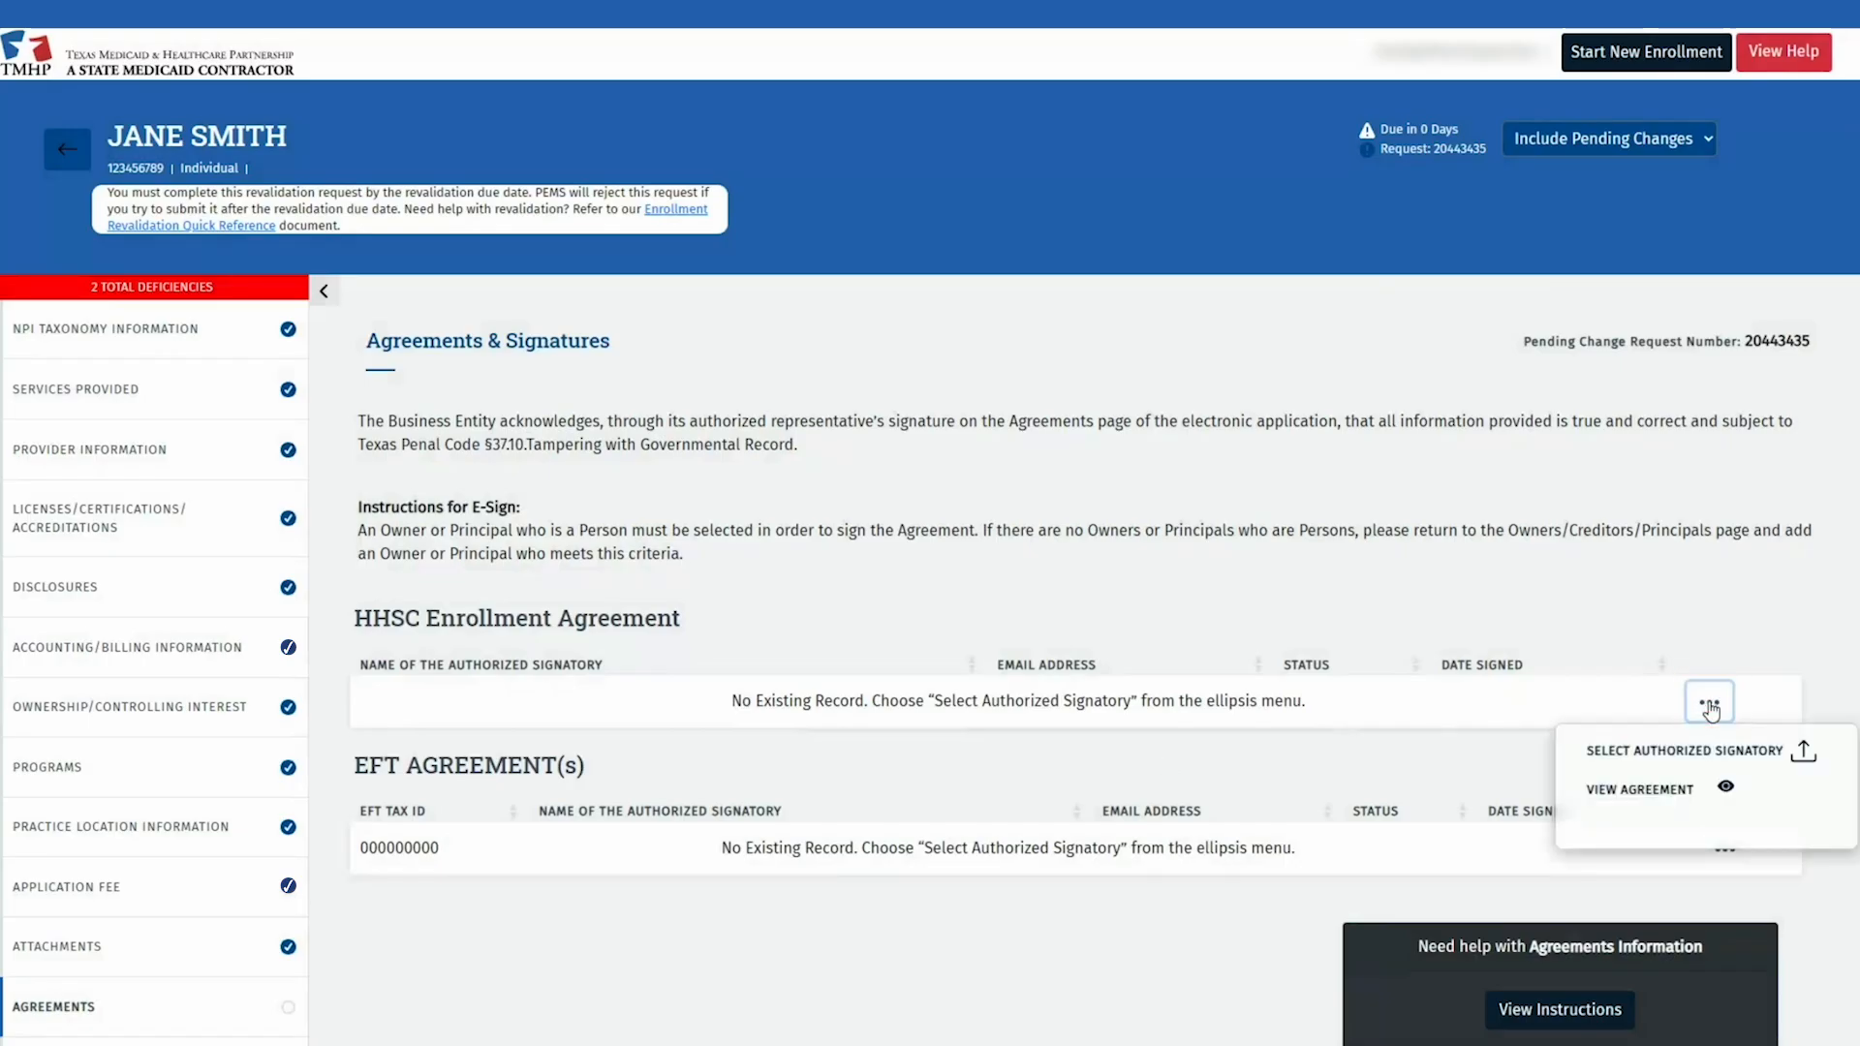
{"action": "left_click", "coordinate": [1825, 742]}
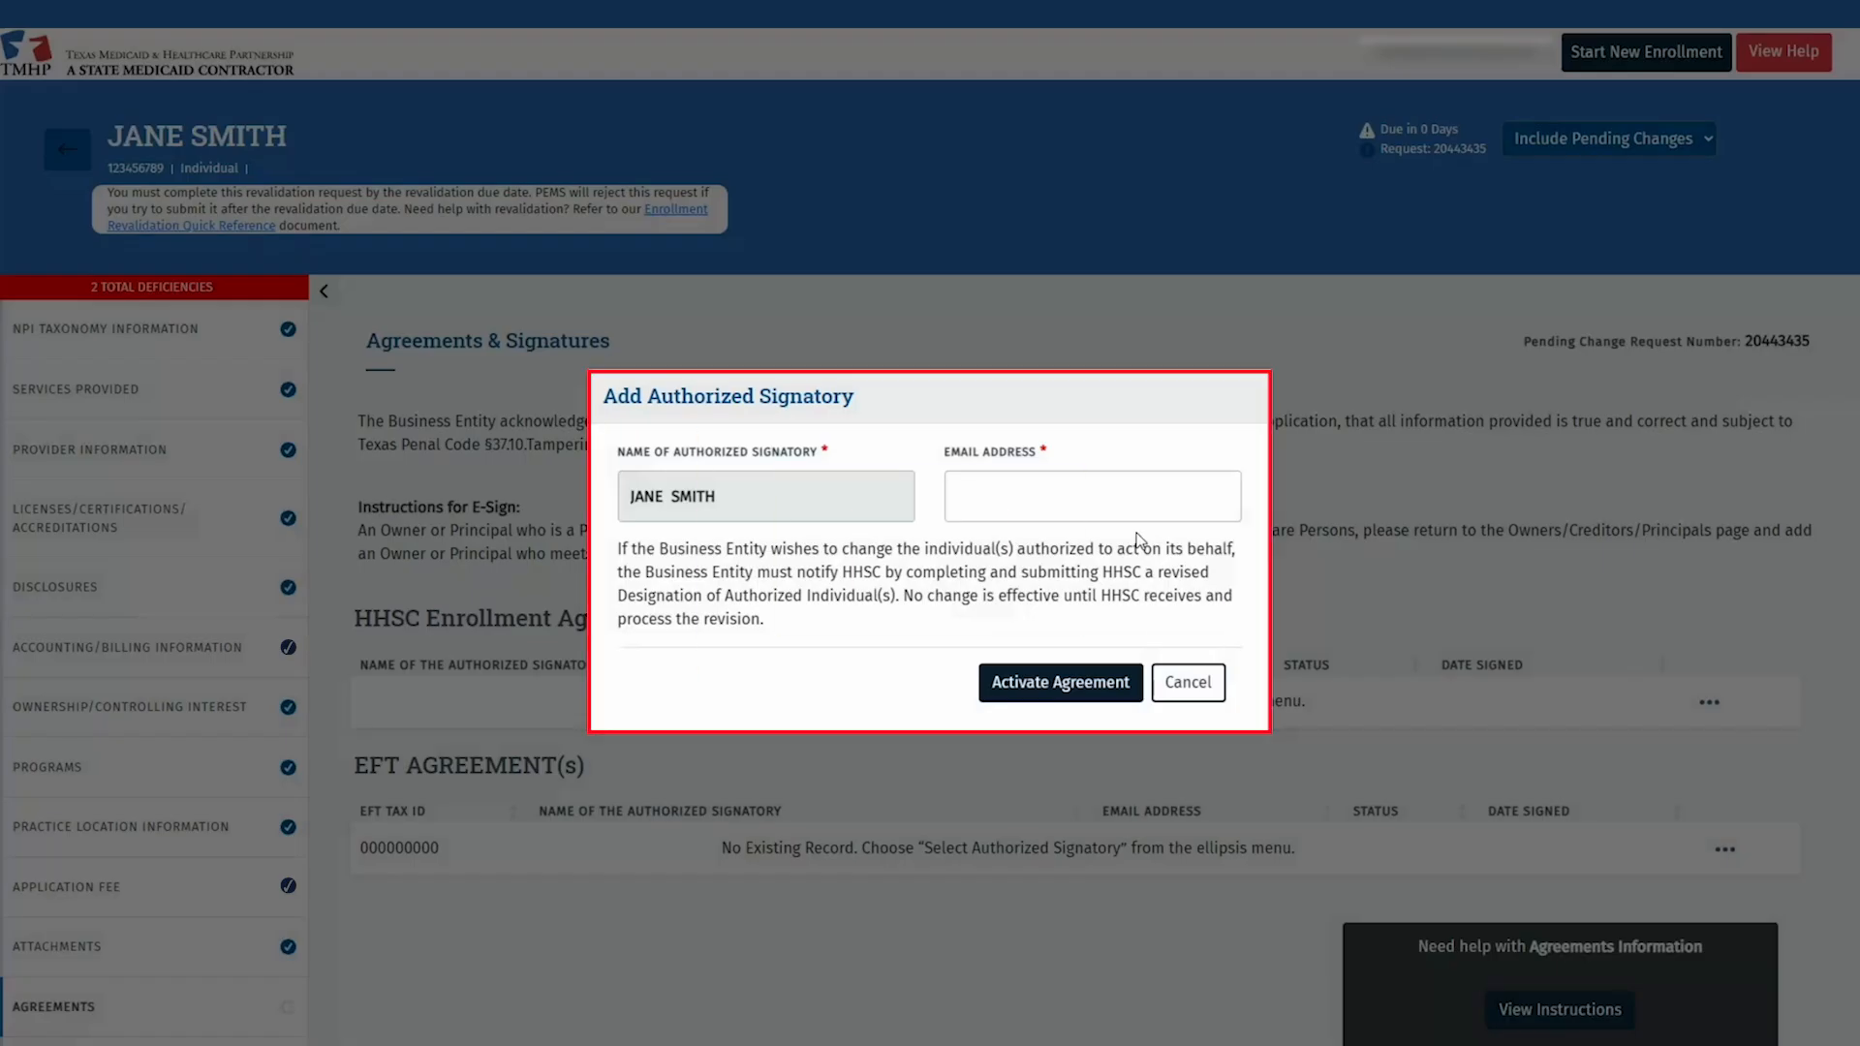
{"action": "left_click", "coordinate": [1114, 503]}
{"action": "type", "text": "........."}
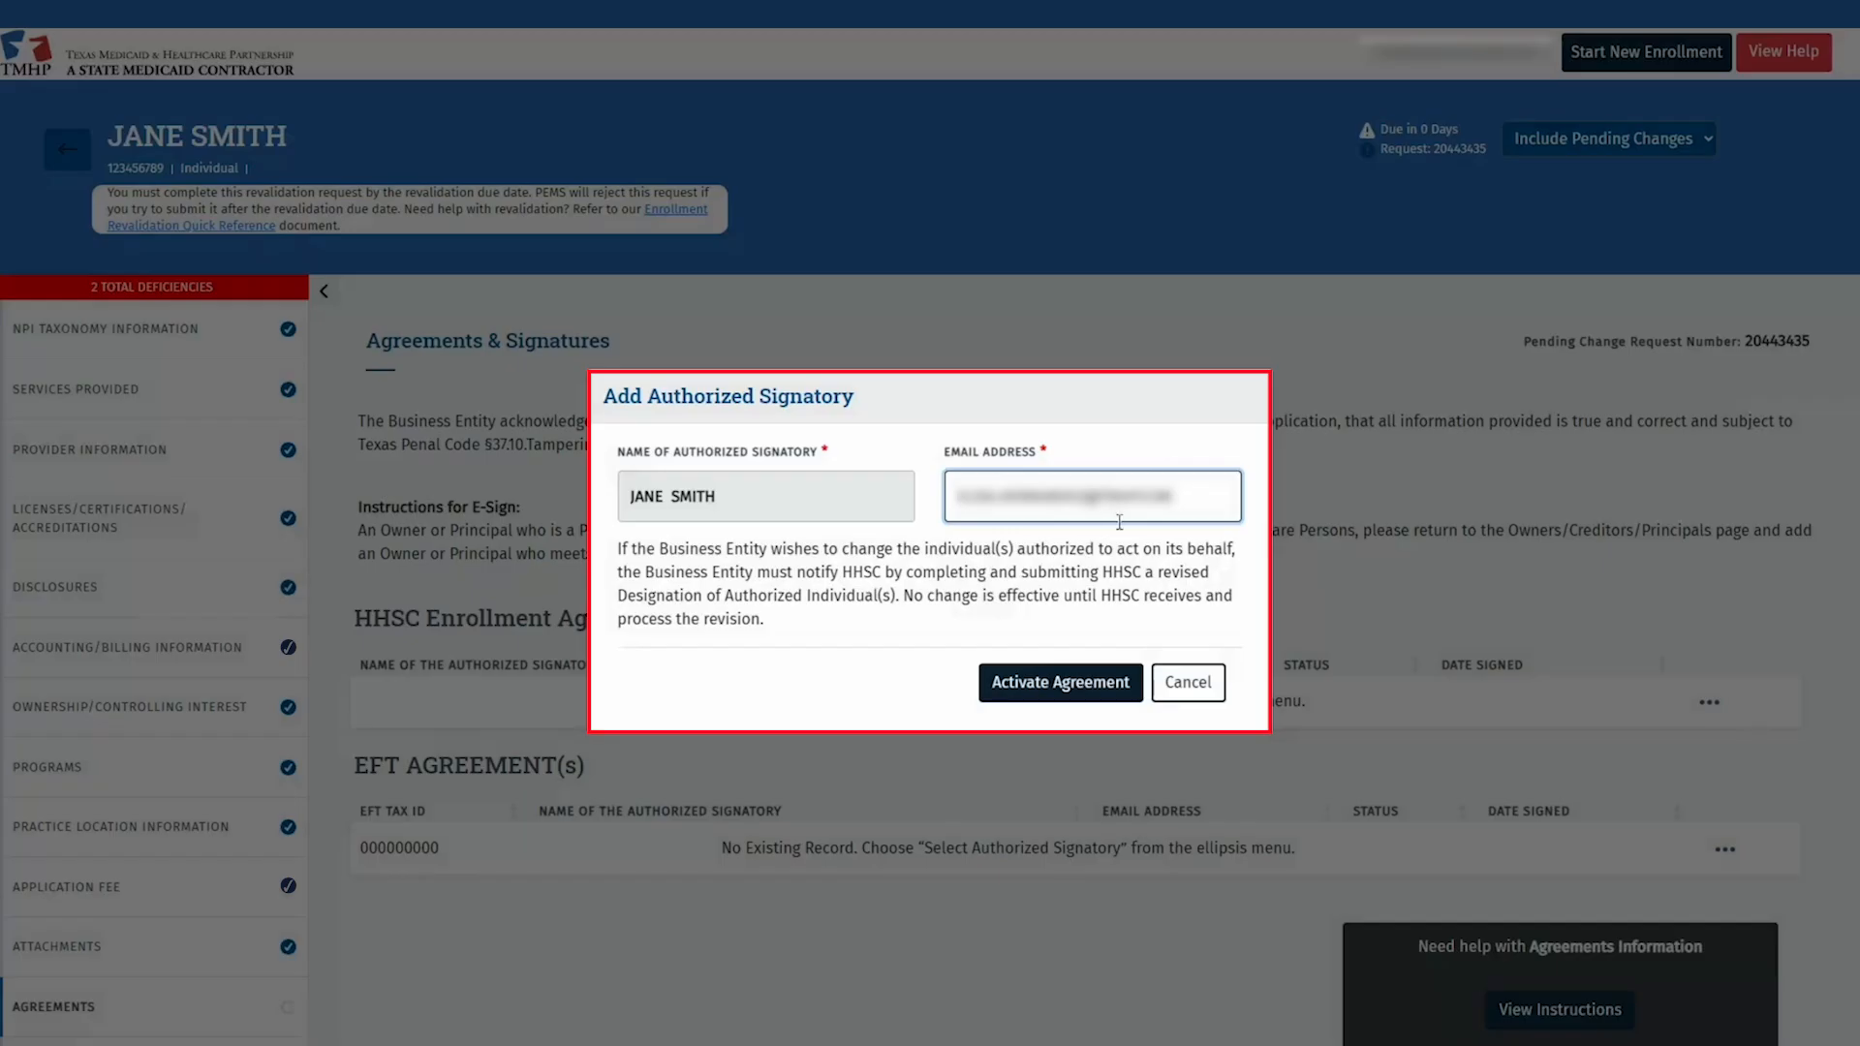
{"action": "left_click", "coordinate": [1055, 683]}
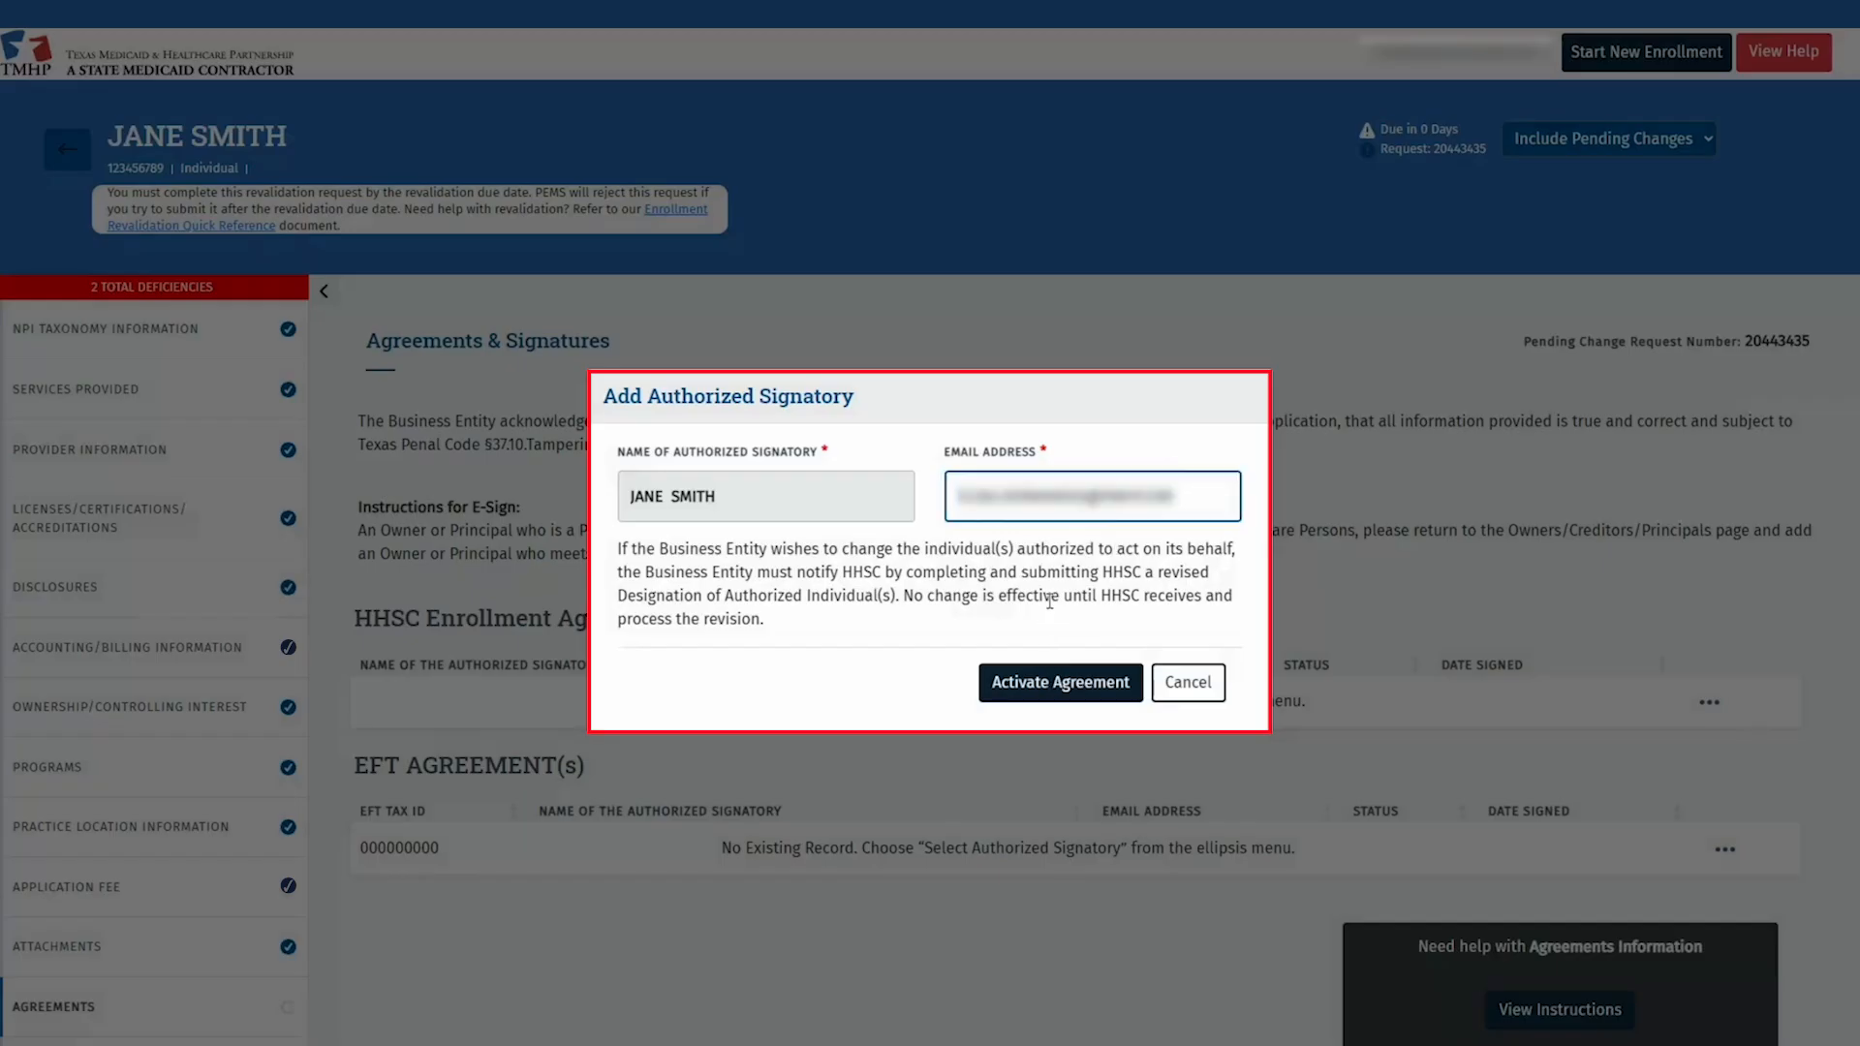
{"action": "left_click", "coordinate": [1010, 689]}
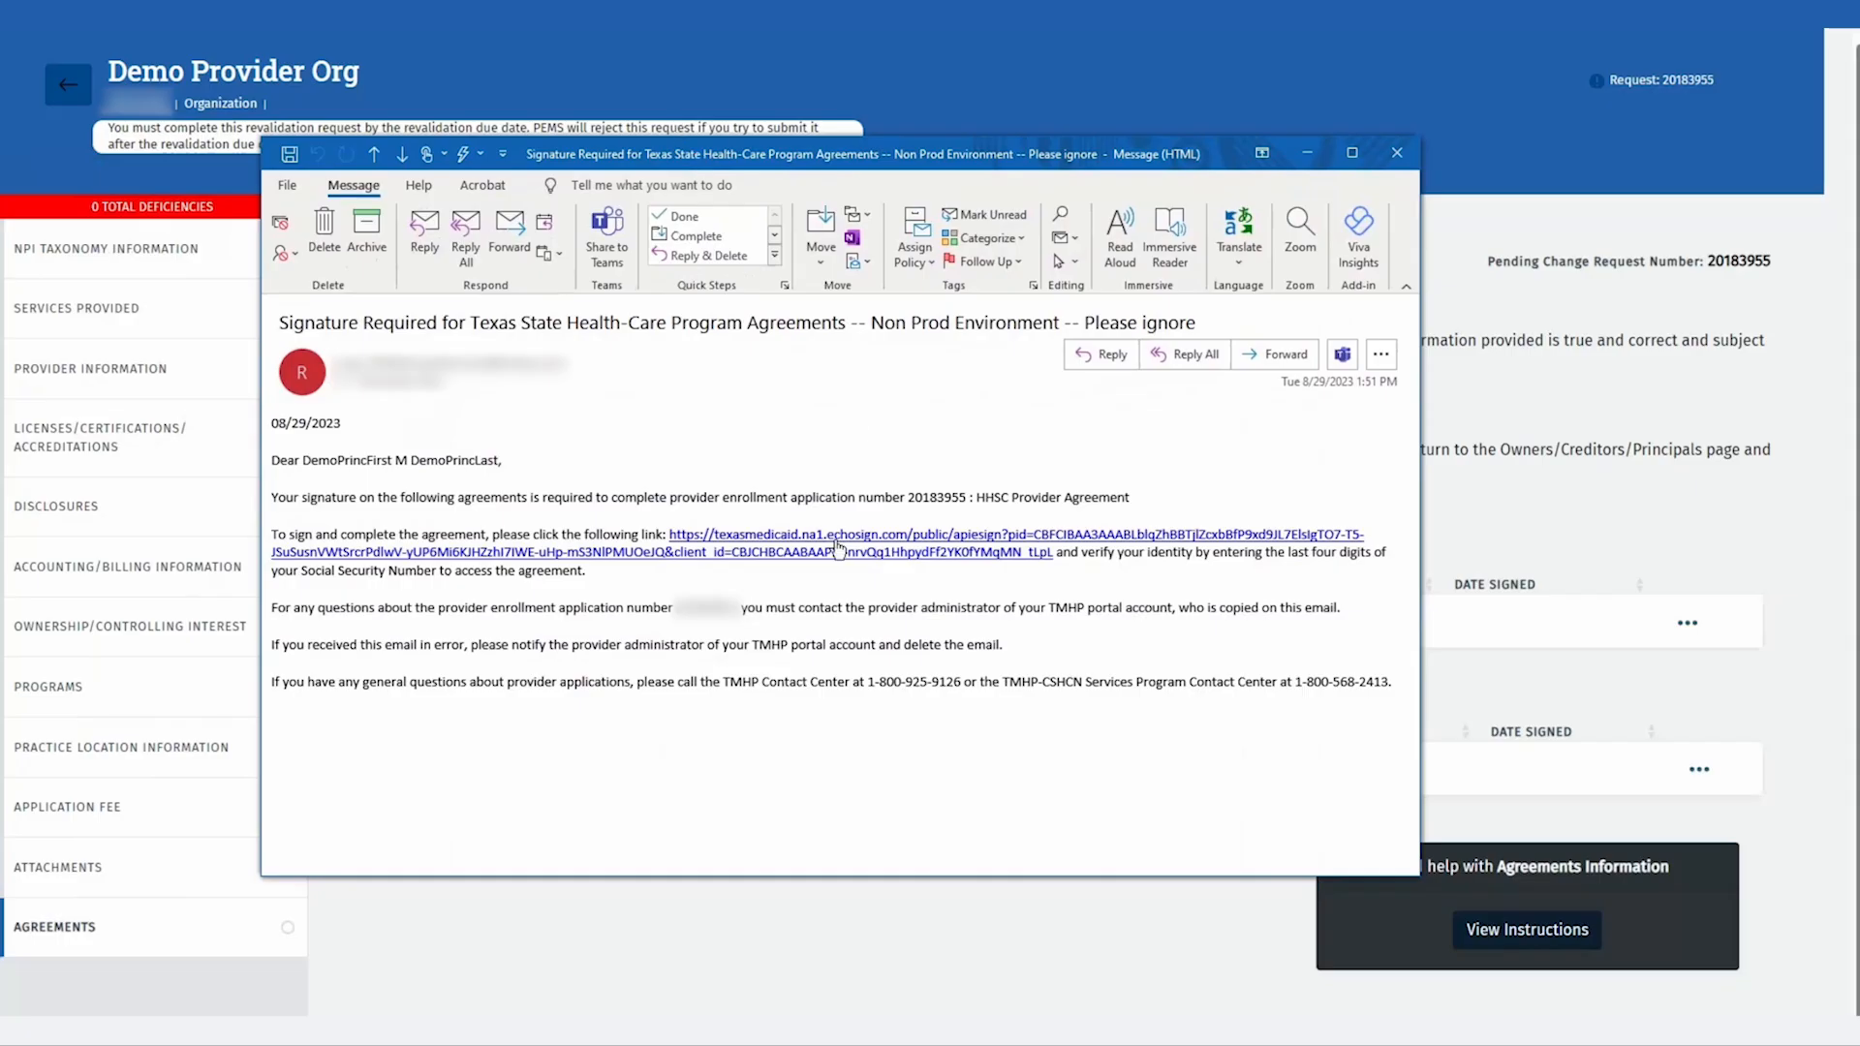
Step: Follow the echosign signing link in the signature-required e-mail
{"action": "left_click", "coordinate": [839, 548]}
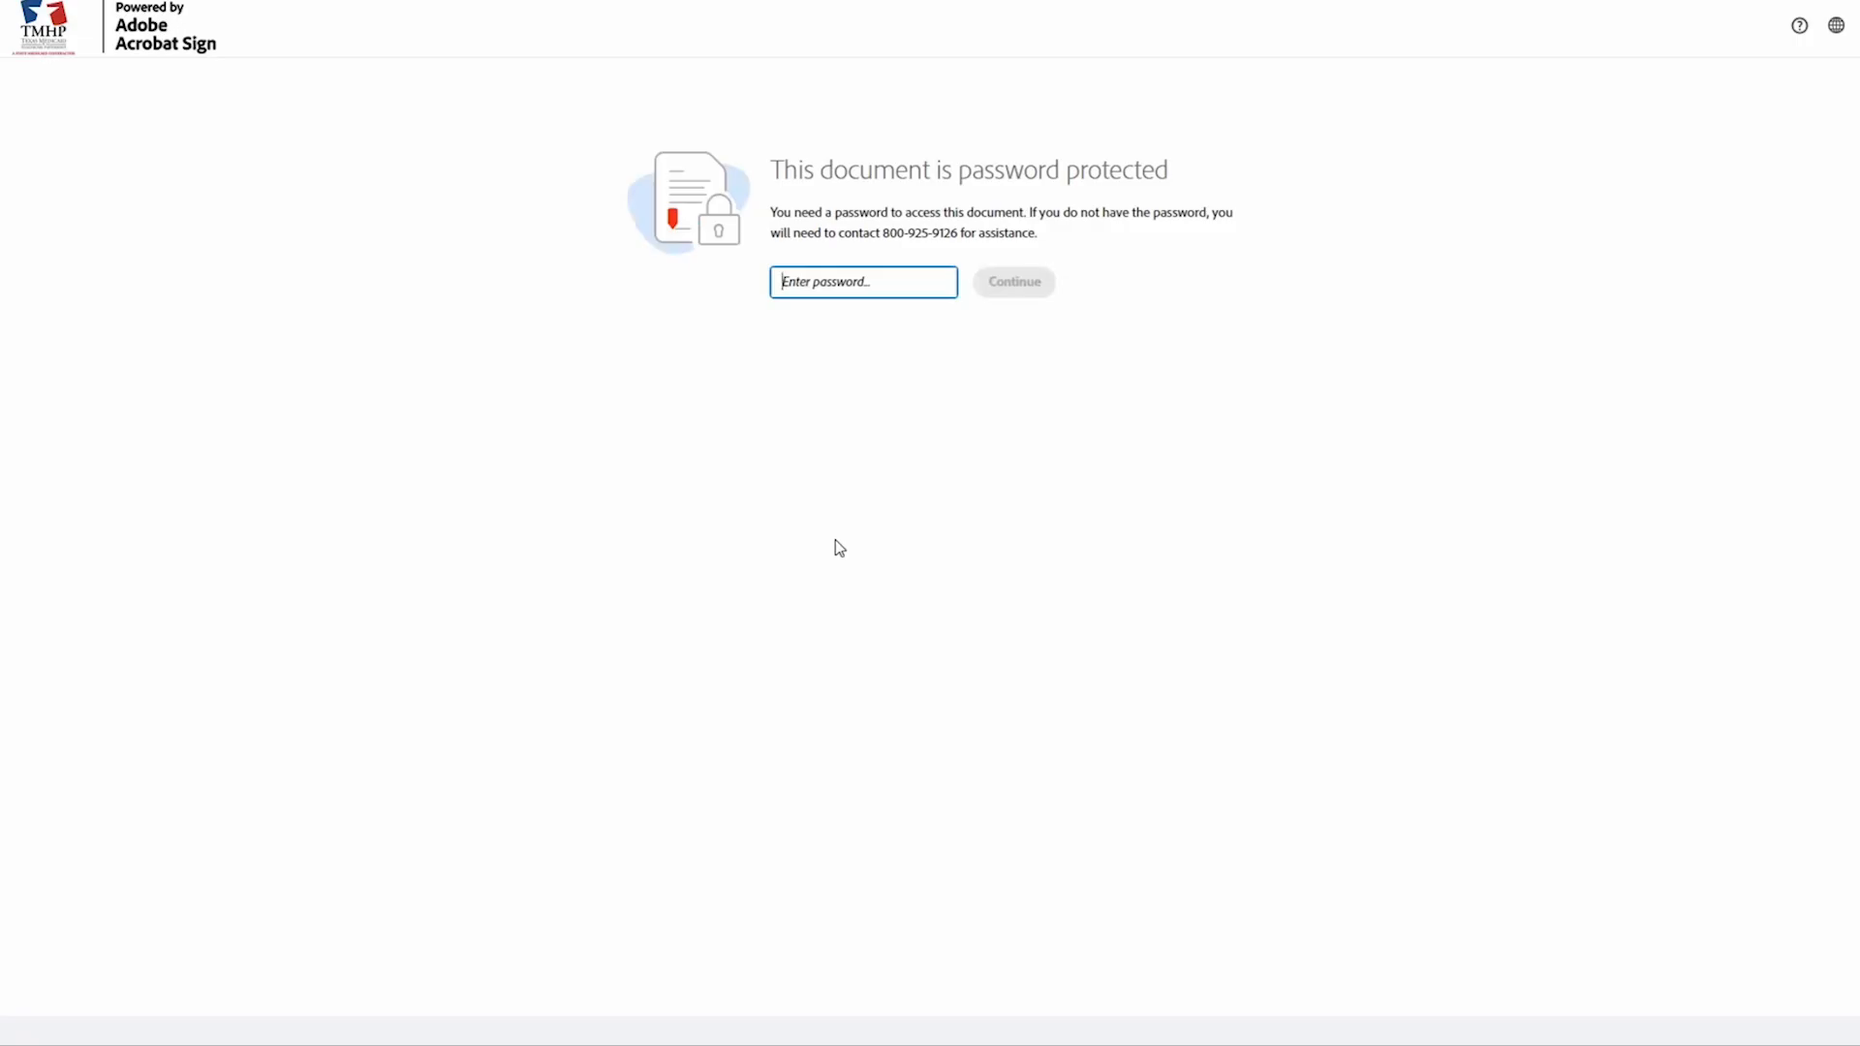
Step: Enter the document password and jump to the provider signature field on page 13
{"action": "left_click", "coordinate": [835, 539]}
{"action": "left_click", "coordinate": [937, 282]}
{"action": "type", "text": "••••"}
{"action": "left_click", "coordinate": [998, 286]}
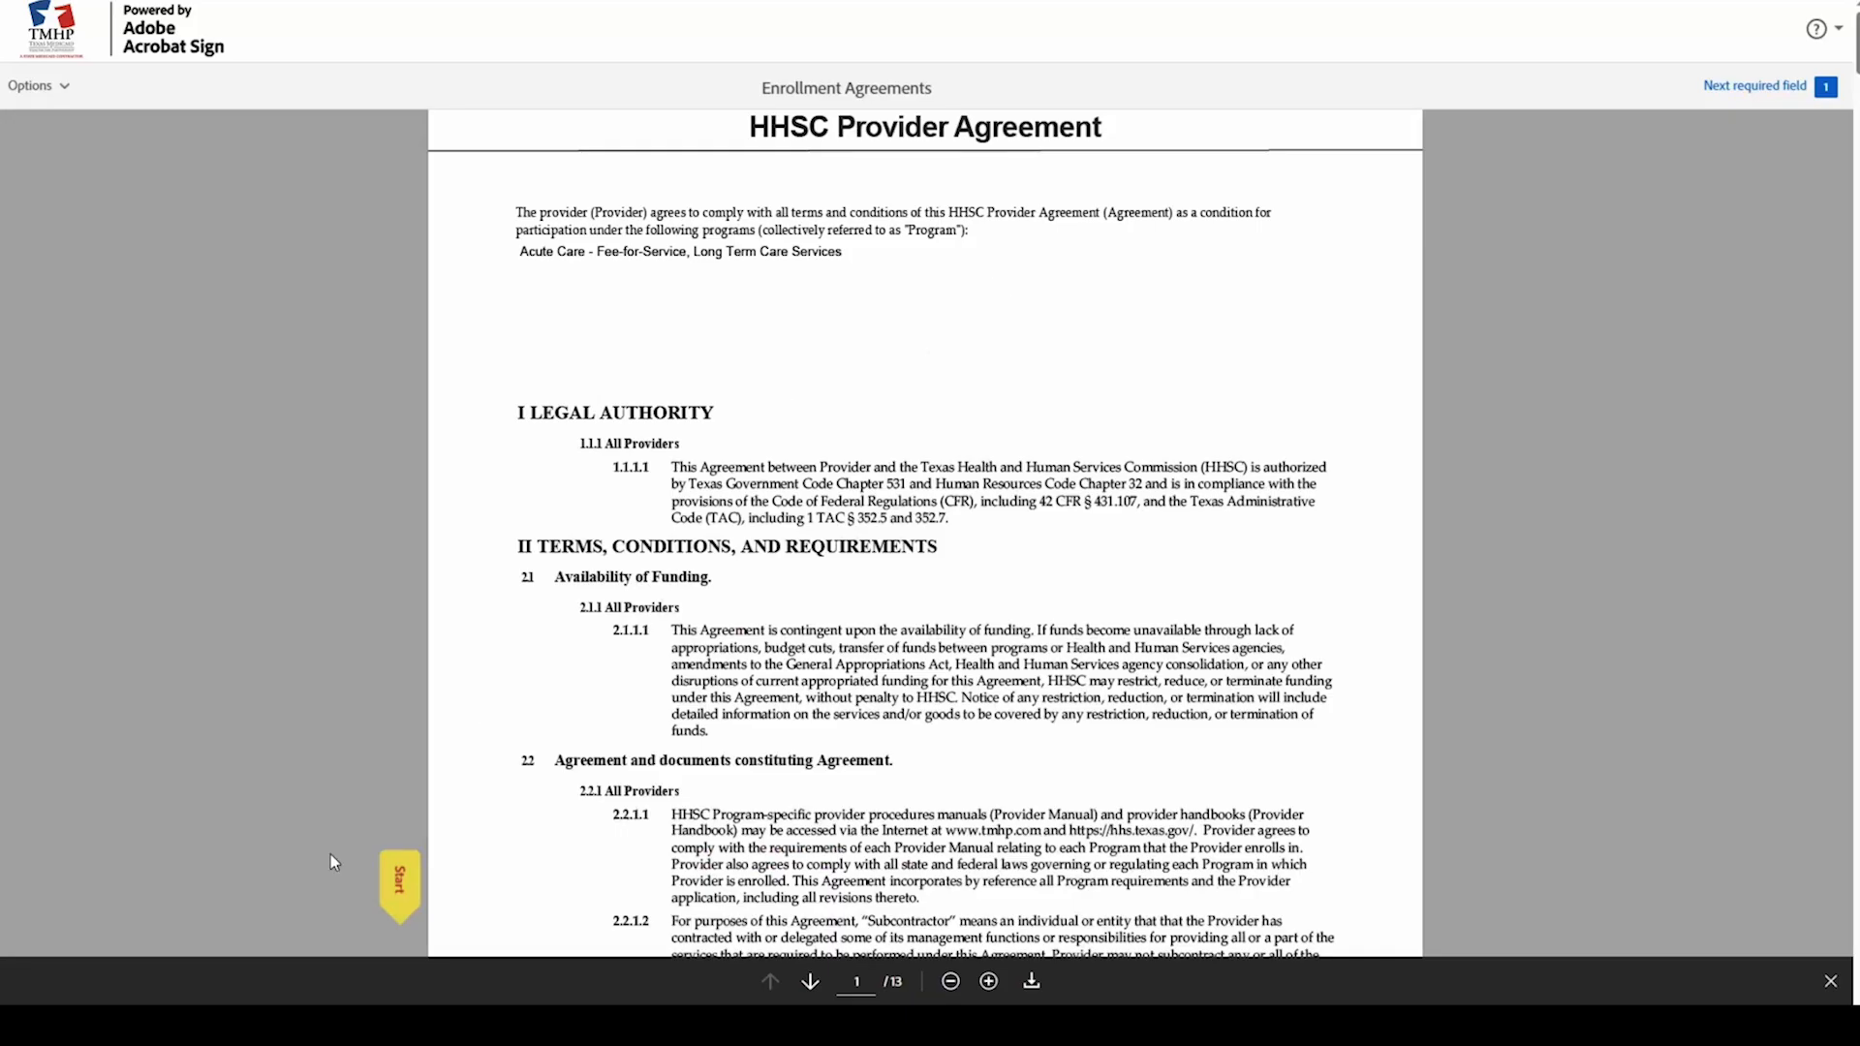
{"action": "left_click", "coordinate": [395, 877]}
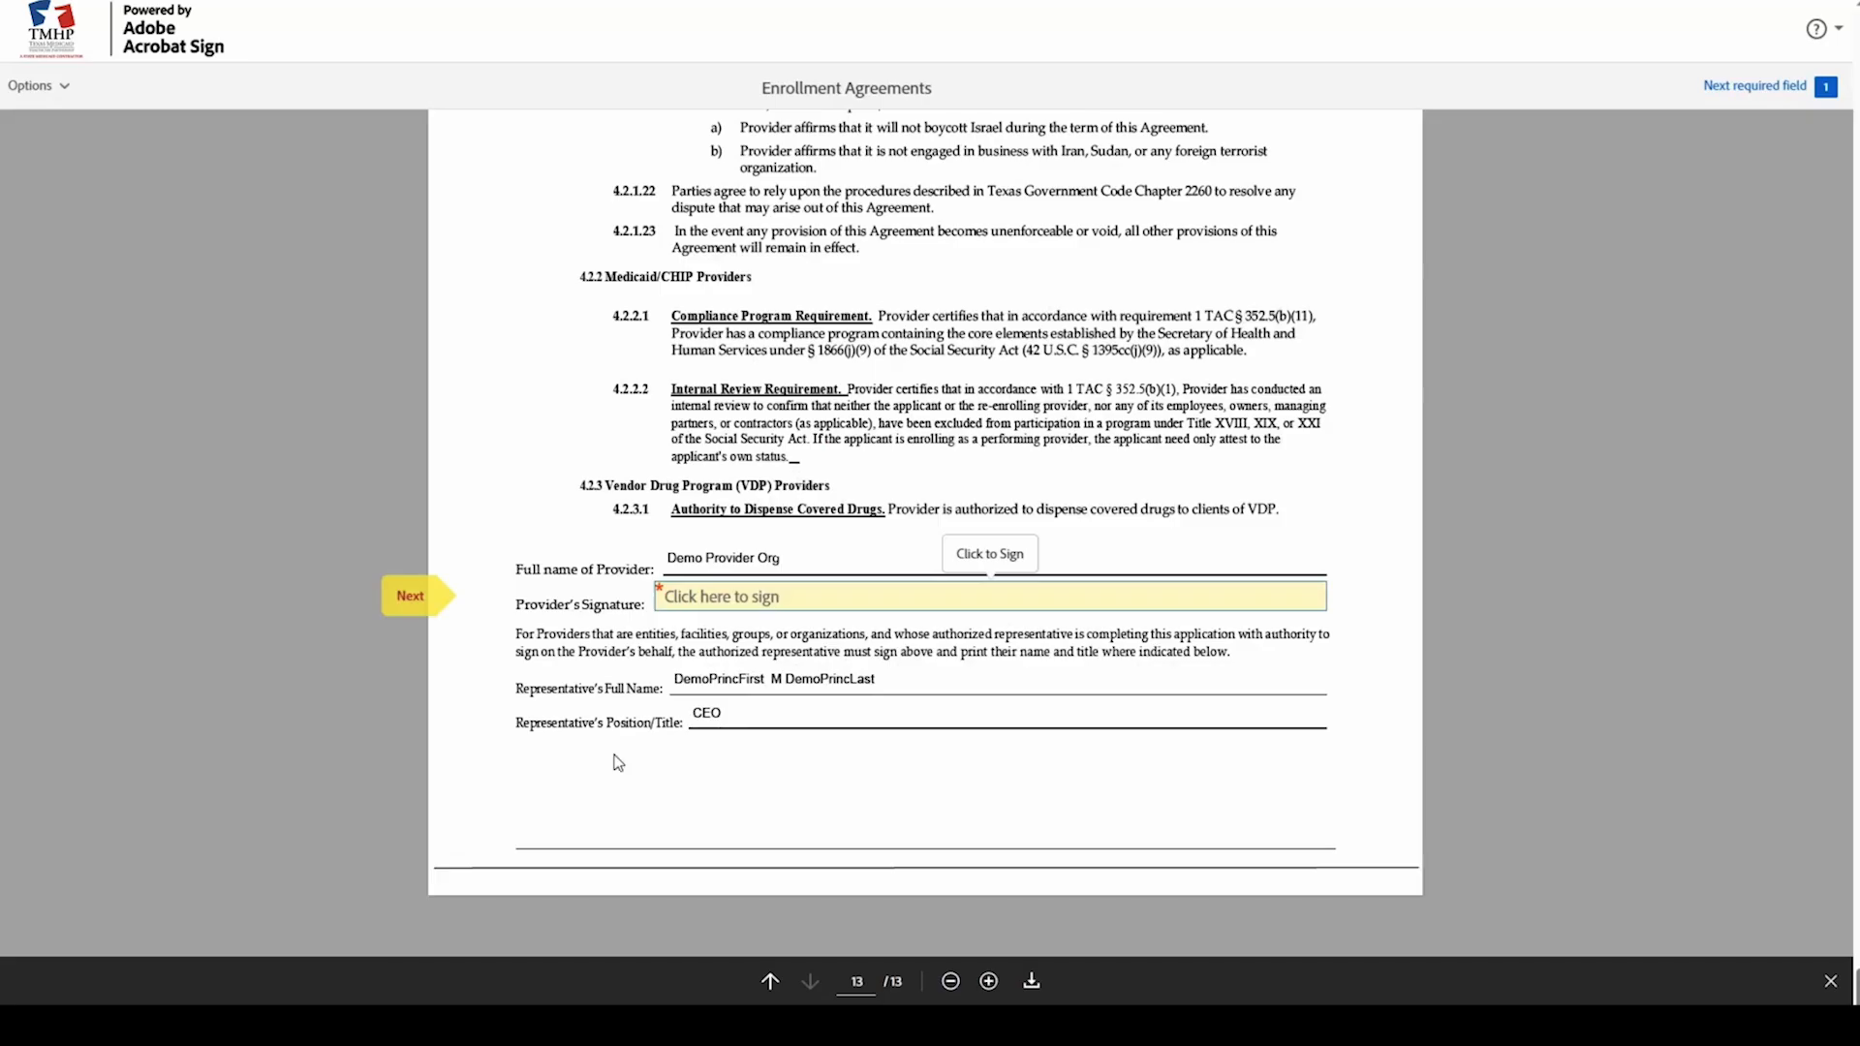
Step: Apply the representative's typed full-name signature to the provider signature line and submit the agreement
{"action": "left_click", "coordinate": [738, 606]}
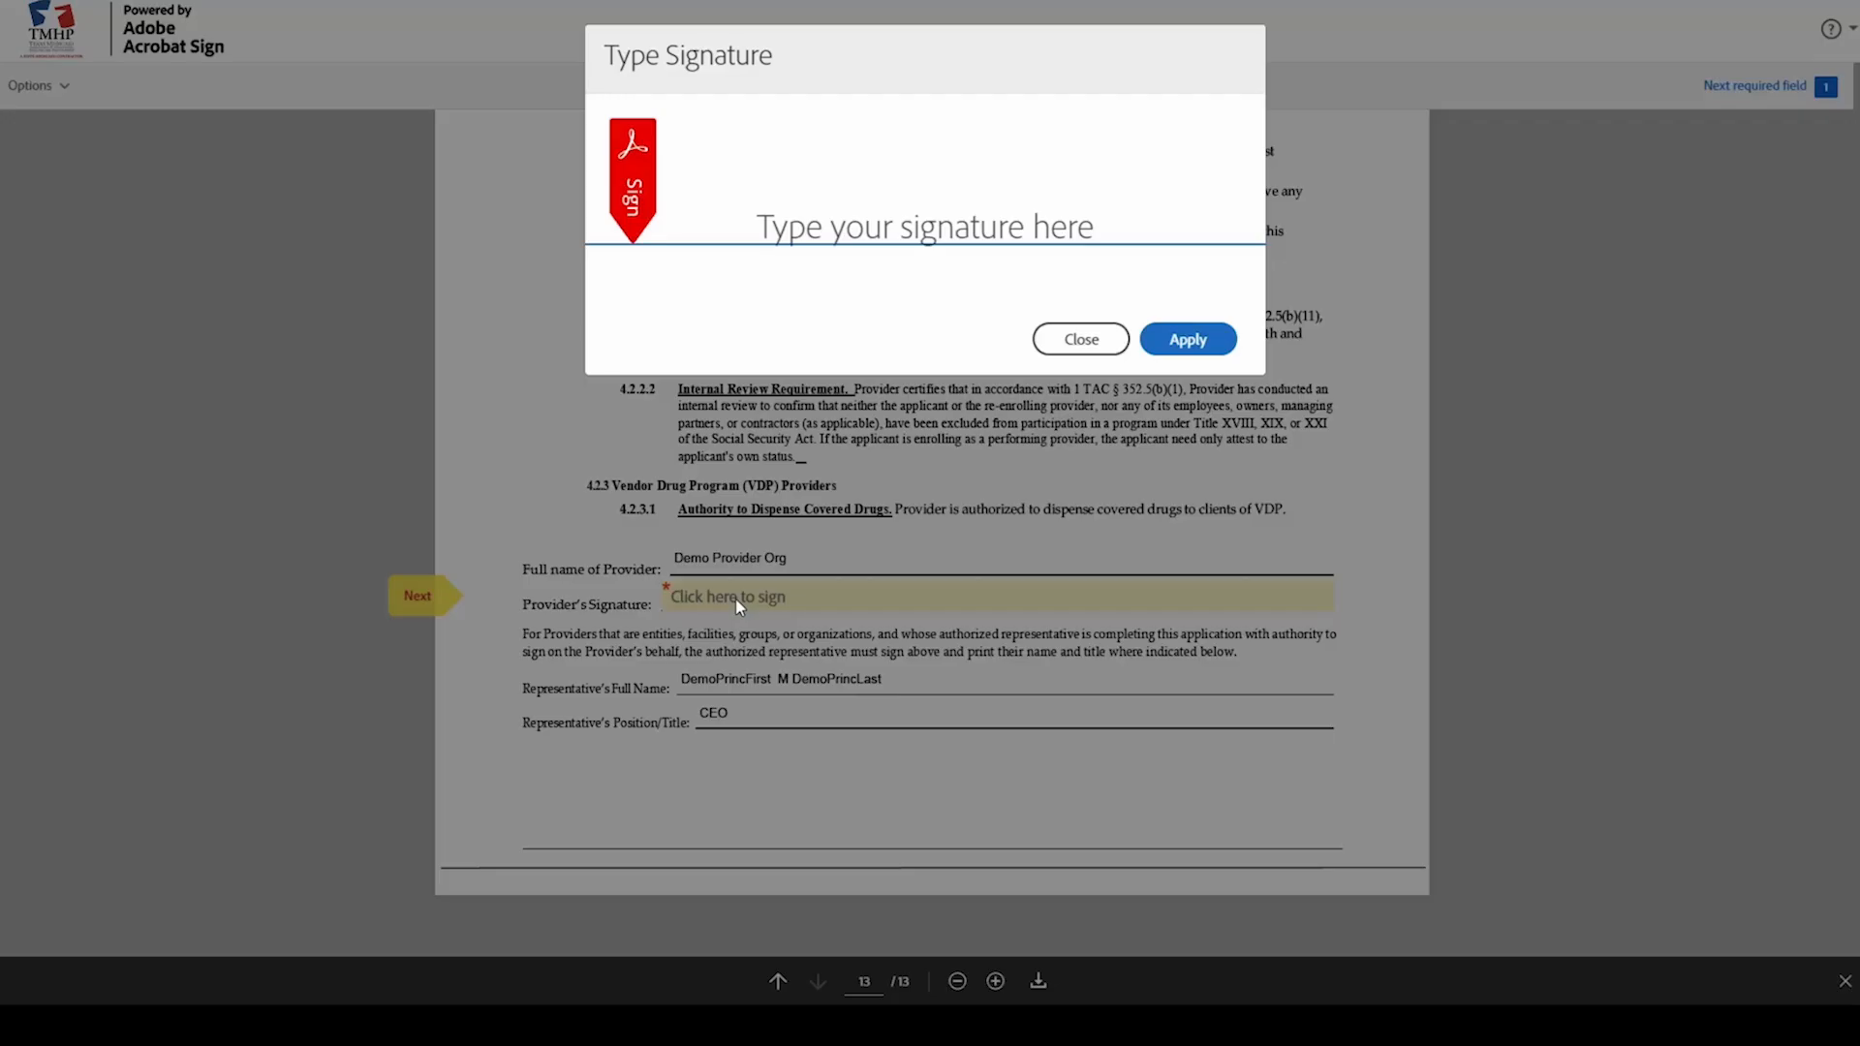
{"action": "left_click", "coordinate": [842, 238]}
{"action": "type", "text": "DemoPrinc"}
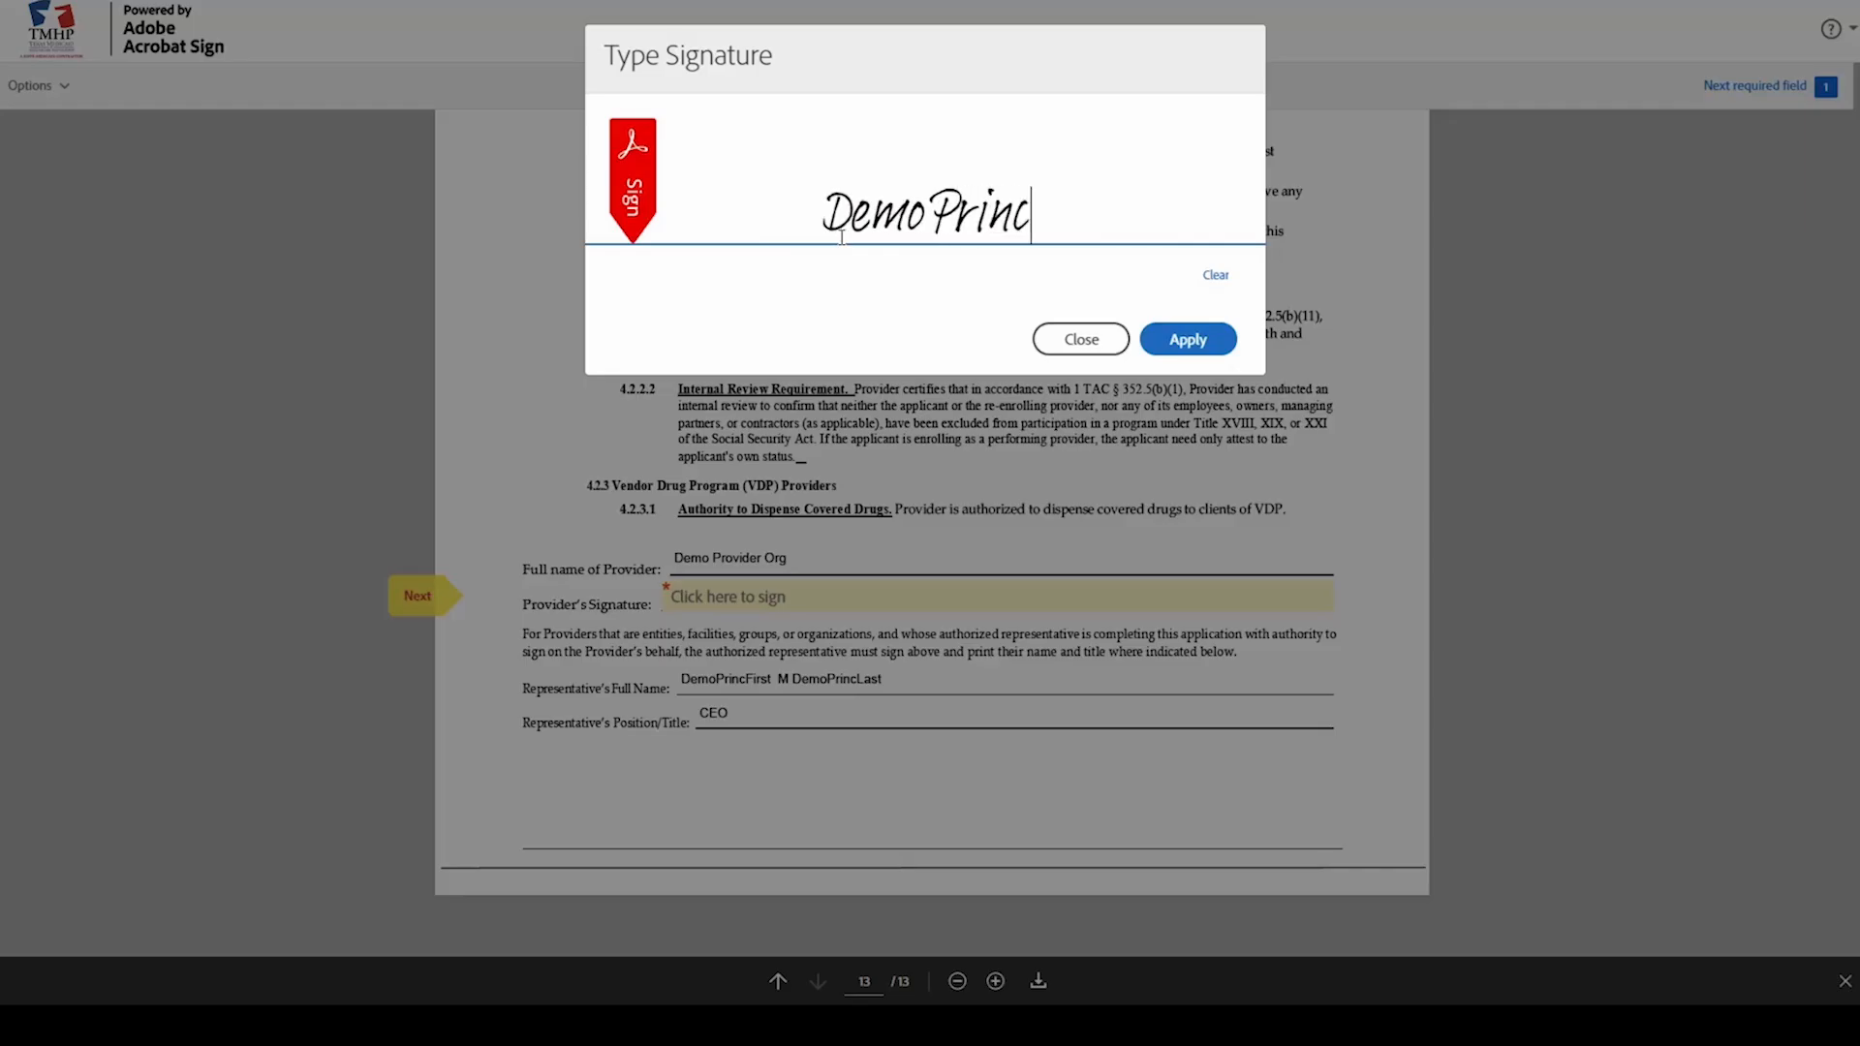
{"action": "type", "text": "First"}
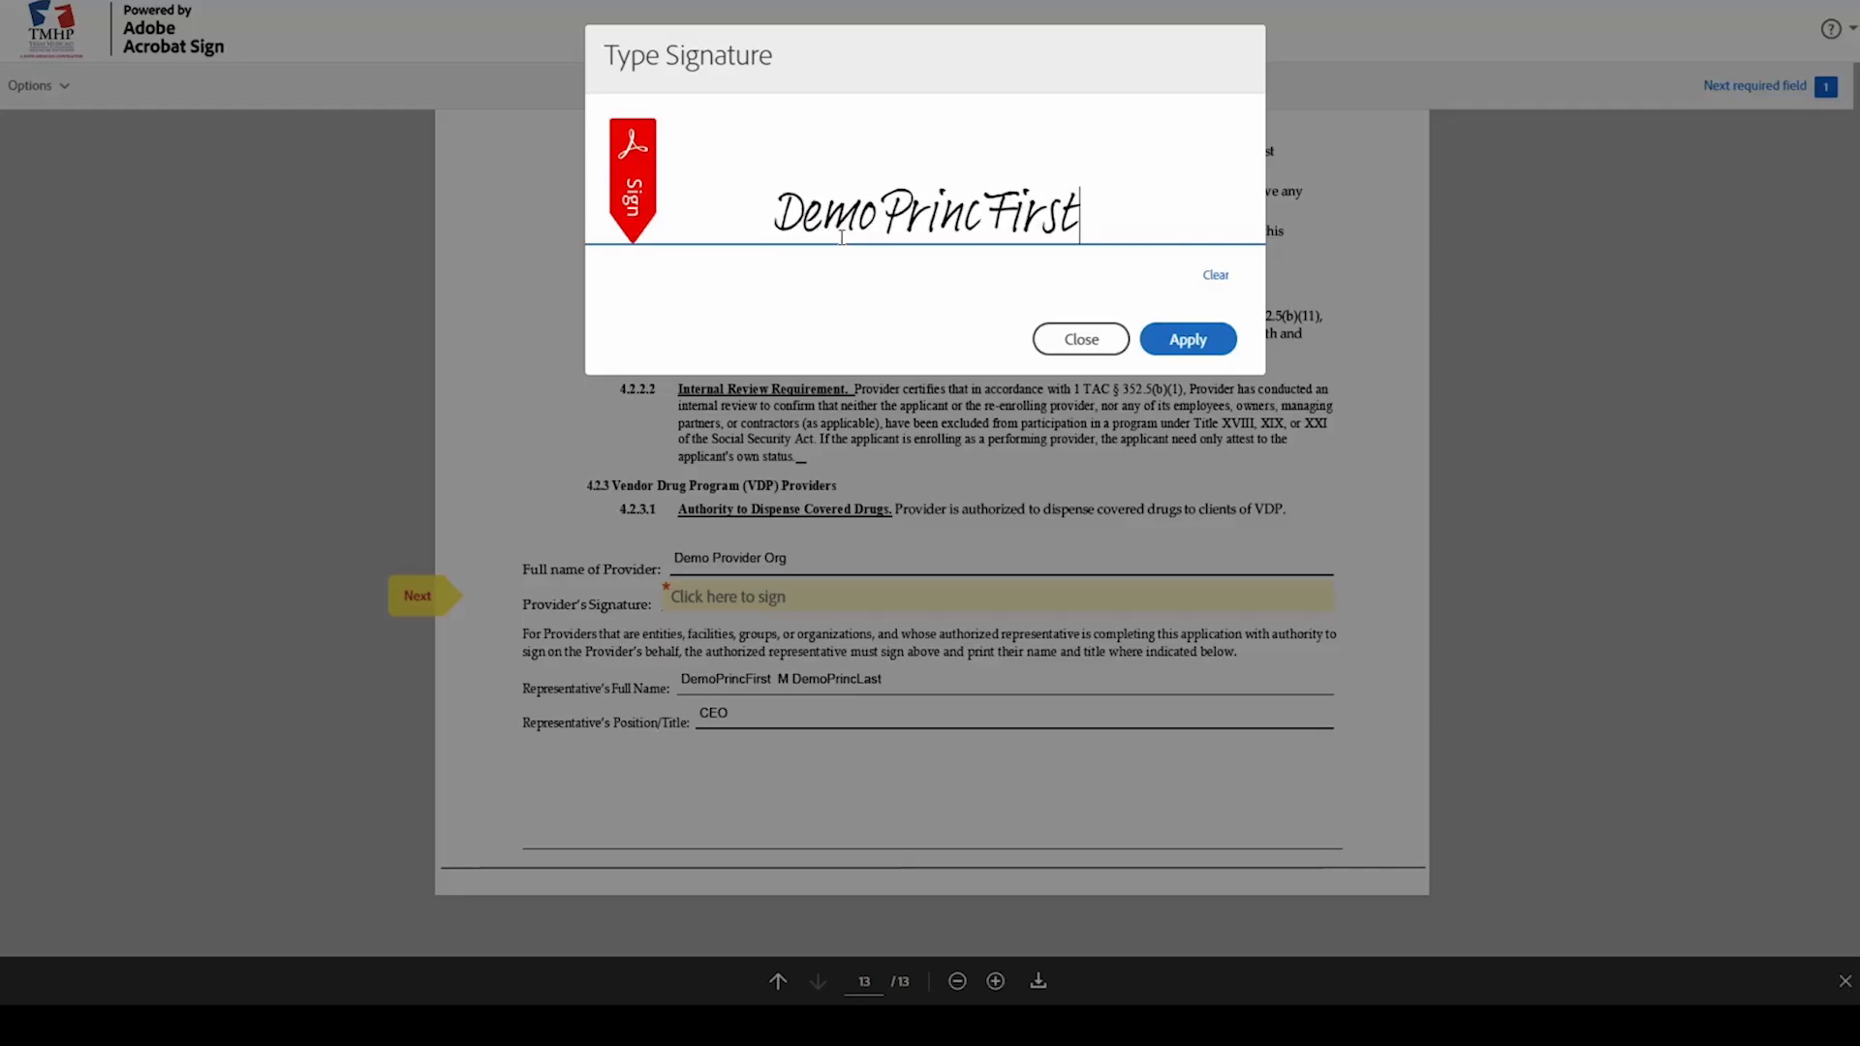
{"action": "type", "text": " M DemoPrinc"}
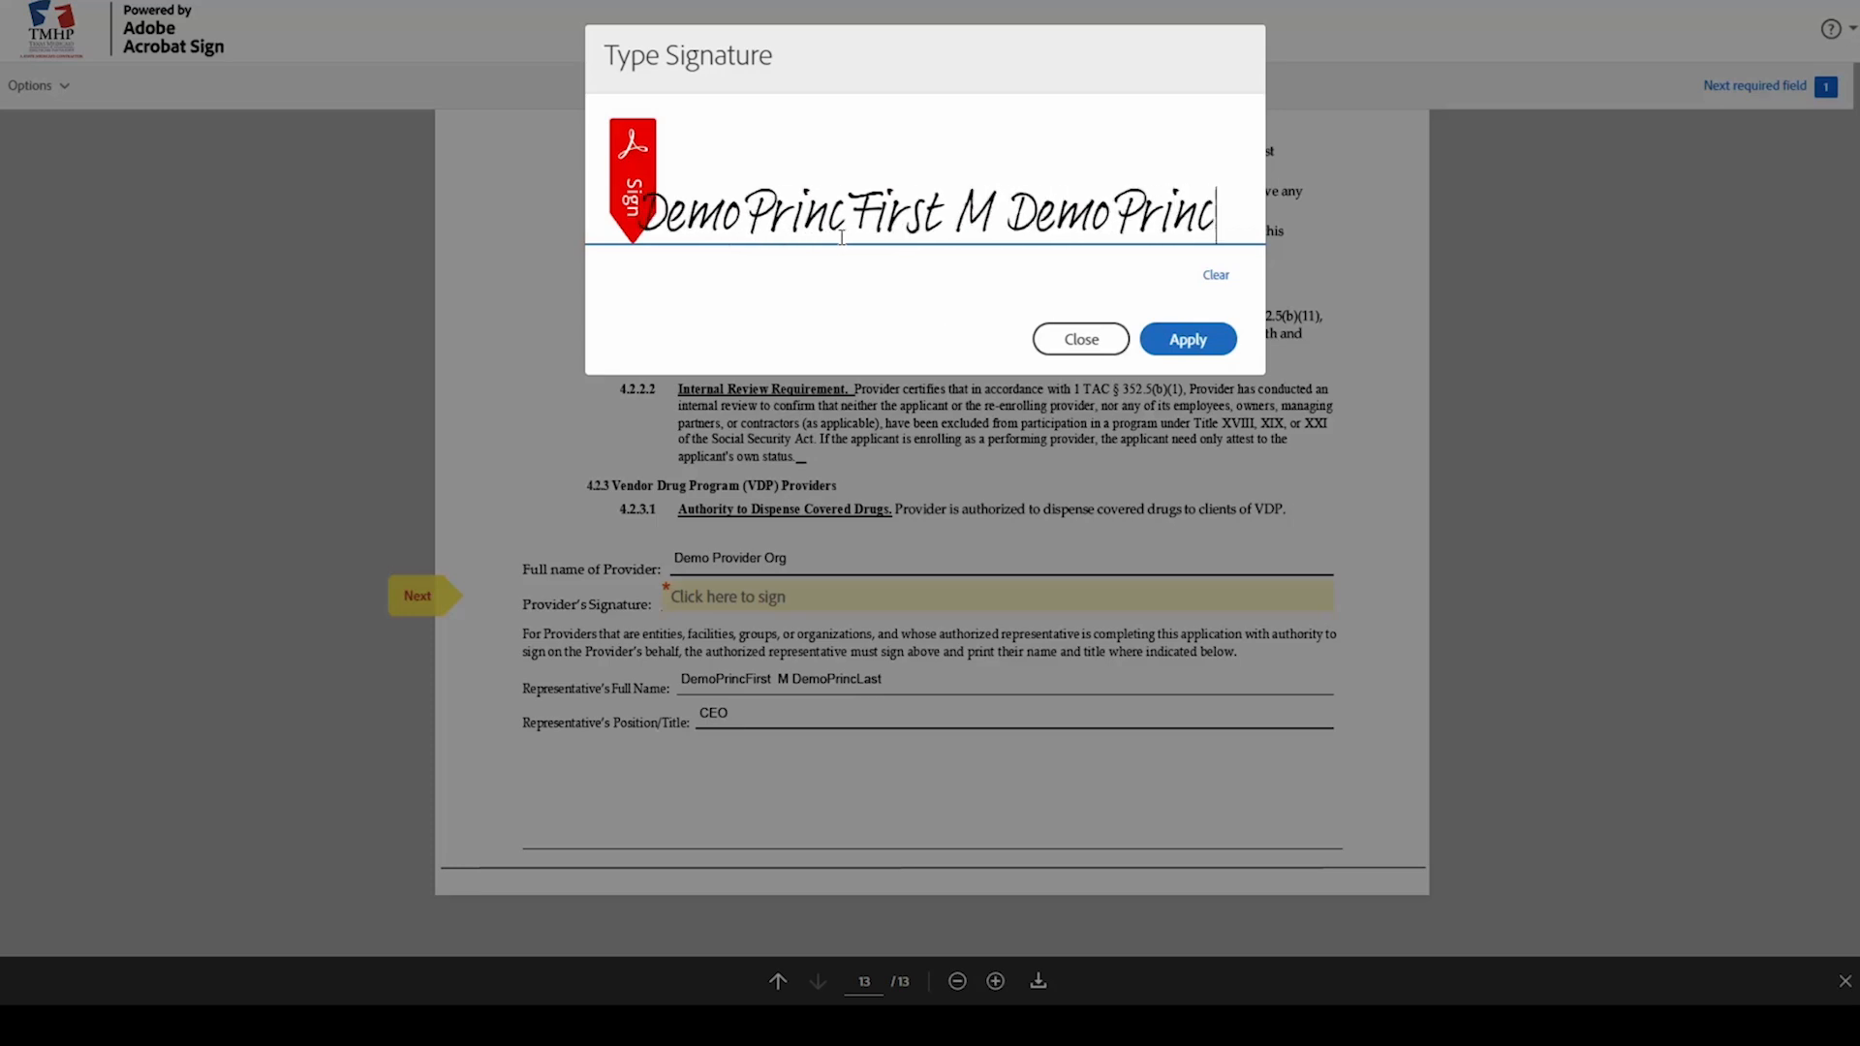
{"action": "type", "text": "Last"}
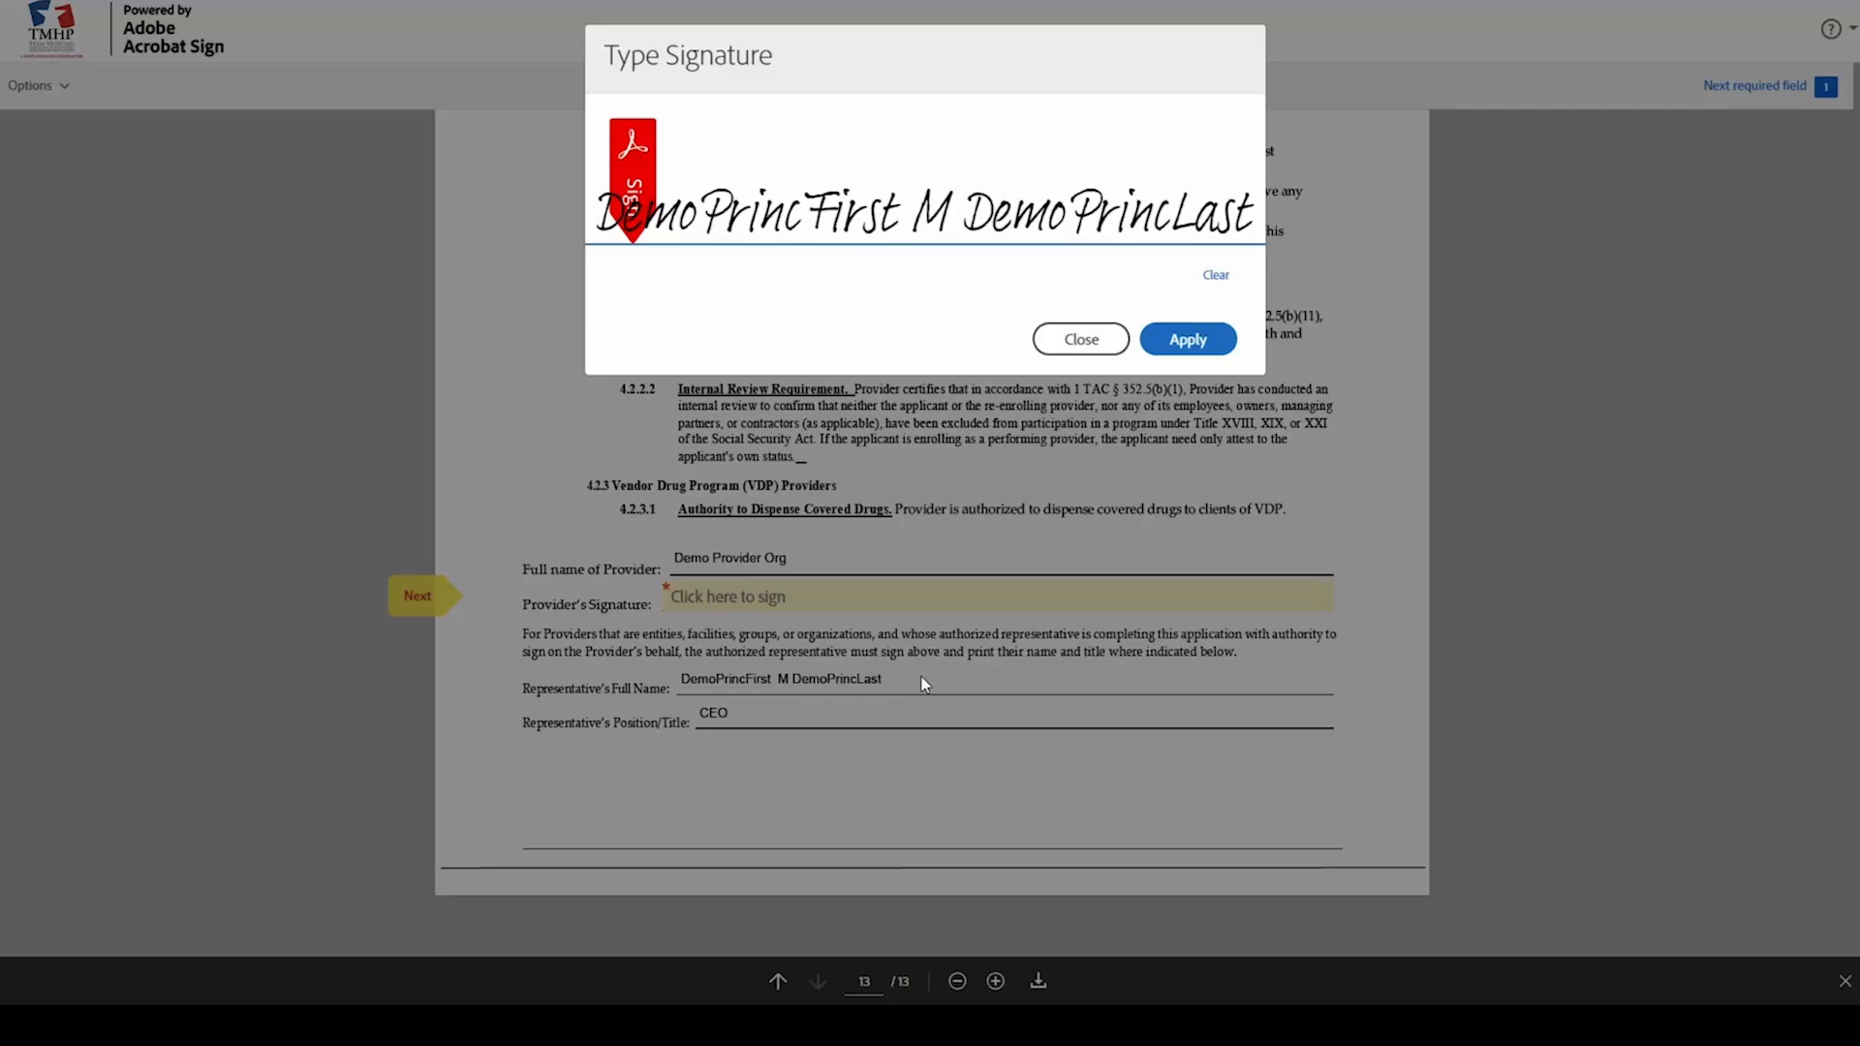
{"action": "left_click", "coordinate": [1180, 337]}
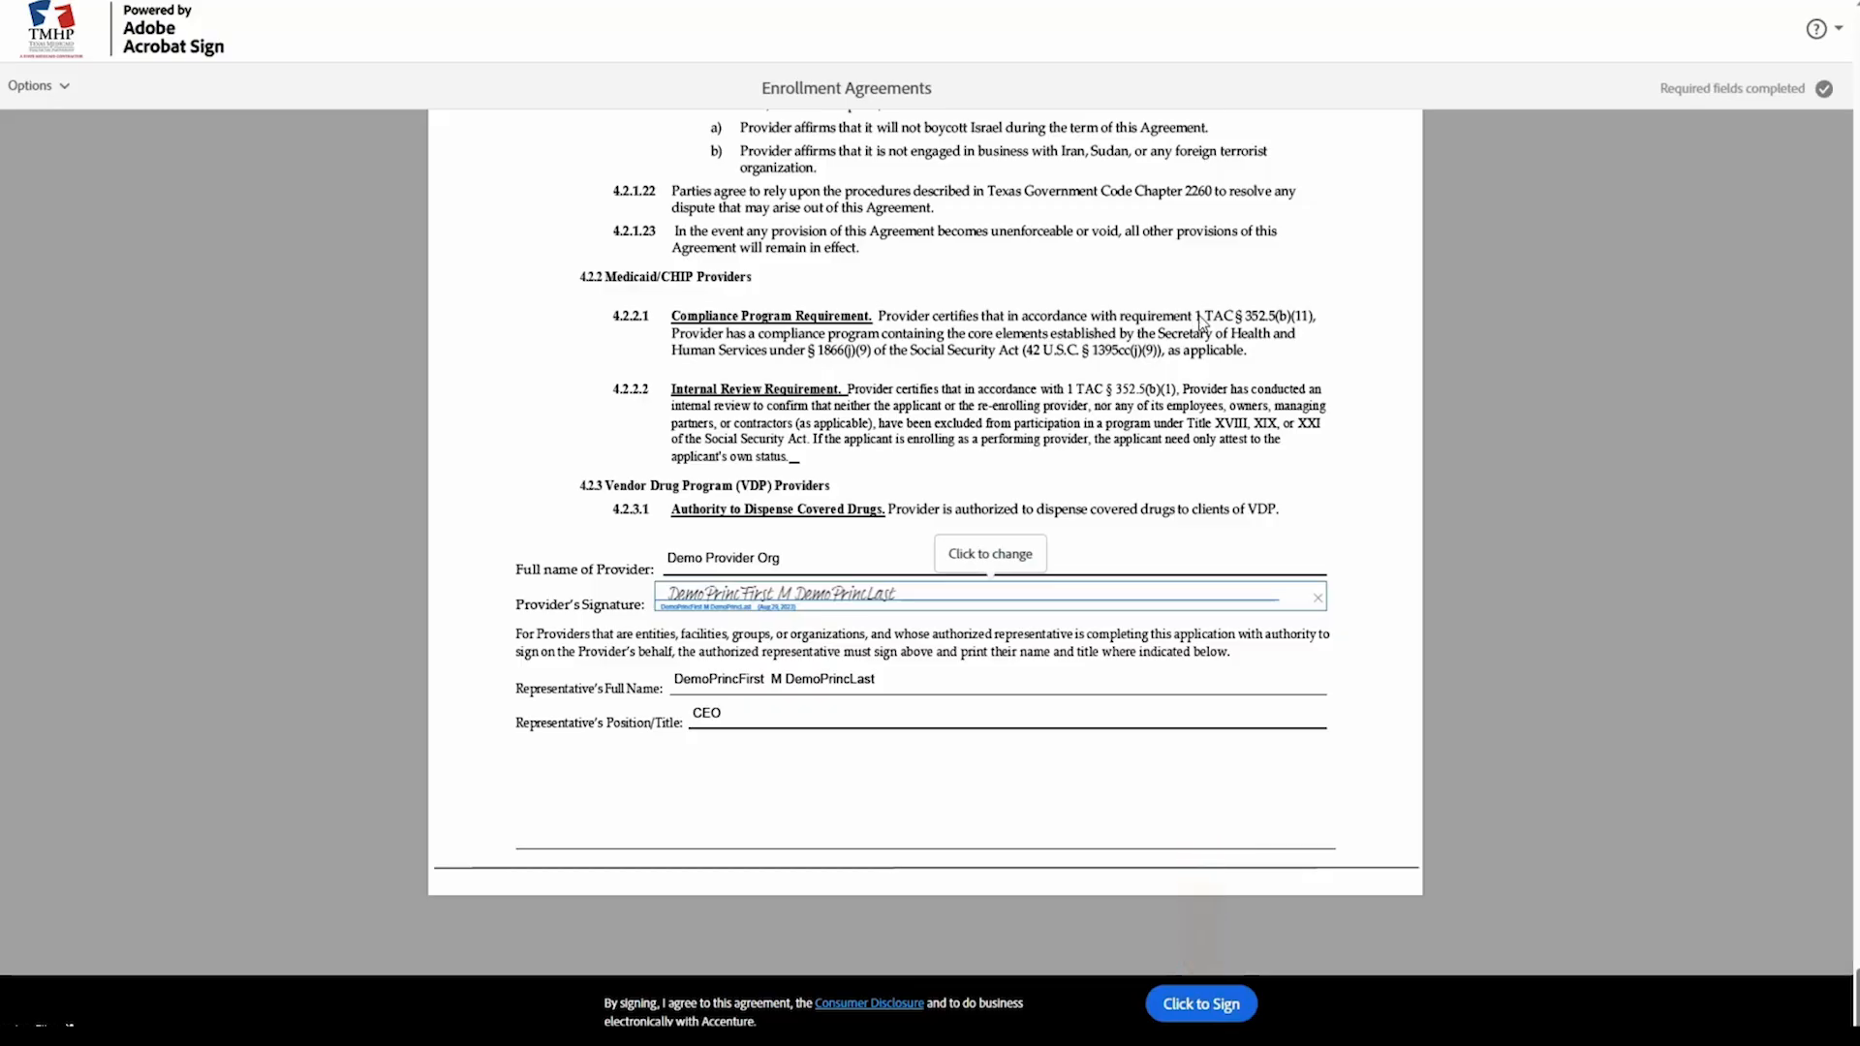
{"action": "scroll", "coordinate": [1199, 324], "scroll_direction": "up", "scroll_amount": 2}
{"action": "left_click", "coordinate": [1196, 998]}
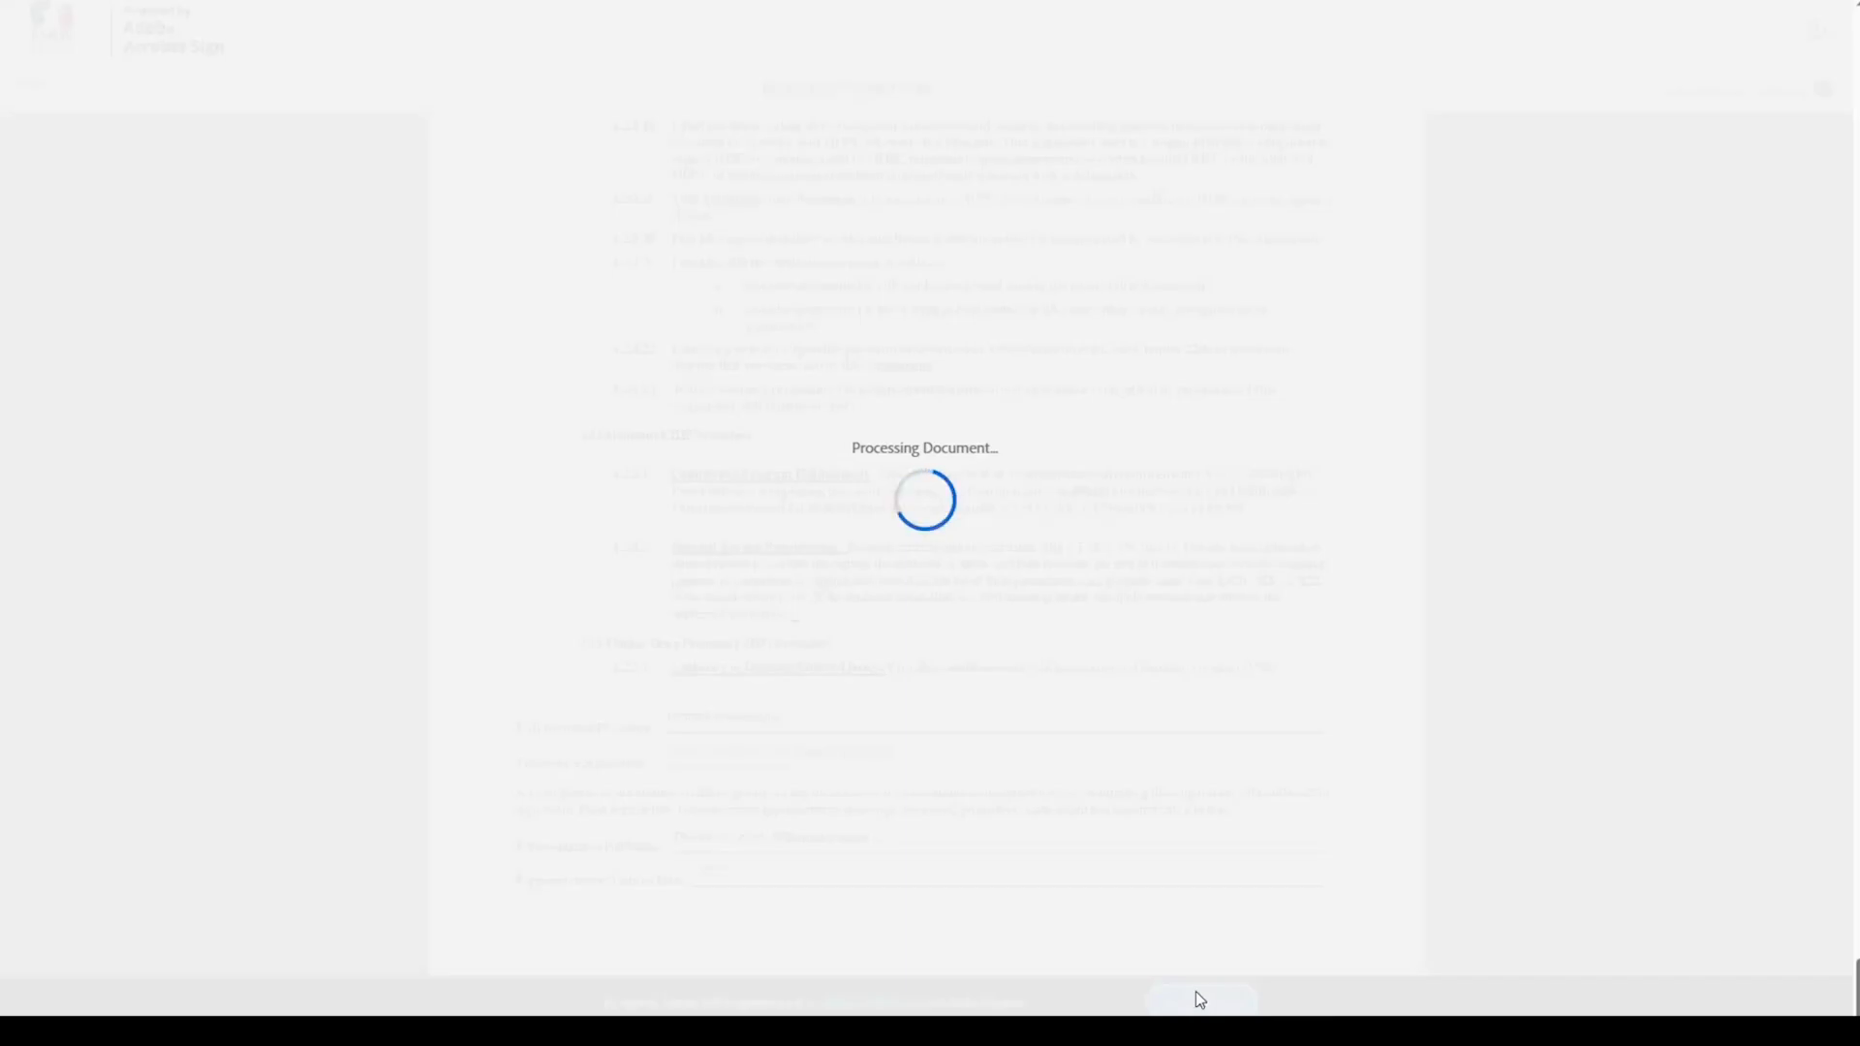
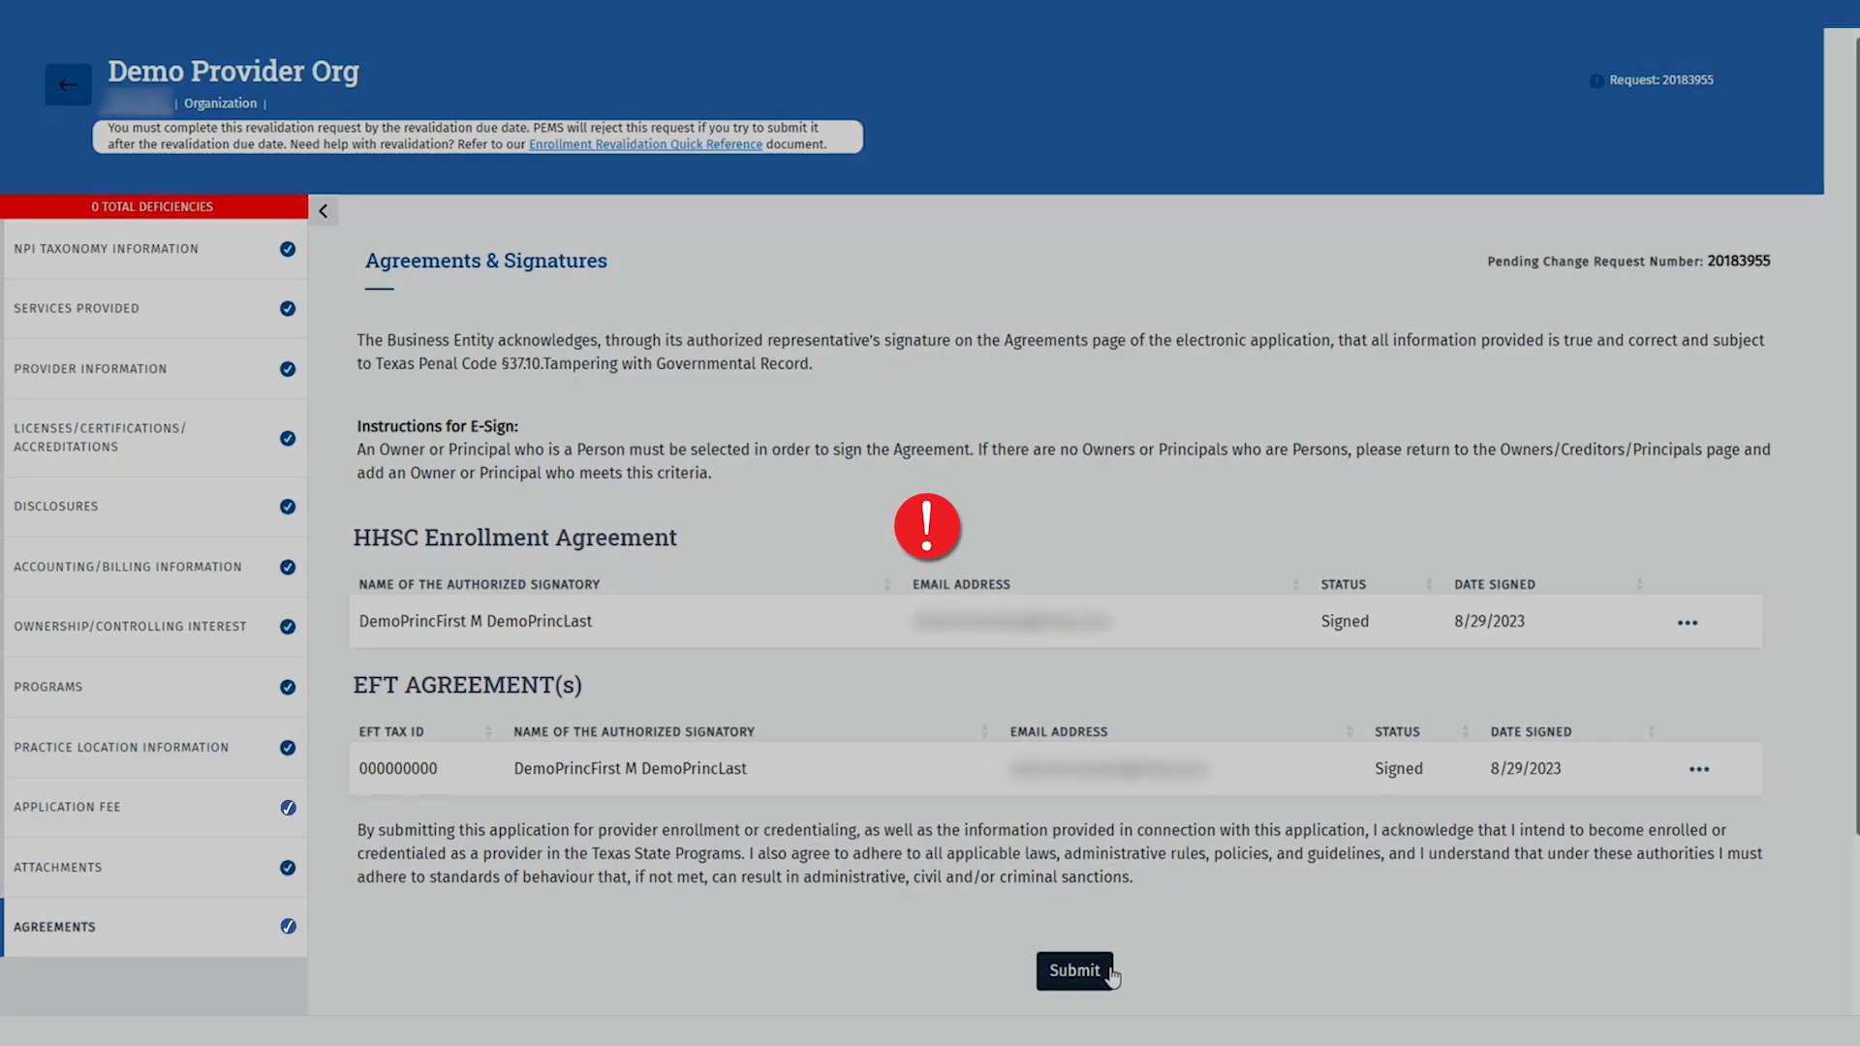
Step: Submit the signed revalidation application for PE review and acknowledge the submission confirmation
{"action": "left_click", "coordinate": [1105, 971]}
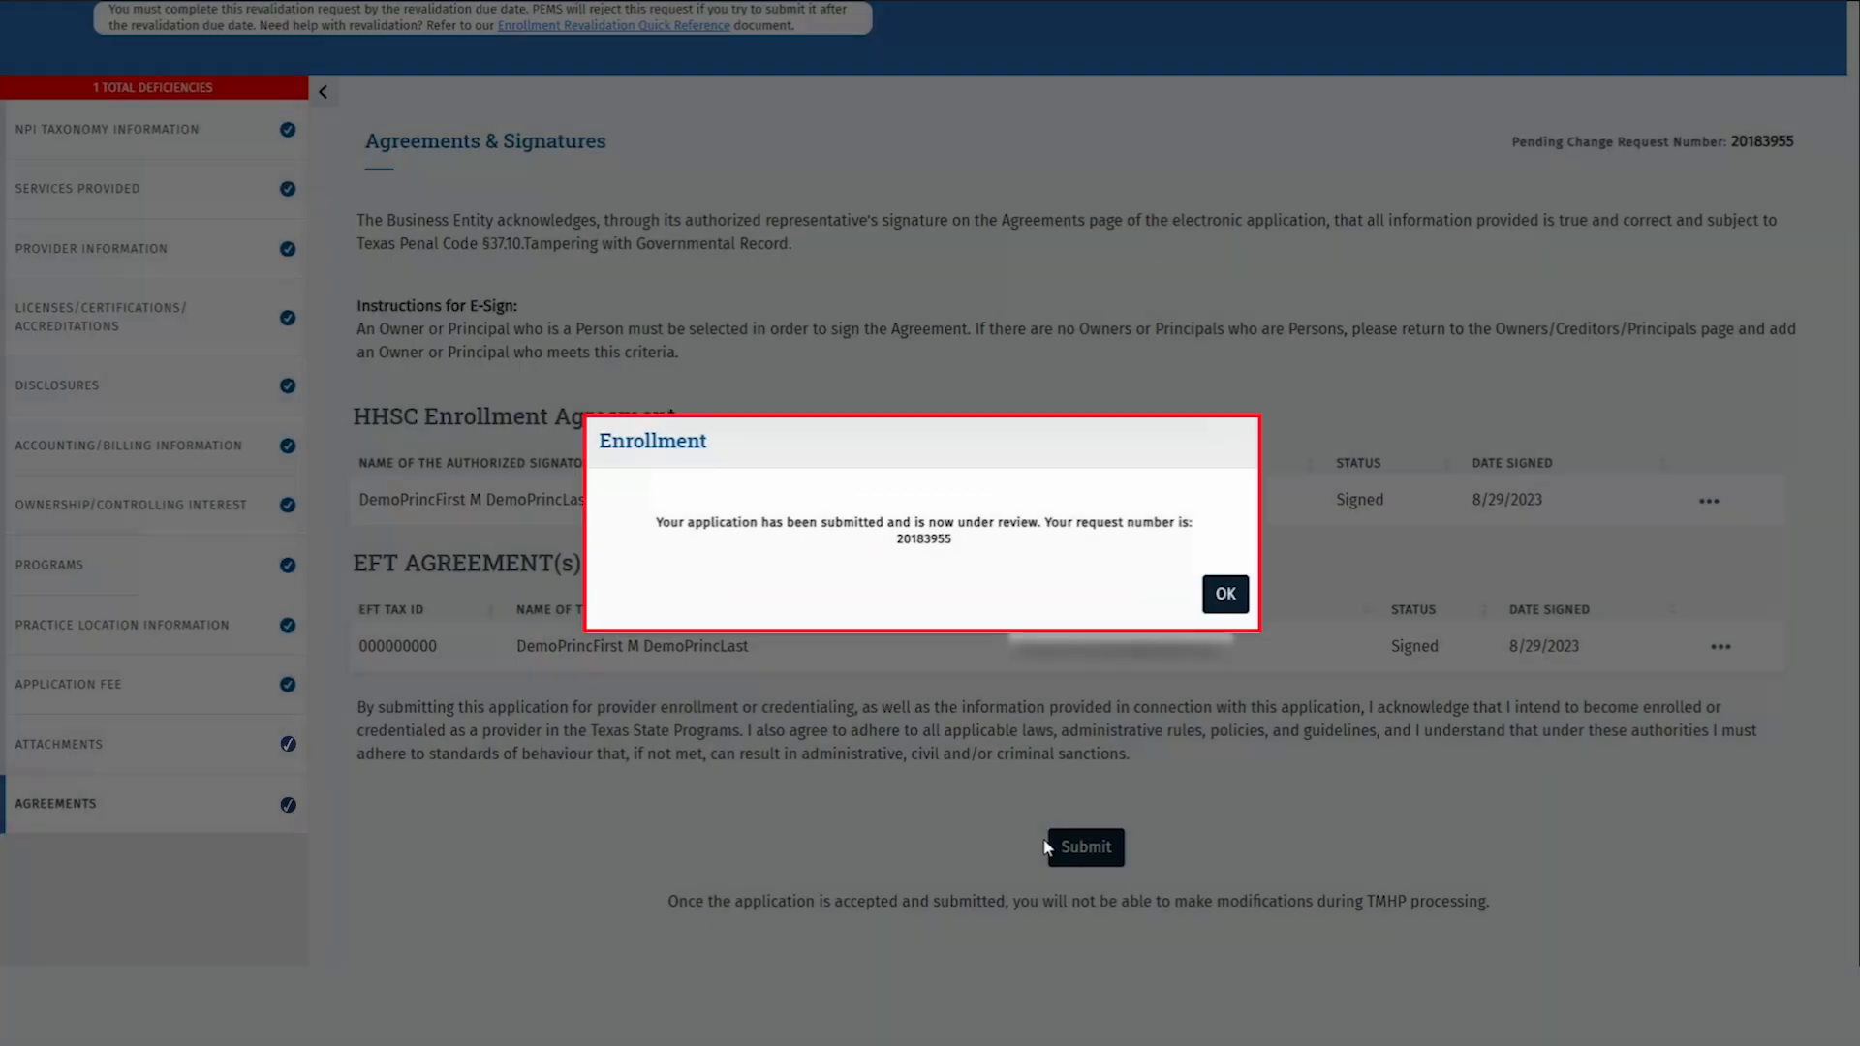
{"action": "left_click", "coordinate": [1226, 595]}
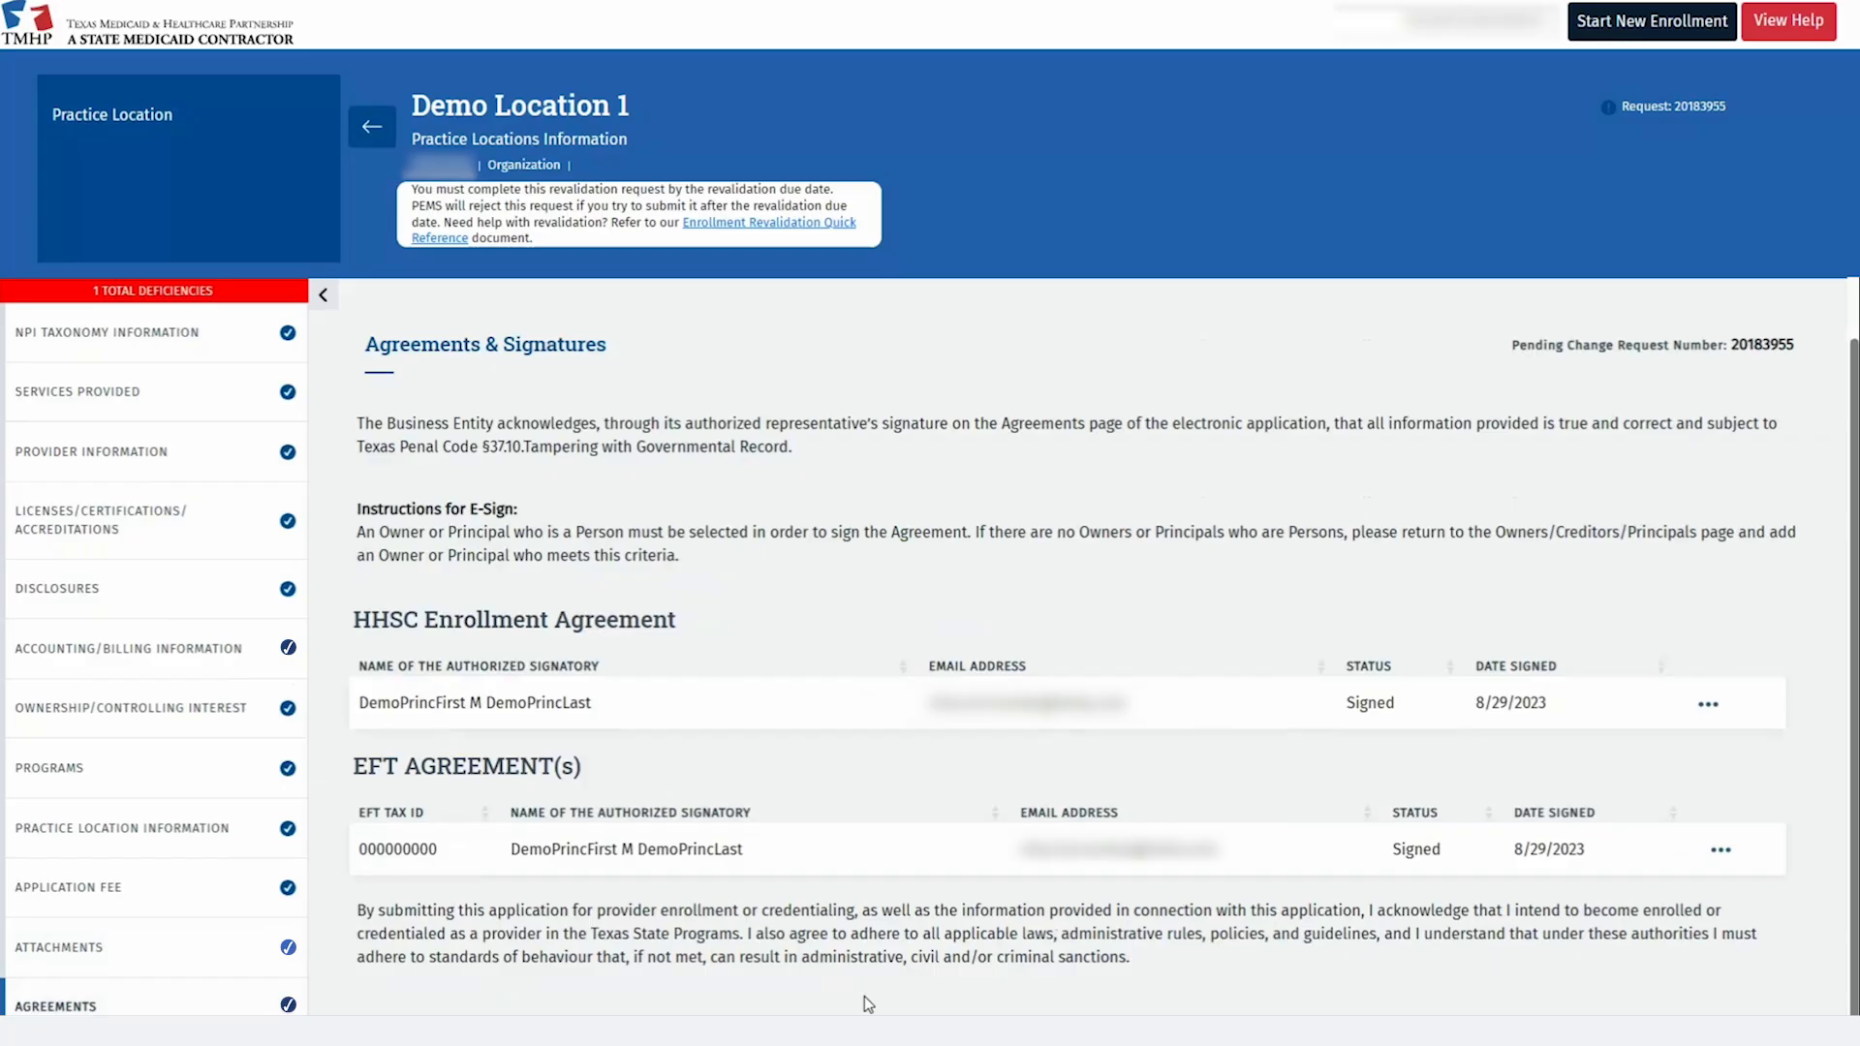